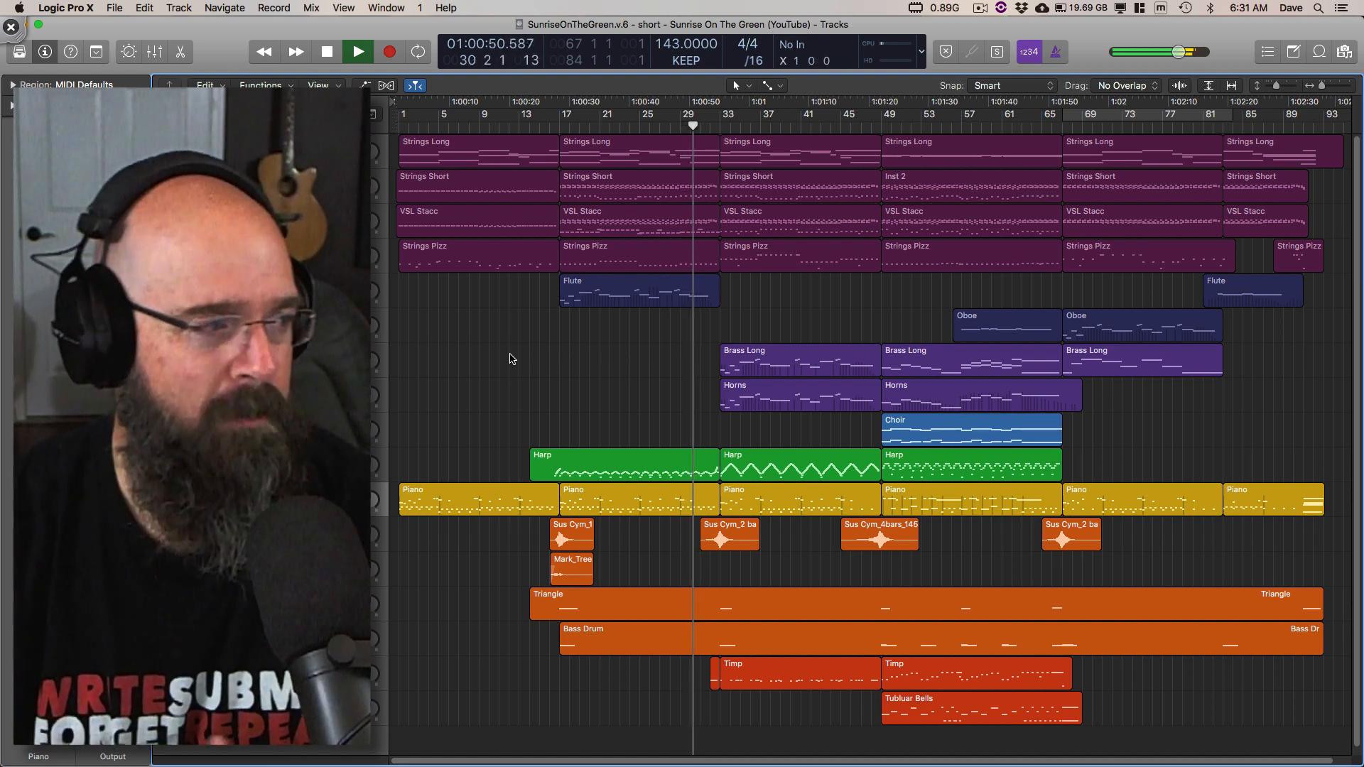
Step: View the channel strips in a maximized Mixer window and close the Mixer
{"action": "key", "text": "super+2"}
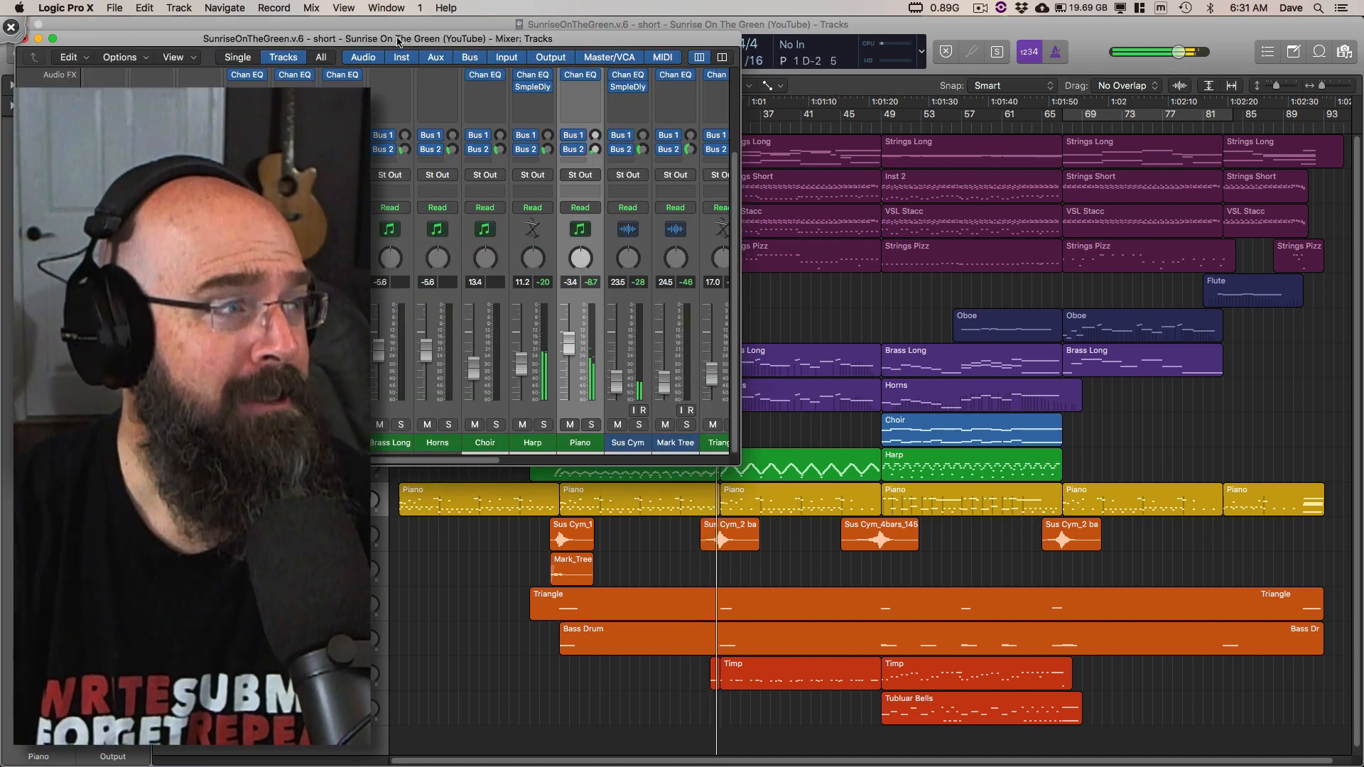
{"action": "left_click", "coordinate": [54, 38]}
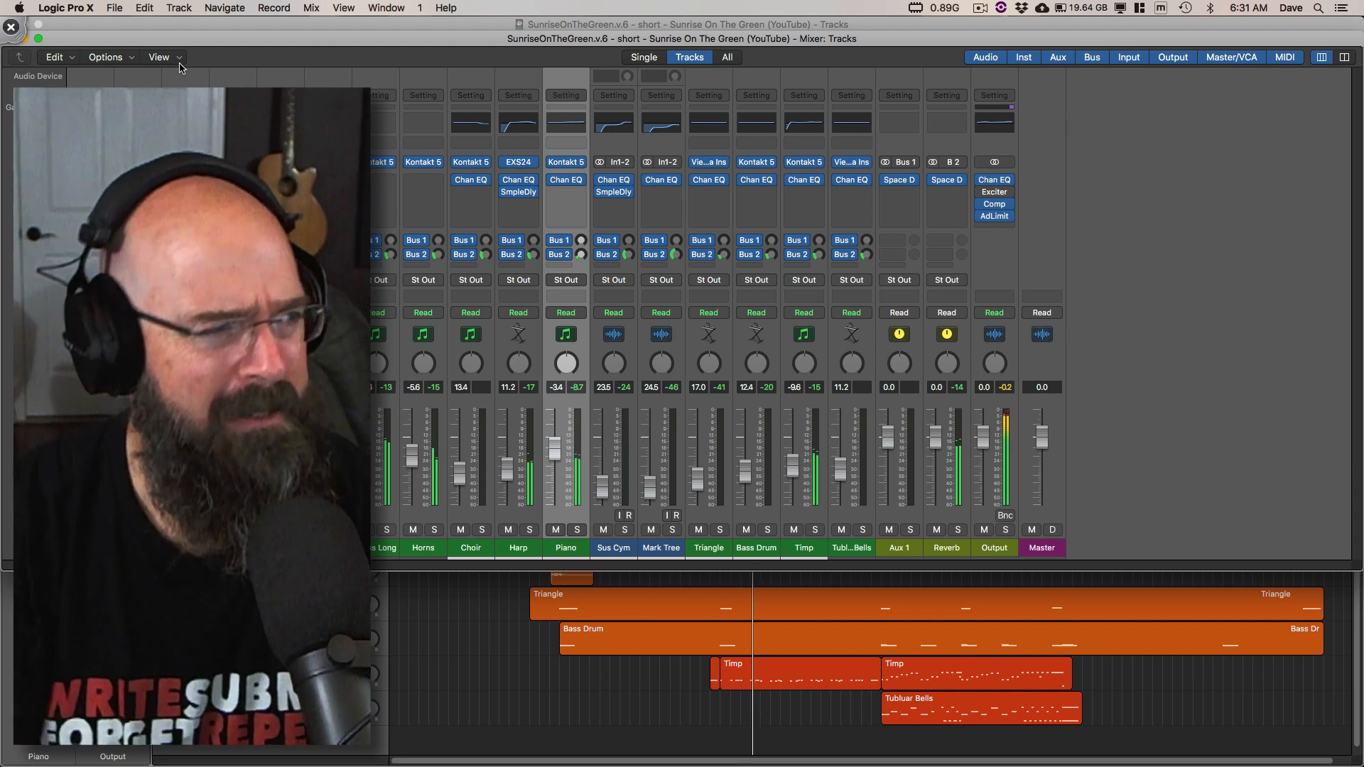
{"action": "left_click_drag", "start_coordinate": [35, 35], "coordinate": [38, 84]}
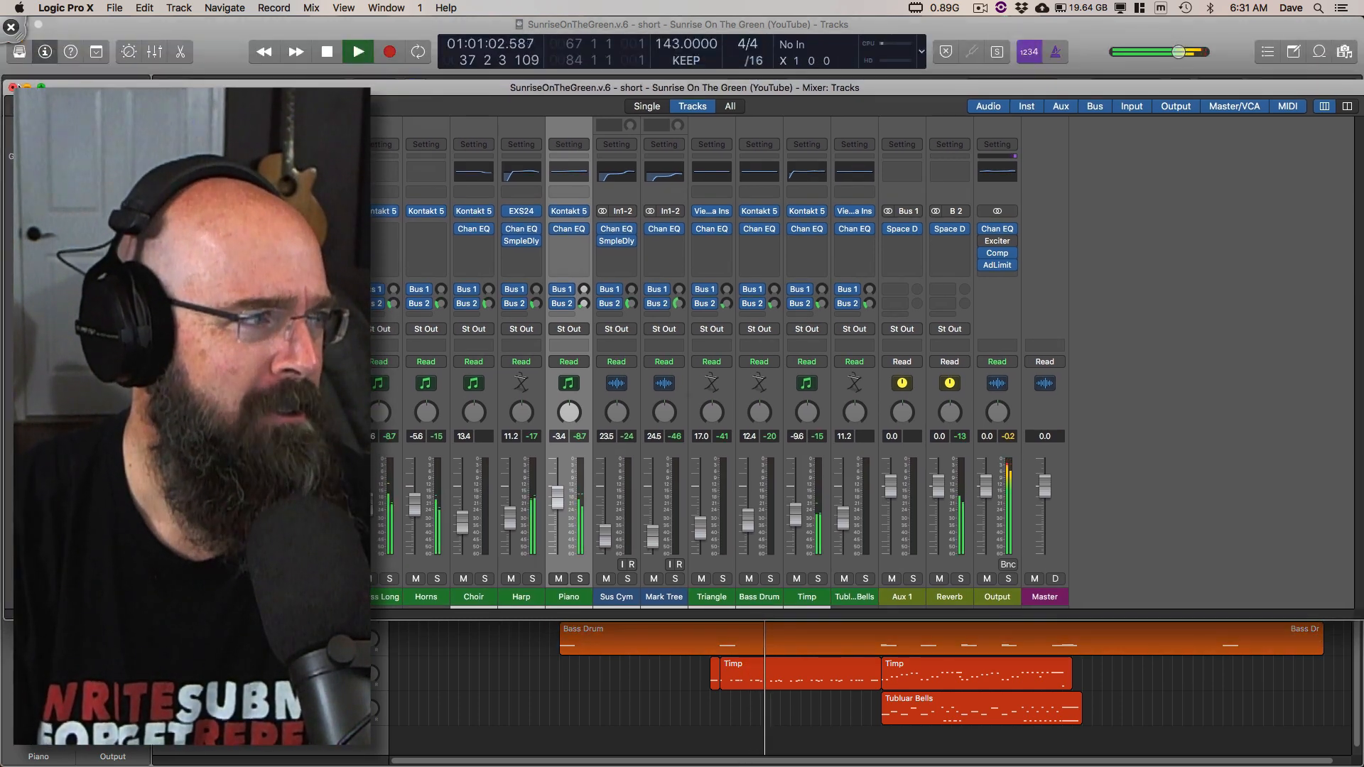
{"action": "left_click", "coordinate": [13, 87]}
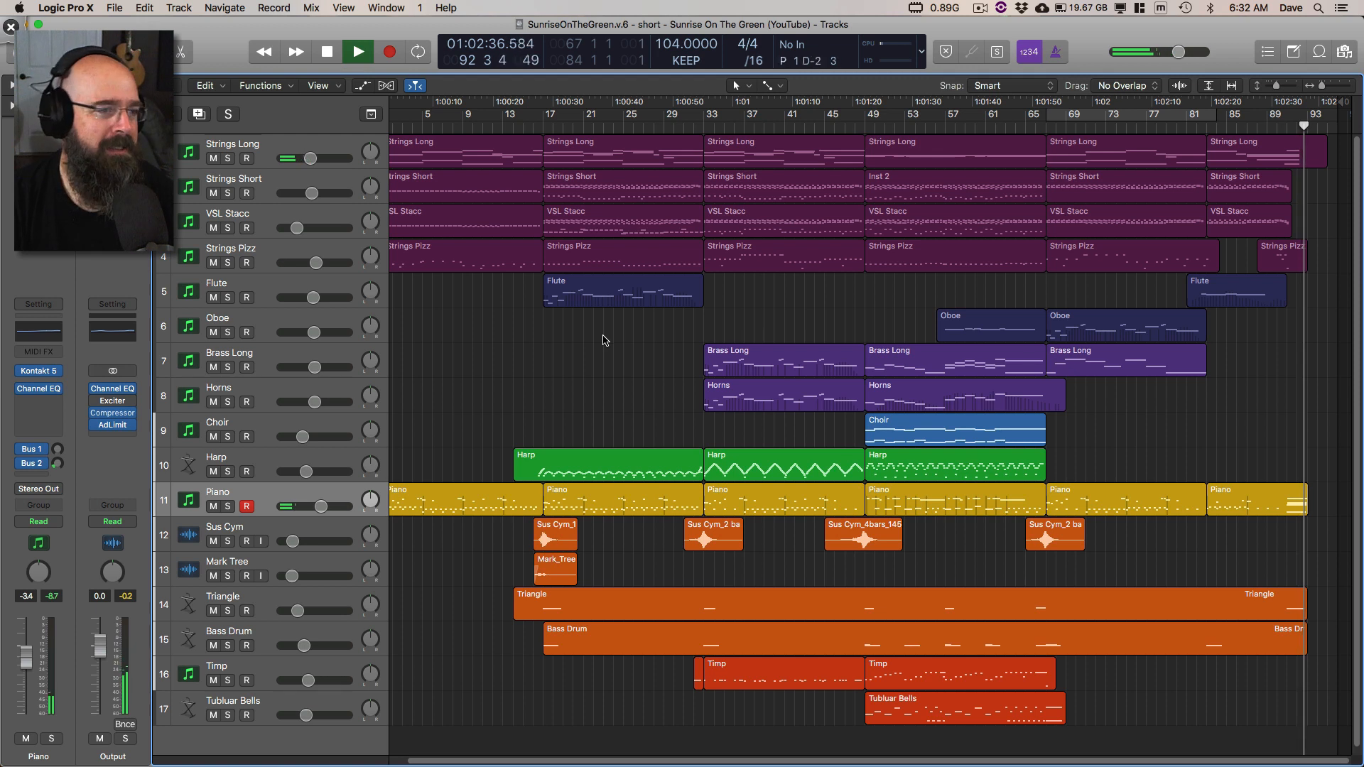
Step: Stop playback and return the playhead to the start of the project
{"action": "key", "text": "space"}
{"action": "key", "text": "Return"}
{"action": "key", "text": "space"}
{"action": "key", "text": "space"}
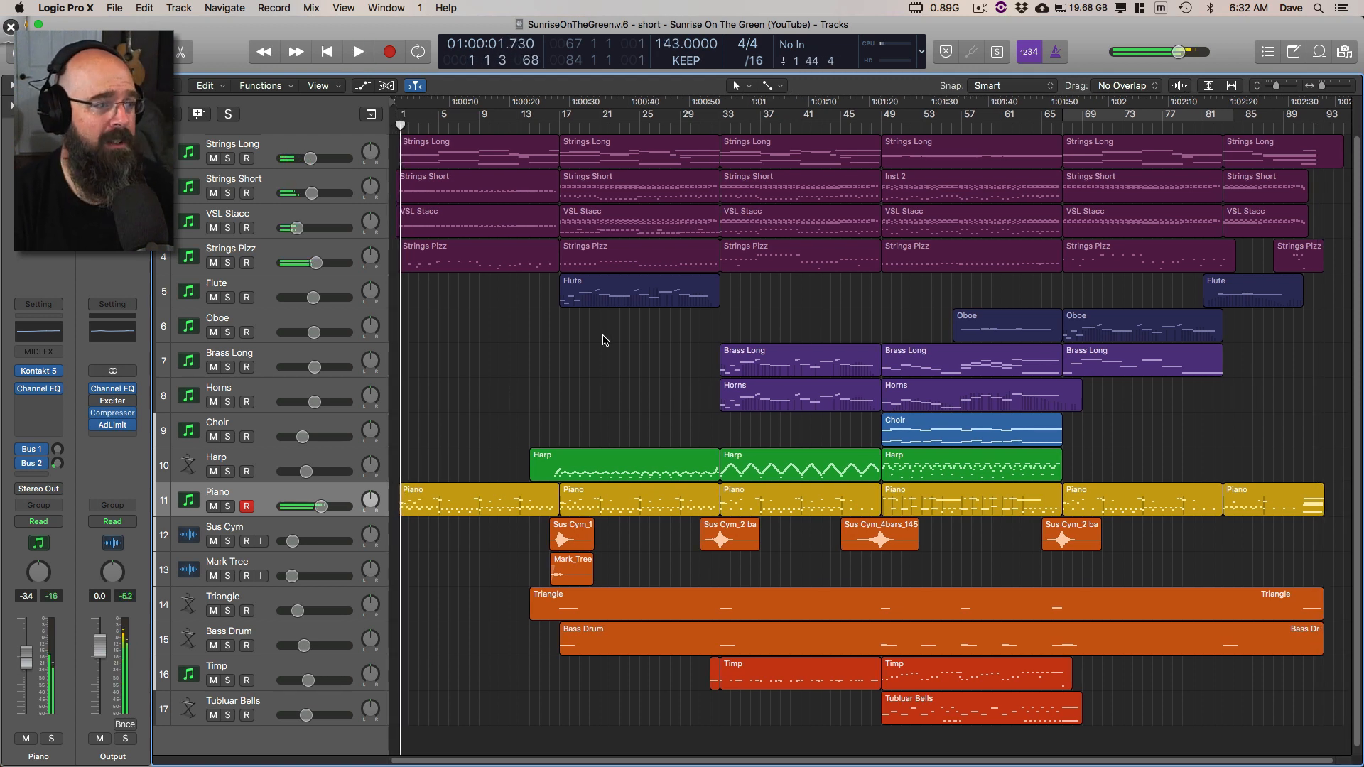
{"action": "key", "text": "space"}
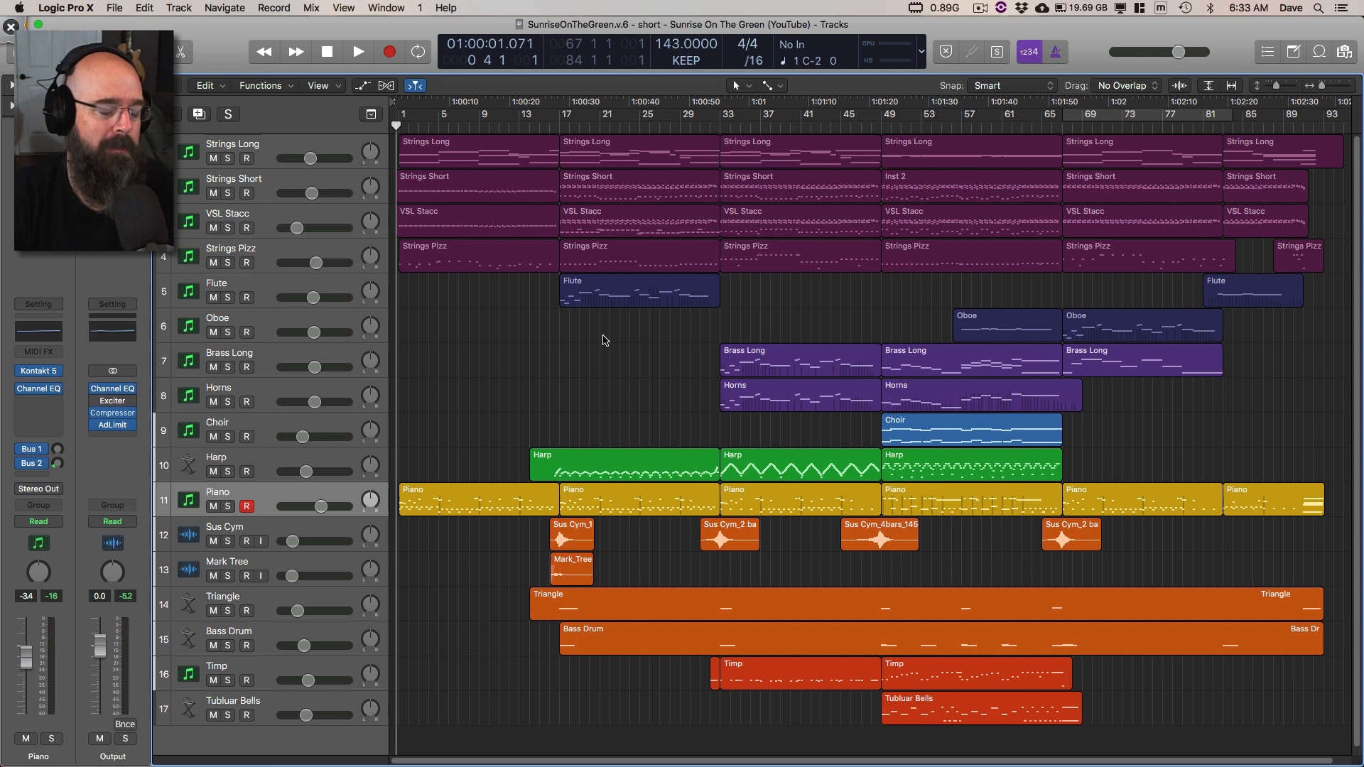
Step: Solo the Strings Long track, start playback, and open its regions in the Piano Roll
{"action": "left_click", "coordinate": [280, 145]}
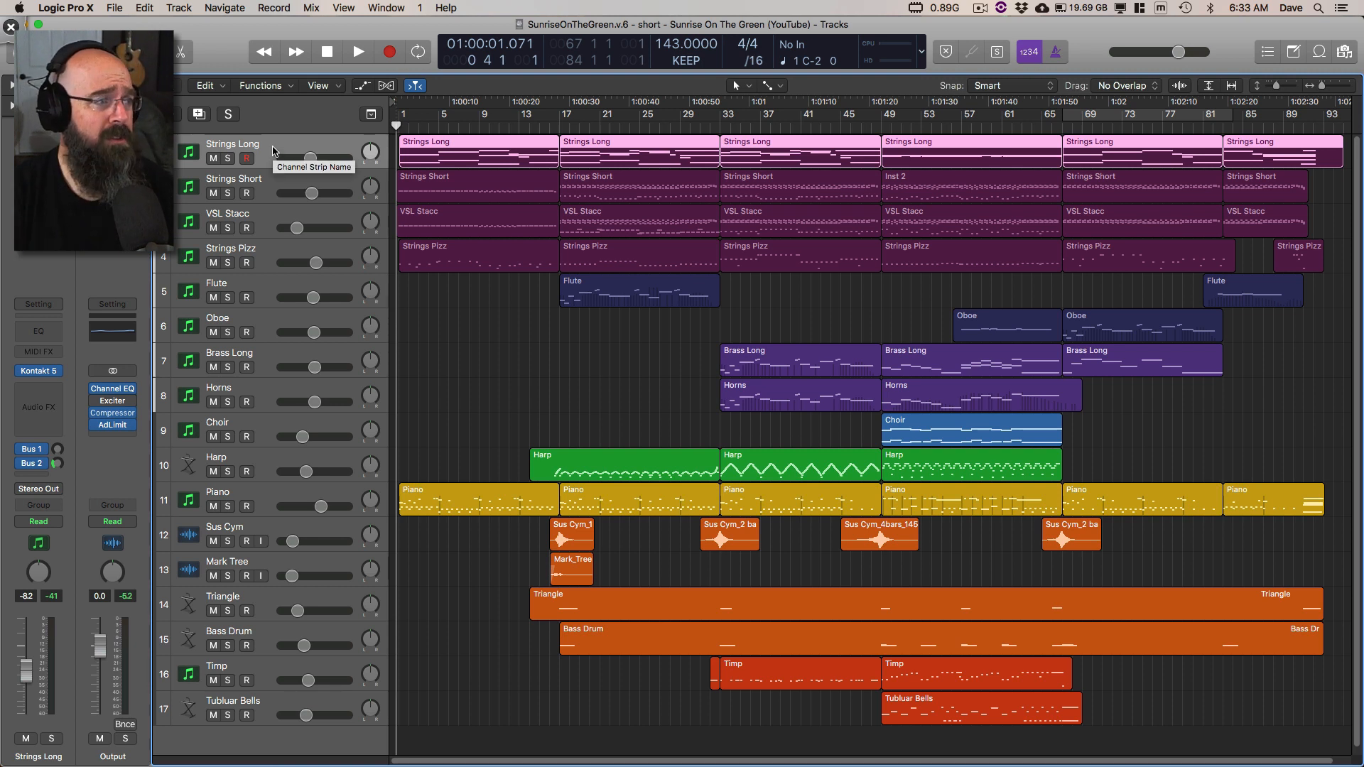
{"action": "key", "text": "s"}
{"action": "key", "text": "space"}
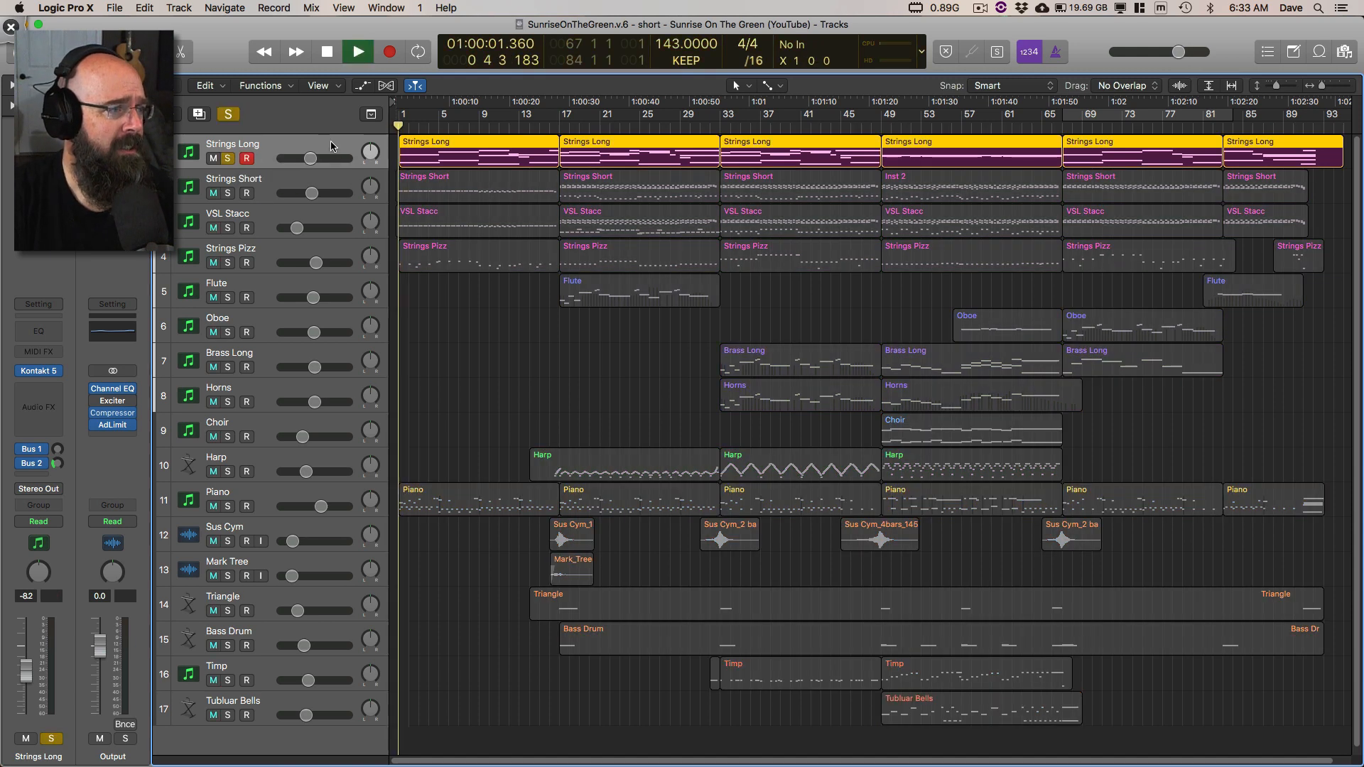
{"action": "double_click", "coordinate": [459, 148]}
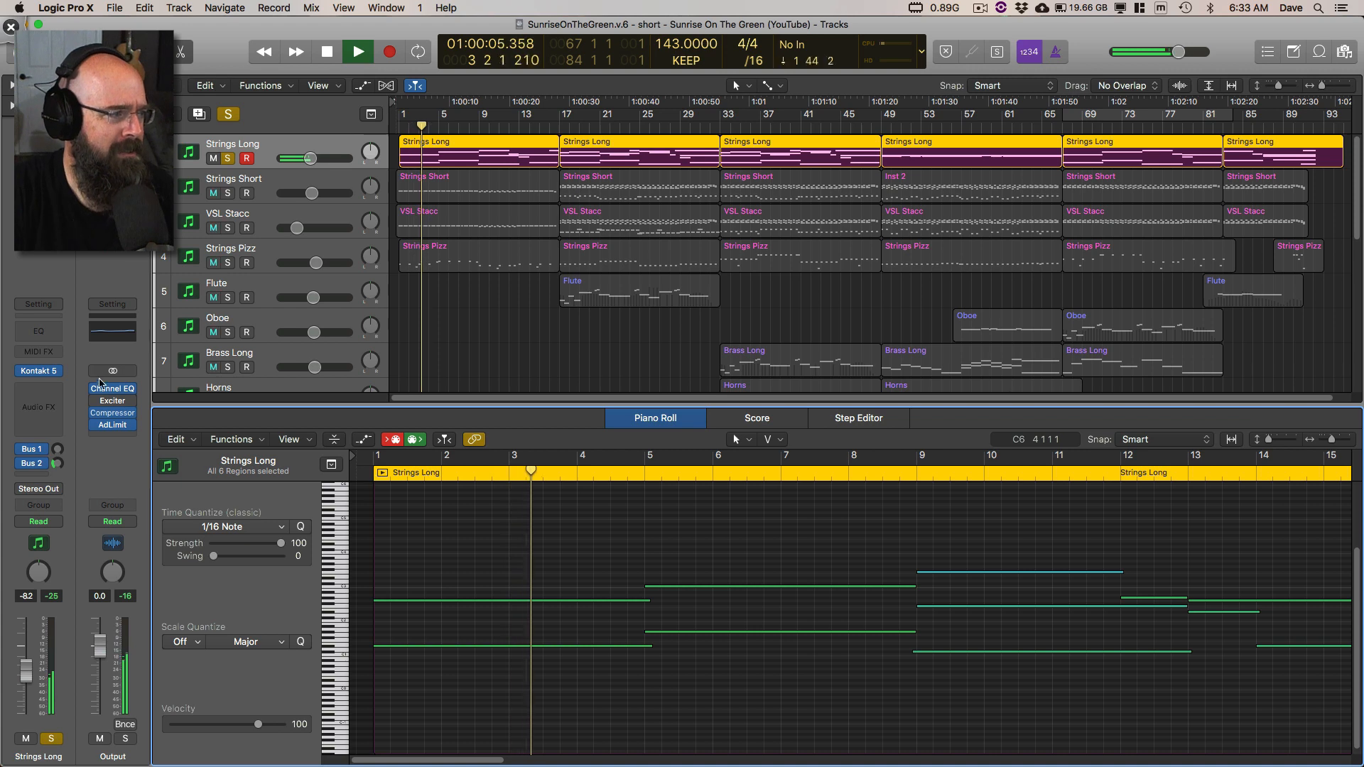
Step: Open the Kontakt 5 instrument of the Strings Long track and collapse the Lumina instrument list in its library browser
{"action": "left_click", "coordinate": [40, 370]}
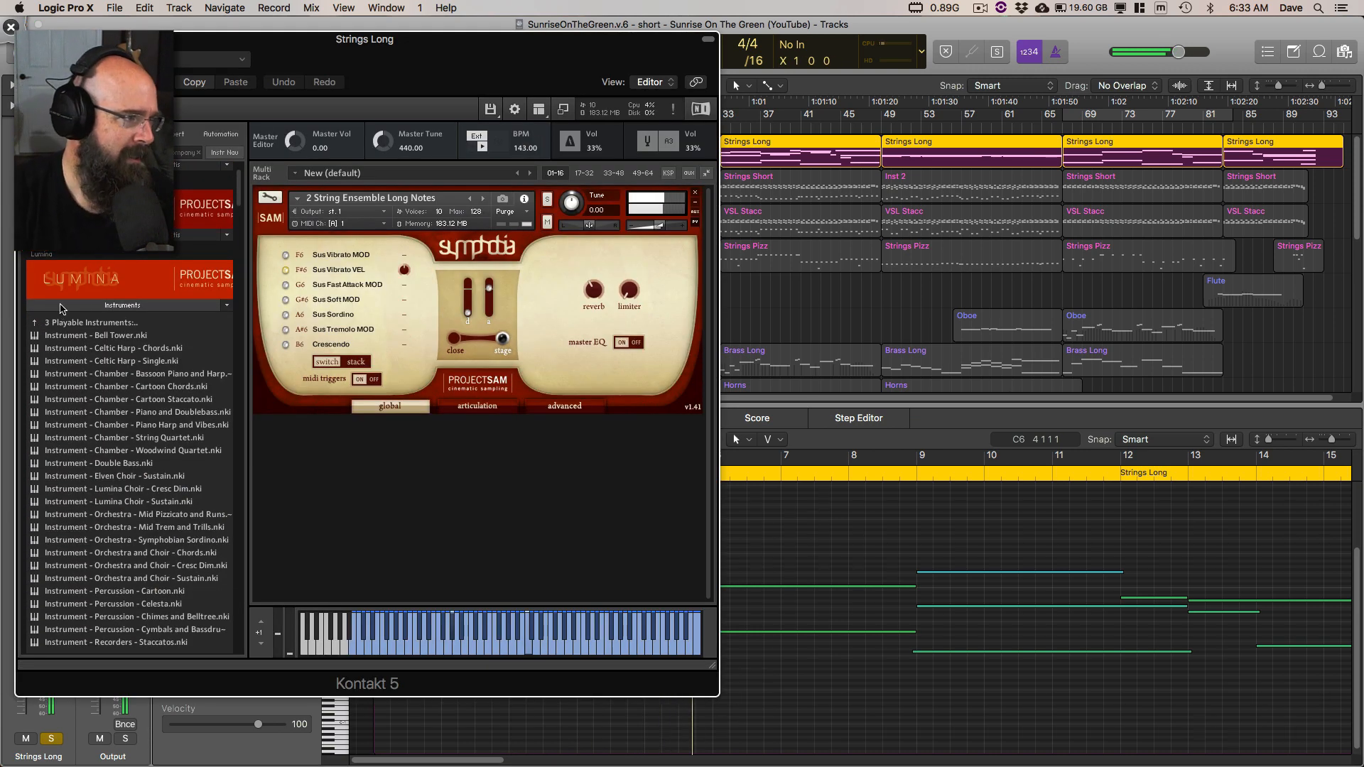
{"action": "left_click", "coordinate": [61, 308]}
{"action": "scroll", "coordinate": [183, 324], "scroll_direction": "up", "scroll_amount": 2}
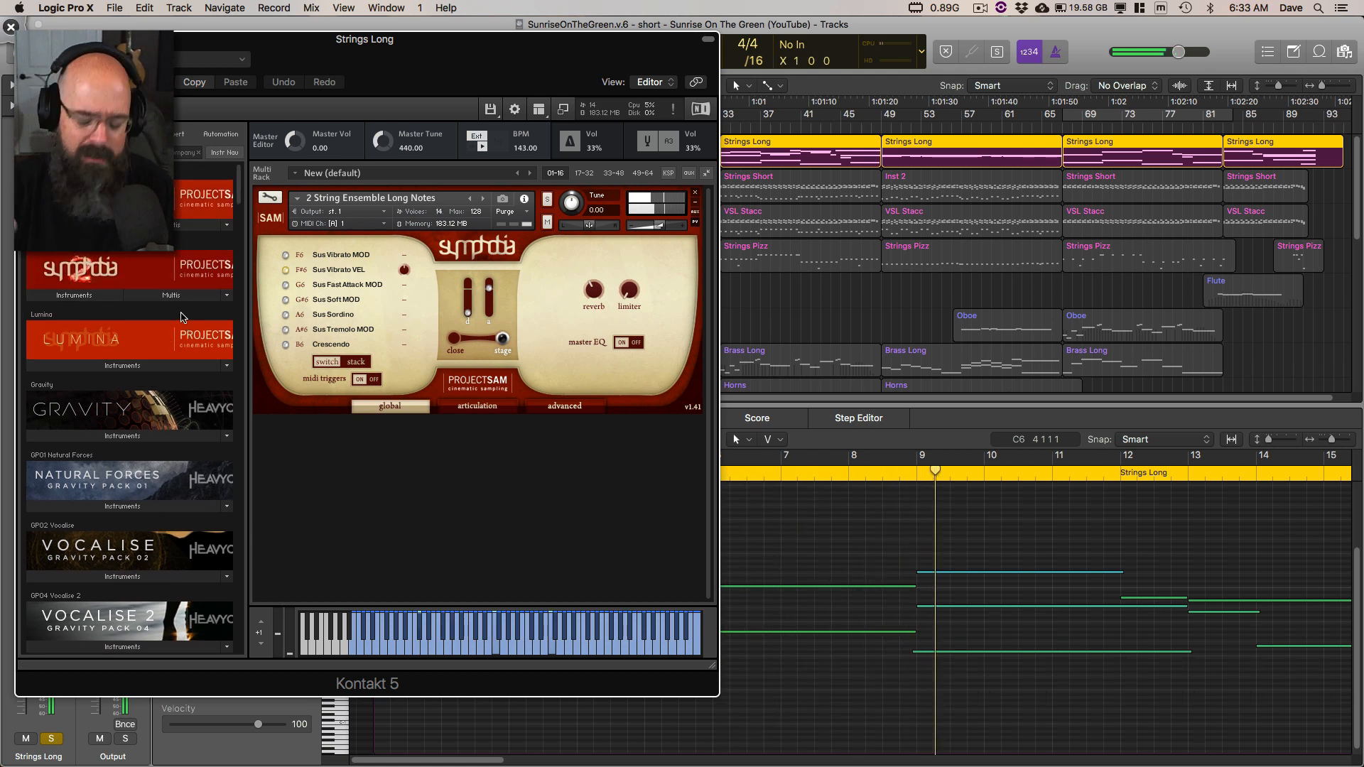
Step: Switch to Deskscribble, circle the Symphobia and Lumina libraries in the Kontakt browser, and clear the drawing
{"action": "key", "text": "ctrl+shift+d"}
{"action": "mouse_move", "coordinate": [714, 399]}
{"action": "left_mouse_down"}
{"action": "mouse_move", "coordinate": [687, 435]}
{"action": "mouse_move", "coordinate": [729, 378]}
{"action": "left_mouse_up"}
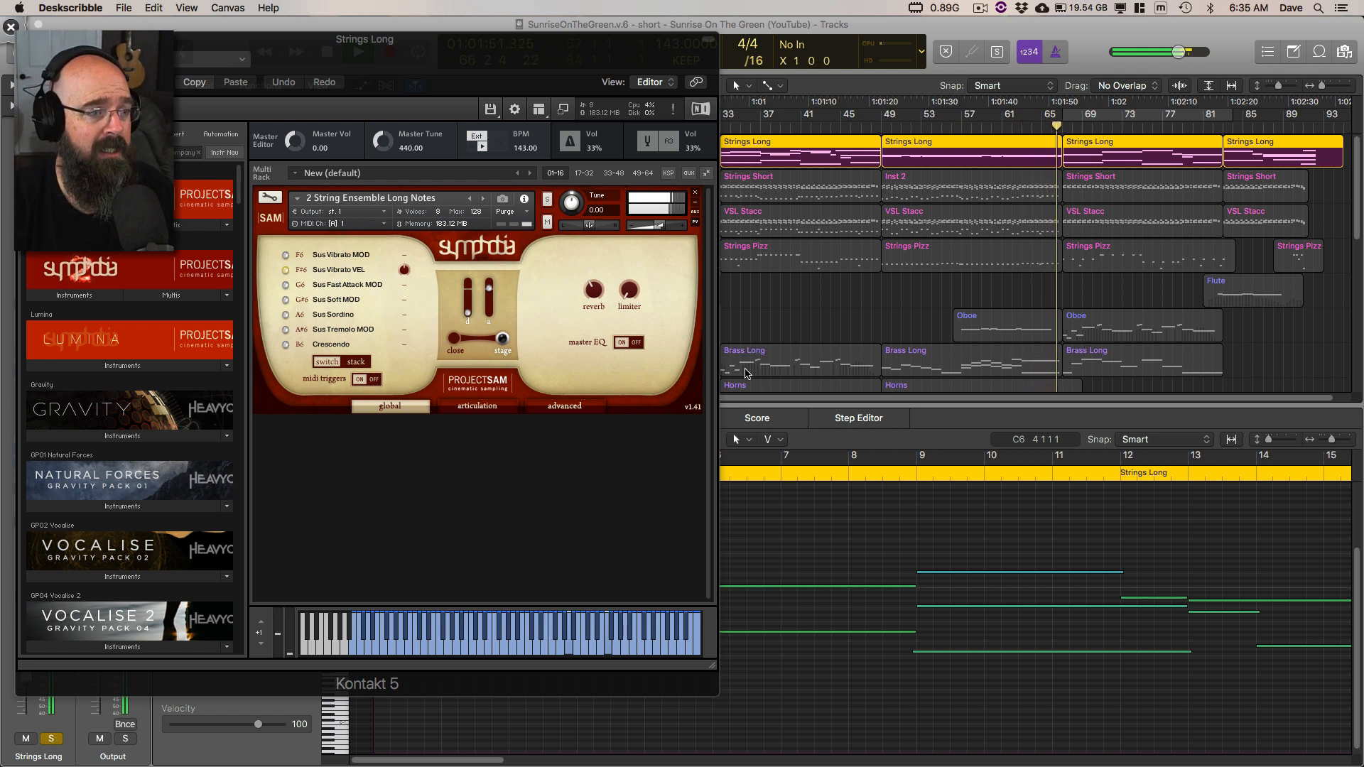
{"action": "left_click_drag", "start_coordinate": [718, 389], "coordinate": [694, 370]}
{"action": "key", "text": "Escape"}
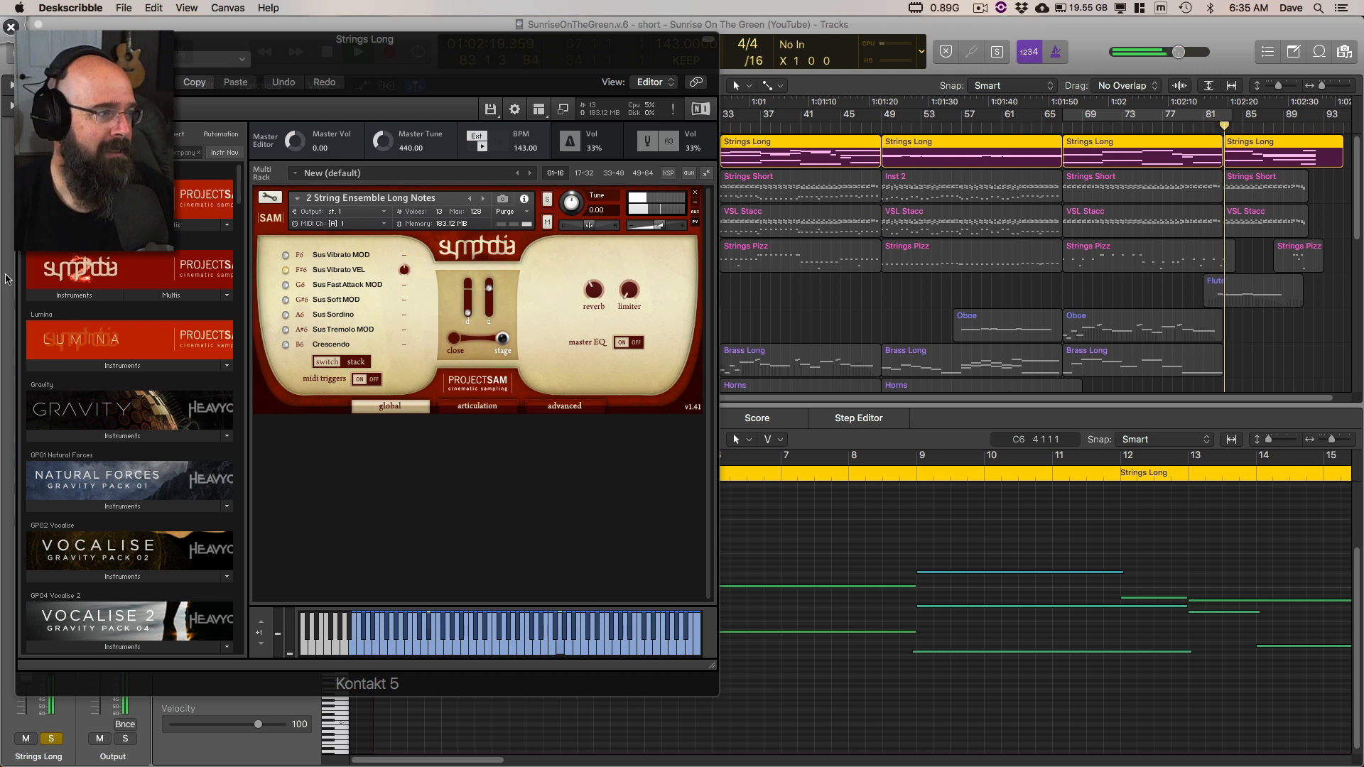
{"action": "mouse_move", "coordinate": [142, 162]}
{"action": "left_mouse_down"}
{"action": "mouse_move", "coordinate": [281, 169]}
{"action": "mouse_move", "coordinate": [152, 160]}
{"action": "left_mouse_up"}
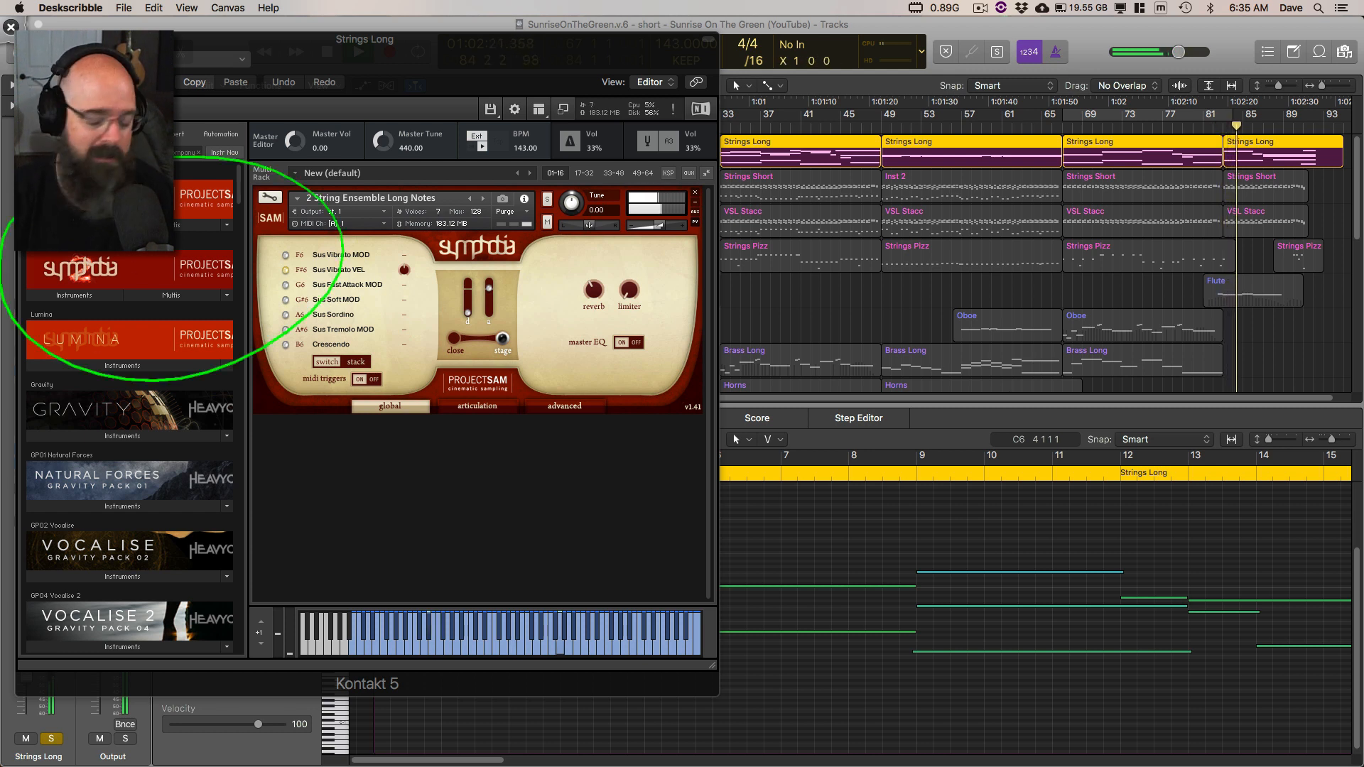
{"action": "key", "text": "Escape"}
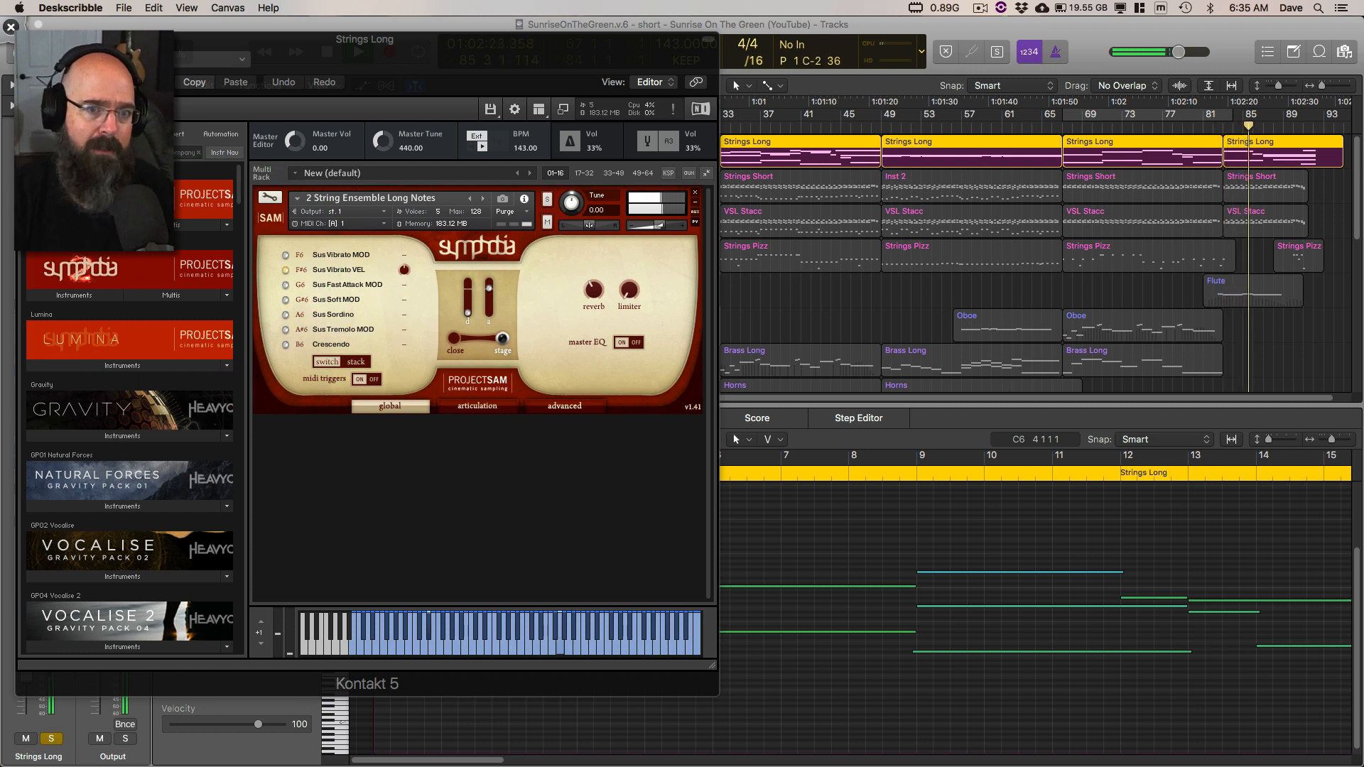
Step: Close the Strings Long Kontakt window and stop playback
{"action": "left_click_drag", "start_coordinate": [357, 56], "coordinate": [529, 81]}
{"action": "left_click", "coordinate": [196, 62]}
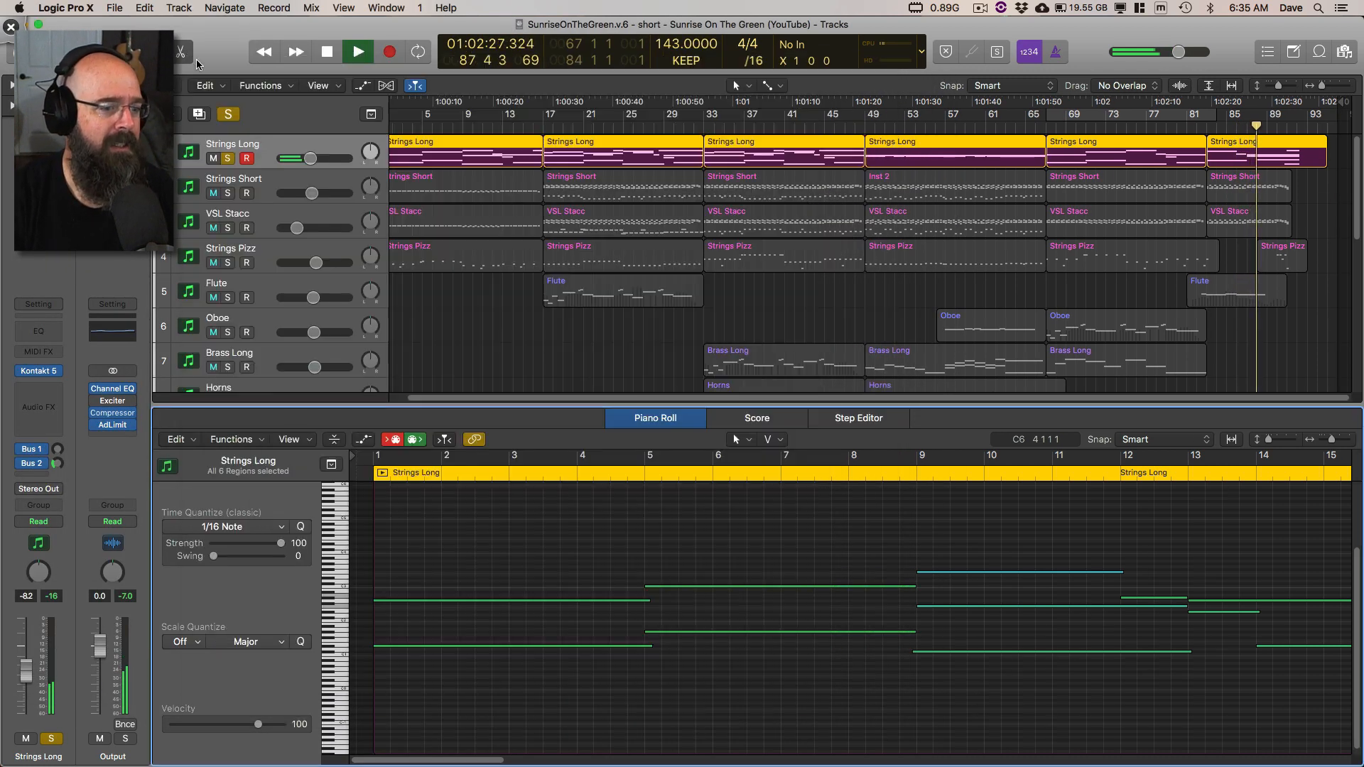
{"action": "key", "text": "space"}
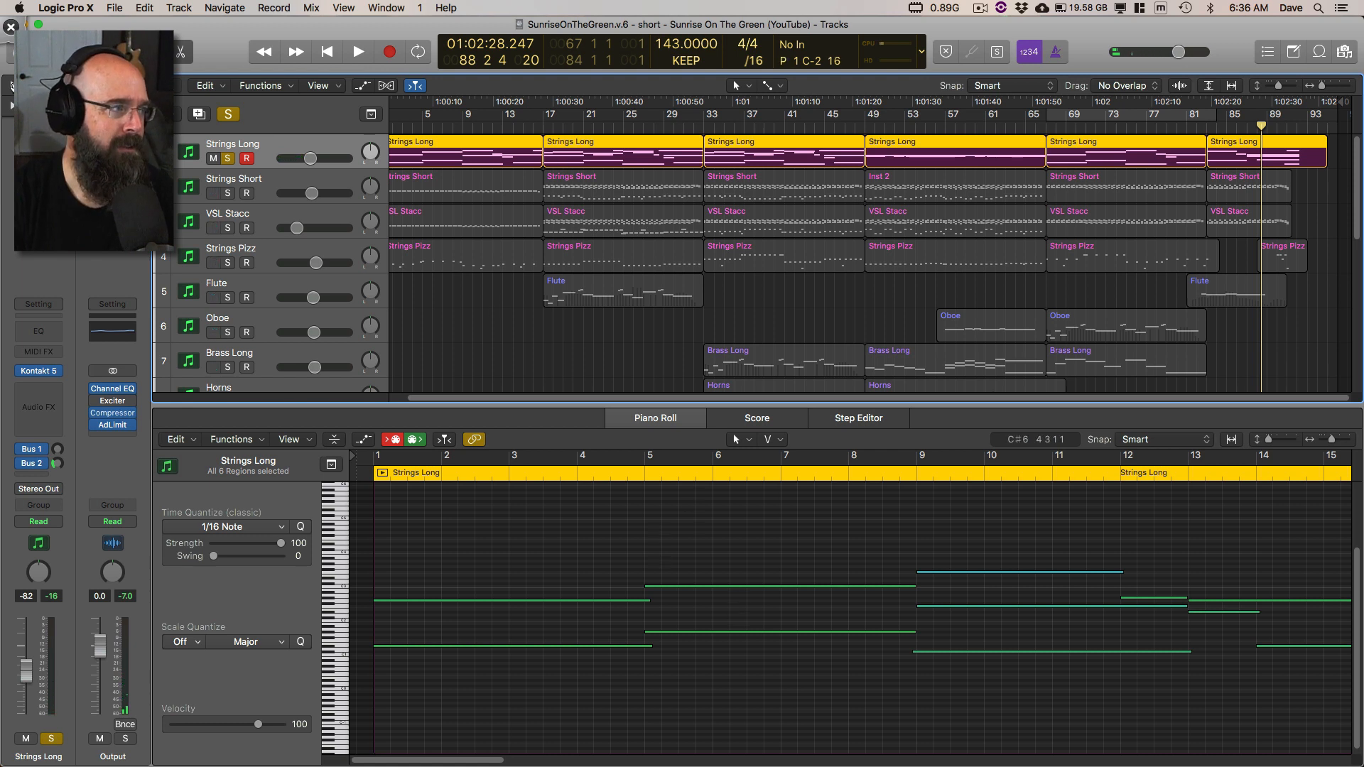
Step: Expand the Track parameters of Strings Long in the inspector, keeping the Region parameters collapsed
{"action": "left_click", "coordinate": [12, 86]}
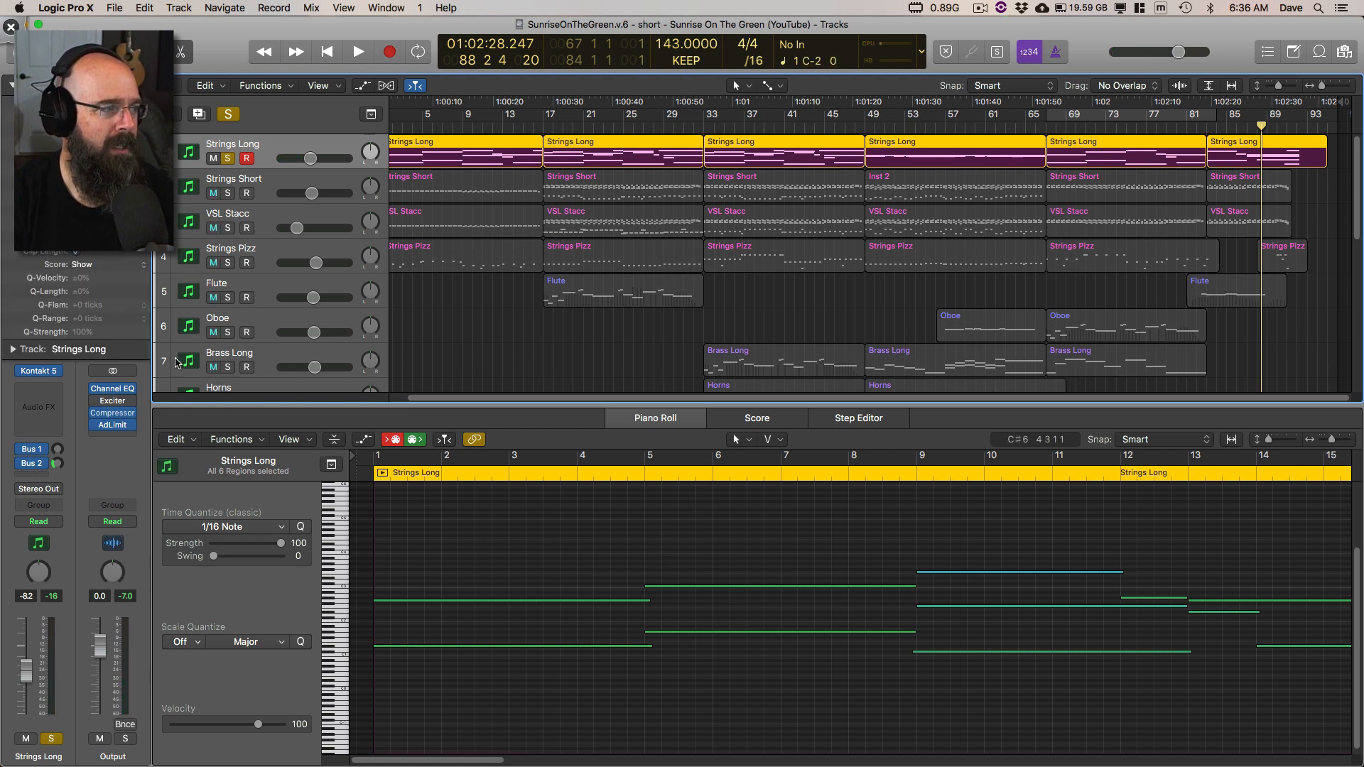
{"action": "left_click", "coordinate": [13, 349]}
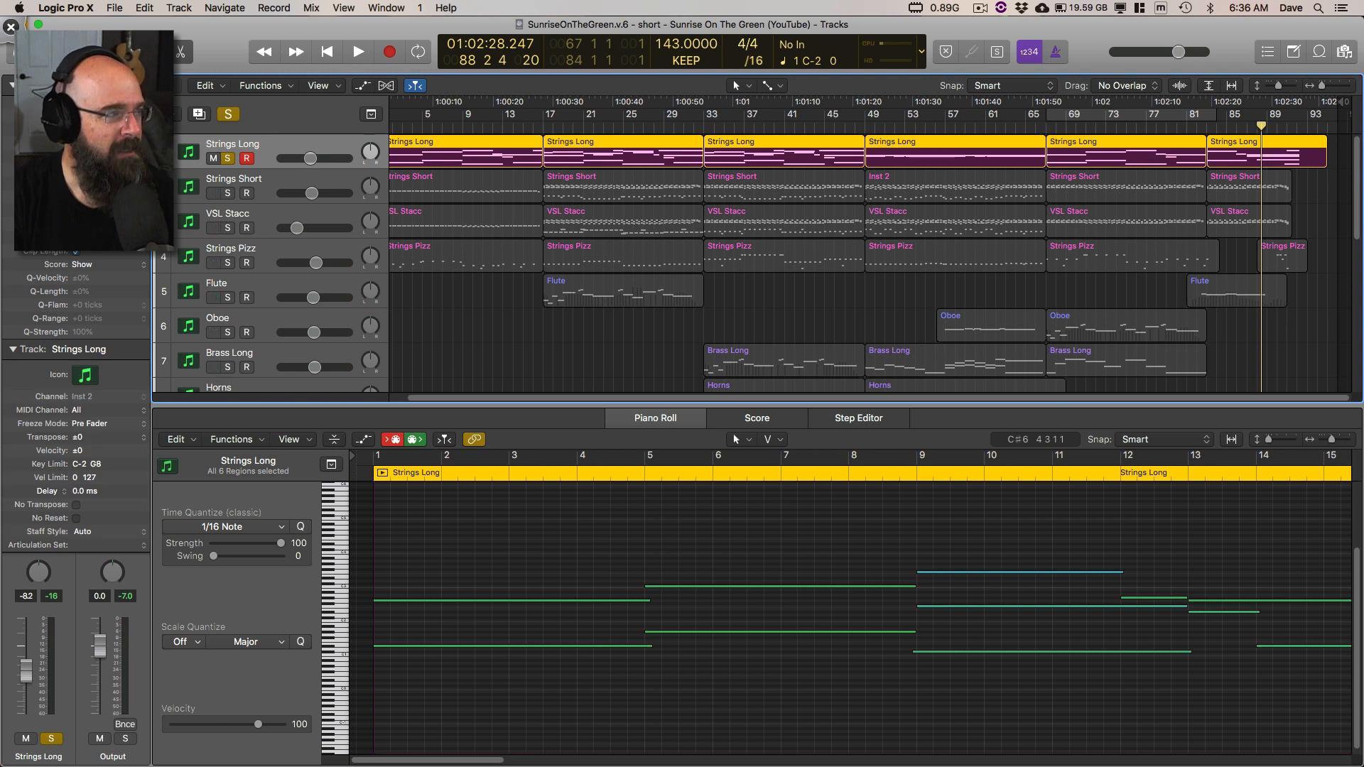
{"action": "left_click", "coordinate": [12, 86]}
{"action": "scroll", "coordinate": [413, 172], "scroll_direction": "left", "scroll_amount": 1}
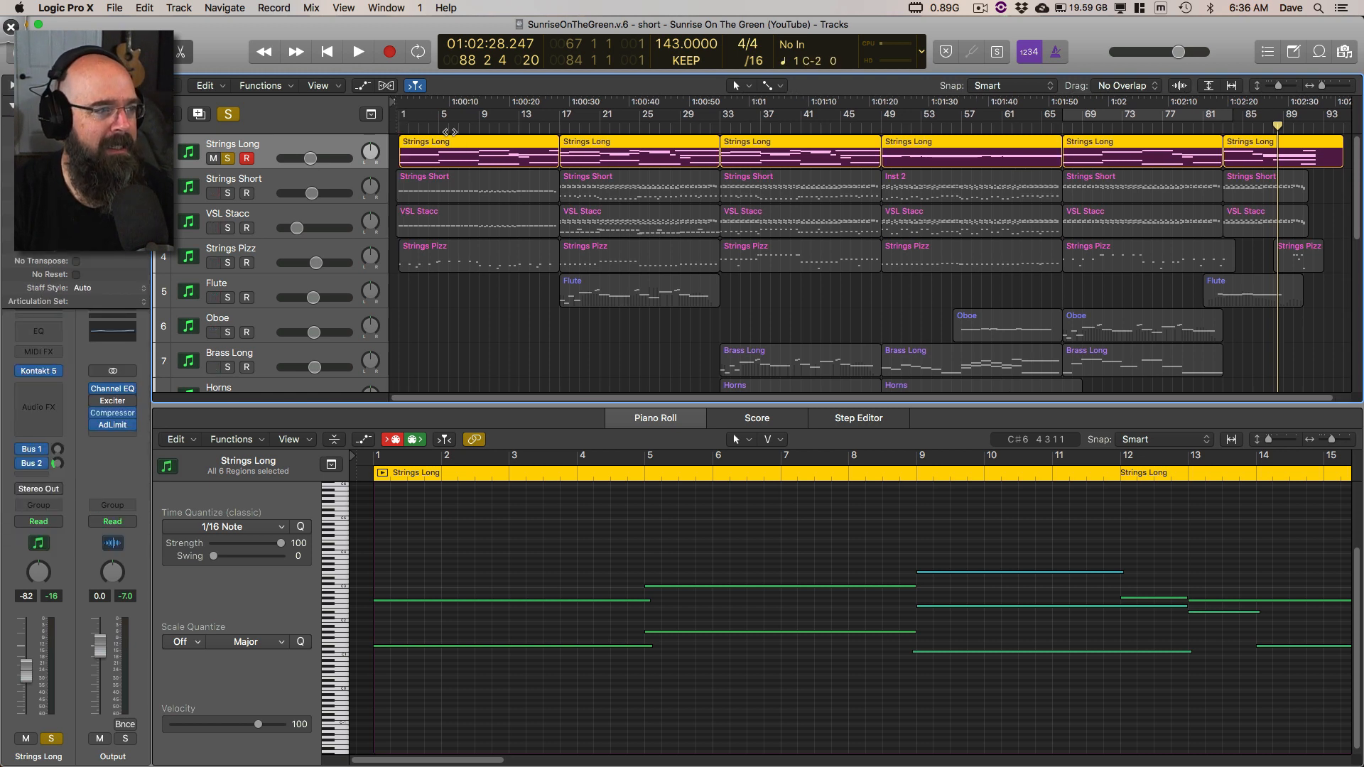
Step: Switch to Deskscribble and mark the note overlap at bar 5 and the notes at bar 9, replacing the marks with a circle on the upper overlap
{"action": "key", "text": "ctrl+Tab"}
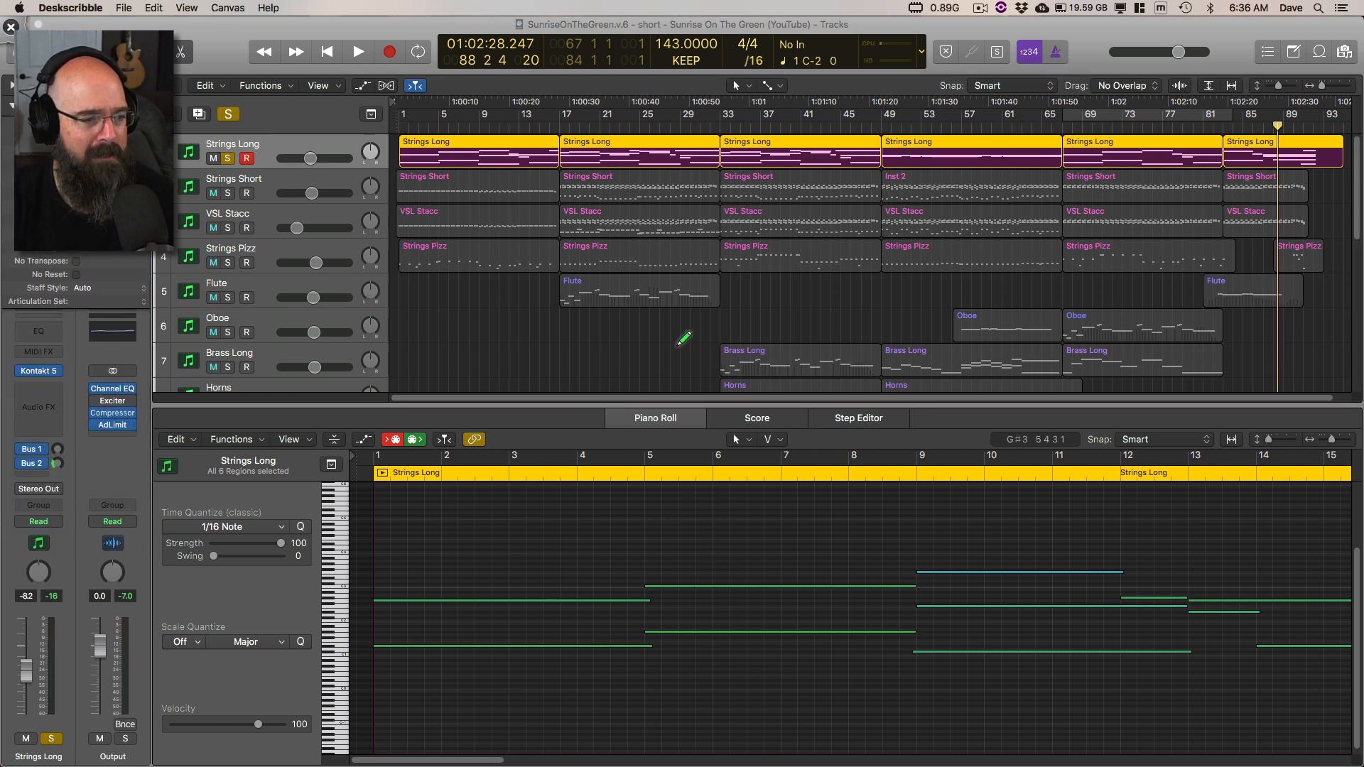
{"action": "left_click_drag", "start_coordinate": [629, 617], "coordinate": [672, 554]}
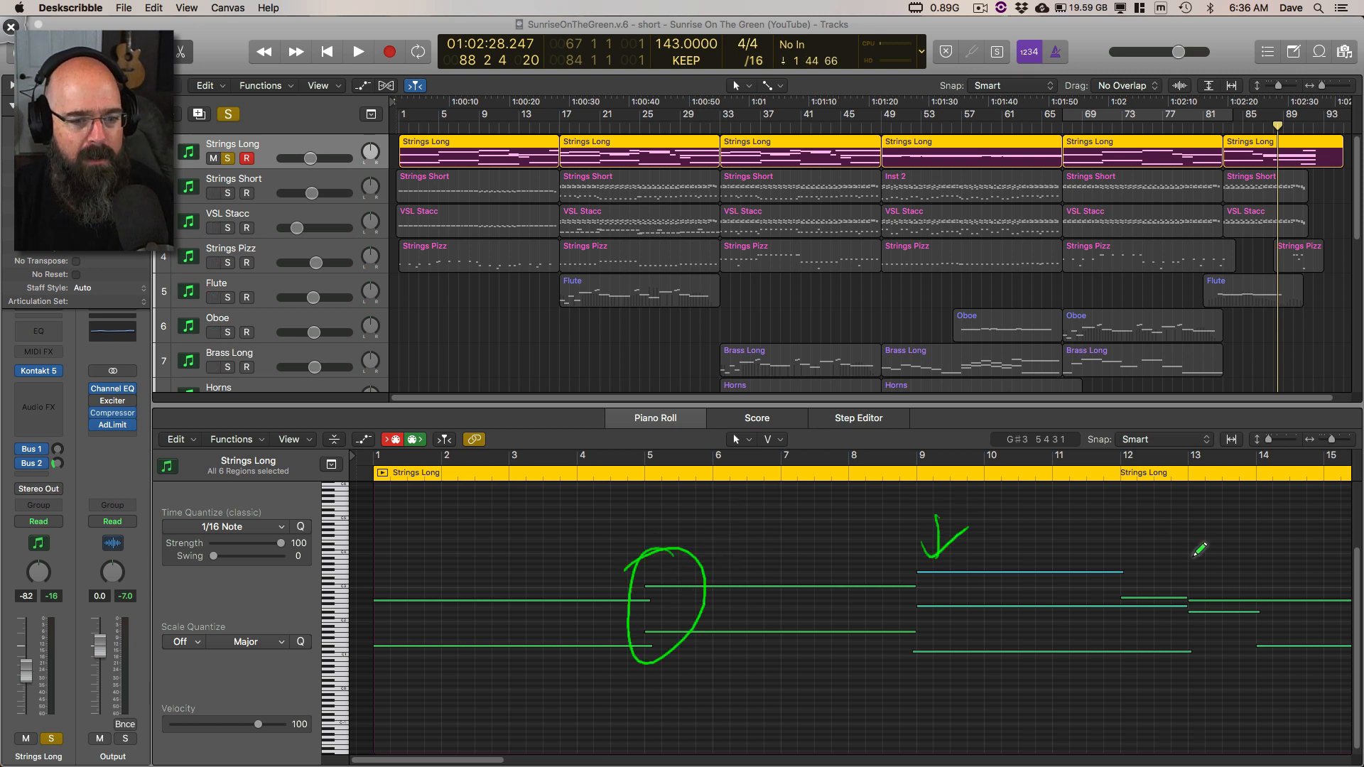
{"action": "key", "text": "BackSpace"}
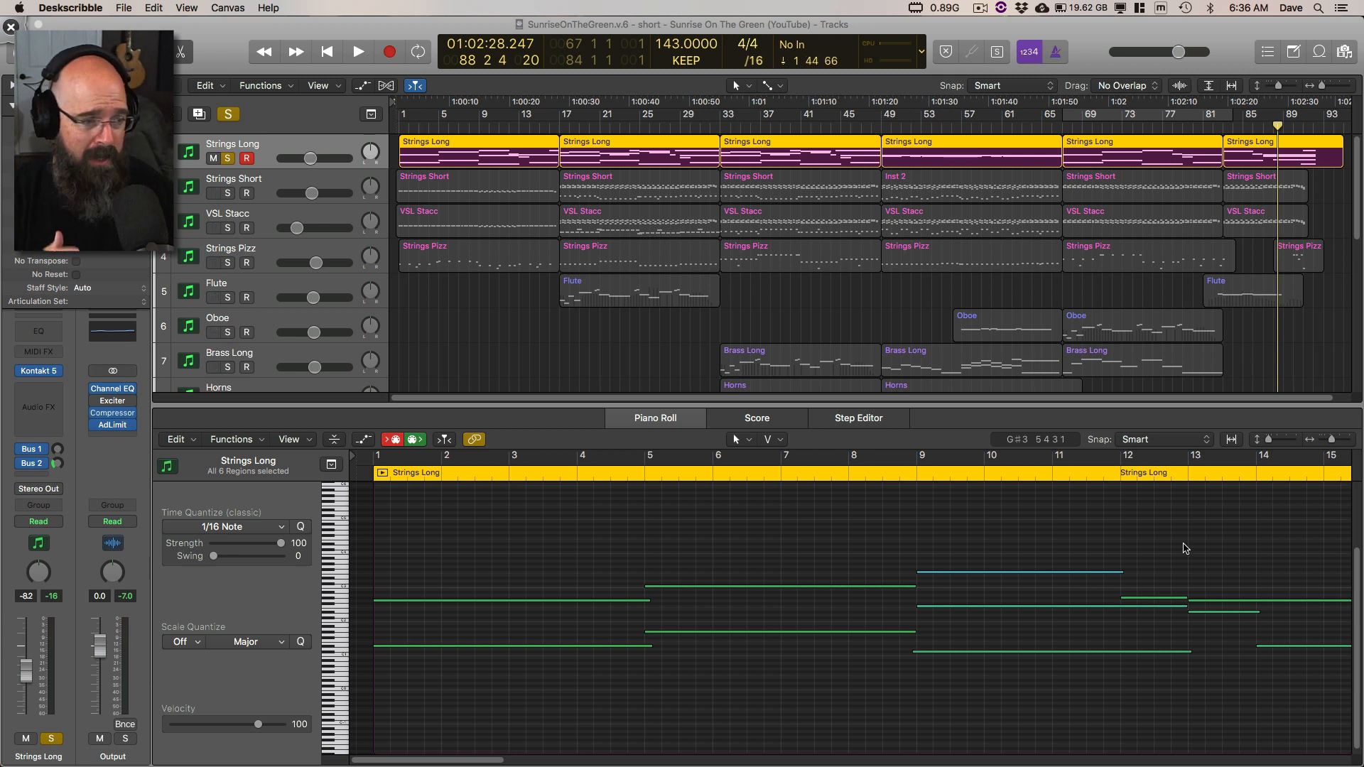
{"action": "left_click_drag", "start_coordinate": [662, 561], "coordinate": [626, 569]}
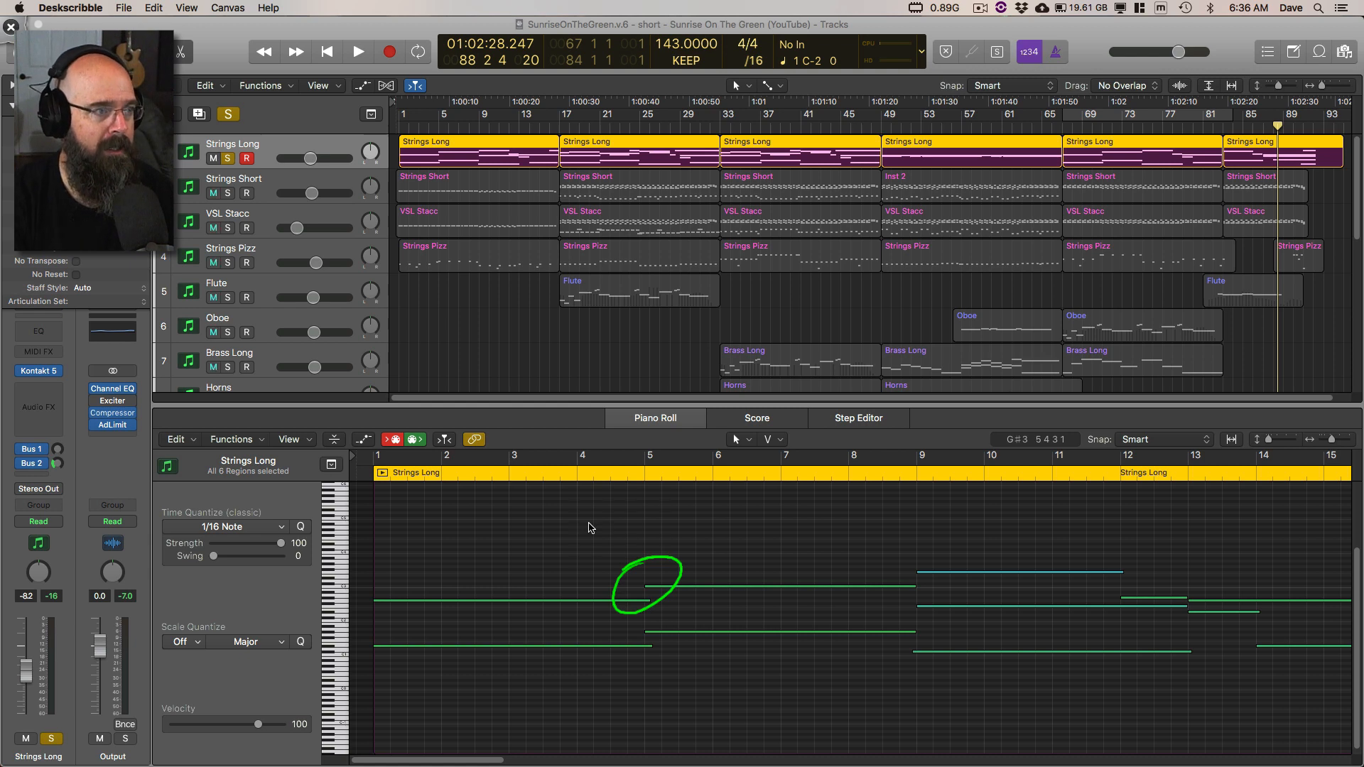
Step: Select only the first Strings Long region and play the project from the beginning
{"action": "left_click", "coordinate": [597, 383]}
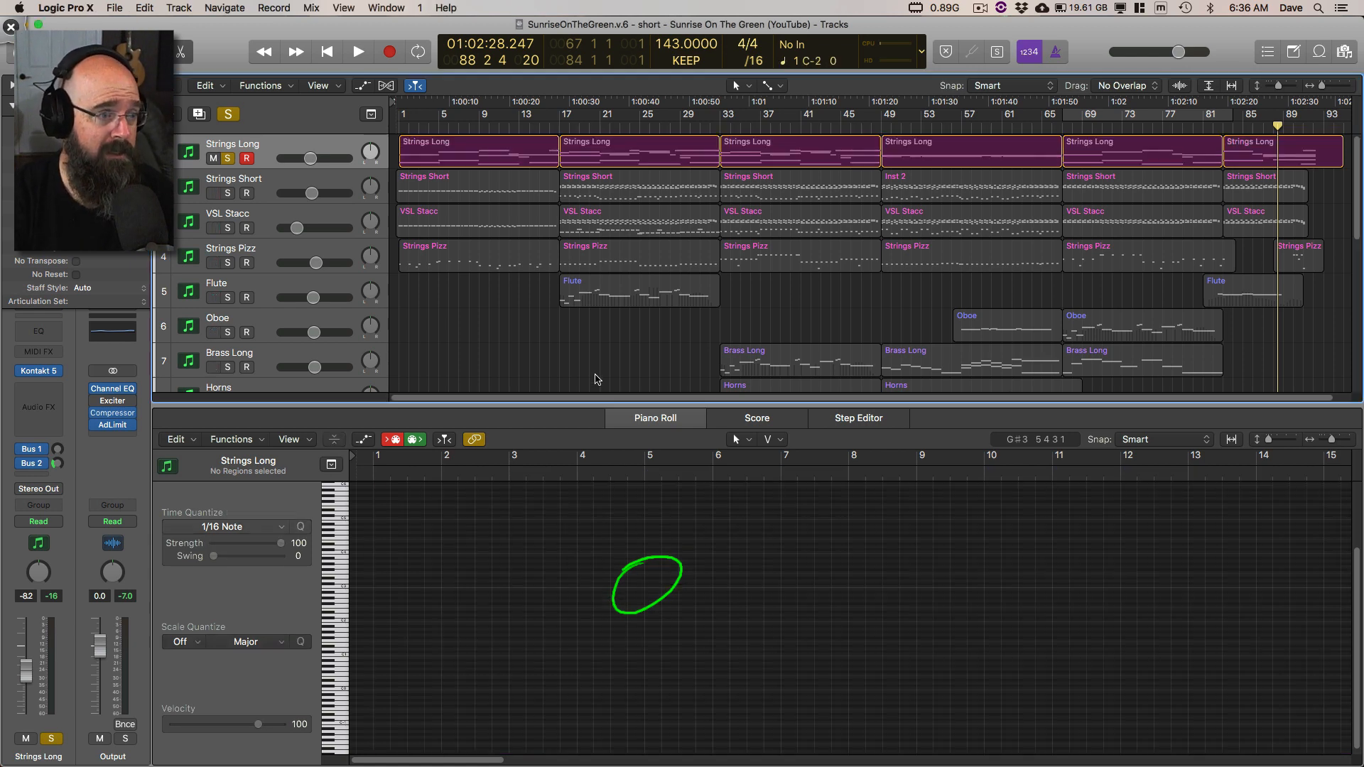
{"action": "key", "text": "Return"}
{"action": "left_click", "coordinate": [502, 166]}
{"action": "key", "text": "space"}
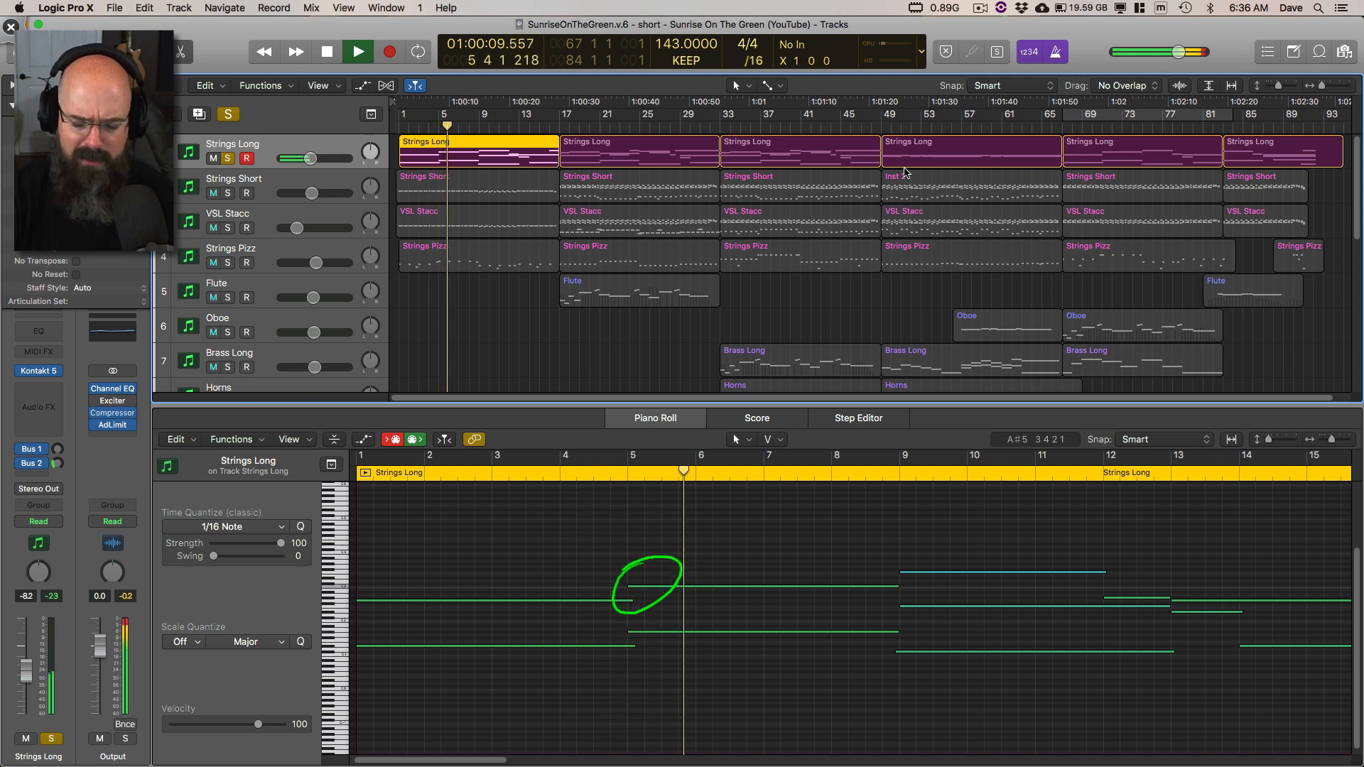
Step: Replace the Deskscribble mark with a circle and arrow pointing out the track's Delay parameter, and clear the drawing
{"action": "key", "text": "ctrl+Tab"}
{"action": "key", "text": "BackSpace"}
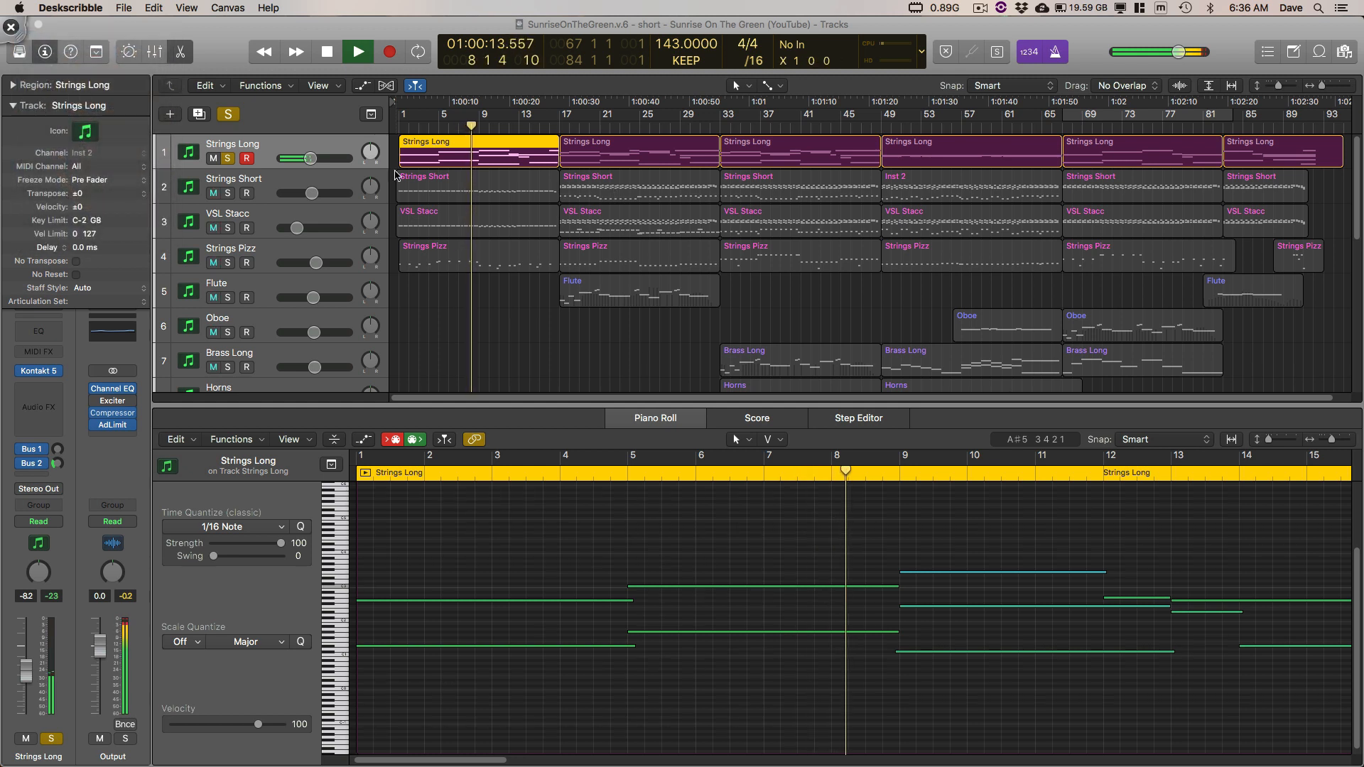
{"action": "mouse_move", "coordinate": [87, 223]}
{"action": "left_mouse_down"}
{"action": "mouse_move", "coordinate": [103, 259]}
{"action": "mouse_move", "coordinate": [80, 225]}
{"action": "left_mouse_up"}
{"action": "mouse_move", "coordinate": [136, 154]}
{"action": "left_mouse_down"}
{"action": "mouse_move", "coordinate": [128, 206]}
{"action": "mouse_move", "coordinate": [146, 187]}
{"action": "left_mouse_up"}
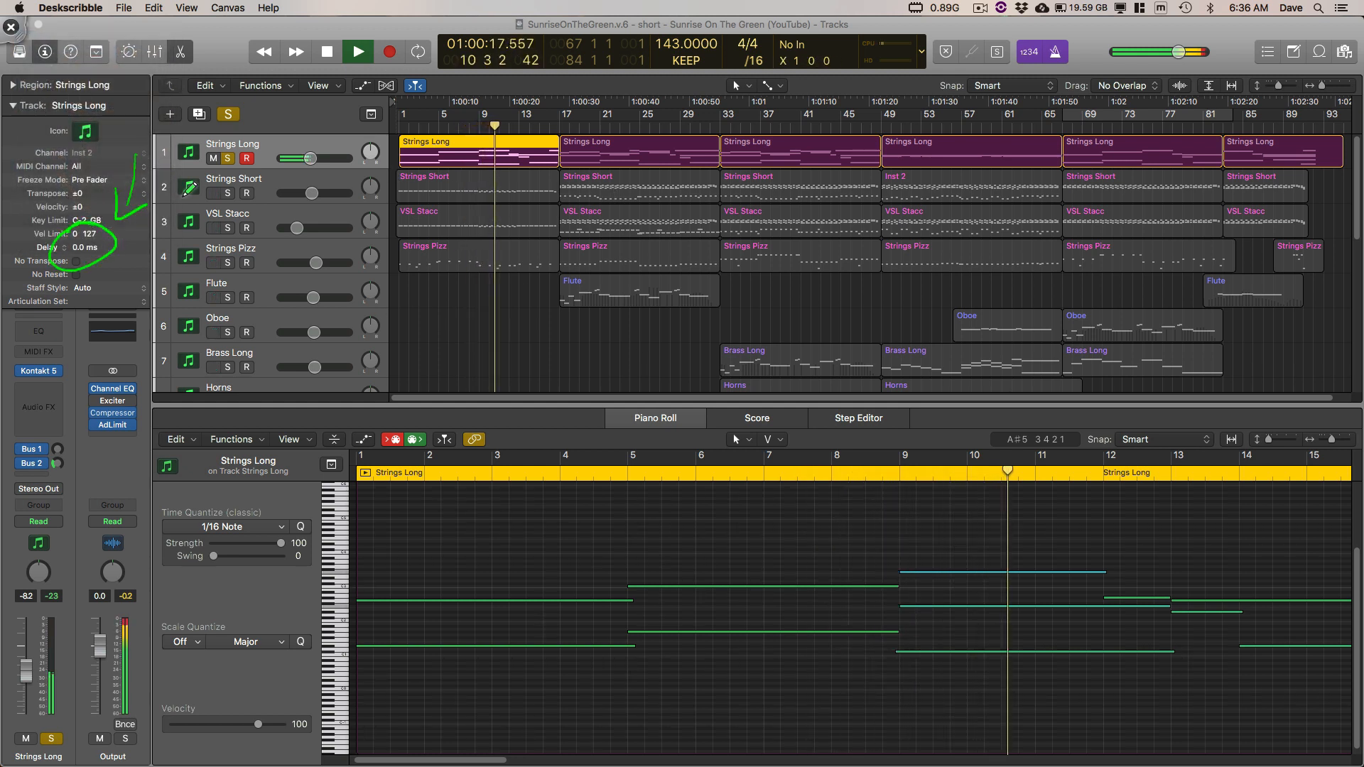
{"action": "key", "text": "Escape"}
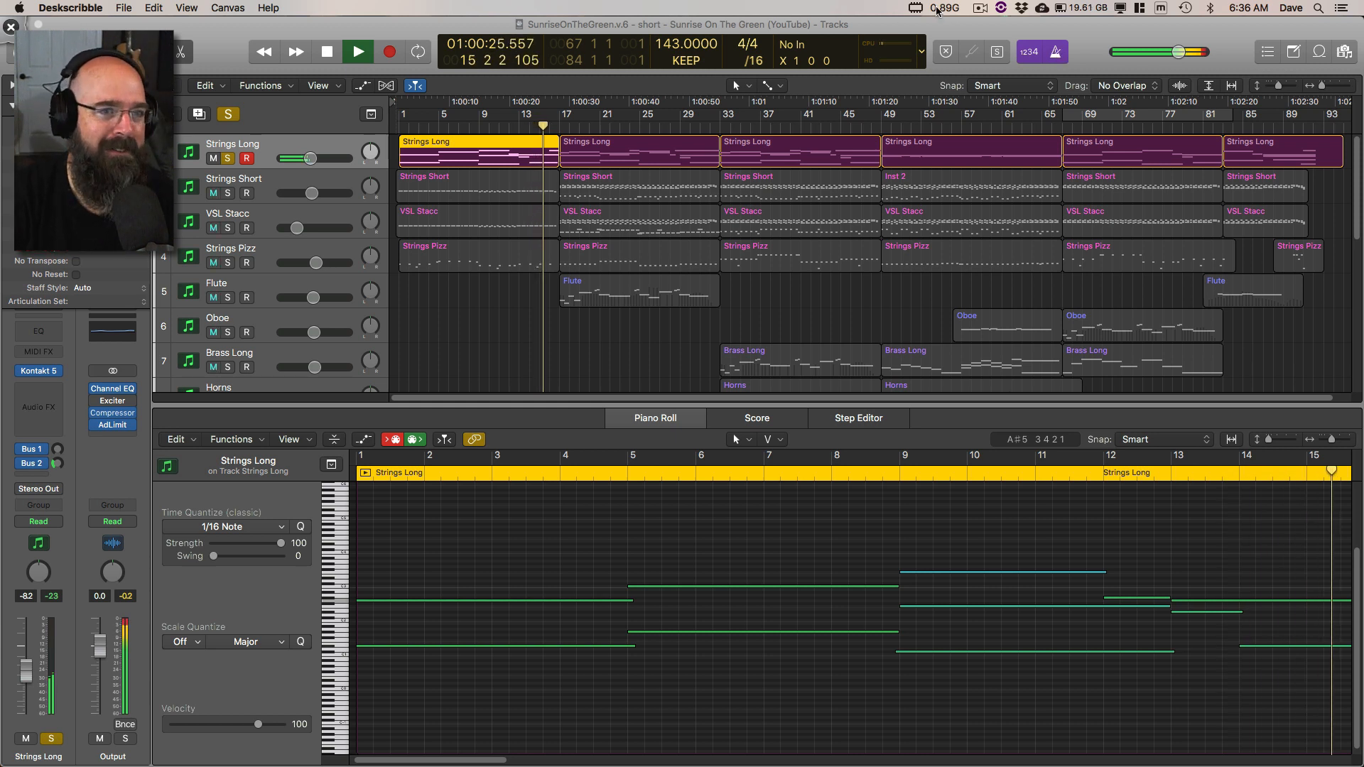
Step: Select the first two Strings Long regions to display the notes of both in the Piano Roll
{"action": "left_click", "coordinate": [1021, 142]}
{"action": "left_click", "coordinate": [769, 582]}
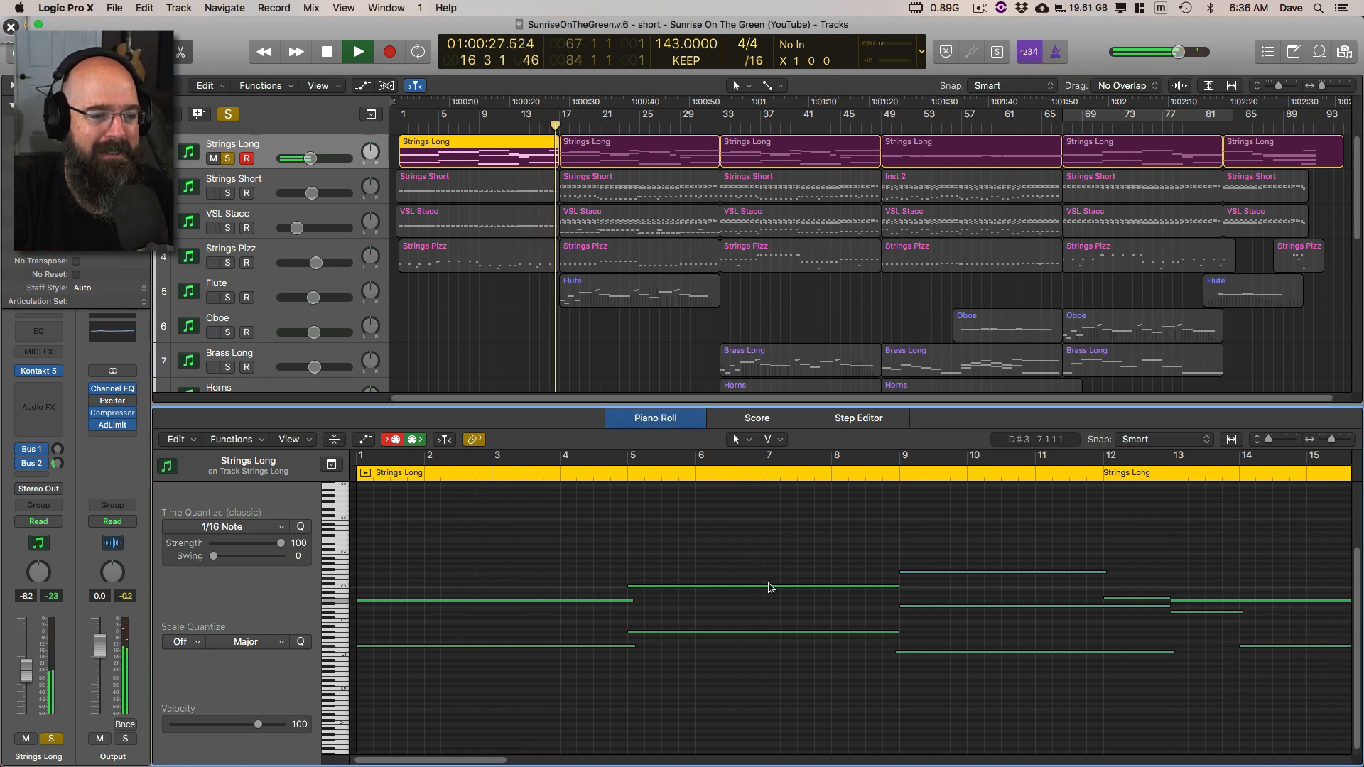
{"action": "key", "text": "super+Left"}
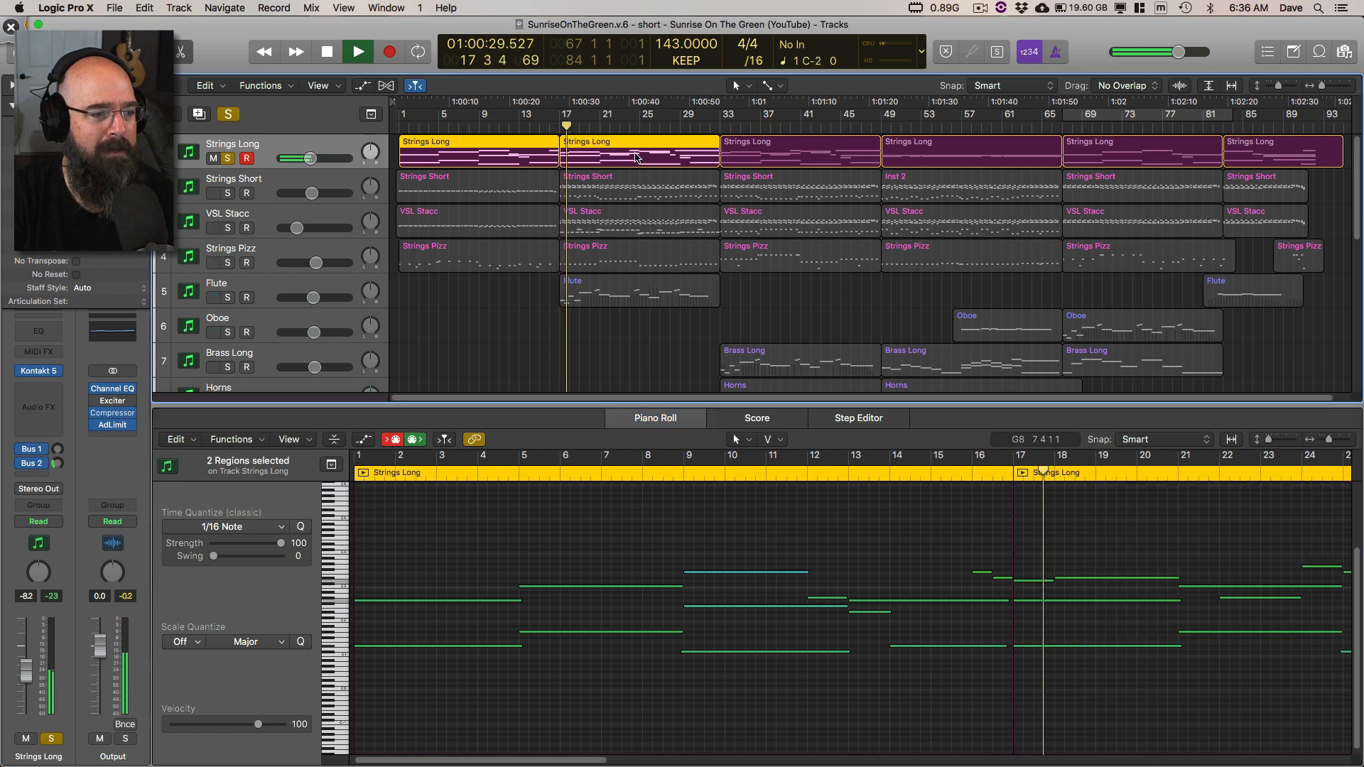
{"action": "key", "text": "super+Left"}
{"action": "key", "text": "super+Left"}
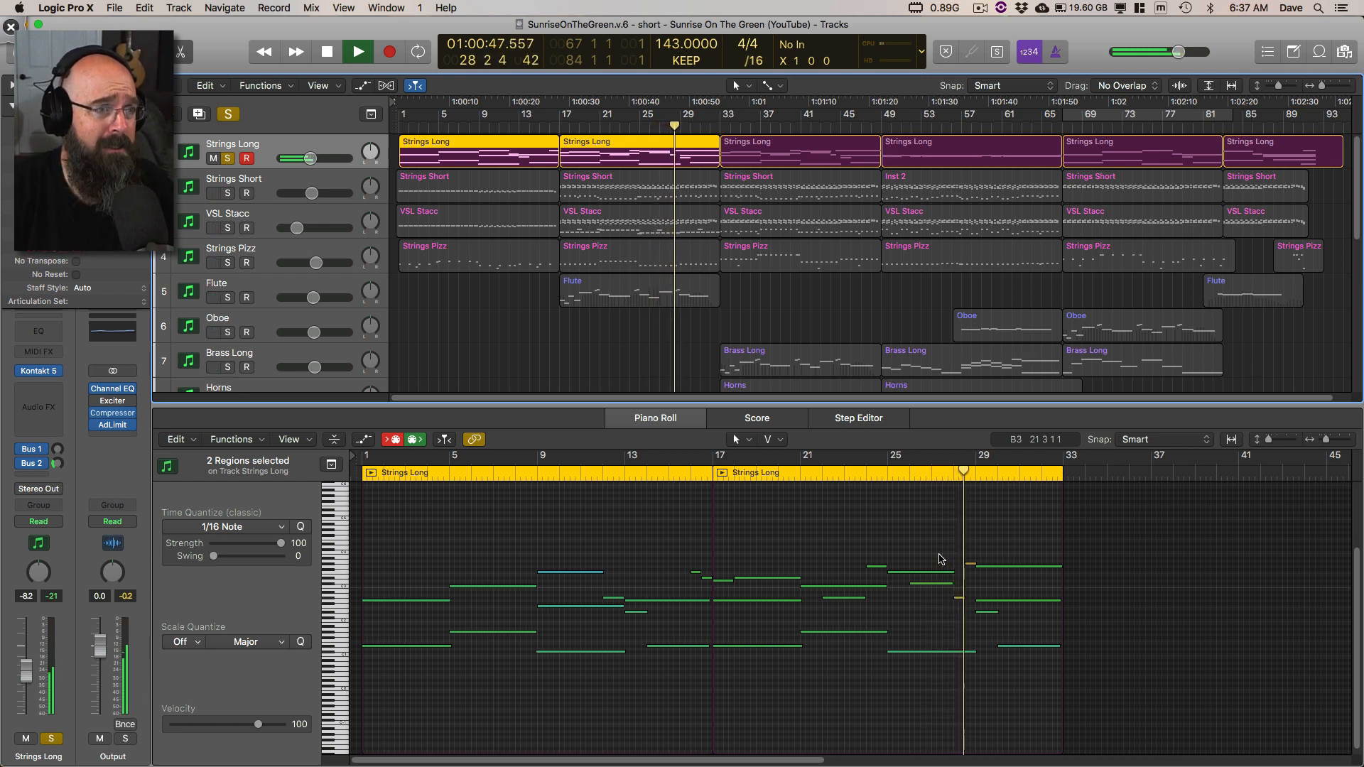
Step: Switch to Deskscribble, draw a freehand mark on the screen, and erase it
{"action": "key", "text": "ctrl+Tab"}
{"action": "mouse_move", "coordinate": [681, 28]}
{"action": "left_mouse_down"}
{"action": "mouse_move", "coordinate": [686, 59]}
{"action": "mouse_move", "coordinate": [713, 42]}
{"action": "mouse_move", "coordinate": [668, 27]}
{"action": "left_mouse_up"}
{"action": "key", "text": "Delete"}
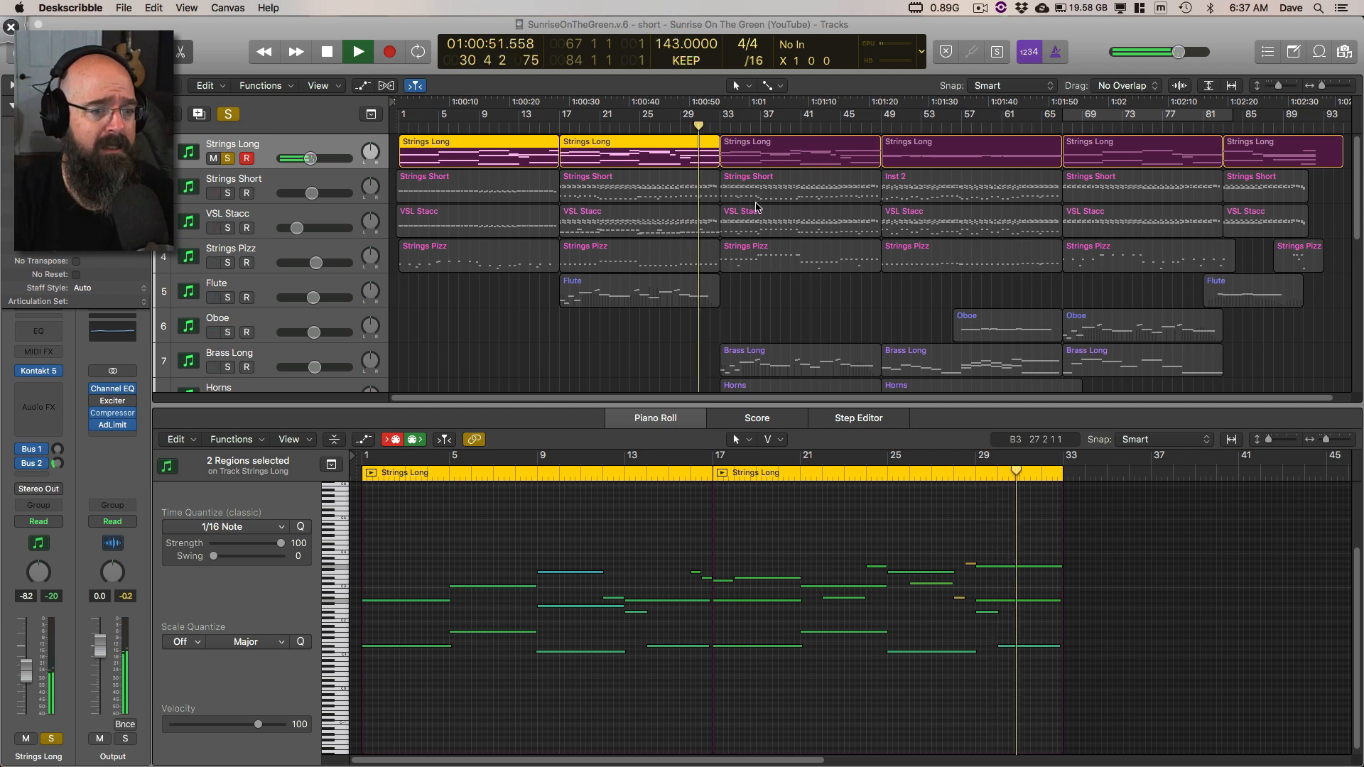
Step: Deselect the Strings Long regions, stop playback, and solo the Strings Short track alongside Strings Long
{"action": "left_click", "coordinate": [759, 151]}
{"action": "left_click", "coordinate": [512, 304]}
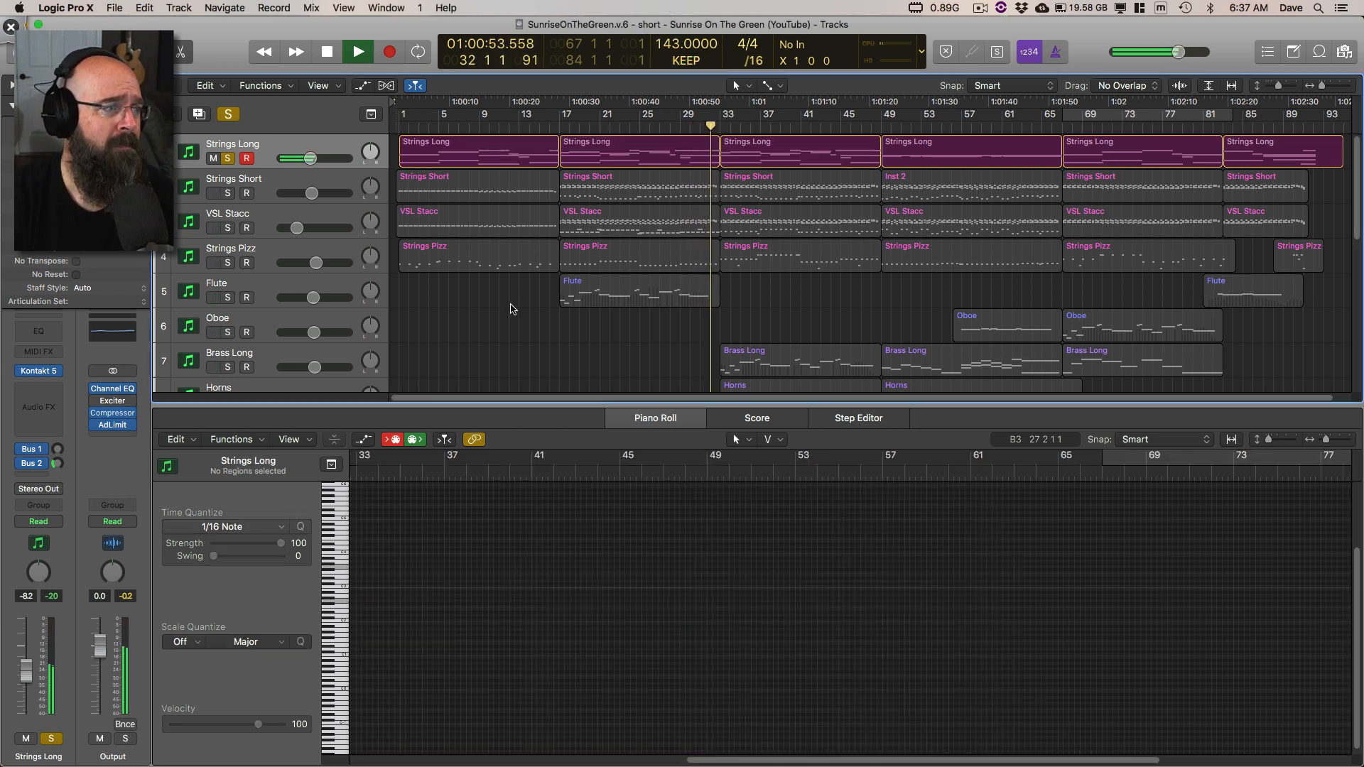
{"action": "key", "text": "space"}
{"action": "left_click", "coordinate": [230, 194]}
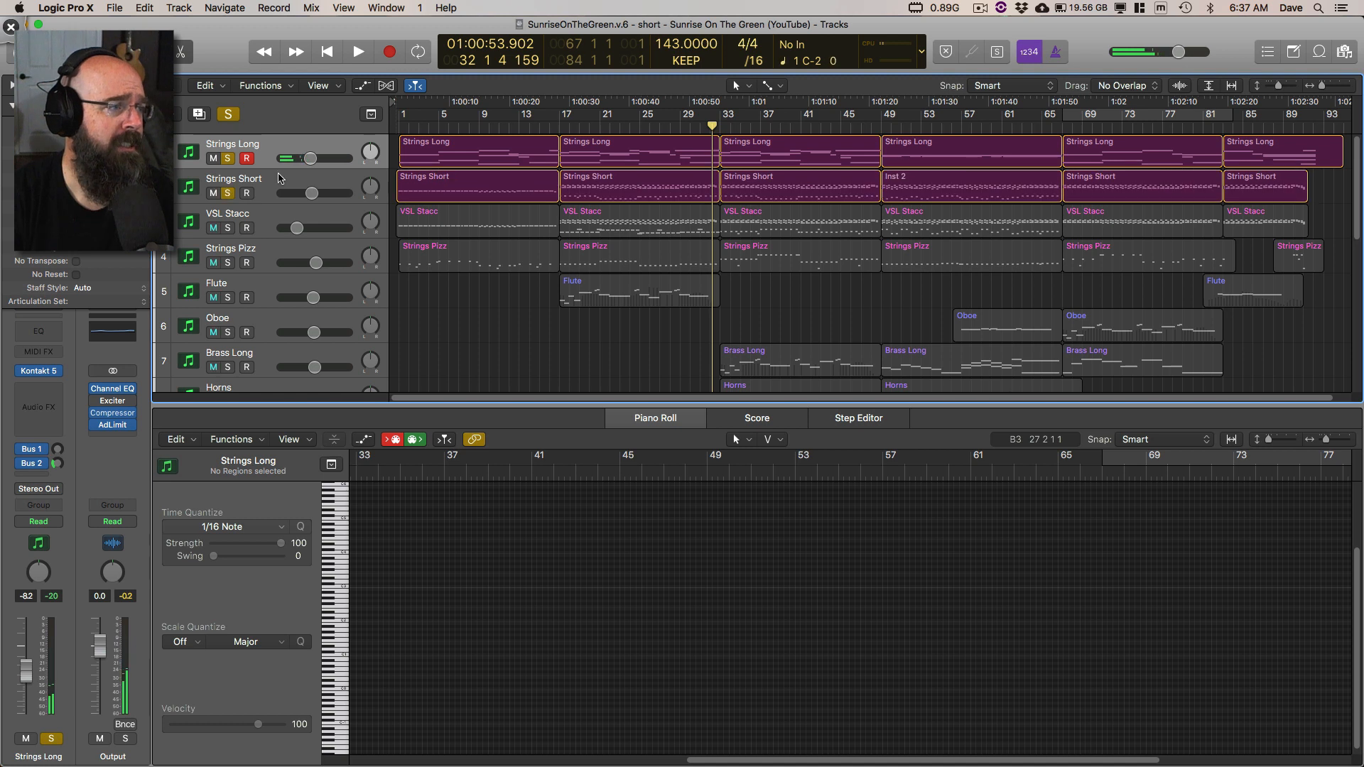
Step: Unsolo Strings Long and play the soloed Strings Short track from the start of the project, displaying its notes in the Piano Roll
{"action": "left_click", "coordinate": [228, 158]}
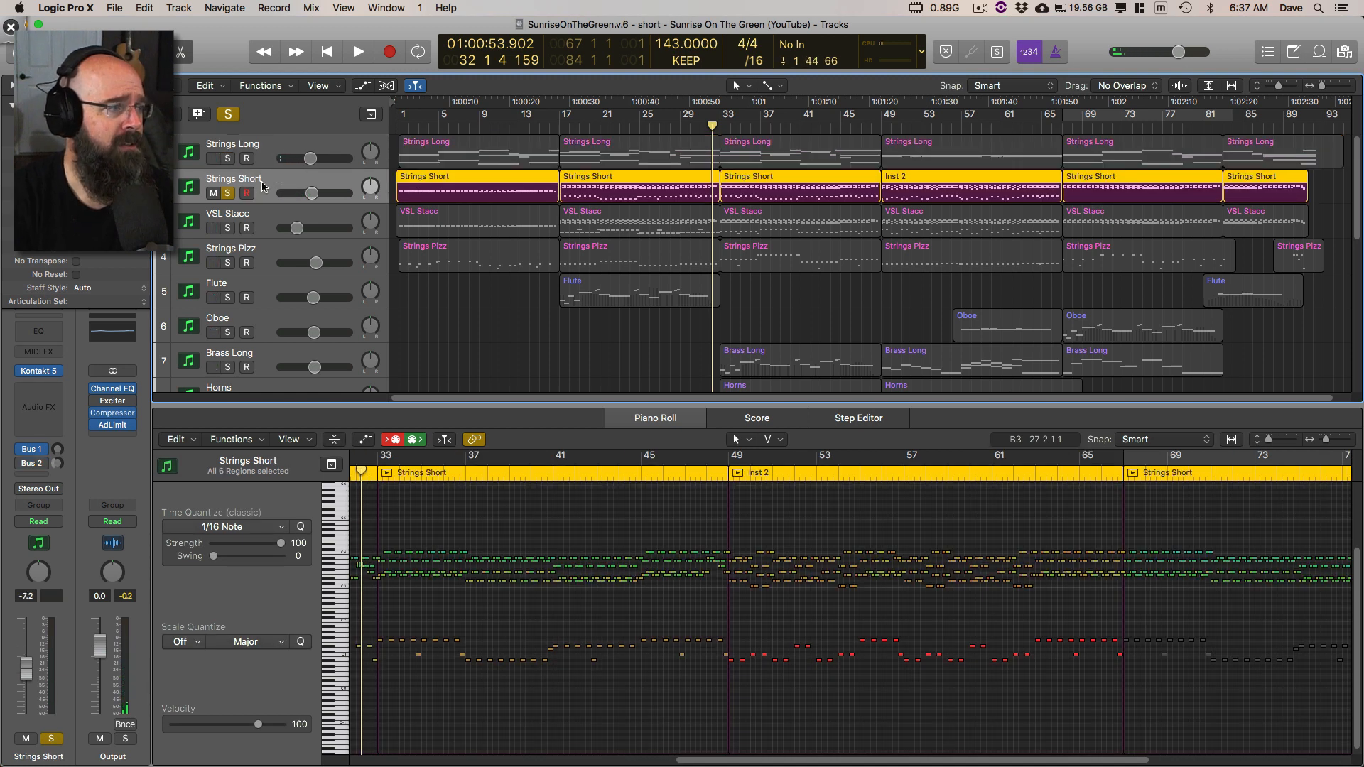
{"action": "key", "text": "Return"}
{"action": "key", "text": "space"}
{"action": "left_click", "coordinate": [12, 106]}
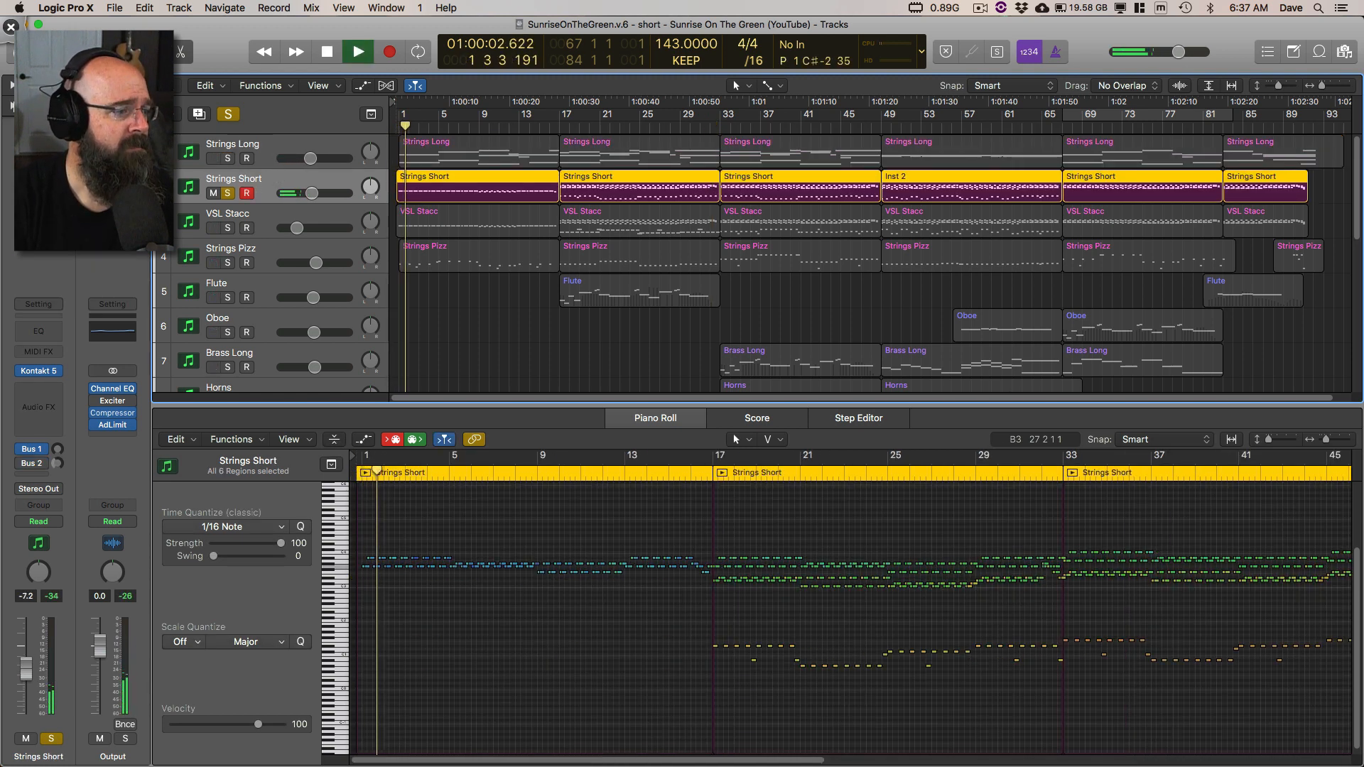
Step: Open the Kontakt 5 instrument on Strings Short, collapse the Lumina instrument list, and move its window clear of the track headers
{"action": "left_click", "coordinate": [43, 370]}
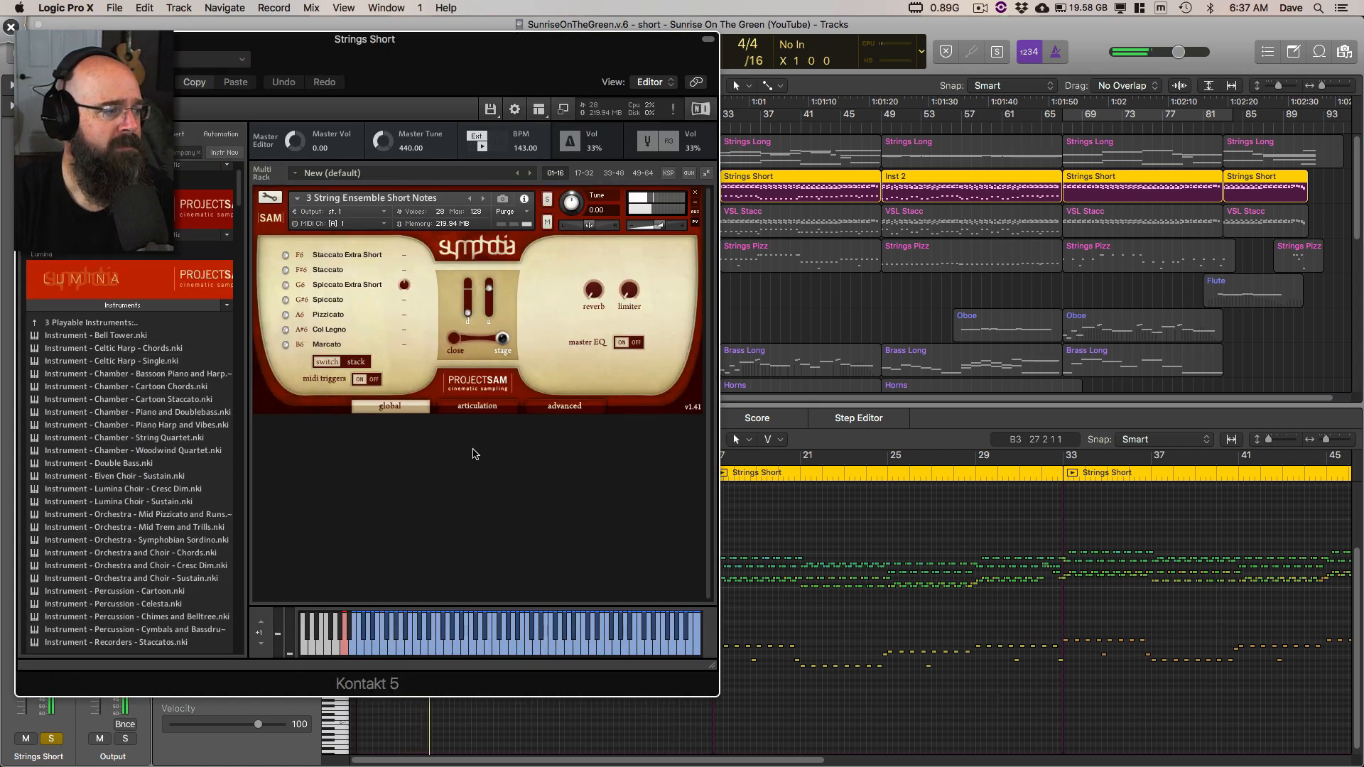
{"action": "left_click", "coordinate": [123, 306]}
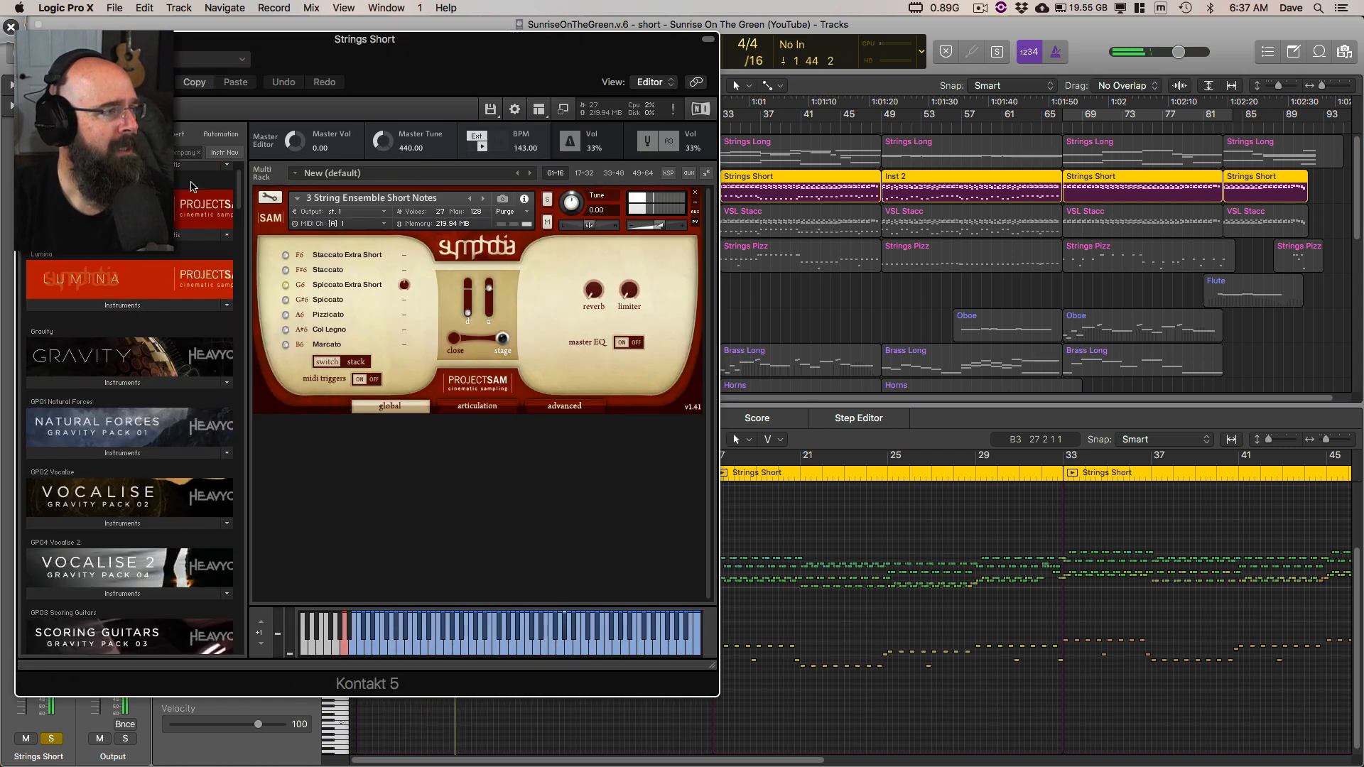
{"action": "left_click_drag", "start_coordinate": [186, 44], "coordinate": [752, 66]}
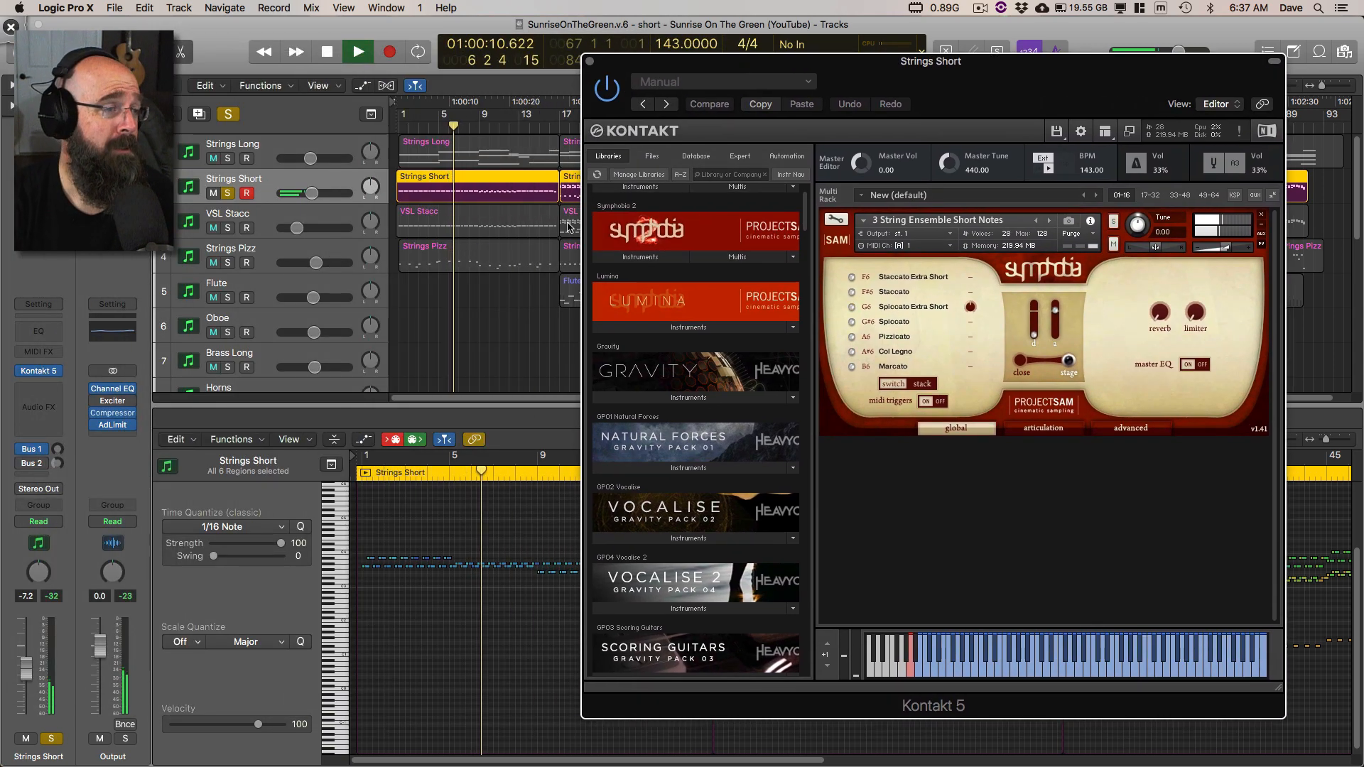
Step: Open the Vienna Instruments plug-in on VSL Stacc, move its window off the track headers, and solo the track alongside Strings Short
{"action": "left_click", "coordinate": [270, 216]}
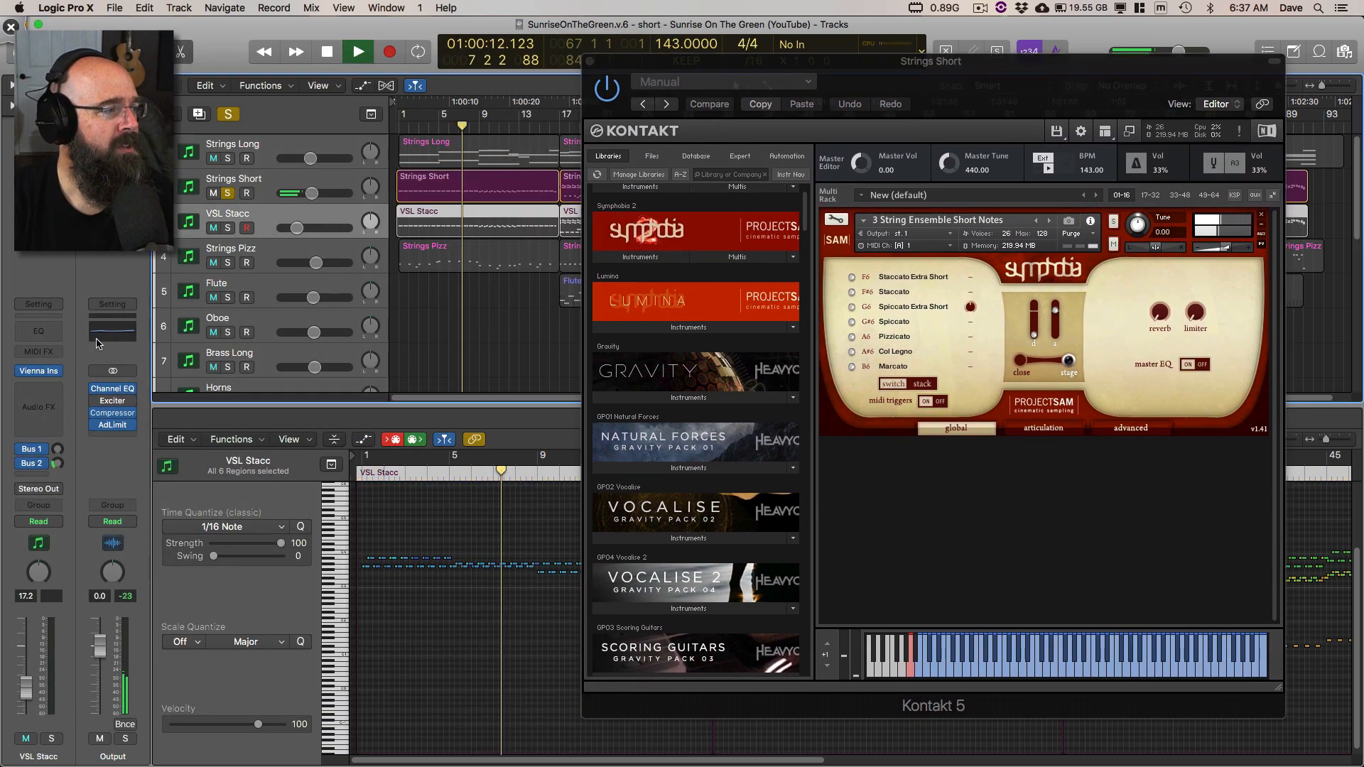
{"action": "left_click", "coordinate": [38, 370]}
{"action": "left_click_drag", "start_coordinate": [410, 63], "coordinate": [893, 163]}
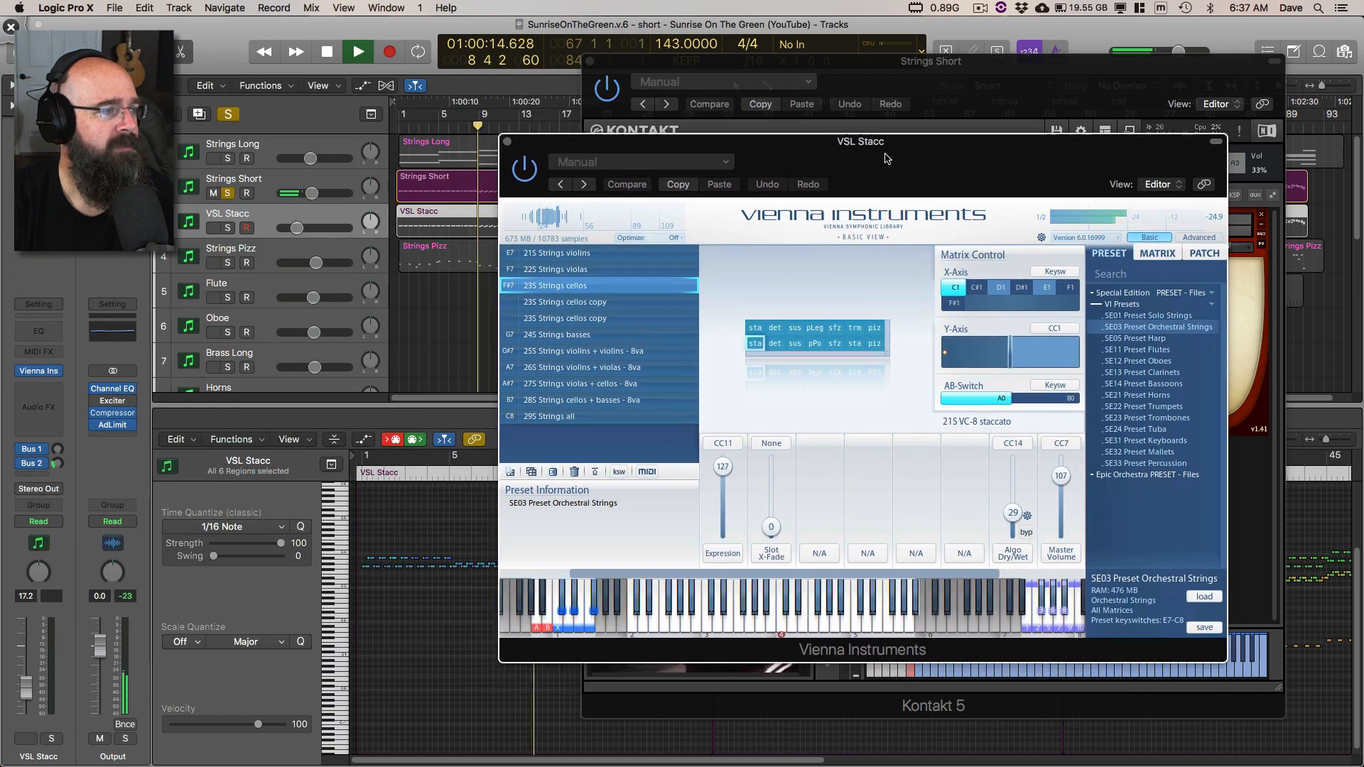
{"action": "left_click", "coordinate": [229, 229]}
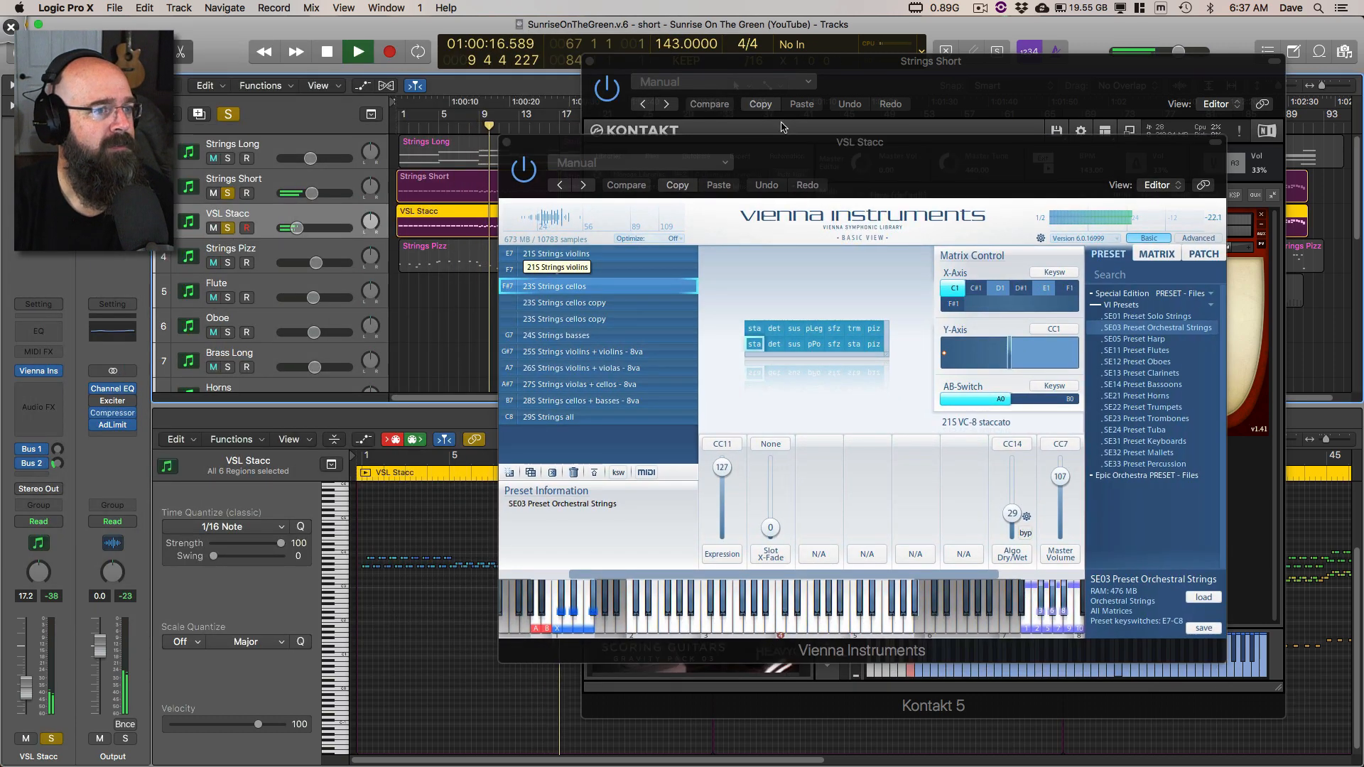
Step: Spread out the two instrument windows, mark Symphobia's vertical sliders with a Deskscribble circle and arrow, clear the drawing, and close the Vienna Instruments window
{"action": "left_click_drag", "start_coordinate": [794, 147], "coordinate": [352, 125]}
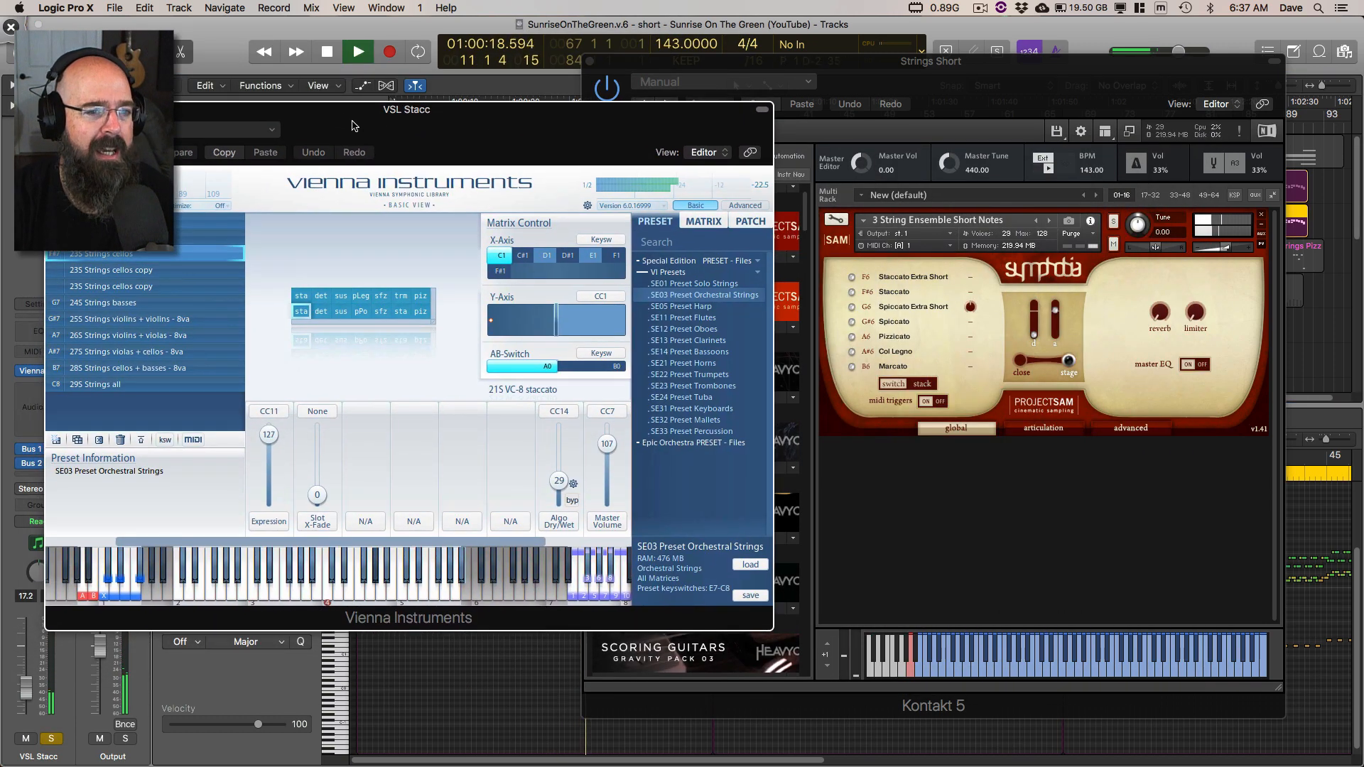
{"action": "left_click_drag", "start_coordinate": [923, 68], "coordinate": [822, 64]}
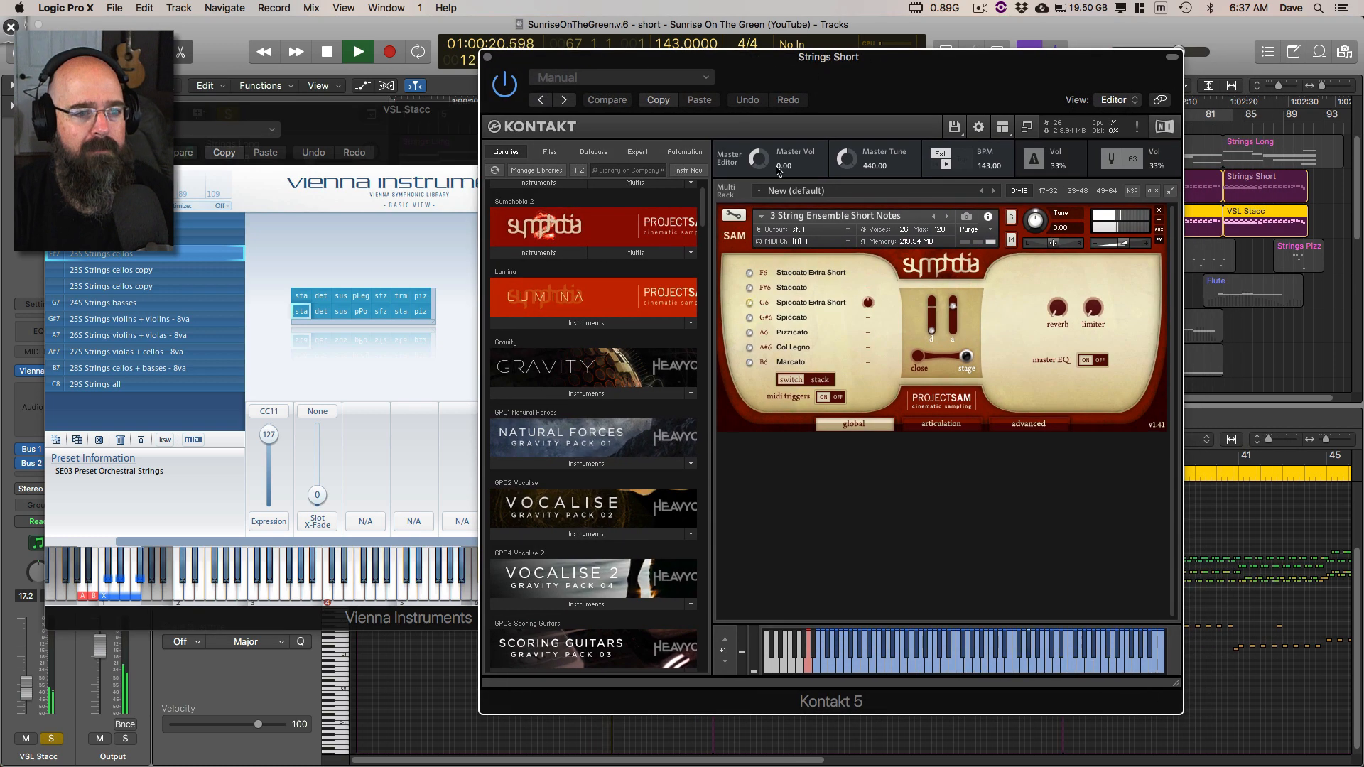
{"action": "key", "text": "ctrl+Tab"}
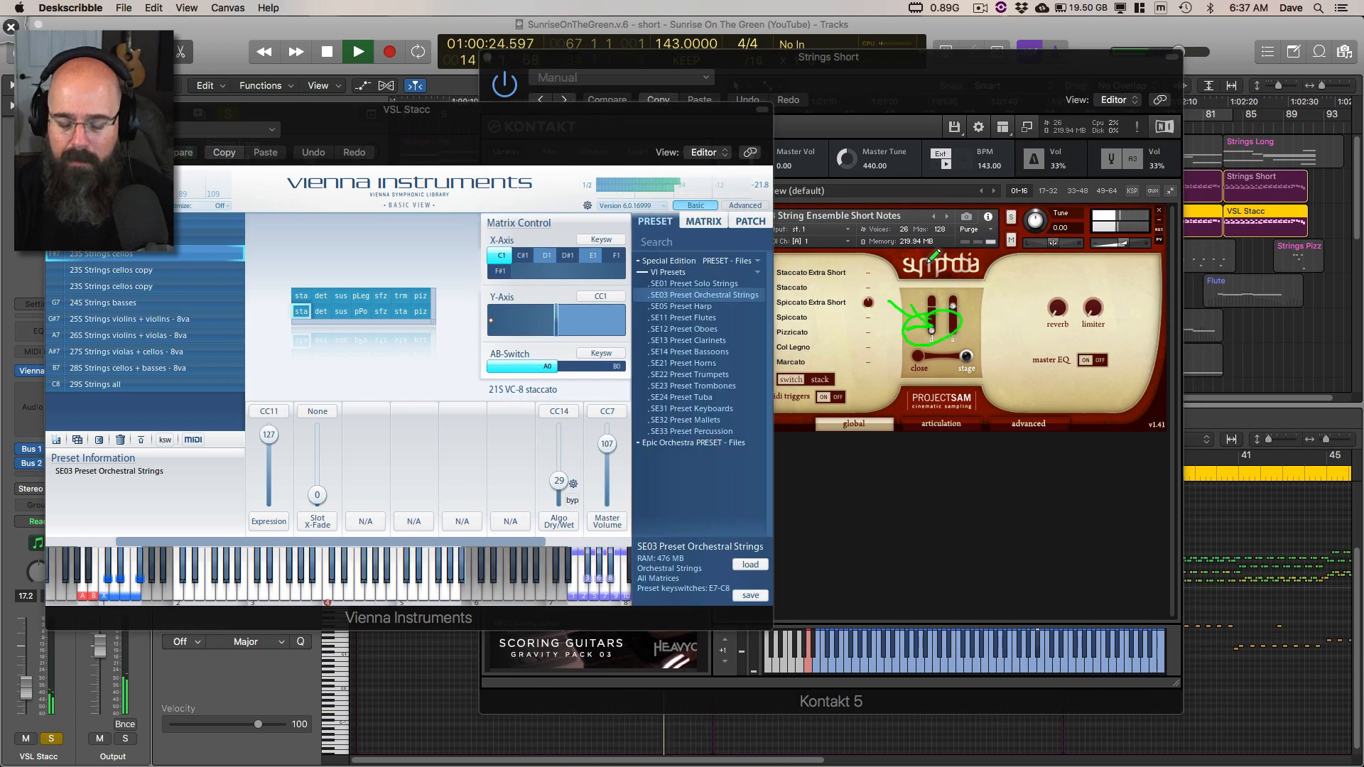
{"action": "left_click", "coordinate": [53, 109]}
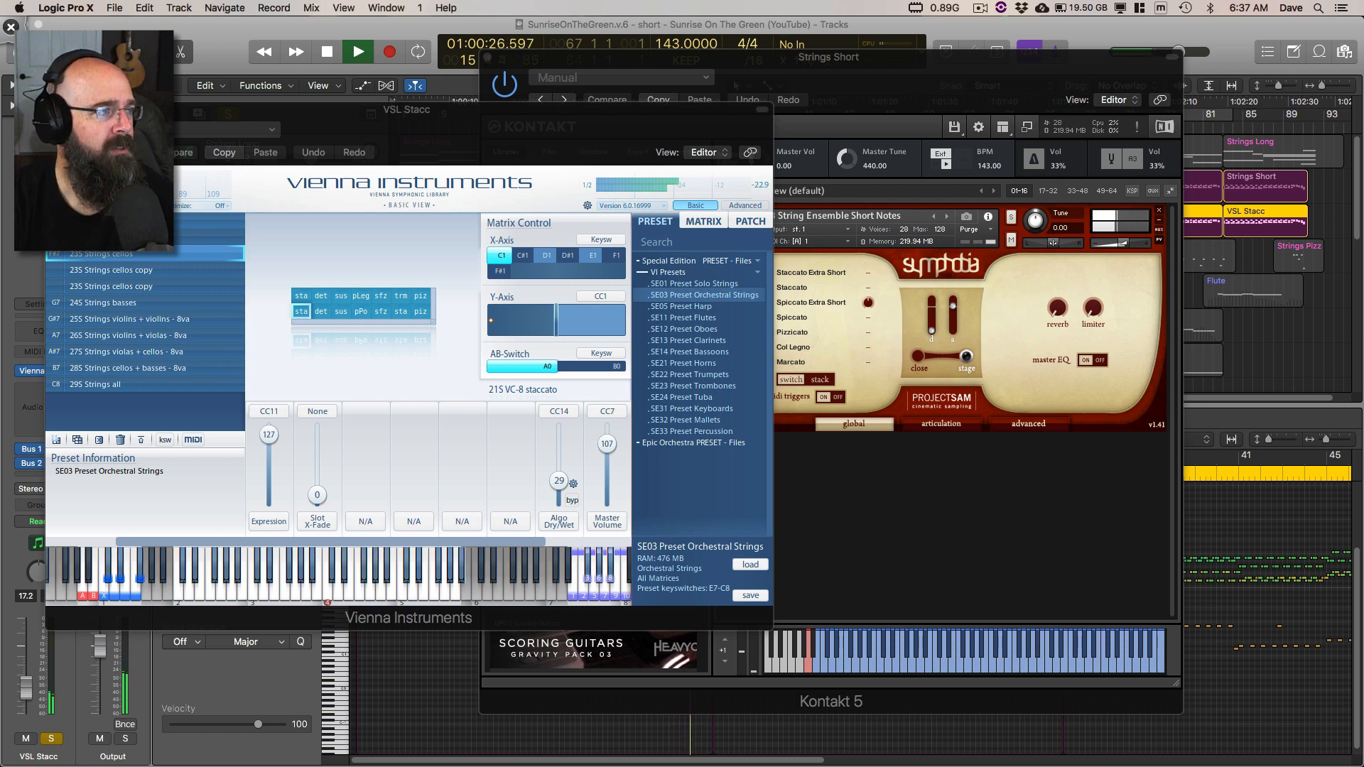
Step: Unsolo VSL Stacc and raise the first vertical Symphobia slider on Strings Short to hear its effect on the short notes
{"action": "left_click", "coordinate": [228, 228]}
{"action": "double_click", "coordinate": [267, 185]}
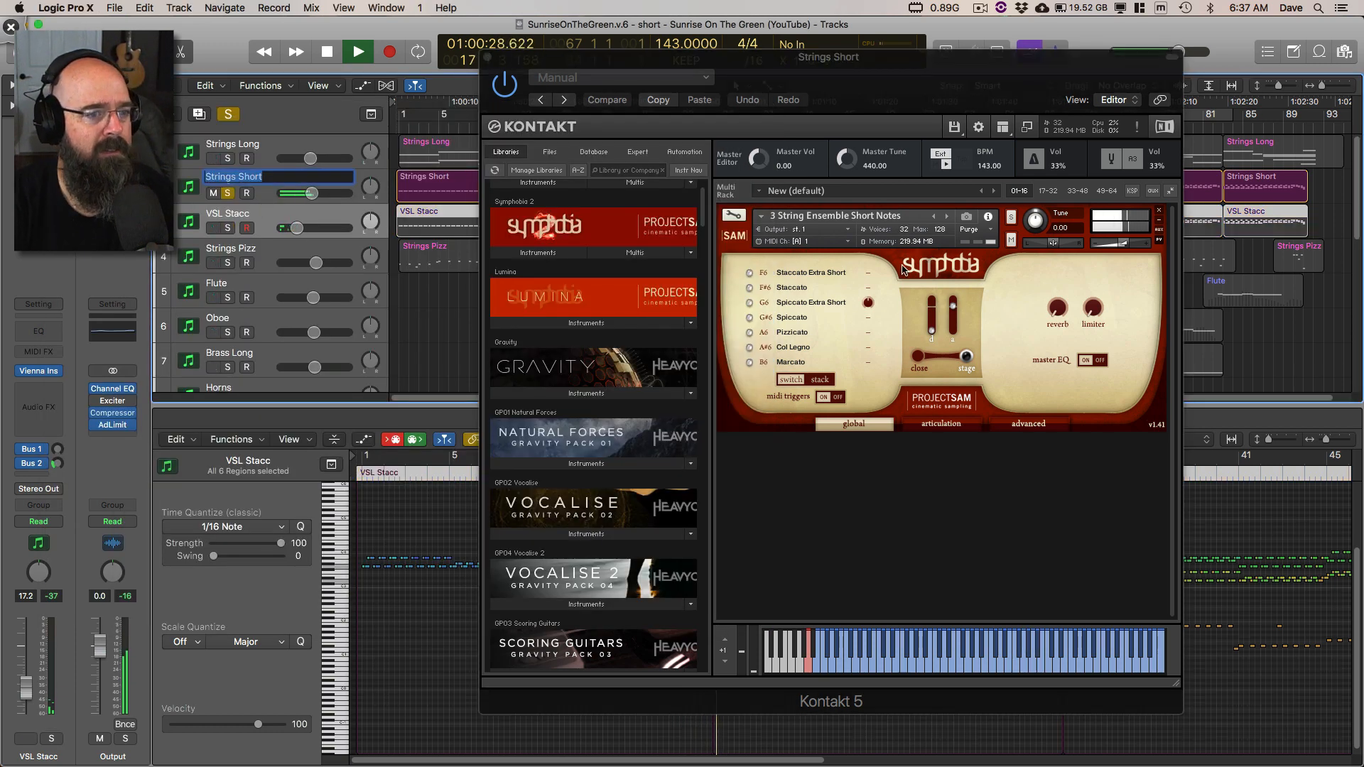
{"action": "left_click_drag", "start_coordinate": [935, 332], "coordinate": [934, 305]}
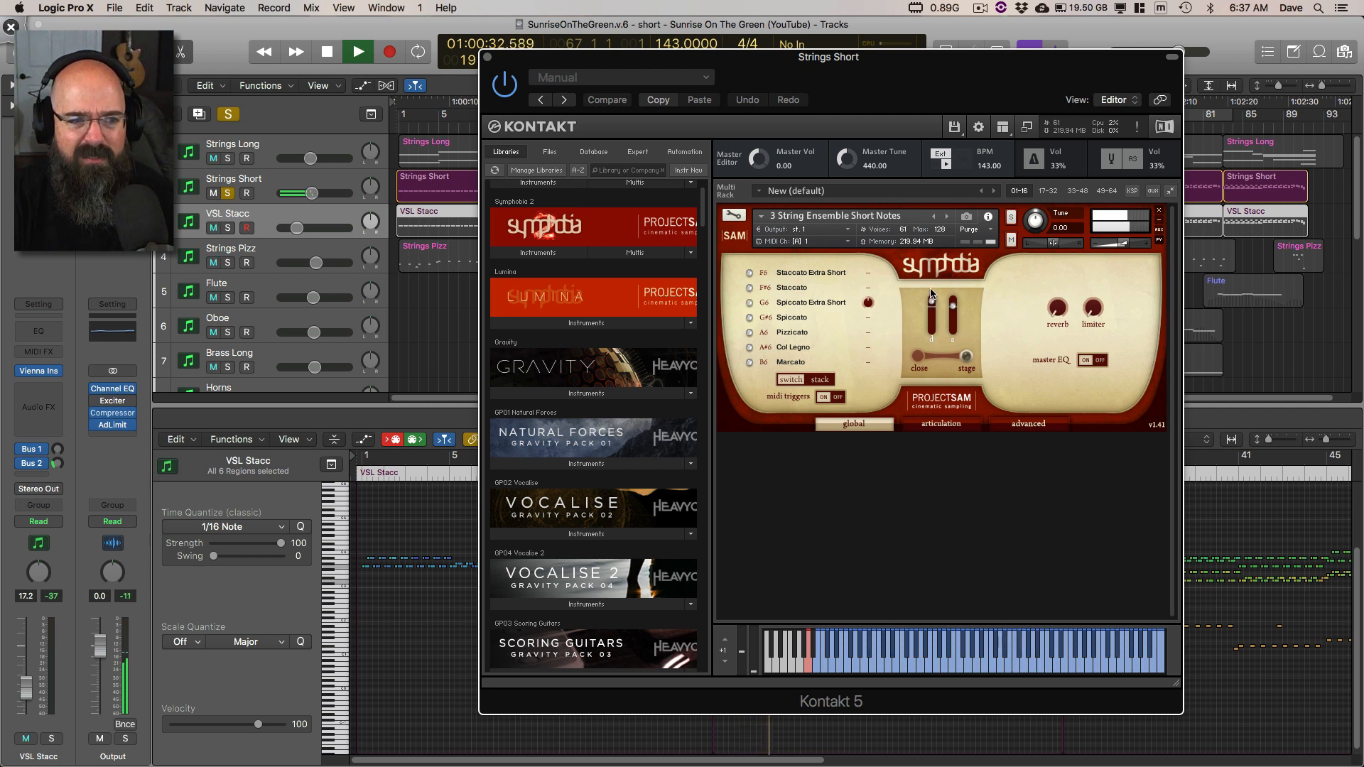
{"action": "left_click_drag", "start_coordinate": [931, 328], "coordinate": [934, 294]}
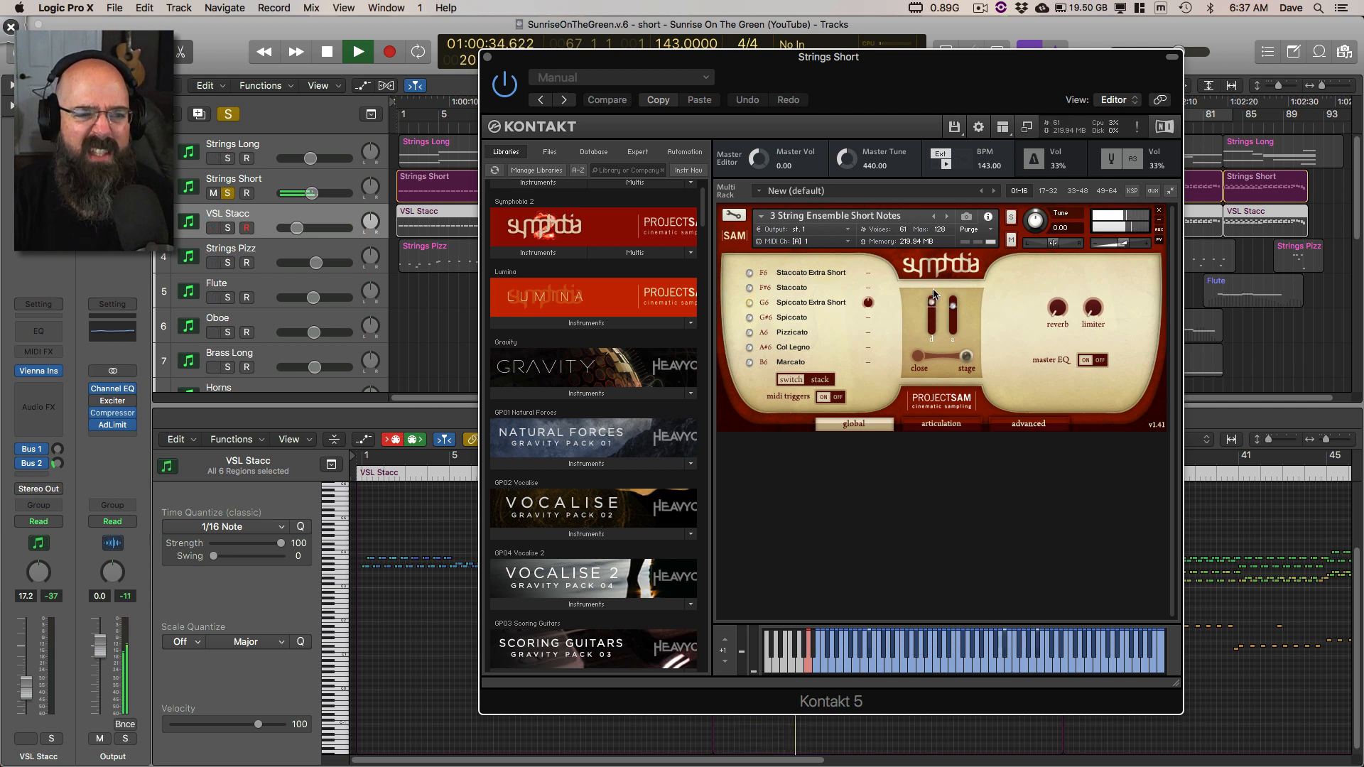
Step: Solo VSL Stacc together with Strings Short again, close the Kontakt window, and stop playback
{"action": "left_click", "coordinate": [204, 250]}
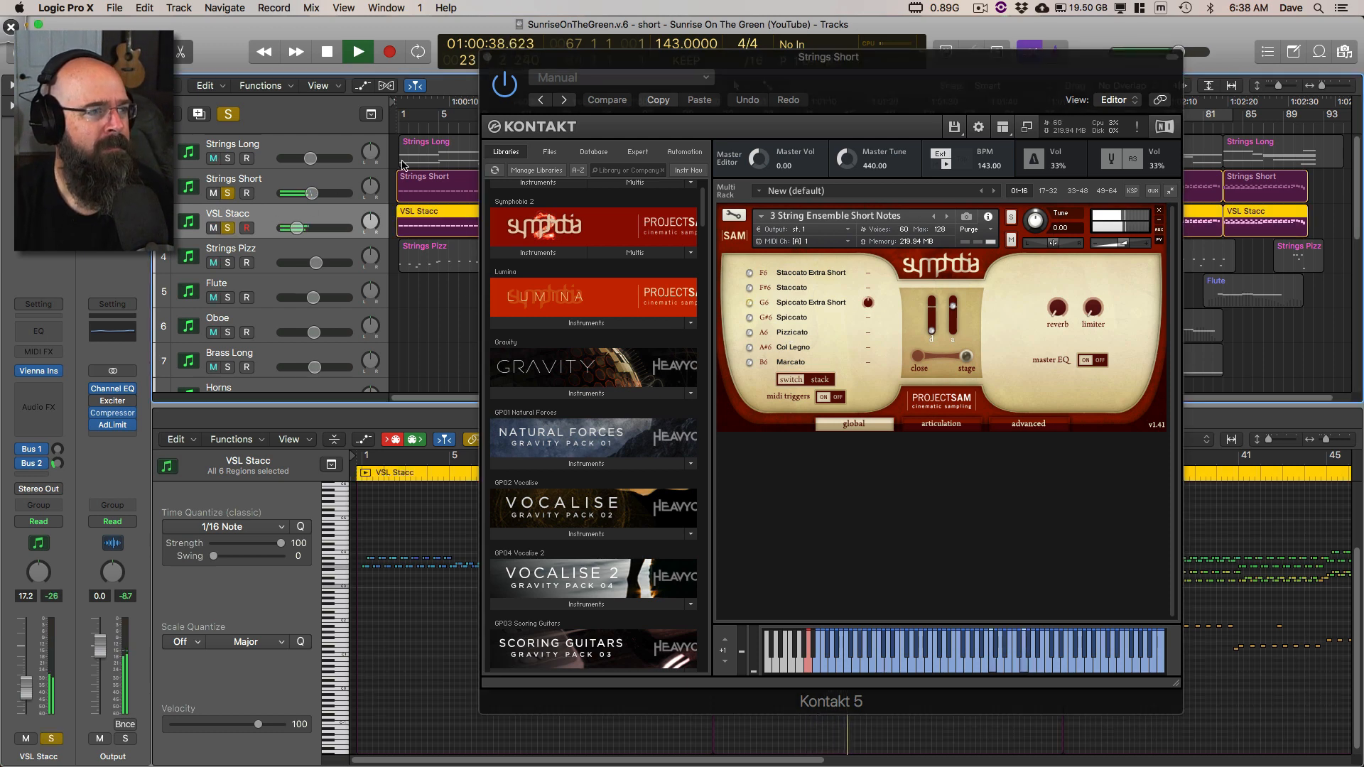
{"action": "left_click", "coordinate": [493, 57]}
{"action": "key", "text": "space"}
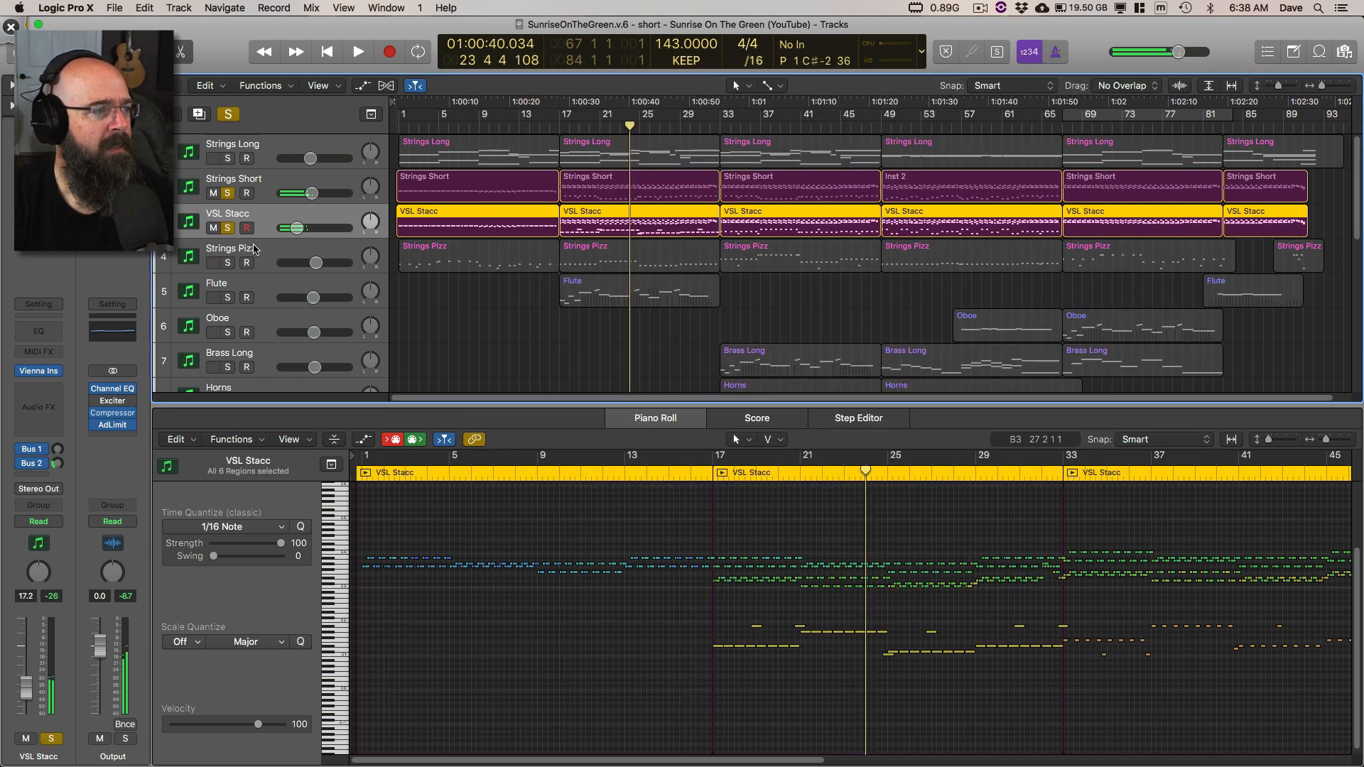
Step: Solo only the Strings Pizz track, inspect its Kontakt 5 pizzicato instrument during playback, close the instrument window, and stop playback
{"action": "left_click", "coordinate": [270, 250]}
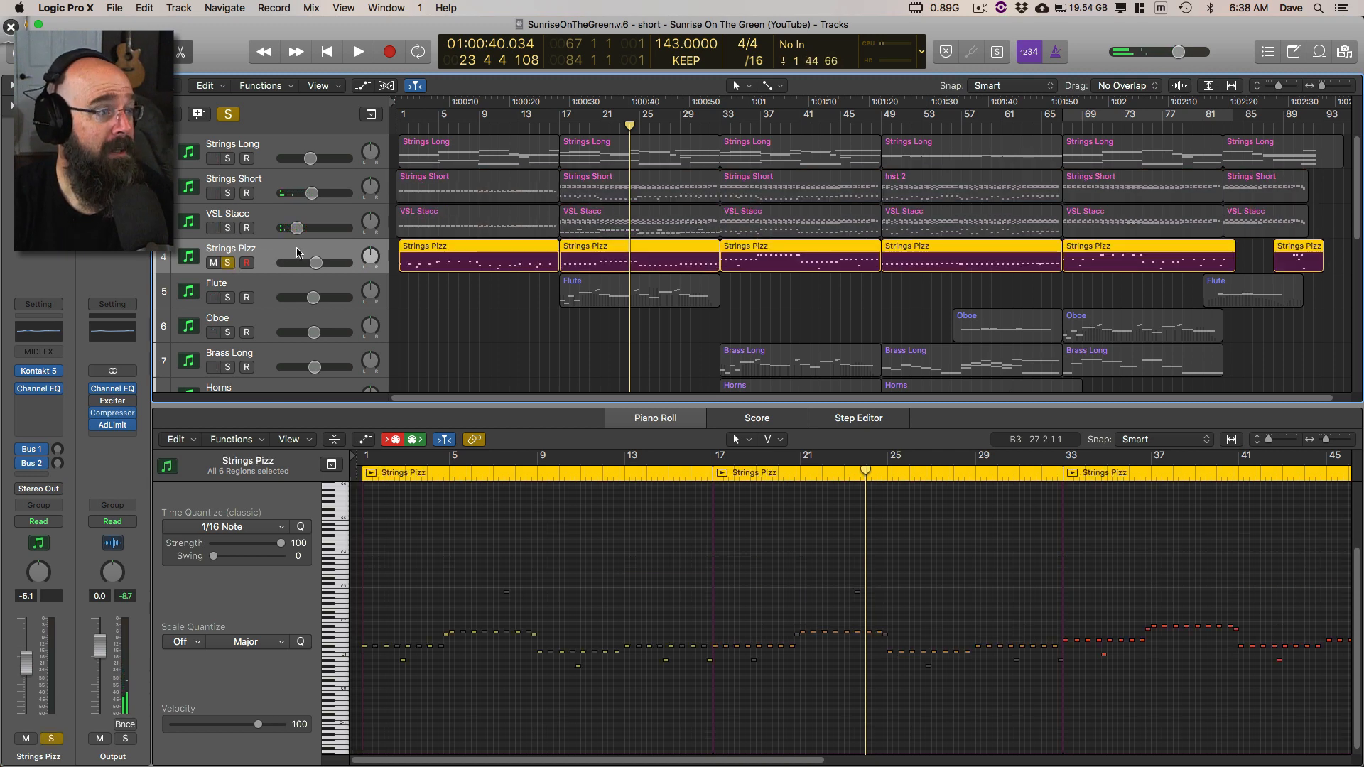
{"action": "left_click", "coordinate": [41, 371]}
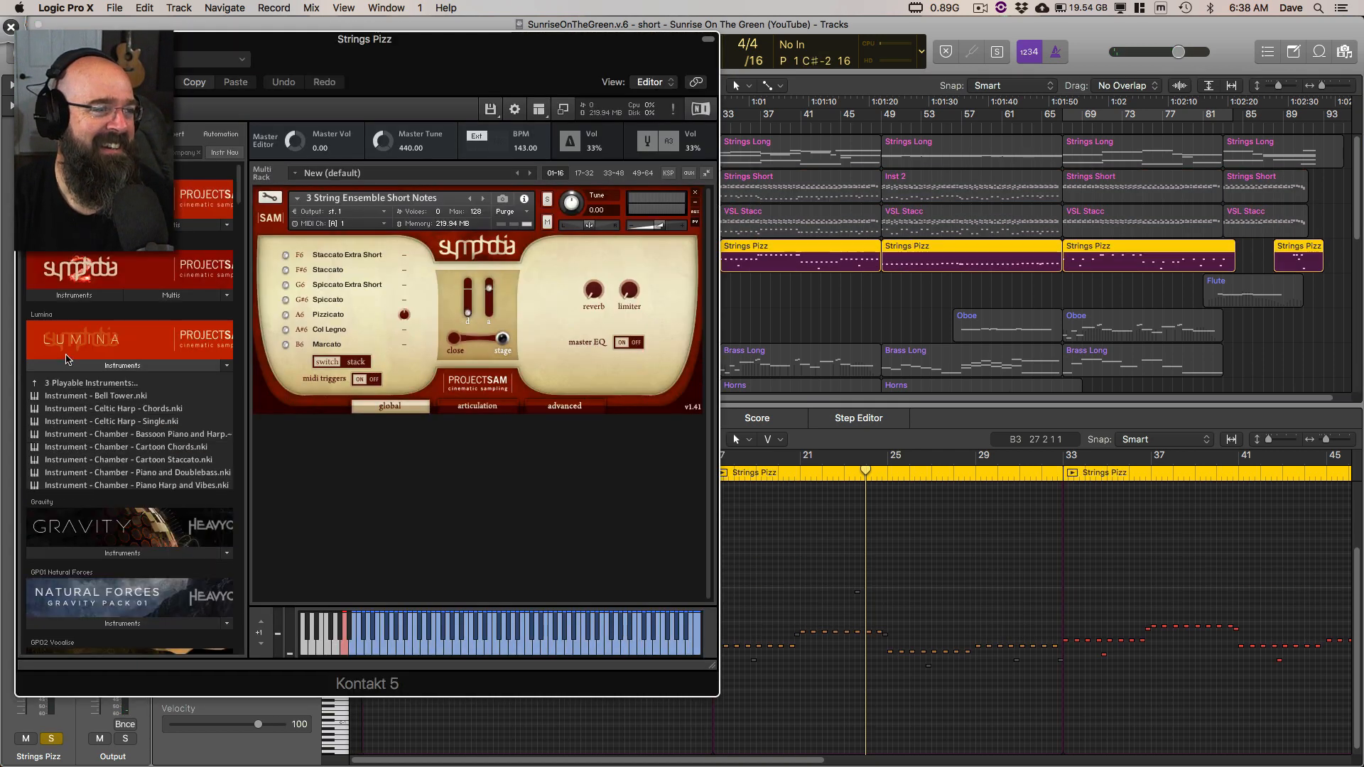
{"action": "left_click", "coordinate": [138, 287]}
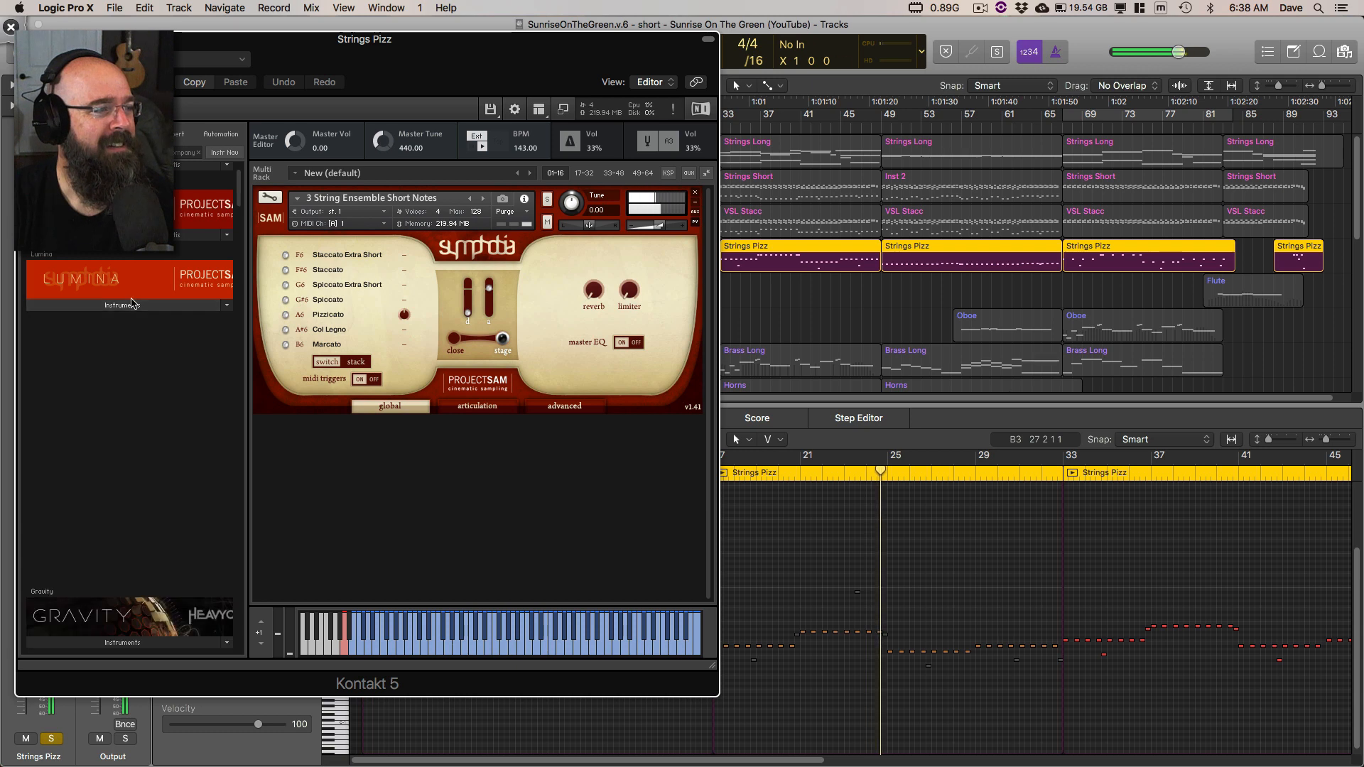
{"action": "left_click_drag", "start_coordinate": [484, 60], "coordinate": [677, 67]}
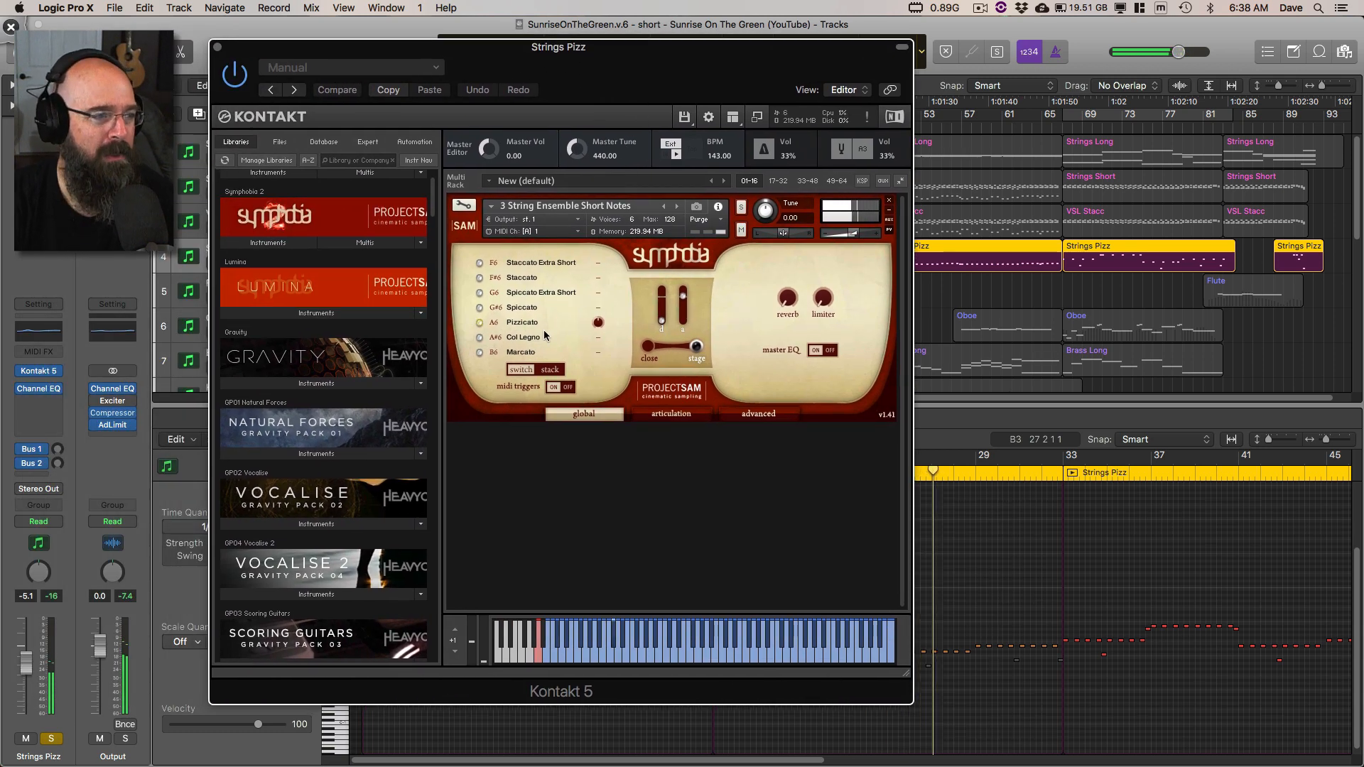
{"action": "left_click", "coordinate": [219, 48]}
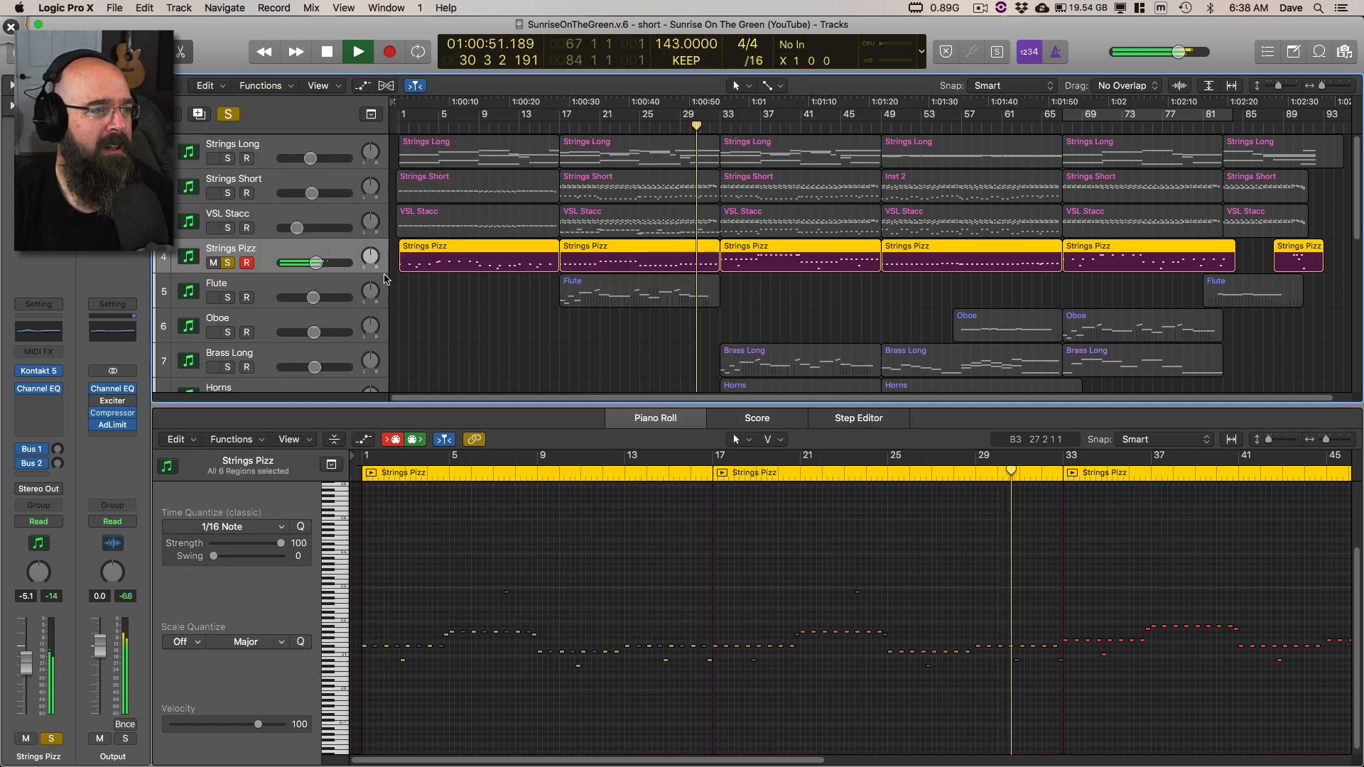
{"action": "key", "text": "space"}
Step: Display the Strings Short region at bar 17 in the Piano Roll and draw a Deskscribble arrow pointing at its low notes
{"action": "left_click", "coordinate": [433, 191]}
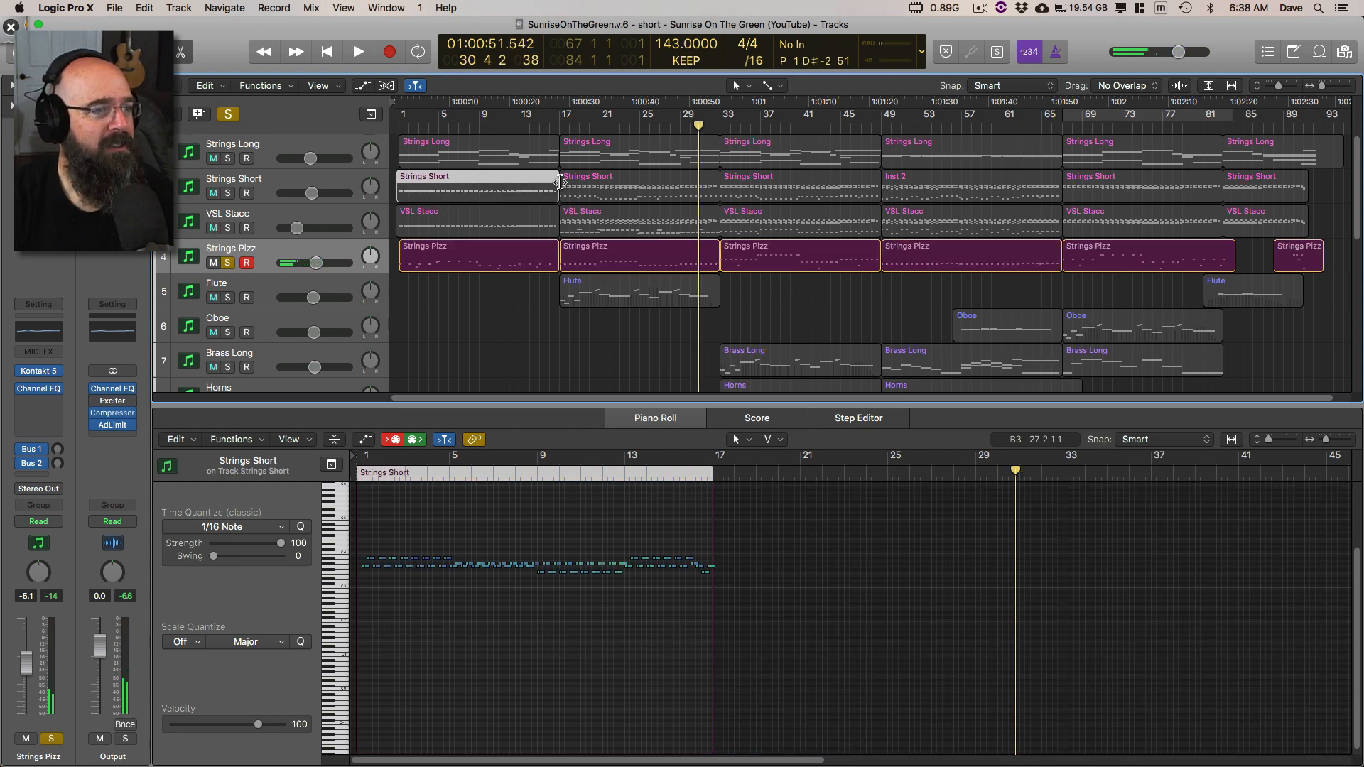
{"action": "left_click", "coordinate": [588, 192]}
{"action": "key", "text": "ctrl+Tab"}
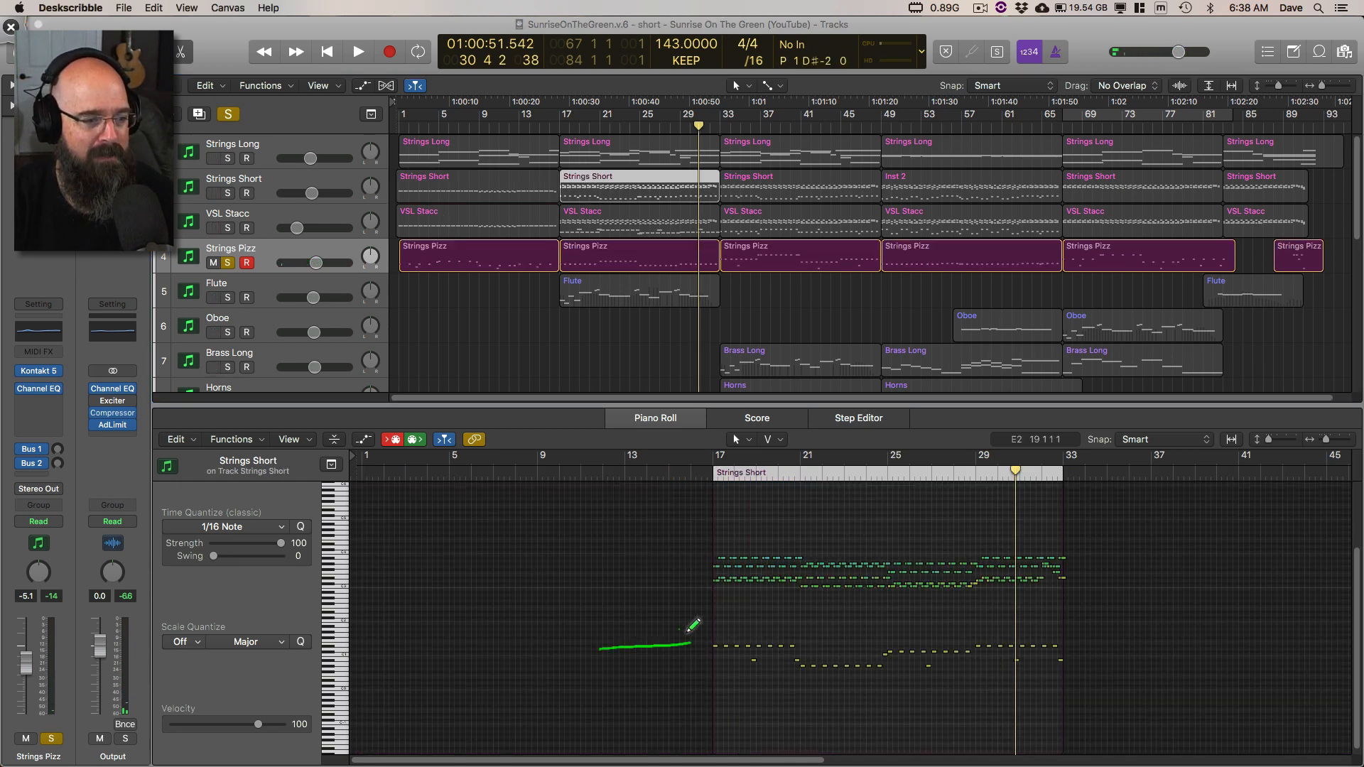
Step: Select the Strings Pizz region at bar 17, set the cycle range to that region, and start looped playback
{"action": "left_click", "coordinate": [640, 249]}
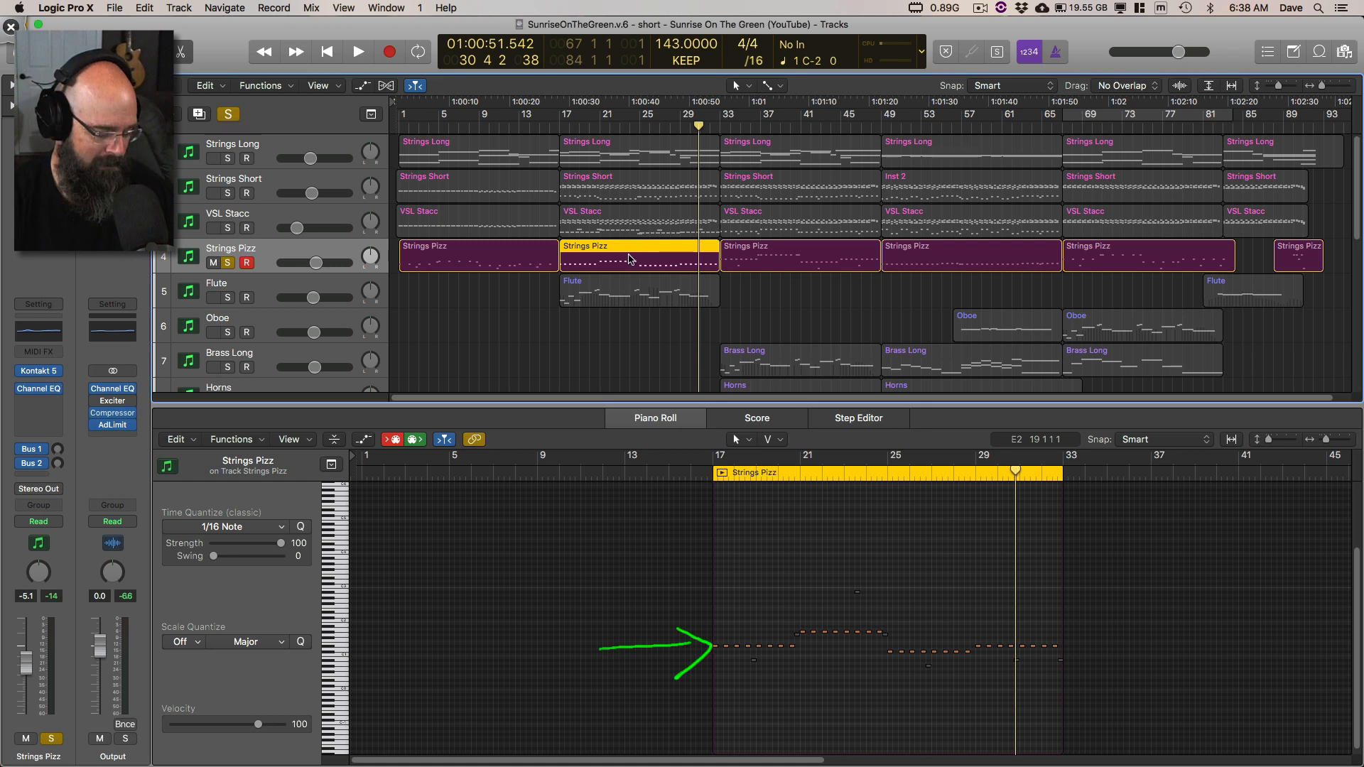
{"action": "key", "text": "super+u"}
{"action": "key", "text": "space"}
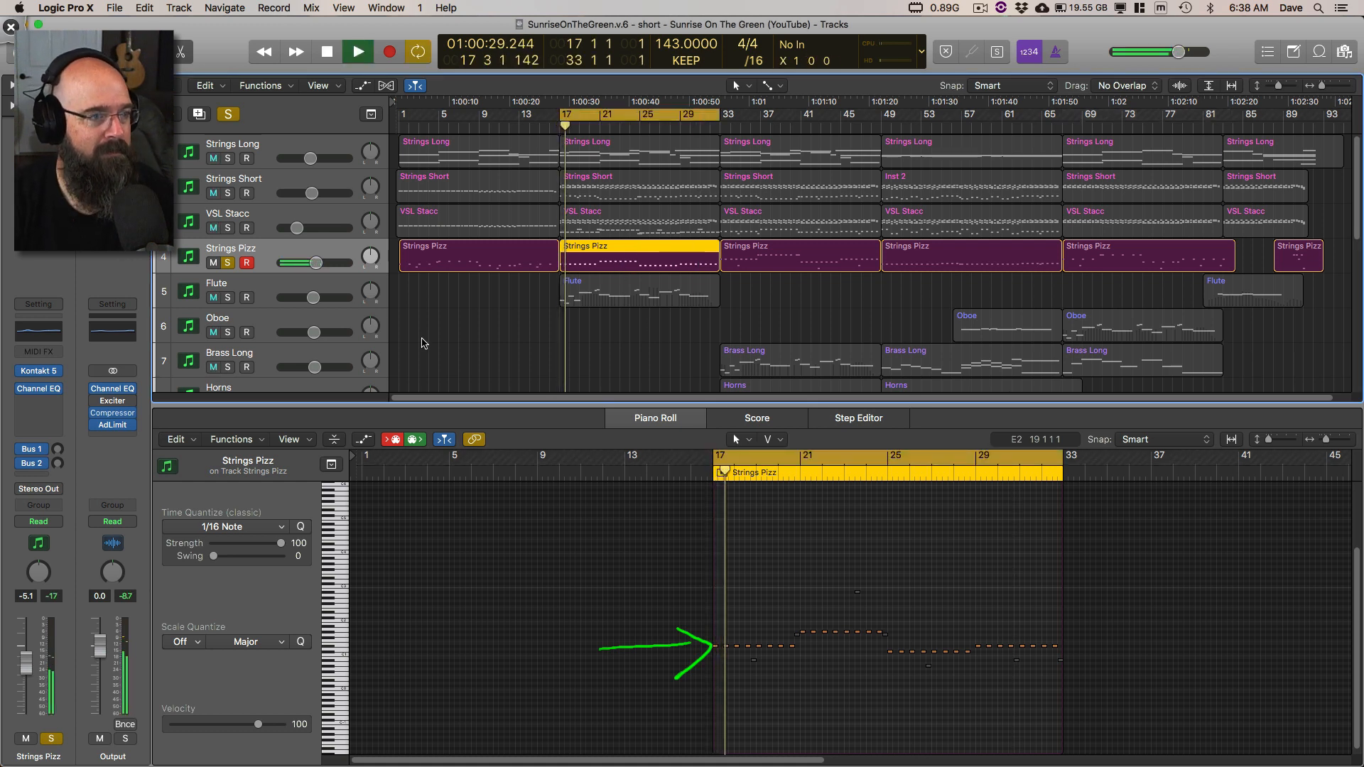
Step: Switch the solo from Strings Pizz to VSL Stacc and on to Strings Short, comparing their bar 17 regions in the Piano Roll, and stop playback
{"action": "left_click", "coordinate": [263, 221]}
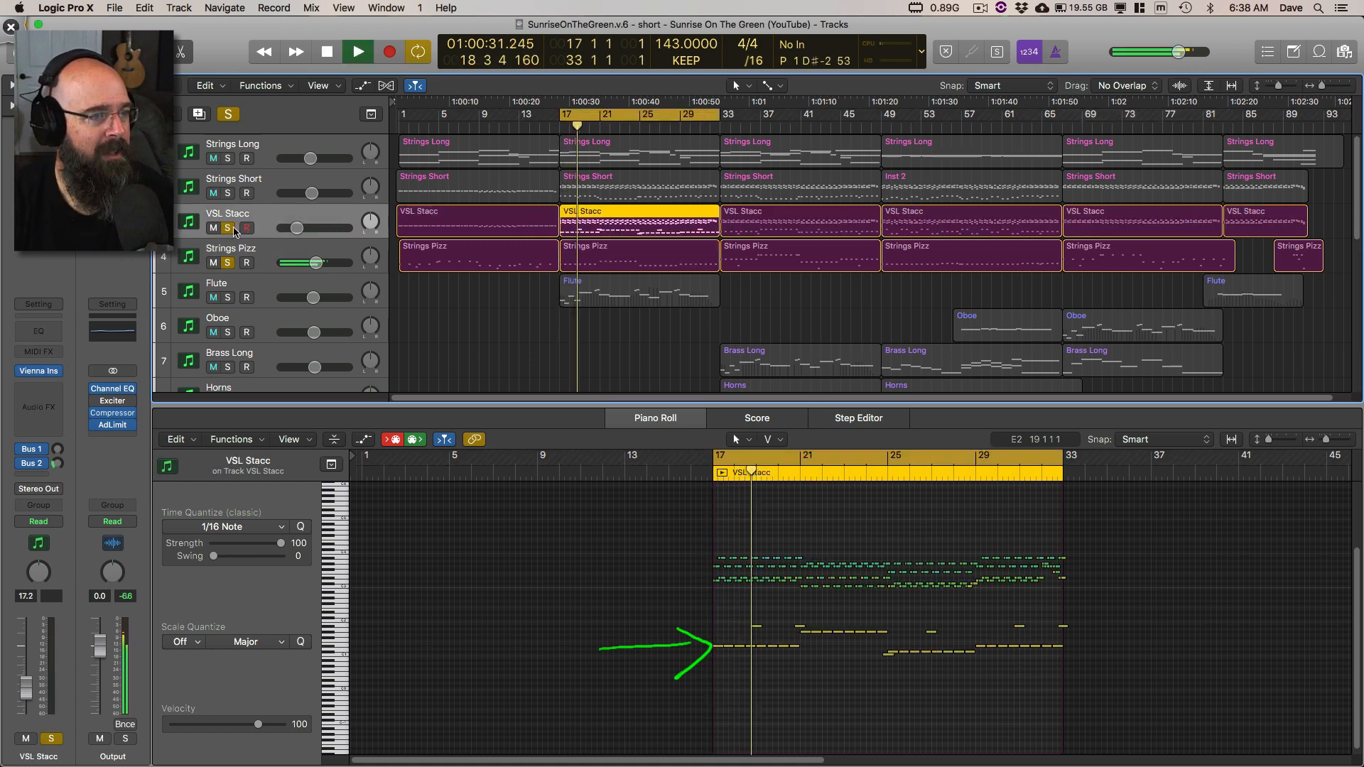
{"action": "left_click", "coordinate": [228, 263]}
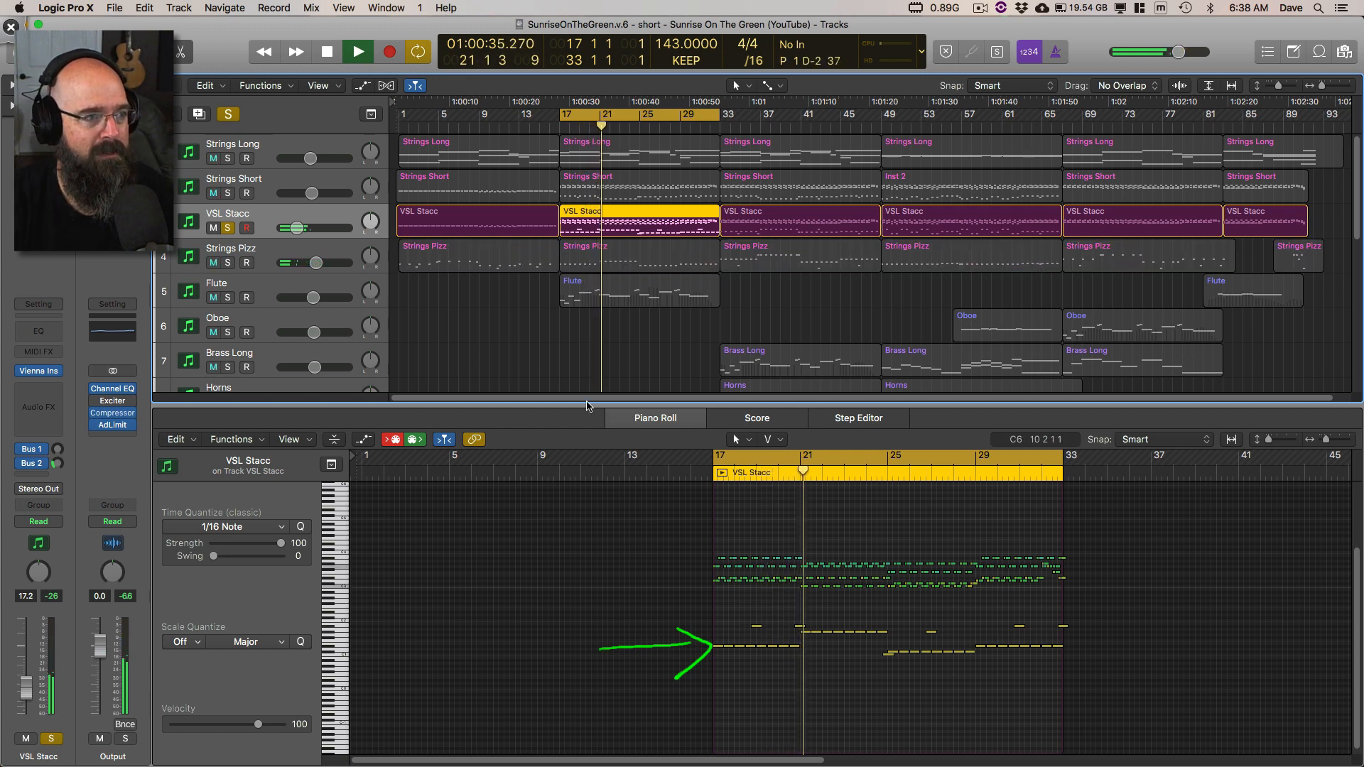
{"action": "left_click", "coordinate": [228, 228]}
{"action": "left_click", "coordinate": [227, 194]}
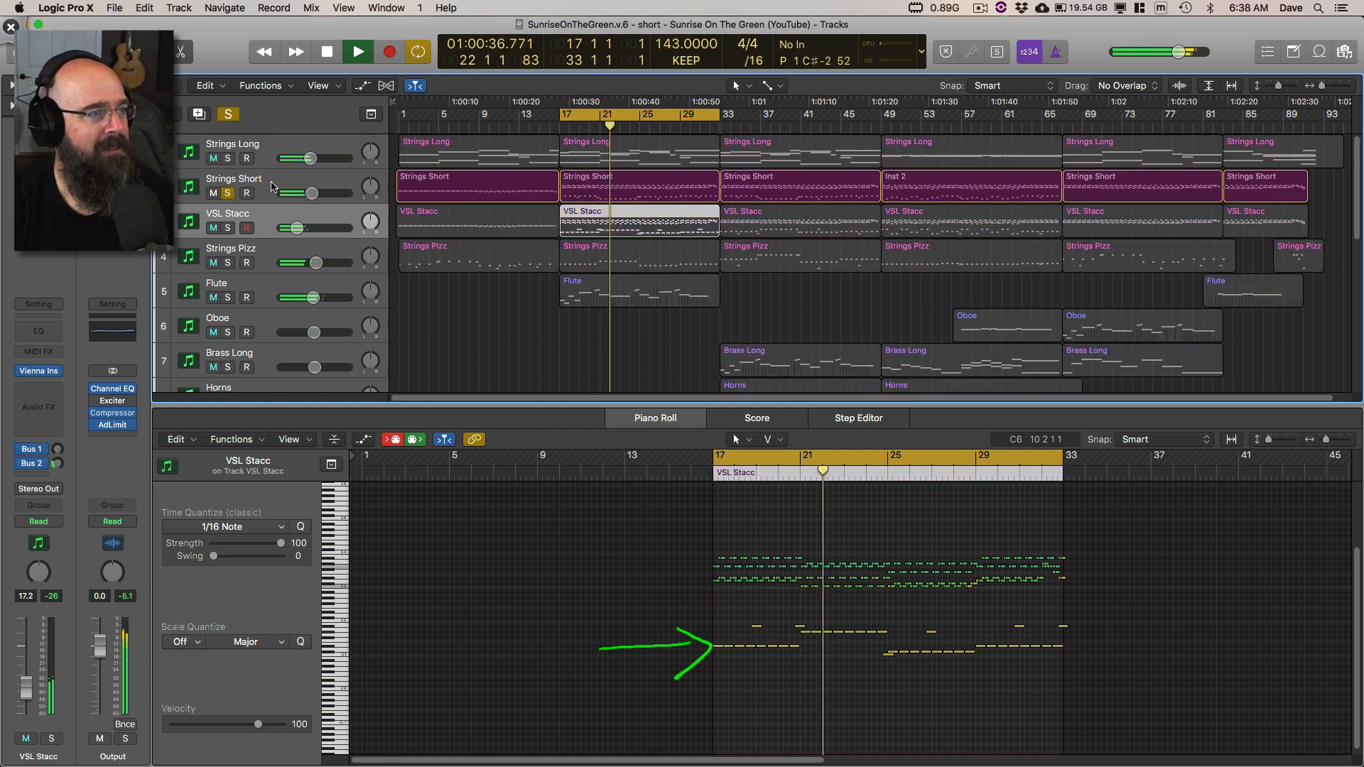
{"action": "left_click", "coordinate": [639, 188]}
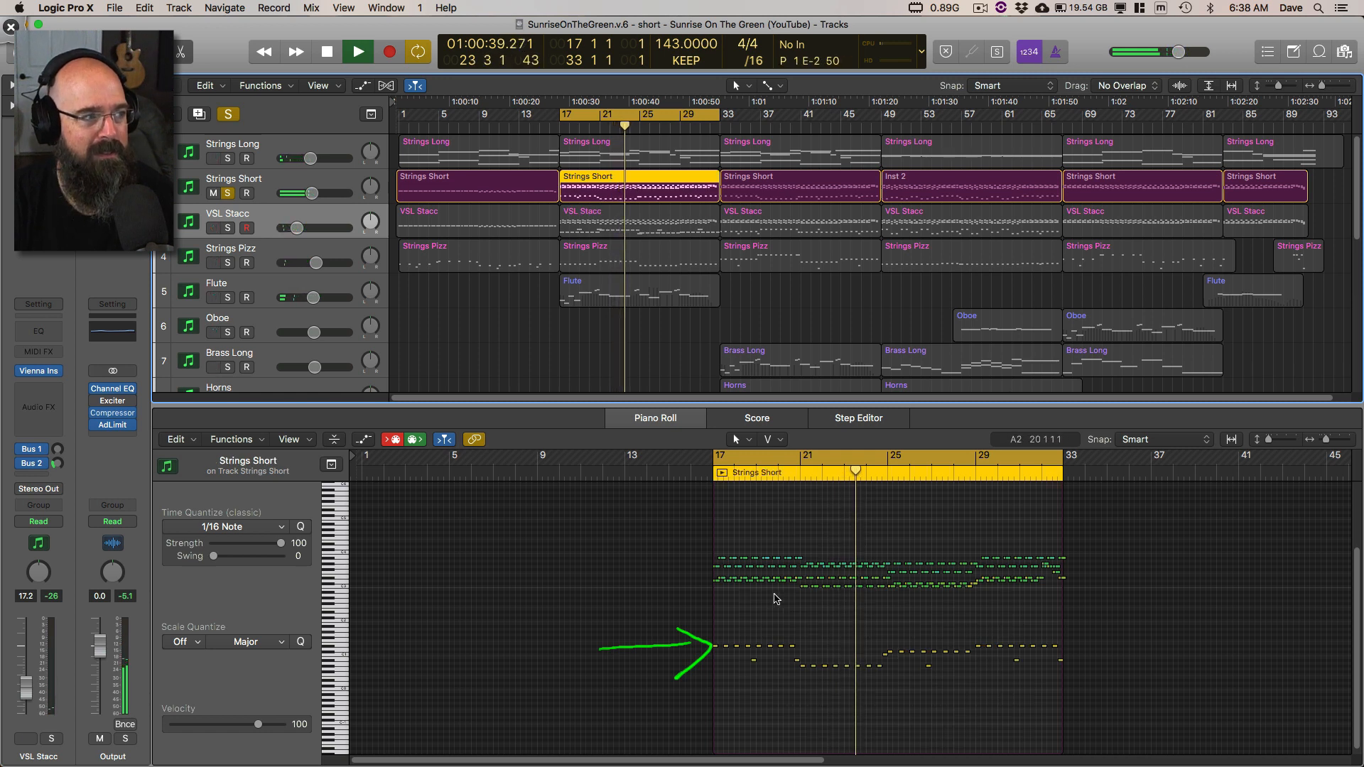
{"action": "key", "text": "space"}
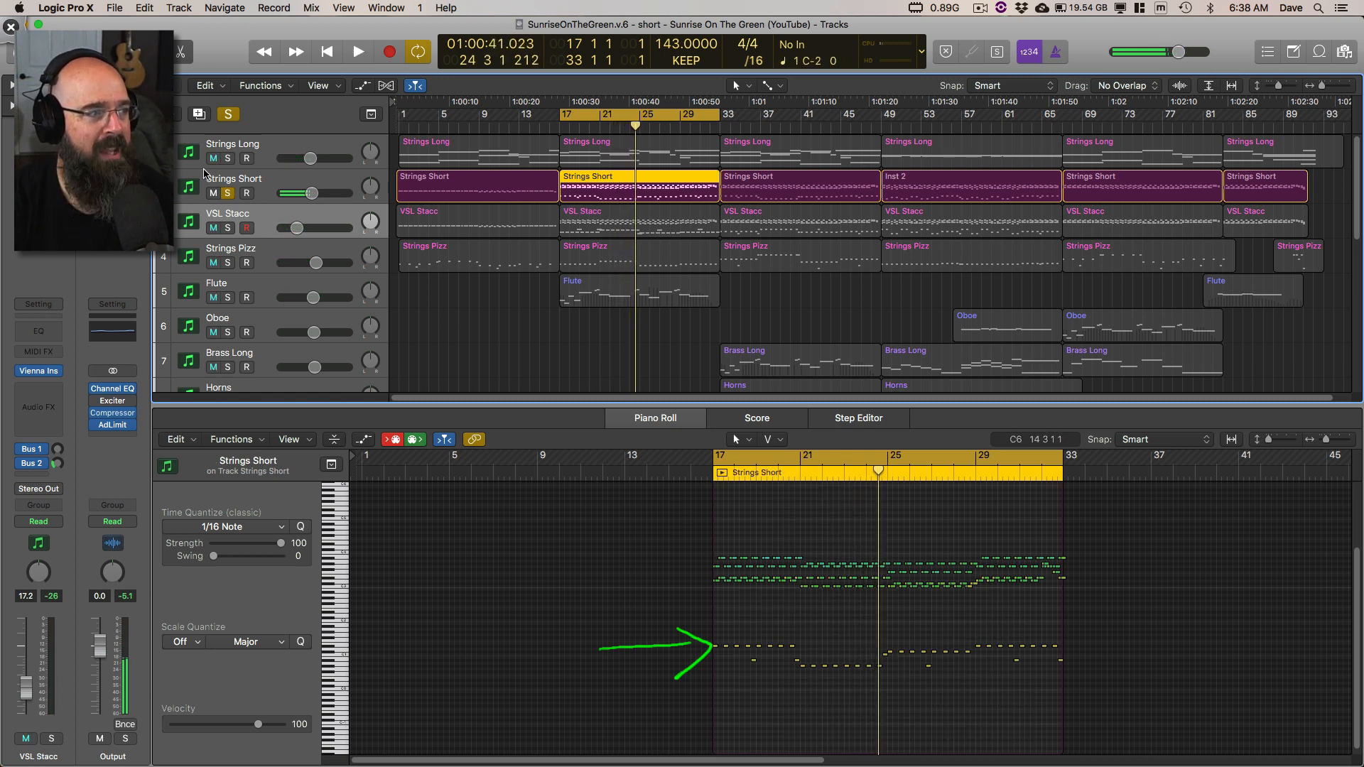
Step: Loop the cycle range with Strings Long soloed alongside Strings Short, and add VSL Stacc and Strings Pizz to the solo
{"action": "left_click", "coordinate": [228, 158]}
{"action": "key", "text": "space"}
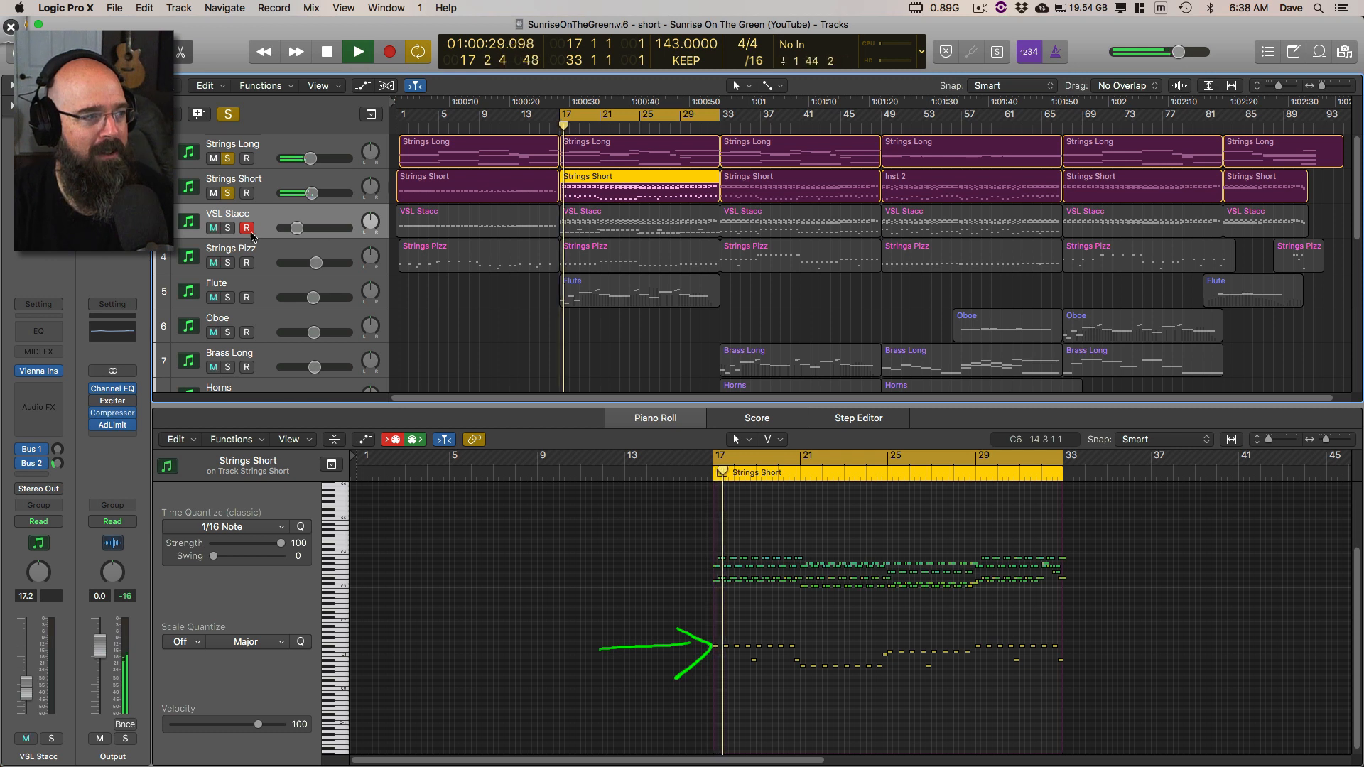
{"action": "left_click_drag", "start_coordinate": [228, 228], "coordinate": [229, 263]}
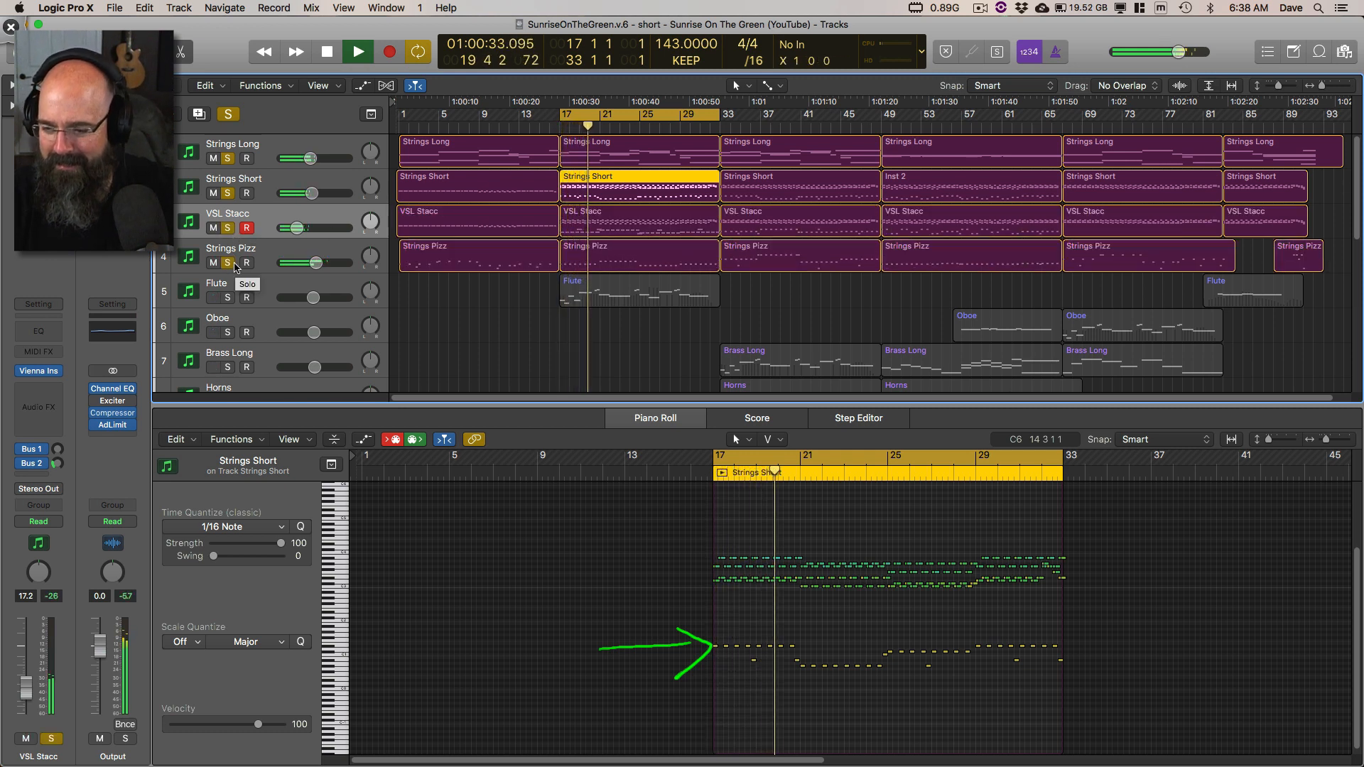
Step: Clear the Deskscribble arrow, deselect the Strings Short region, and stop playback
{"action": "key", "text": "ctrl+Tab"}
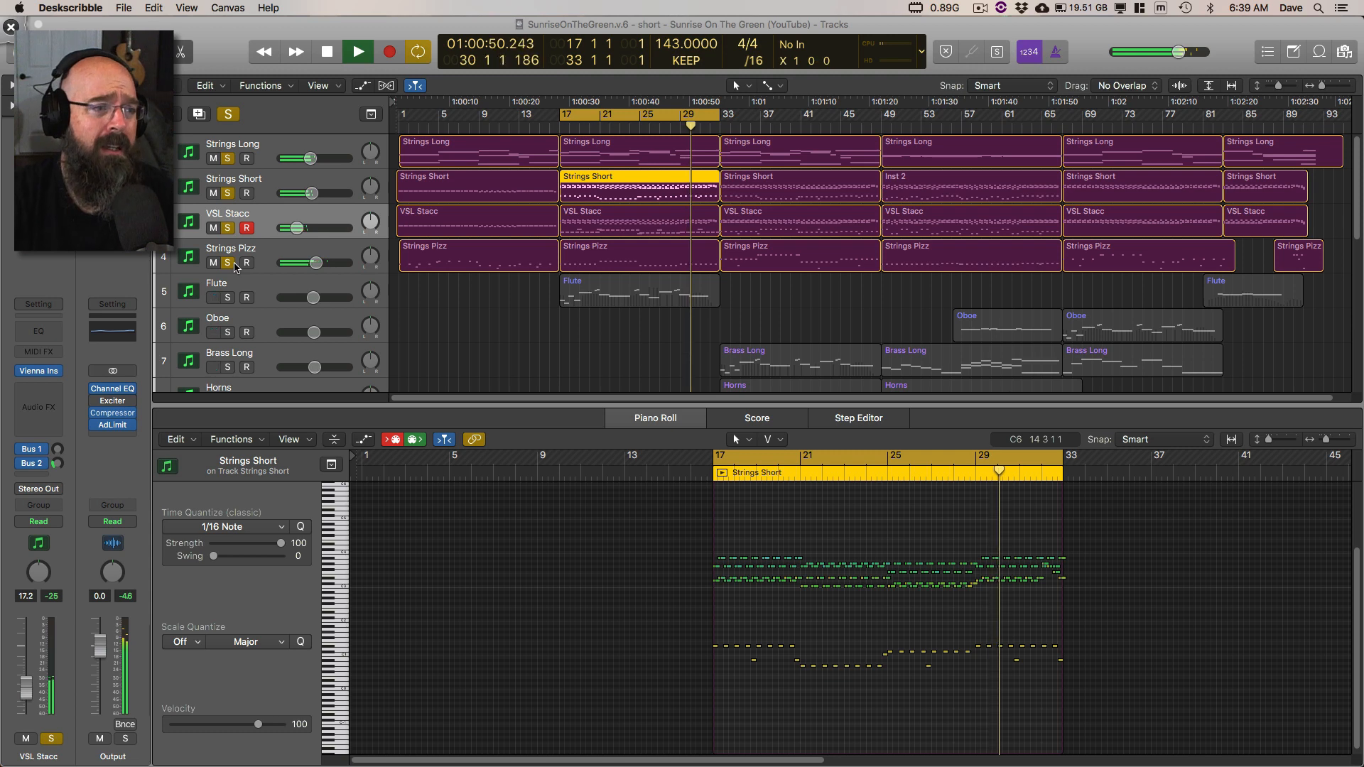
{"action": "left_click", "coordinate": [564, 343]}
{"action": "key", "text": "space"}
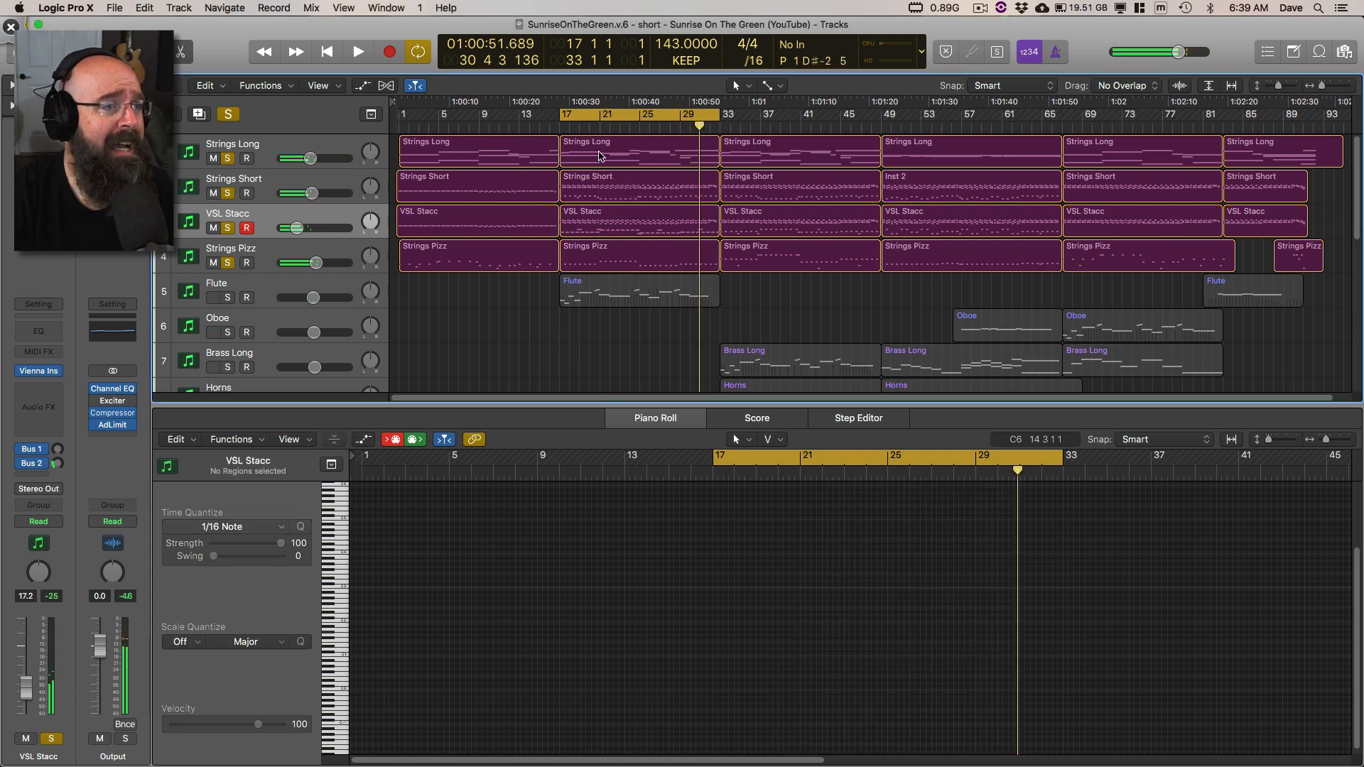
Step: View the bar 17 regions of Strings Long, Strings Short, VSL Stacc and Strings Pizz one after another in the Piano Roll
{"action": "left_click", "coordinate": [599, 156]}
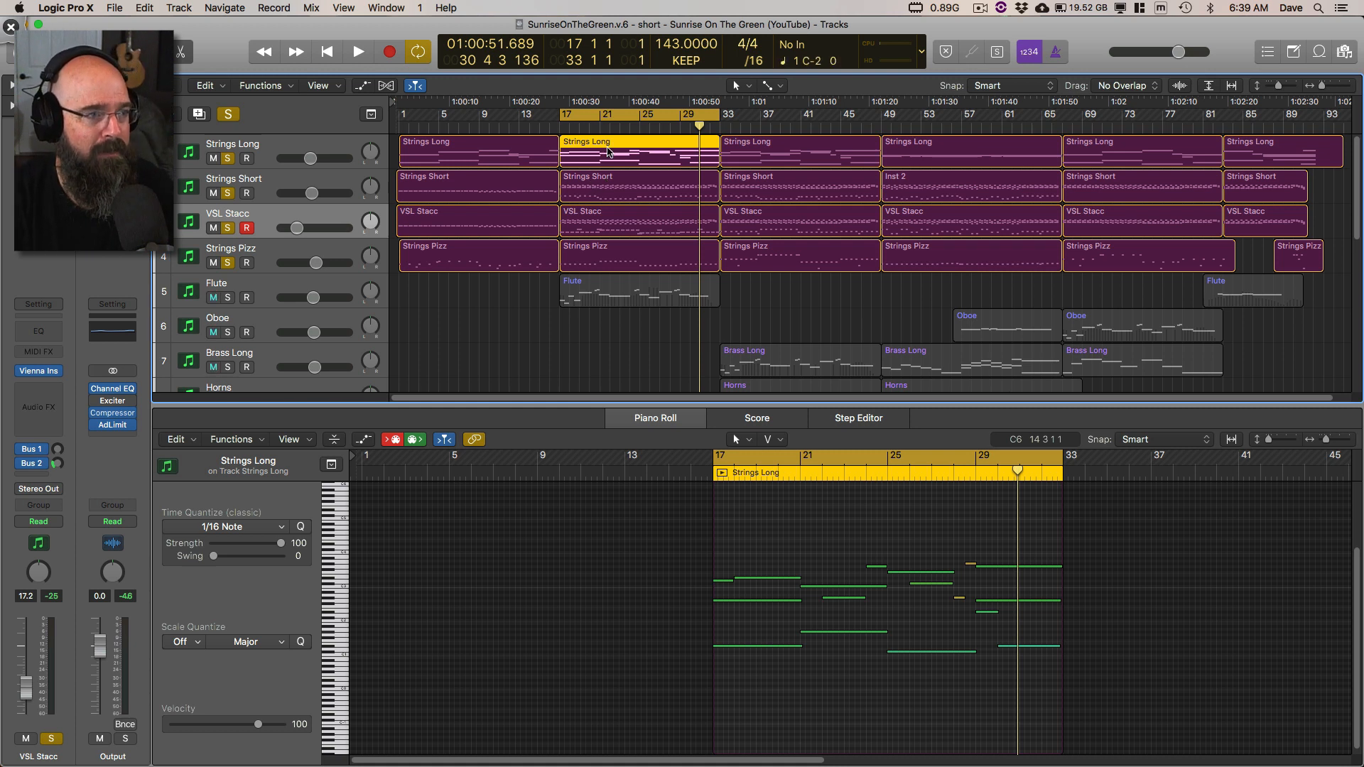
{"action": "left_click", "coordinate": [602, 187]}
{"action": "left_click", "coordinate": [599, 218]}
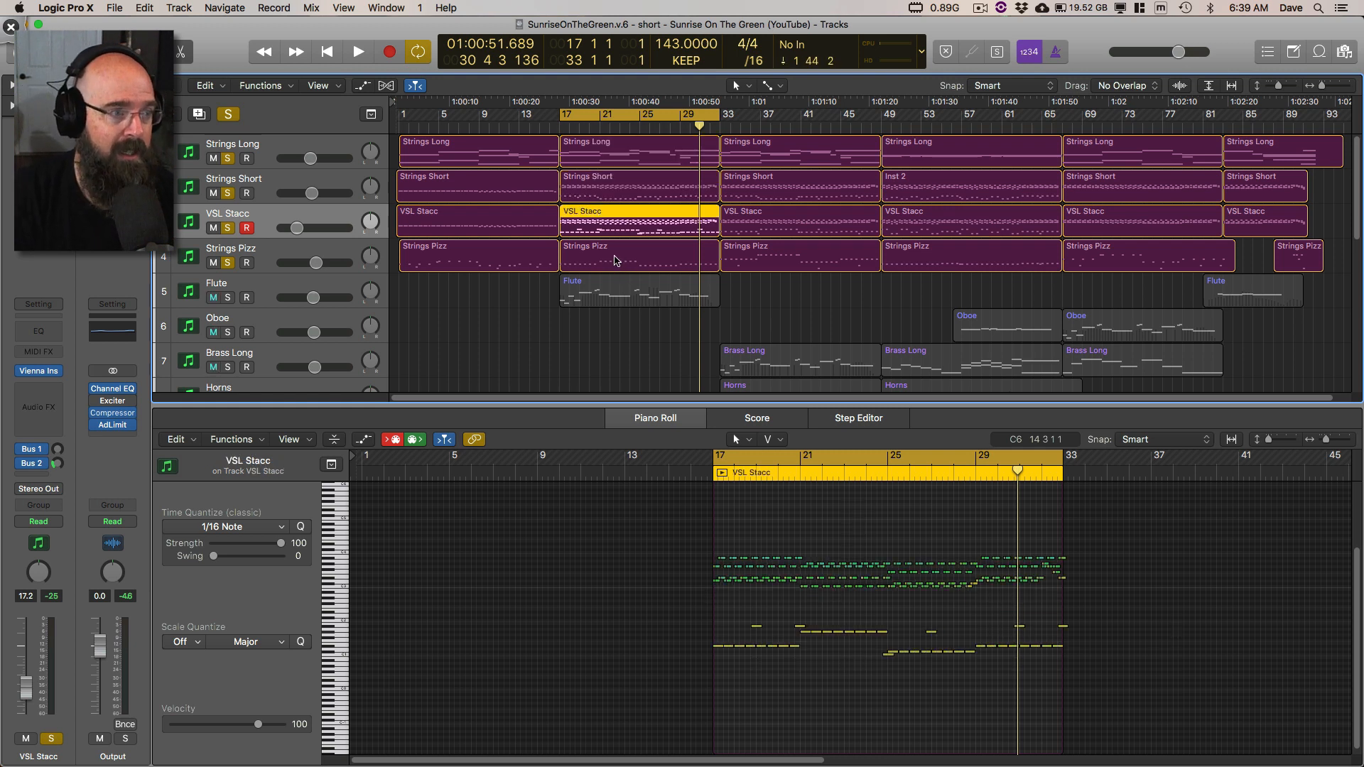
{"action": "left_click", "coordinate": [615, 261]}
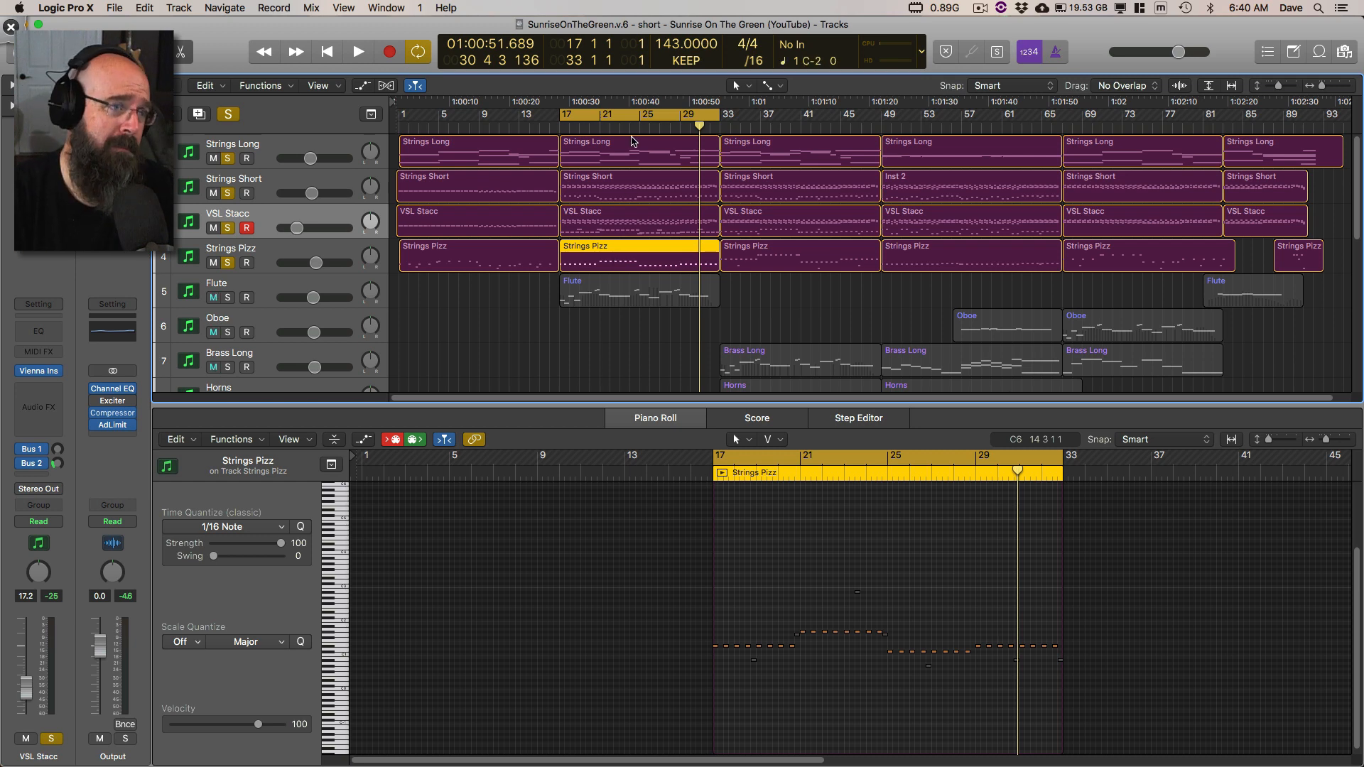
Step: Loop the cycle range with Strings Long soloed, add Strings Short to the solo, and show both bar 17 regions together in the Piano Roll
{"action": "left_click", "coordinate": [626, 157]}
{"action": "left_click", "coordinate": [228, 159], "text": "alt"}
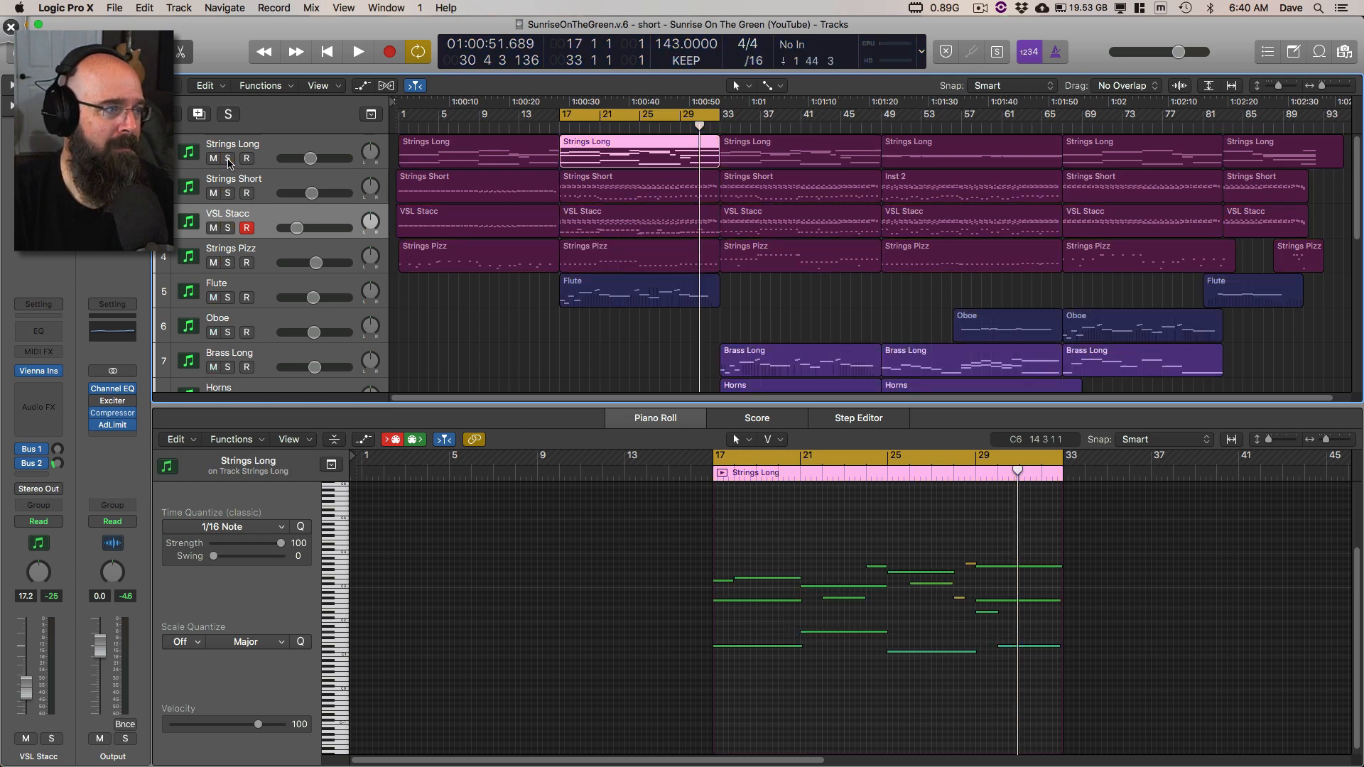
{"action": "key", "text": "space"}
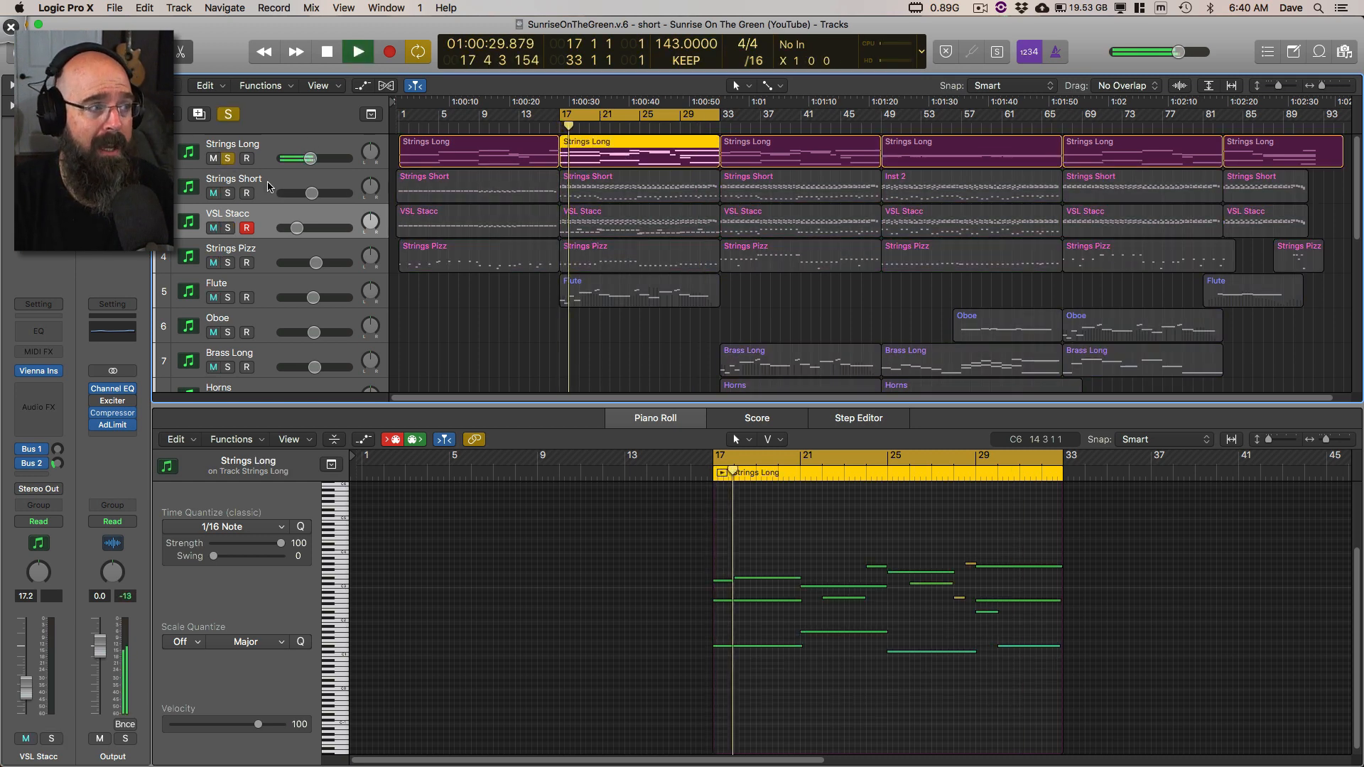
{"action": "left_click", "coordinate": [228, 194]}
{"action": "left_click", "coordinate": [606, 189]}
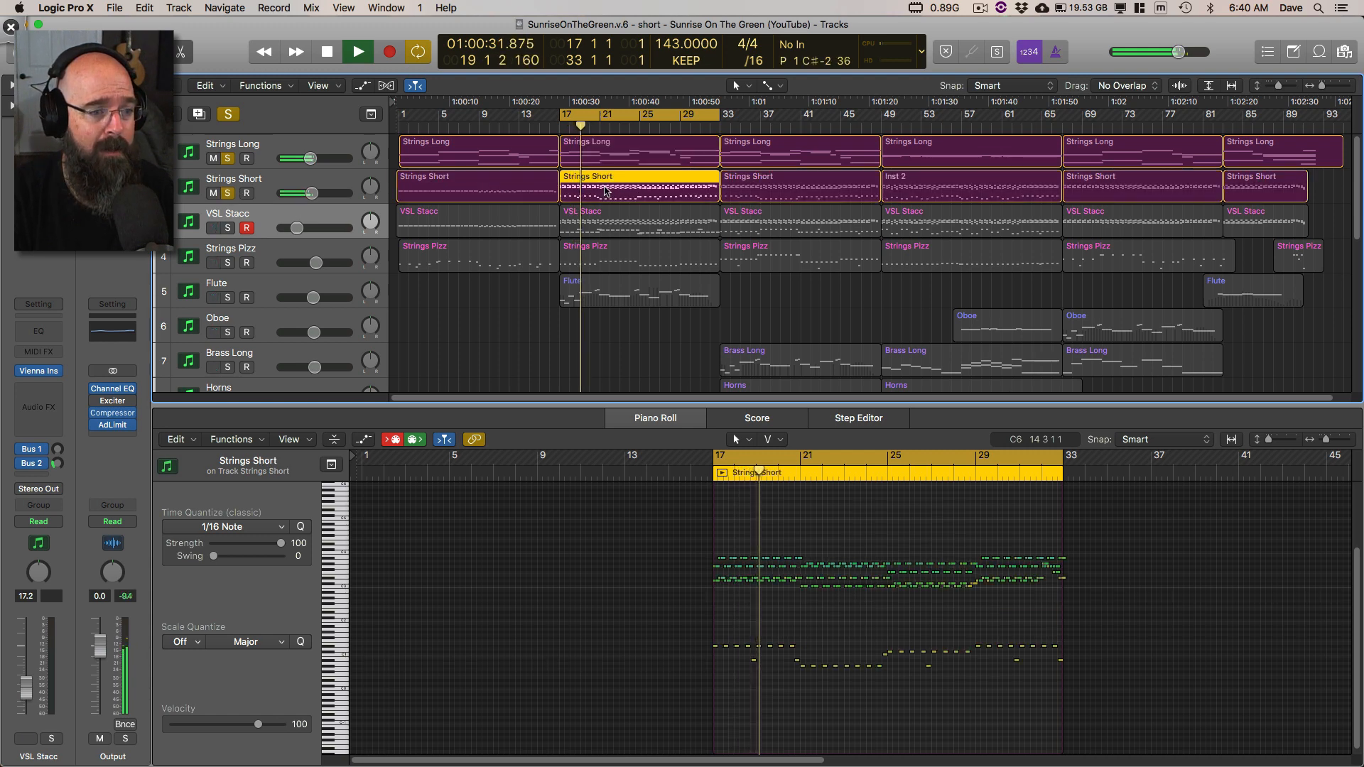
{"action": "left_click", "coordinate": [636, 154], "text": "shift"}
Step: Enlarge the Piano Roll pane to compare the Strings Long and Strings Short notes across bars 17 to 33, and stop playback
{"action": "scroll", "coordinate": [848, 521], "scroll_direction": "up", "scroll_amount": 2}
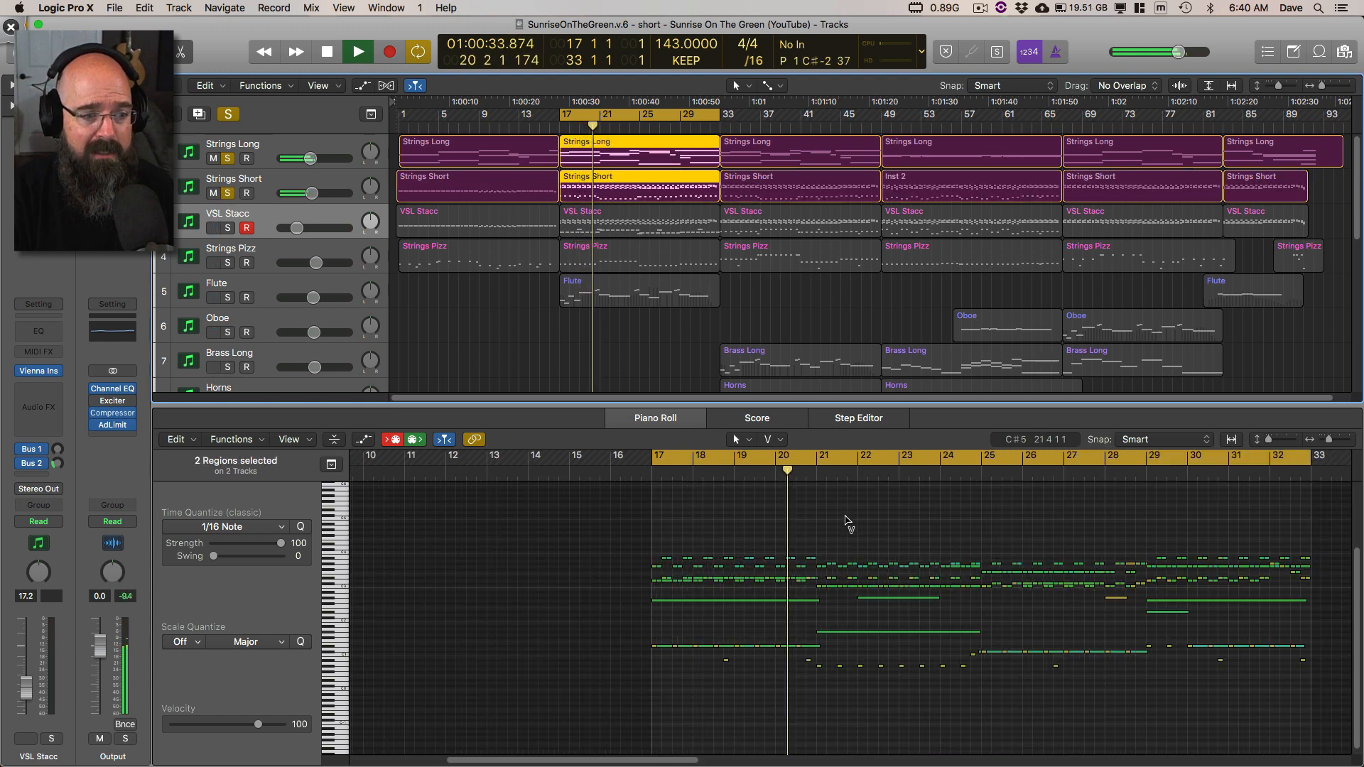
{"action": "scroll", "coordinate": [843, 524], "scroll_direction": "up", "scroll_amount": 2}
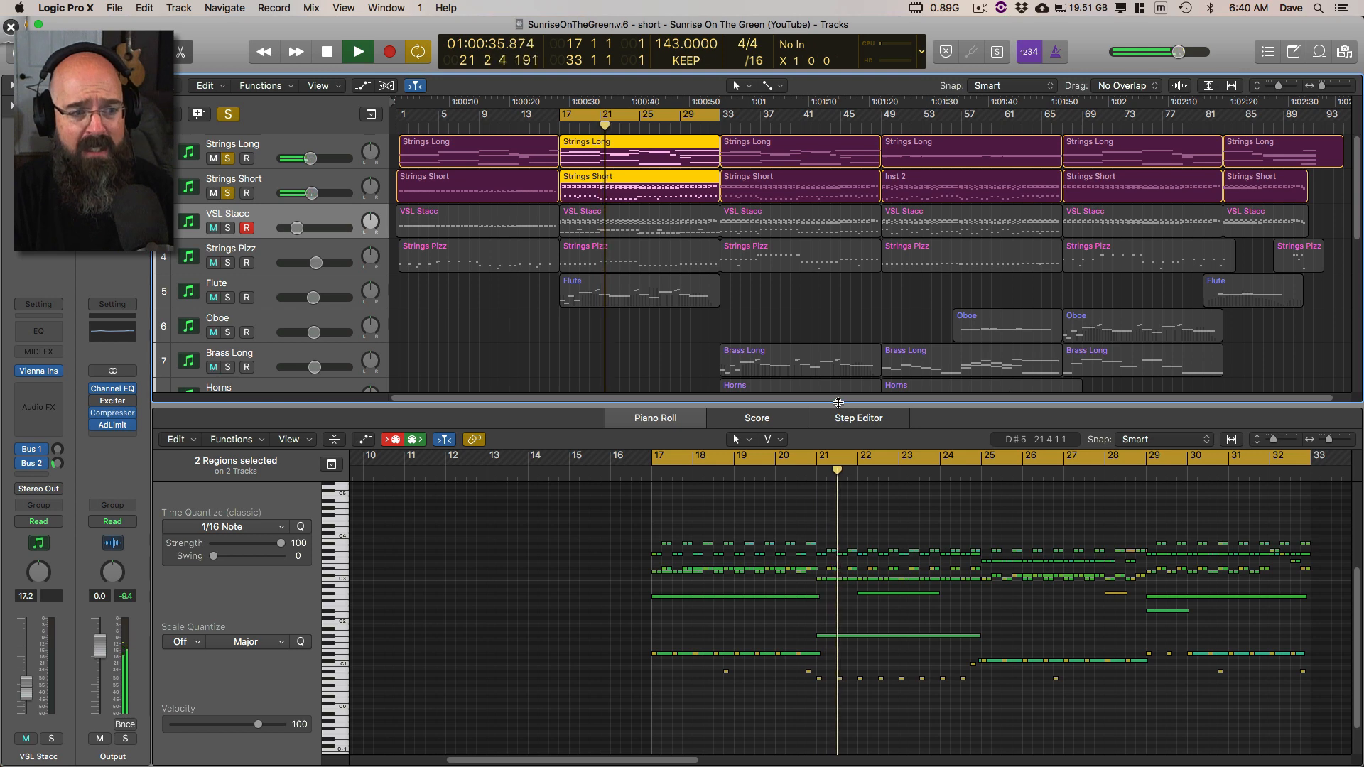
{"action": "left_click_drag", "start_coordinate": [839, 403], "coordinate": [821, 302]}
{"action": "scroll", "coordinate": [842, 447], "scroll_direction": "right", "scroll_amount": 5}
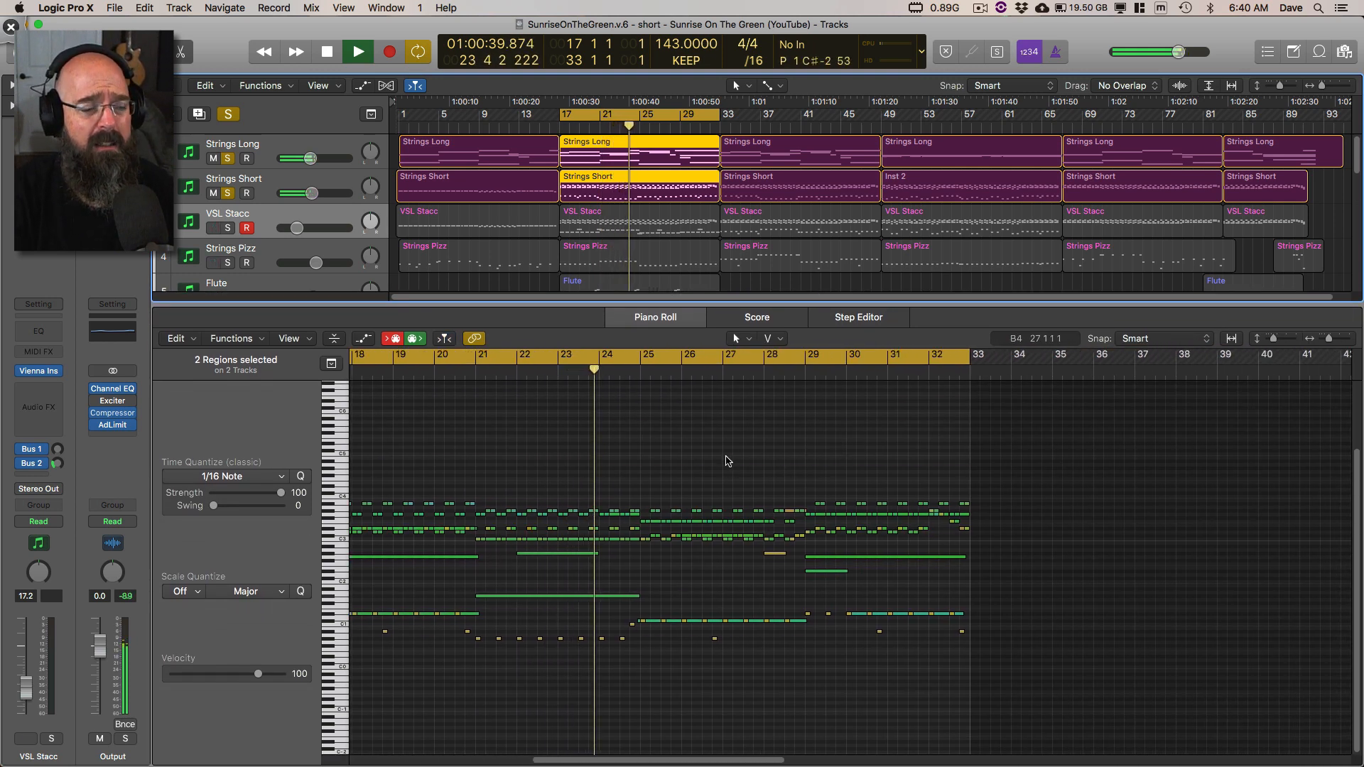
{"action": "scroll", "coordinate": [728, 460], "scroll_direction": "left", "scroll_amount": 3}
{"action": "key", "text": "space"}
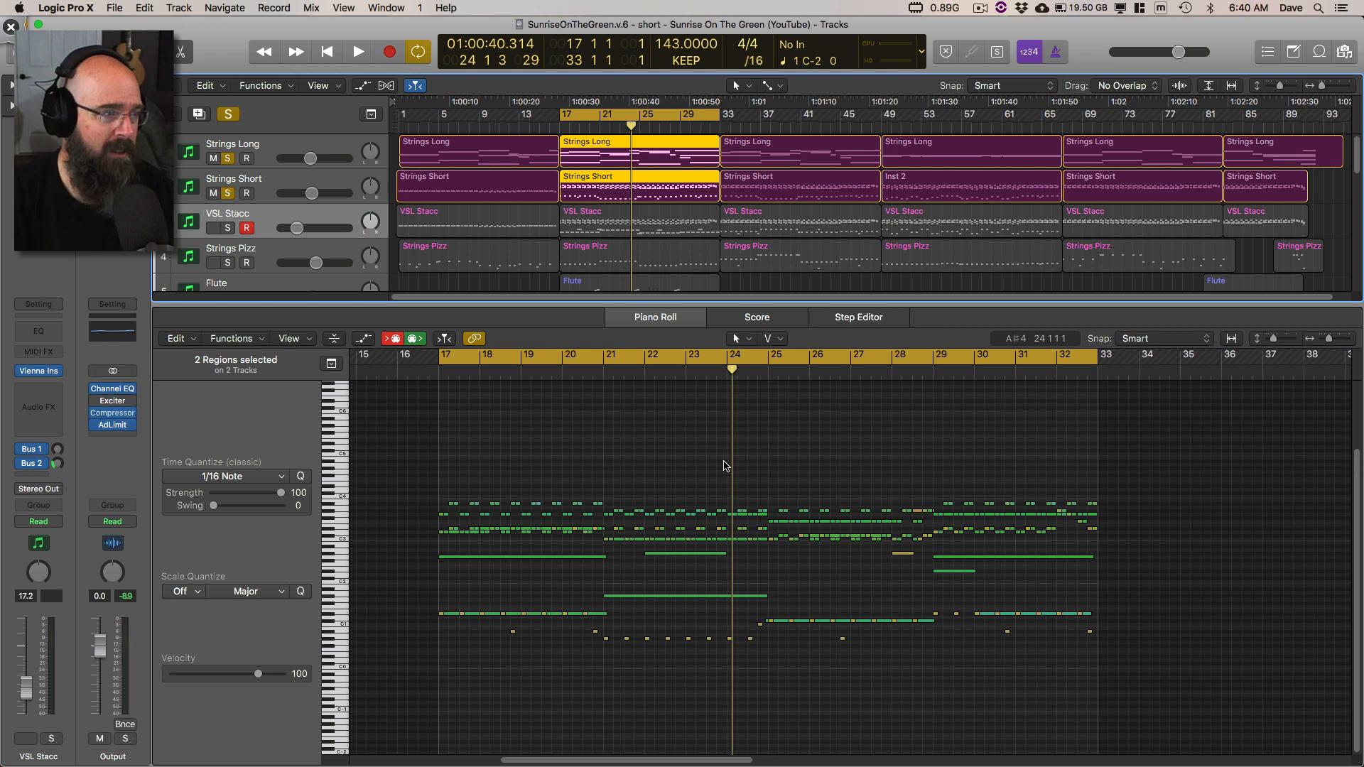
Step: Turn off all track solos and listen to the full mix in the cycle range twice, stopping after each pass
{"action": "left_click", "coordinate": [227, 114]}
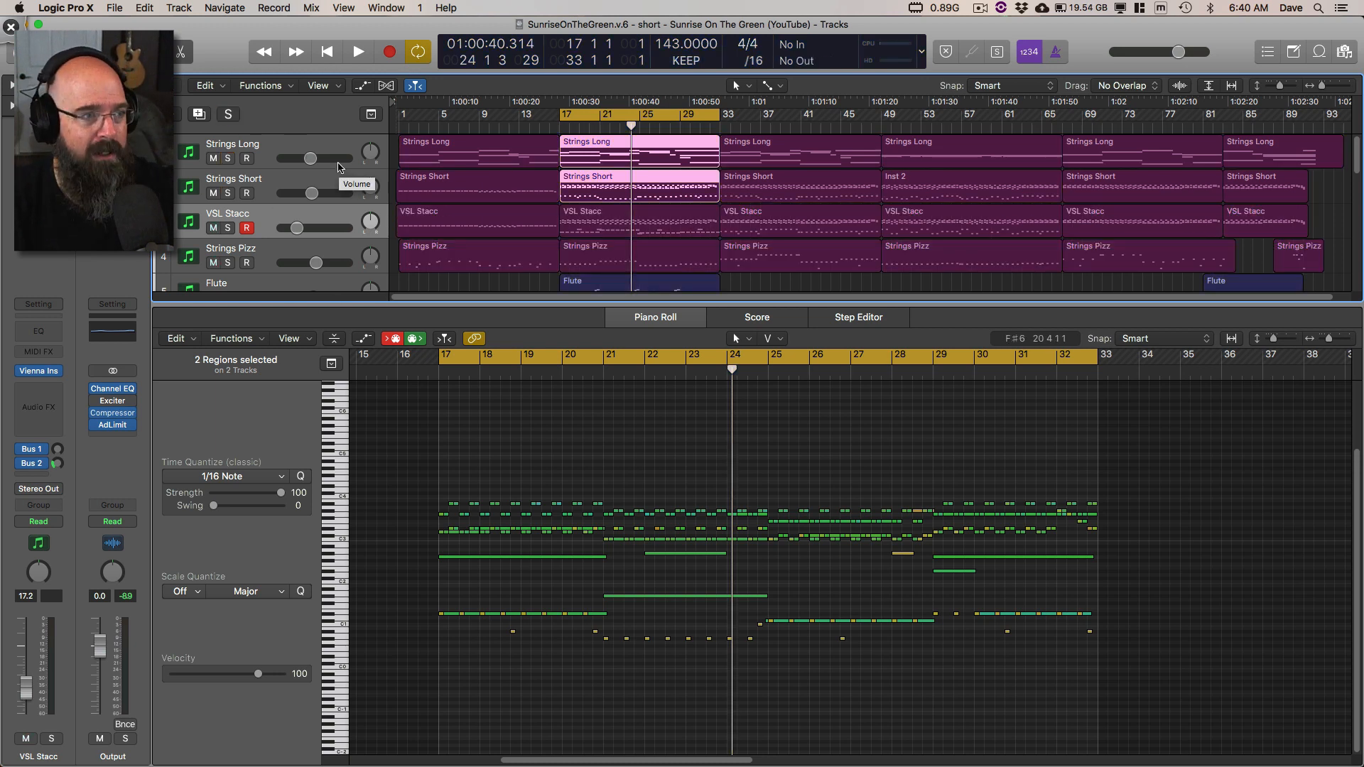
{"action": "key", "text": "space"}
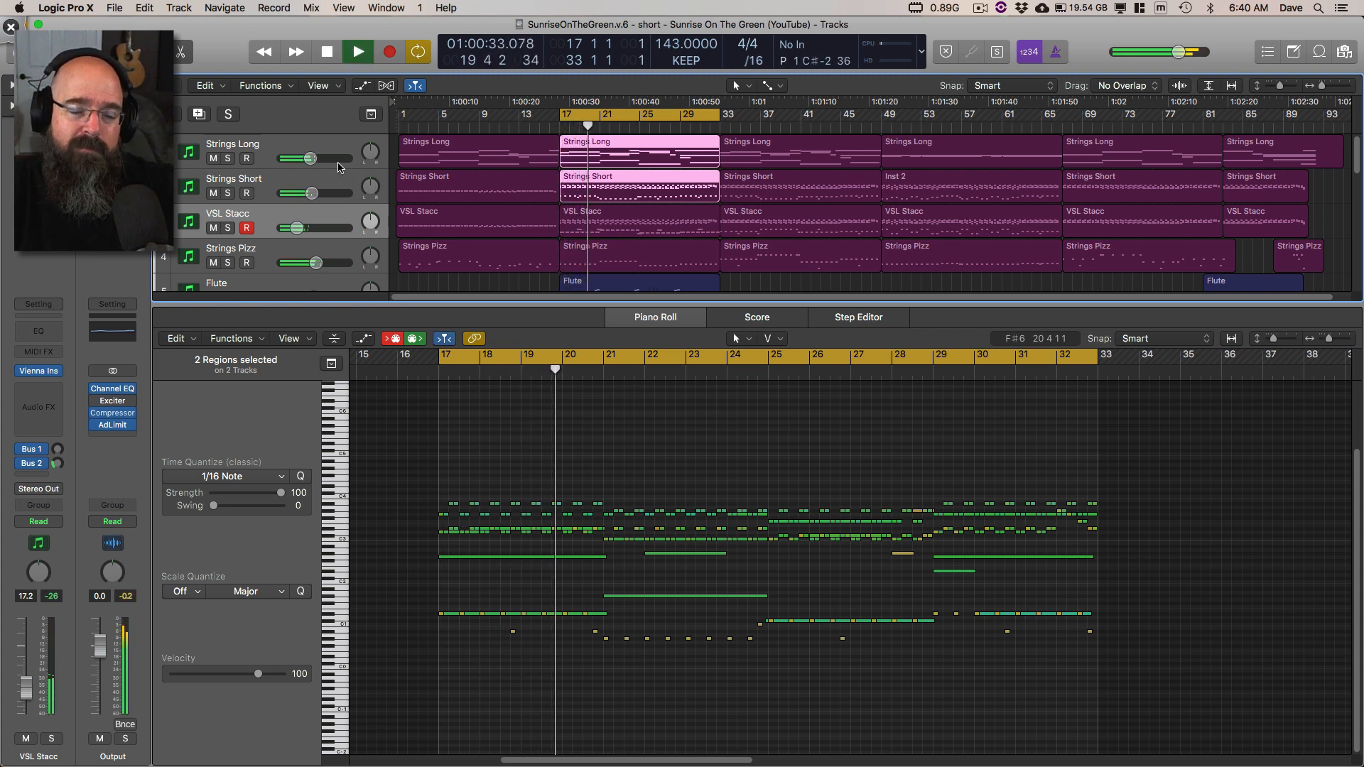
{"action": "key", "text": "space"}
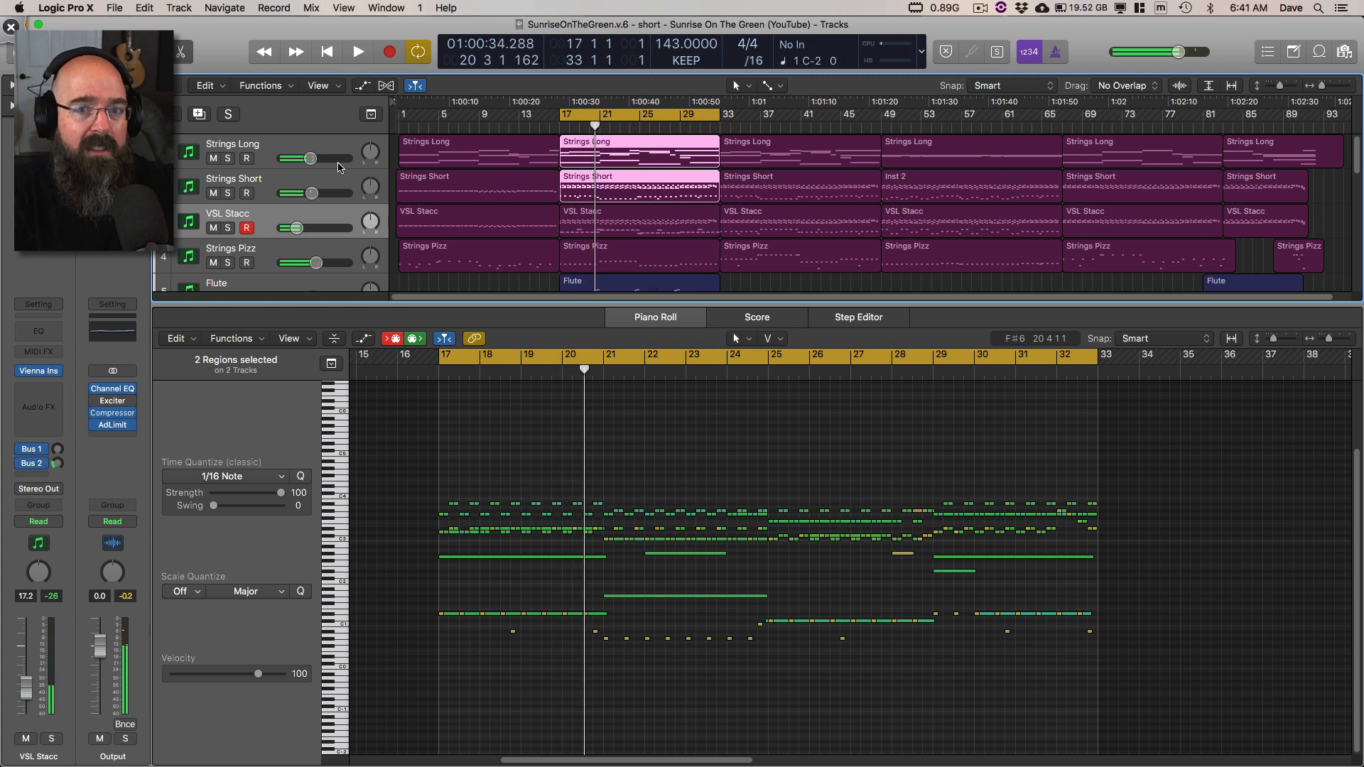
{"action": "key", "text": "space"}
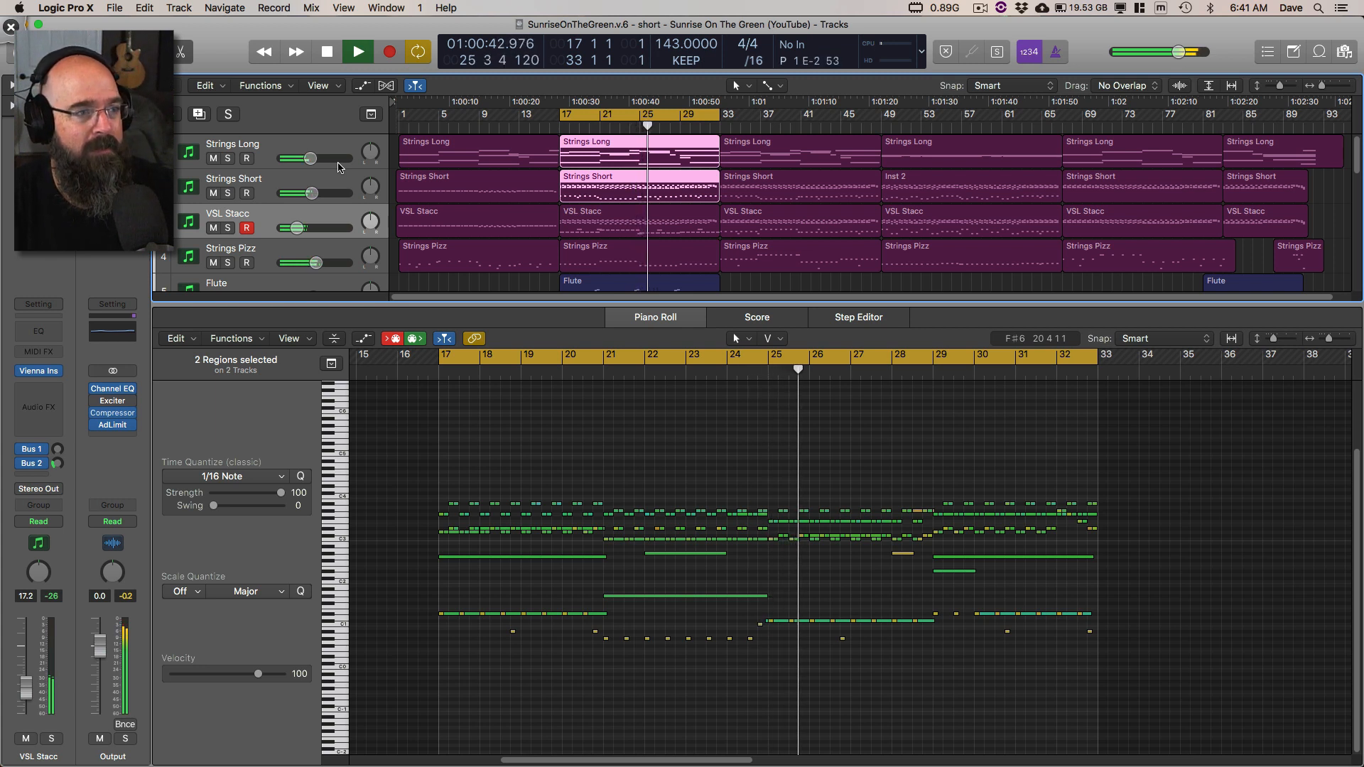
{"action": "key", "text": "space"}
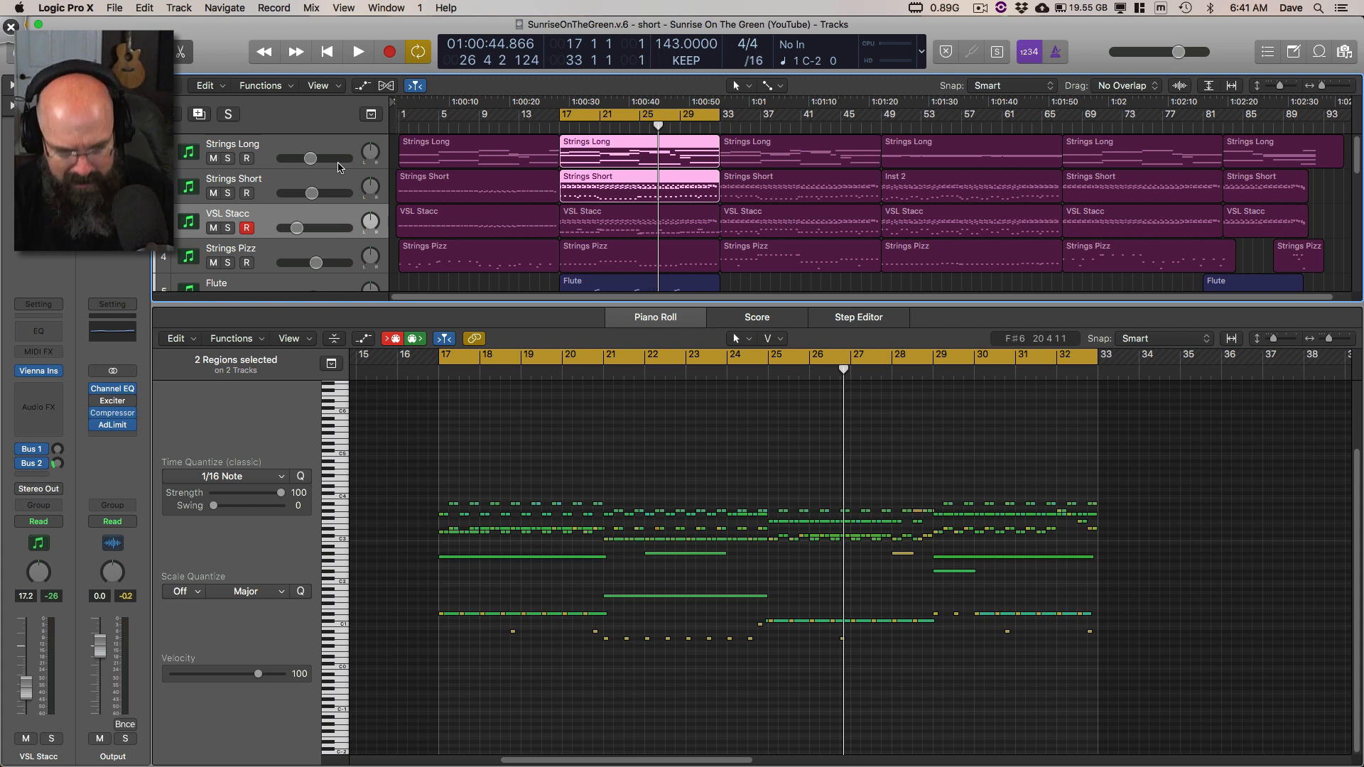
Step: Select the bar 17 regions of VSL Stacc, Strings Pizz, Strings Short and Strings Long together to overlay their notes in the Piano Roll
{"action": "left_click", "coordinate": [615, 458]}
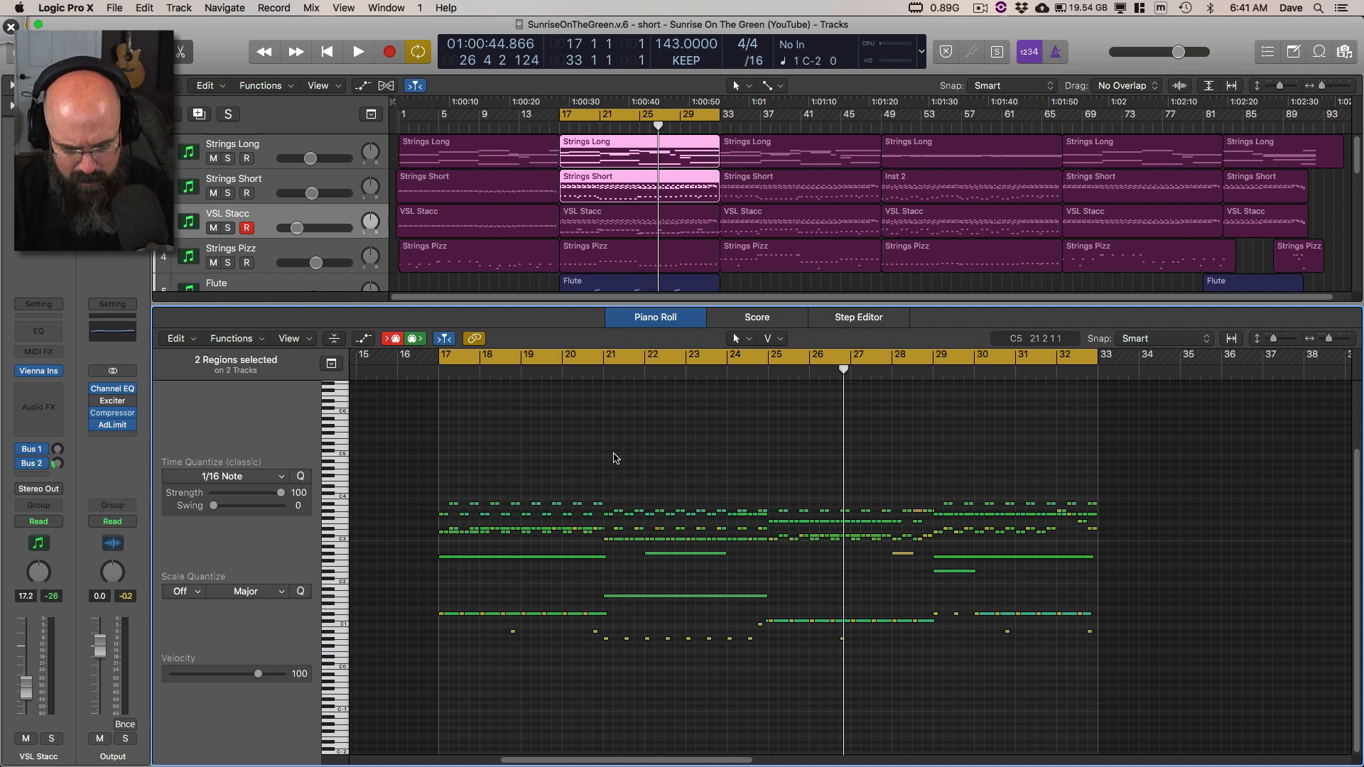
{"action": "left_click", "coordinate": [624, 226]}
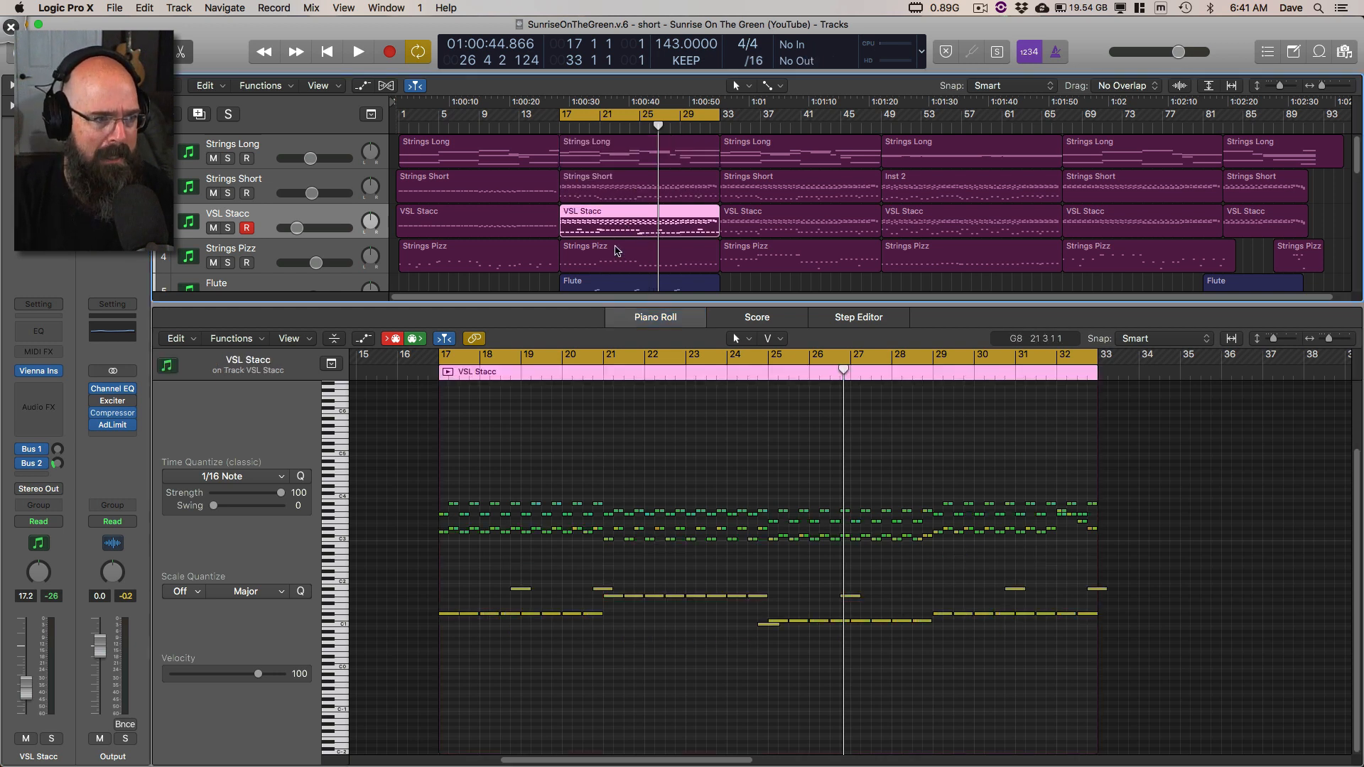
{"action": "left_click", "coordinate": [619, 253]}
{"action": "left_click", "coordinate": [612, 220], "text": "shift"}
{"action": "left_click", "coordinate": [614, 191], "text": "shift"}
{"action": "left_click", "coordinate": [615, 166], "text": "shift"}
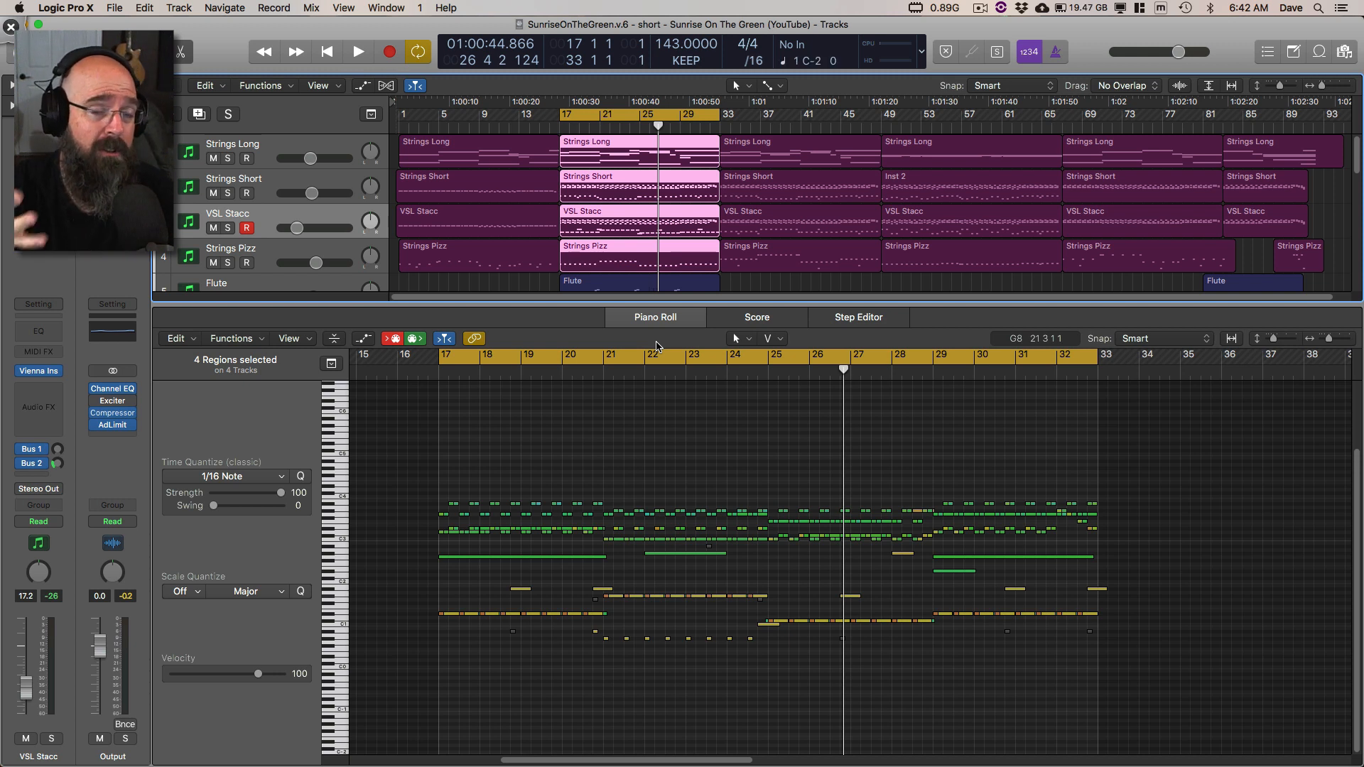
{"action": "key", "text": "super+Tab"}
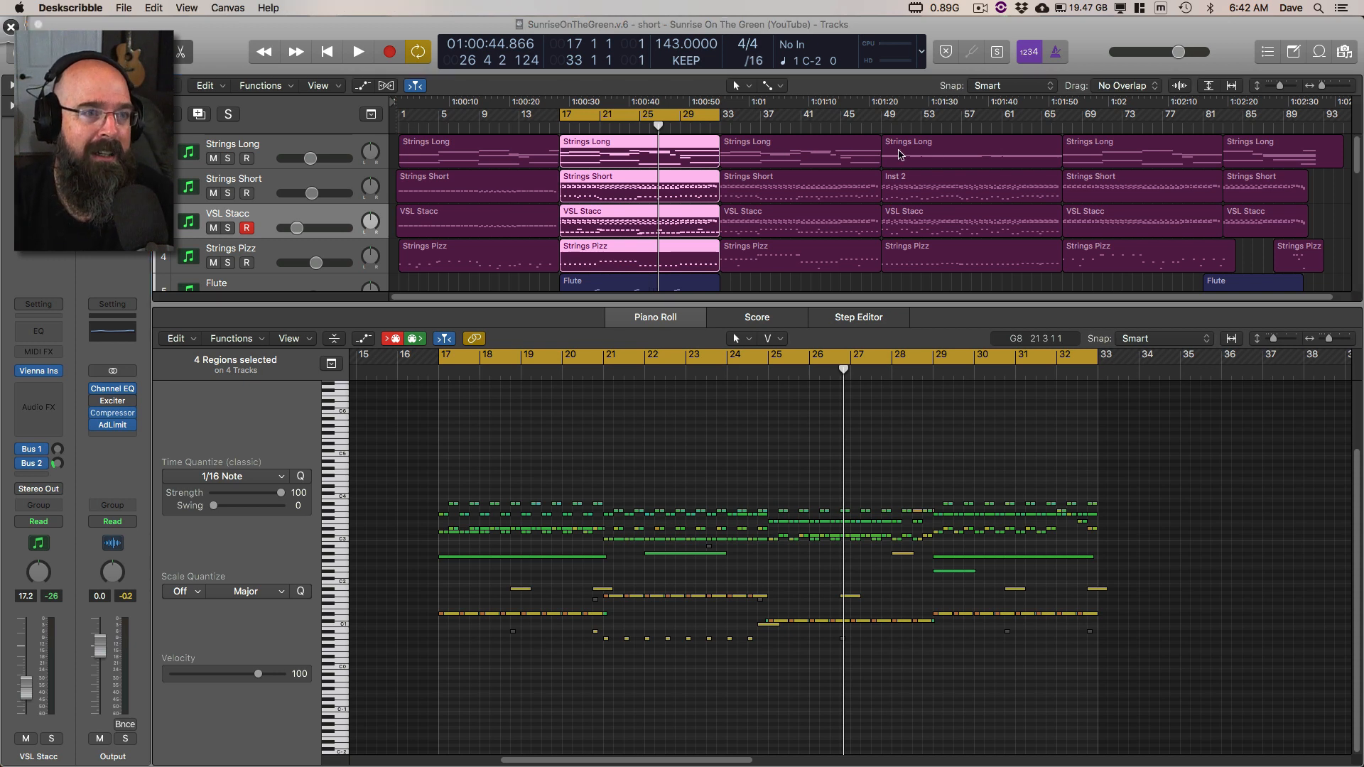
{"action": "mouse_move", "coordinate": [884, 27]}
{"action": "left_mouse_down"}
{"action": "mouse_move", "coordinate": [950, 63]}
{"action": "mouse_move", "coordinate": [938, 20]}
{"action": "left_mouse_up"}
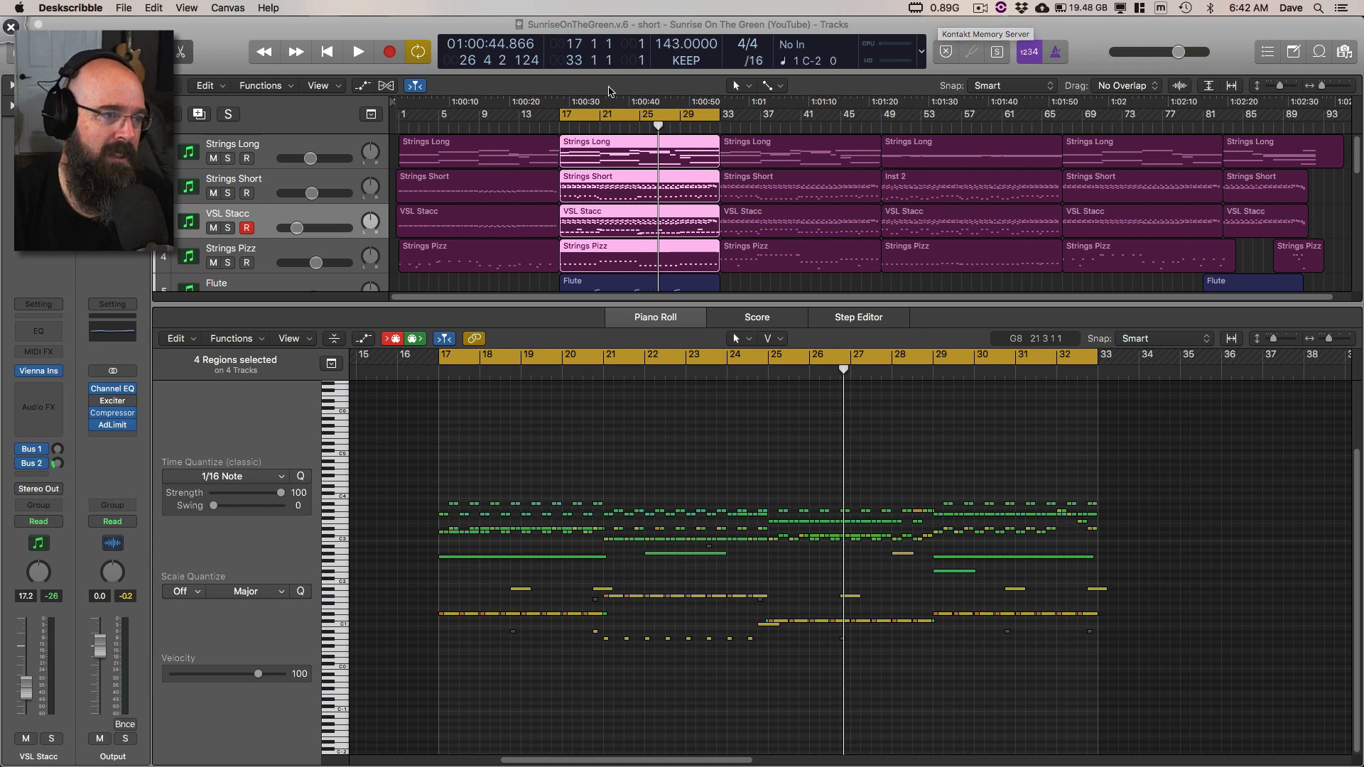
{"action": "left_click", "coordinate": [515, 306]}
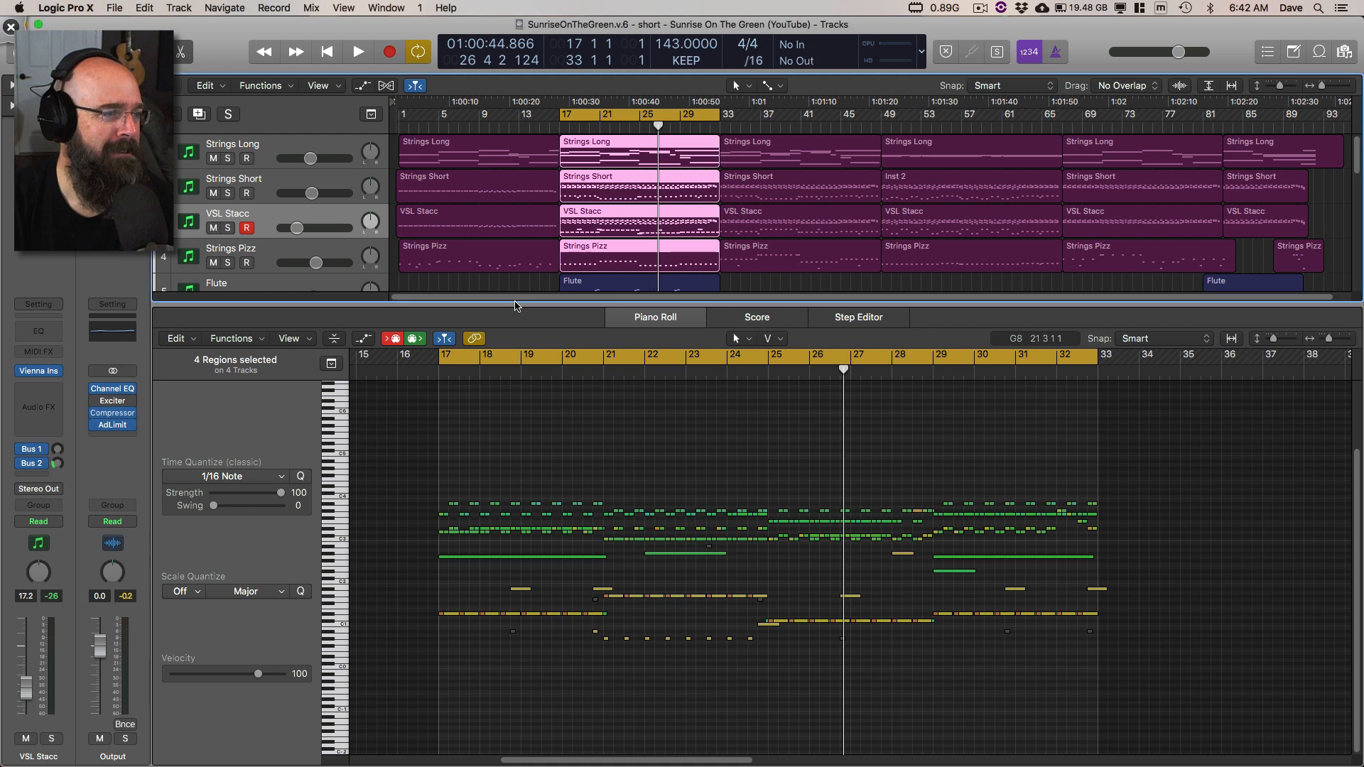
Step: Close the Piano Roll to show the full track list and deselect all regions
{"action": "key", "text": "e"}
{"action": "left_click", "coordinate": [528, 320]}
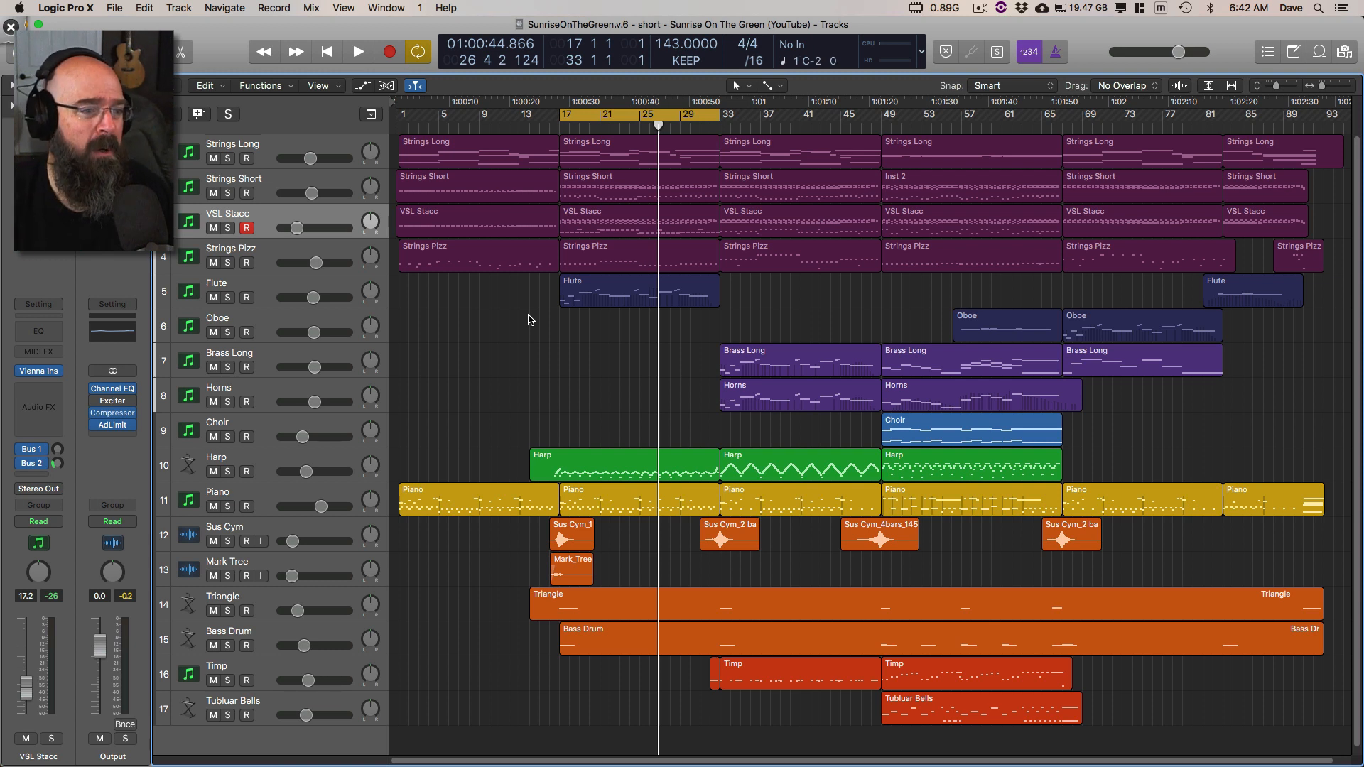
Step: Switch to Deskscribble, draw green arrows toward the bar 49 section and a circle on Strings Long near bar 57, and clear the marks
{"action": "key", "text": "ctrl+Tab"}
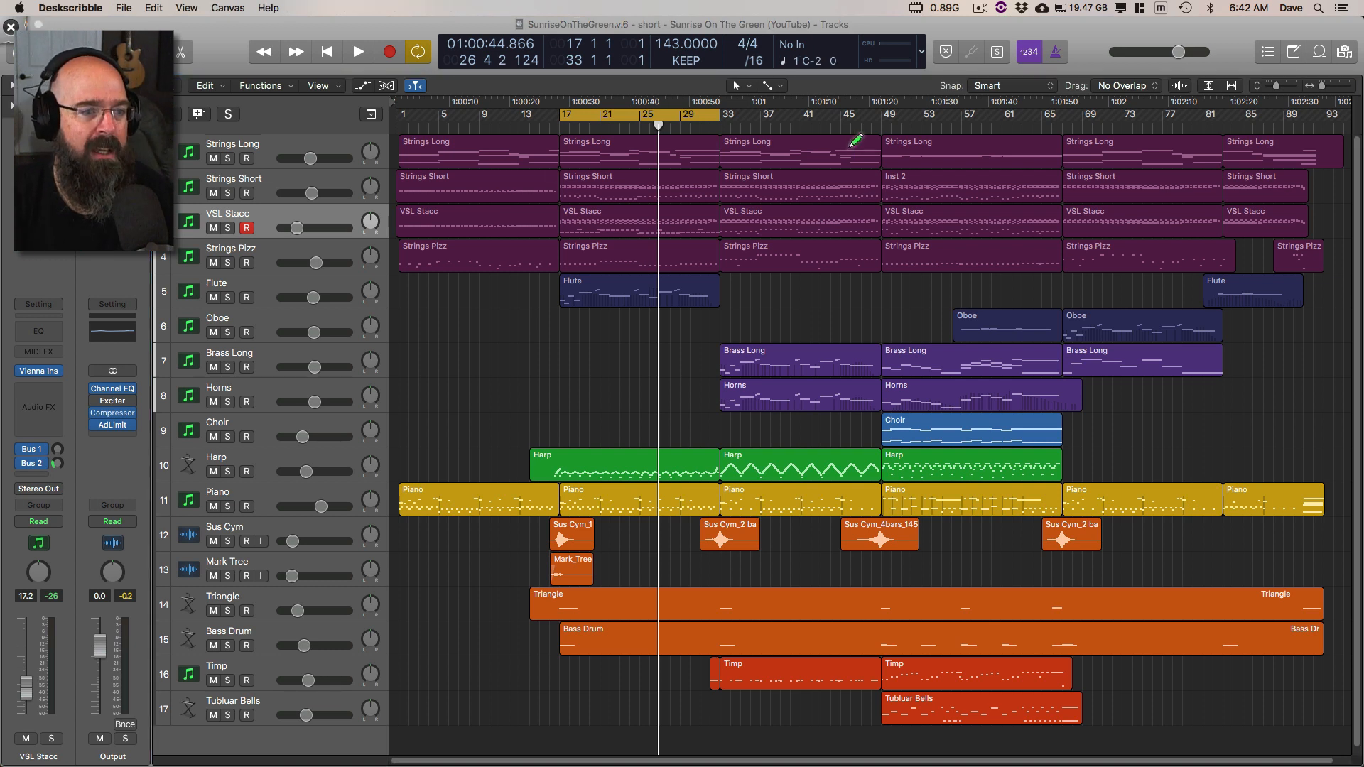
{"action": "left_click_drag", "start_coordinate": [767, 299], "coordinate": [861, 301]}
{"action": "left_click_drag", "start_coordinate": [845, 285], "coordinate": [862, 325]}
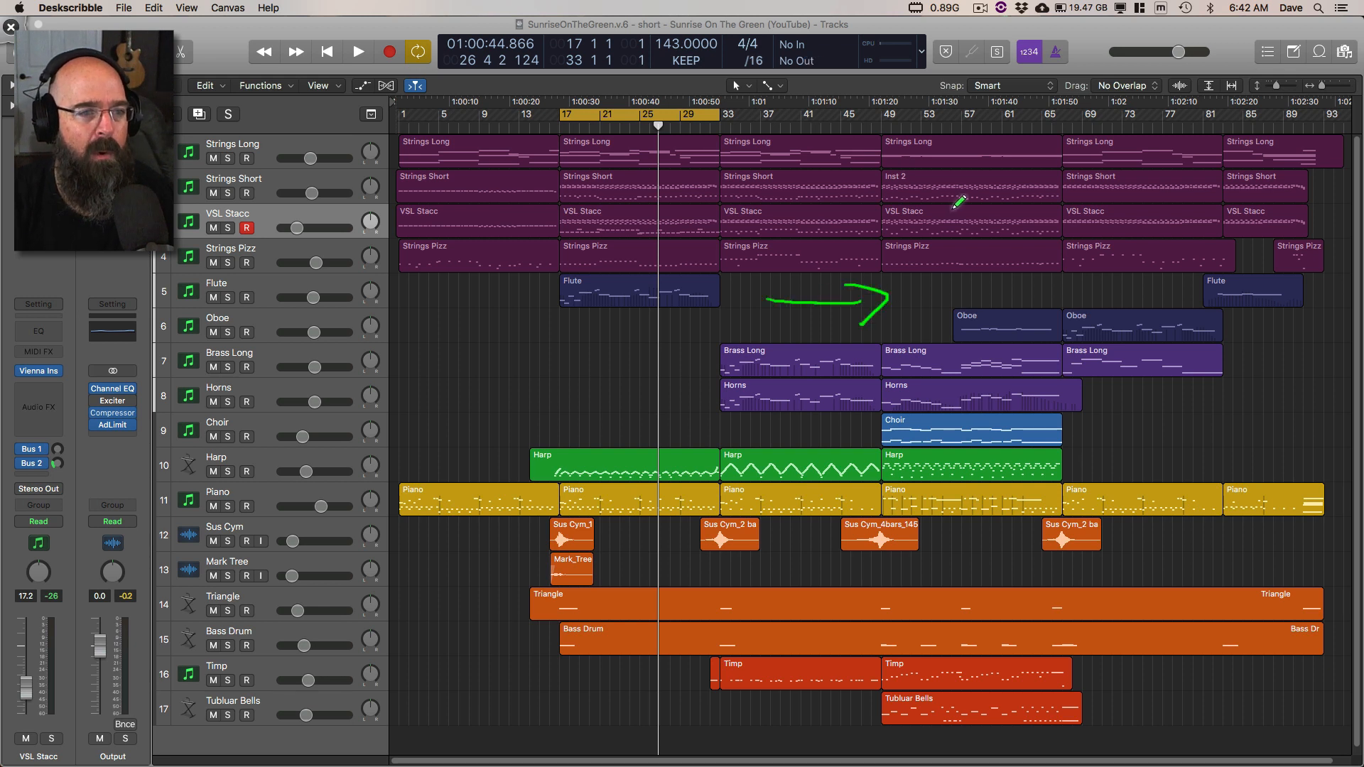
{"action": "left_click_drag", "start_coordinate": [956, 126], "coordinate": [1003, 135]}
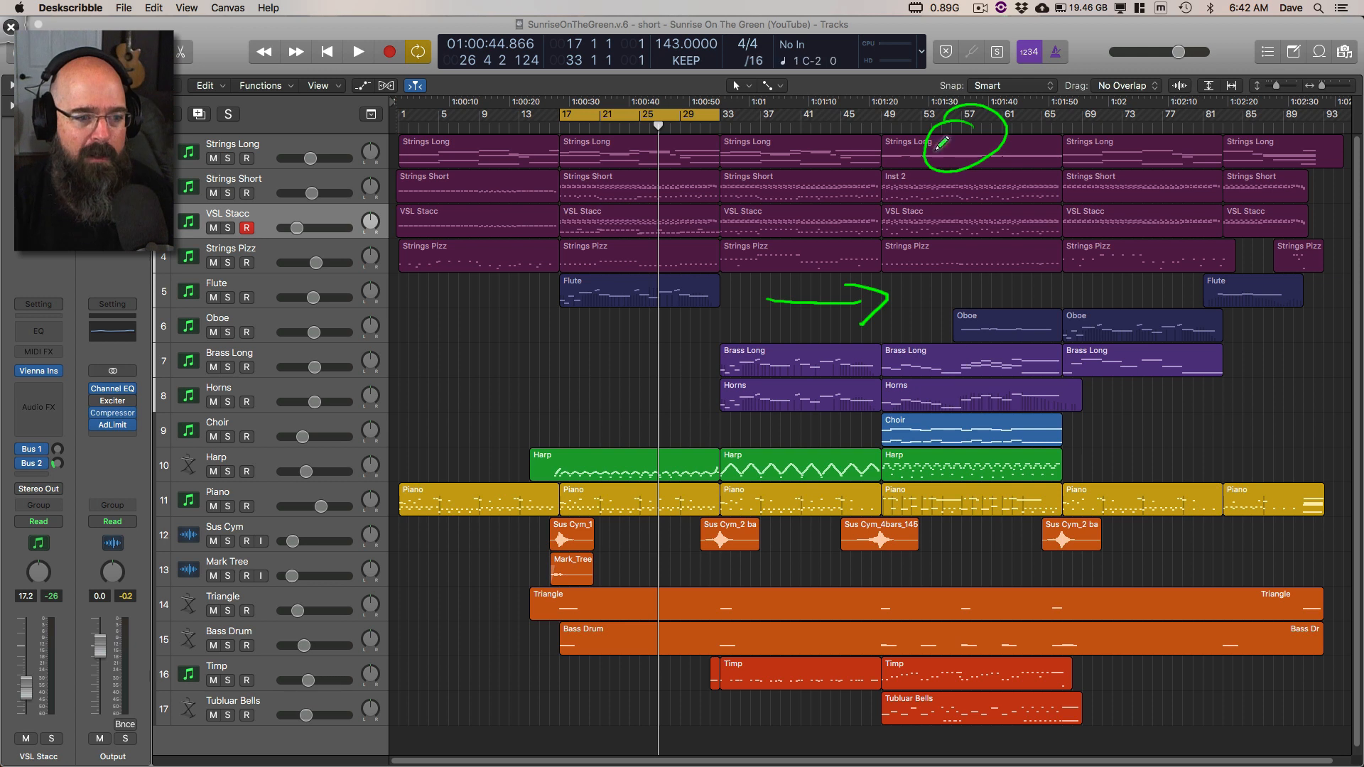
{"action": "mouse_move", "coordinate": [803, 402]}
{"action": "left_mouse_down"}
{"action": "mouse_move", "coordinate": [870, 408]}
{"action": "mouse_move", "coordinate": [851, 435]}
{"action": "left_mouse_up"}
{"action": "left_click_drag", "start_coordinate": [953, 320], "coordinate": [956, 357]}
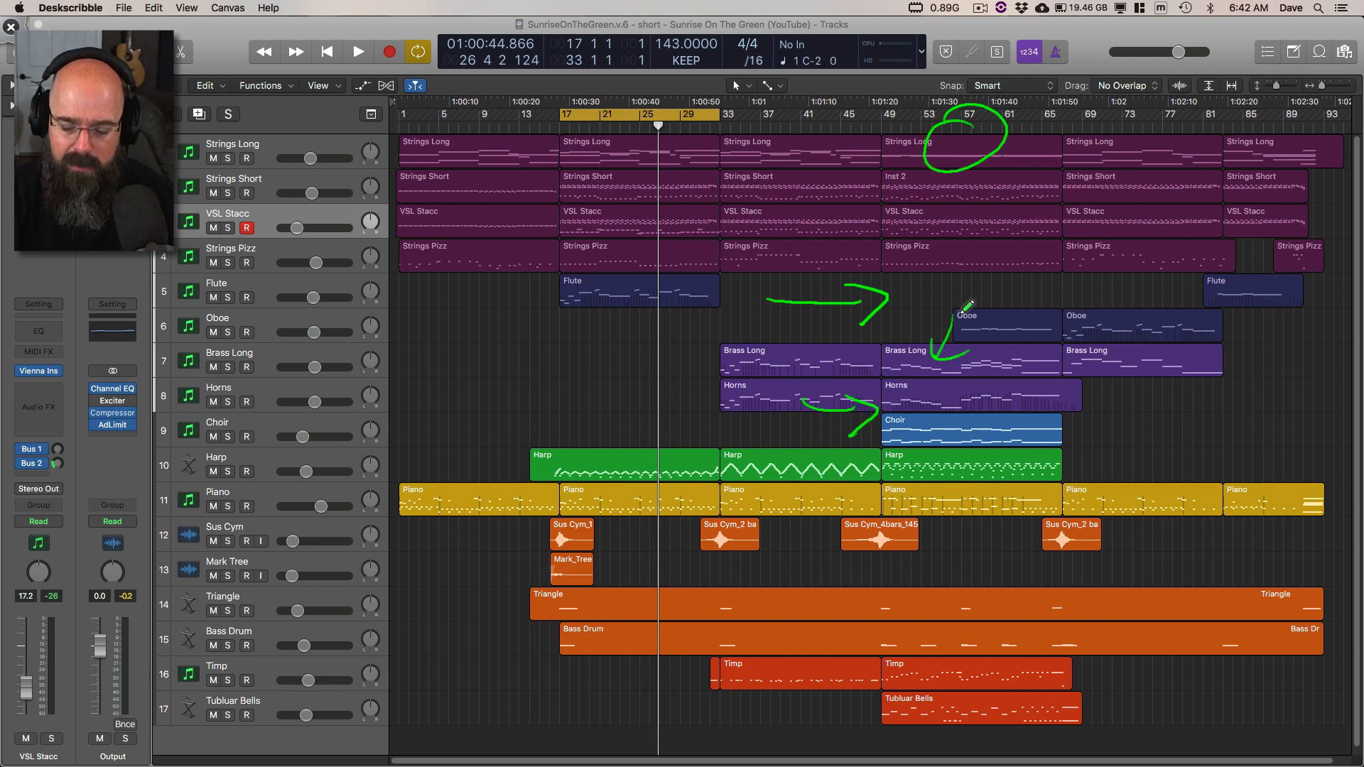
{"action": "key", "text": "Delete"}
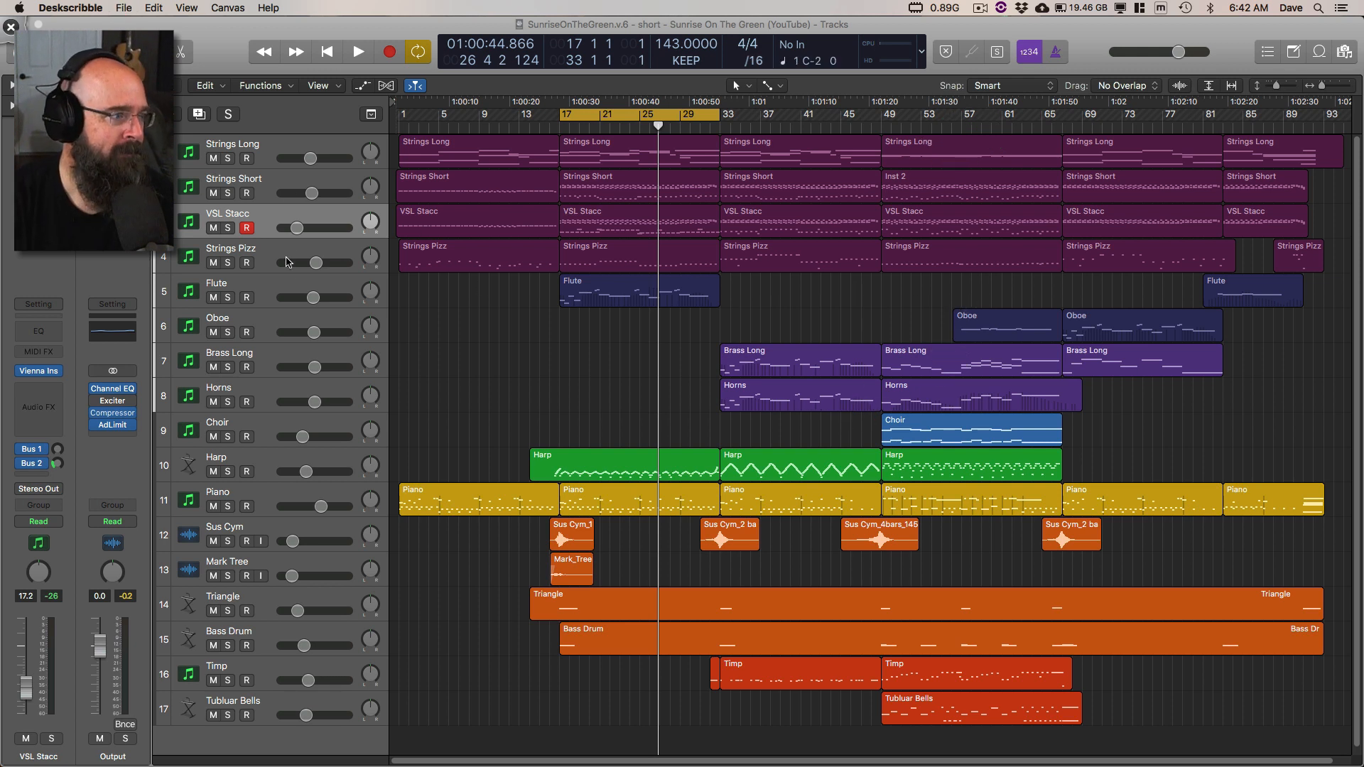
Step: Switch back to Logic Pro X, select the Flute region at bar 17, and loop playback with the Flute track soloed
{"action": "left_click", "coordinate": [356, 277]}
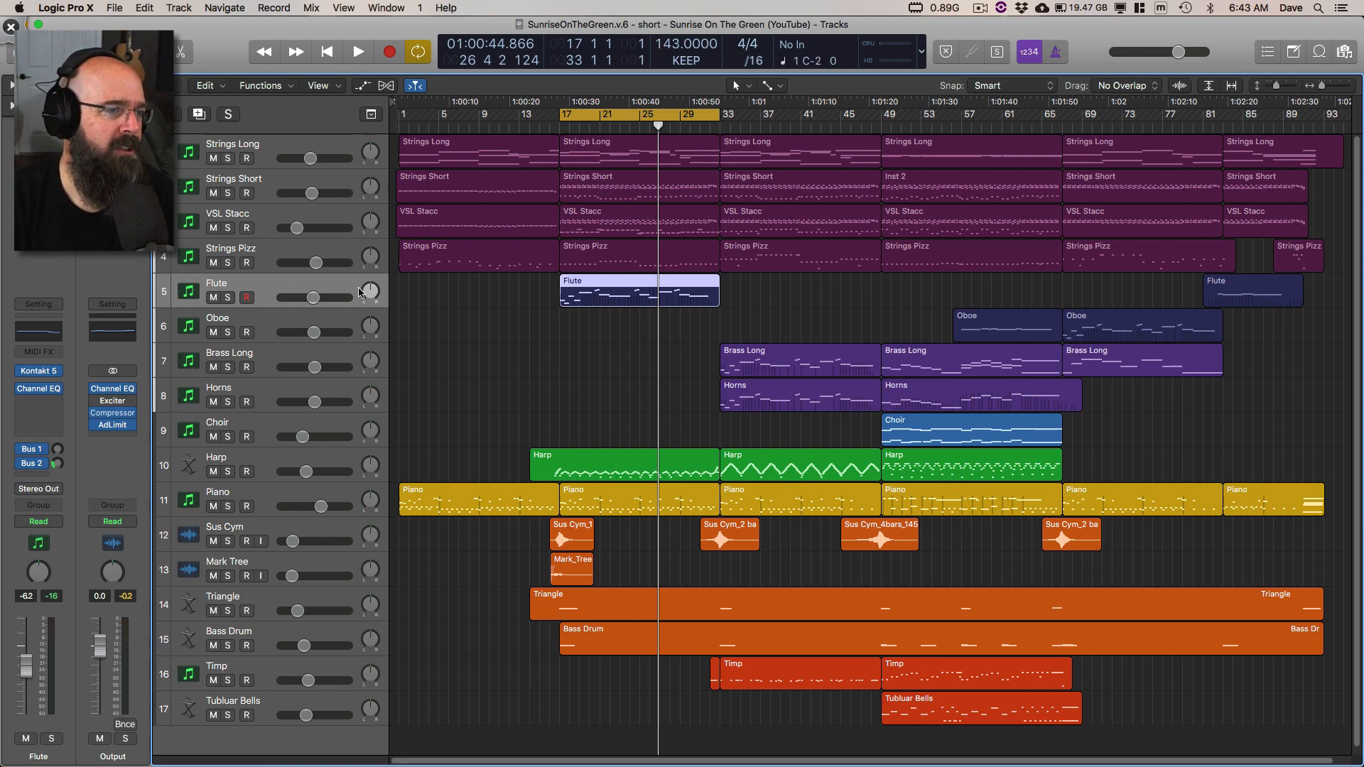
{"action": "left_click", "coordinate": [228, 297]}
{"action": "key", "text": "space"}
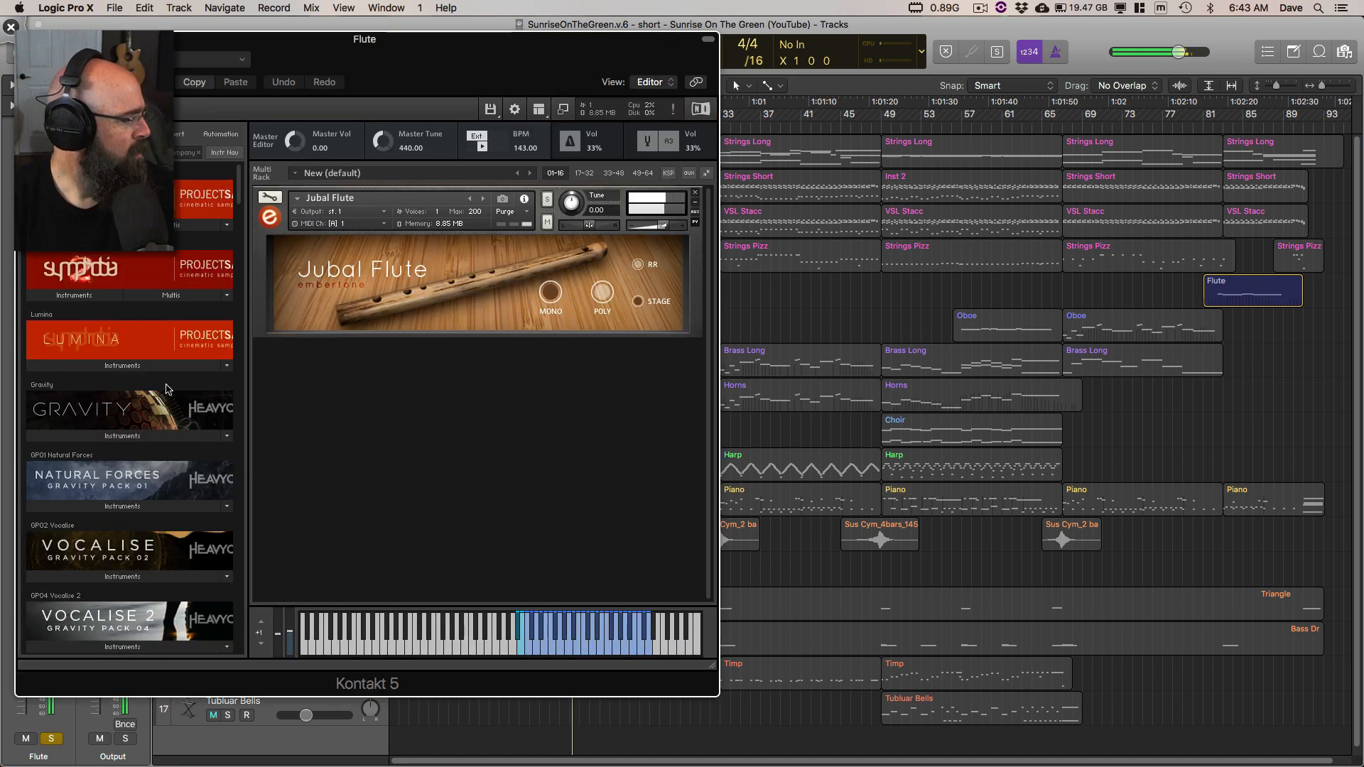
Step: Open the Flute's Kontakt 5 instrument, move its window clear of the track headers, and add all four string tracks to the solo
{"action": "left_click", "coordinate": [40, 372]}
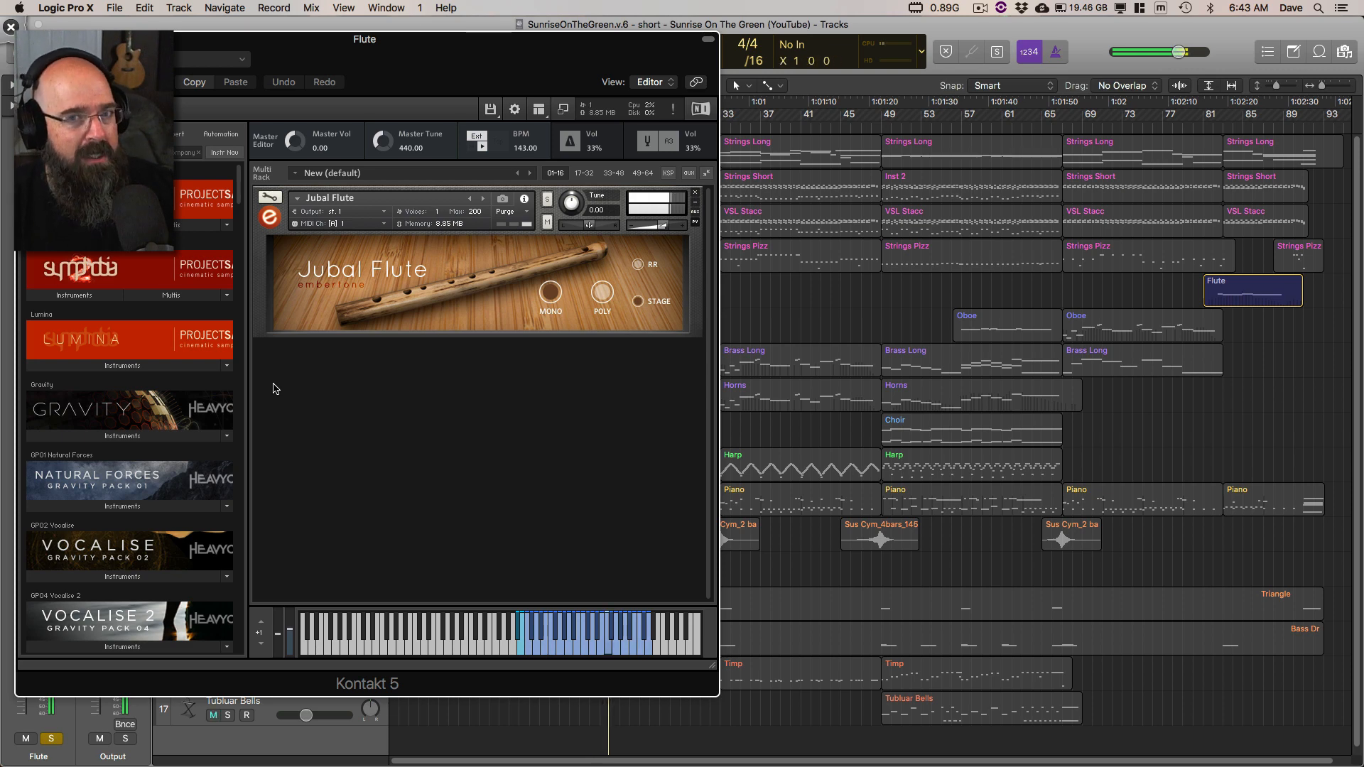
{"action": "left_click_drag", "start_coordinate": [403, 63], "coordinate": [713, 83]}
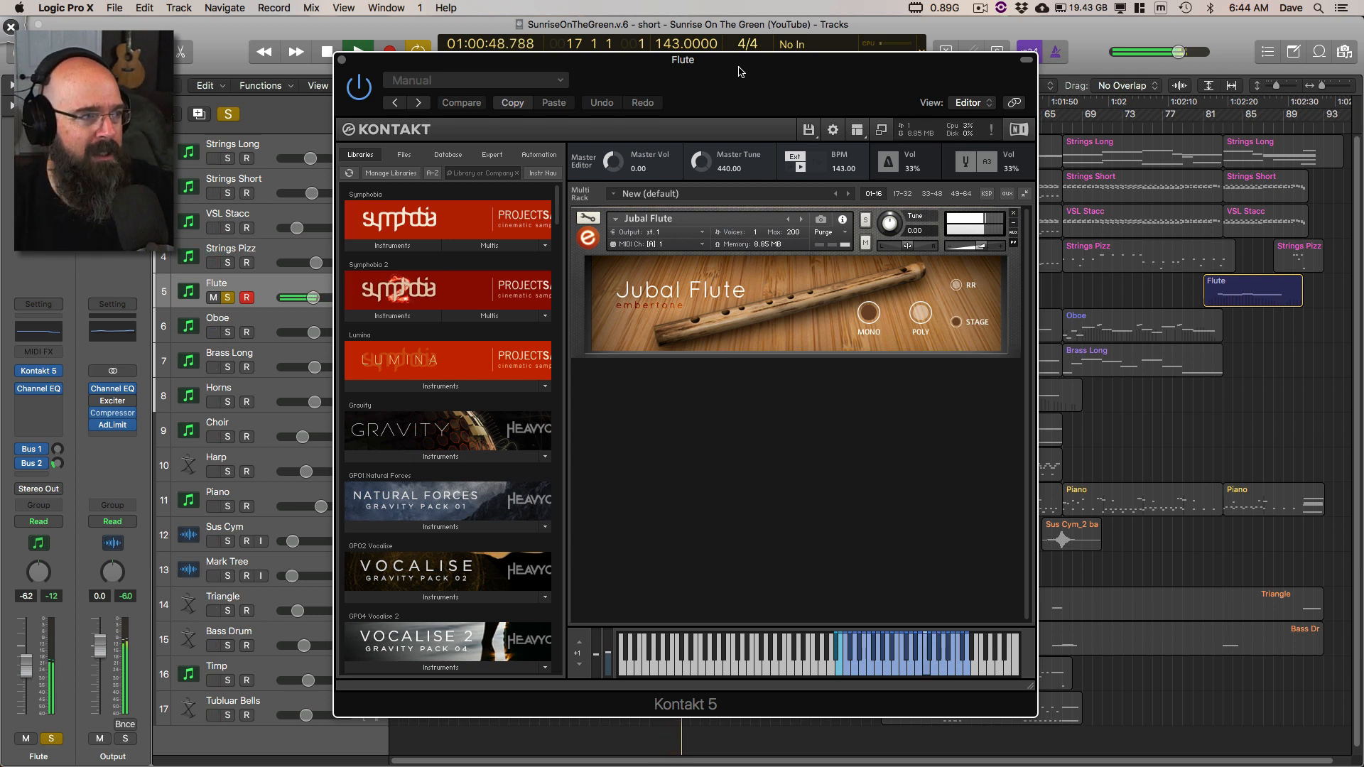
{"action": "left_click_drag", "start_coordinate": [228, 263], "coordinate": [226, 163]}
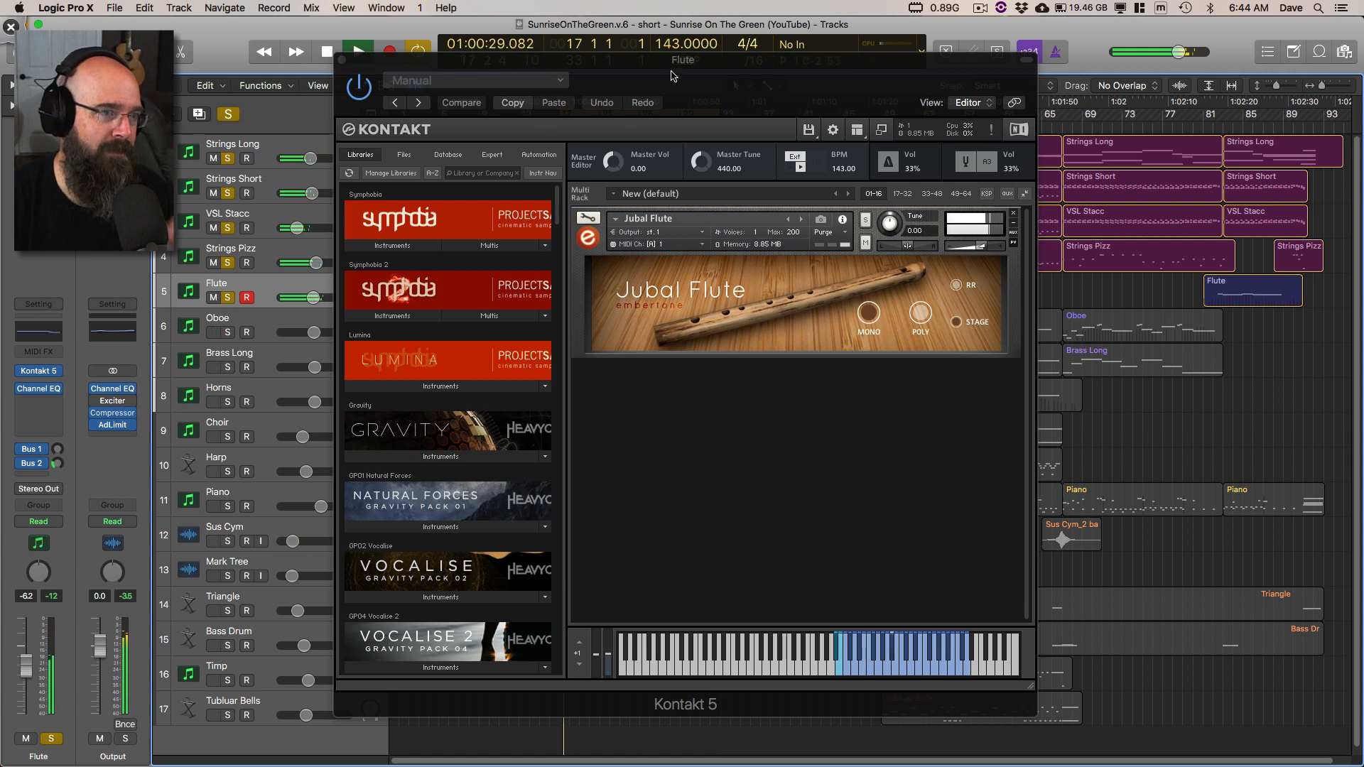
Step: Close the Flute's Kontakt 5 window and show the bar 17 Flute region's notes in the Piano Roll
{"action": "left_click_drag", "start_coordinate": [672, 76], "coordinate": [661, 74]}
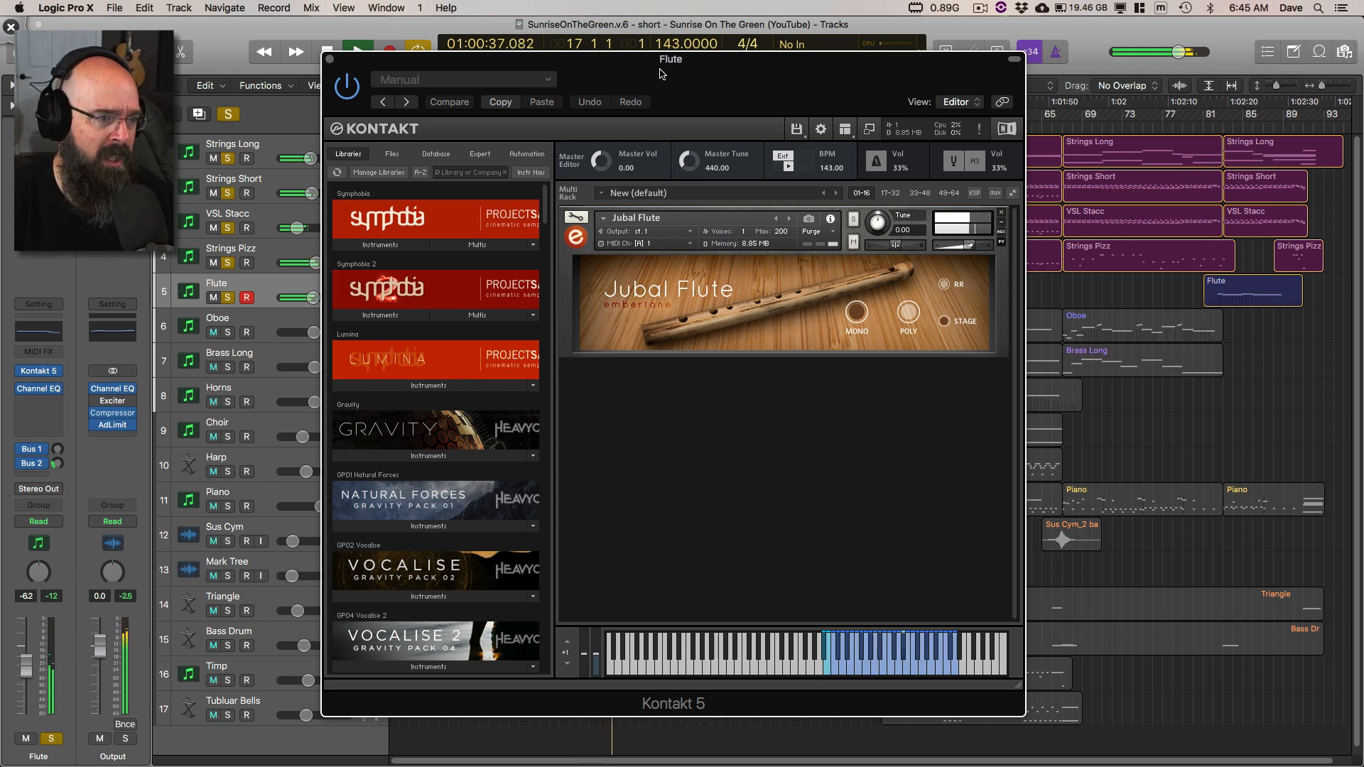
{"action": "left_click", "coordinate": [330, 60]}
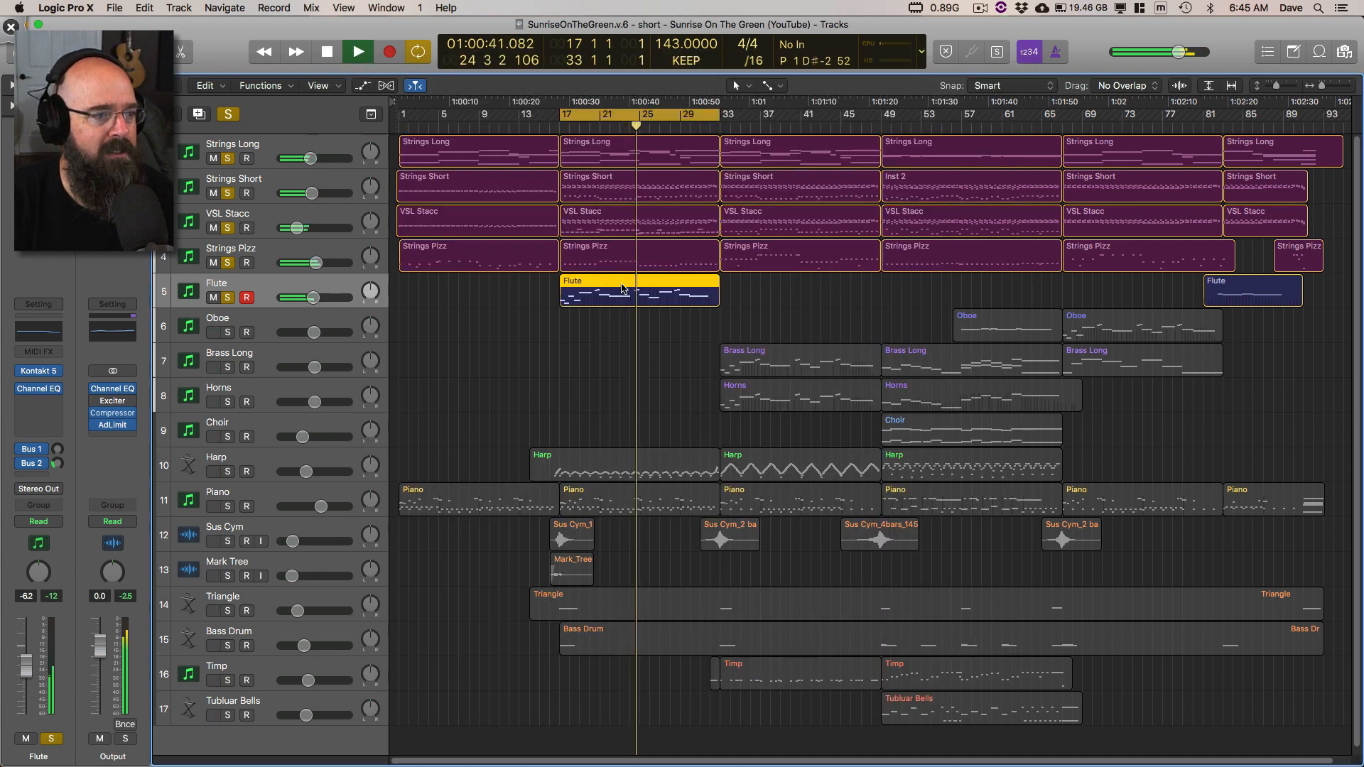
{"action": "key", "text": "p"}
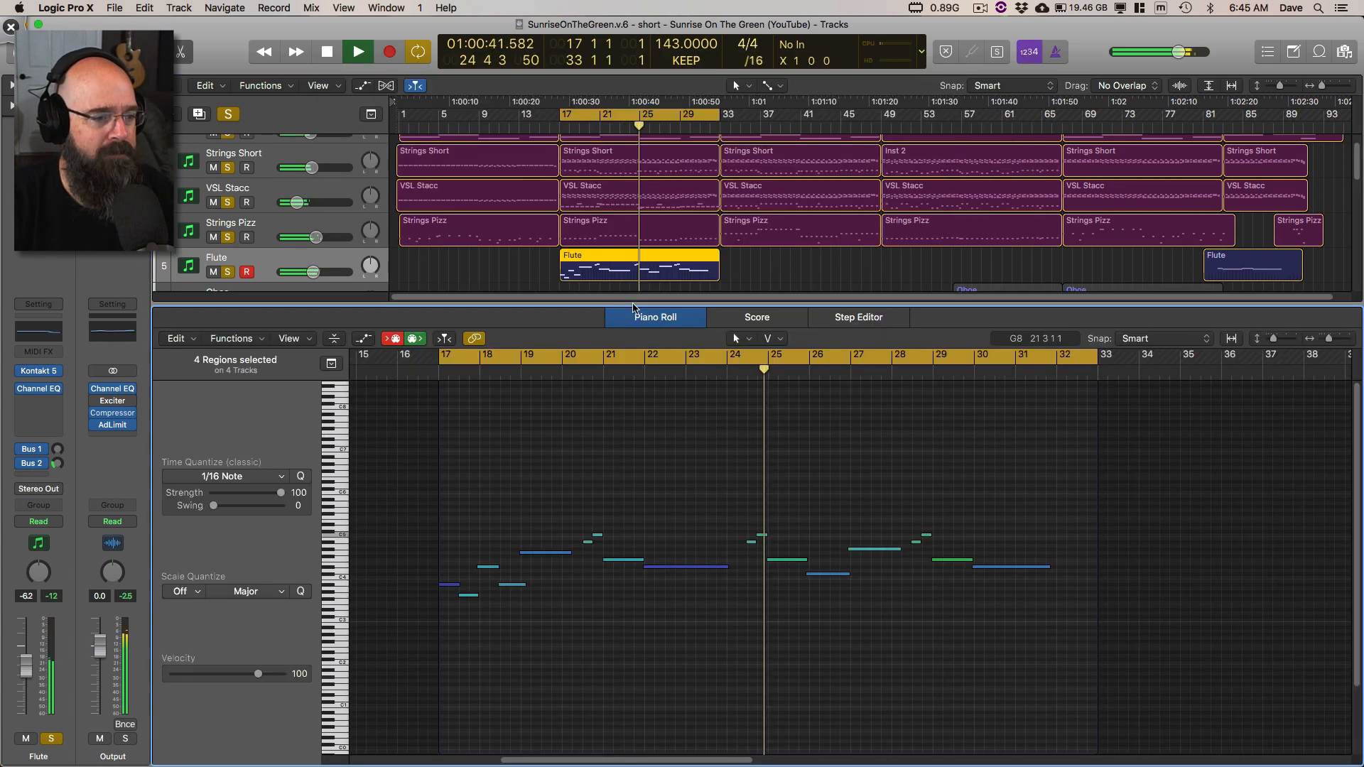
Step: Open the Piano Roll's automation lane and display the bar 17 Flute region's Ch. 1: Modulation data
{"action": "left_click", "coordinate": [365, 341]}
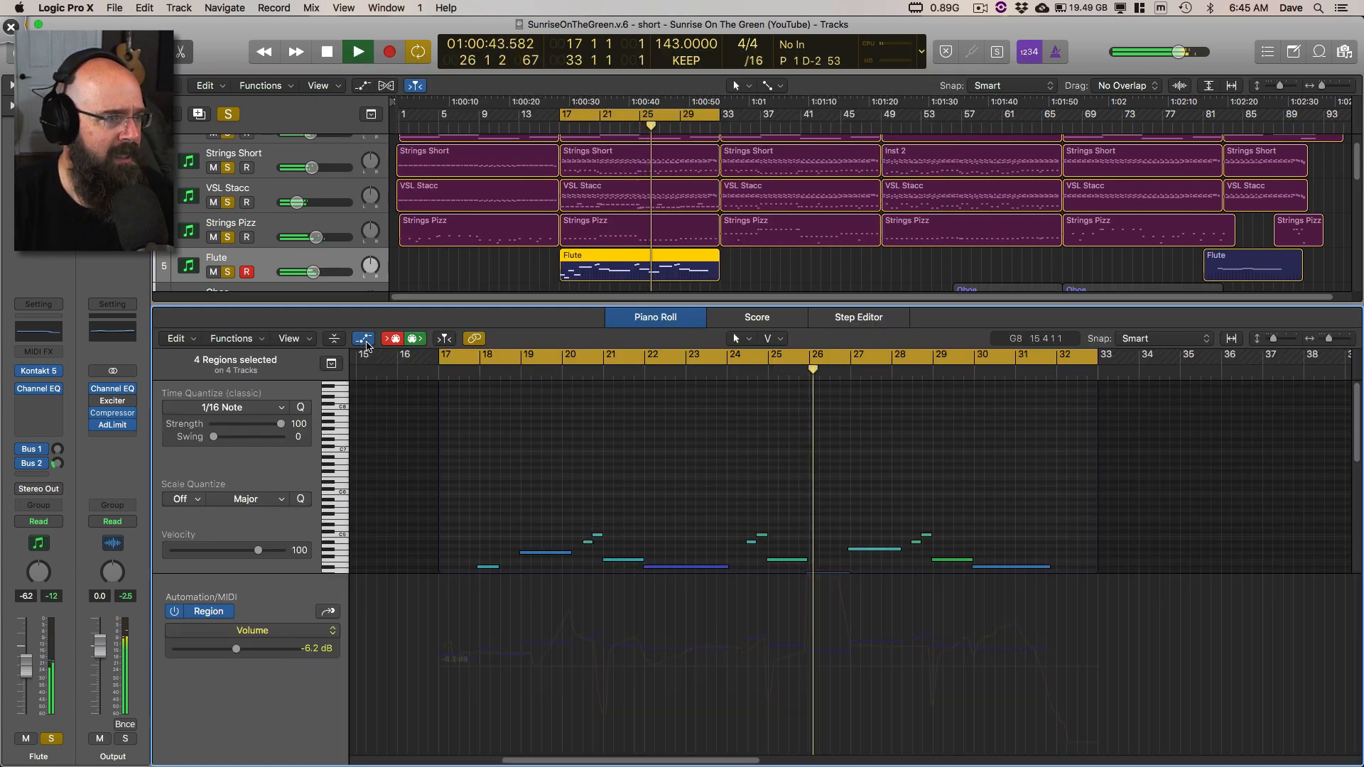
{"action": "left_click", "coordinate": [326, 632]}
{"action": "left_click", "coordinate": [373, 725]}
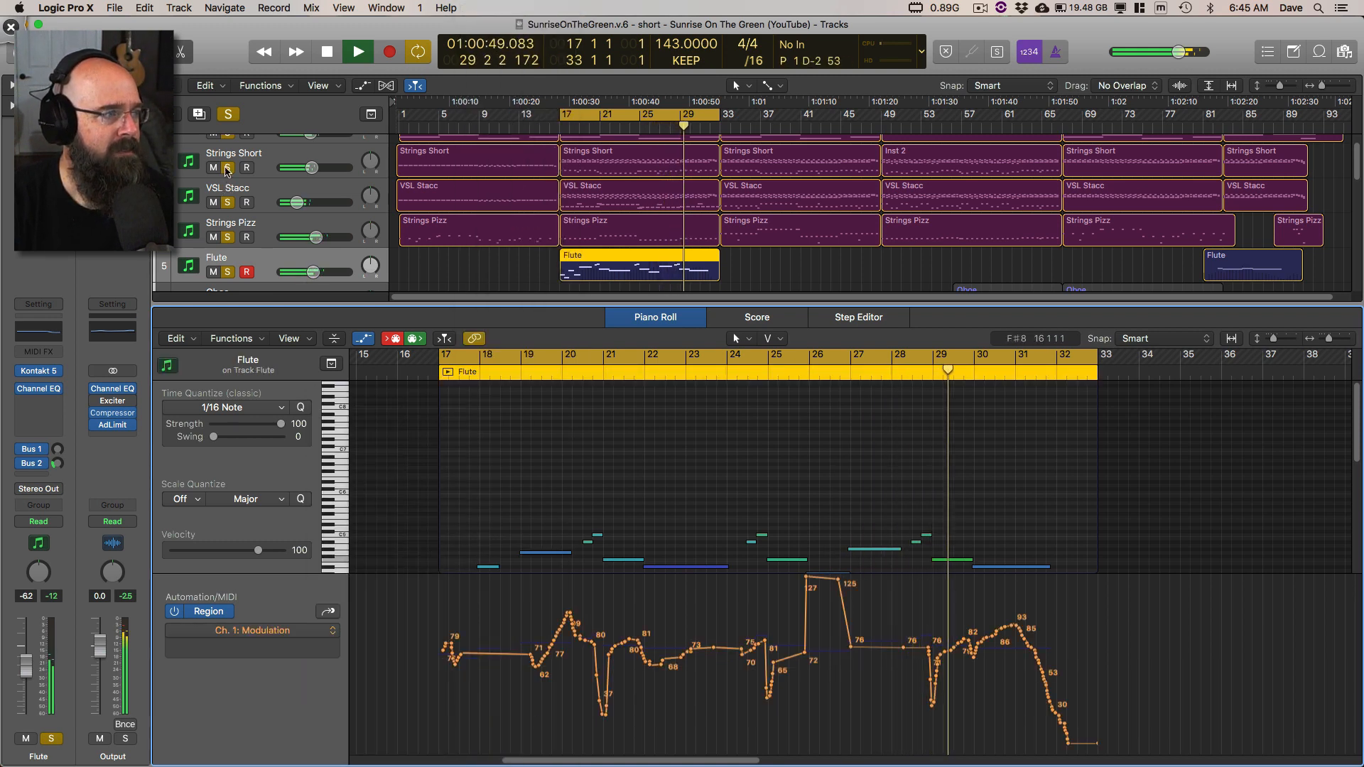
Step: Remove the four string tracks from the solo so the Flute plays alone, bringing its notes into view
{"action": "left_click_drag", "start_coordinate": [229, 238], "coordinate": [228, 168]}
{"action": "left_click", "coordinate": [227, 136]}
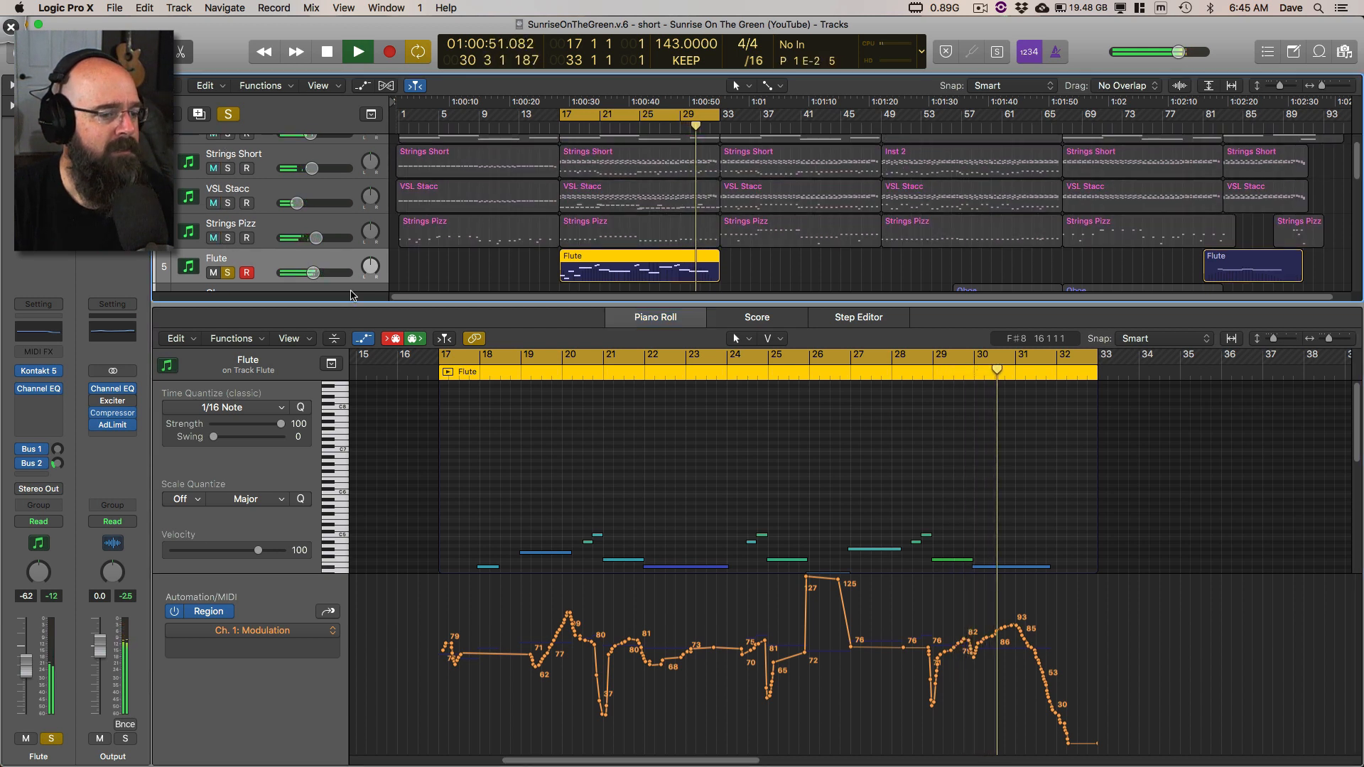
{"action": "scroll", "coordinate": [639, 476], "scroll_direction": "down", "scroll_amount": 3}
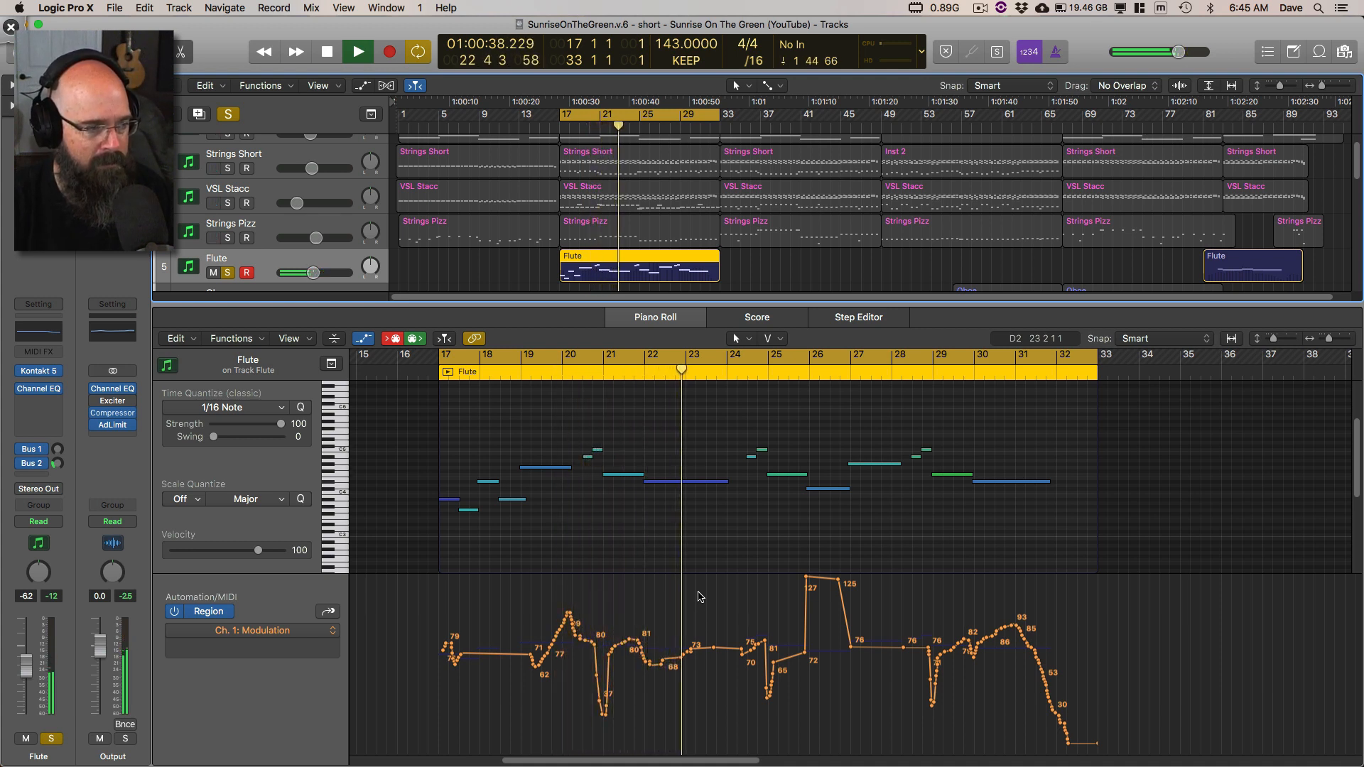
Step: Switch to Deskscribble, circle the modulation curve around bars 17–21 and bars 28–33 in green, and clear the marks
{"action": "key", "text": "ctrl+super+d"}
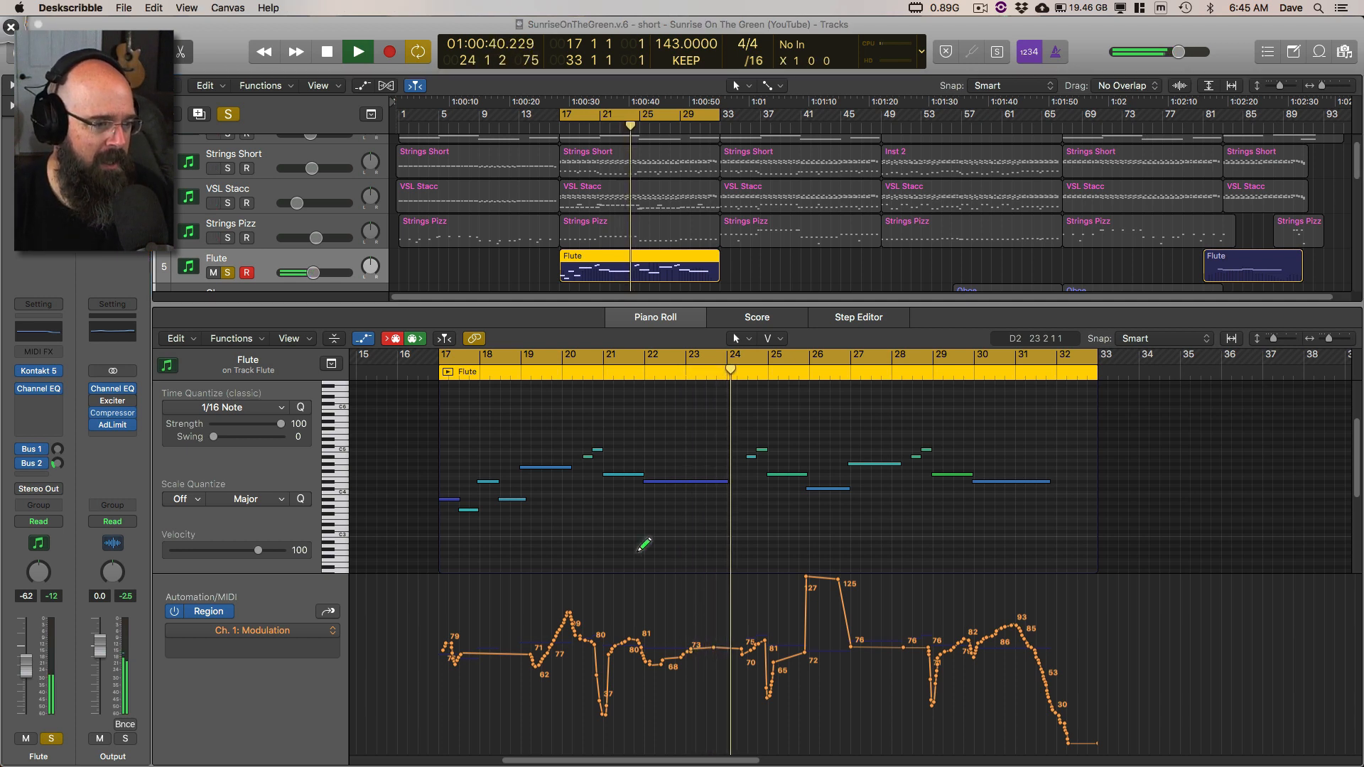
{"action": "mouse_move", "coordinate": [594, 599]}
{"action": "left_mouse_down"}
{"action": "mouse_move", "coordinate": [479, 713]}
{"action": "mouse_move", "coordinate": [529, 609]}
{"action": "left_mouse_up"}
{"action": "left_click_drag", "start_coordinate": [1024, 585], "coordinate": [988, 609]}
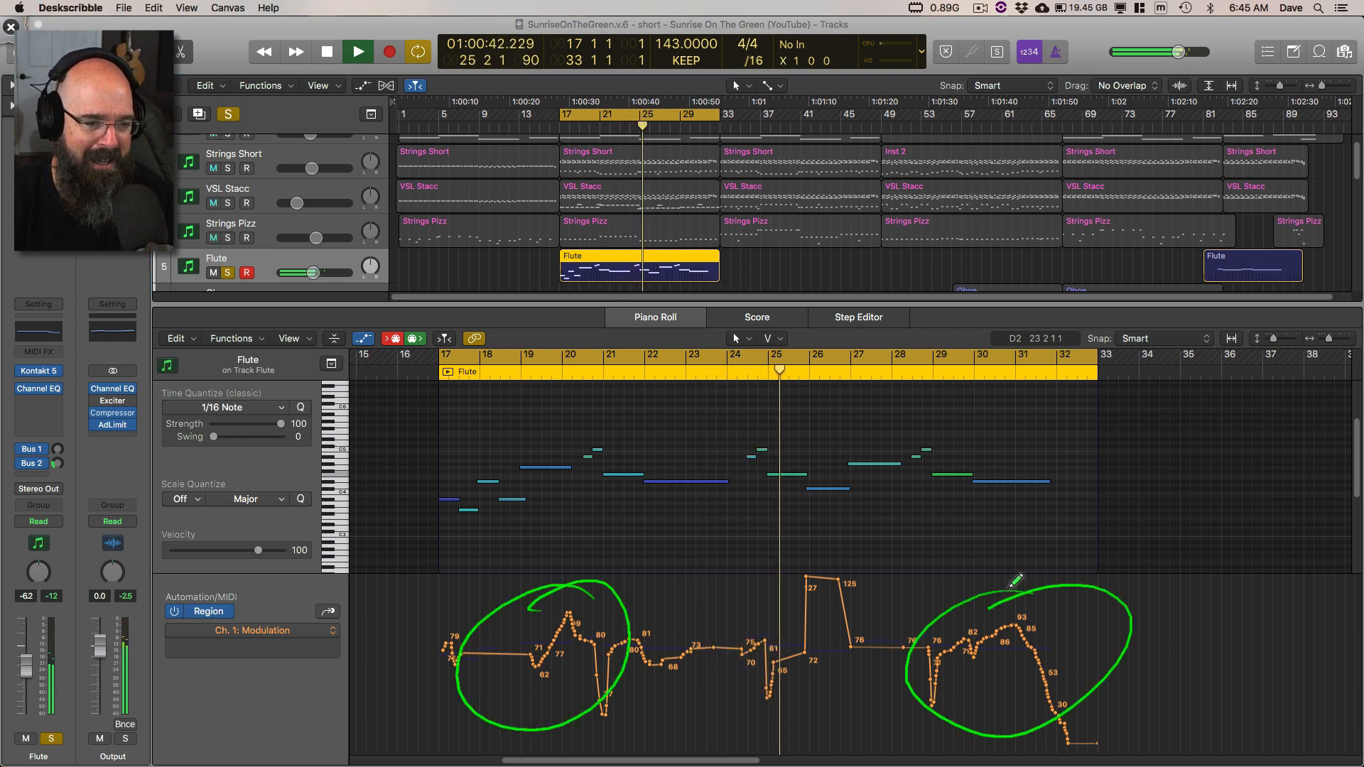
{"action": "key", "text": "ctrl+super+d"}
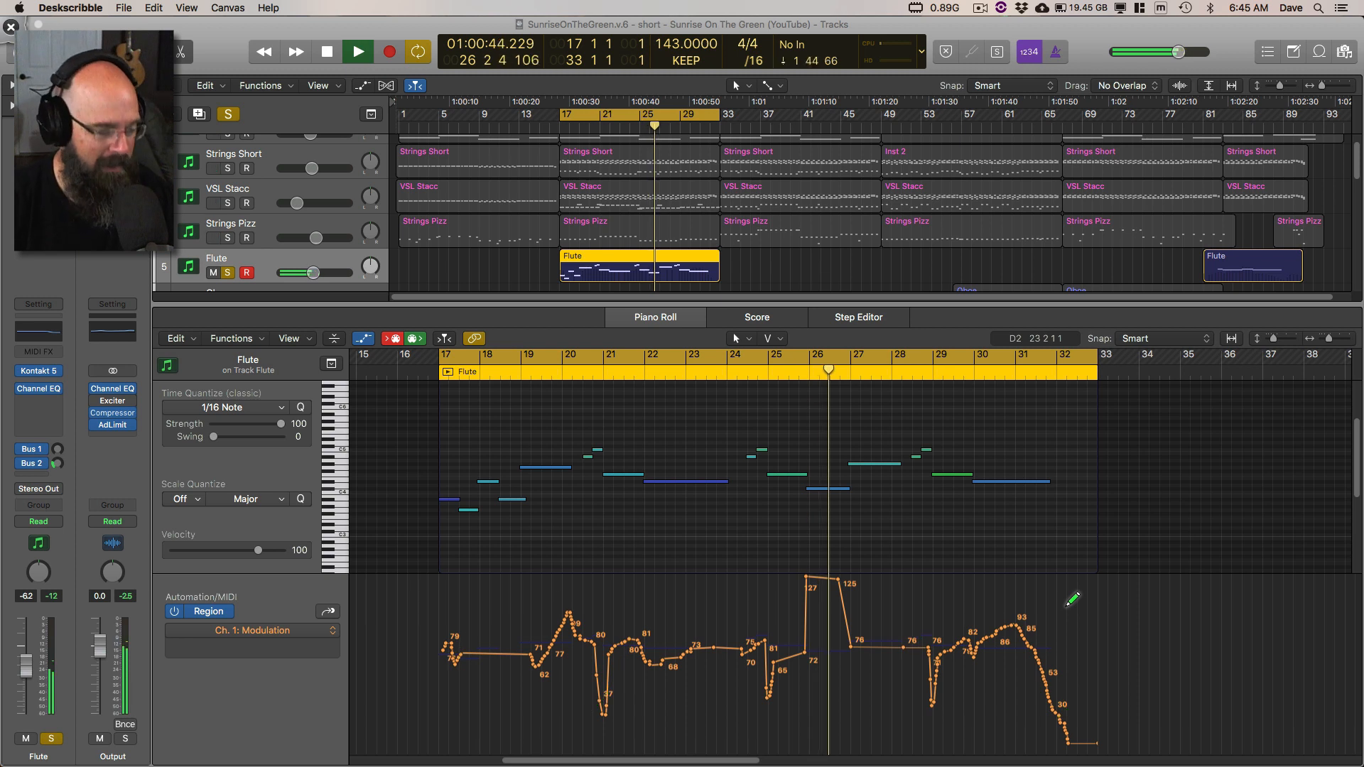
Step: Back in Logic Pro X, display the Flute region's Ch. 1: Pitch Bend data in the automation lane and stop playback
{"action": "left_click", "coordinate": [332, 631]}
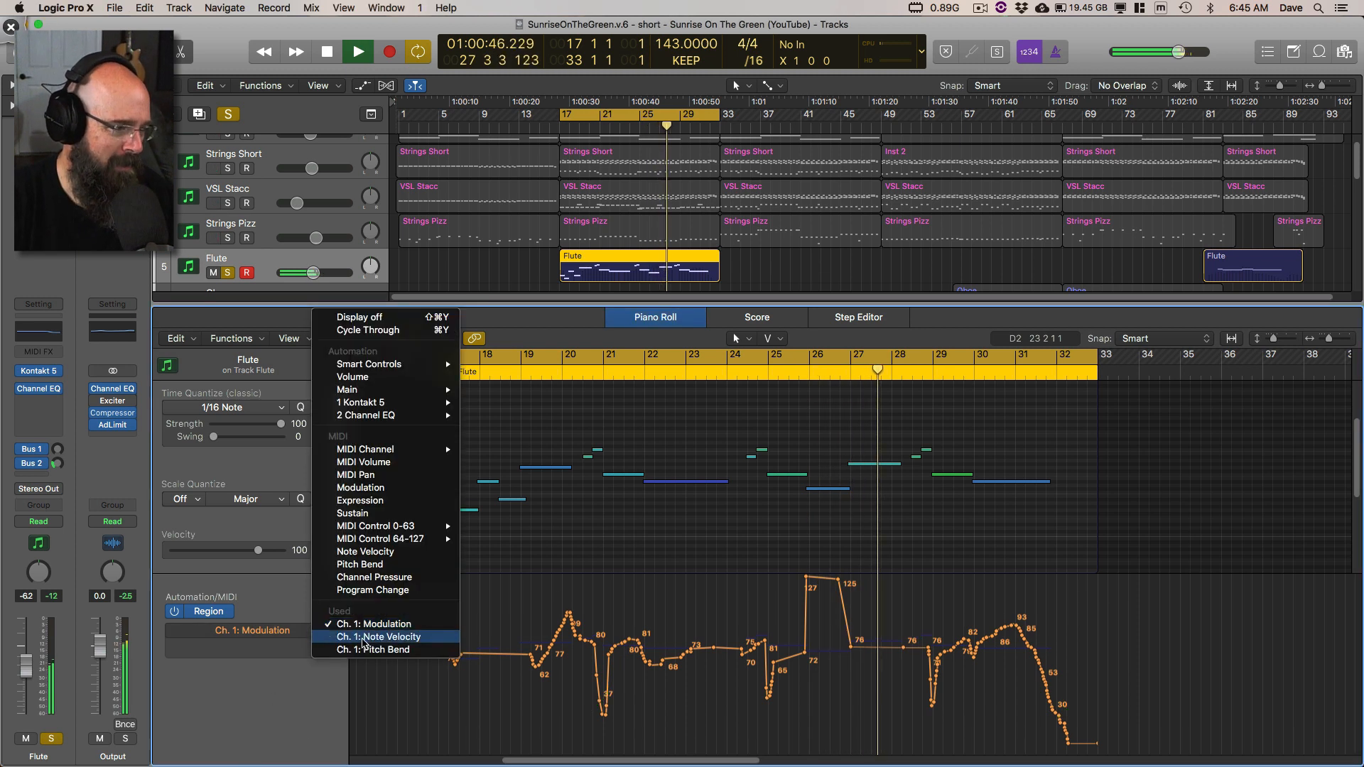
{"action": "left_click", "coordinate": [373, 649]}
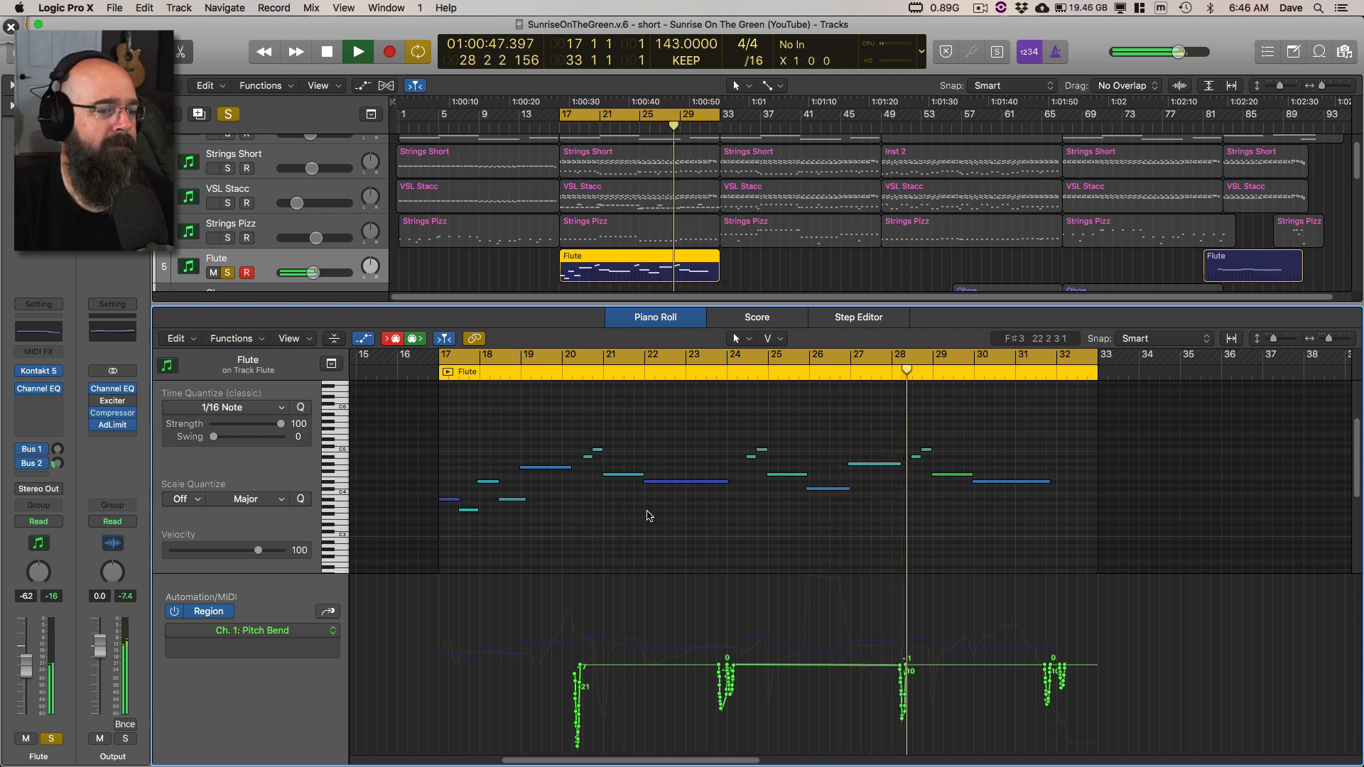
{"action": "scroll", "coordinate": [254, 135], "scroll_direction": "down", "scroll_amount": 3}
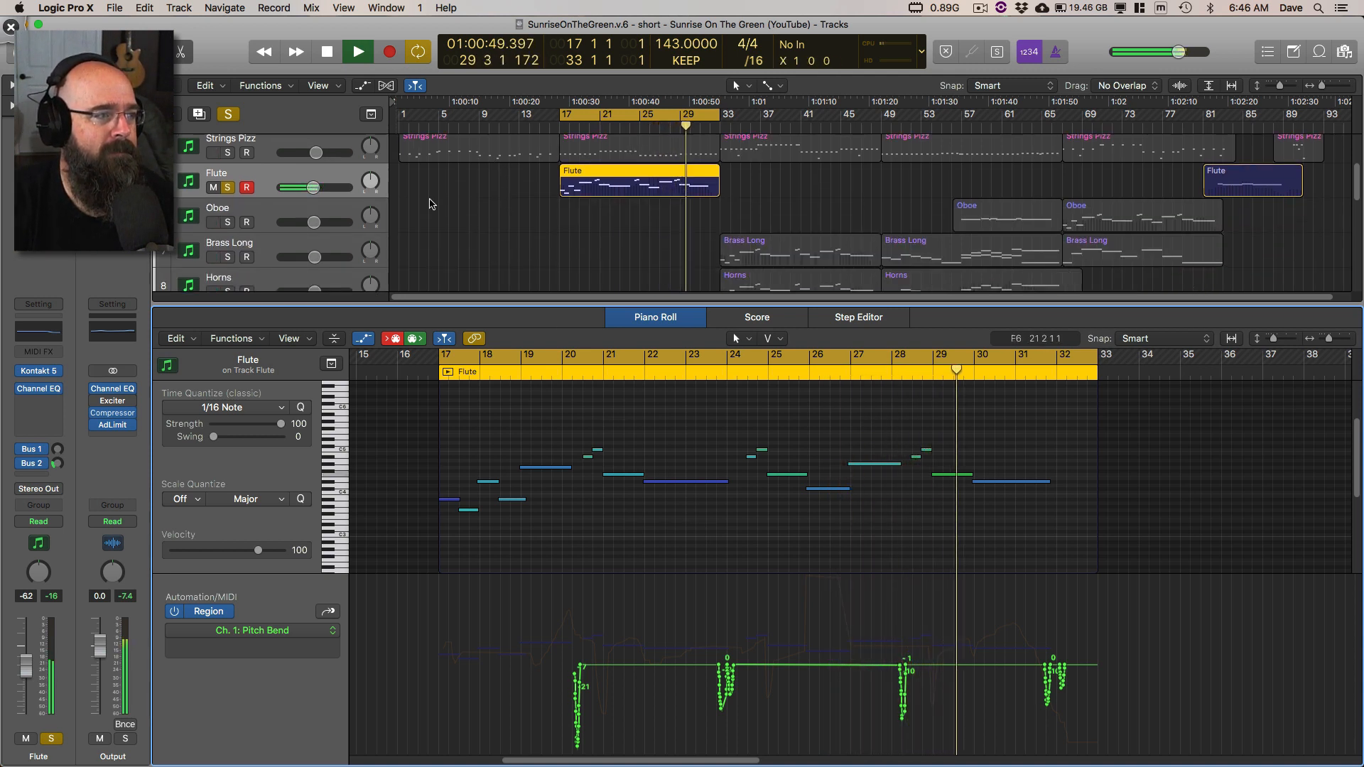
{"action": "key", "text": "space"}
Step: Turn off cycling and play the song from the beginning with the Piano track selected and soloed
{"action": "scroll", "coordinate": [487, 213], "scroll_direction": "down", "scroll_amount": 7}
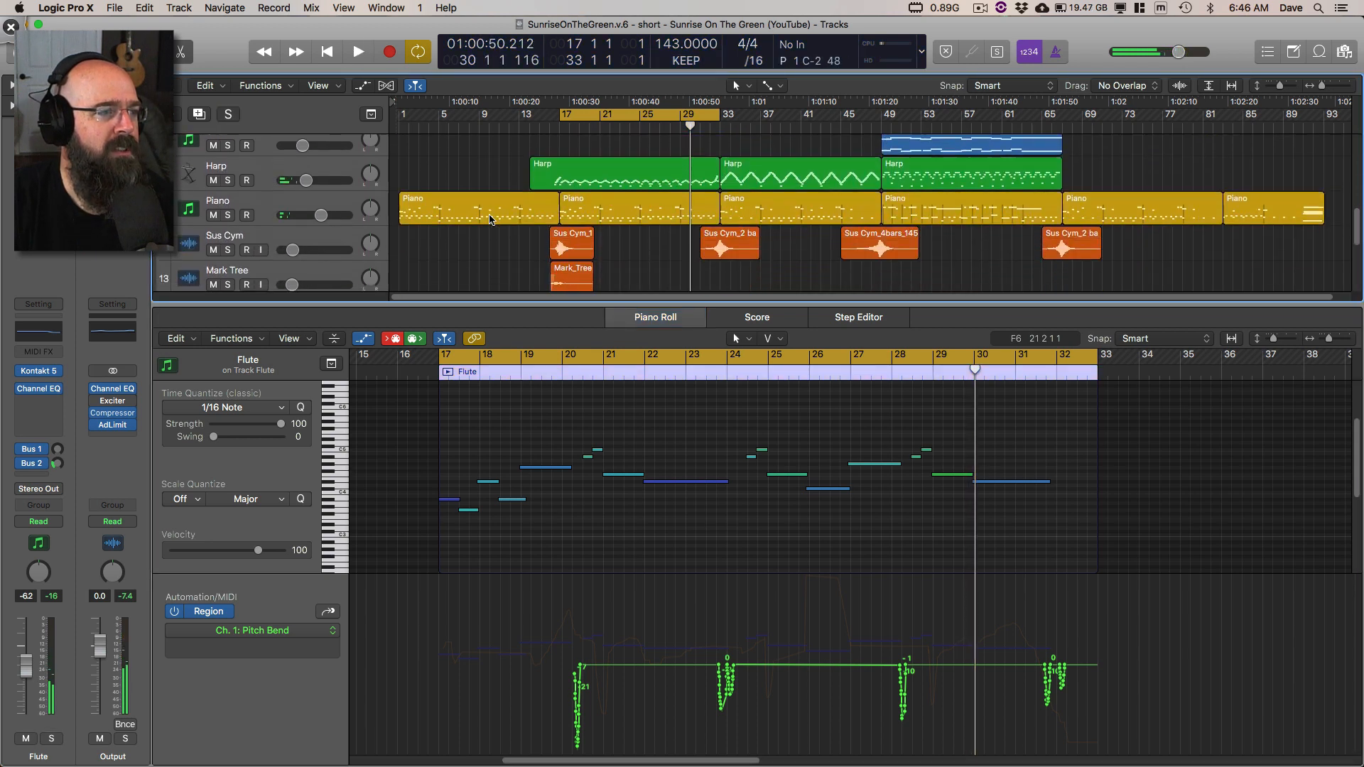
{"action": "left_click", "coordinate": [462, 172]}
{"action": "key", "text": "c"}
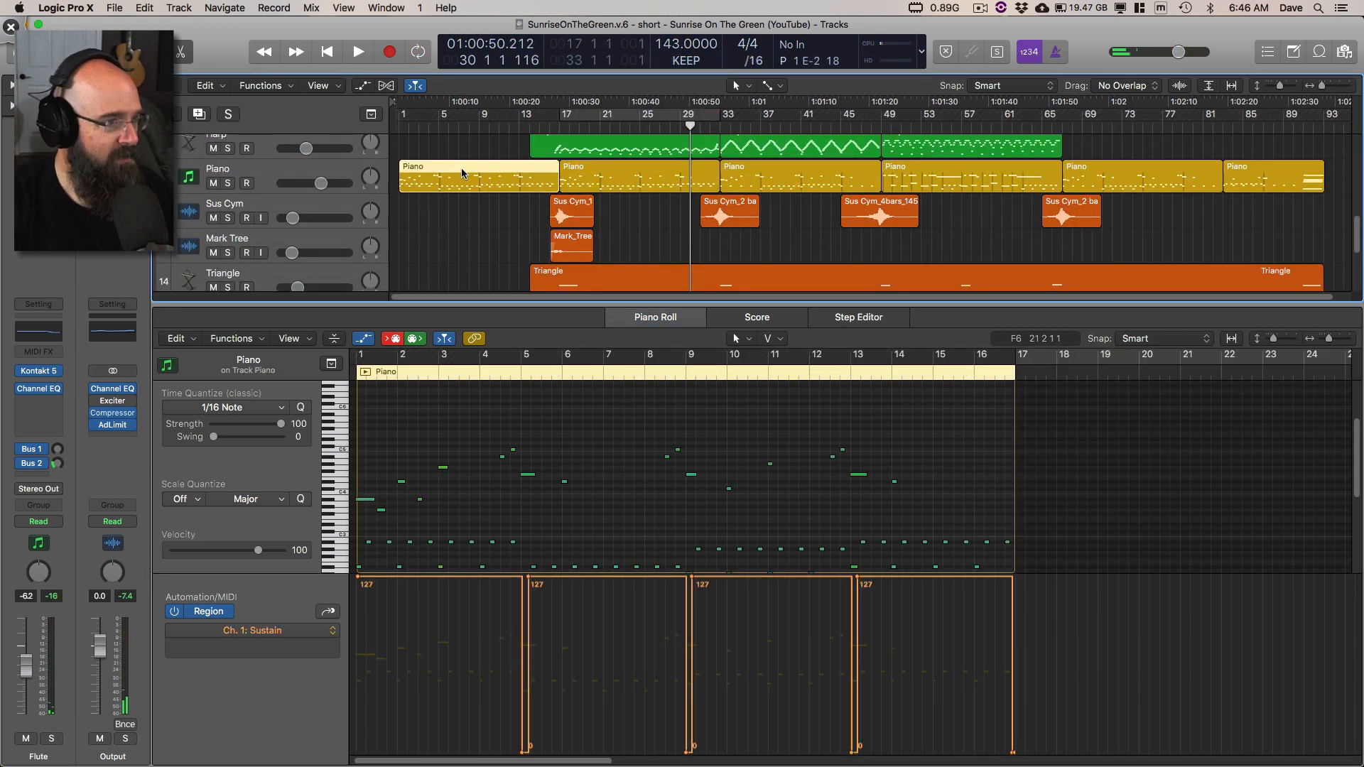
{"action": "key", "text": "Return"}
{"action": "key", "text": "space"}
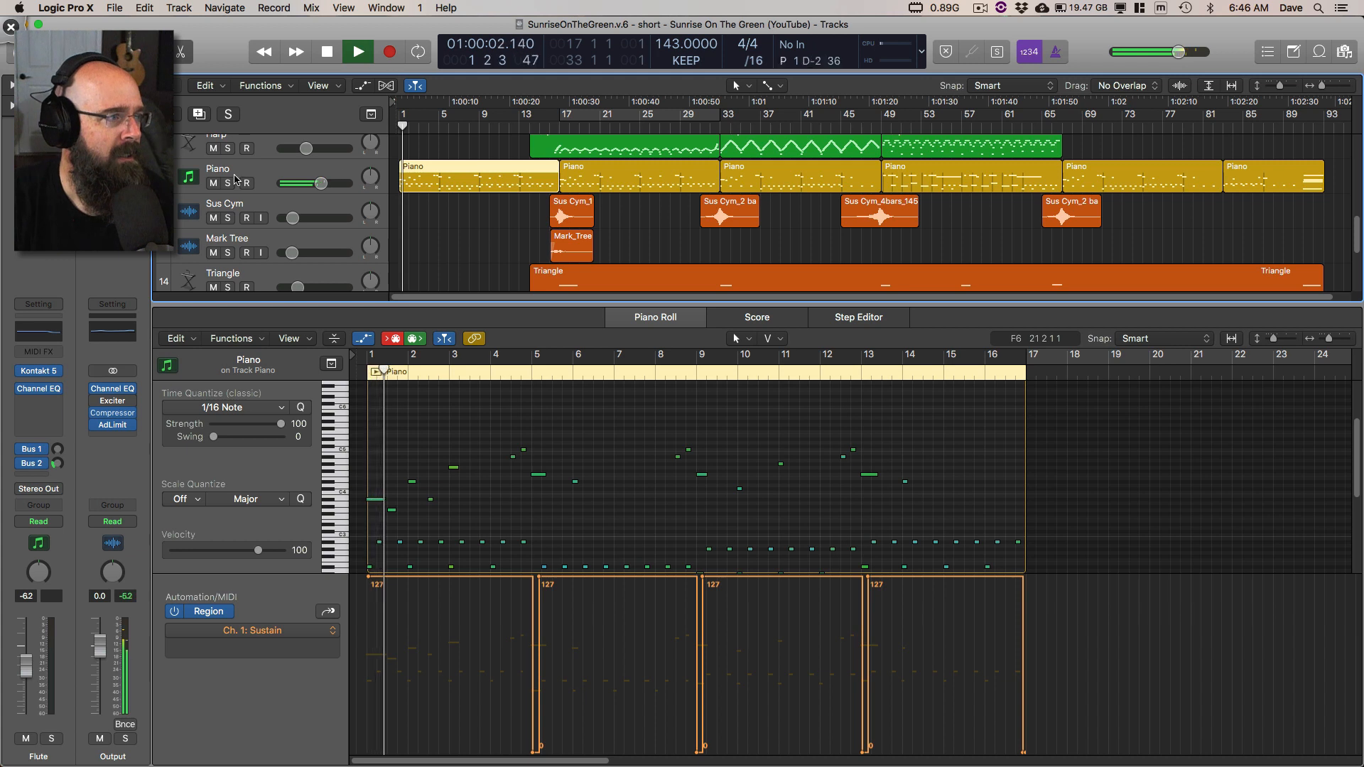
{"action": "key", "text": "s"}
{"action": "left_click", "coordinate": [279, 181]}
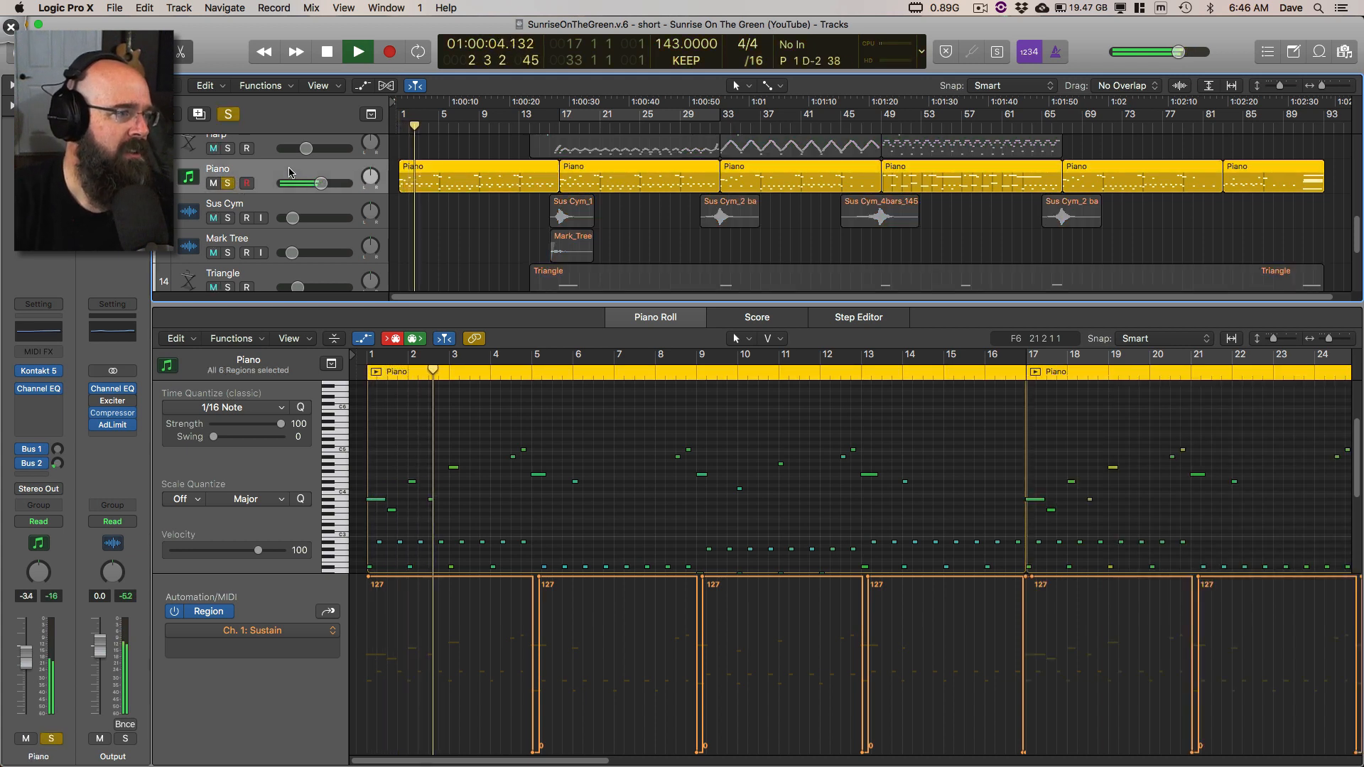
Step: View The Giant in the Piano's Kontakt 5 instrument, collapse the Lumina instrument list, and close the window
{"action": "left_click", "coordinate": [39, 371]}
{"action": "scroll", "coordinate": [92, 344], "scroll_direction": "down", "scroll_amount": 1}
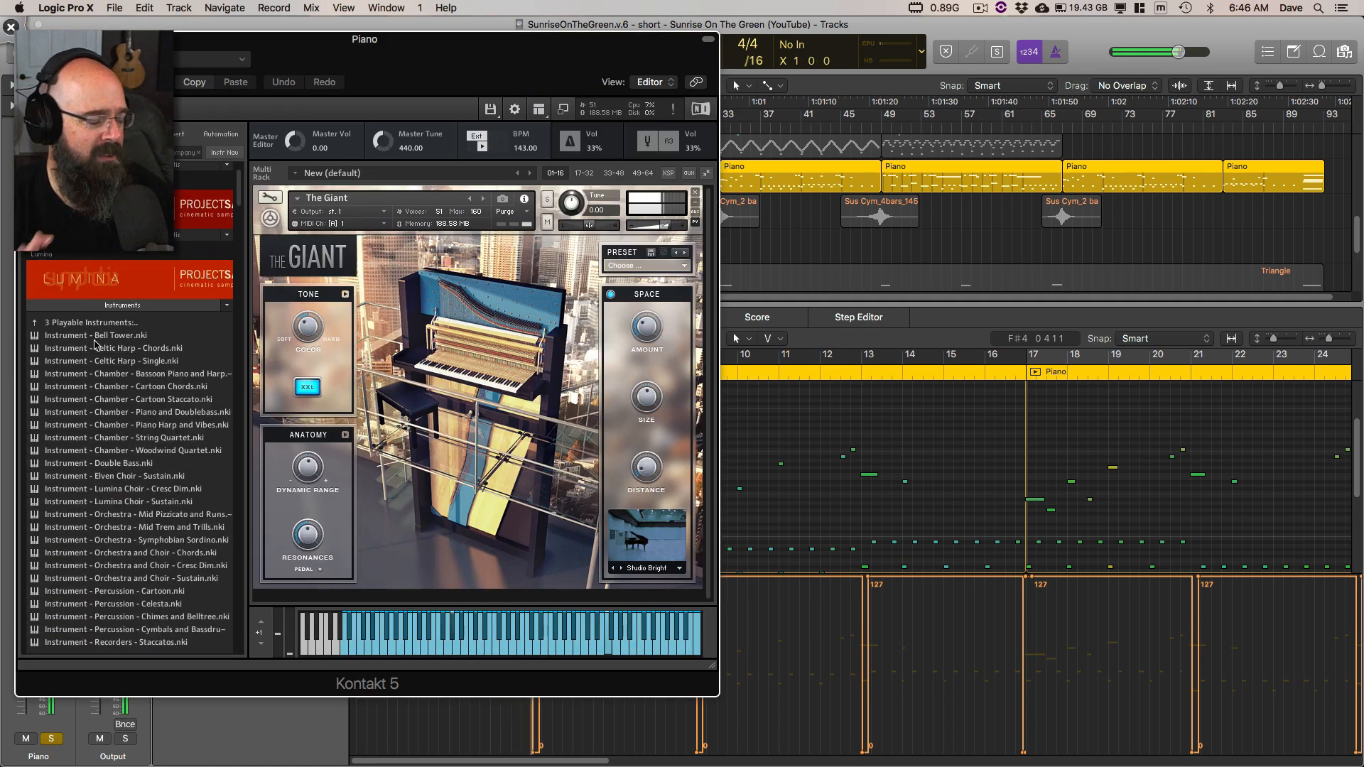
{"action": "left_click", "coordinate": [101, 307]}
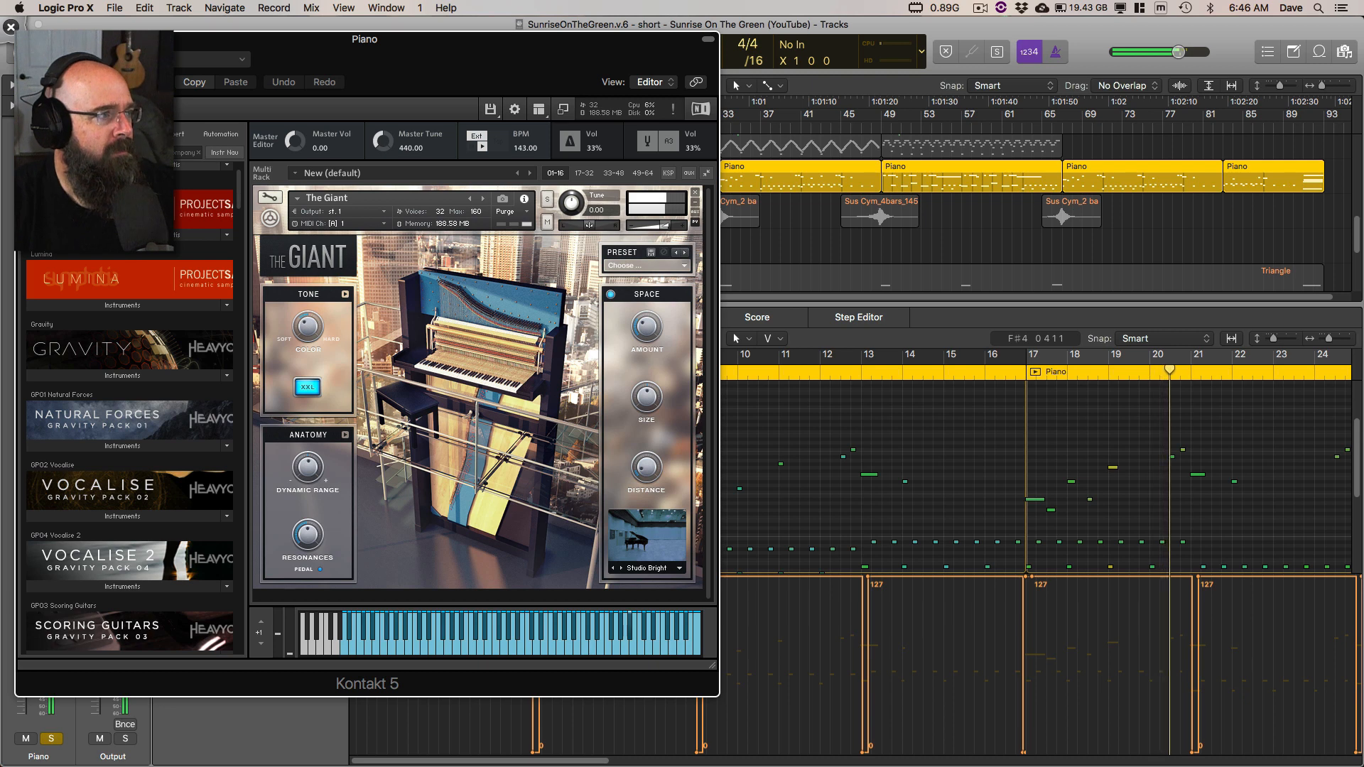
{"action": "left_click_drag", "start_coordinate": [214, 40], "coordinate": [346, 71]}
{"action": "key", "text": "super+w"}
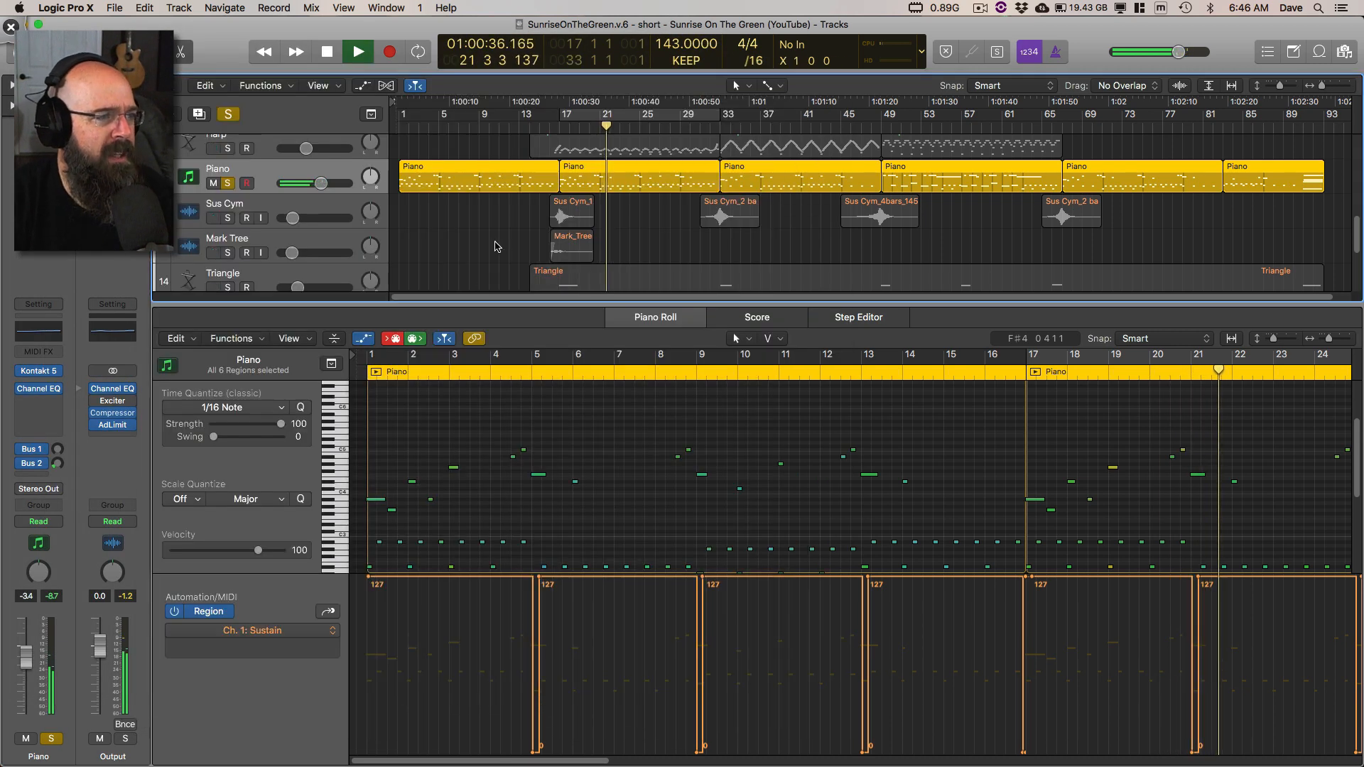
Step: Stop the Piano, return to the start of the song, and restart playback
{"action": "key", "text": "space"}
{"action": "key", "text": "Return"}
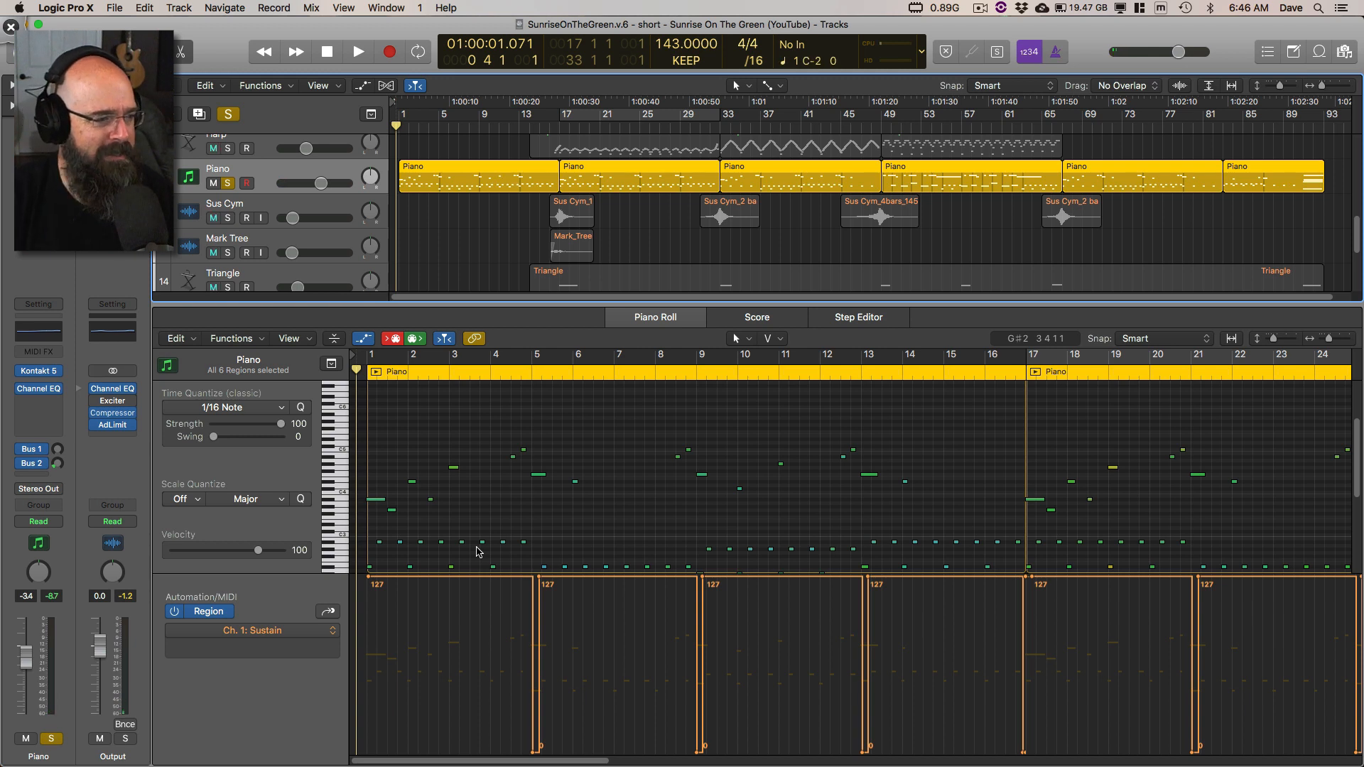
{"action": "key", "text": "super+Tab"}
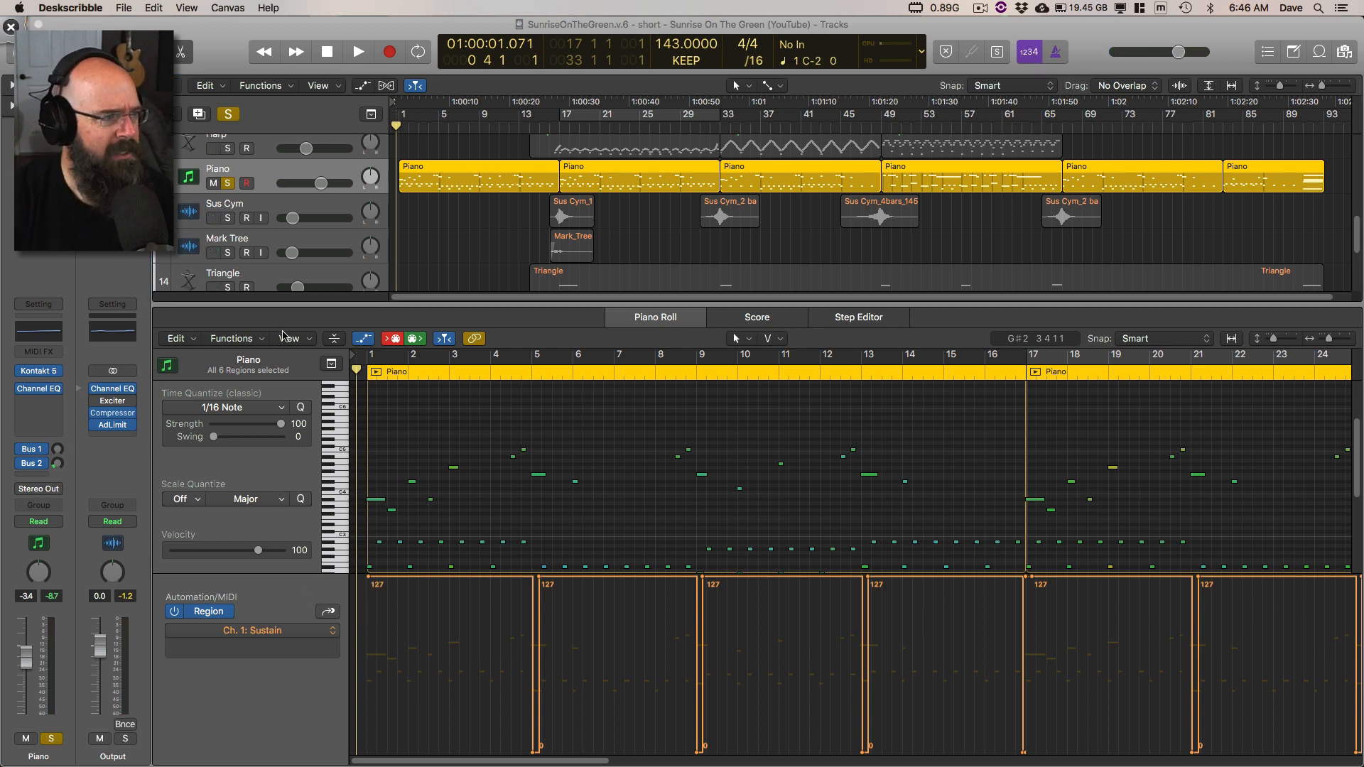
{"action": "key", "text": "super+Tab"}
{"action": "key", "text": "space"}
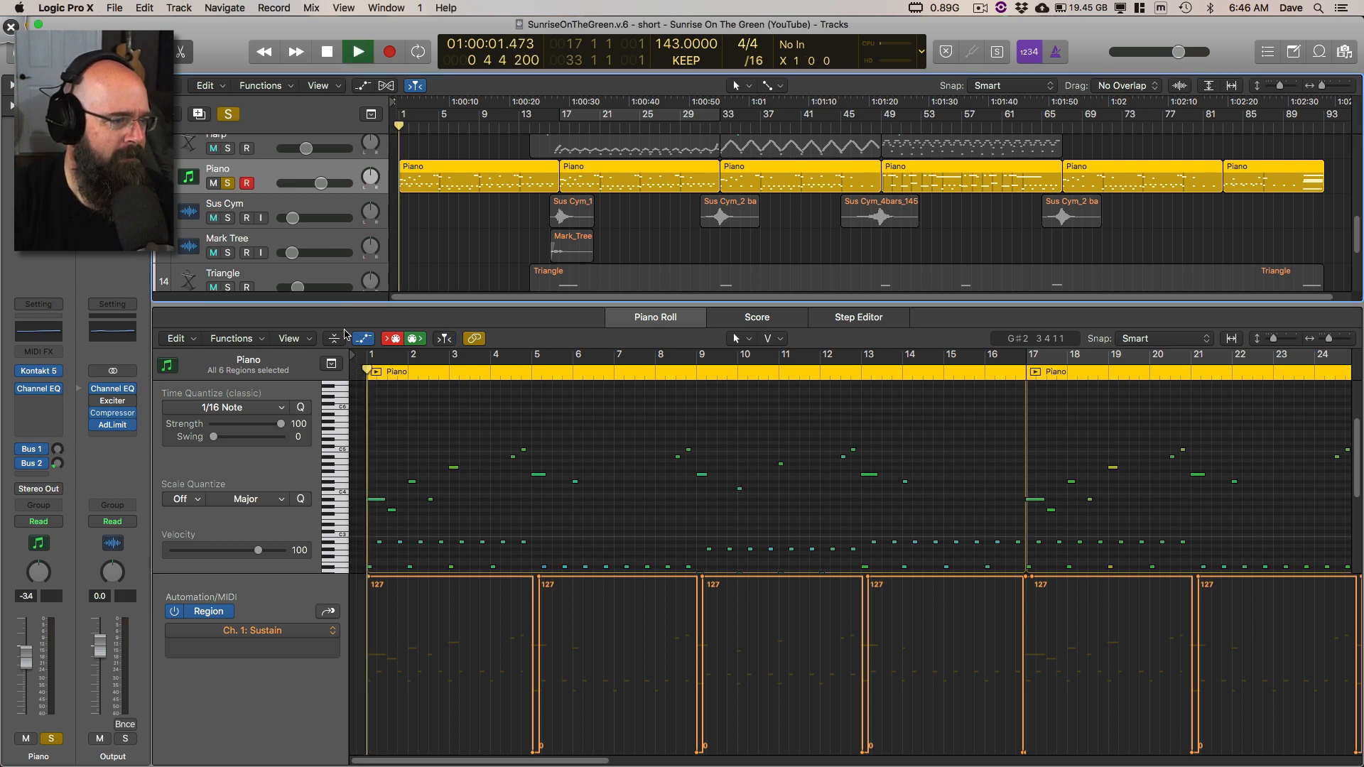
Step: Lower the Piano's first sustain value at bar 1 to 0, listen to the opening bars without pedal, and undo the edit
{"action": "left_click", "coordinate": [370, 583]}
{"action": "left_click_drag", "start_coordinate": [369, 577], "coordinate": [369, 752]}
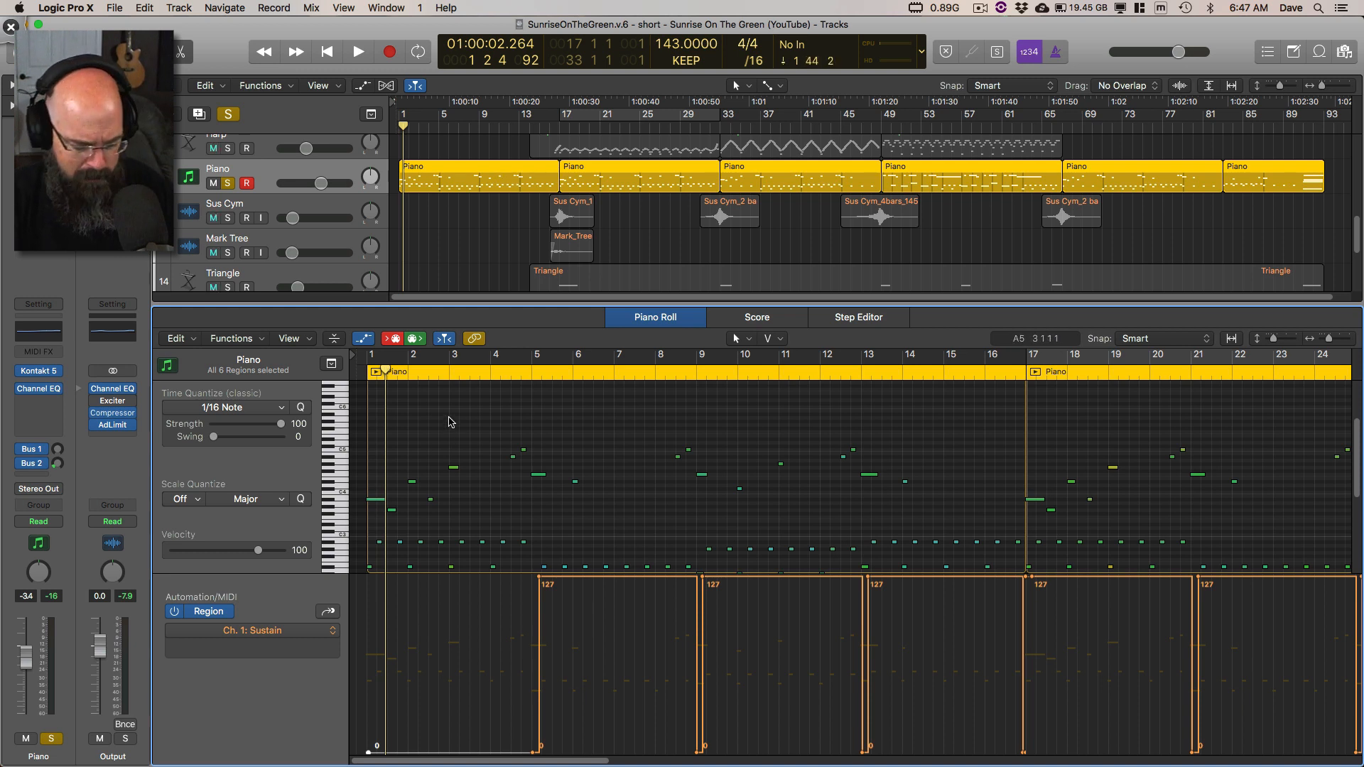
{"action": "key", "text": "space"}
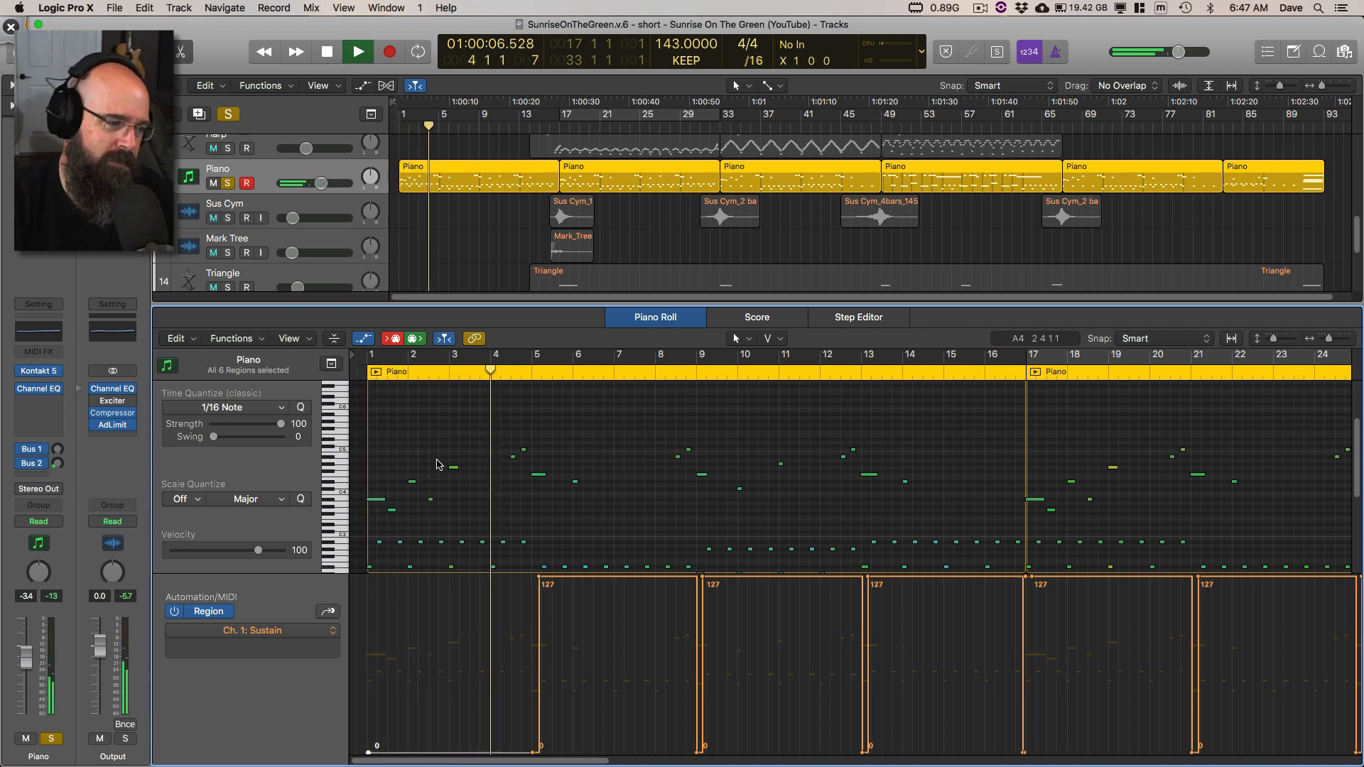
{"action": "key", "text": "space"}
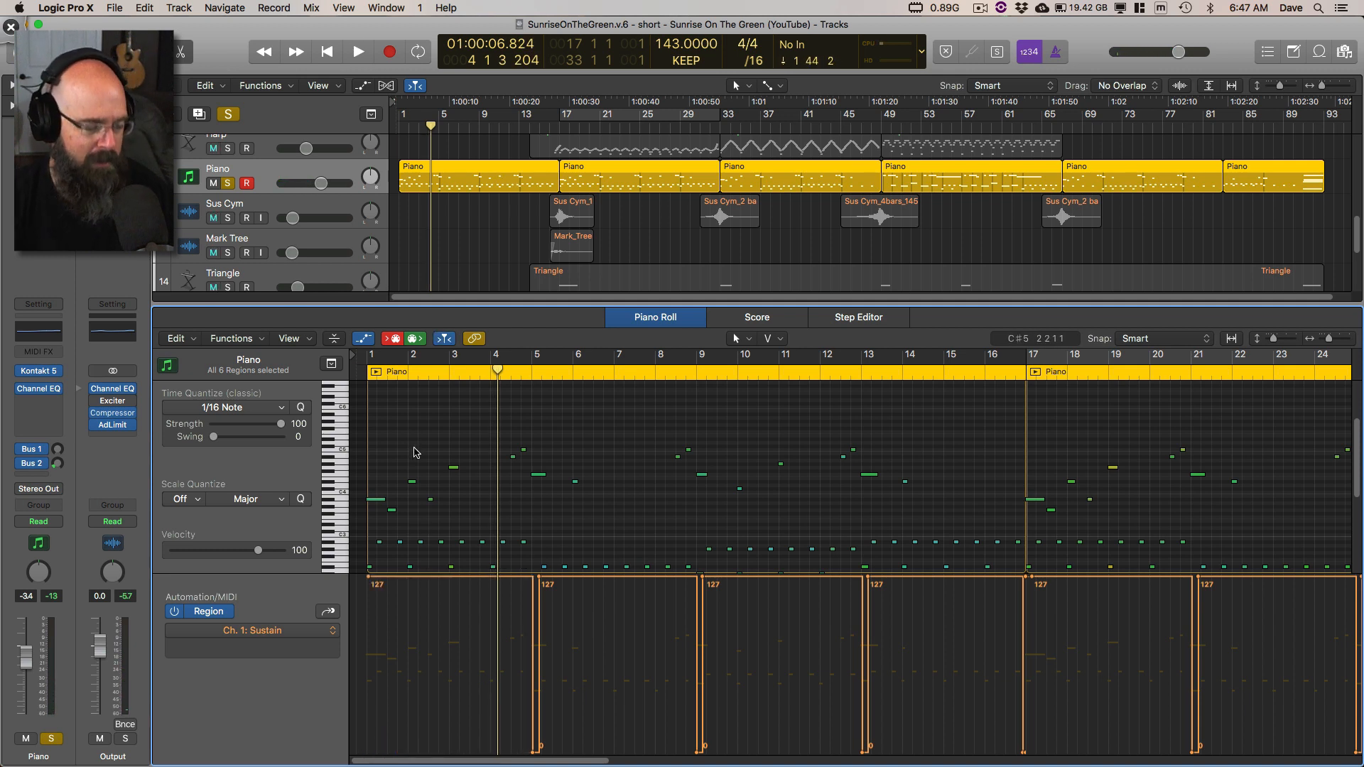
Step: Replay the Piano's opening bars with sustain and bring its lower accompaniment notes into view
{"action": "key", "text": "Return"}
{"action": "key", "text": "space"}
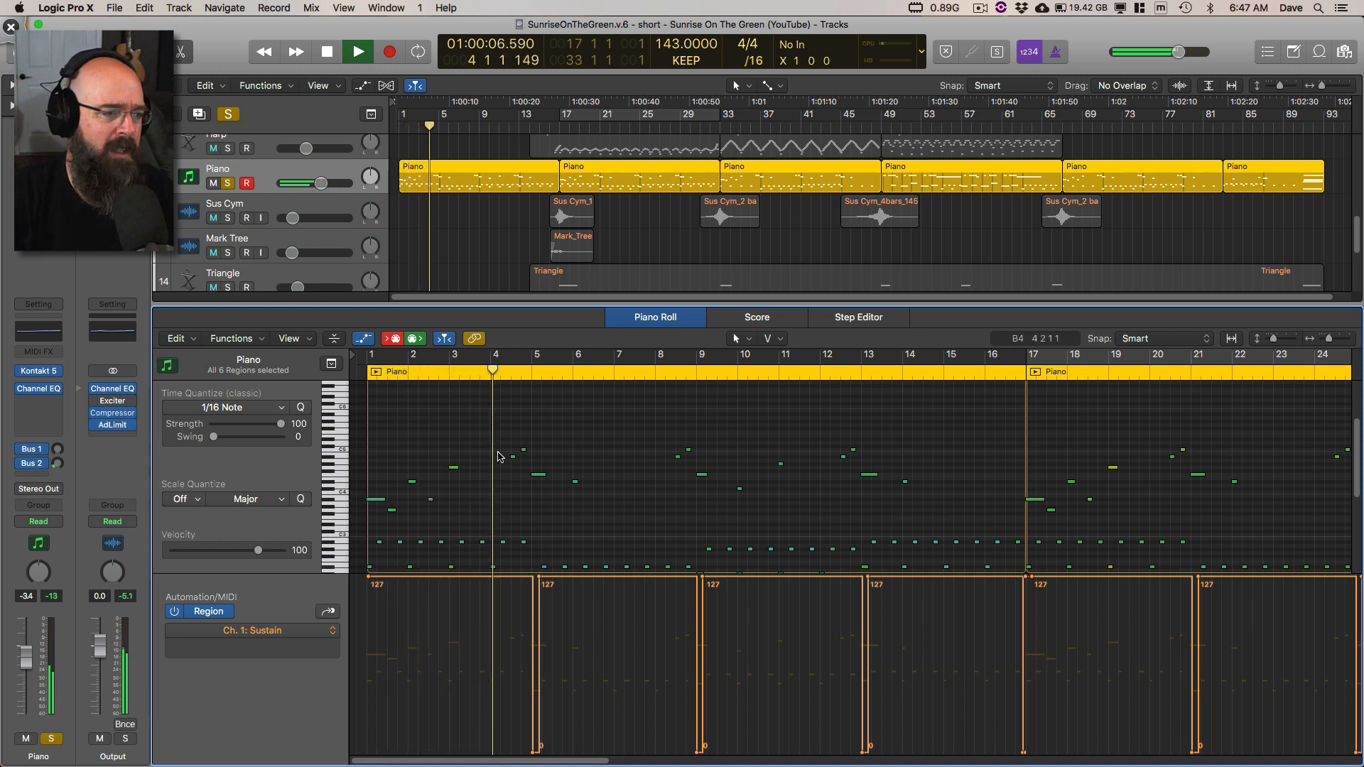
{"action": "scroll", "coordinate": [503, 474], "scroll_direction": "down", "scroll_amount": 3}
{"action": "scroll", "coordinate": [503, 474], "scroll_direction": "down", "scroll_amount": 1}
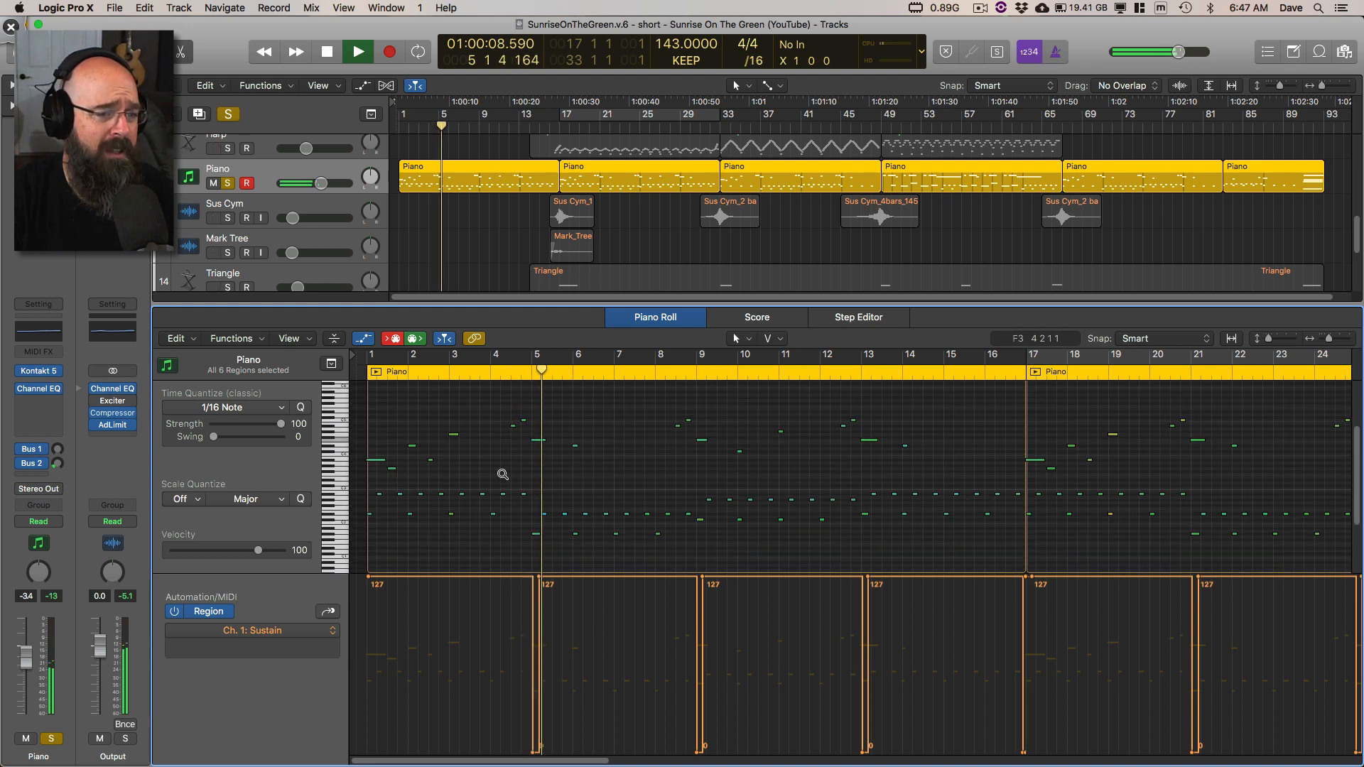
{"action": "key", "text": "space"}
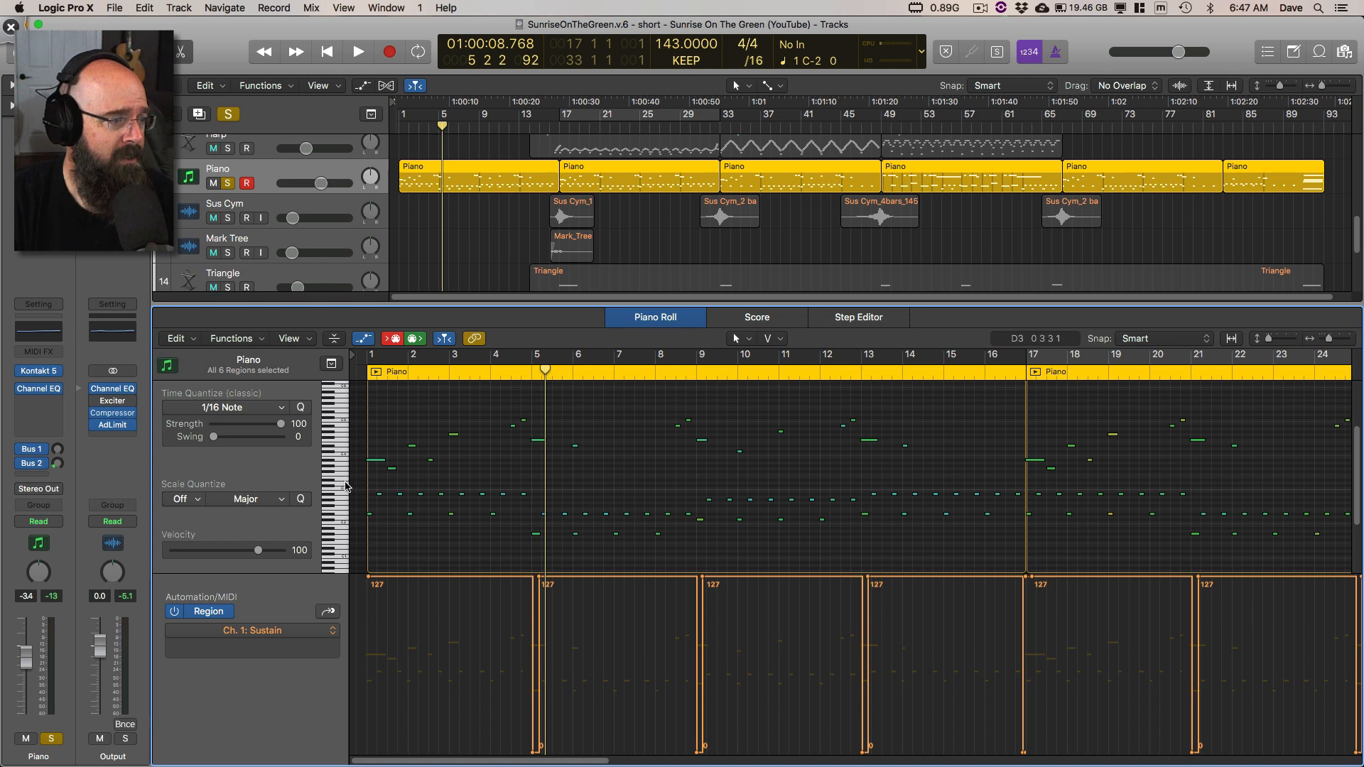
Step: Mute the upper melody notes in all Piano regions and play the lower accompaniment alone from the beginning
{"action": "left_click_drag", "start_coordinate": [345, 498], "coordinate": [336, 537]}
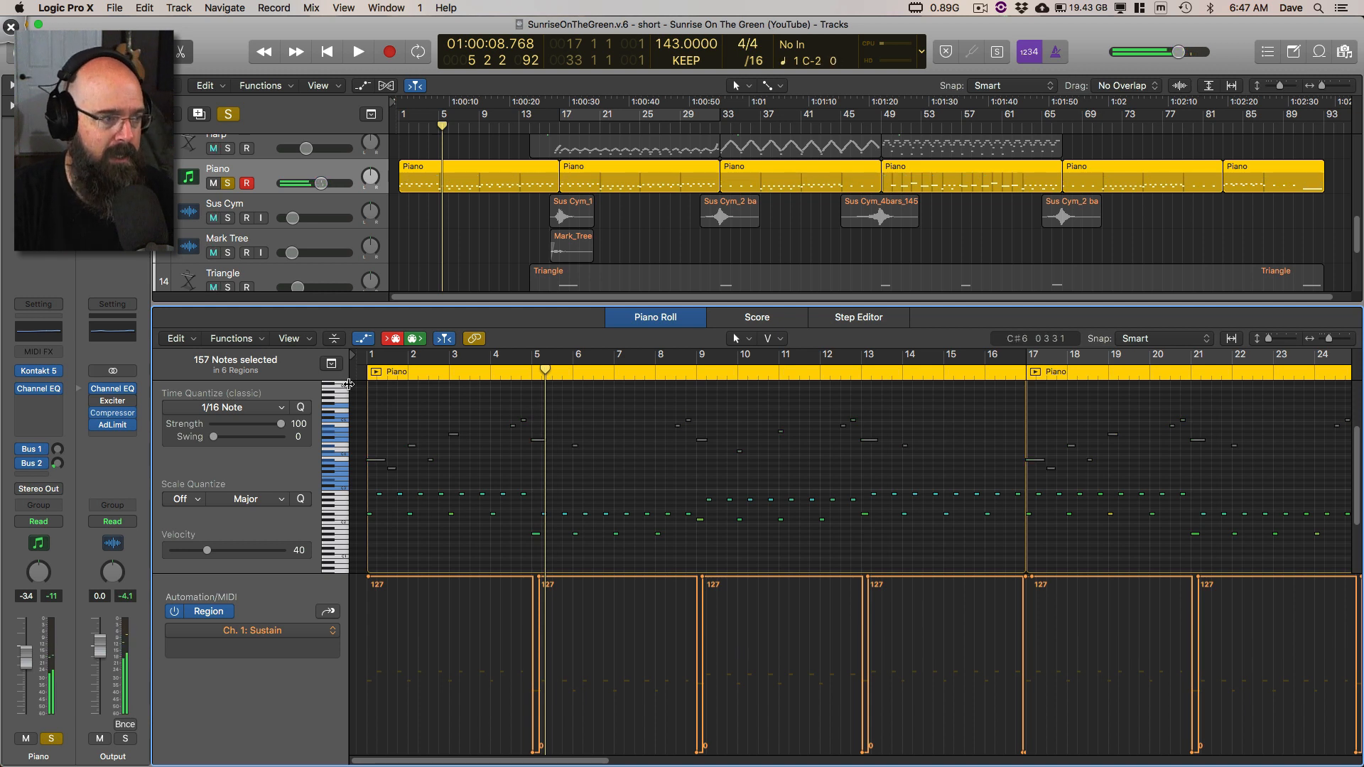
{"action": "key", "text": "Return"}
{"action": "key", "text": "space"}
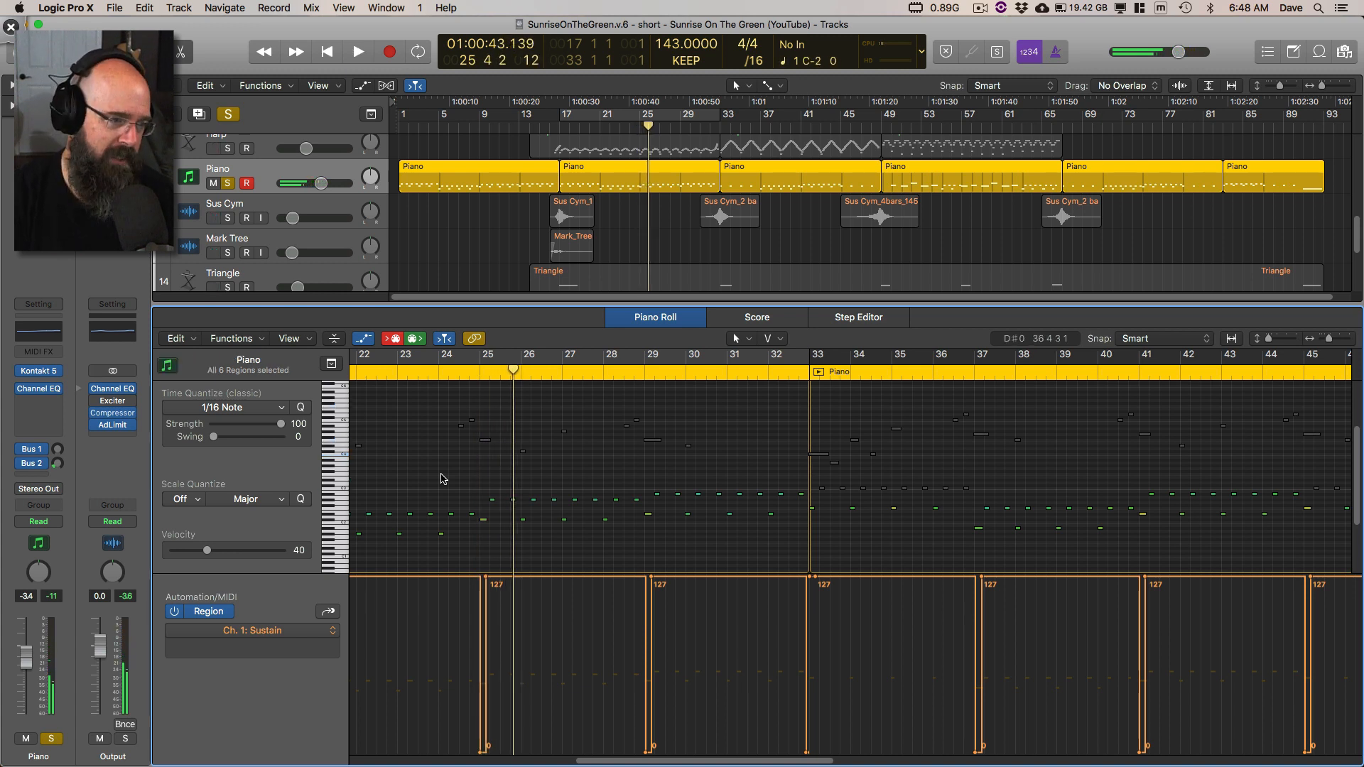
{"action": "key", "text": "space"}
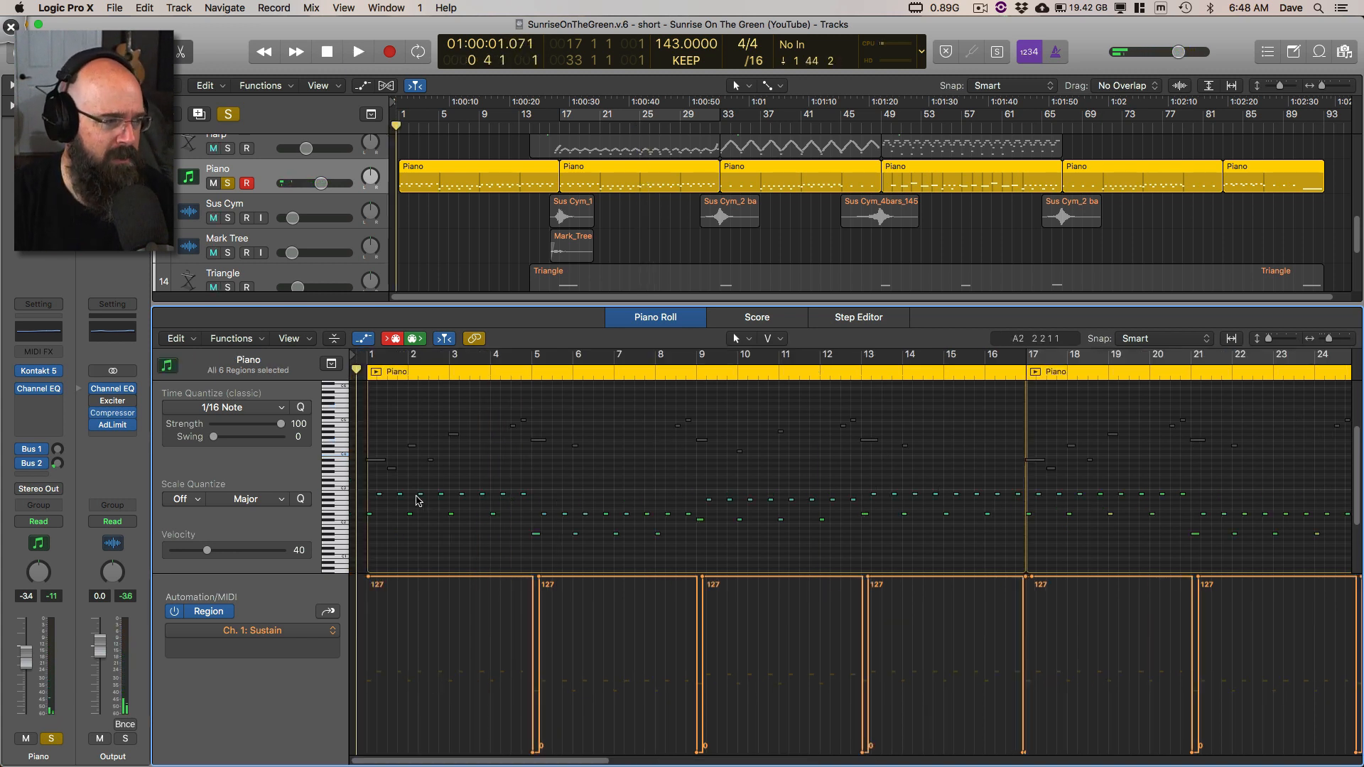
Step: Swap the muting to the Piano's lower accompaniment notes and play the melody alone from the beginning
{"action": "key", "text": "super+a"}
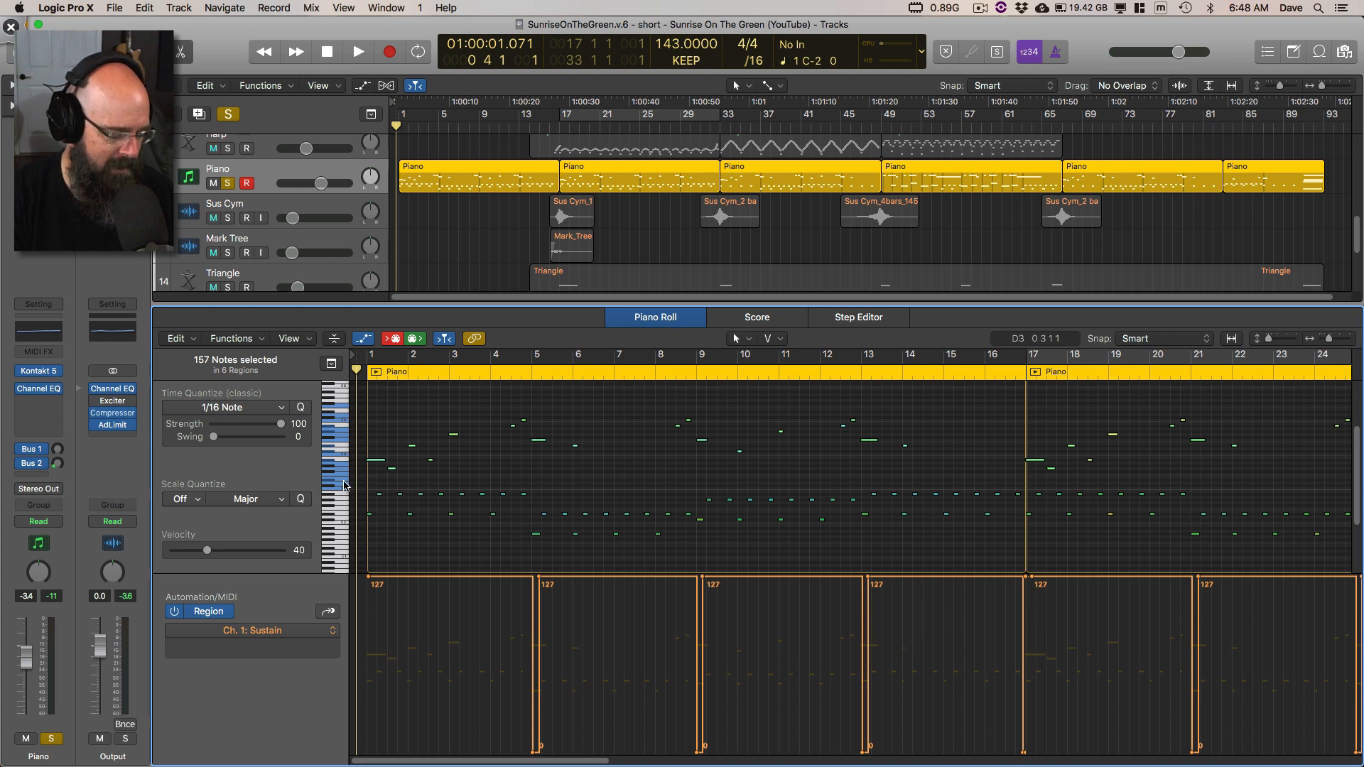
{"action": "left_click", "coordinate": [345, 507]}
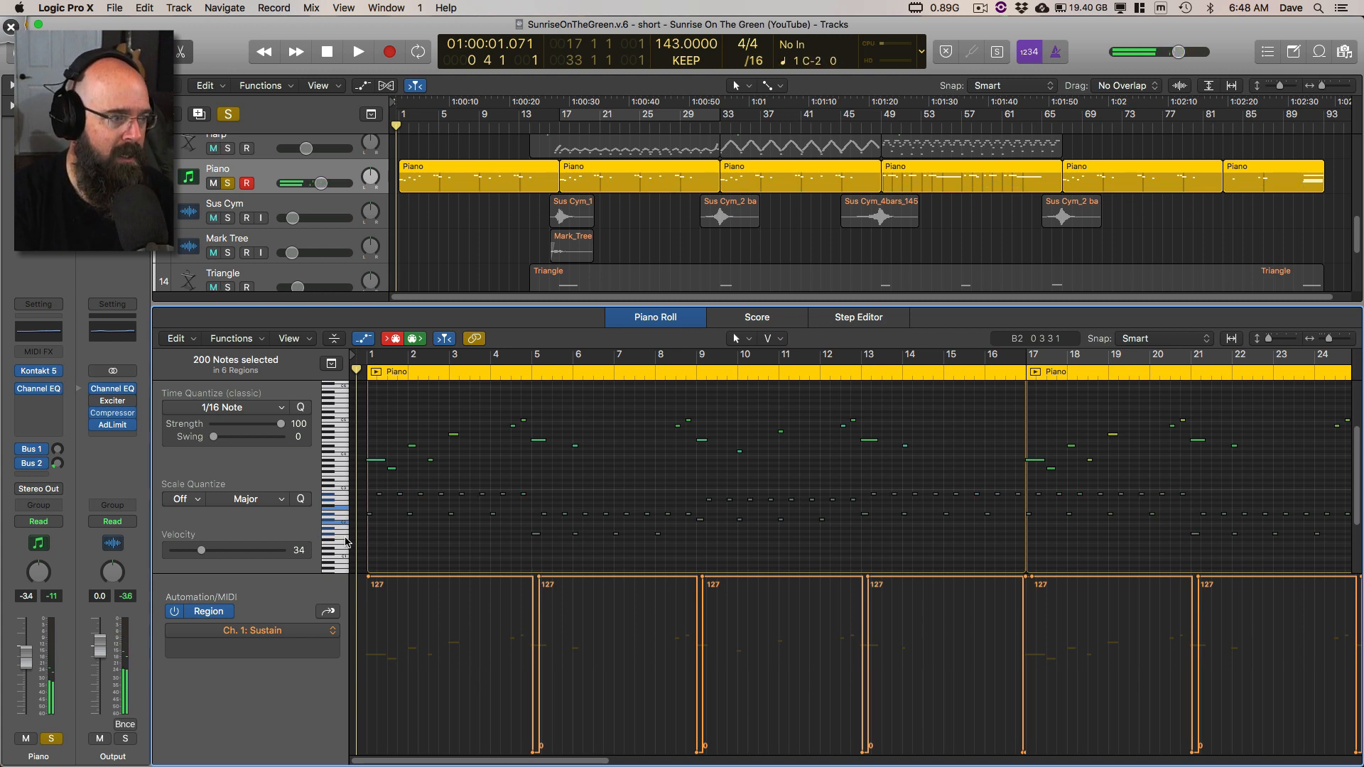
{"action": "key", "text": "space"}
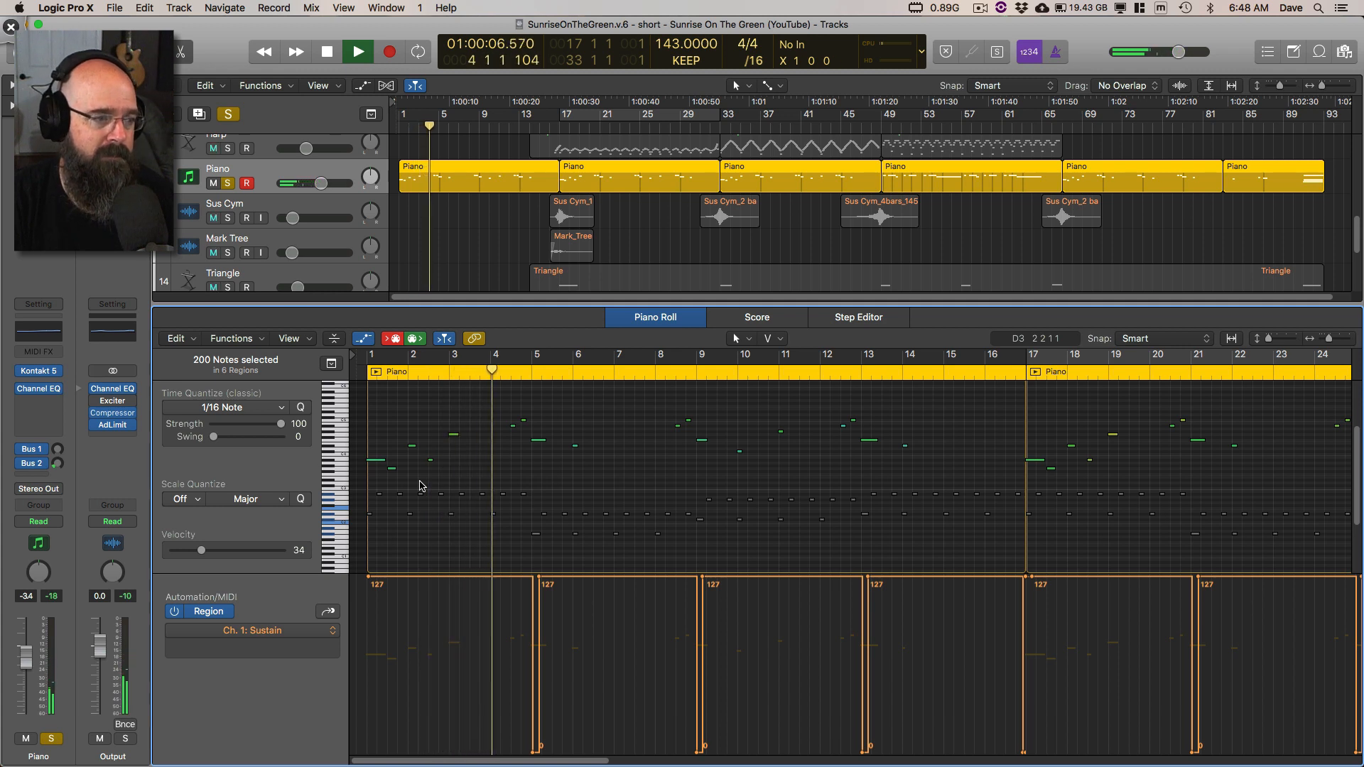
{"action": "left_click", "coordinate": [446, 475]}
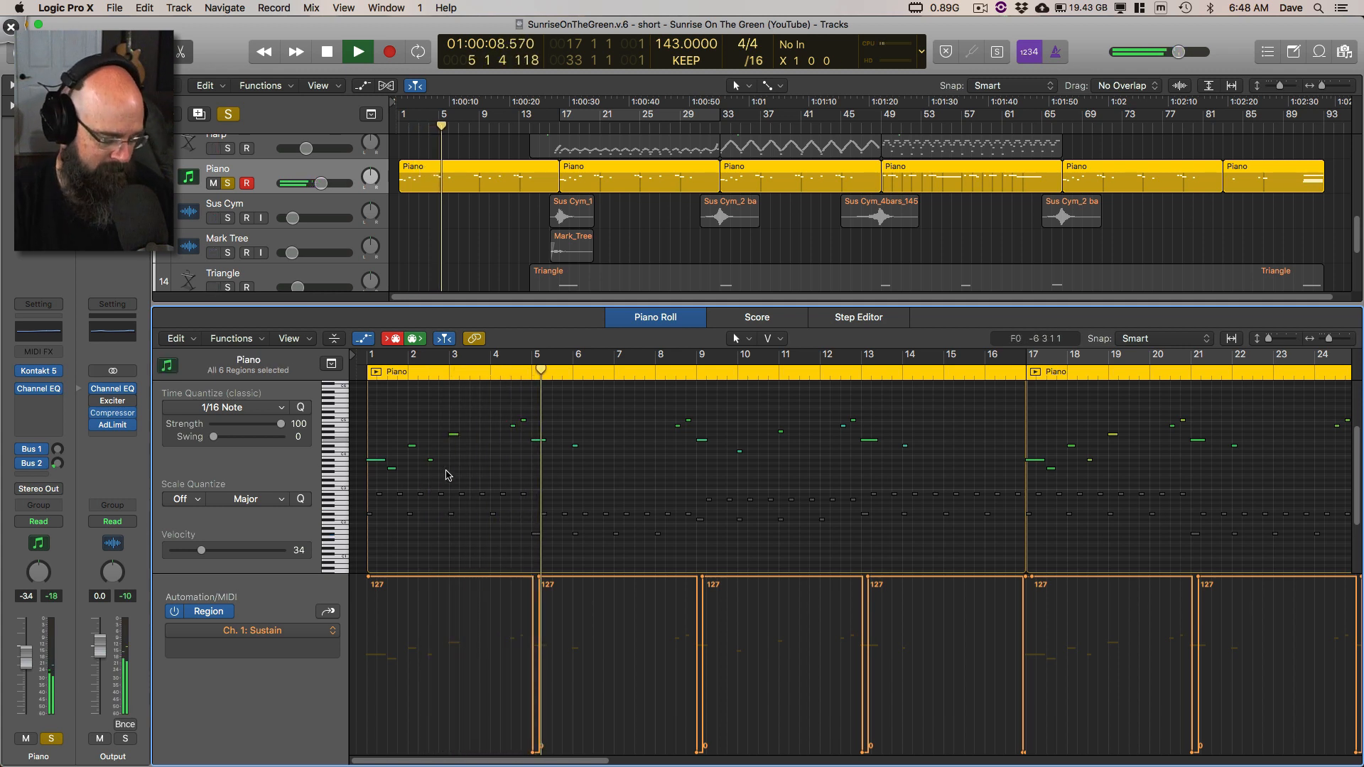
Step: Display the Piano part as a score and set its key signature to Eb major with playback stopped
{"action": "key", "text": "n"}
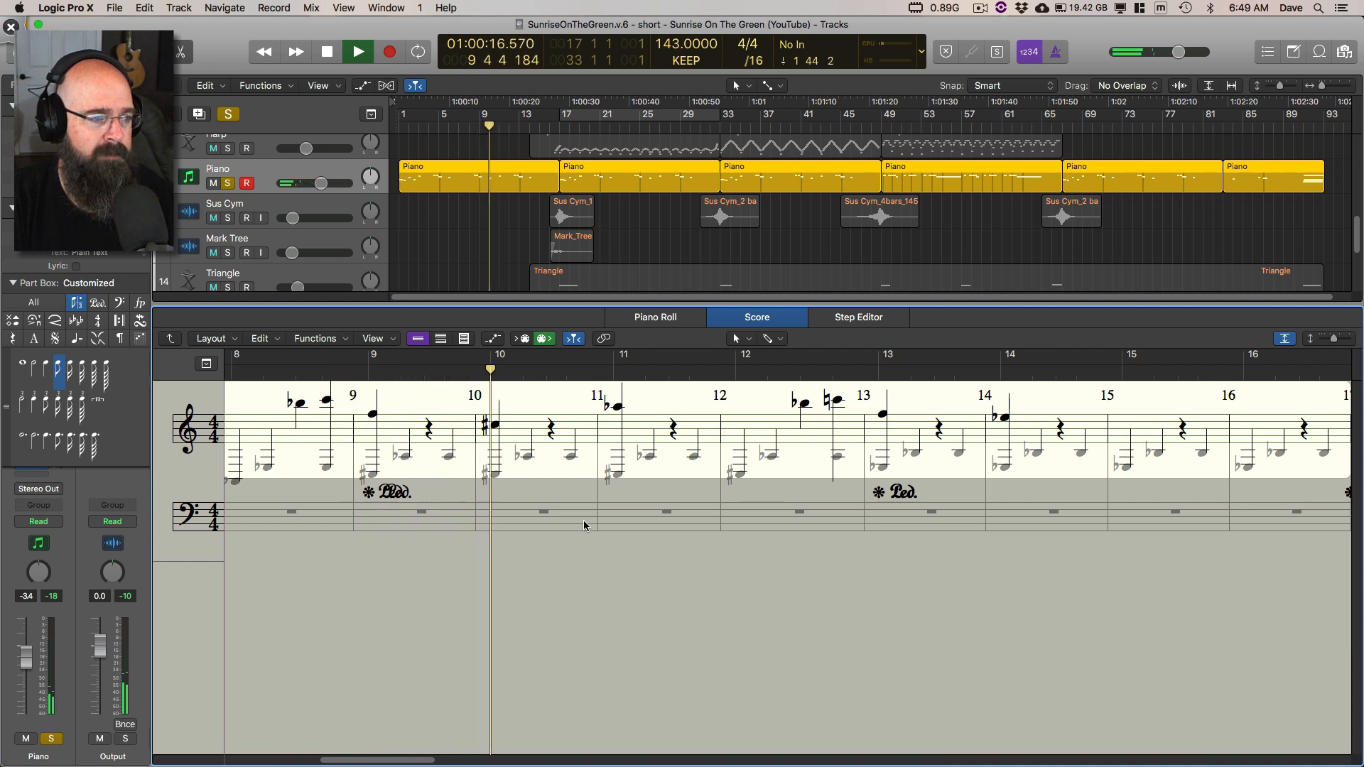
{"action": "key", "text": "space"}
{"action": "double_click", "coordinate": [210, 436]}
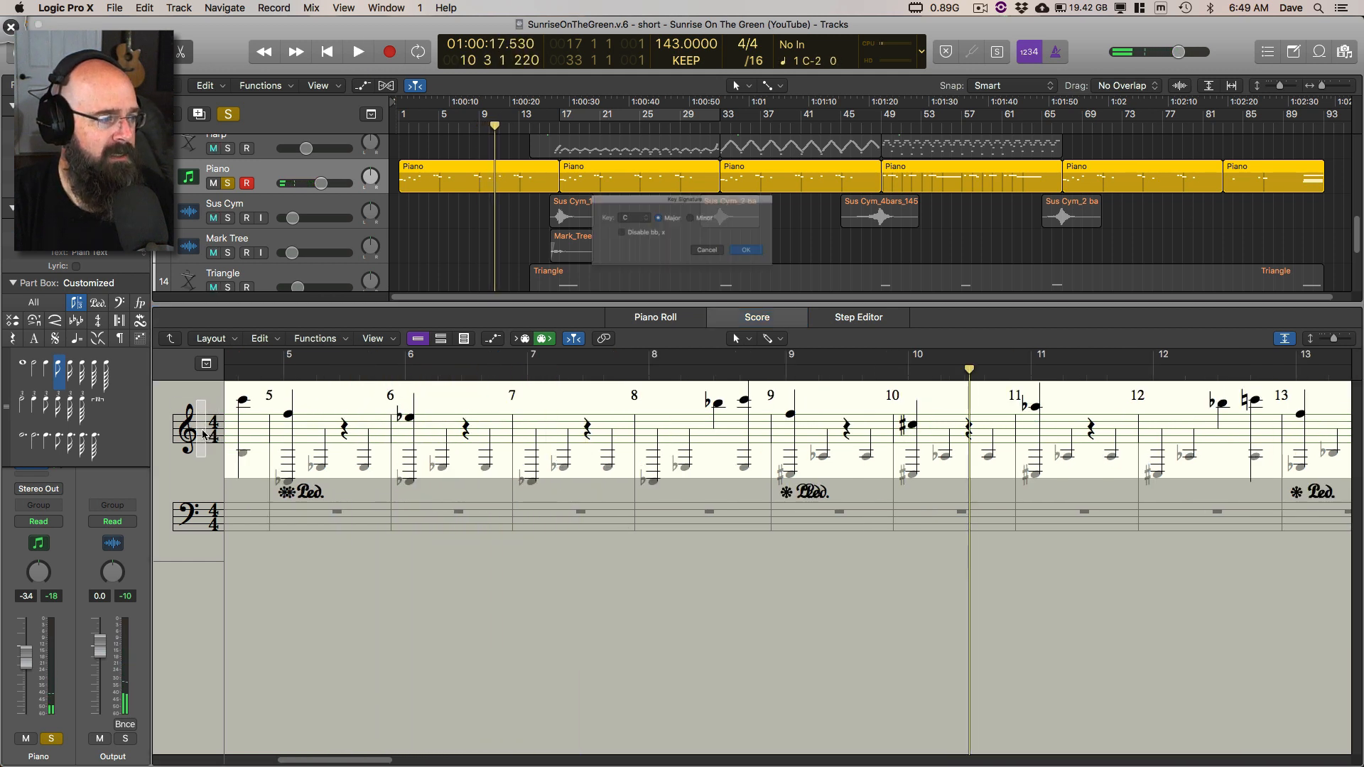
{"action": "left_click", "coordinate": [628, 212]}
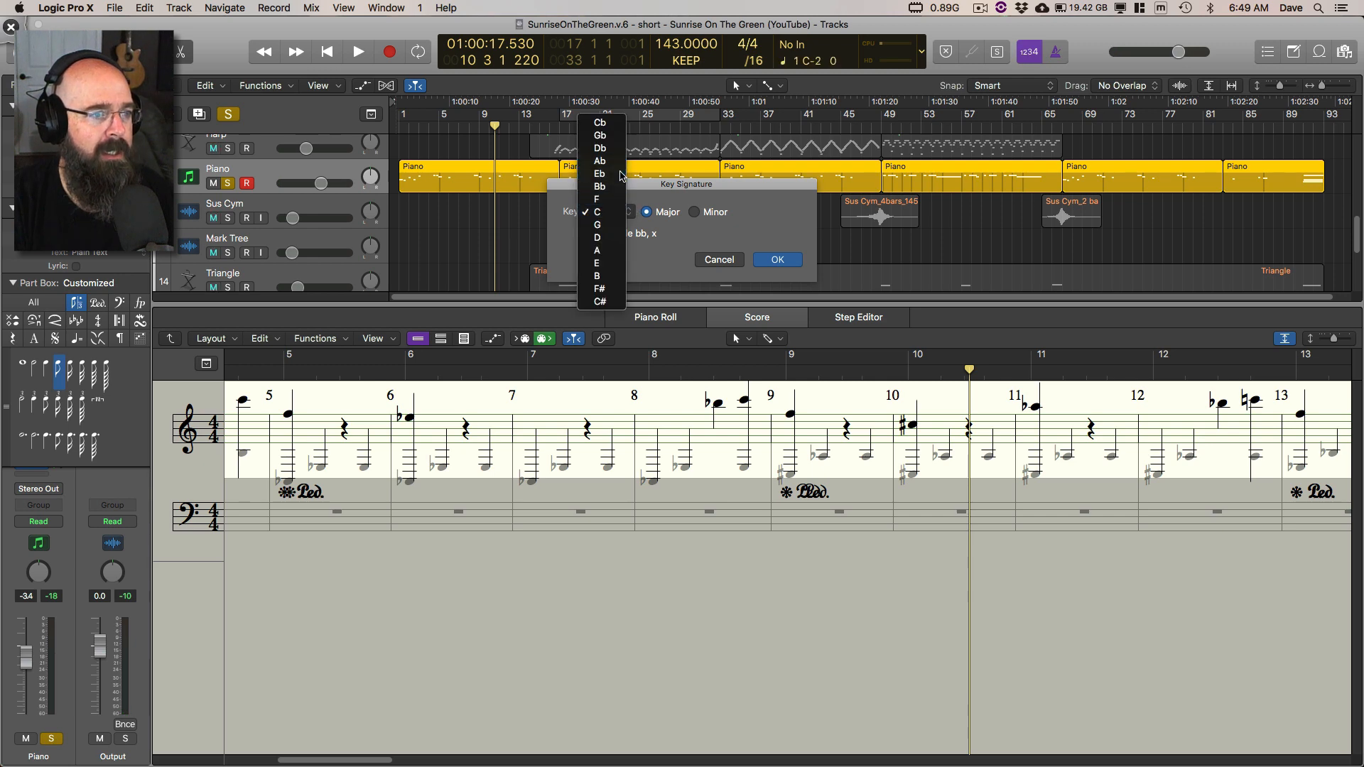
{"action": "left_click", "coordinate": [621, 175]}
{"action": "left_click", "coordinate": [778, 260]}
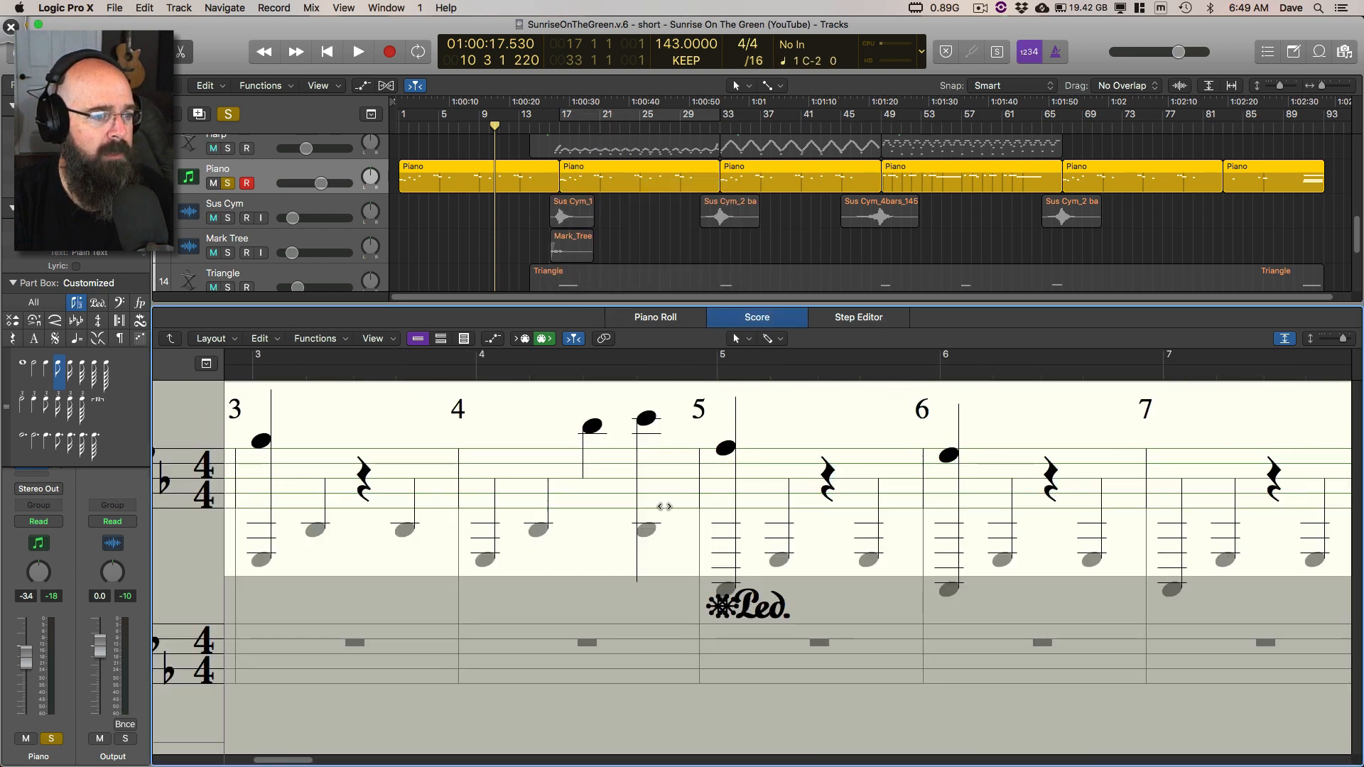
Step: Play the Piano melody from the beginning and follow it in the score
{"action": "key", "text": "Return"}
{"action": "key", "text": "space"}
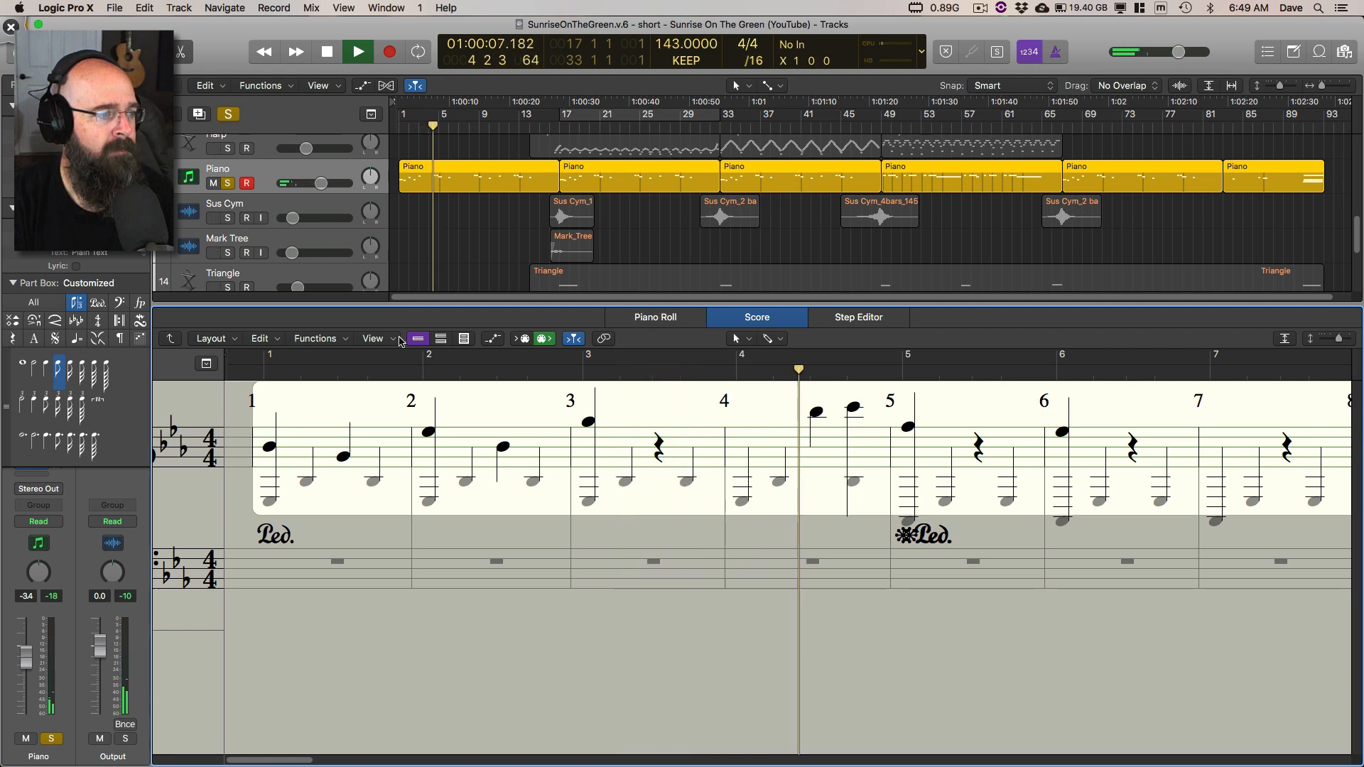
{"action": "key", "text": "space"}
Step: Unmute the lower accompaniment notes in all Piano regions and play the soloed Piano from the beginning
{"action": "key", "text": "e"}
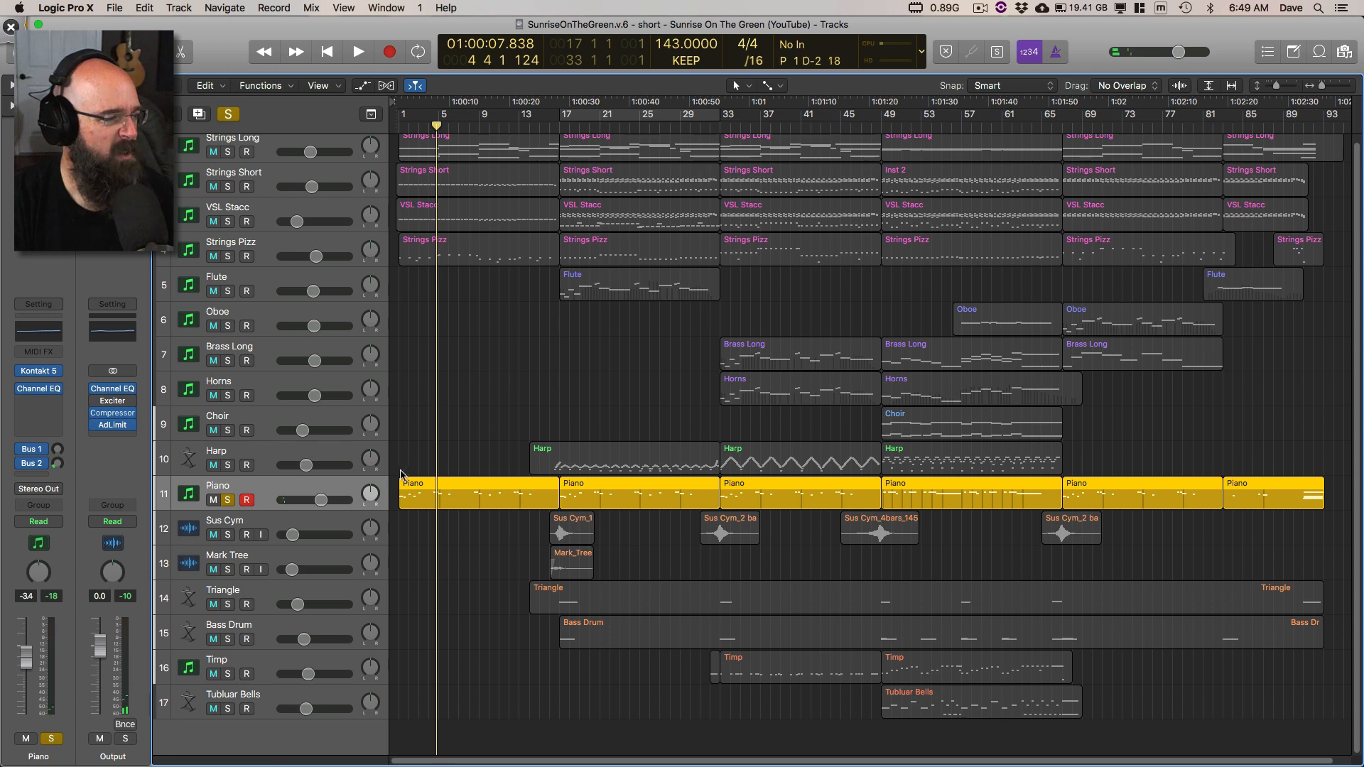
{"action": "left_click", "coordinate": [235, 499]}
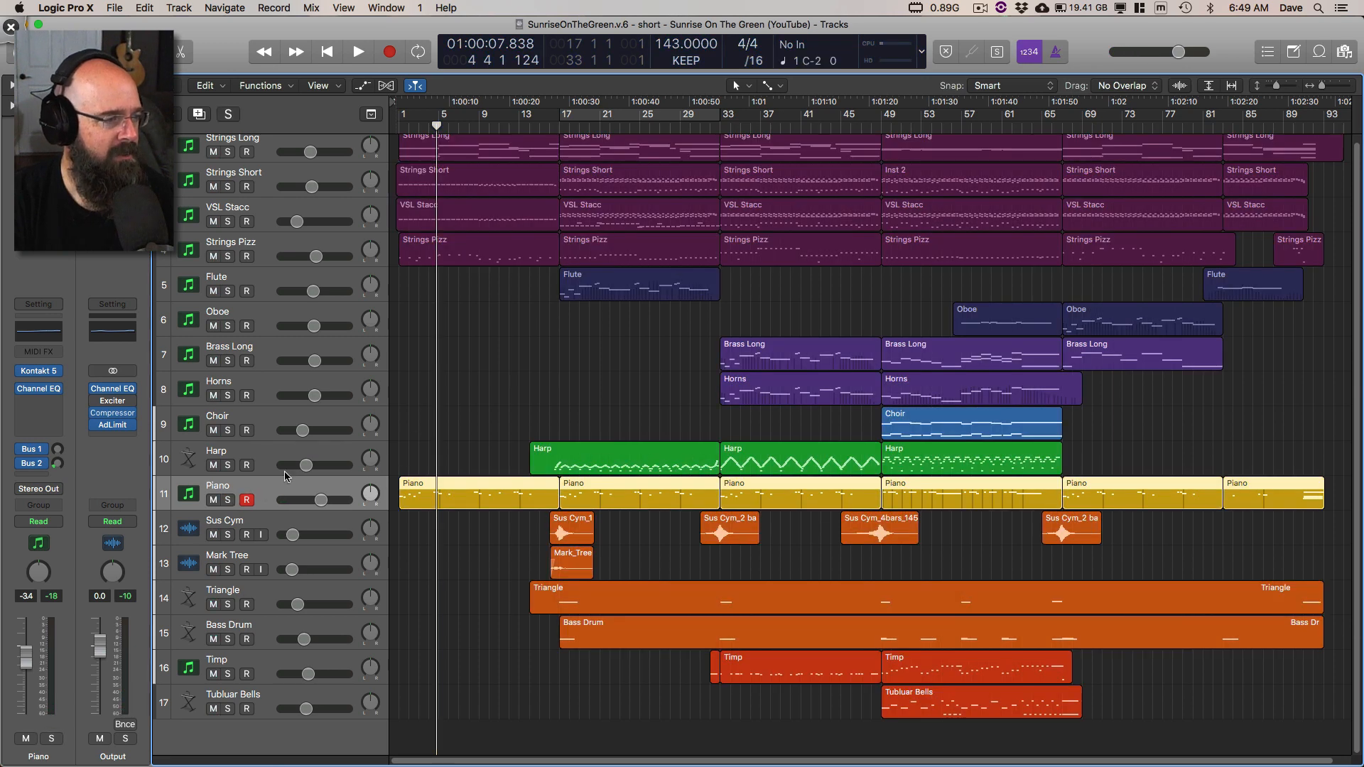
{"action": "double_click", "coordinate": [431, 497]}
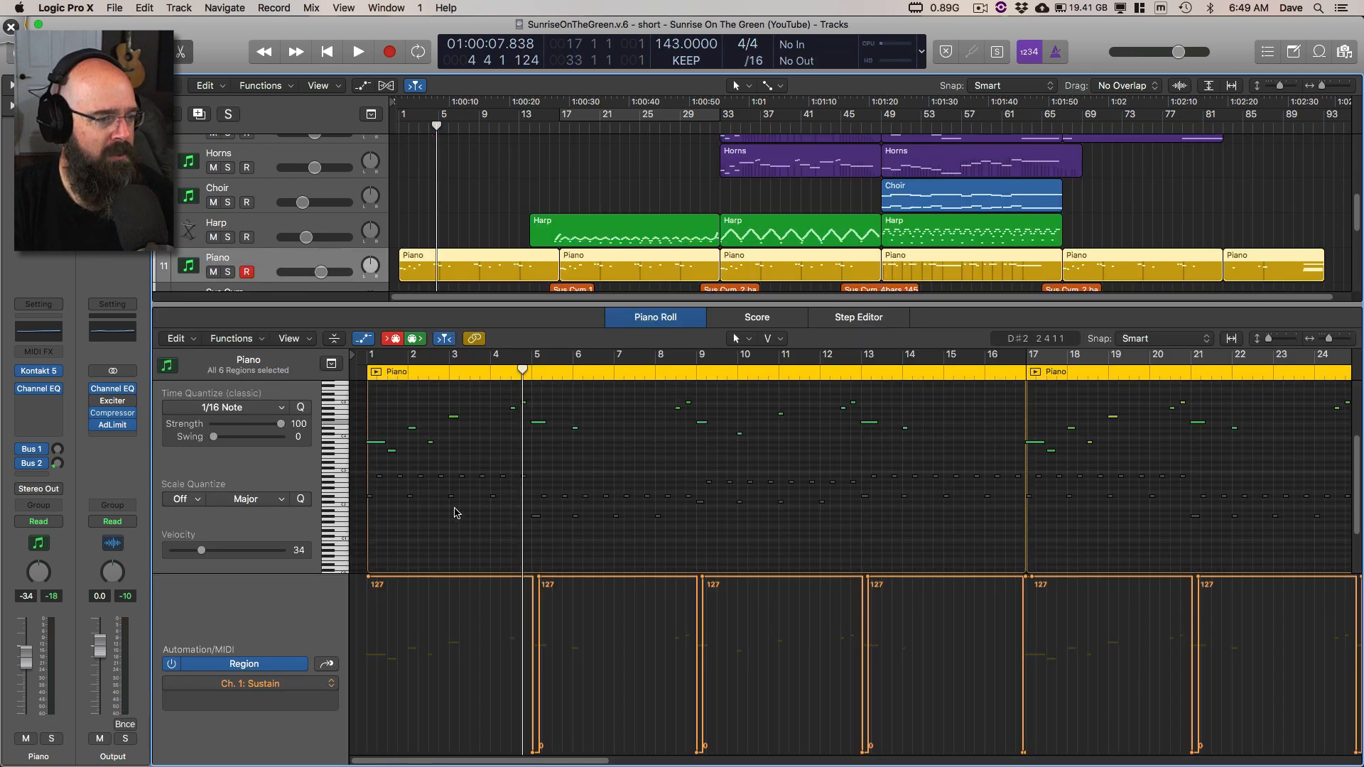
{"action": "left_click_drag", "start_coordinate": [337, 451], "coordinate": [341, 543]}
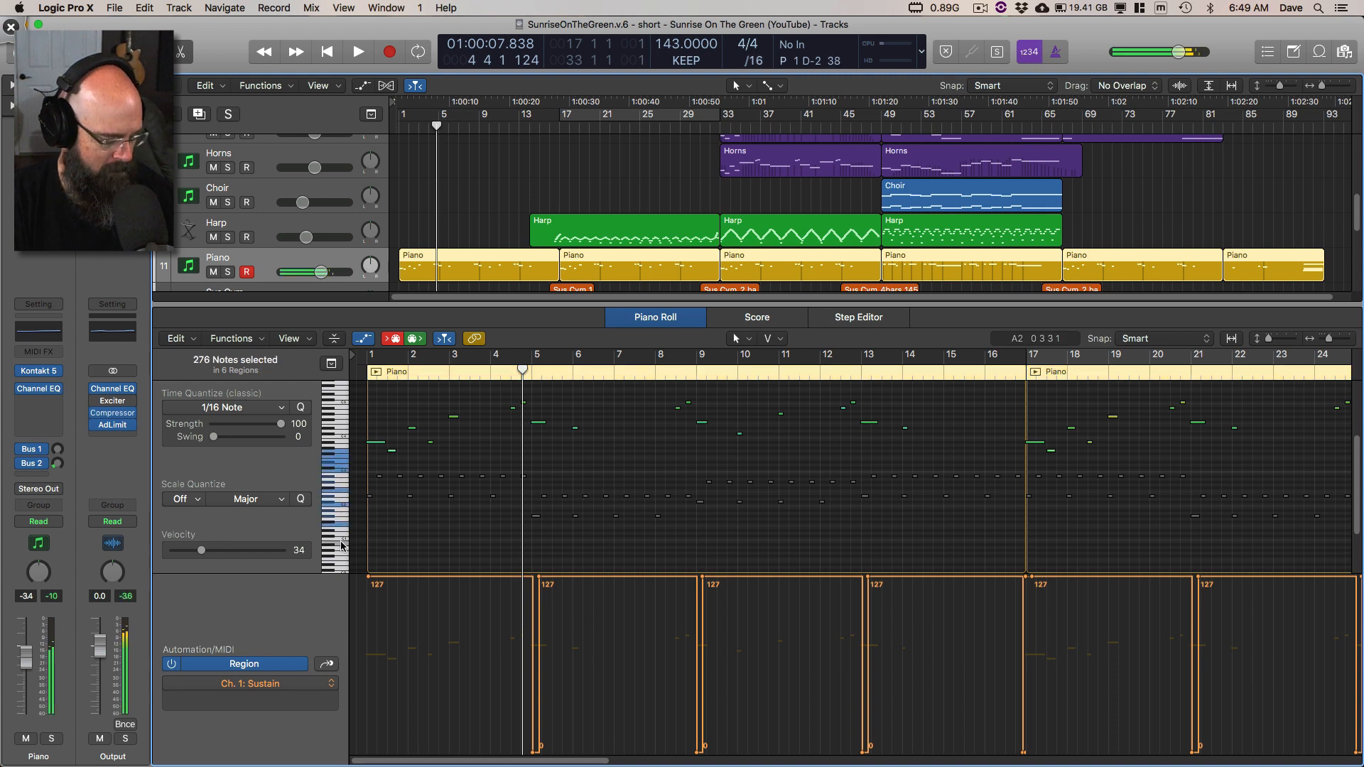
{"action": "key", "text": "Return"}
{"action": "key", "text": "space"}
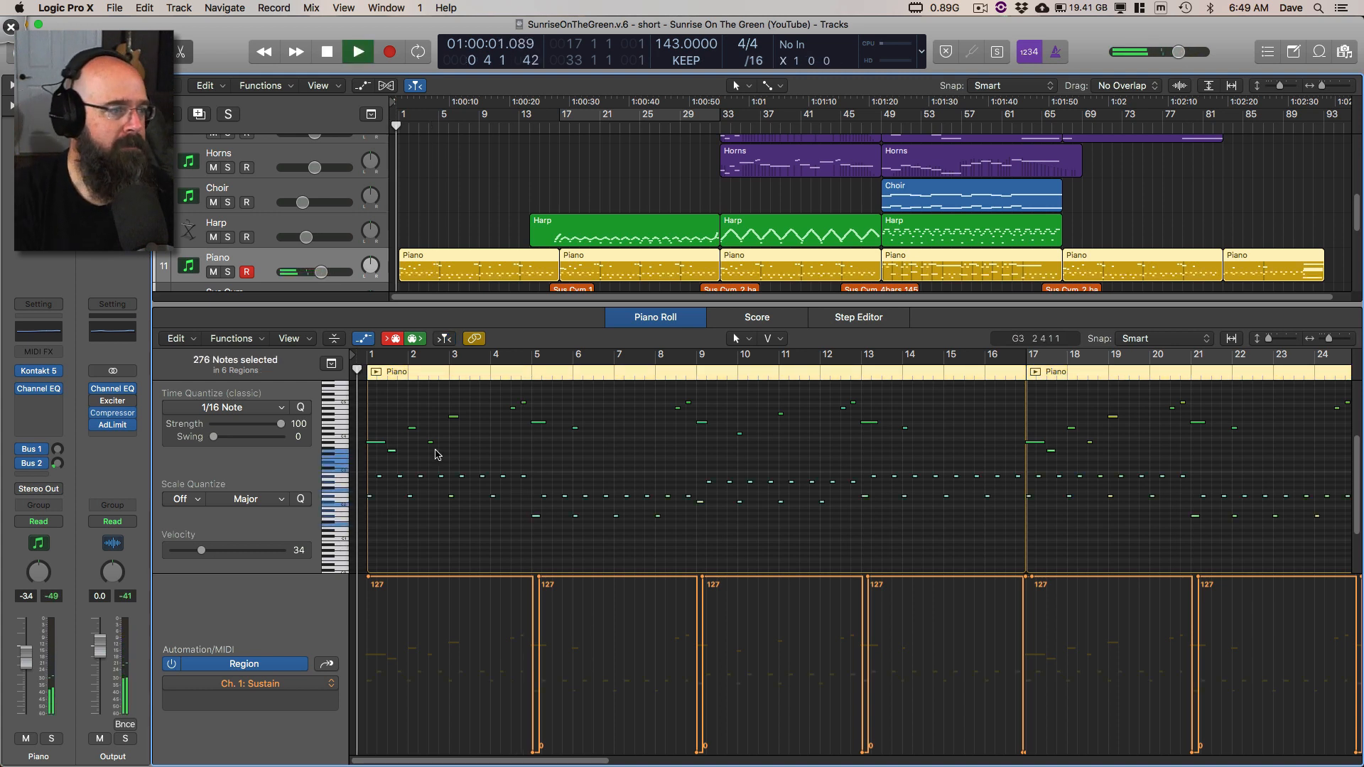
{"action": "left_click", "coordinate": [227, 272]}
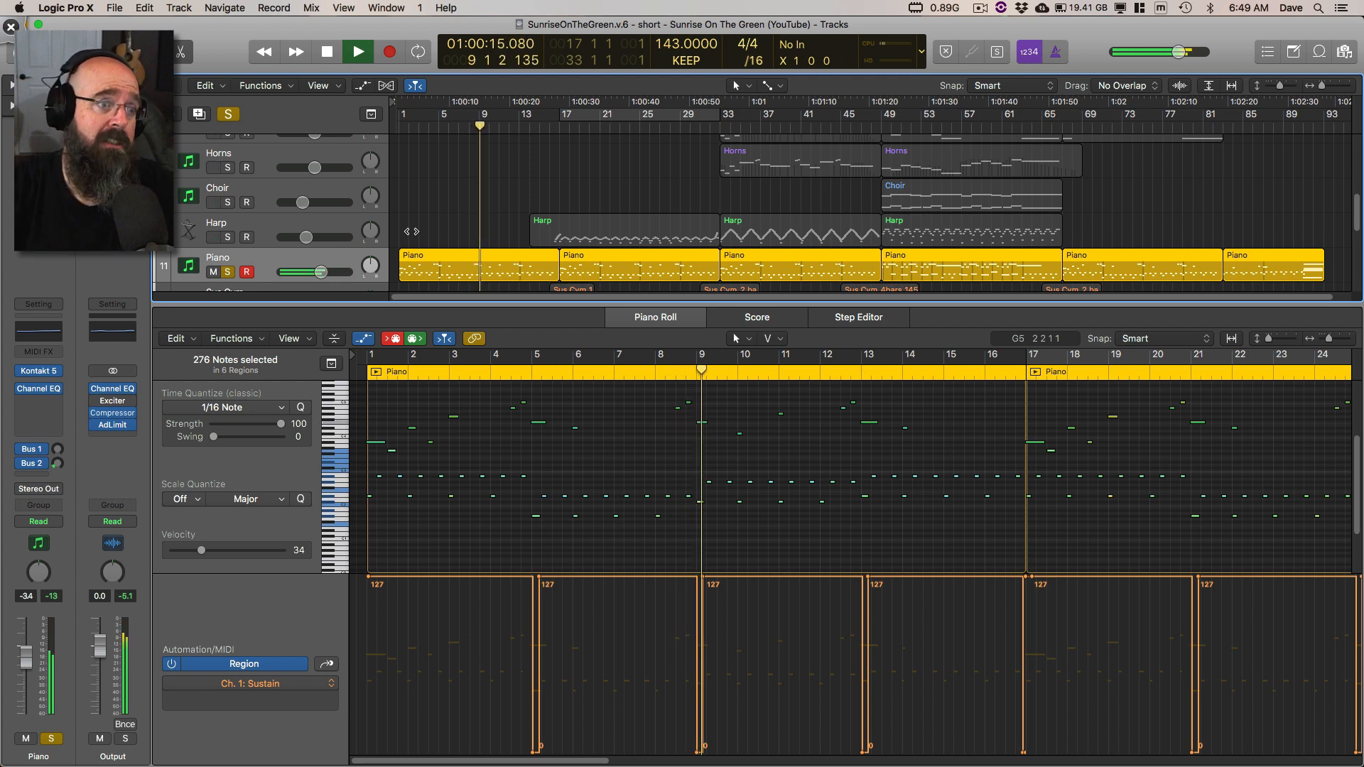
{"action": "left_click", "coordinate": [663, 451]}
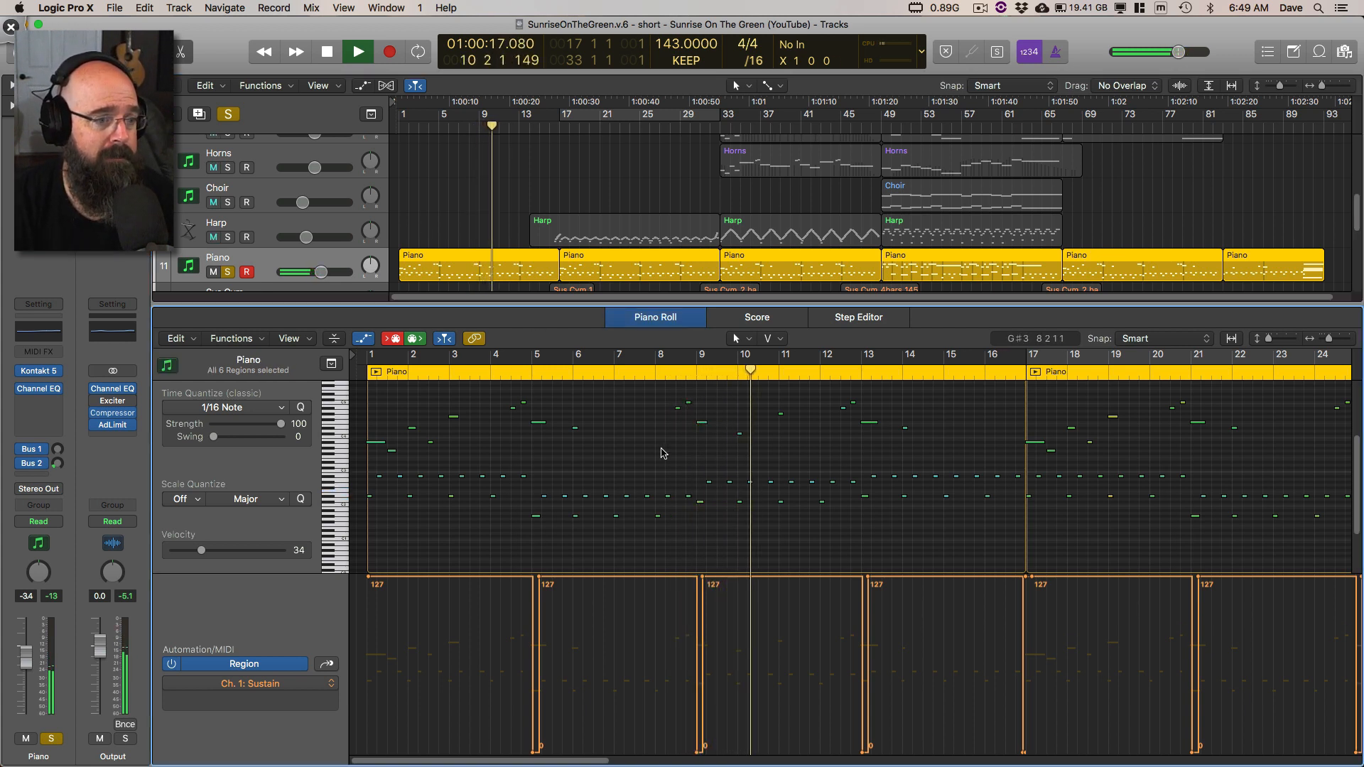
Step: Solo the Harp in place of the Piano during playback and show the notes of its first region
{"action": "scroll", "coordinate": [414, 229], "scroll_direction": "down", "scroll_amount": 1}
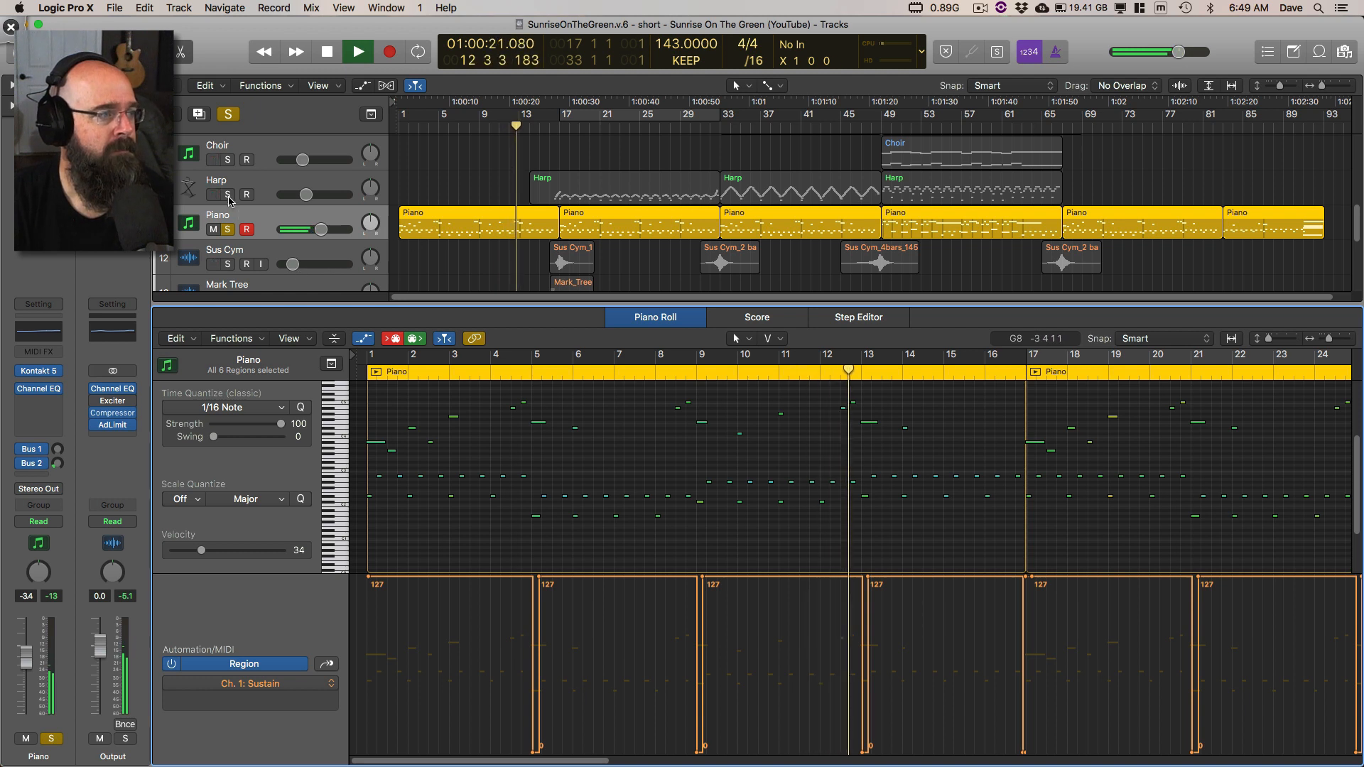
{"action": "scroll", "coordinate": [387, 216], "scroll_direction": "up", "scroll_amount": 3}
{"action": "scroll", "coordinate": [387, 216], "scroll_direction": "down", "scroll_amount": 1}
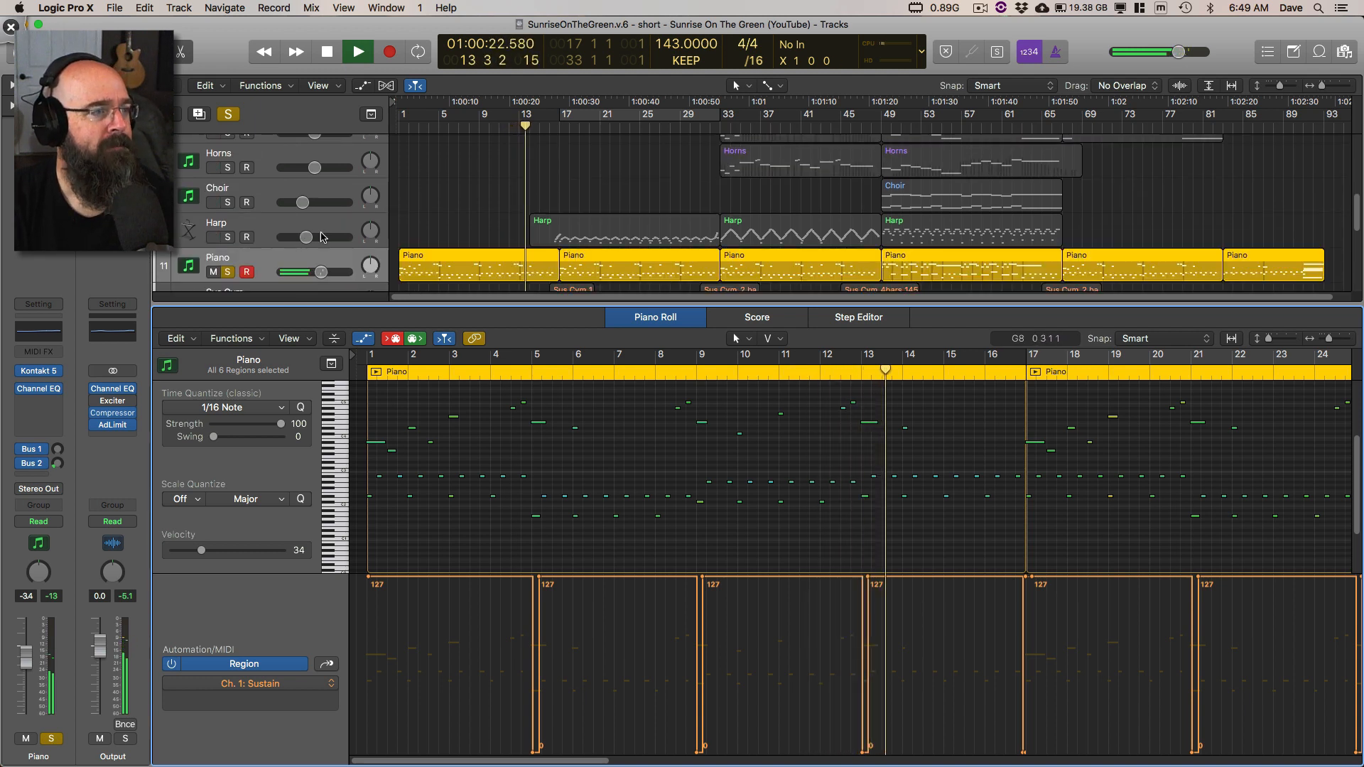
{"action": "left_click", "coordinate": [227, 237]}
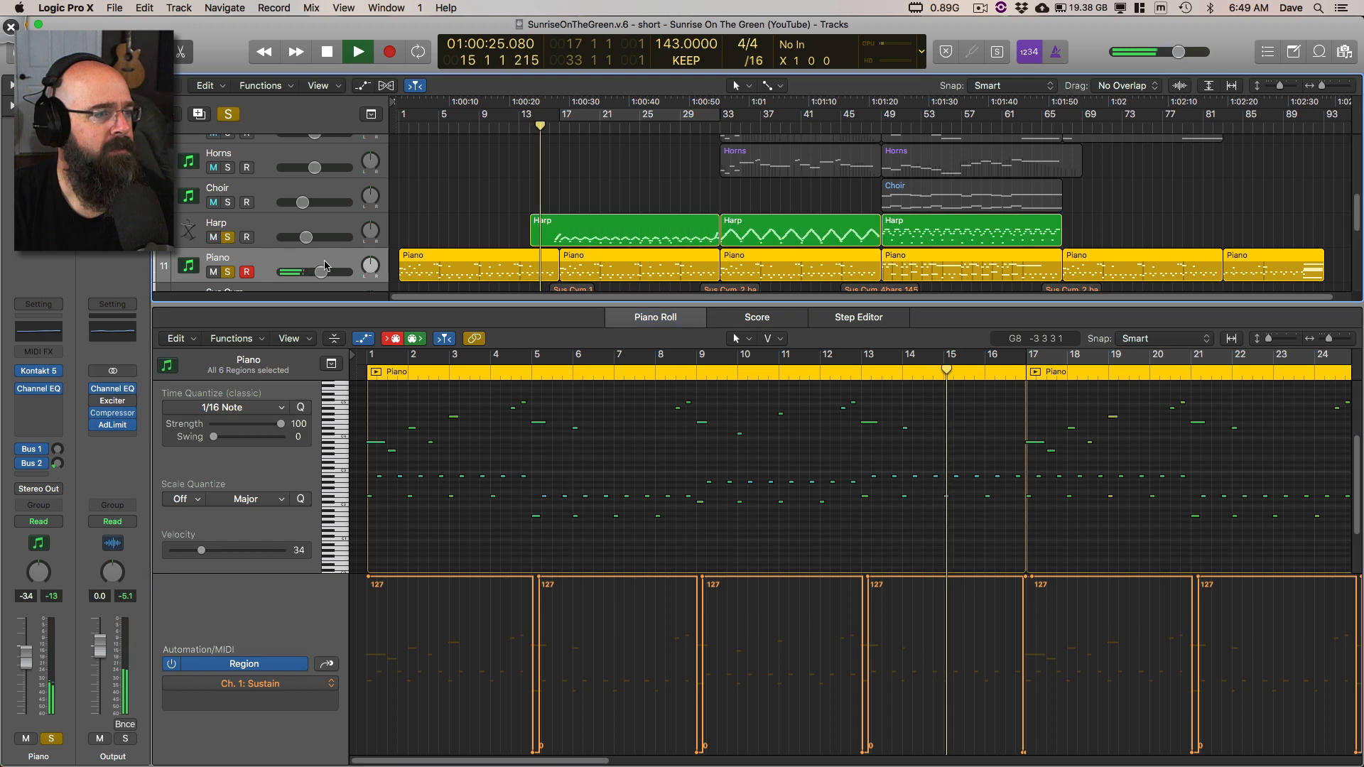
{"action": "left_click", "coordinate": [566, 242]}
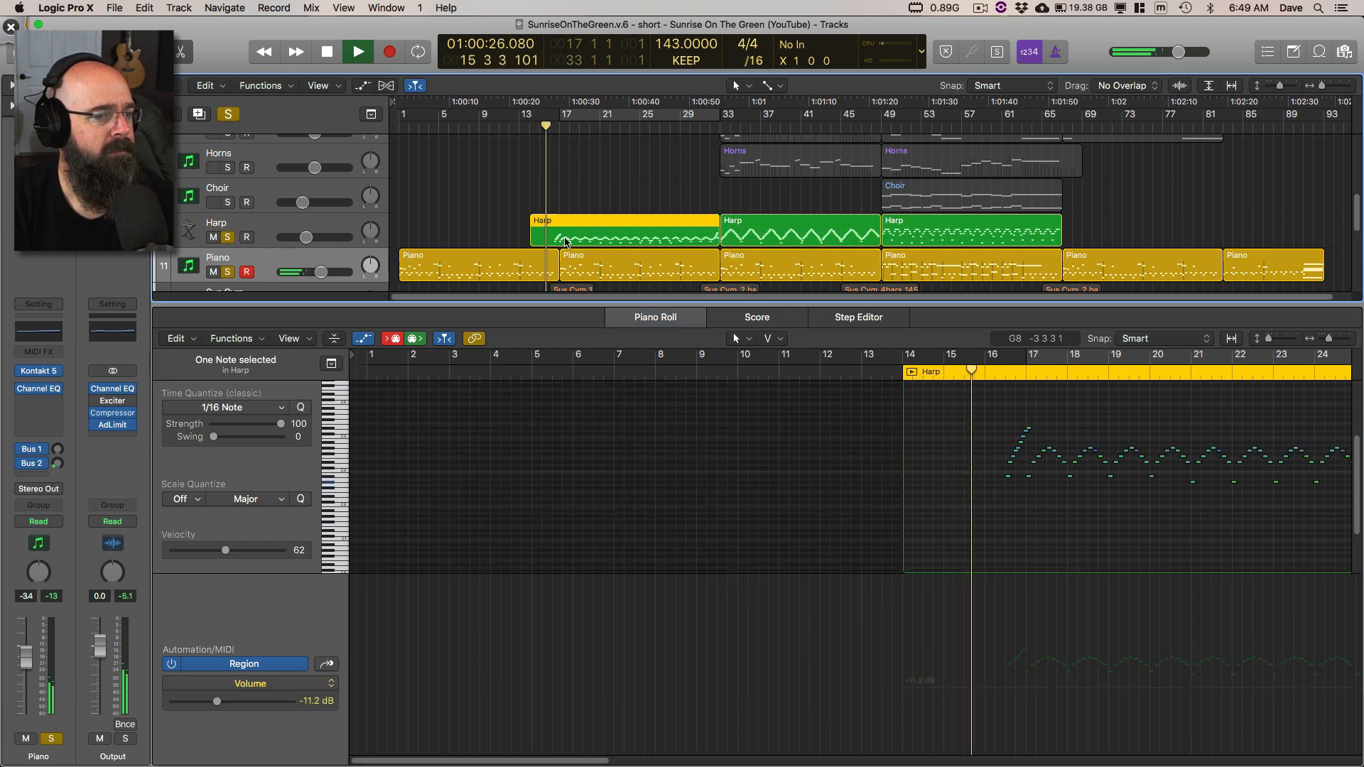
{"action": "left_click", "coordinate": [229, 273]}
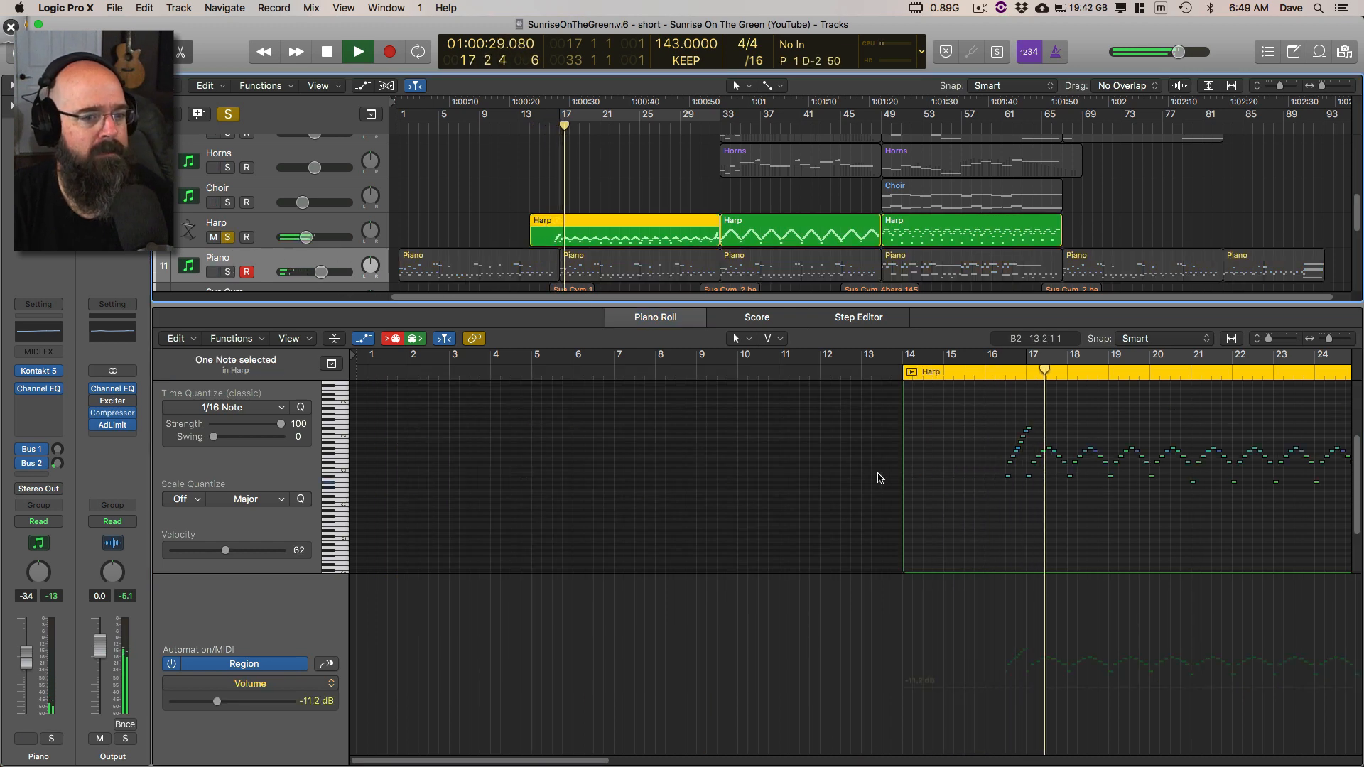
Step: Follow the first Harp region's notes from bar 16 onward during playback, then stop
{"action": "scroll", "coordinate": [897, 487], "scroll_direction": "up", "scroll_amount": 2}
{"action": "scroll", "coordinate": [867, 486], "scroll_direction": "right", "scroll_amount": 3}
{"action": "scroll", "coordinate": [866, 486], "scroll_direction": "right", "scroll_amount": 6}
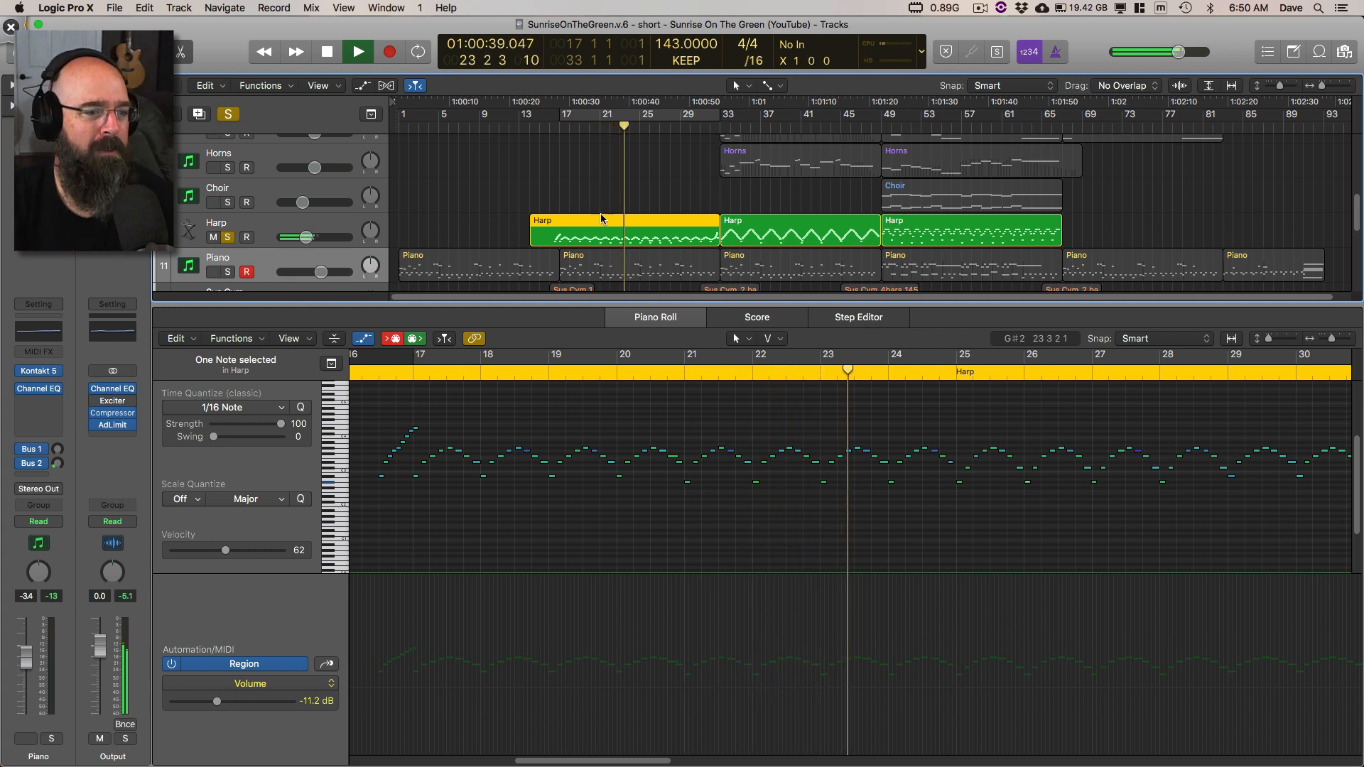
{"action": "left_click", "coordinate": [460, 481]}
{"action": "key", "text": "space"}
Step: Switch to Deskscribble and mark the Harp's note pattern at bar 17
{"action": "key", "text": "alt+Tab"}
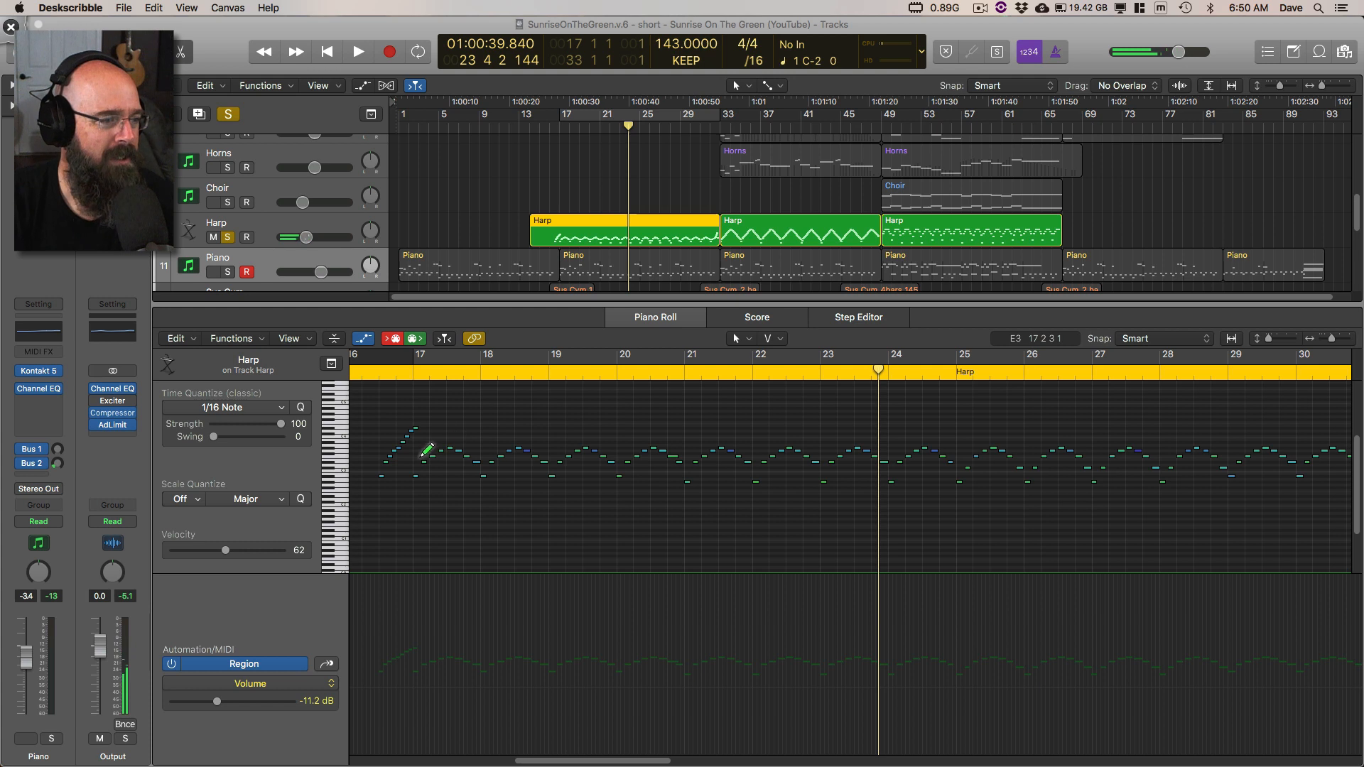
{"action": "left_click", "coordinate": [433, 462]}
{"action": "left_click_drag", "start_coordinate": [434, 462], "coordinate": [435, 461]}
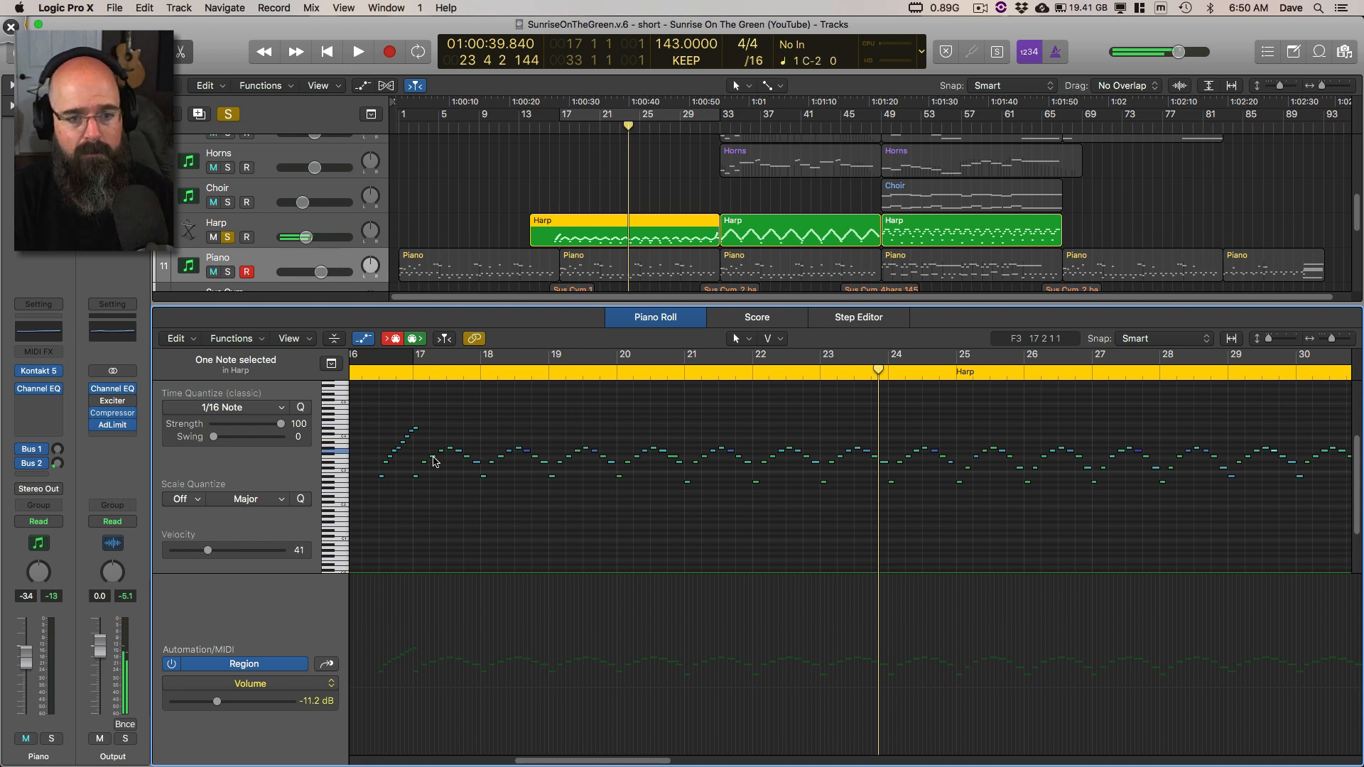
Step: Show the Harp region's score and play it from about bar 15
{"action": "key", "text": "n"}
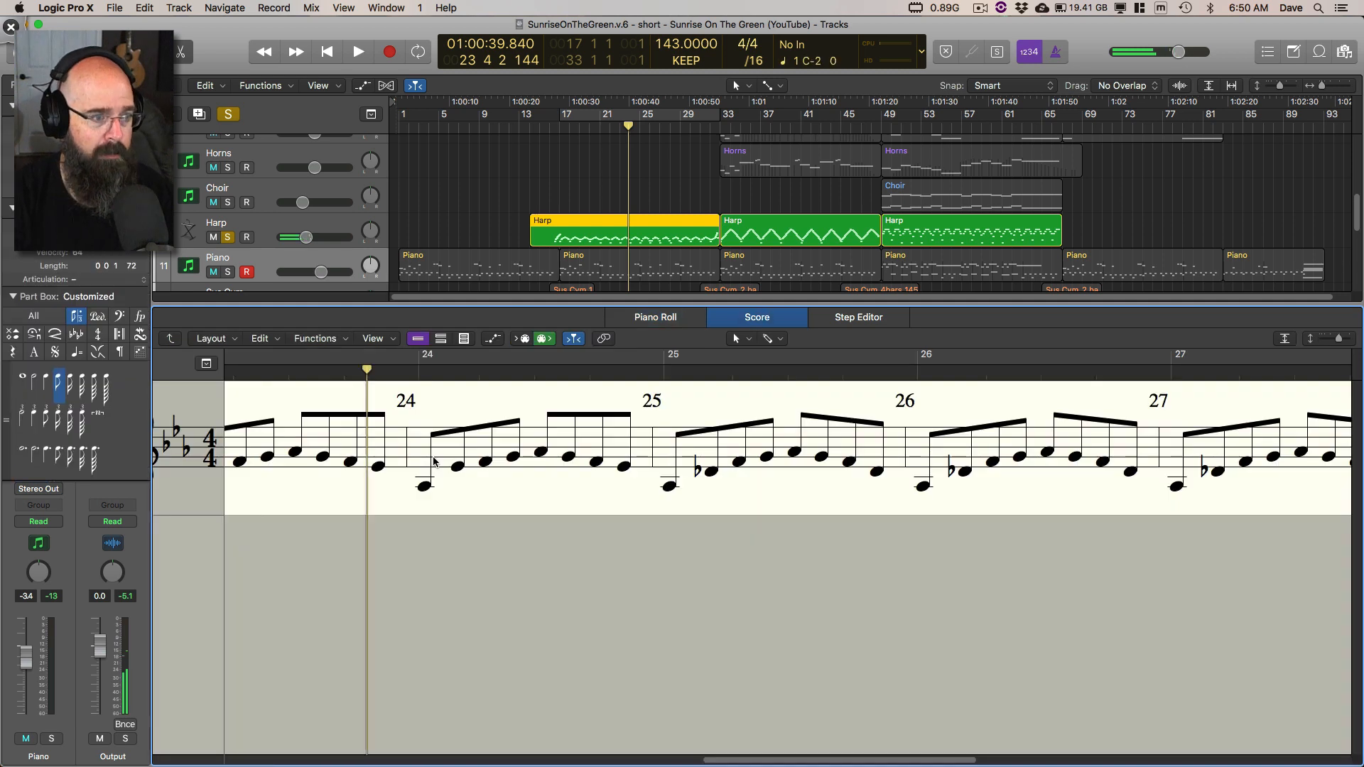
{"action": "scroll", "coordinate": [500, 459], "scroll_direction": "left", "scroll_amount": 3}
{"action": "scroll", "coordinate": [499, 459], "scroll_direction": "left", "scroll_amount": 3}
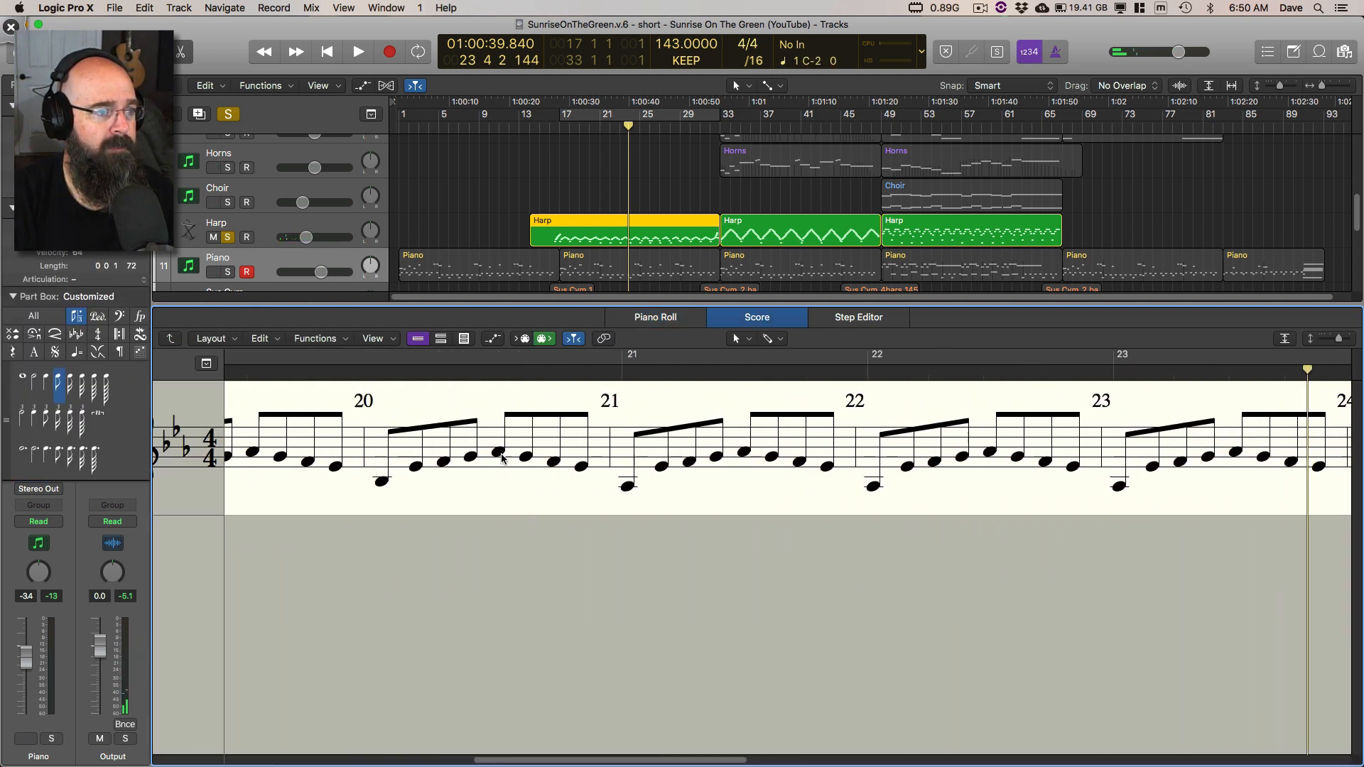
{"action": "left_click", "coordinate": [540, 128]}
{"action": "key", "text": "space"}
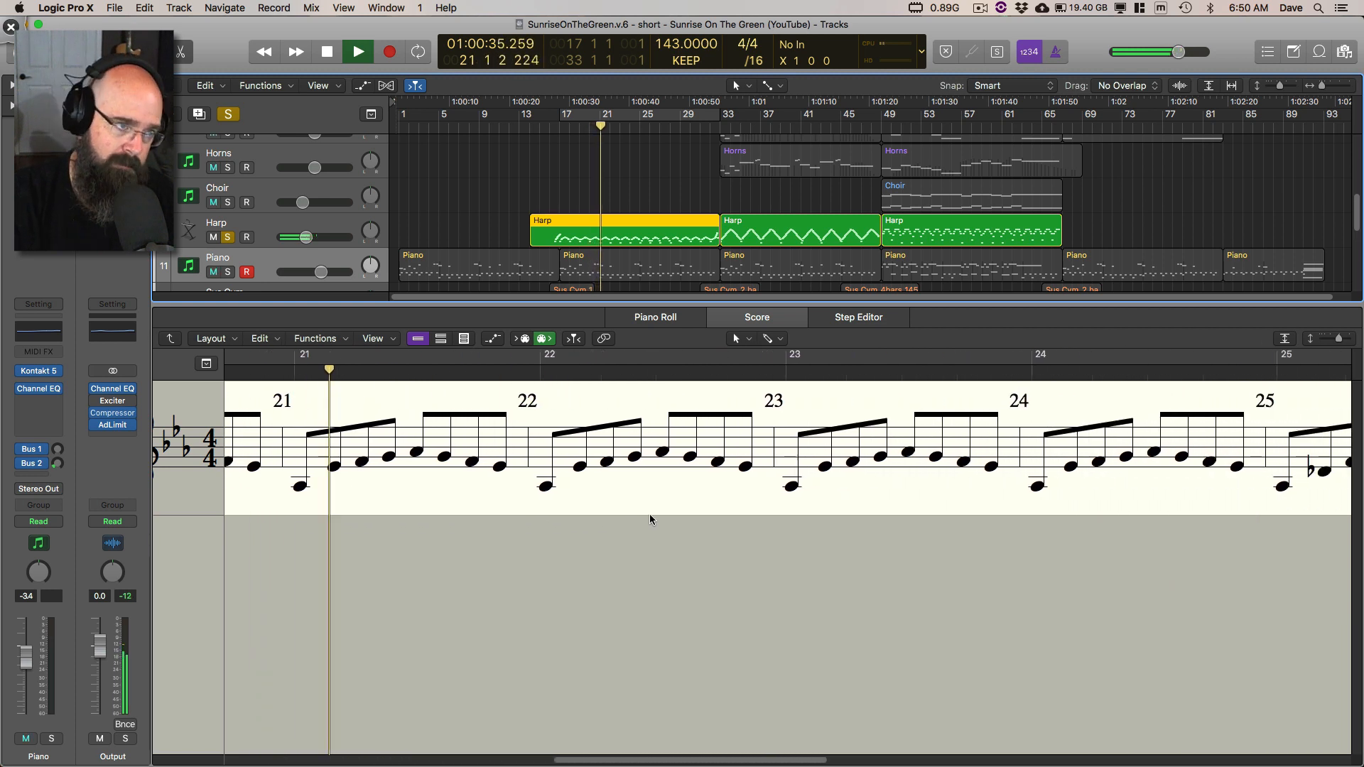
Step: Solo the Piano together with the Harp and play both from about bar 16, then stop
{"action": "key", "text": "space"}
{"action": "left_click", "coordinate": [228, 273]}
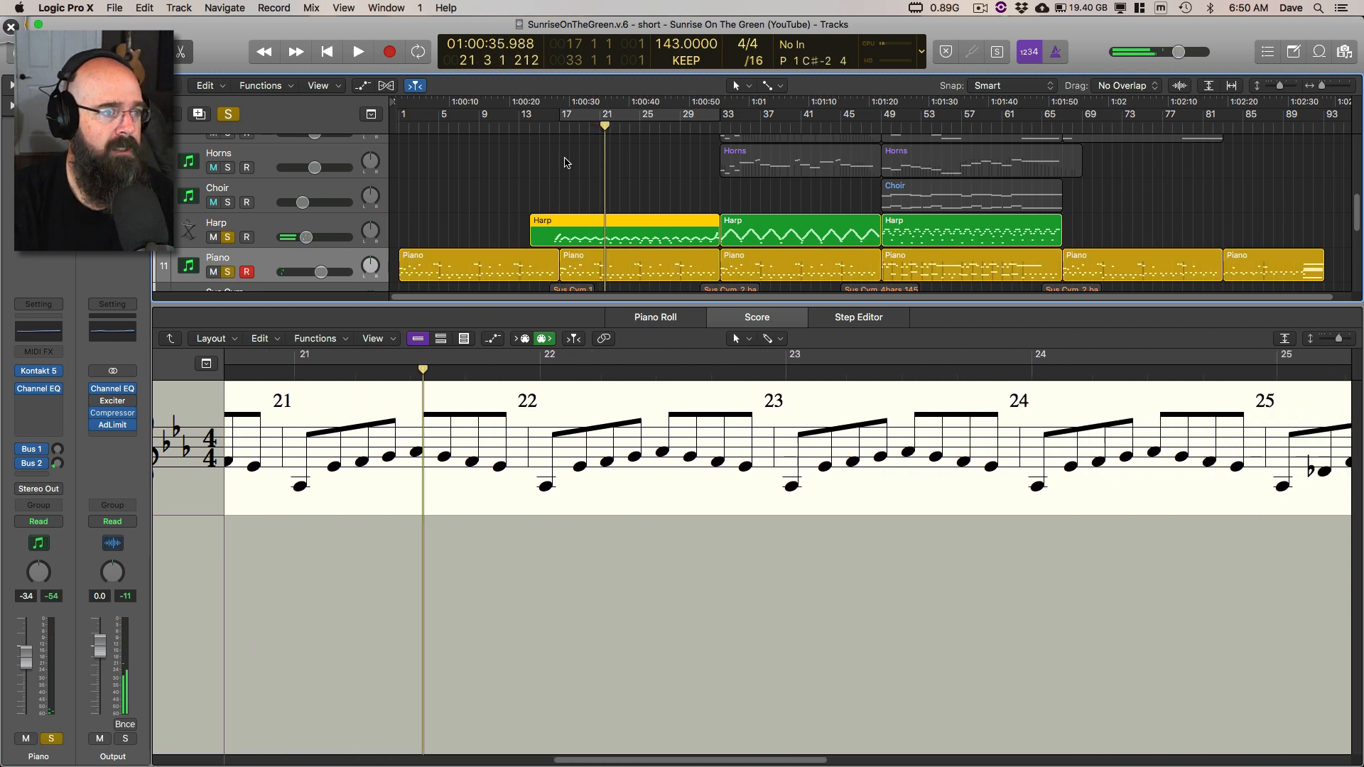
{"action": "double_click", "coordinate": [551, 128]}
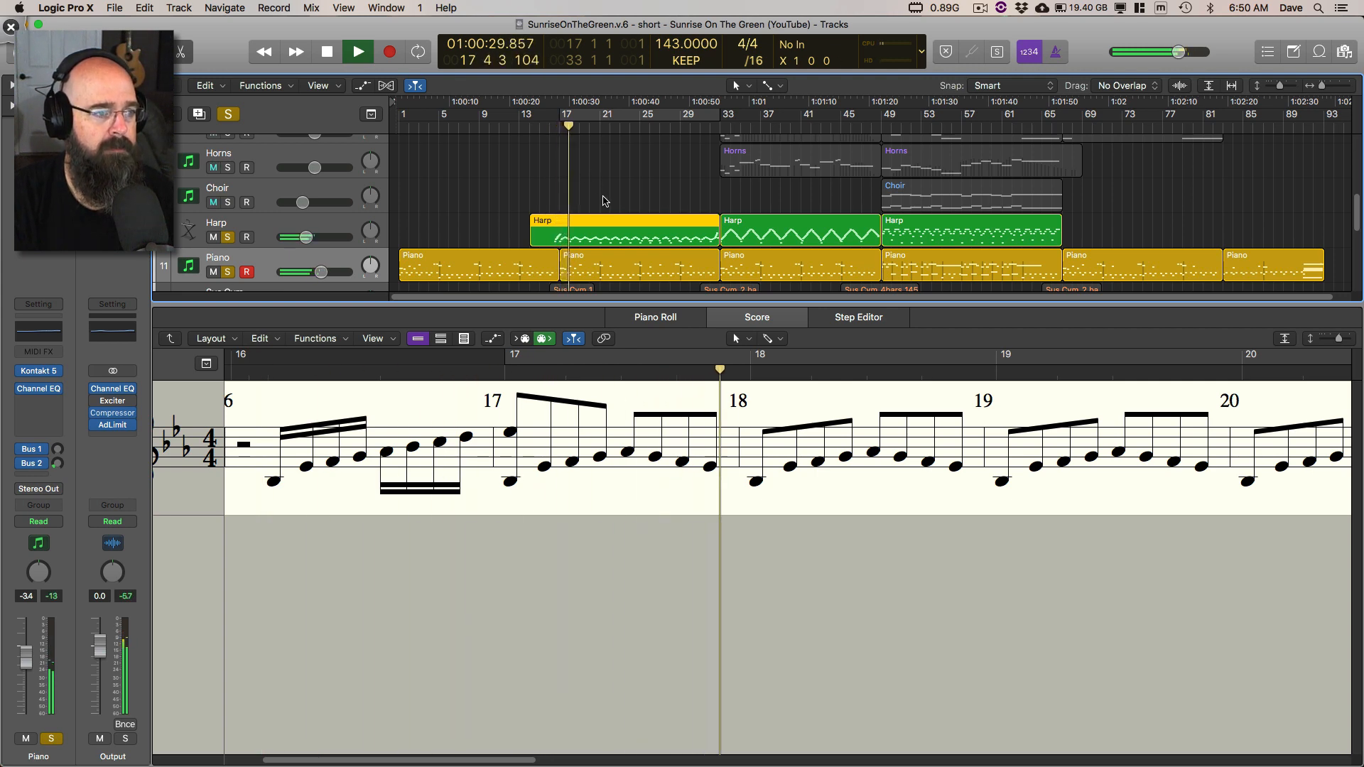
{"action": "key", "text": "space"}
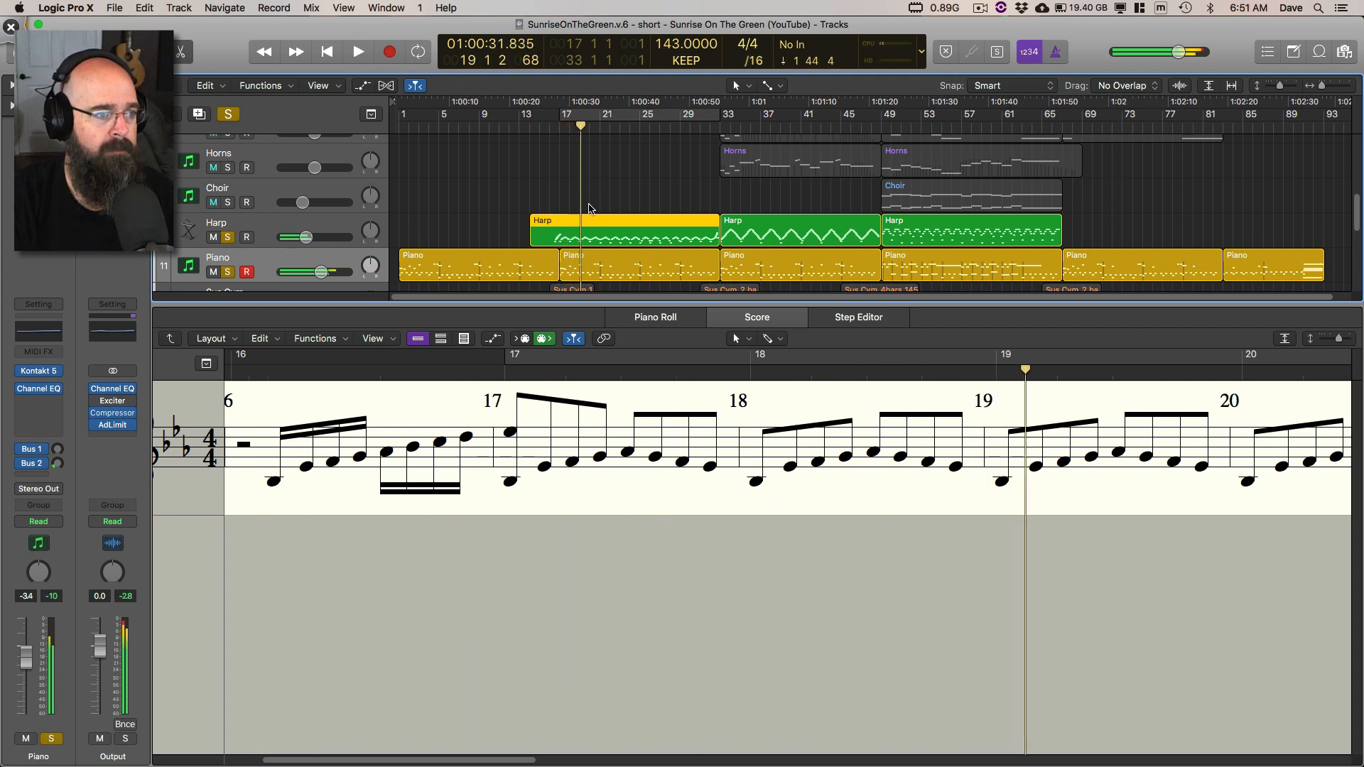
Step: Add the Flute to the soloed Harp and Piano tracks and play them from bar 17
{"action": "scroll", "coordinate": [554, 238], "scroll_direction": "up", "scroll_amount": 5}
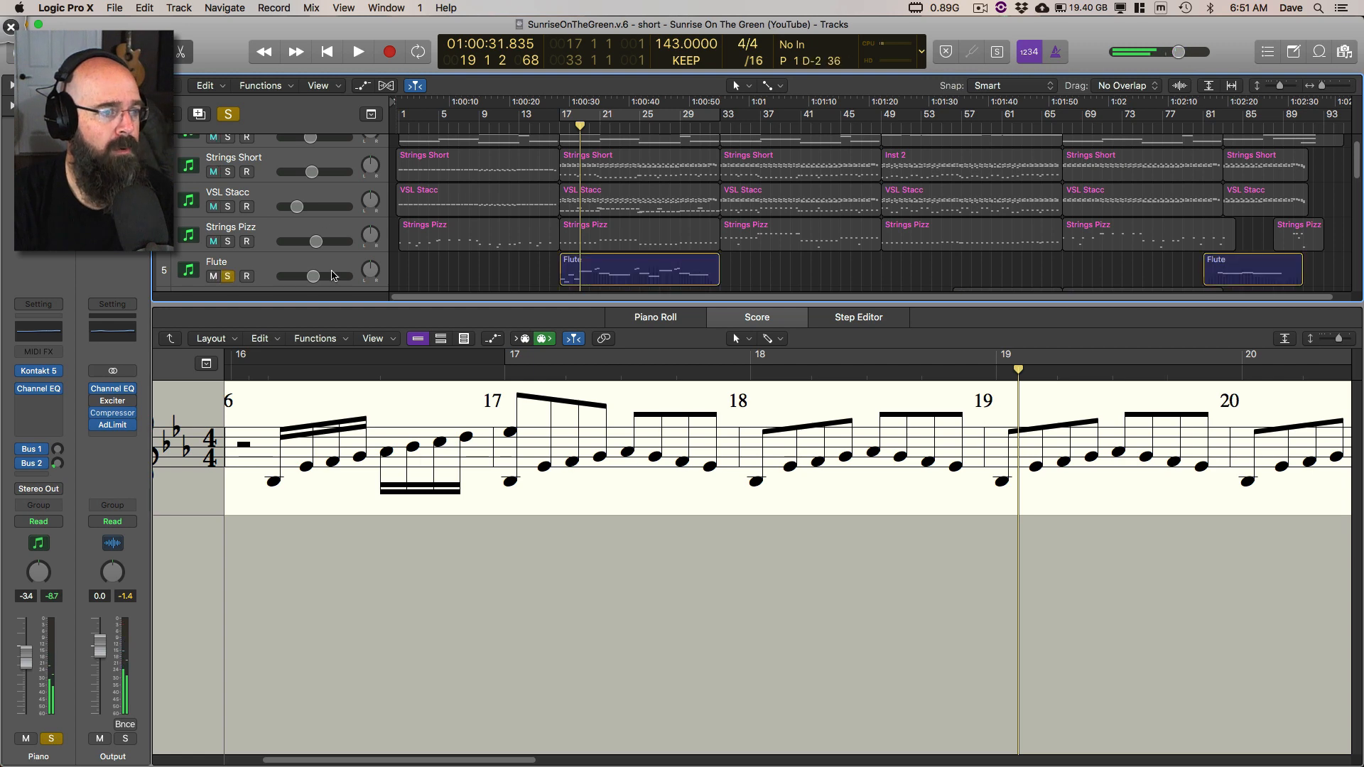
{"action": "scroll", "coordinate": [520, 195], "scroll_direction": "down", "scroll_amount": 8}
{"action": "key", "text": "comma"}
{"action": "key", "text": "comma"}
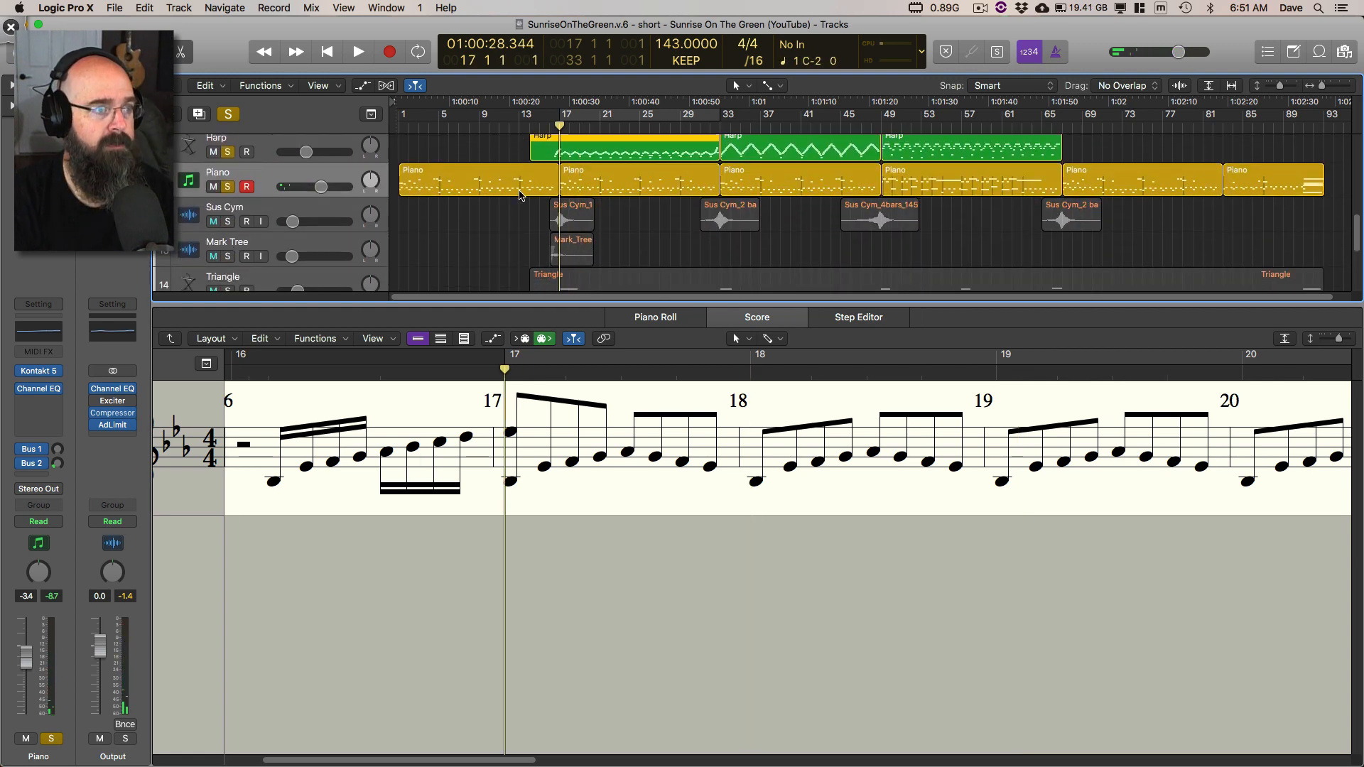
{"action": "key", "text": "comma"}
{"action": "key", "text": "space"}
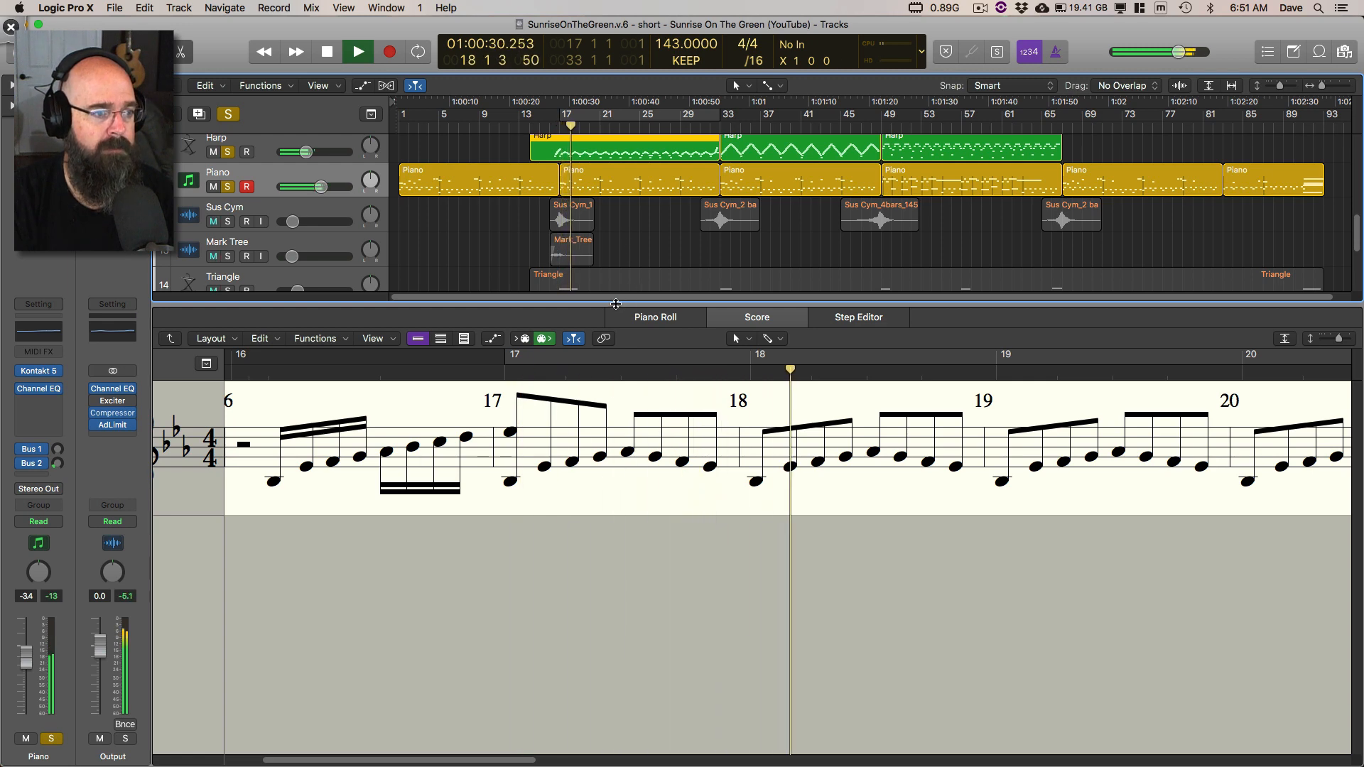
Step: Close the editor, also solo the Strings Long, Strings Short, VSL Stacc and Strings Pizz tracks, and listen until about bar 31
{"action": "key", "text": "e"}
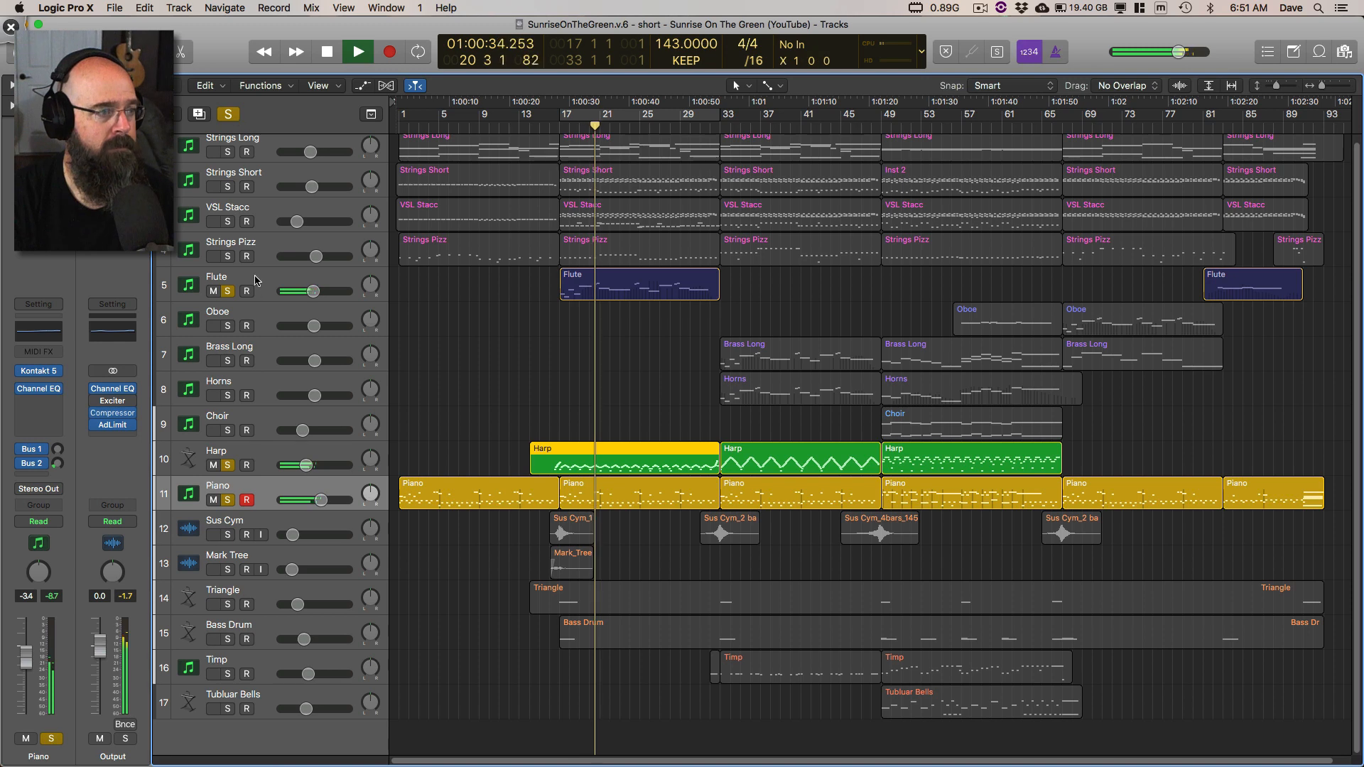
{"action": "left_click_drag", "start_coordinate": [228, 152], "coordinate": [241, 257]}
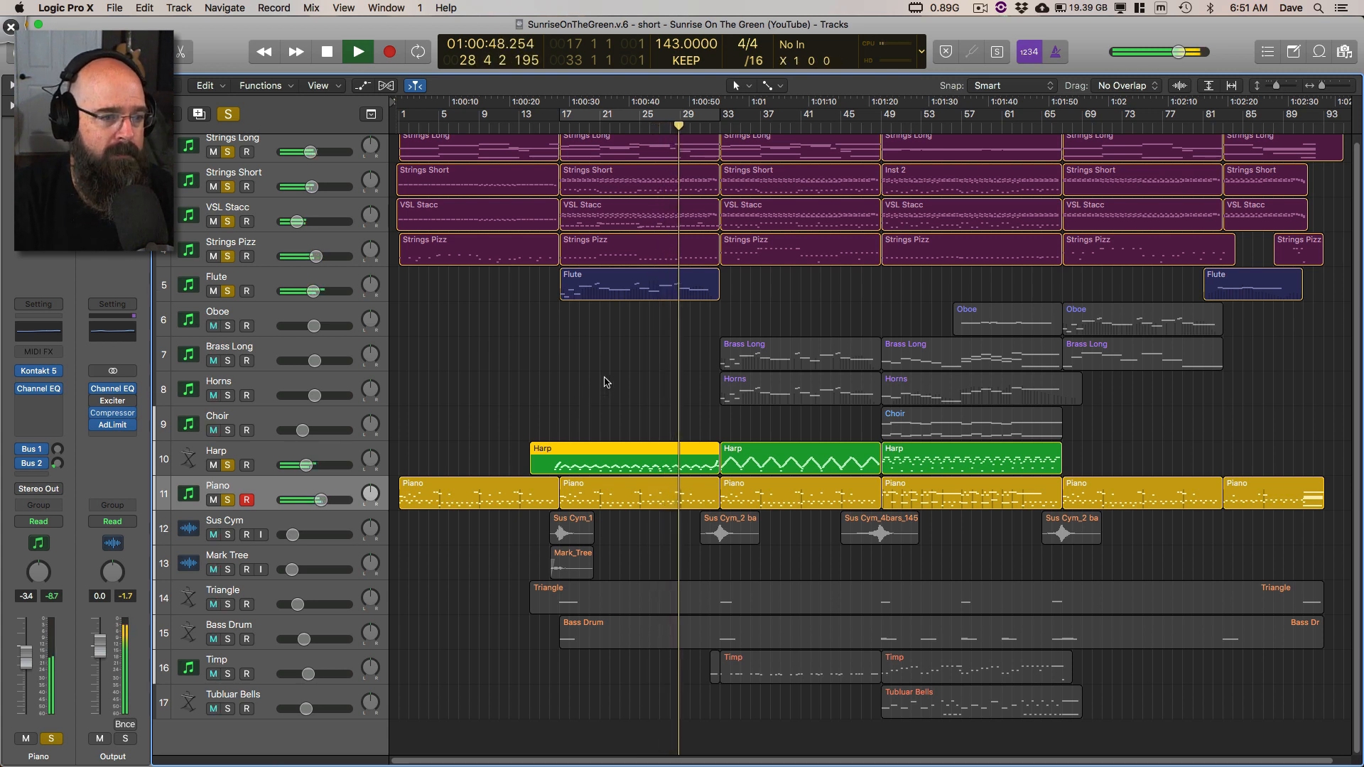
{"action": "scroll", "coordinate": [604, 380], "scroll_direction": "right", "scroll_amount": 1}
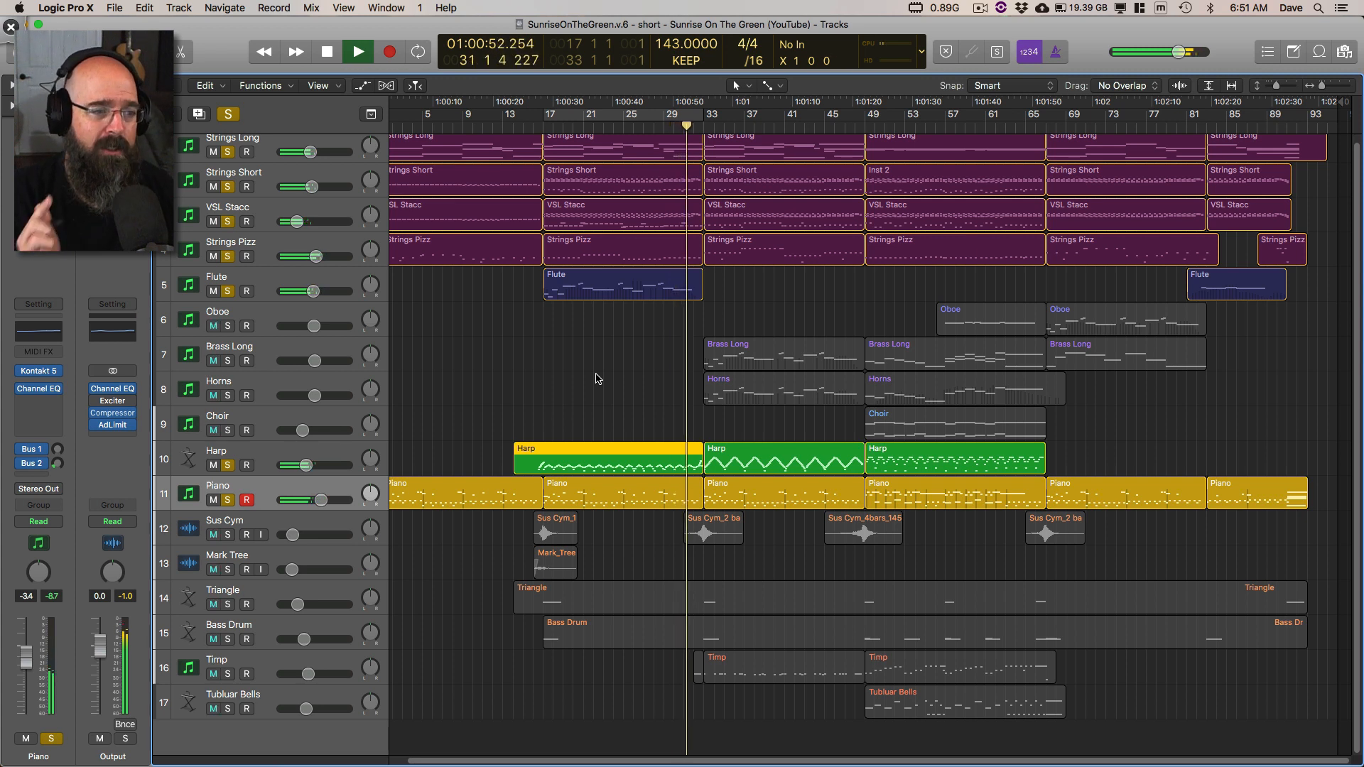
{"action": "key", "text": "space"}
{"action": "scroll", "coordinate": [617, 329], "scroll_direction": "left", "scroll_amount": 1}
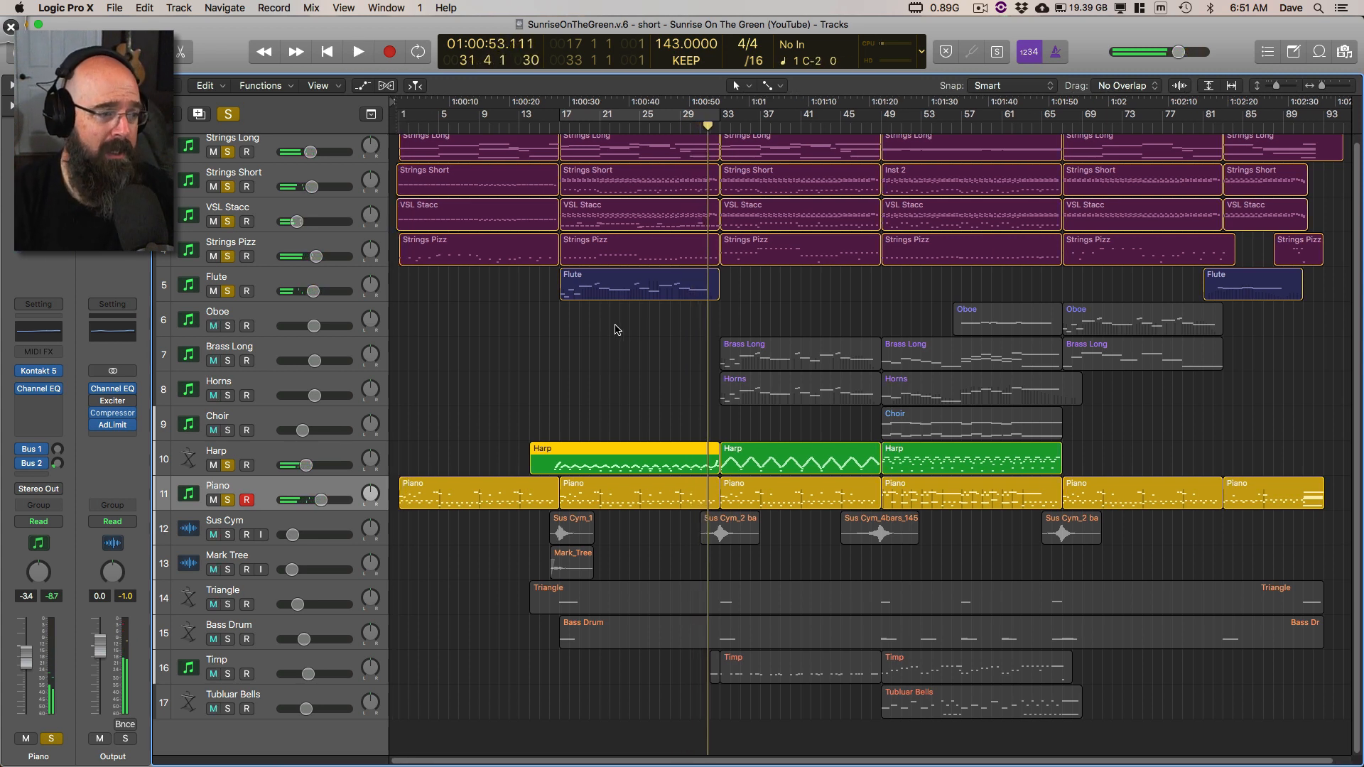
Step: Switch to Deskscribble and circle the opening of the first Piano region and the first Flute region
{"action": "key", "text": "ctrl+shift+d"}
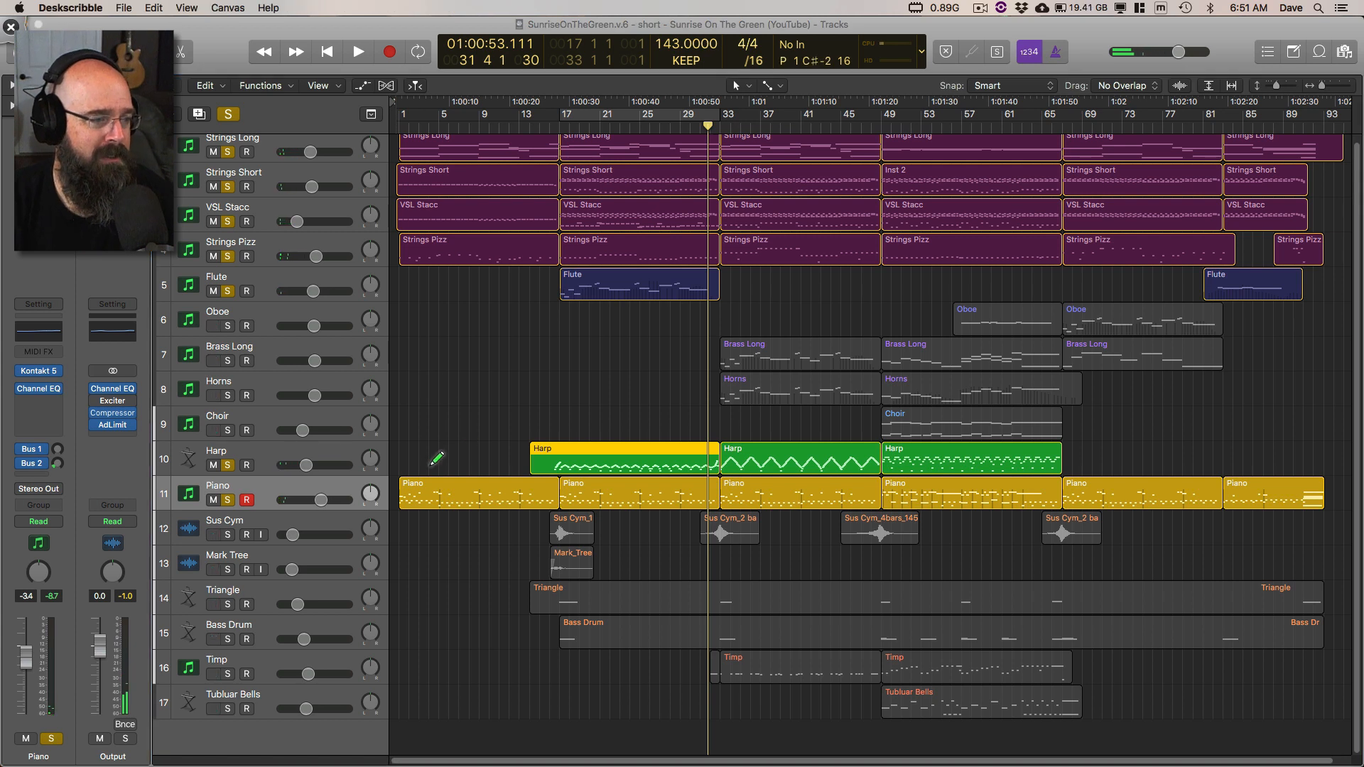
{"action": "left_click_drag", "start_coordinate": [421, 475], "coordinate": [439, 458]}
{"action": "left_click_drag", "start_coordinate": [633, 243], "coordinate": [626, 254]}
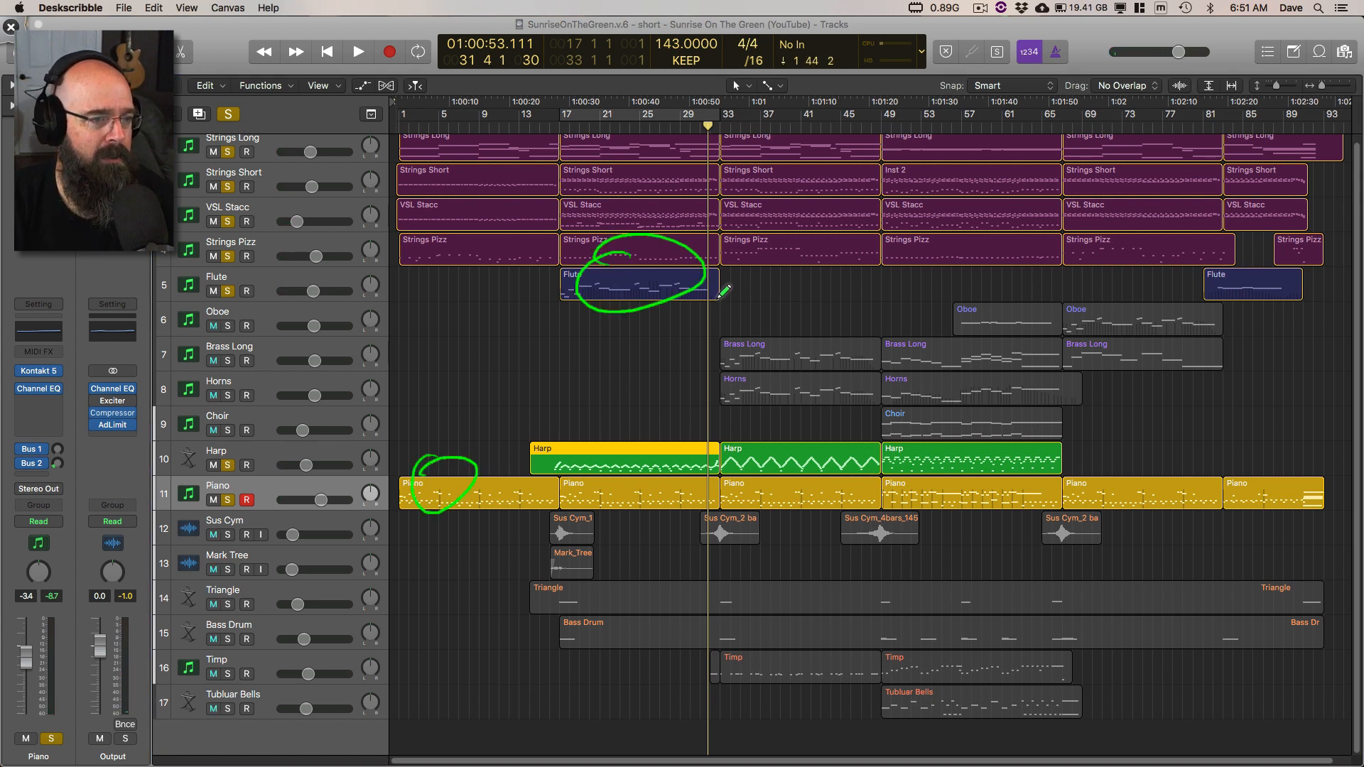
Step: Finish the freehand marking below the first Flute region, clear all drawings, and switch back to Logic Pro X
{"action": "mouse_move", "coordinate": [643, 322]}
{"action": "left_mouse_down"}
{"action": "mouse_move", "coordinate": [729, 356]}
{"action": "mouse_move", "coordinate": [701, 384]}
{"action": "left_mouse_up"}
{"action": "key", "text": "super+w"}
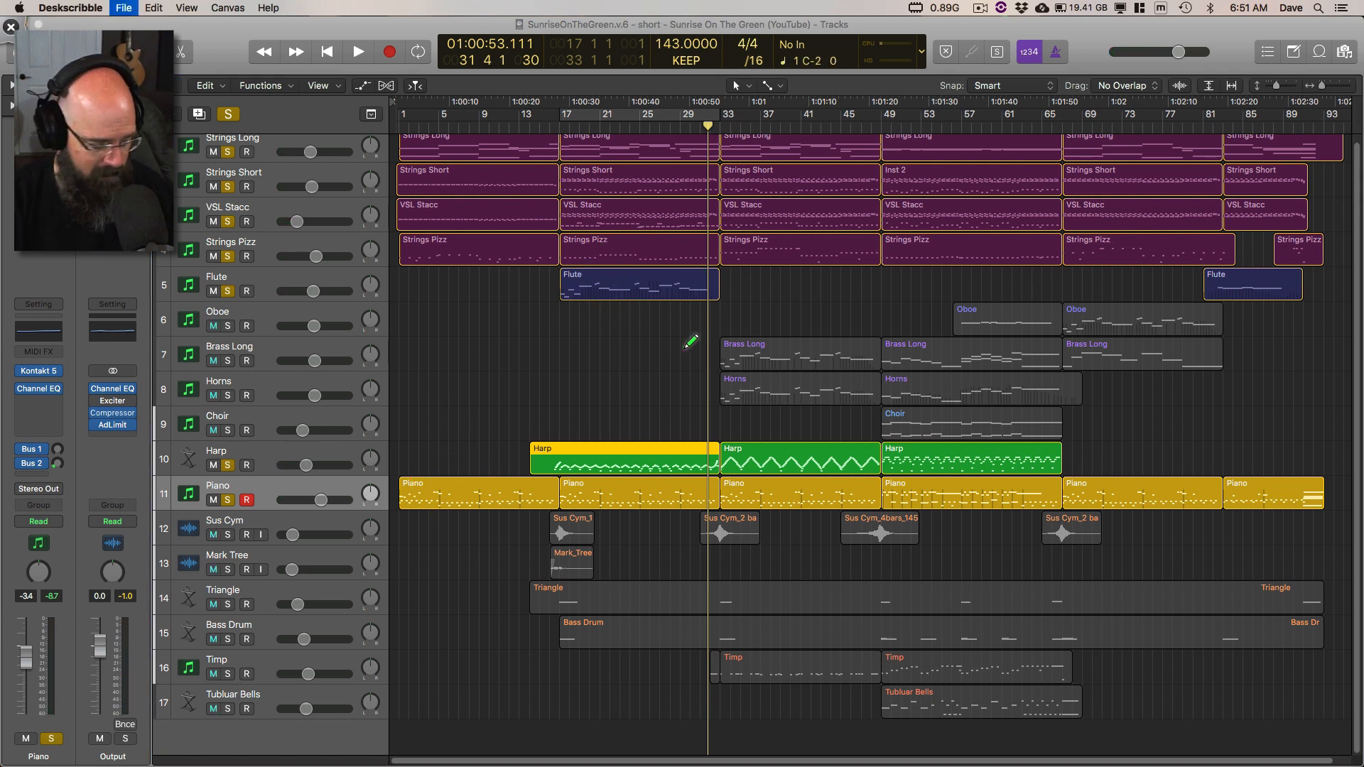
{"action": "left_click", "coordinate": [665, 393]}
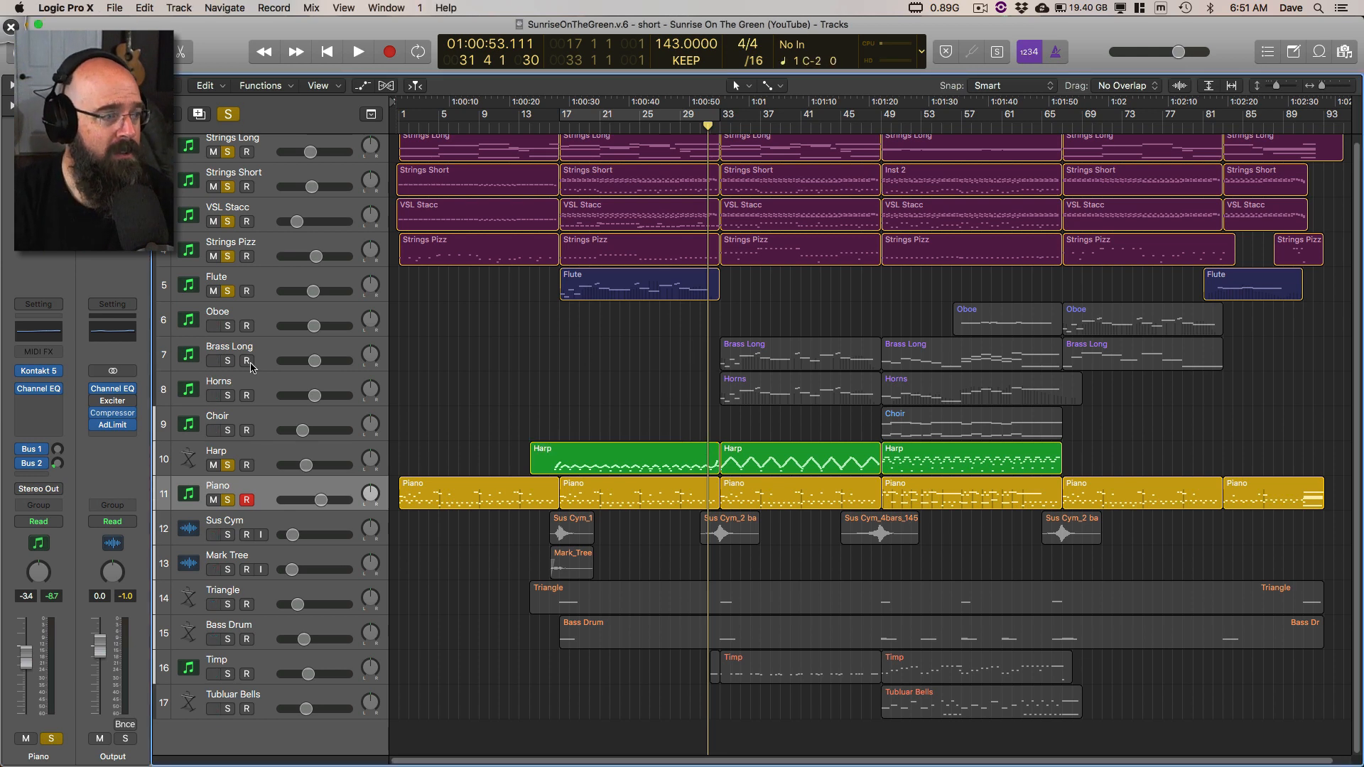
Step: Solo only the Brass Long and Horns tracks, and view the Kontakt 5 instrument loaded on Horns before closing it
{"action": "left_click", "coordinate": [226, 361], "text": "alt"}
{"action": "left_click", "coordinate": [228, 396]}
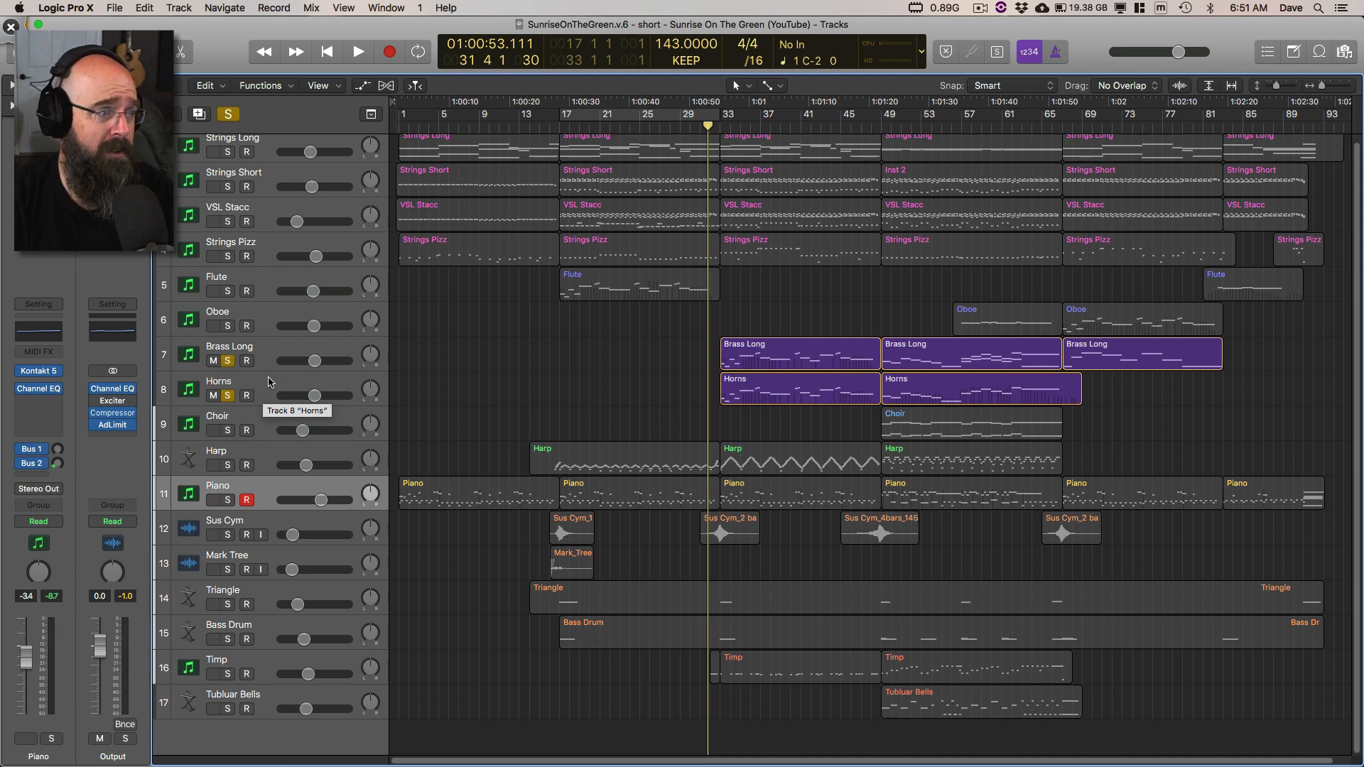
{"action": "left_click", "coordinate": [270, 387]}
{"action": "left_click", "coordinate": [40, 373]}
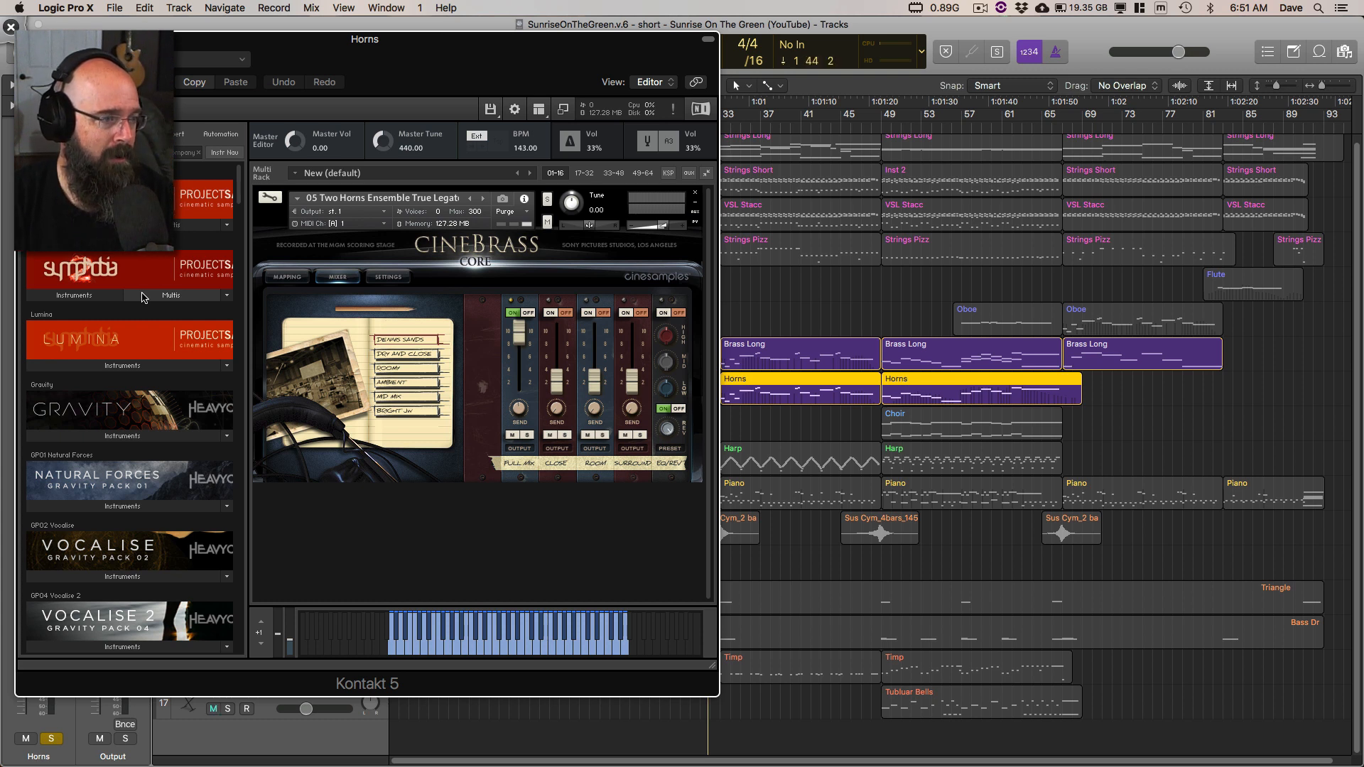
{"action": "left_click_drag", "start_coordinate": [142, 40], "coordinate": [199, 42]}
{"action": "left_click", "coordinate": [35, 368]}
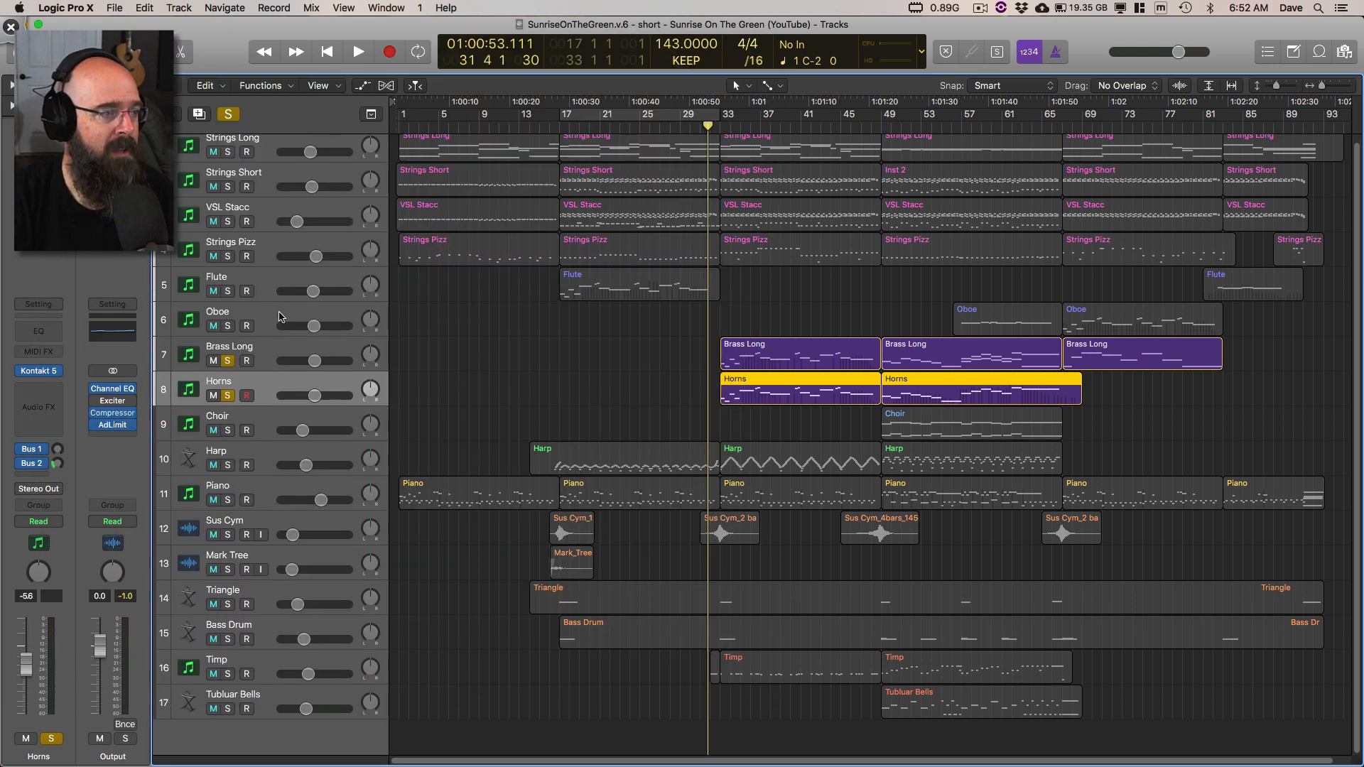
Step: View the Kontakt 5 instrument loaded on the Brass Long track, then close its window
{"action": "key", "text": "Up"}
{"action": "left_click", "coordinate": [35, 368]}
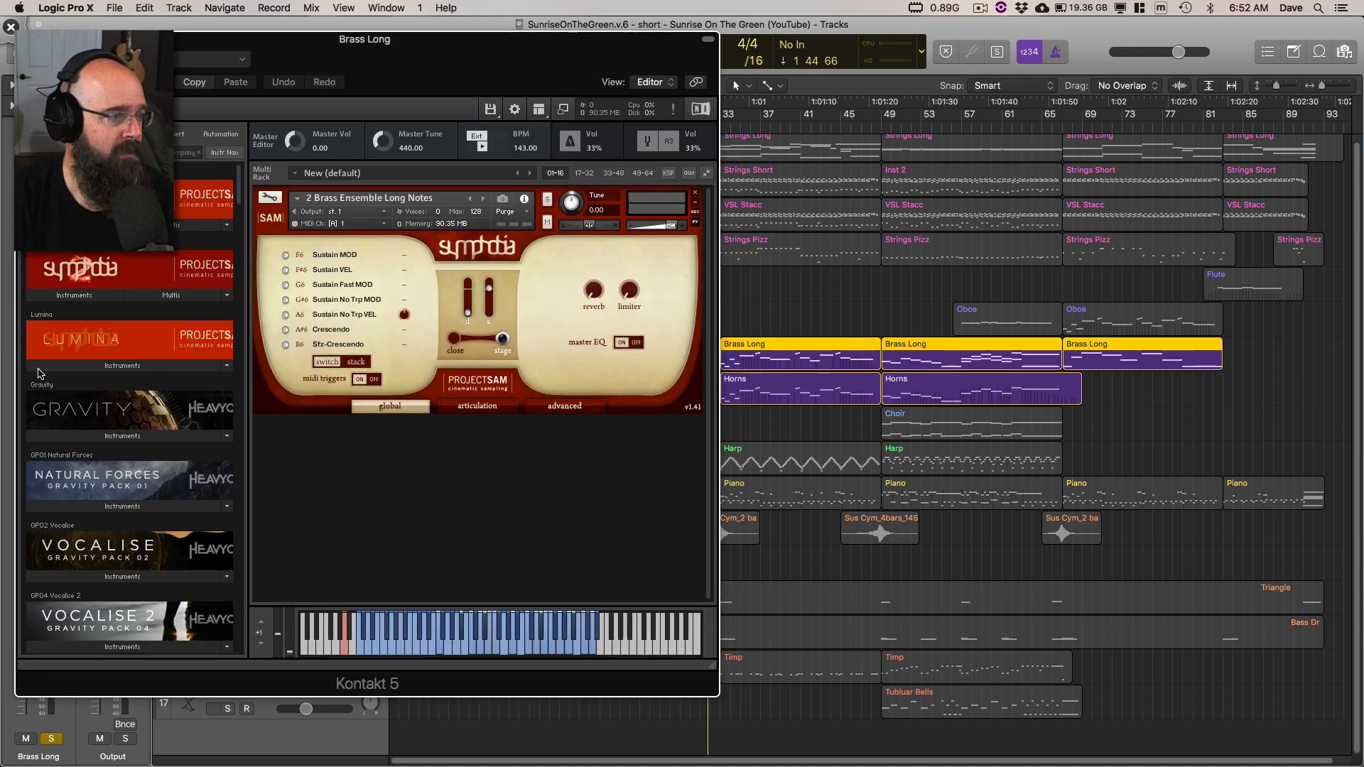
{"action": "left_click", "coordinate": [215, 110]}
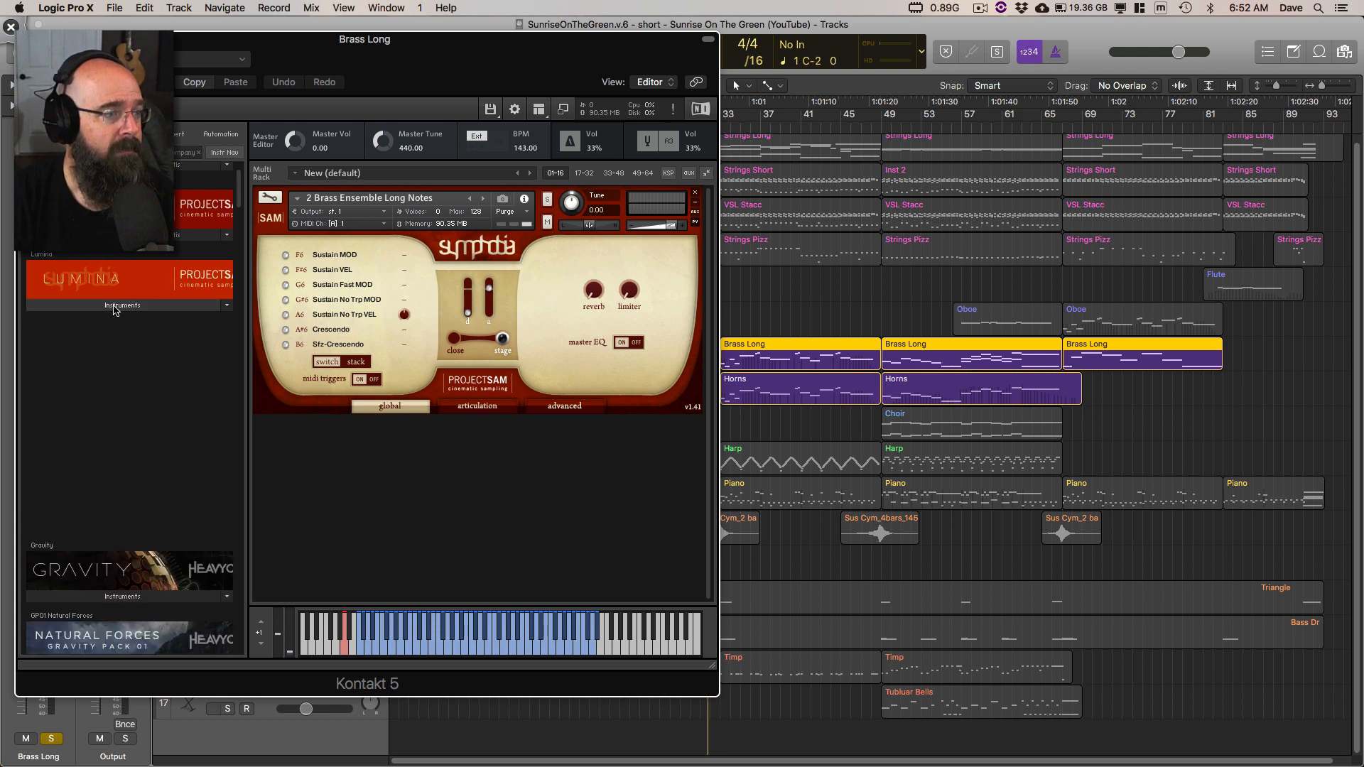
{"action": "left_click_drag", "start_coordinate": [200, 41], "coordinate": [243, 57]}
{"action": "left_click", "coordinate": [66, 55]}
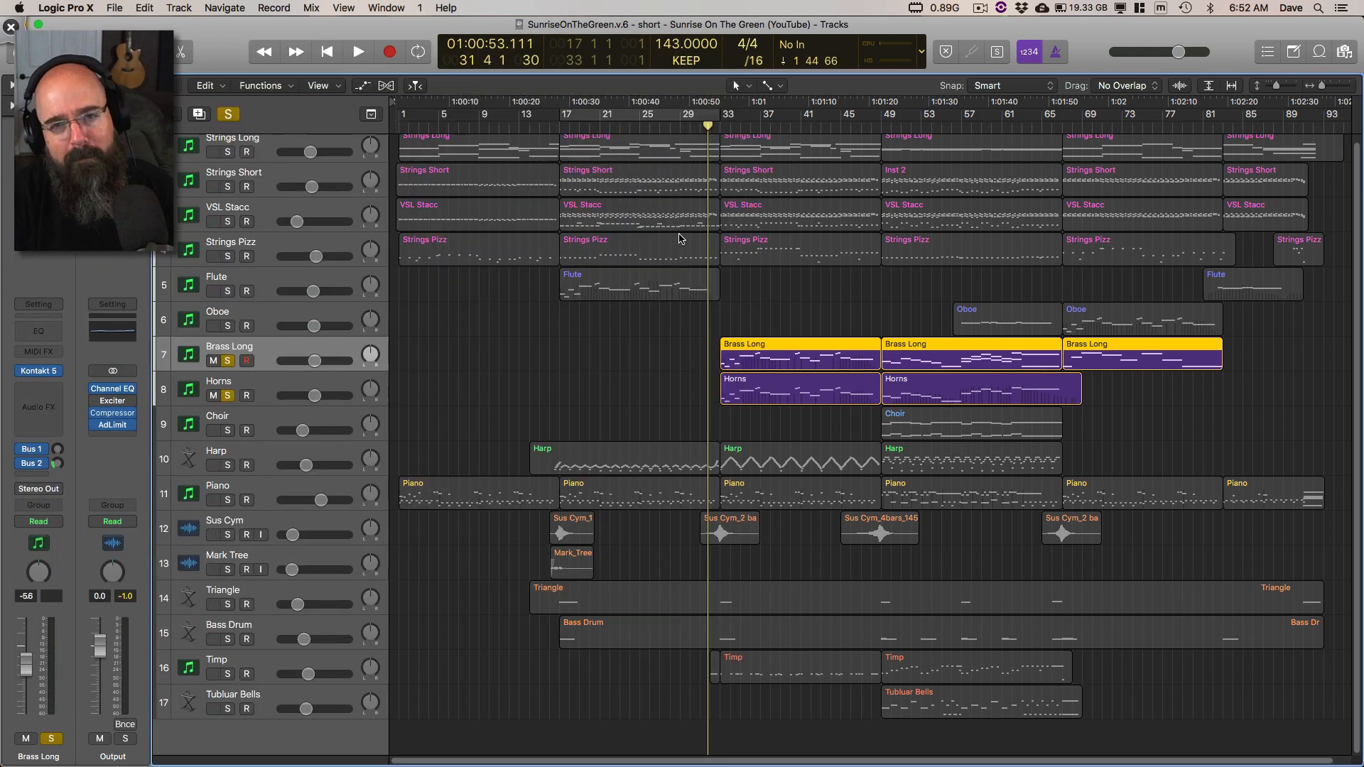
Step: Play the soloed Brass Long and Horns tracks from about bar 32
{"action": "left_click", "coordinate": [715, 128]}
{"action": "key", "text": "space"}
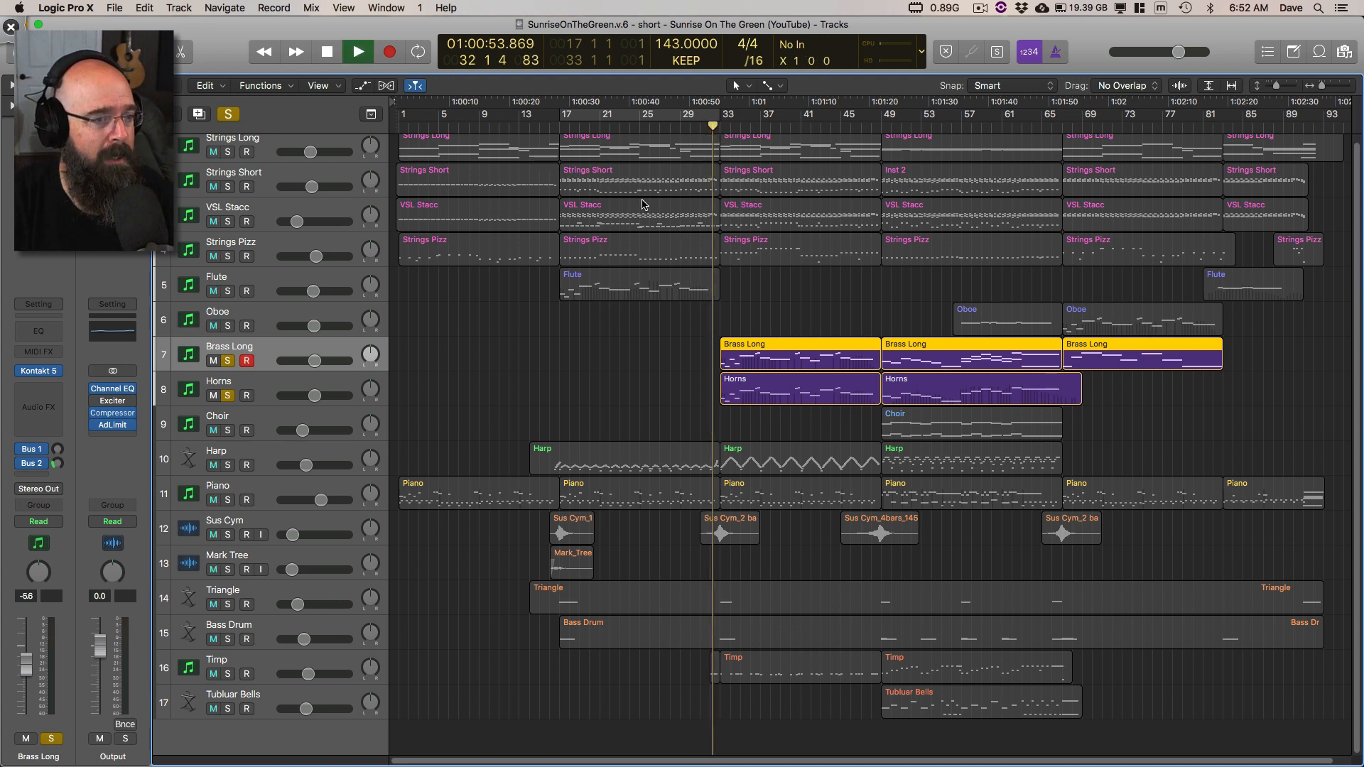
{"action": "key", "text": "space"}
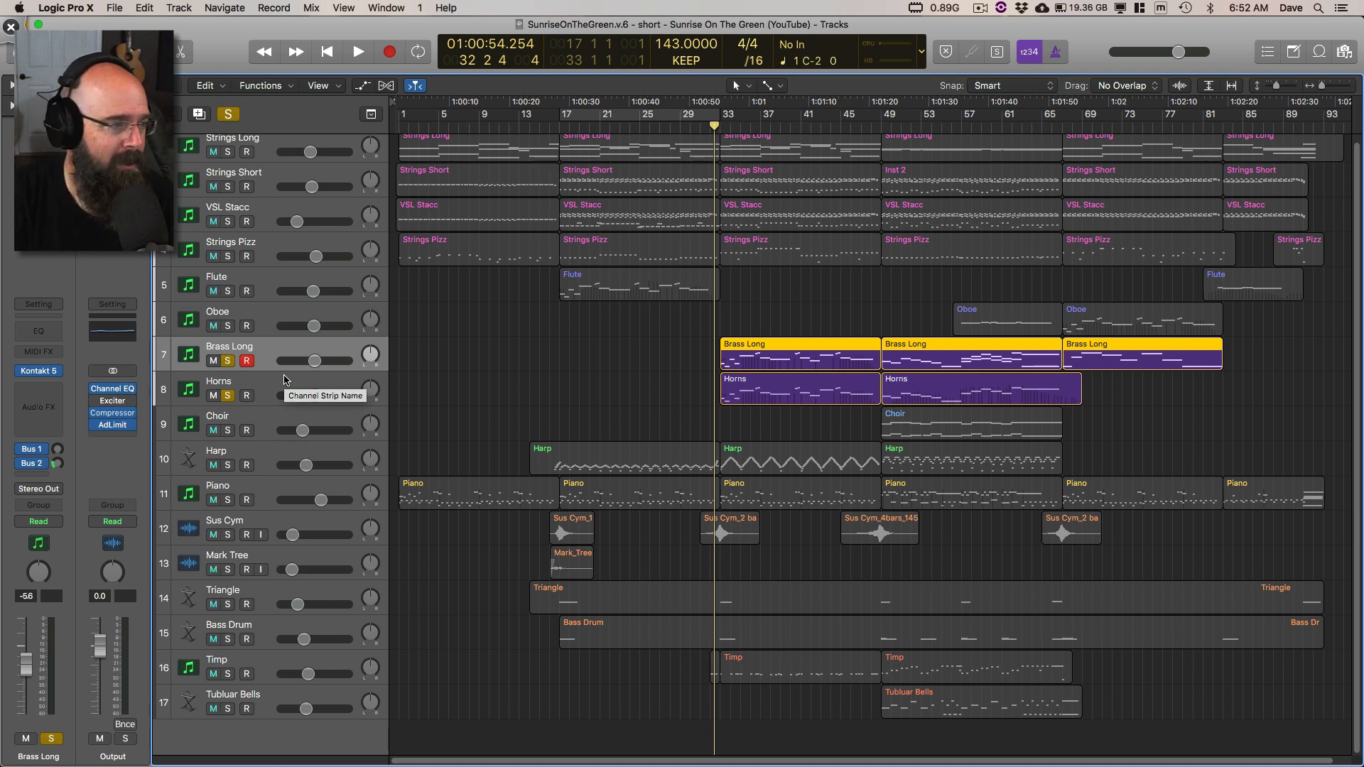
{"action": "key", "text": "space"}
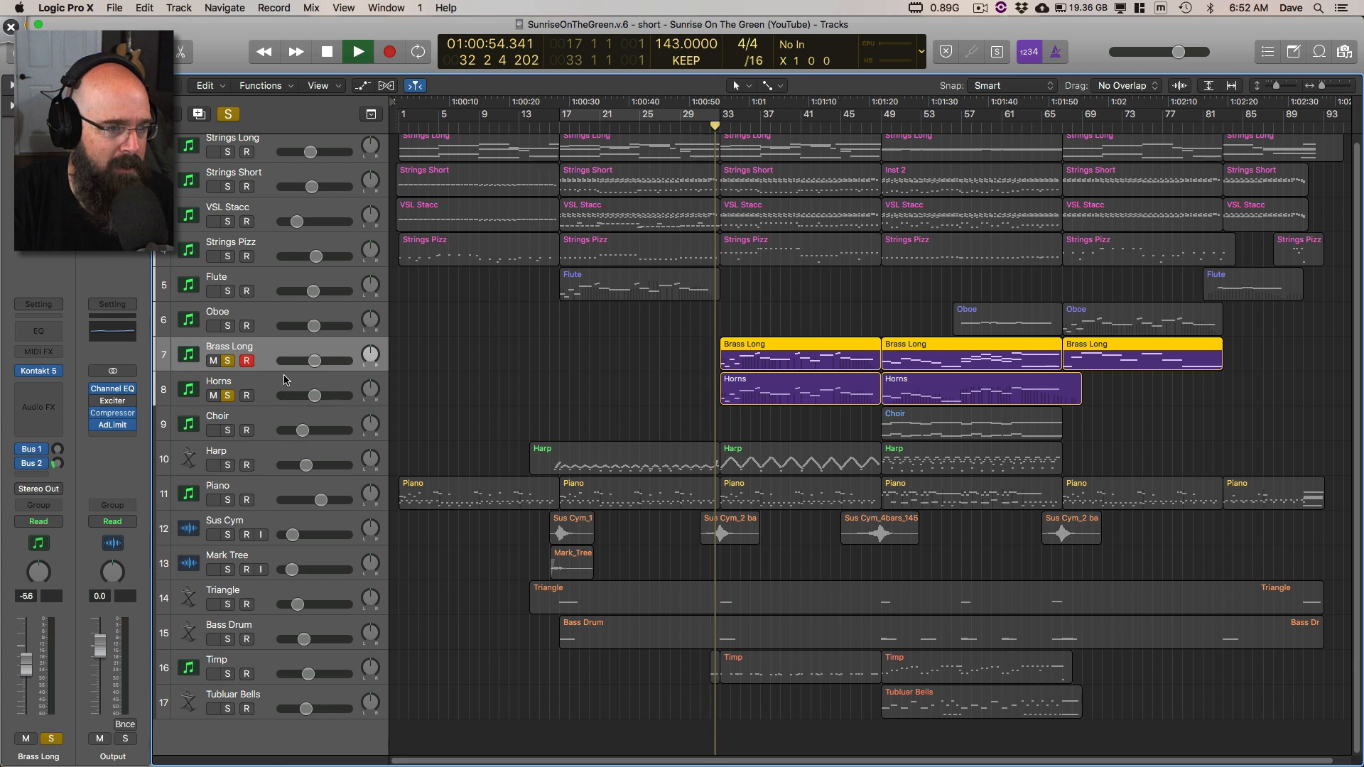
Step: Compare Horns alone with Brass Long alone during playback, restore both solos, and stop at about bar 39
{"action": "left_click", "coordinate": [228, 361]}
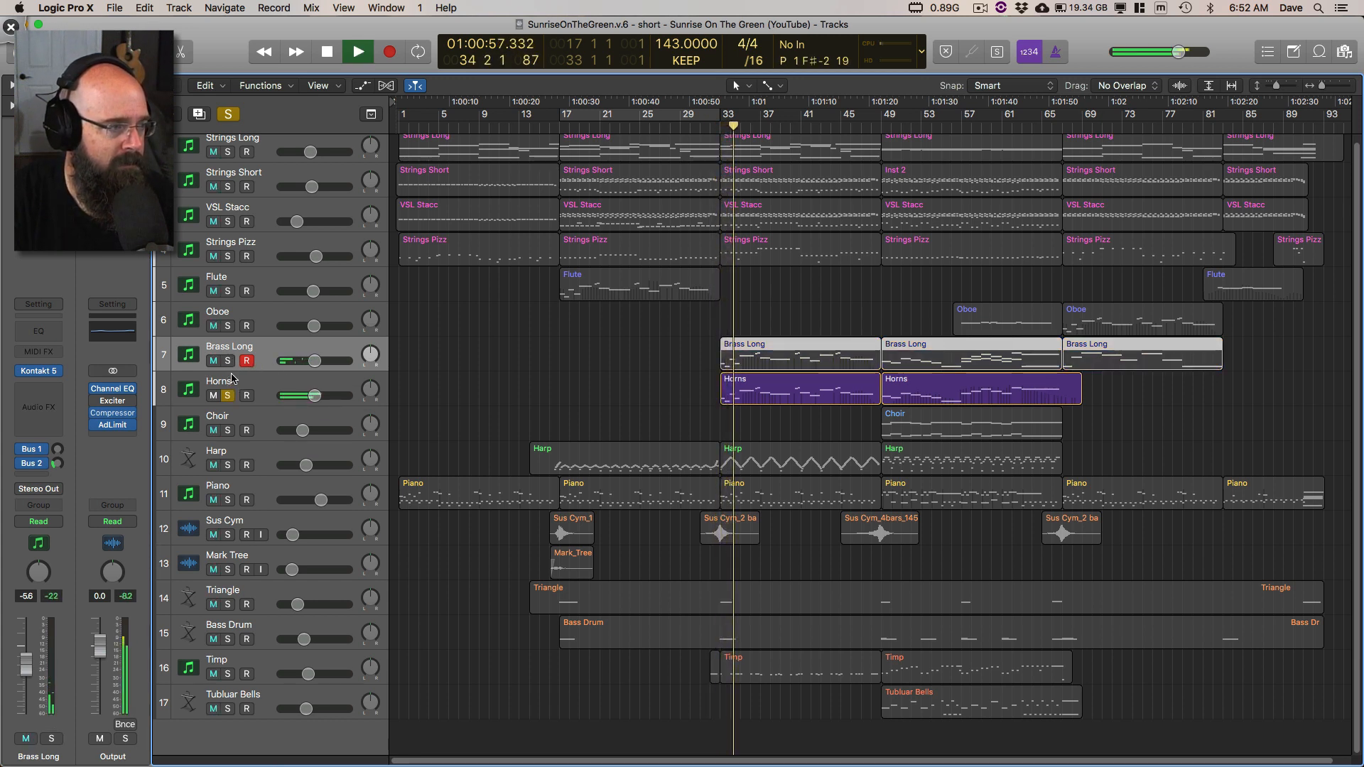
{"action": "left_click", "coordinate": [228, 361]}
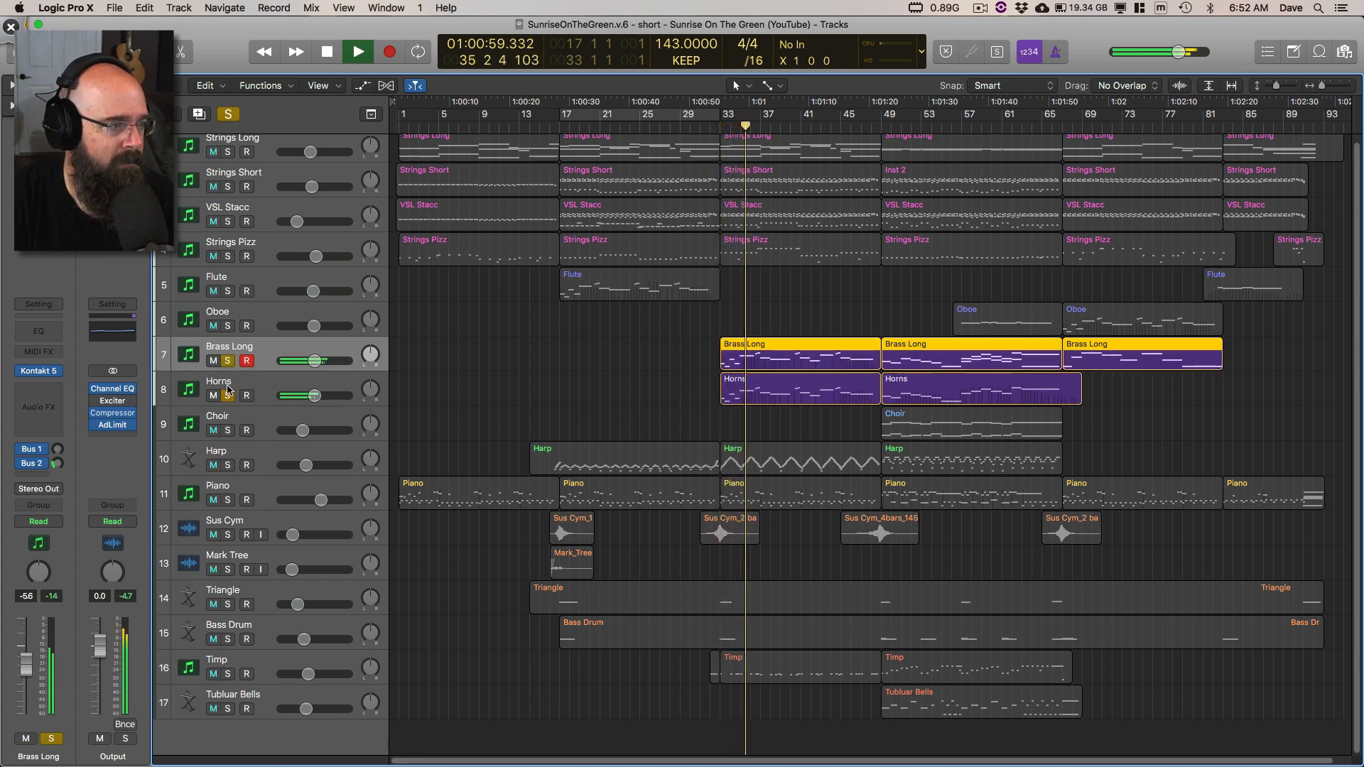
{"action": "left_click", "coordinate": [228, 395]}
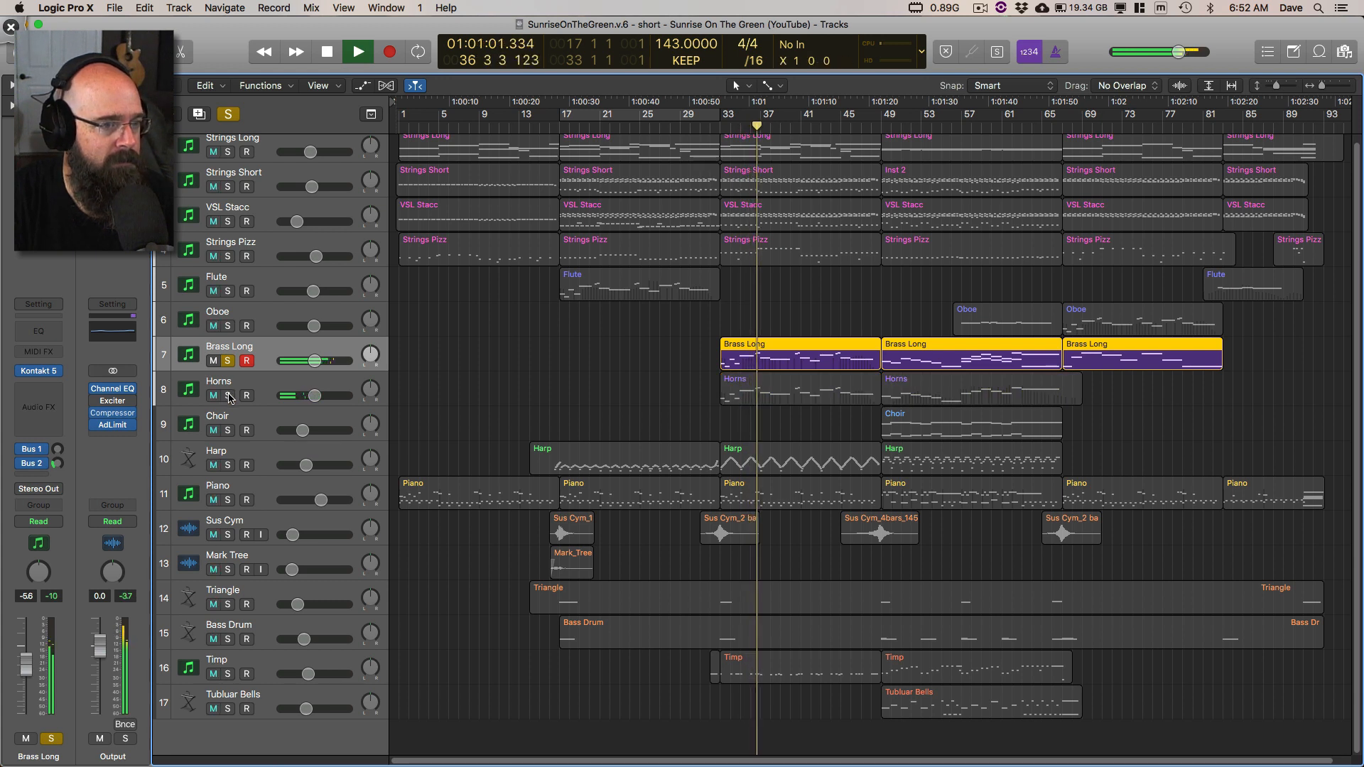
{"action": "left_click", "coordinate": [228, 396]}
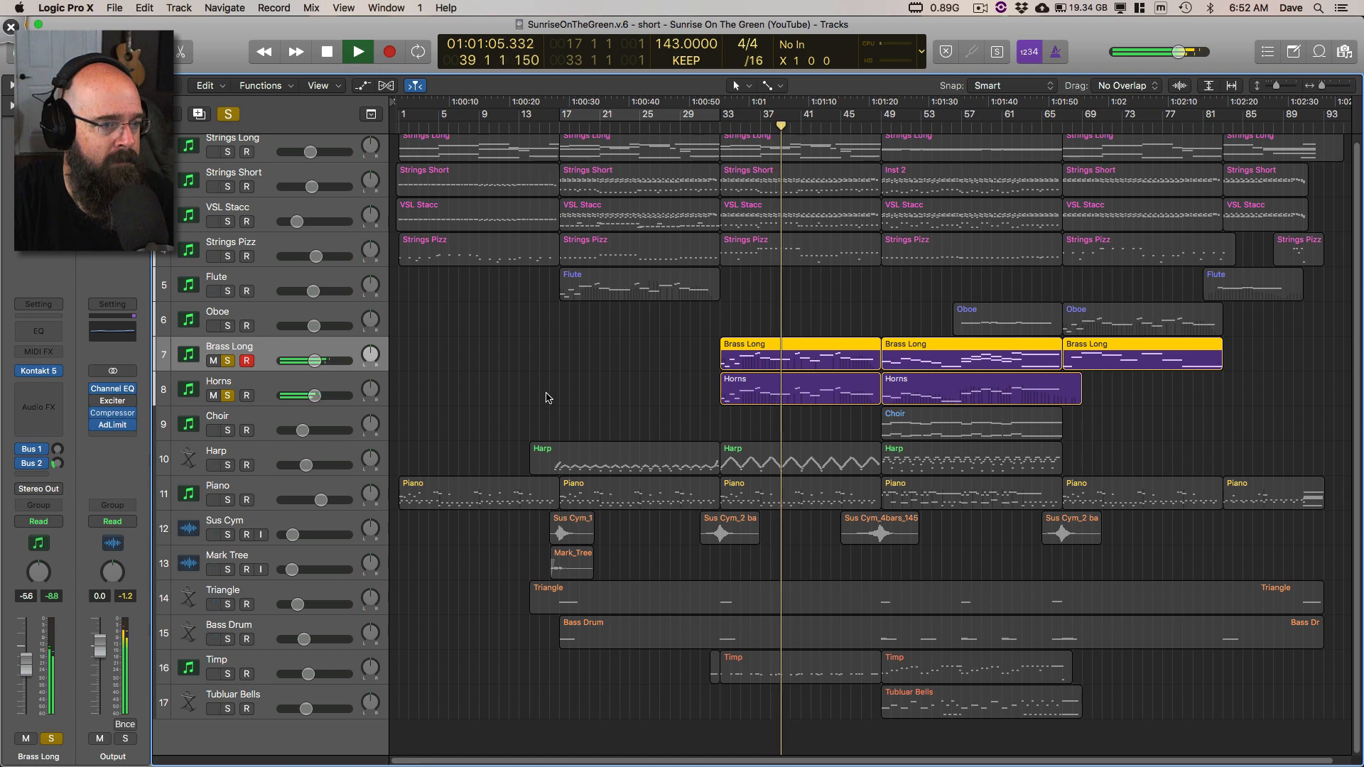
{"action": "key", "text": "space"}
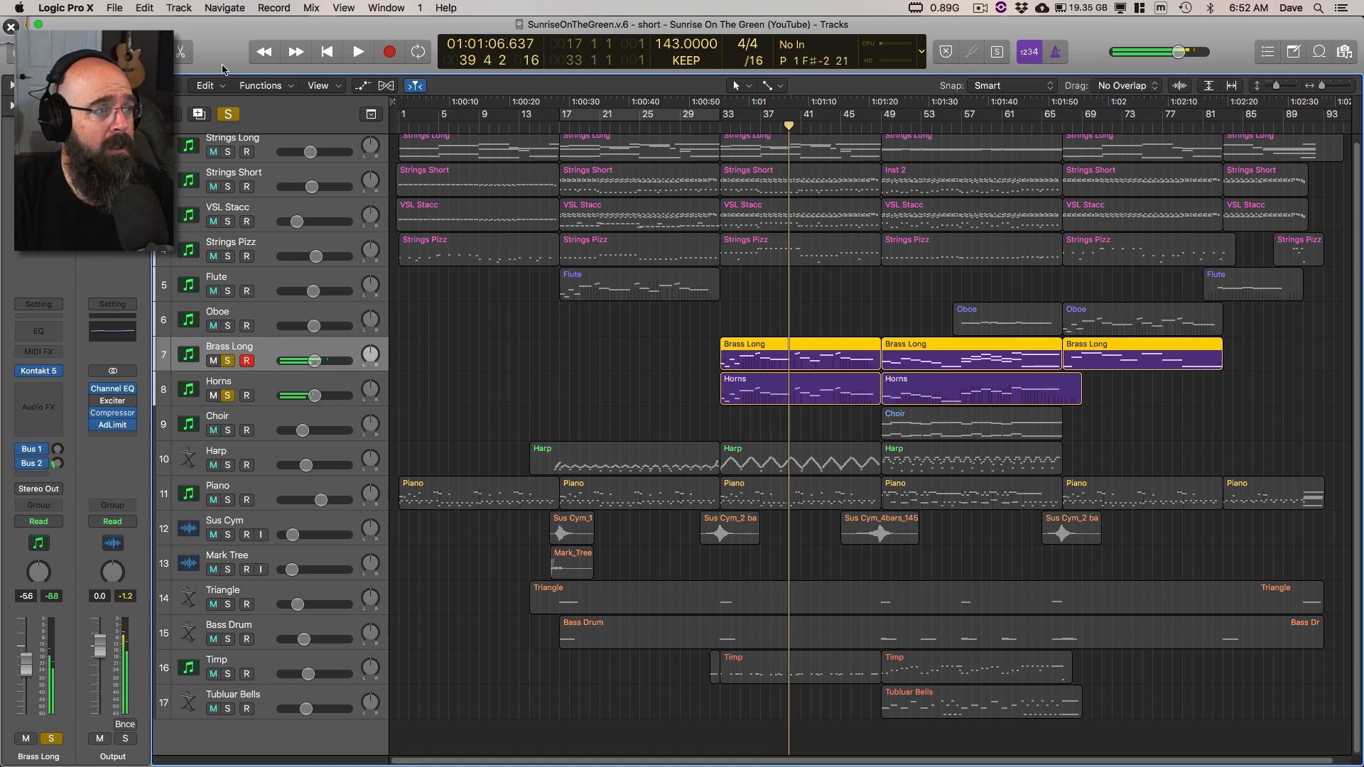
Step: Clear all track solos and play the full arrangement from about bar 29 to about bar 34
{"action": "left_click", "coordinate": [227, 118]}
{"action": "double_click", "coordinate": [687, 127]}
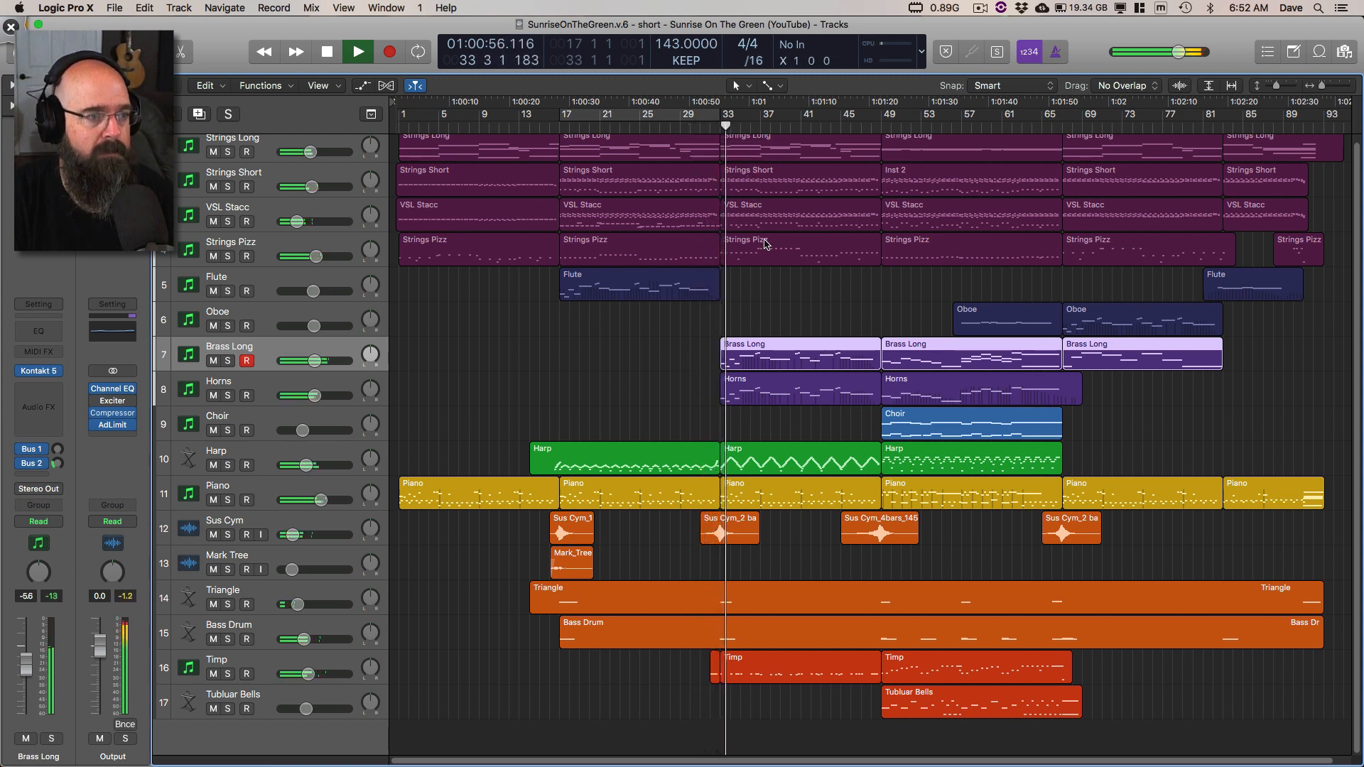
{"action": "key", "text": "space"}
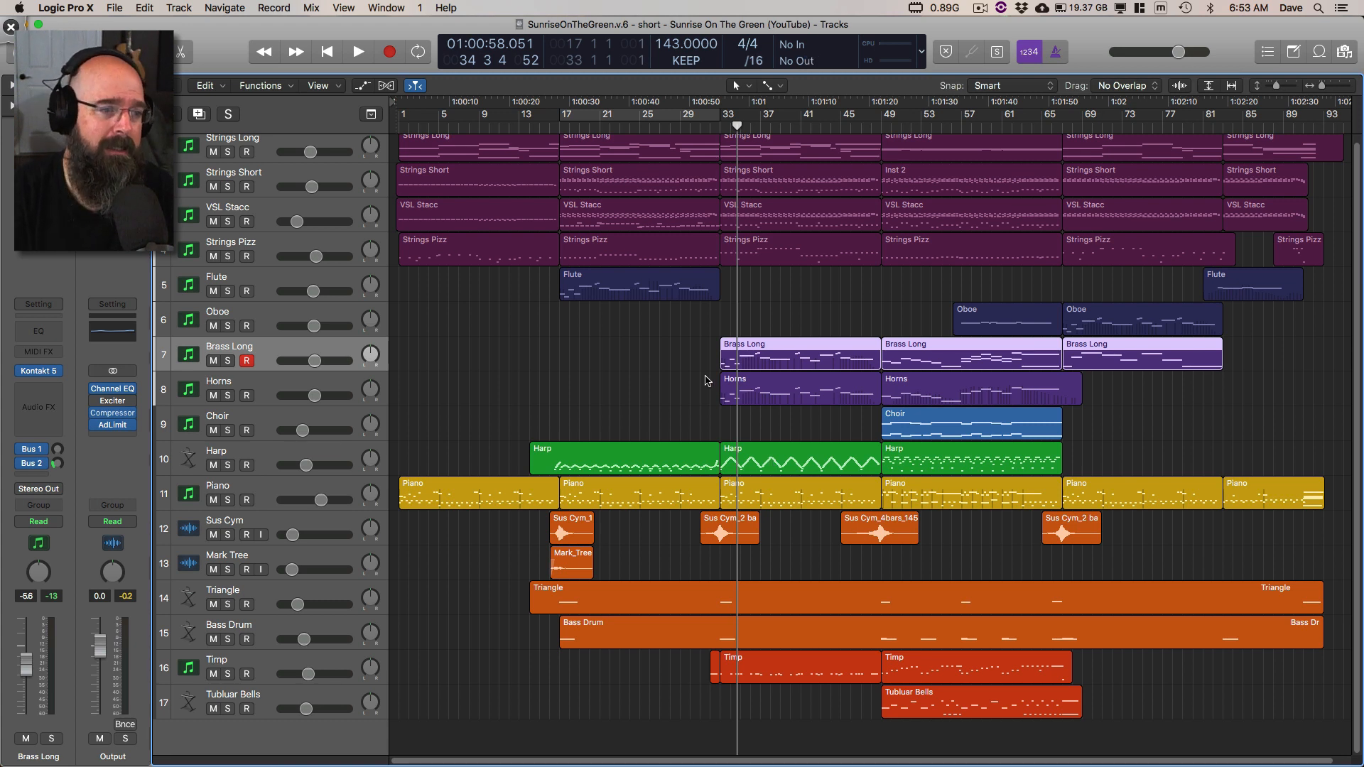
Step: Deselect the Brass Long regions and play the full arrangement from bar 33 to about bar 35
{"action": "left_click", "coordinate": [678, 380]}
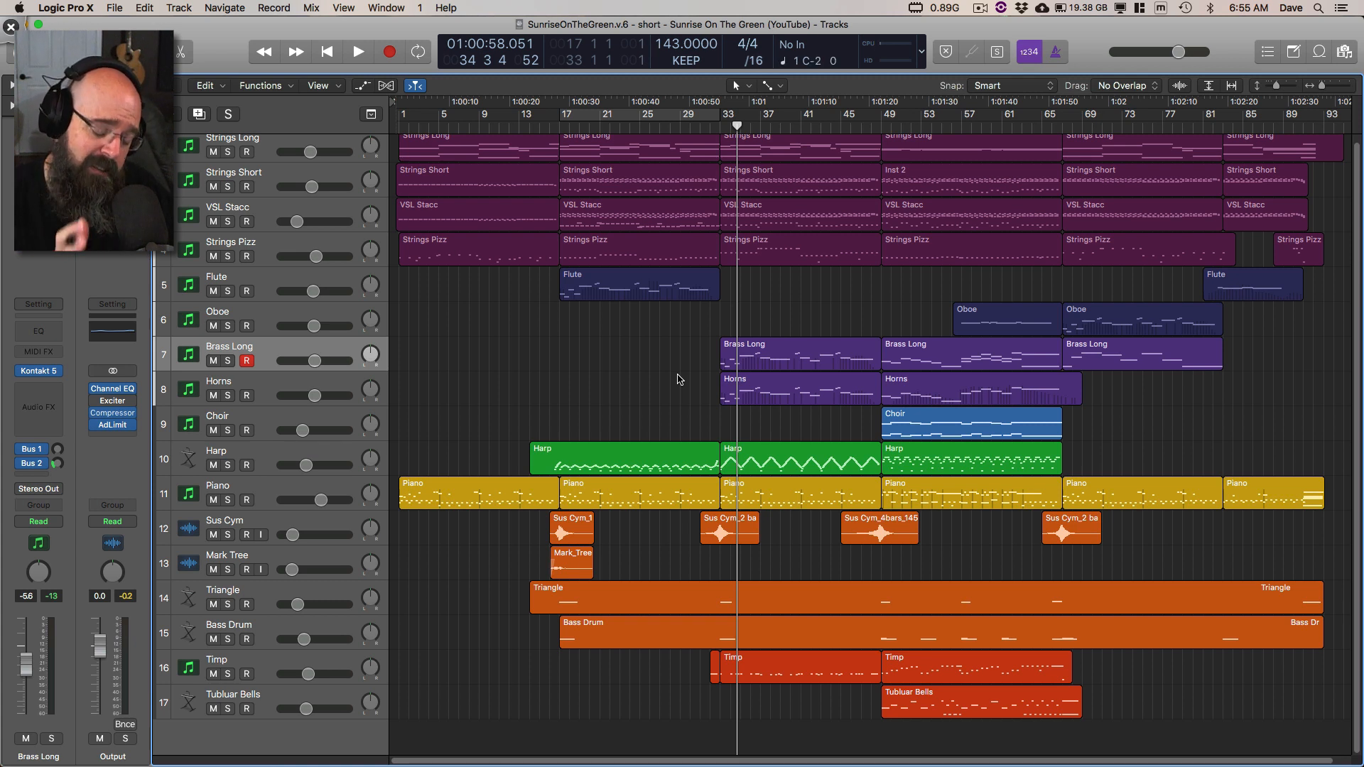
{"action": "key", "text": "space"}
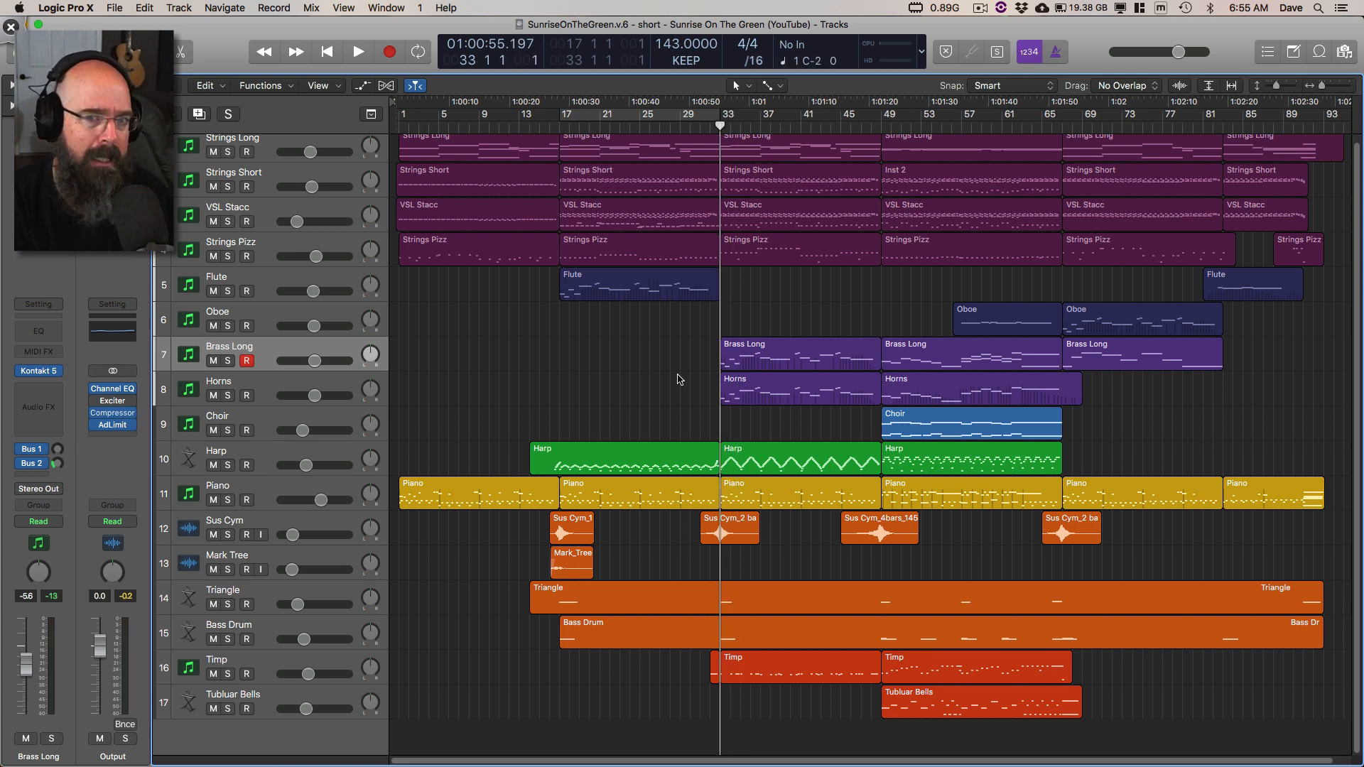
{"action": "key", "text": "space"}
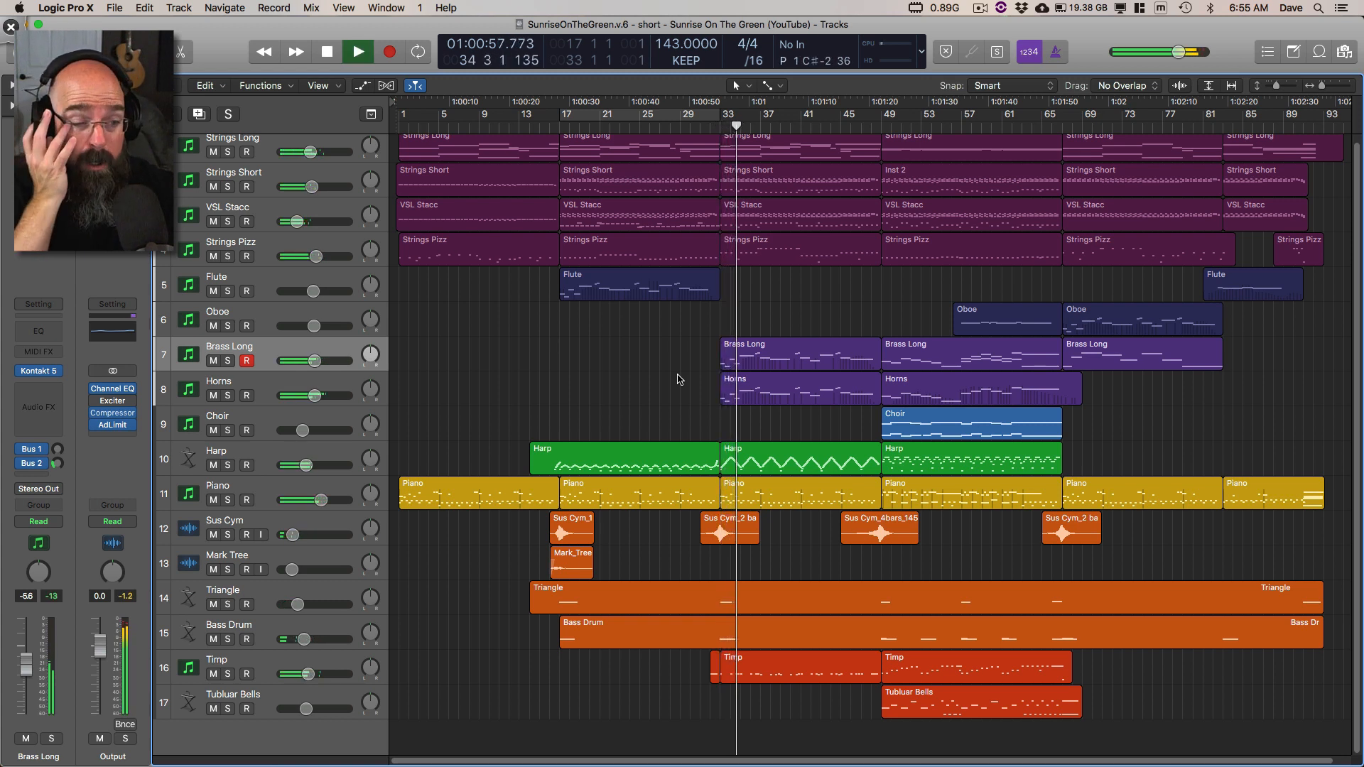
{"action": "key", "text": "space"}
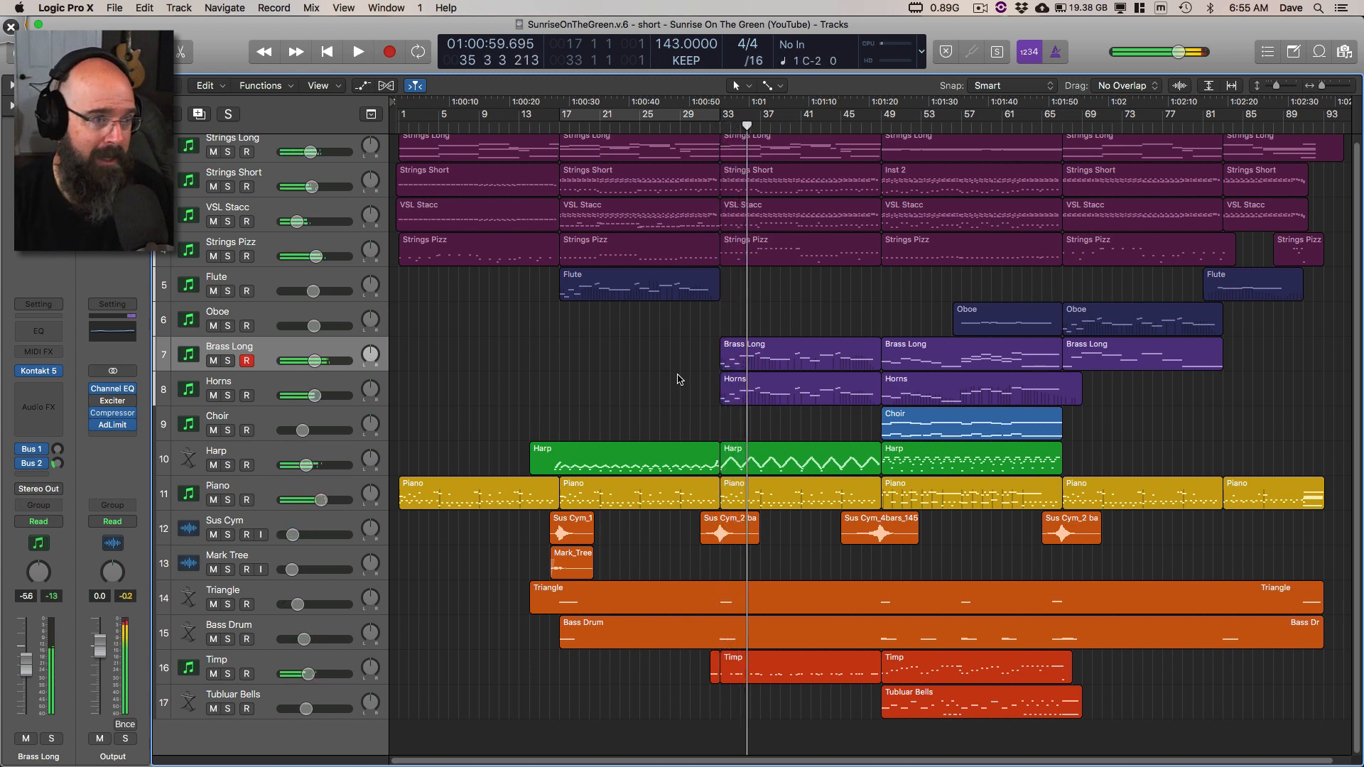
Step: Switch to Deskscribble, mark the span from bar 33 to about bar 85 with freehand strokes across the regions, then clear the drawing
{"action": "key", "text": "super+Tab"}
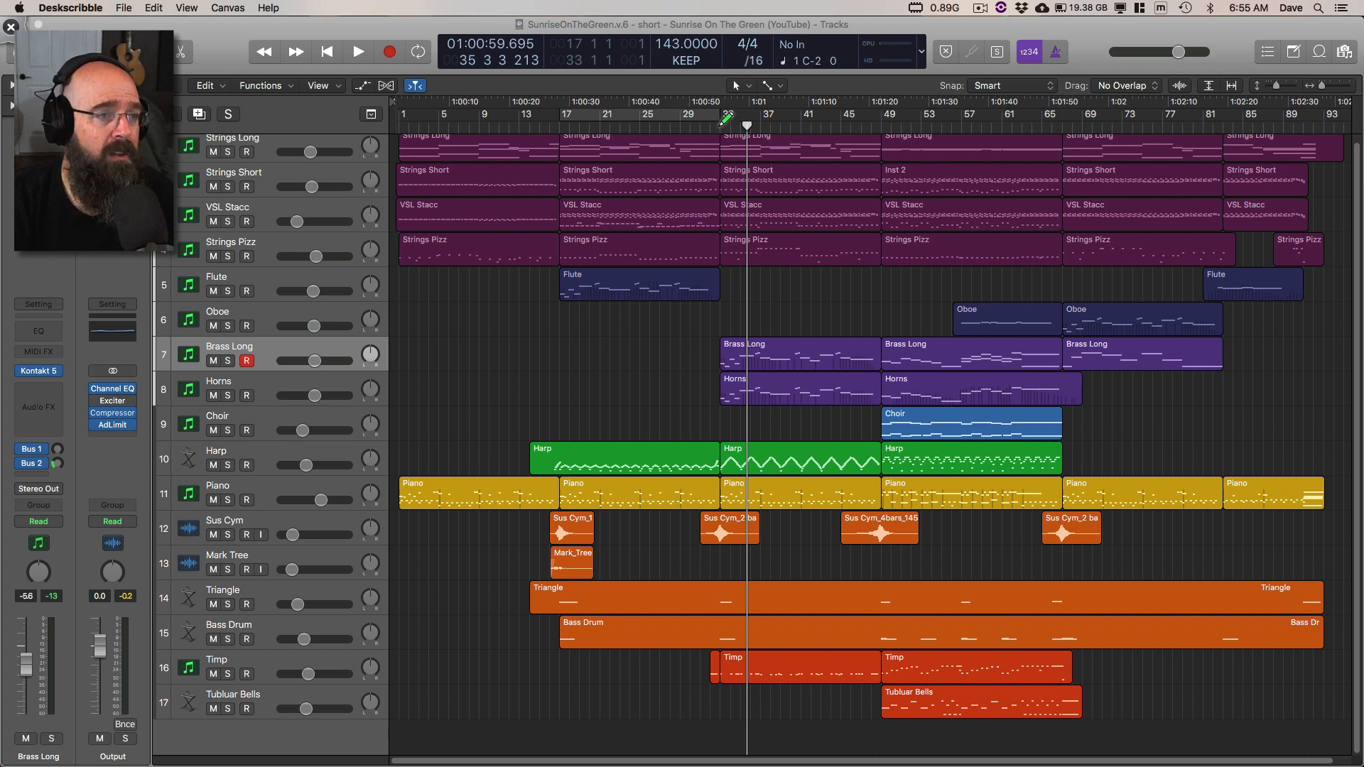
{"action": "mouse_move", "coordinate": [722, 124]}
{"action": "left_mouse_down"}
{"action": "mouse_move", "coordinate": [718, 161]}
{"action": "mouse_move", "coordinate": [722, 123]}
{"action": "mouse_move", "coordinate": [843, 111]}
{"action": "mouse_move", "coordinate": [1269, 114]}
{"action": "mouse_move", "coordinate": [1269, 145]}
{"action": "left_mouse_up"}
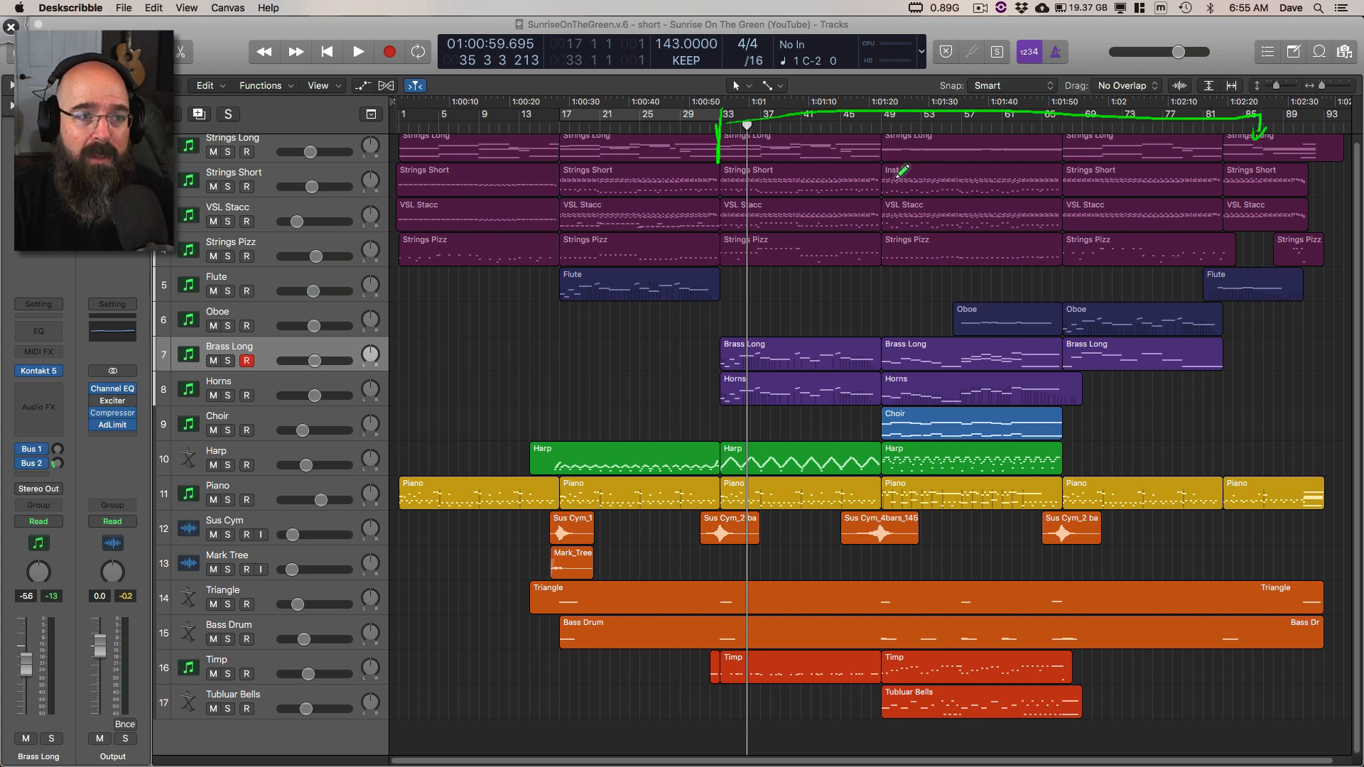
{"action": "mouse_move", "coordinate": [799, 144]}
{"action": "left_mouse_down"}
{"action": "mouse_move", "coordinate": [796, 157]}
{"action": "mouse_move", "coordinate": [935, 276]}
{"action": "mouse_move", "coordinate": [1181, 189]}
{"action": "mouse_move", "coordinate": [1169, 303]}
{"action": "left_mouse_up"}
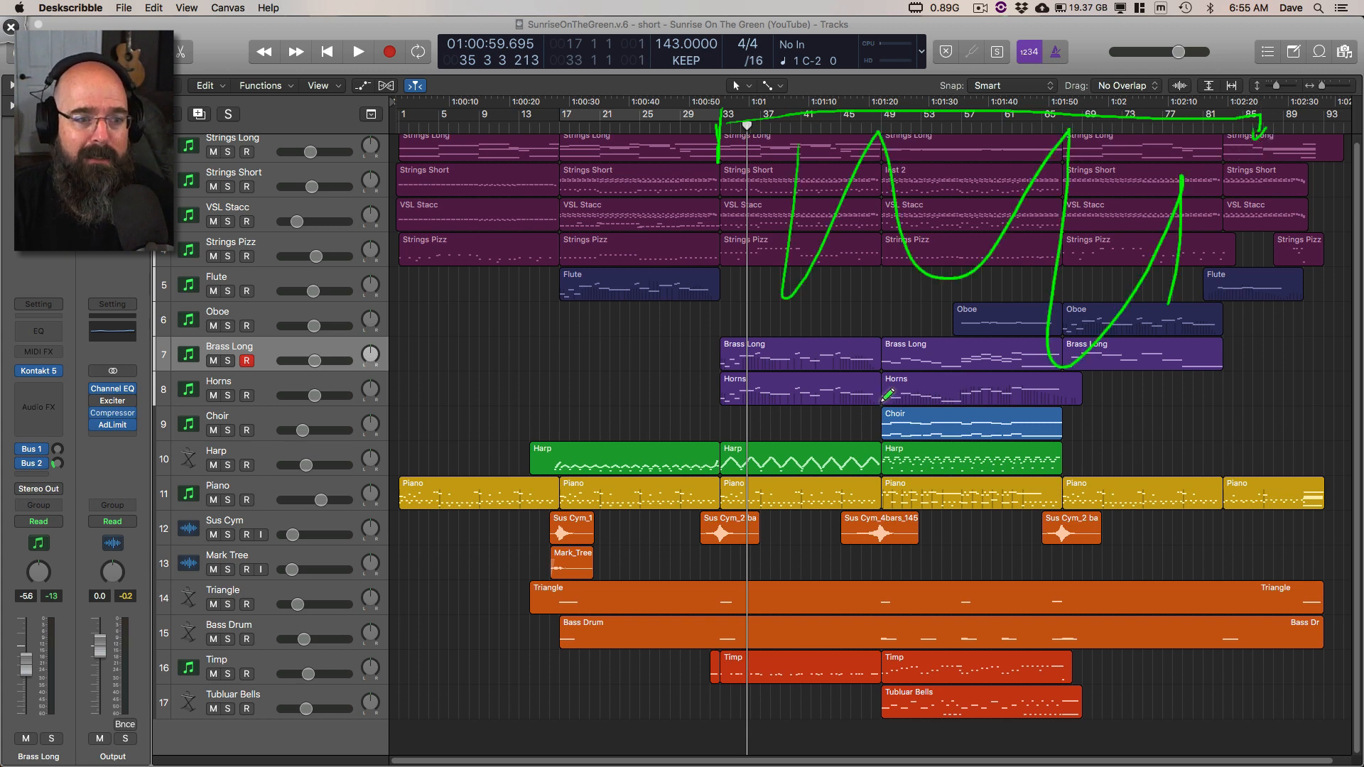
{"action": "mouse_move", "coordinate": [883, 402]}
{"action": "left_mouse_down"}
{"action": "mouse_move", "coordinate": [1147, 475]}
{"action": "mouse_move", "coordinate": [1142, 522]}
{"action": "left_mouse_up"}
{"action": "key", "text": "super+w"}
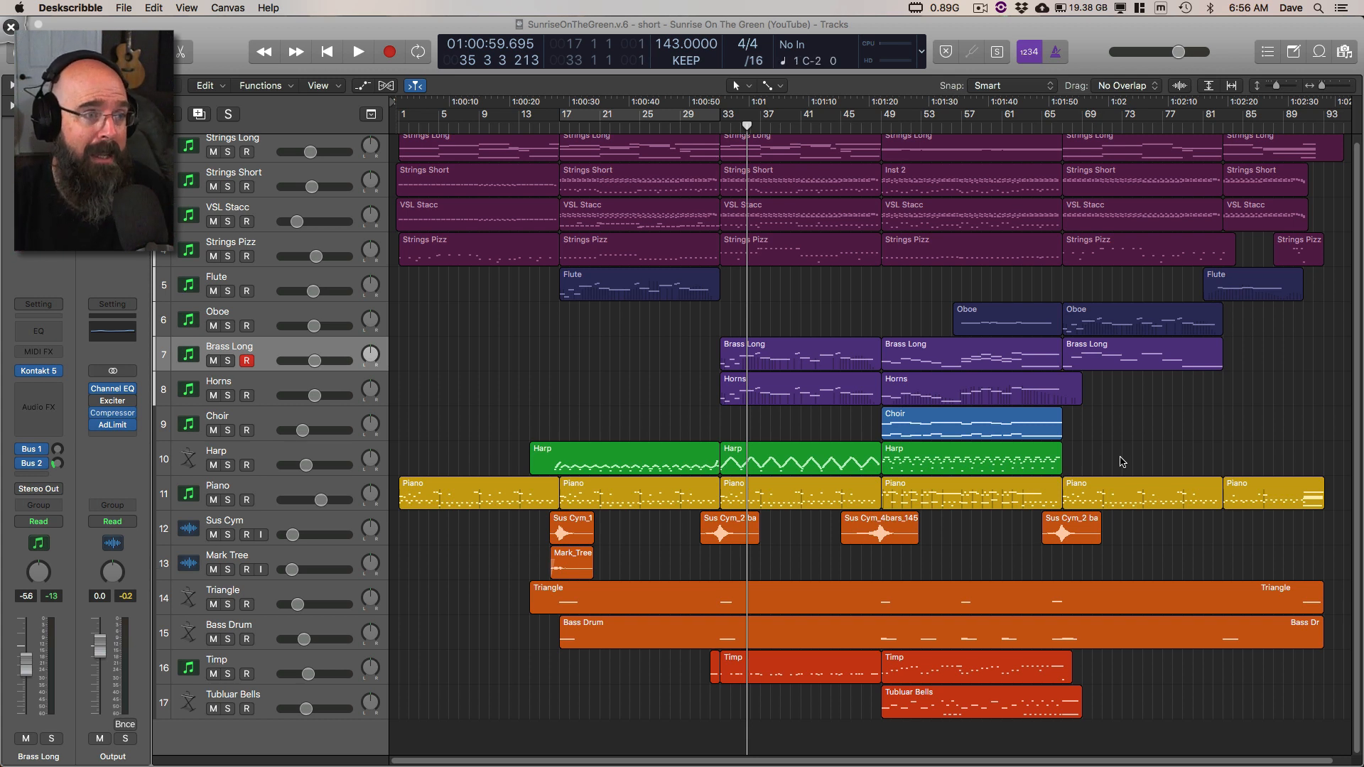
Step: Return to Logic Pro X, play from about bar 27, and jump ahead to about bar 85
{"action": "left_click", "coordinate": [666, 134]}
{"action": "key", "text": "space"}
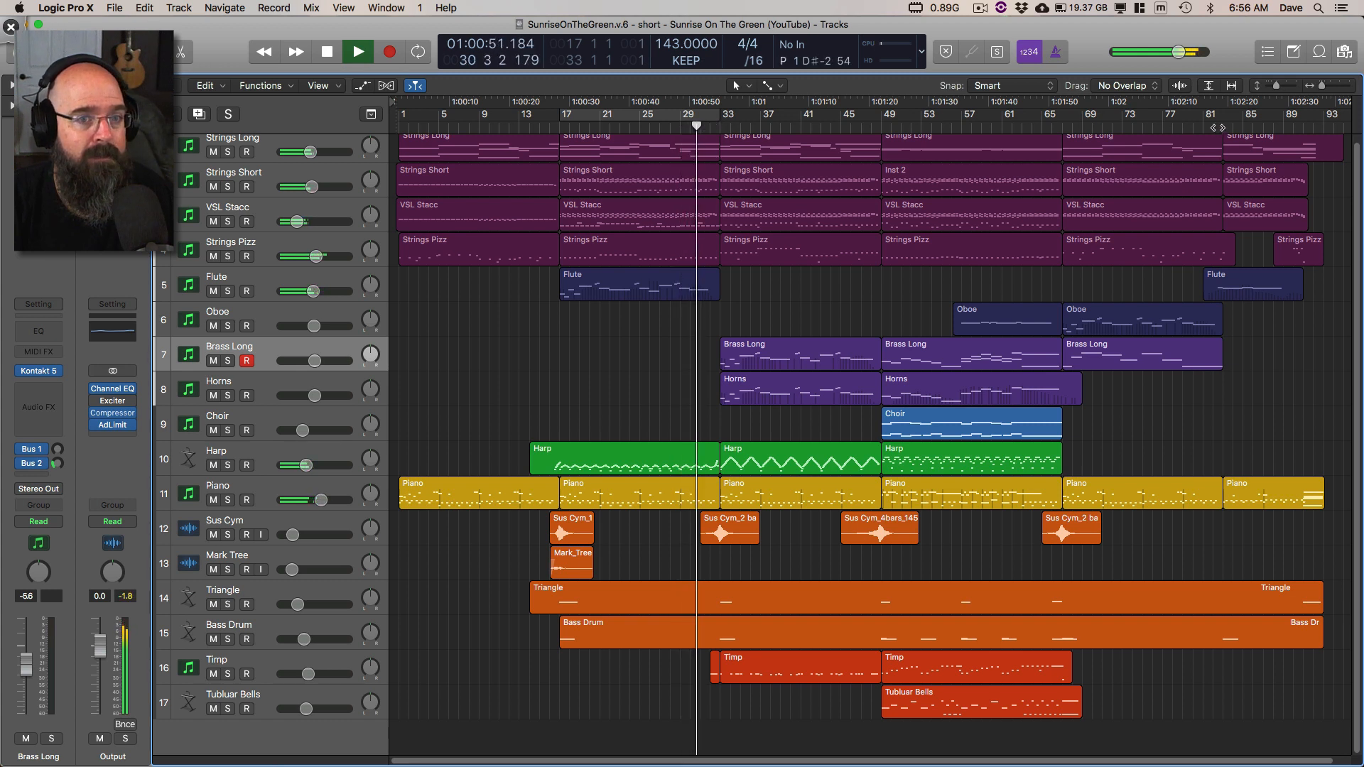
{"action": "left_click", "coordinate": [1251, 127]}
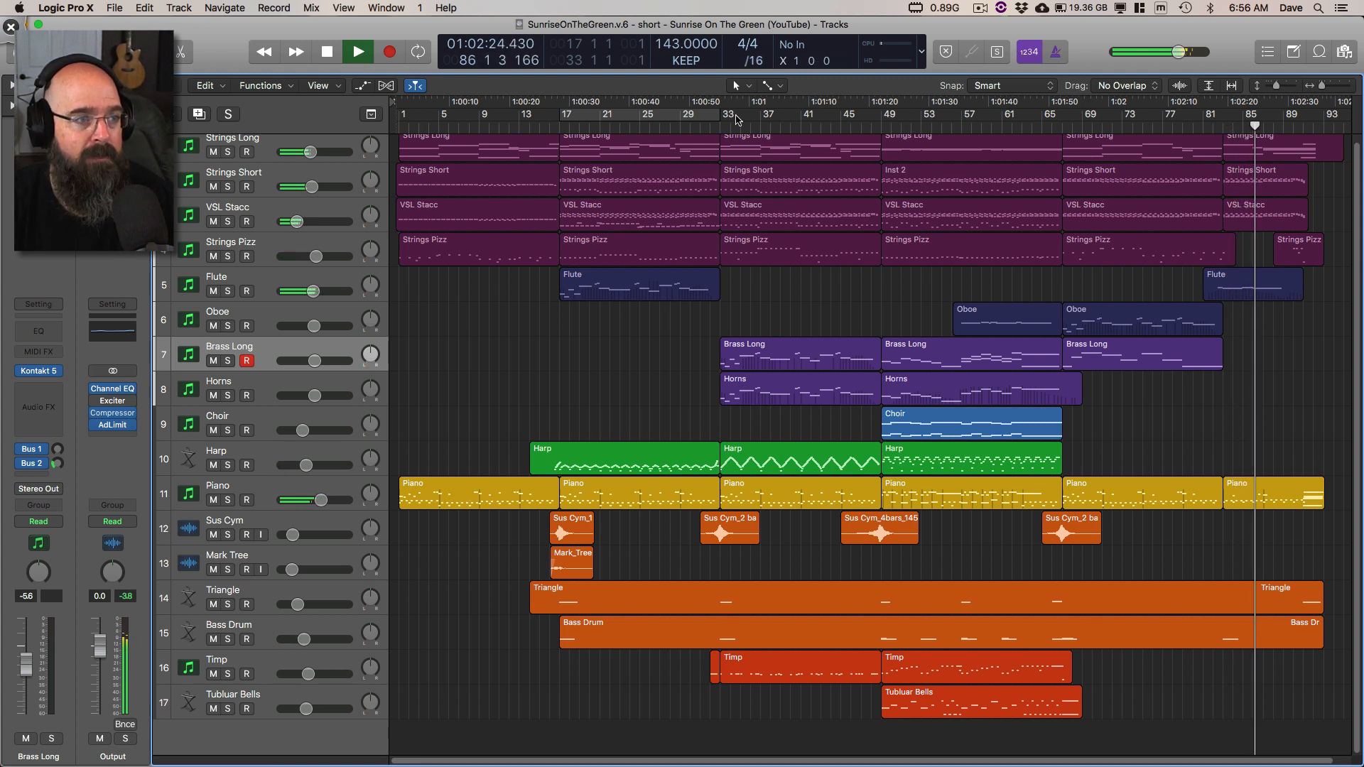
{"action": "key", "text": "space"}
Step: Mark a cycle range from bar 31 to bar 85 and play the music leading into it from about bar 27
{"action": "left_click_drag", "start_coordinate": [701, 119], "coordinate": [1251, 121]}
{"action": "double_click", "coordinate": [671, 120]}
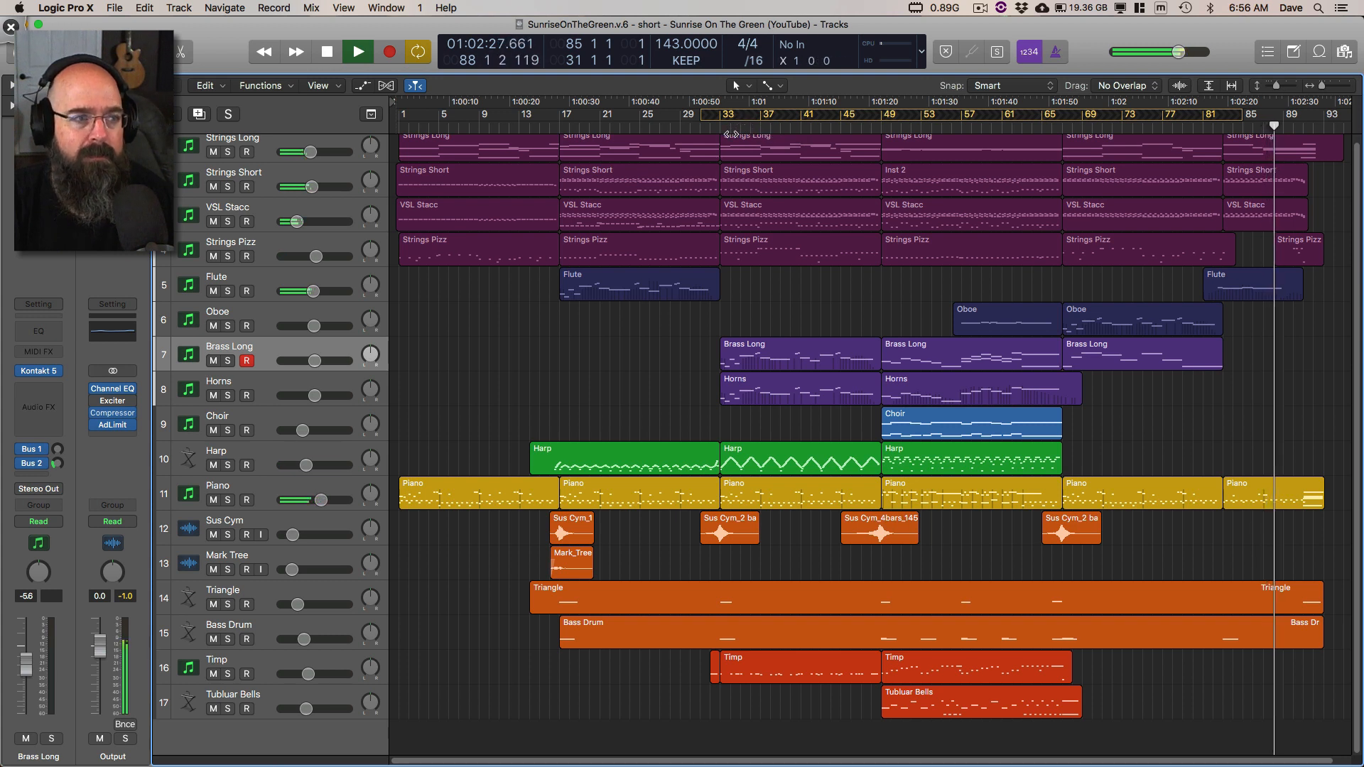
{"action": "left_click", "coordinate": [671, 127]}
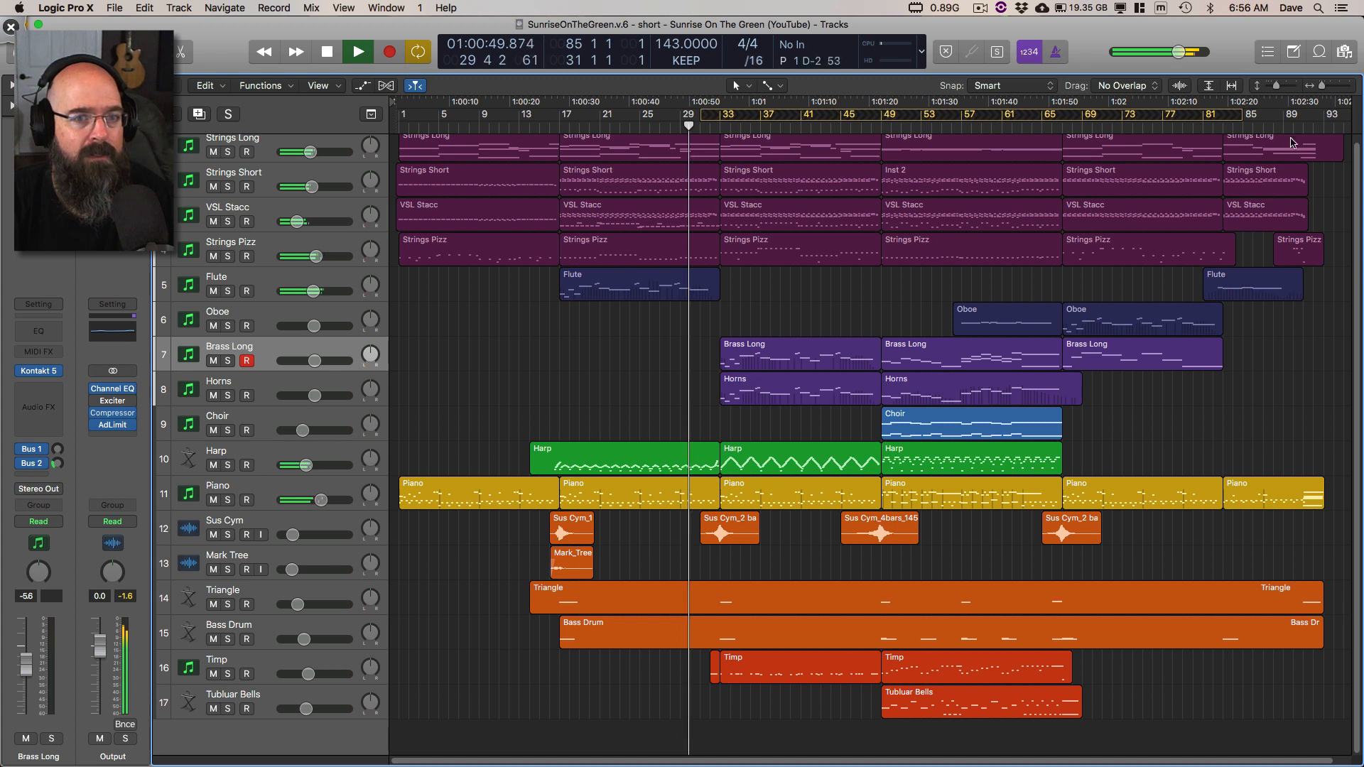
Step: Jump playback to about bar 84 and back to about bar 82, then turn off the cycle range and stop
{"action": "left_click", "coordinate": [1243, 127]}
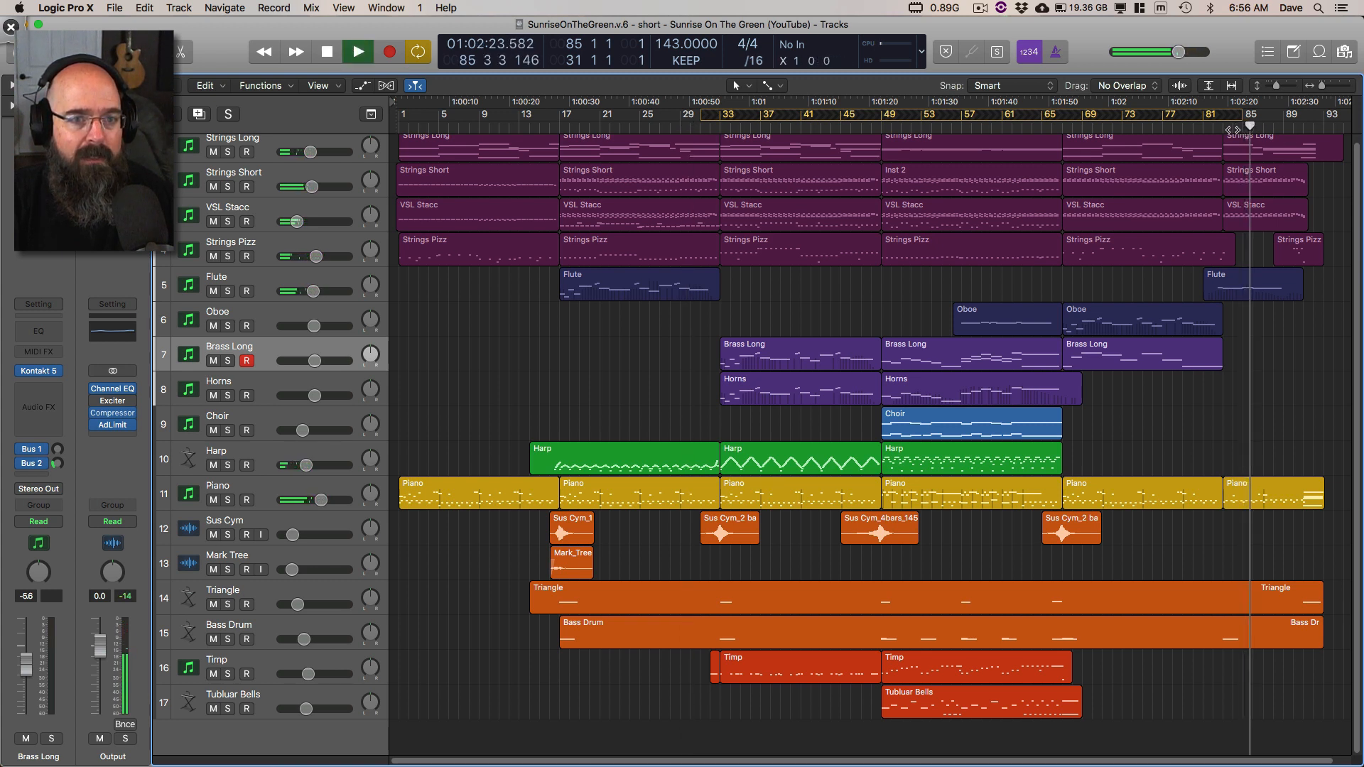
{"action": "left_click", "coordinate": [1225, 128]}
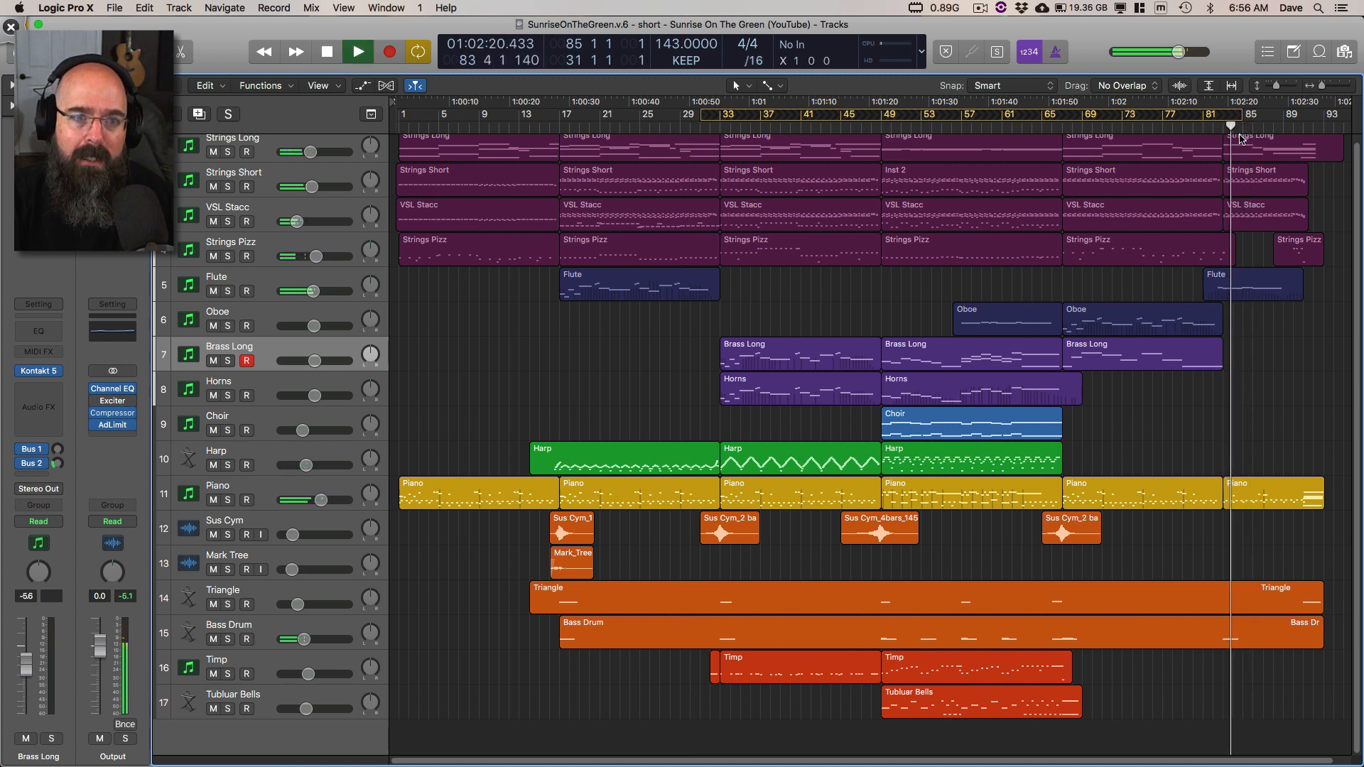
{"action": "left_click", "coordinate": [1230, 117]}
{"action": "key", "text": "space"}
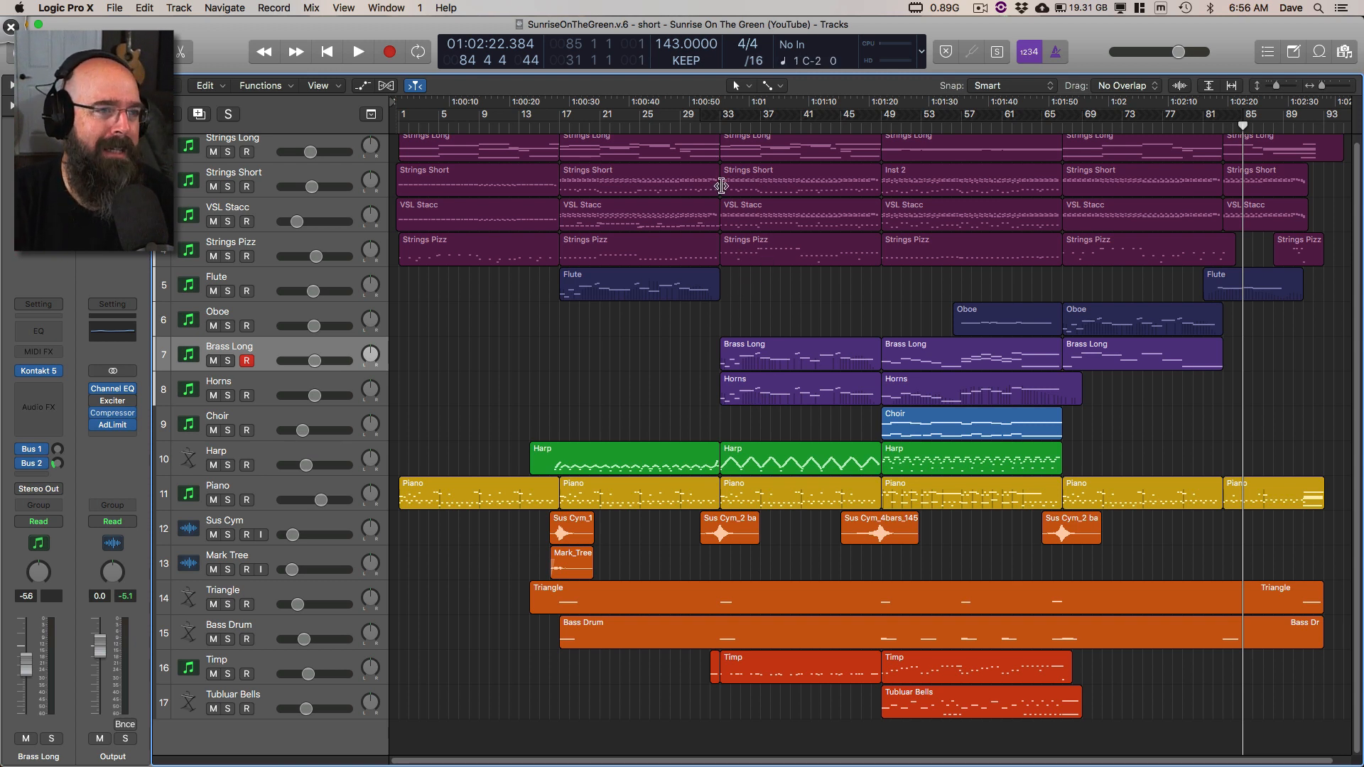
Step: Play from bar 33 and solo the Brass Long and Horns tracks during playback
{"action": "left_click", "coordinate": [719, 123]}
{"action": "key", "text": "space"}
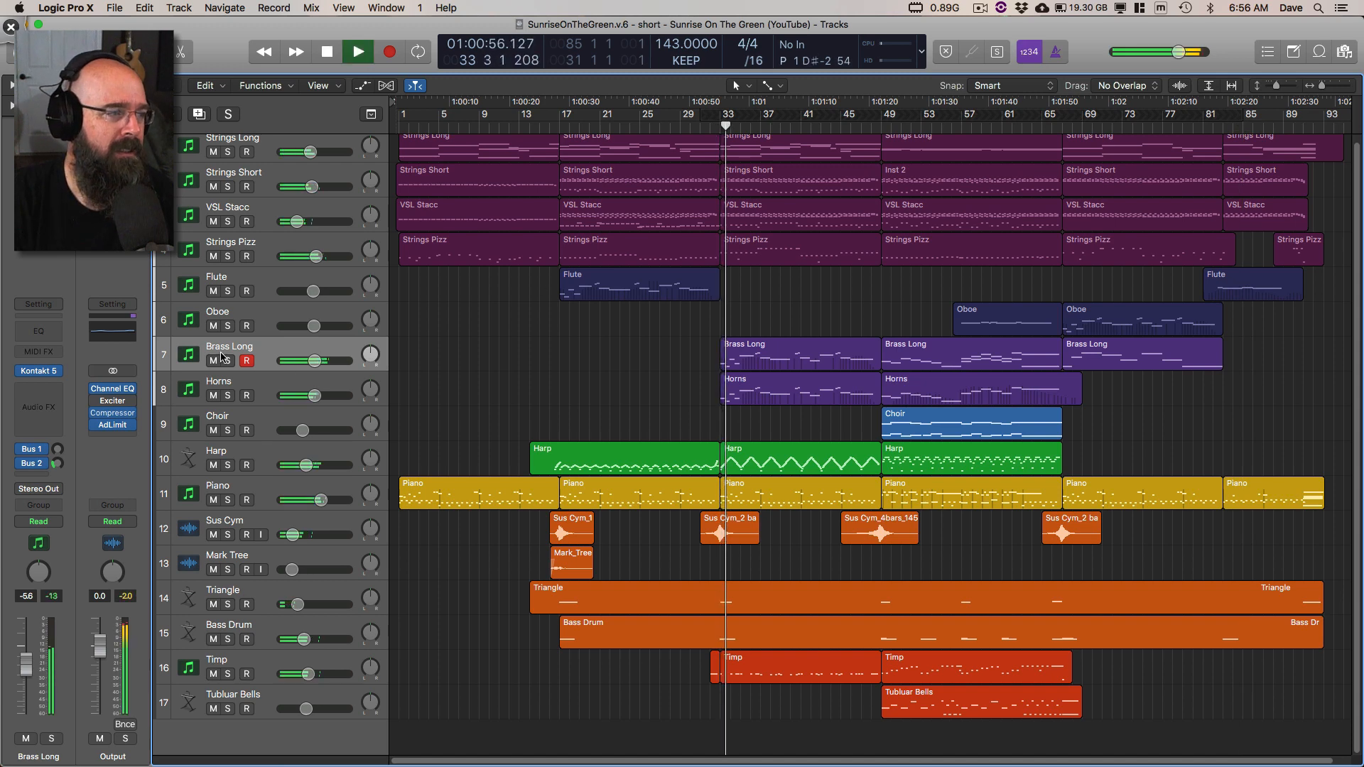
{"action": "left_click_drag", "start_coordinate": [236, 361], "coordinate": [228, 395]}
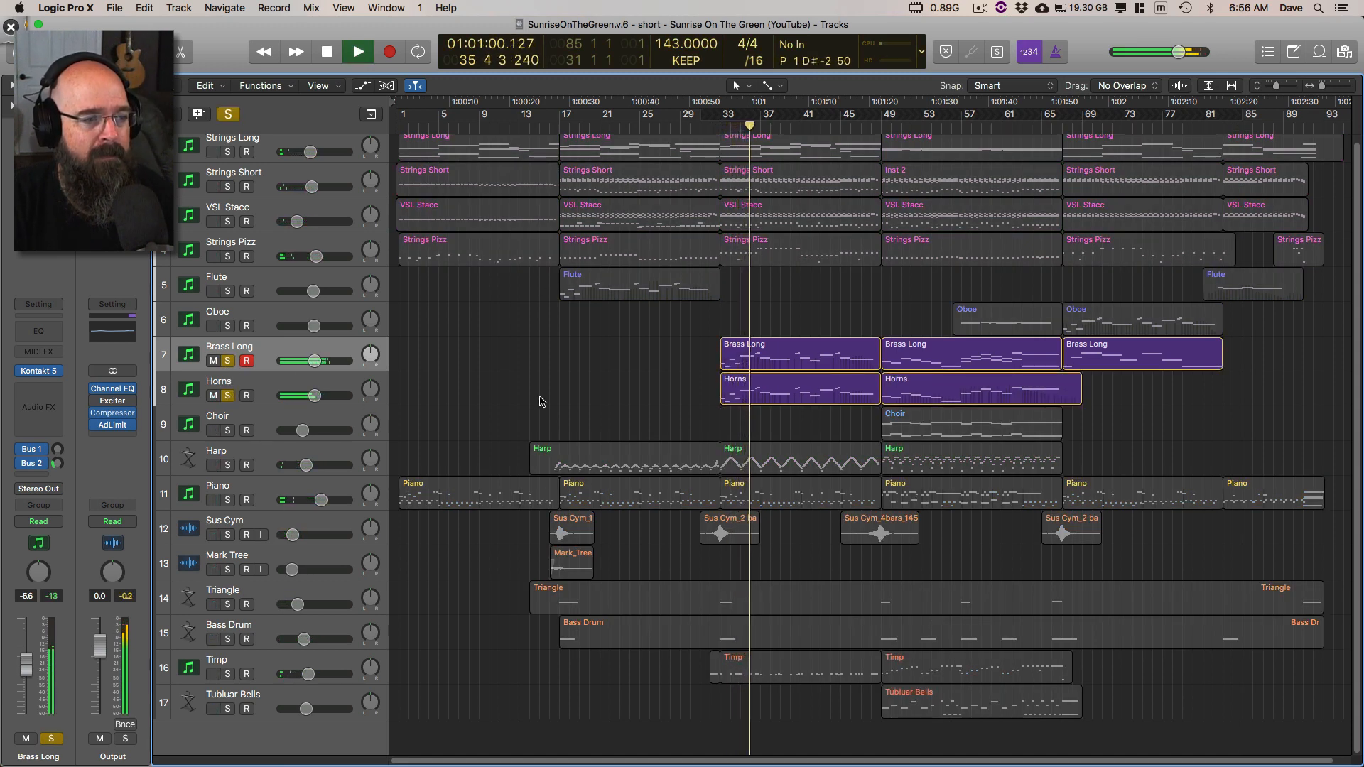
Step: Open the first Horns region in the Piano Roll, display its Ch. 1 Modulation data, and stop playback
{"action": "double_click", "coordinate": [766, 395]}
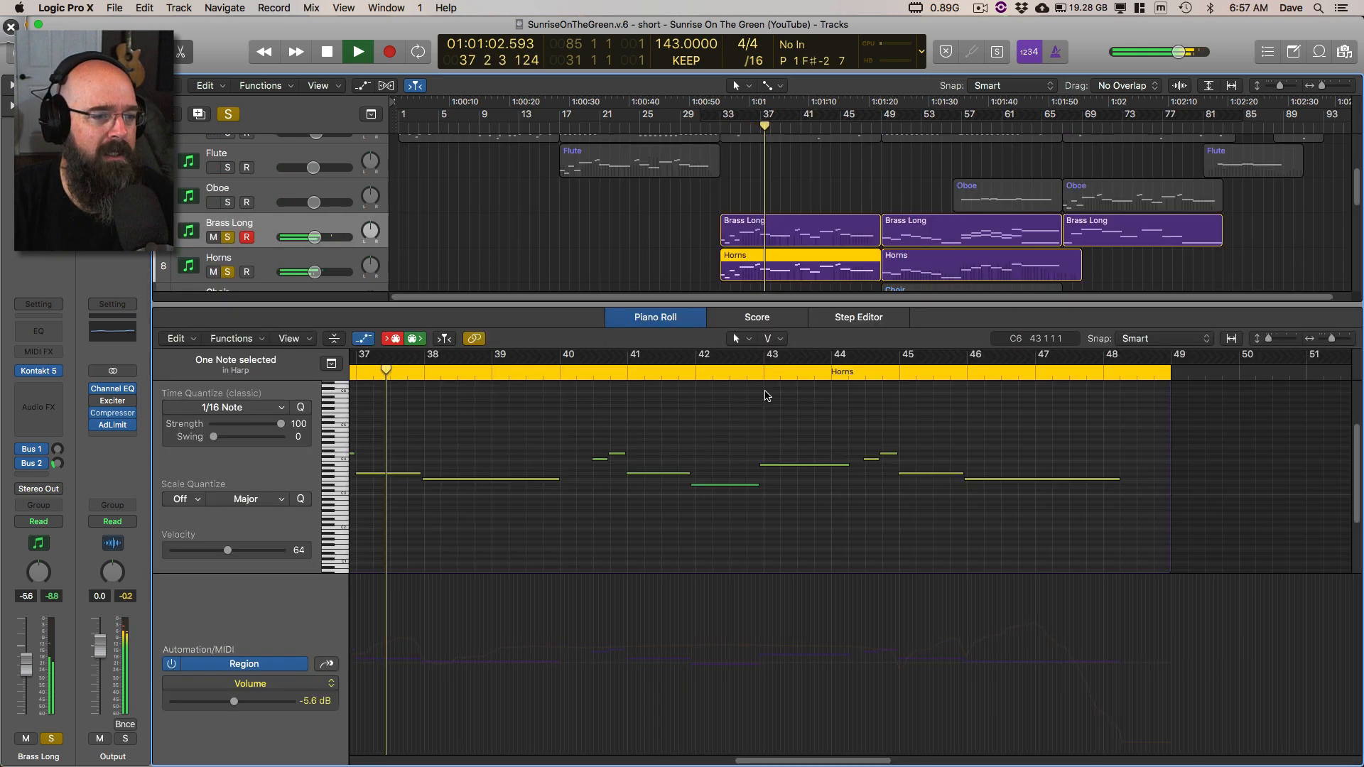
{"action": "left_click", "coordinate": [328, 684]}
{"action": "left_click", "coordinate": [398, 739]}
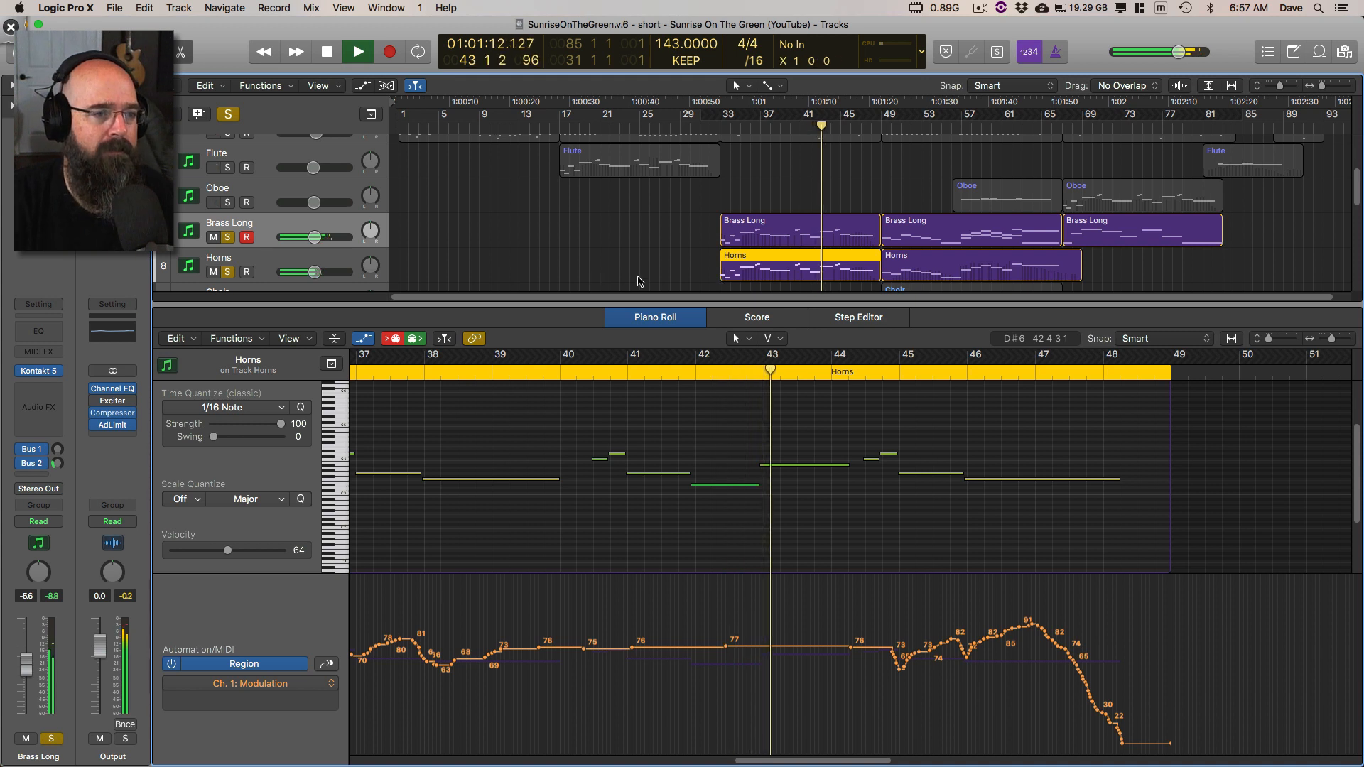
{"action": "scroll", "coordinate": [585, 273], "scroll_direction": "down", "scroll_amount": 5}
{"action": "key", "text": "space"}
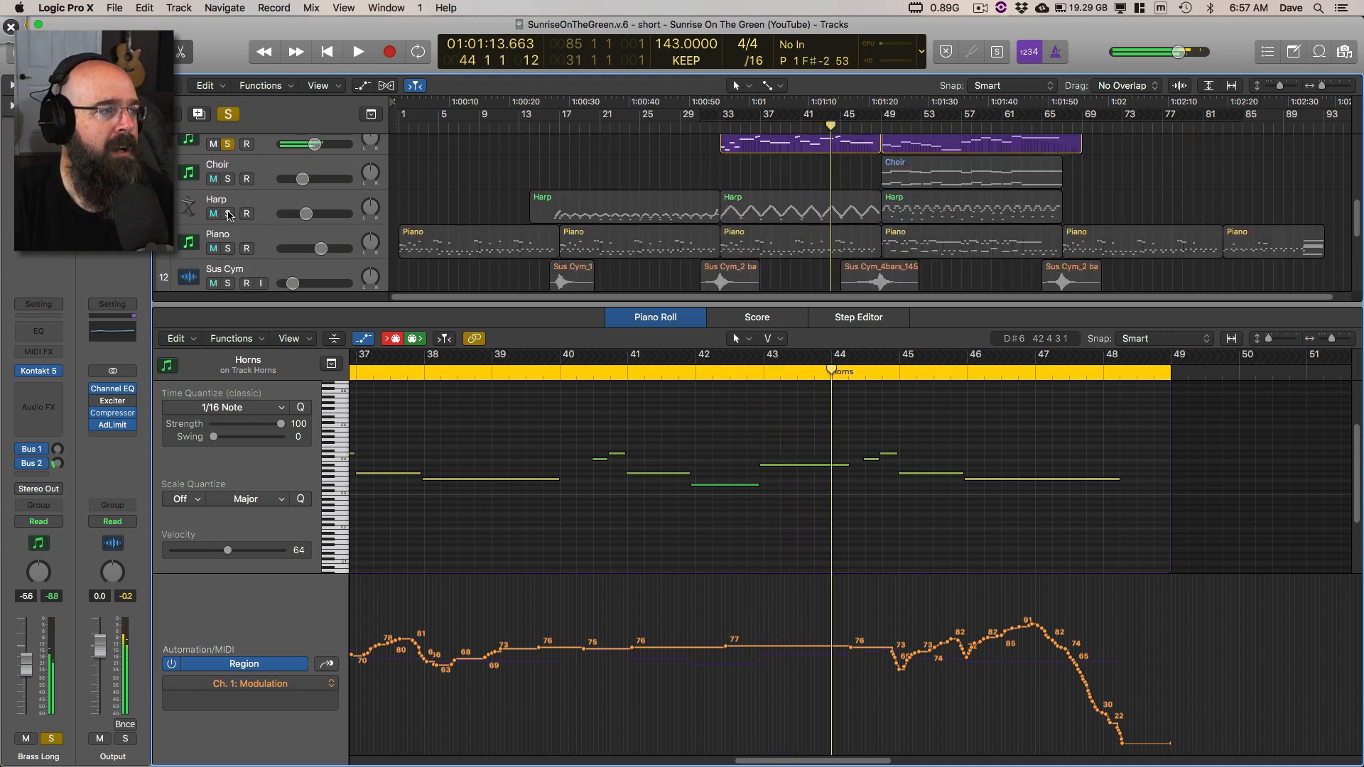
Step: Solo the Harp track, play from about bar 33 with its middle region shown in the Piano Roll, and stop
{"action": "left_click", "coordinate": [228, 214], "text": "alt"}
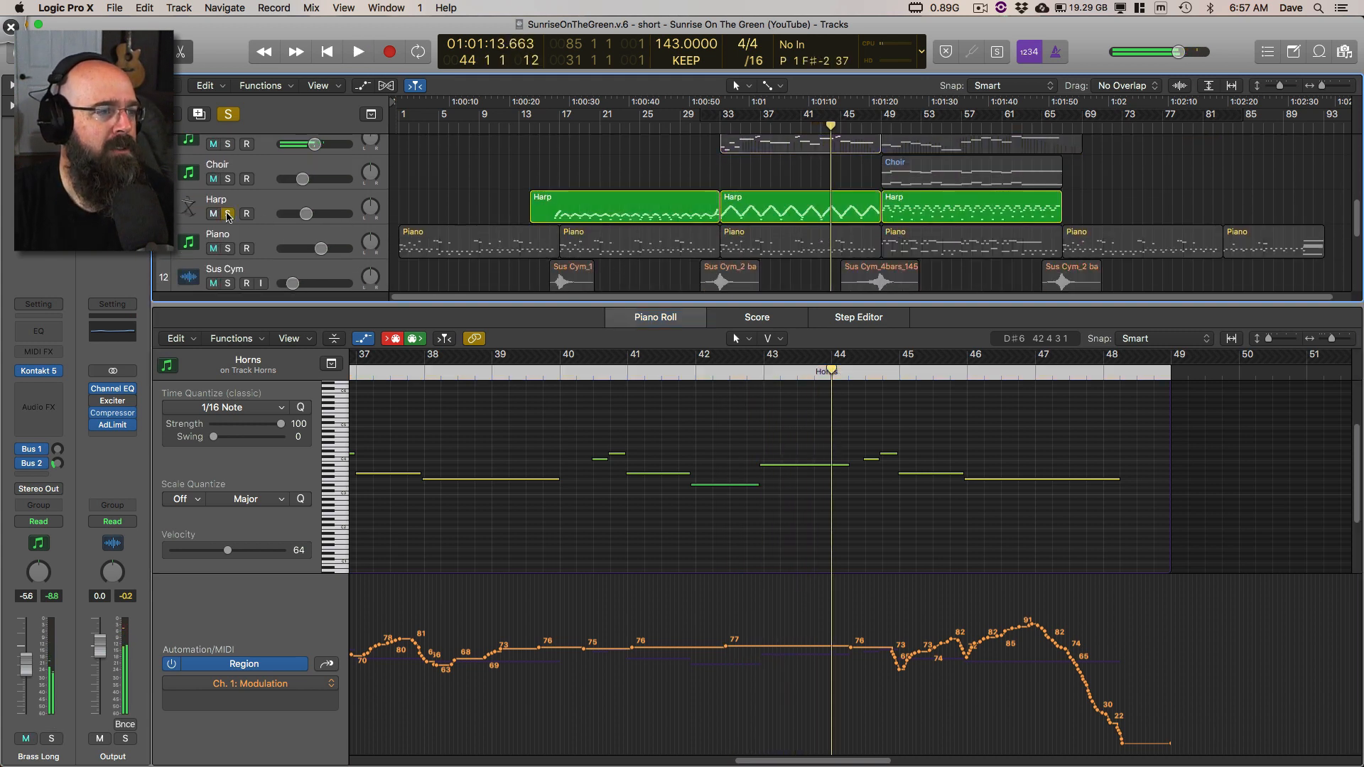
{"action": "left_click", "coordinate": [729, 130]}
{"action": "key", "text": "space"}
{"action": "left_click", "coordinate": [750, 219]}
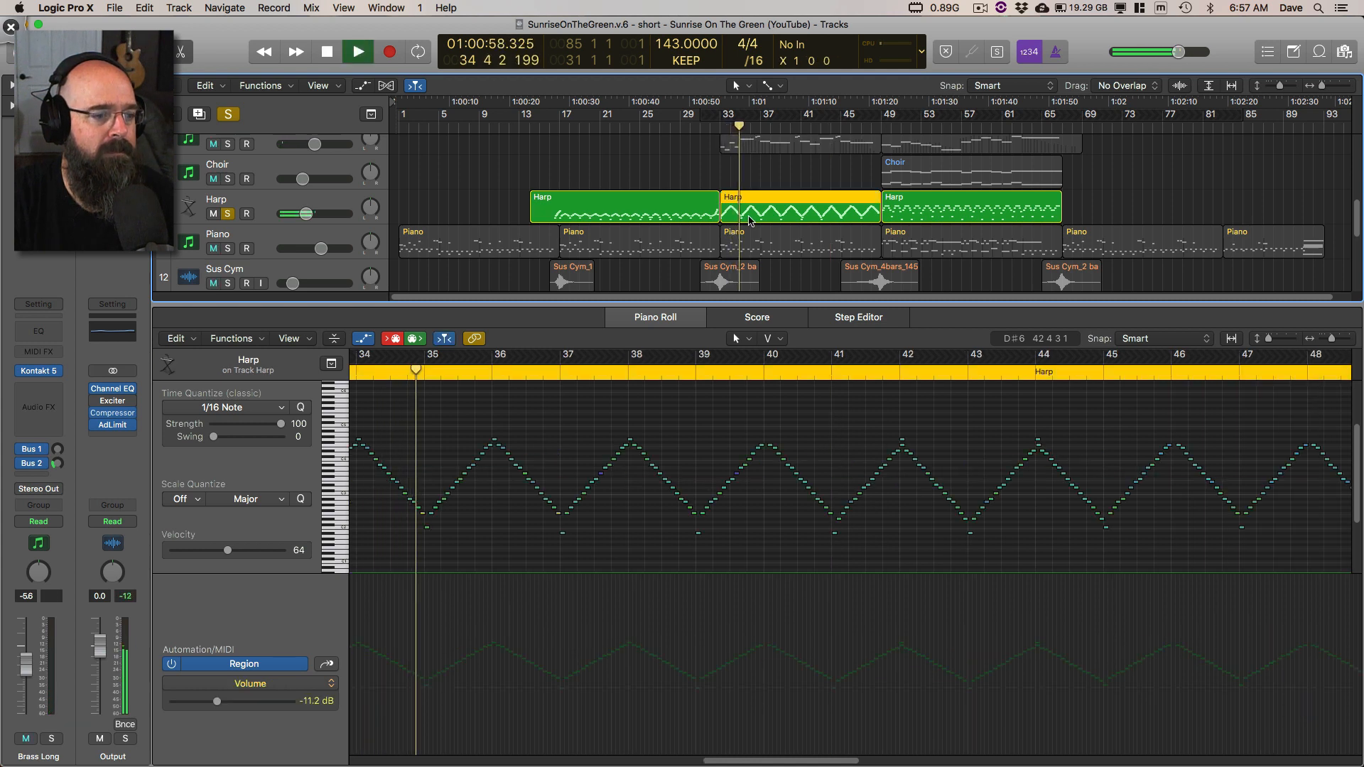
{"action": "scroll", "coordinate": [662, 480], "scroll_direction": "down", "scroll_amount": 3}
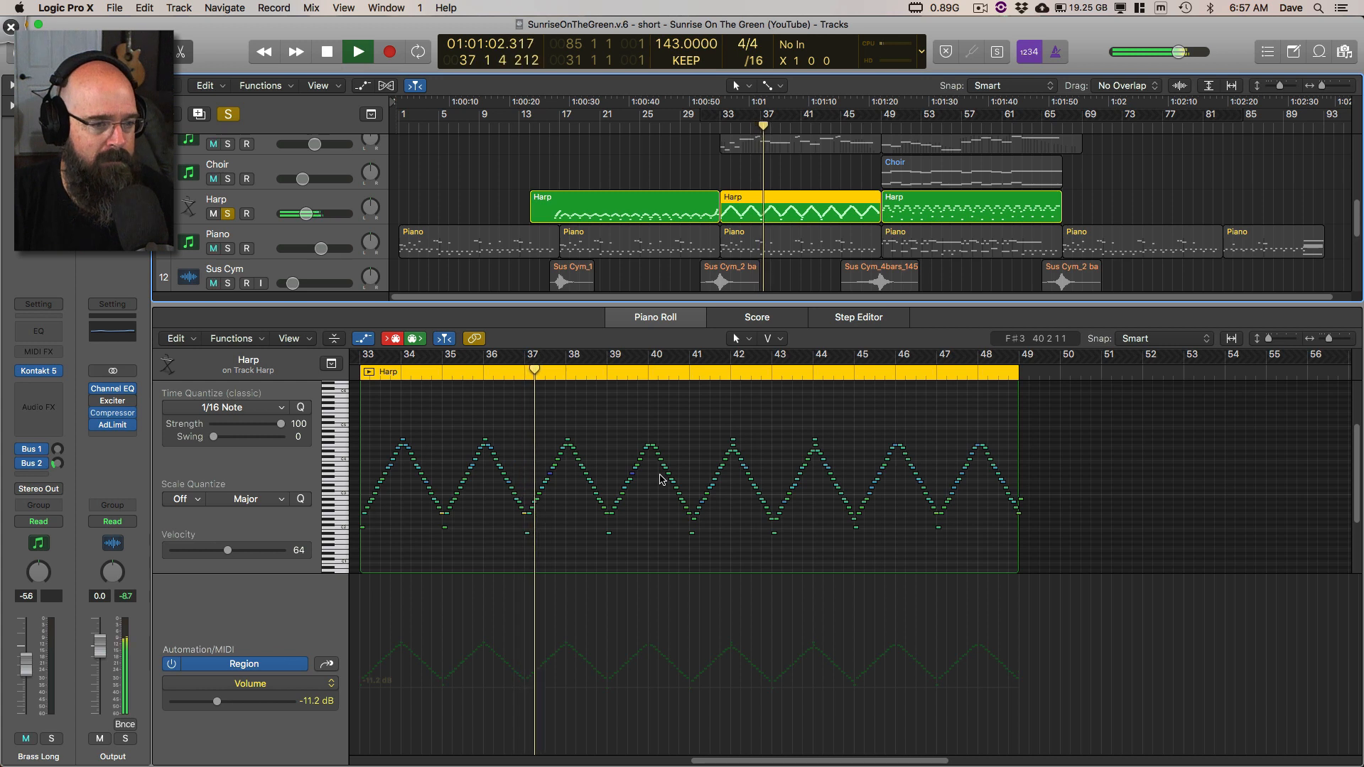
{"action": "key", "text": "space"}
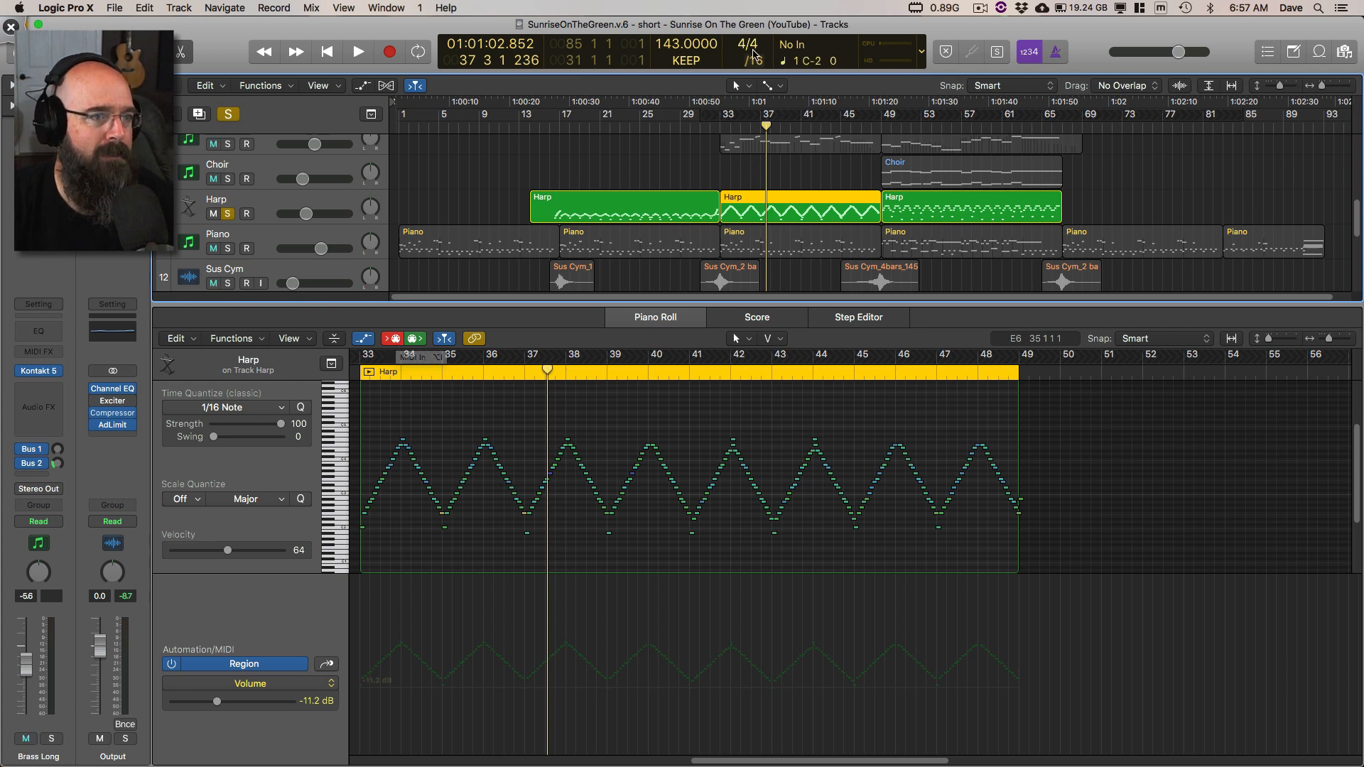
Step: Circle the /16 division value in Deskscribble and erase the mark, and replay the Harp region from bar 33 in Logic Pro X
{"action": "key", "text": "ctrl+Tab"}
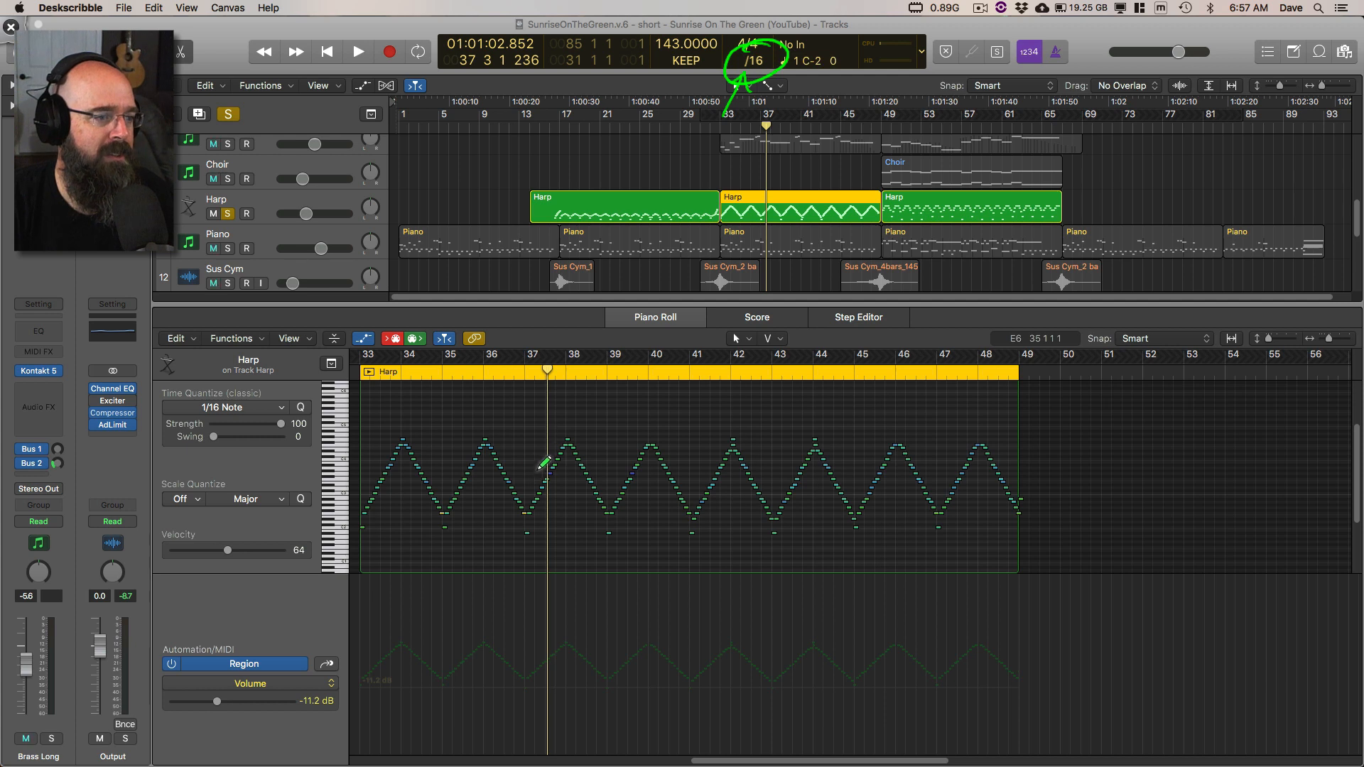
{"action": "key", "text": "Delete"}
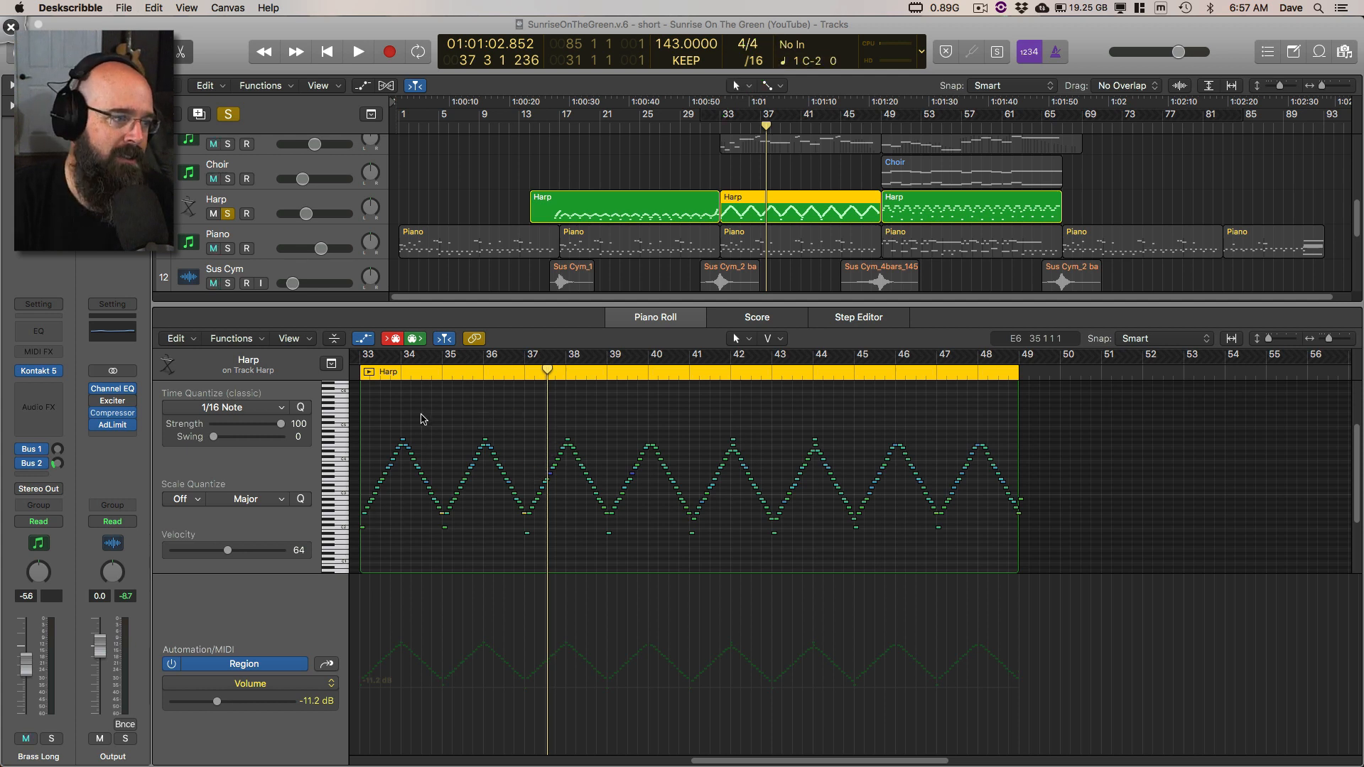
{"action": "scroll", "coordinate": [462, 414], "scroll_direction": "left", "scroll_amount": 3}
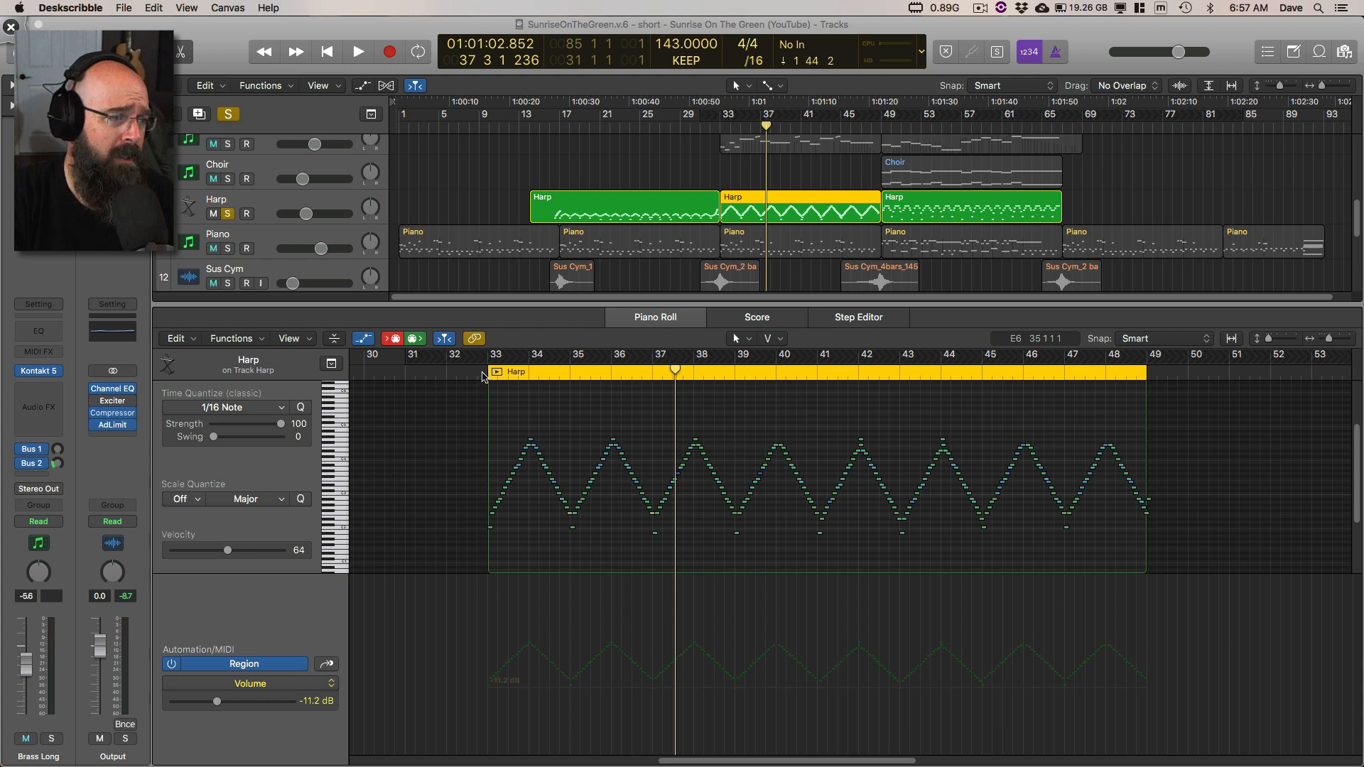
{"action": "double_click", "coordinate": [482, 377]}
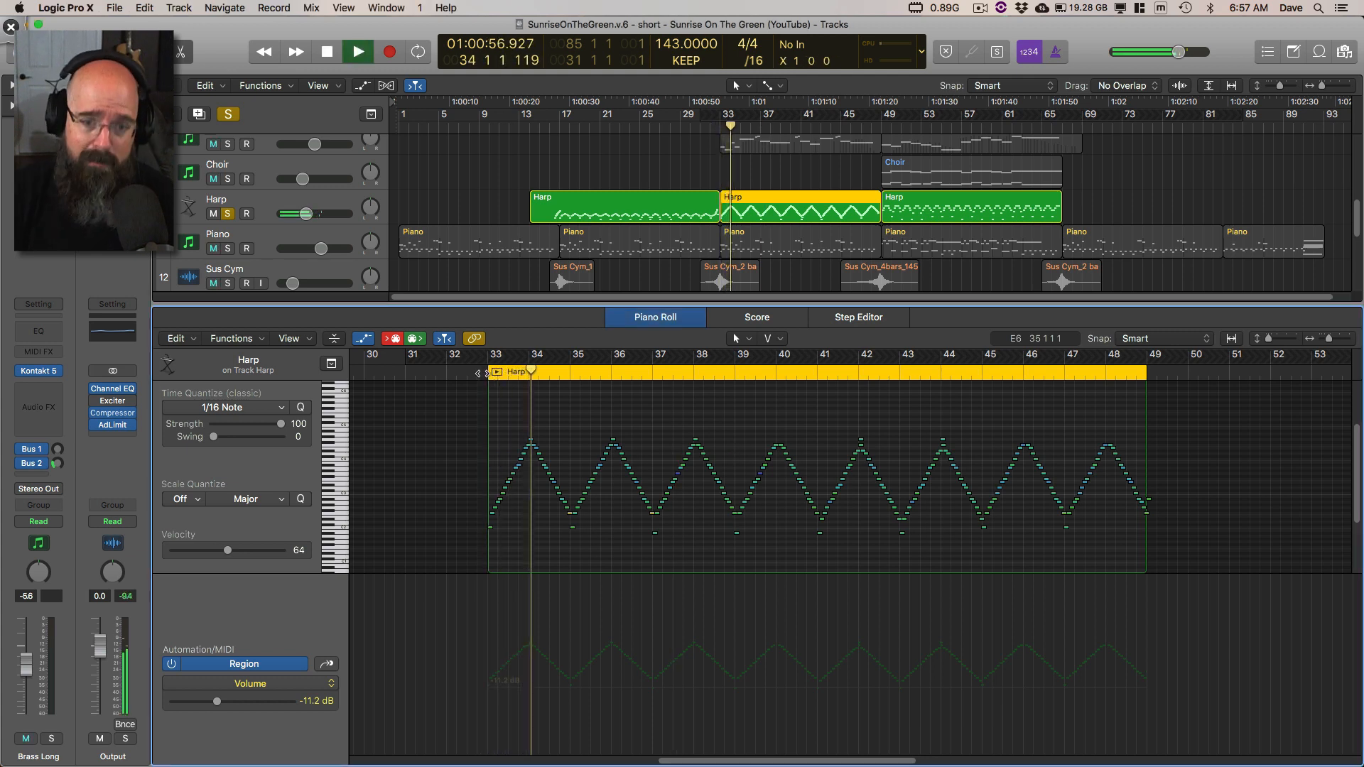
{"action": "key", "text": "space"}
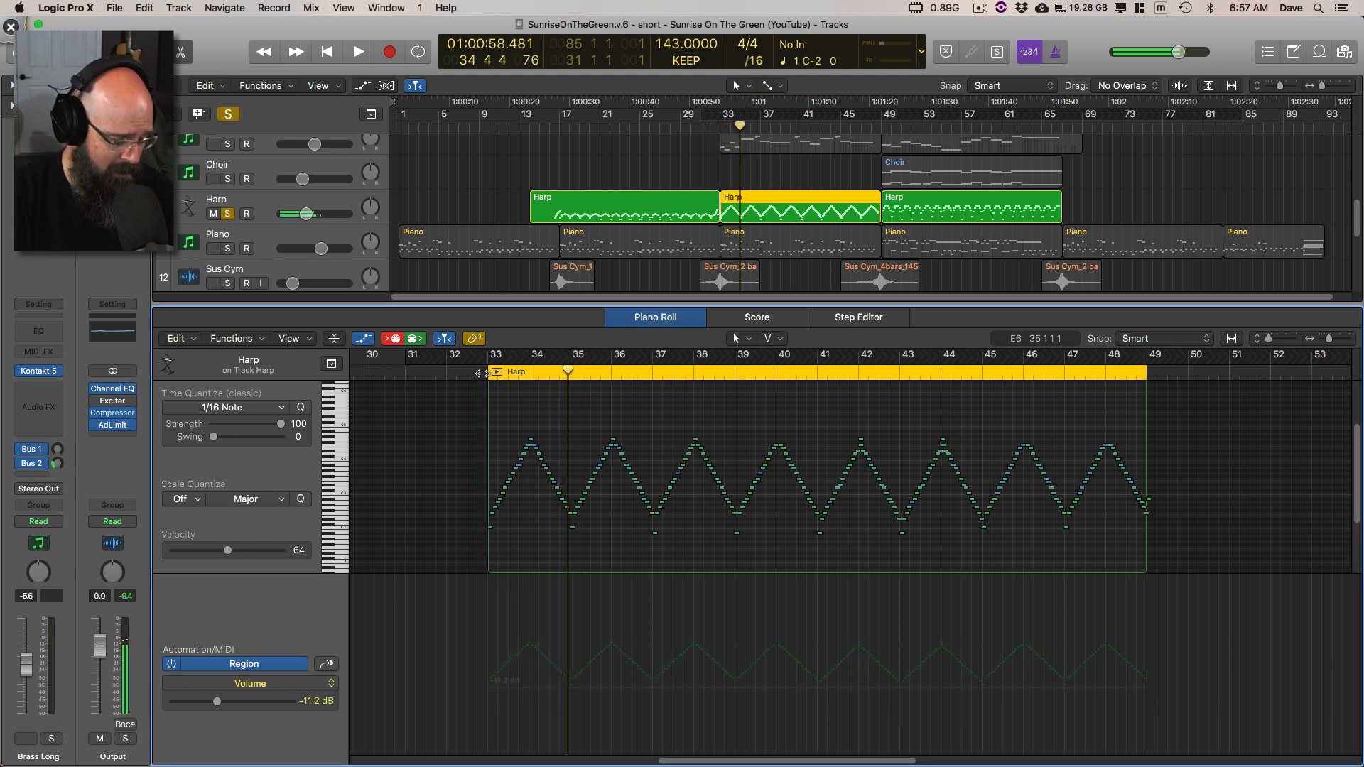
Step: Show the Harp region as a score and set its key signature to F major
{"action": "key", "text": "n"}
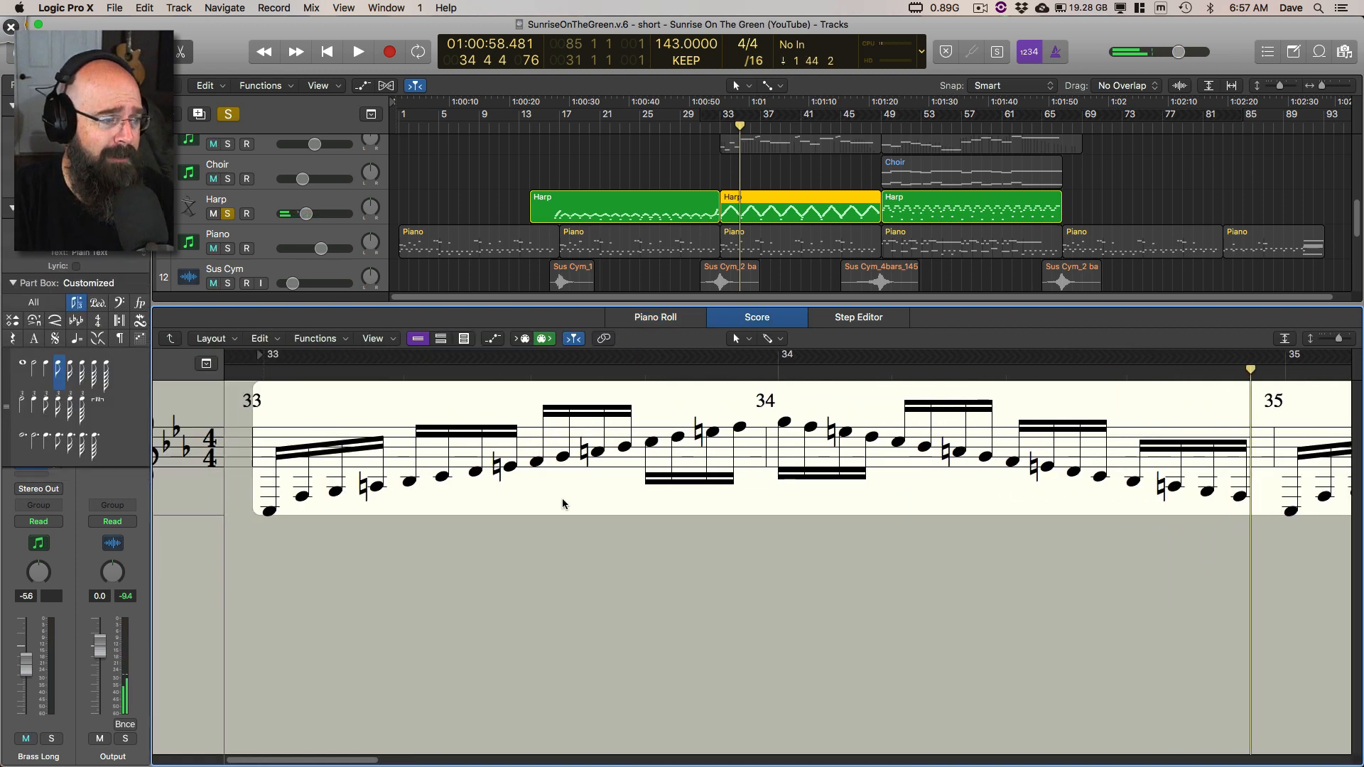
{"action": "double_click", "coordinate": [182, 446]}
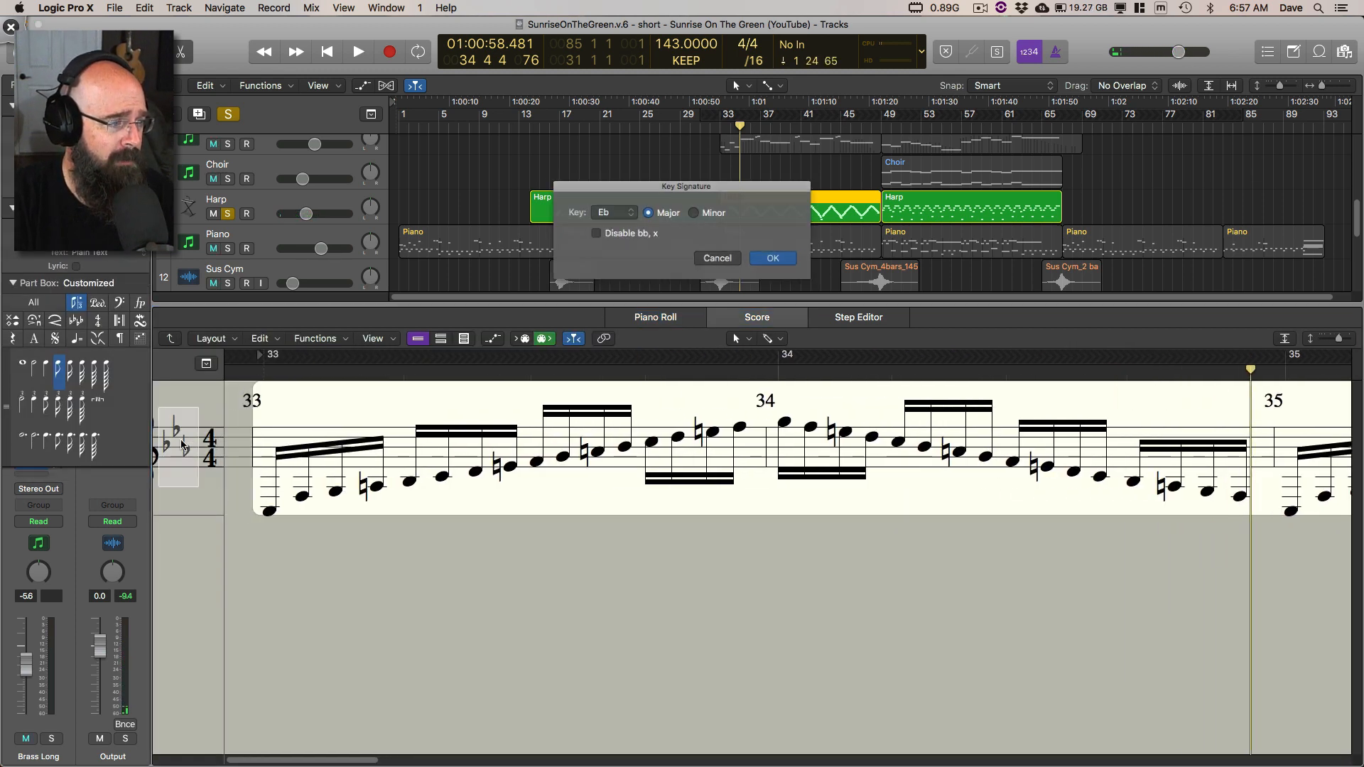
{"action": "left_click", "coordinate": [615, 214]}
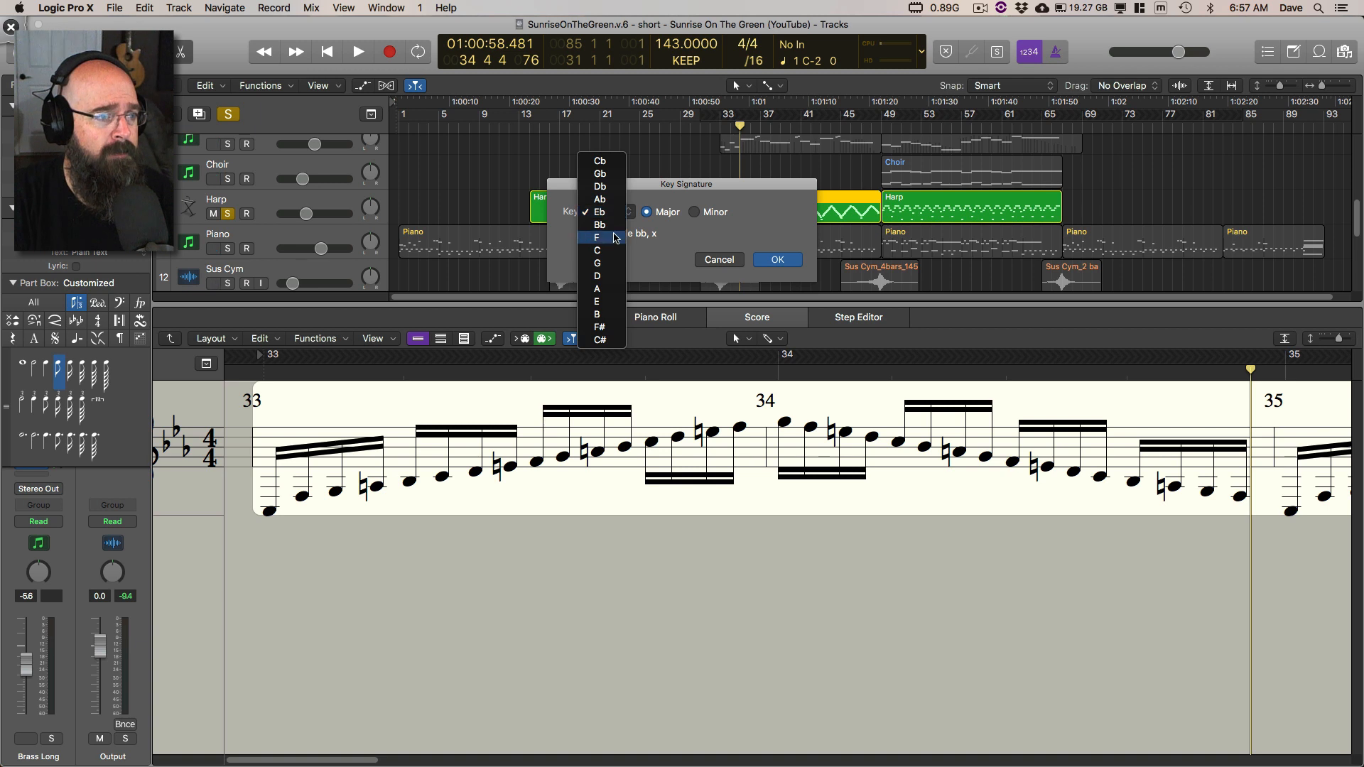
{"action": "left_click", "coordinate": [615, 237]}
{"action": "key", "text": "Return"}
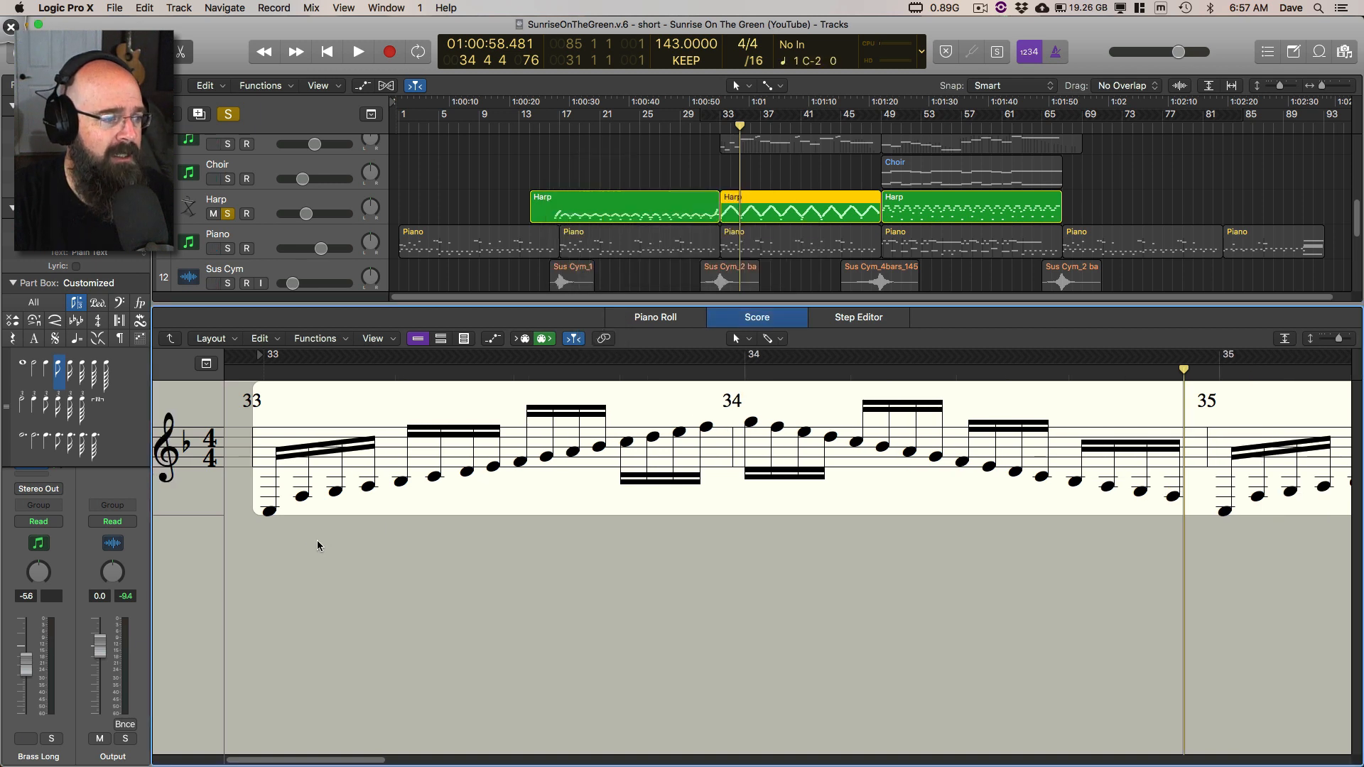
Step: Play the Harp score from bar 33, pausing within that bar before resuming playback
{"action": "left_click", "coordinate": [265, 374]}
{"action": "key", "text": "space"}
{"action": "key", "text": "space"}
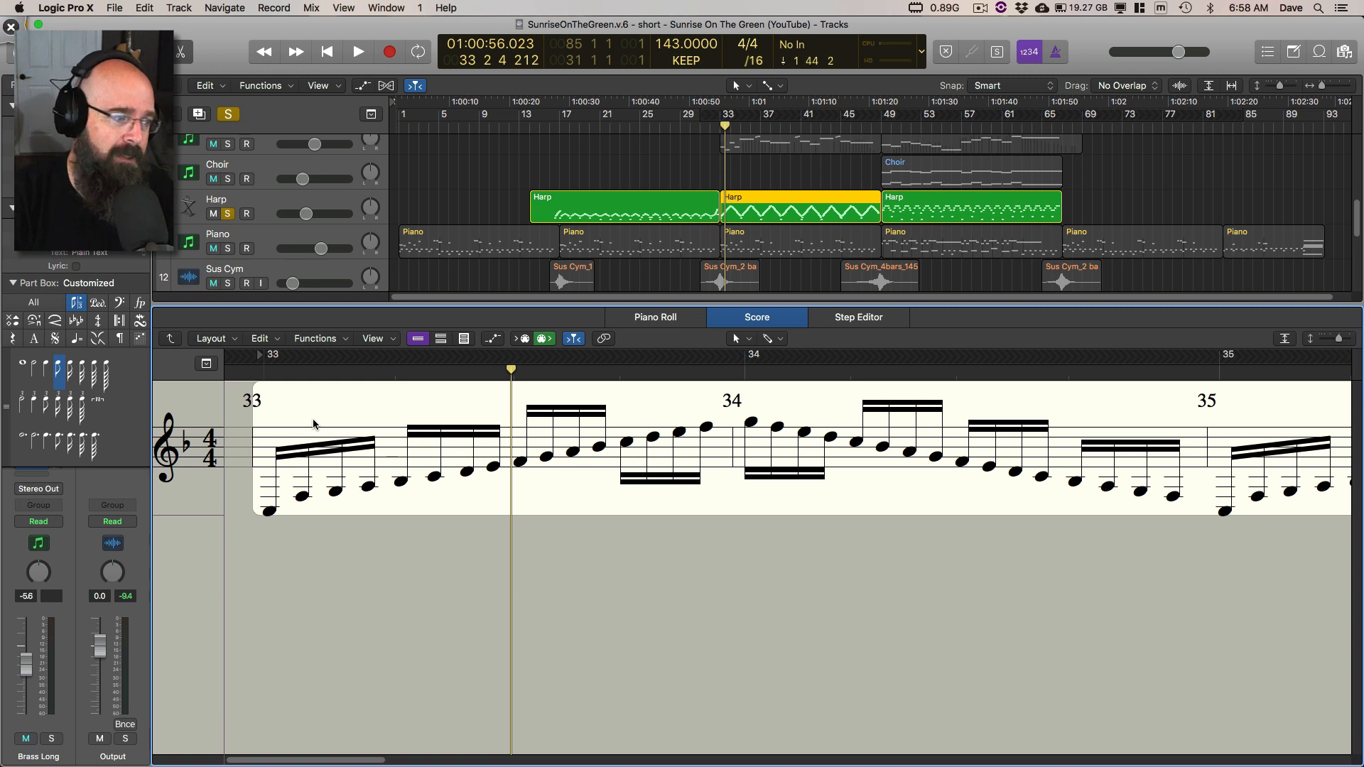
{"action": "key", "text": "space"}
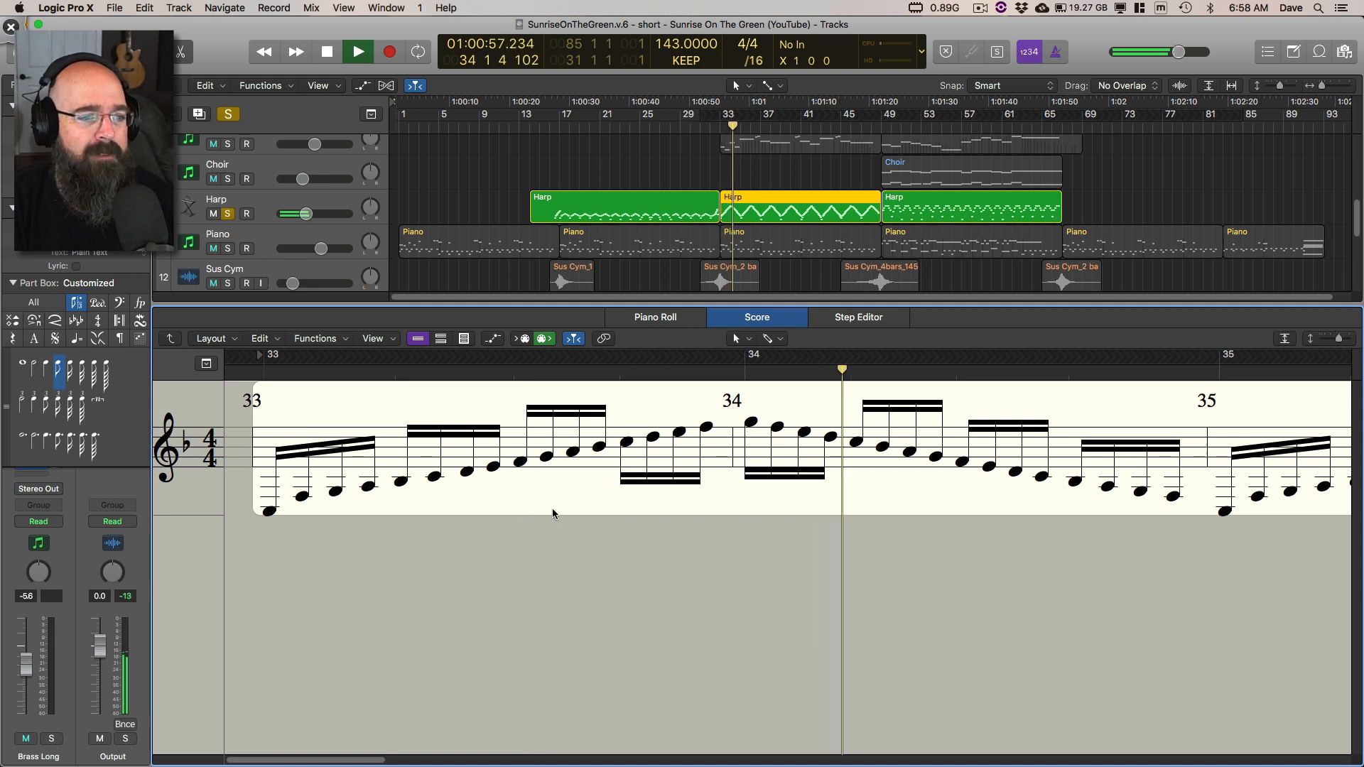
Step: Solo the Piano alongside the Harp during playback, clear all solos, and stop
{"action": "left_click", "coordinate": [229, 249]}
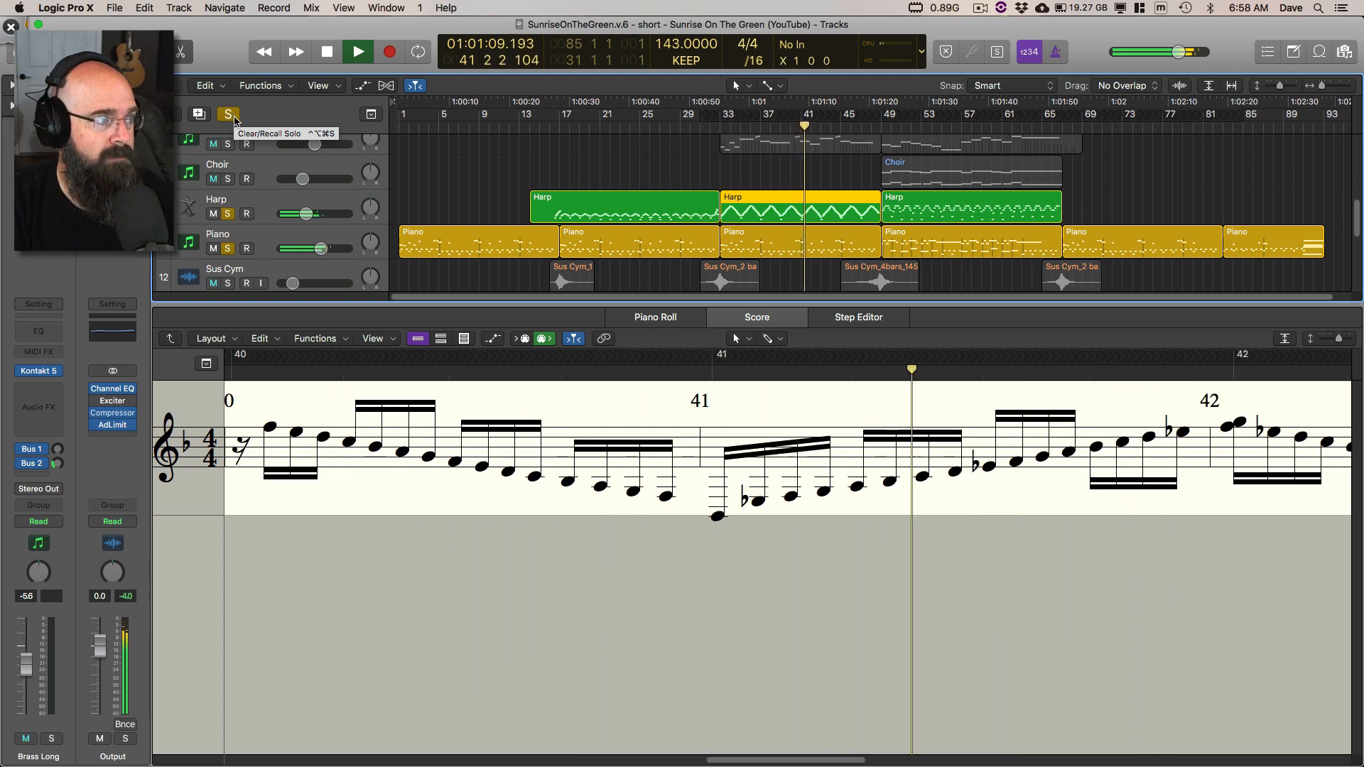
{"action": "left_click", "coordinate": [229, 114]}
{"action": "key", "text": "space"}
Step: Play the Choir region from about bar 49 with its track soloed, and stop
{"action": "scroll", "coordinate": [484, 171], "scroll_direction": "down", "scroll_amount": 3}
{"action": "scroll", "coordinate": [657, 263], "scroll_direction": "up", "scroll_amount": 3}
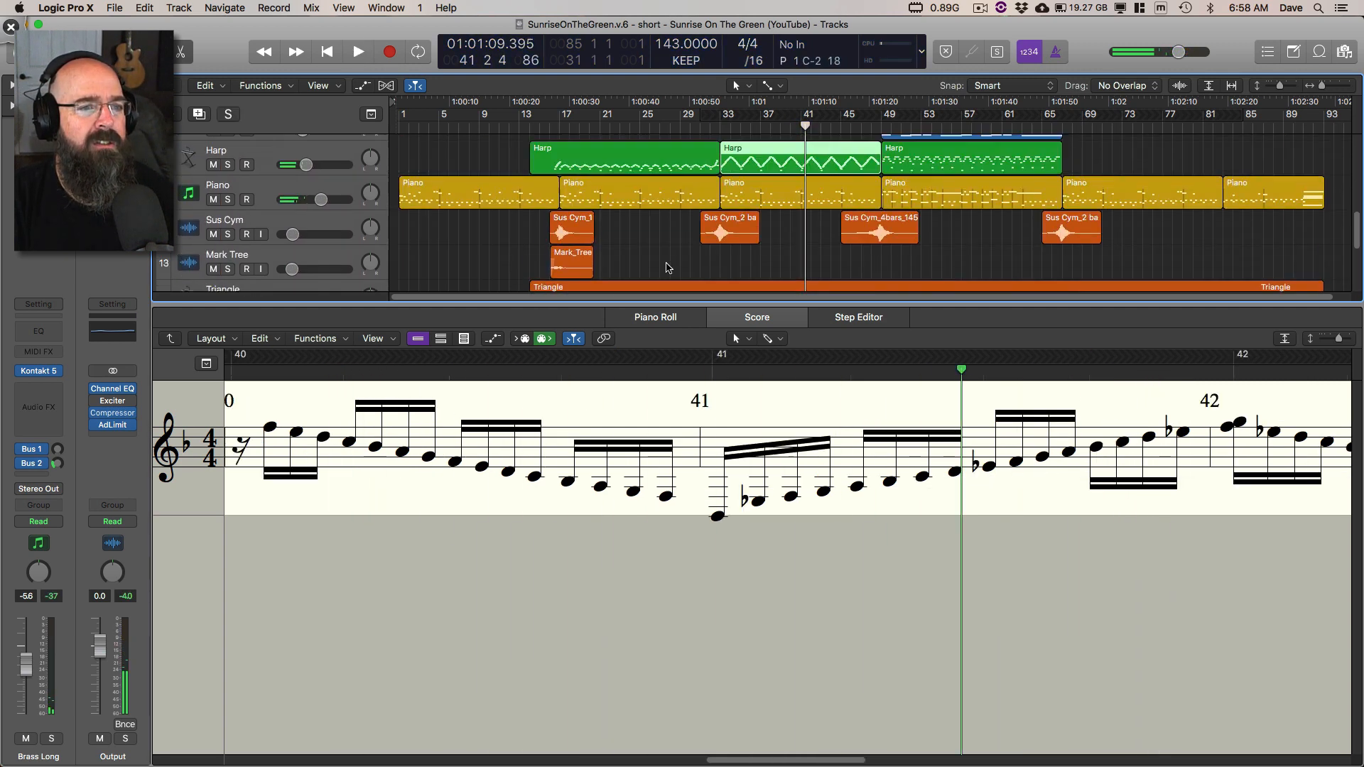
{"action": "left_click", "coordinate": [786, 168]}
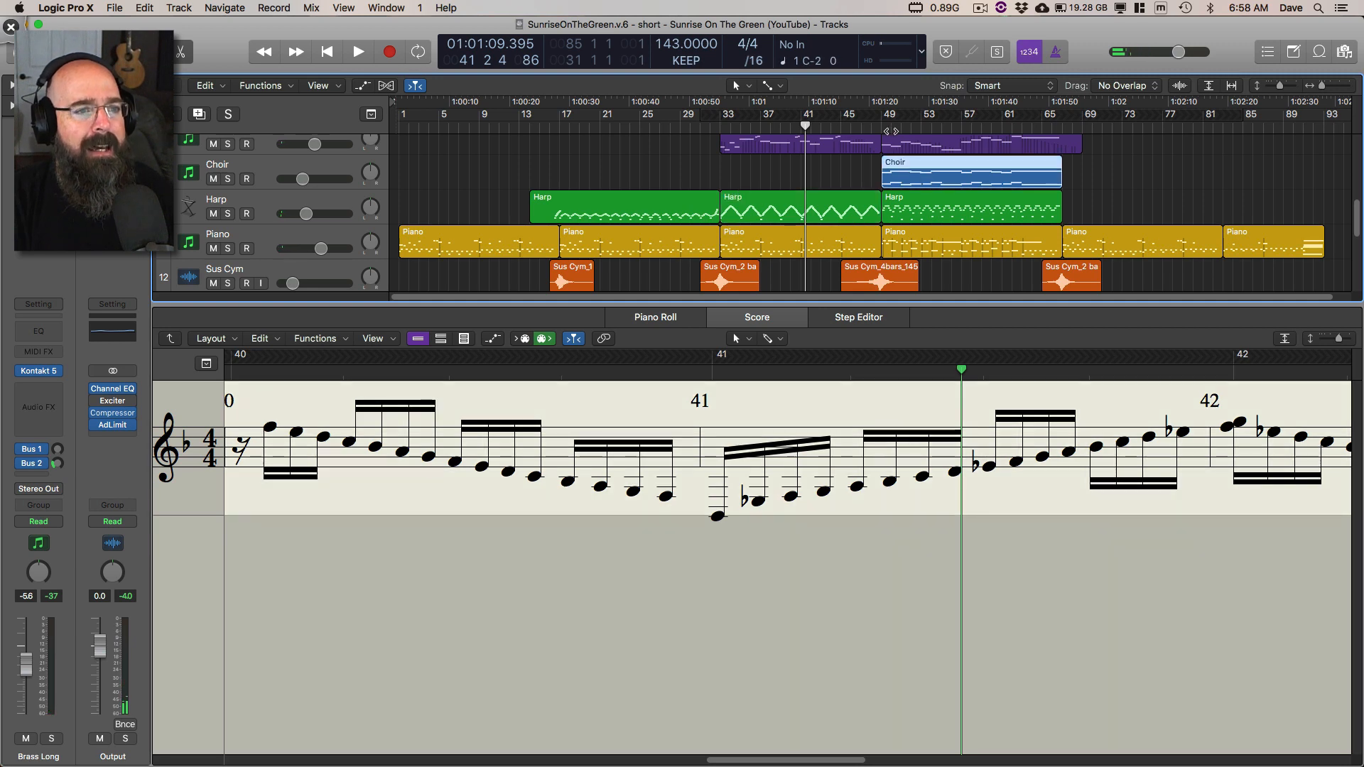
{"action": "key", "text": "shift+space"}
{"action": "left_click", "coordinate": [228, 179]}
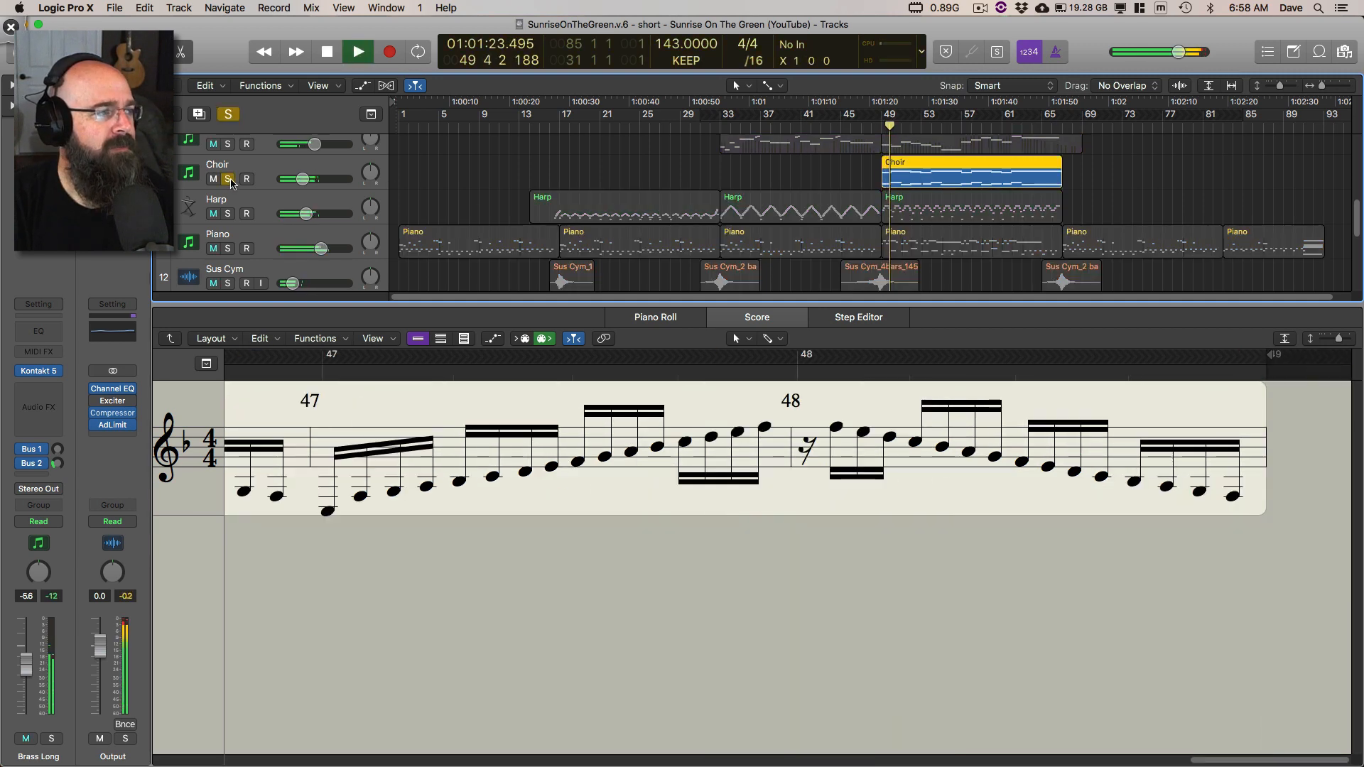
{"action": "key", "text": "space"}
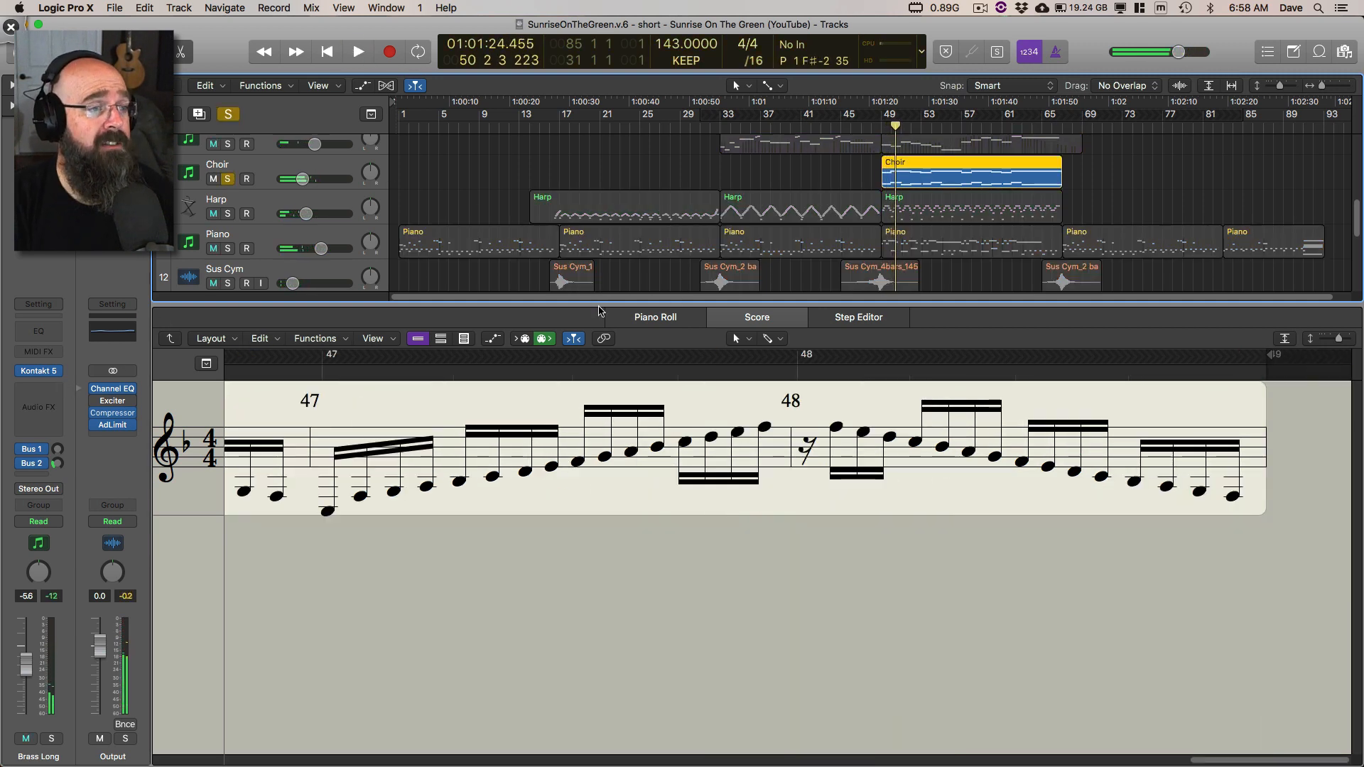
Step: Close the score editor, clear the Choir solo, and play the full arrangement from about bar 46
{"action": "key", "text": "e"}
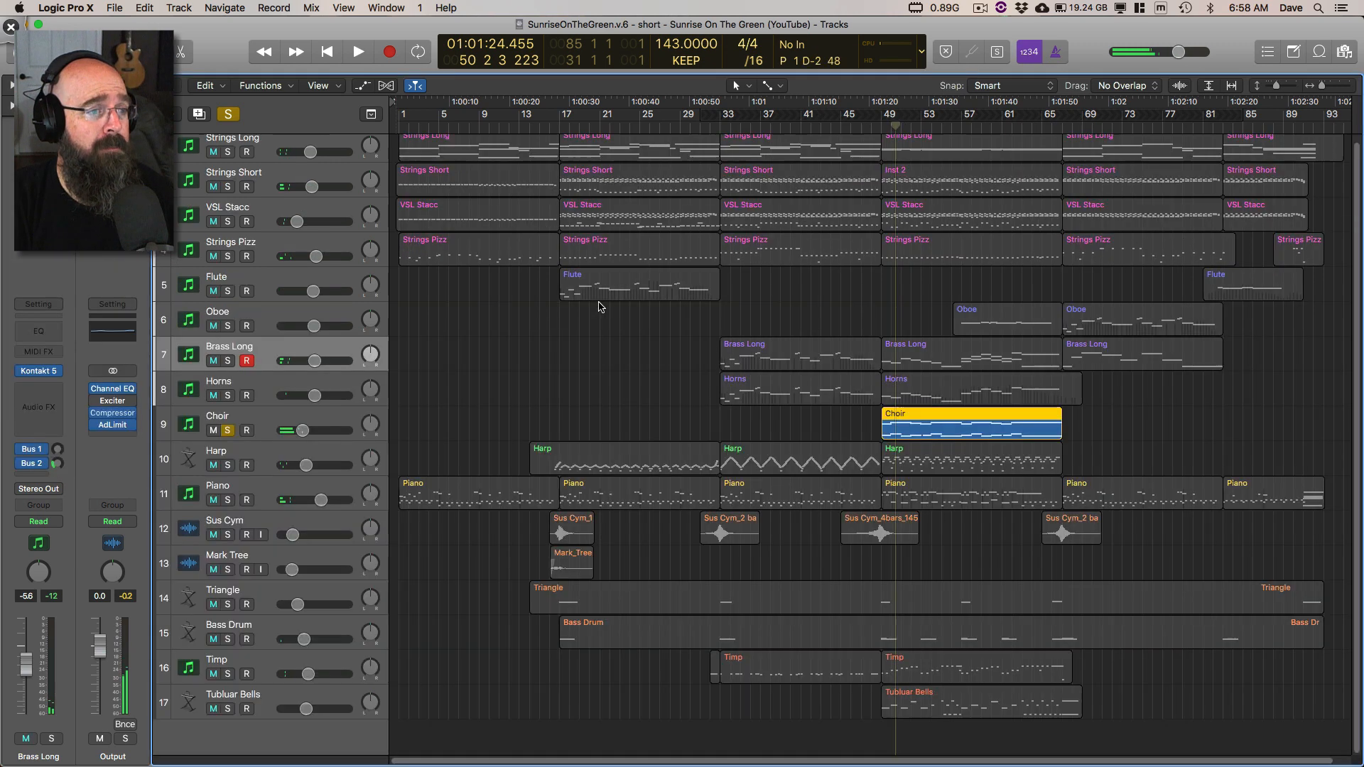
{"action": "left_click", "coordinate": [228, 114]}
{"action": "double_click", "coordinate": [861, 124]}
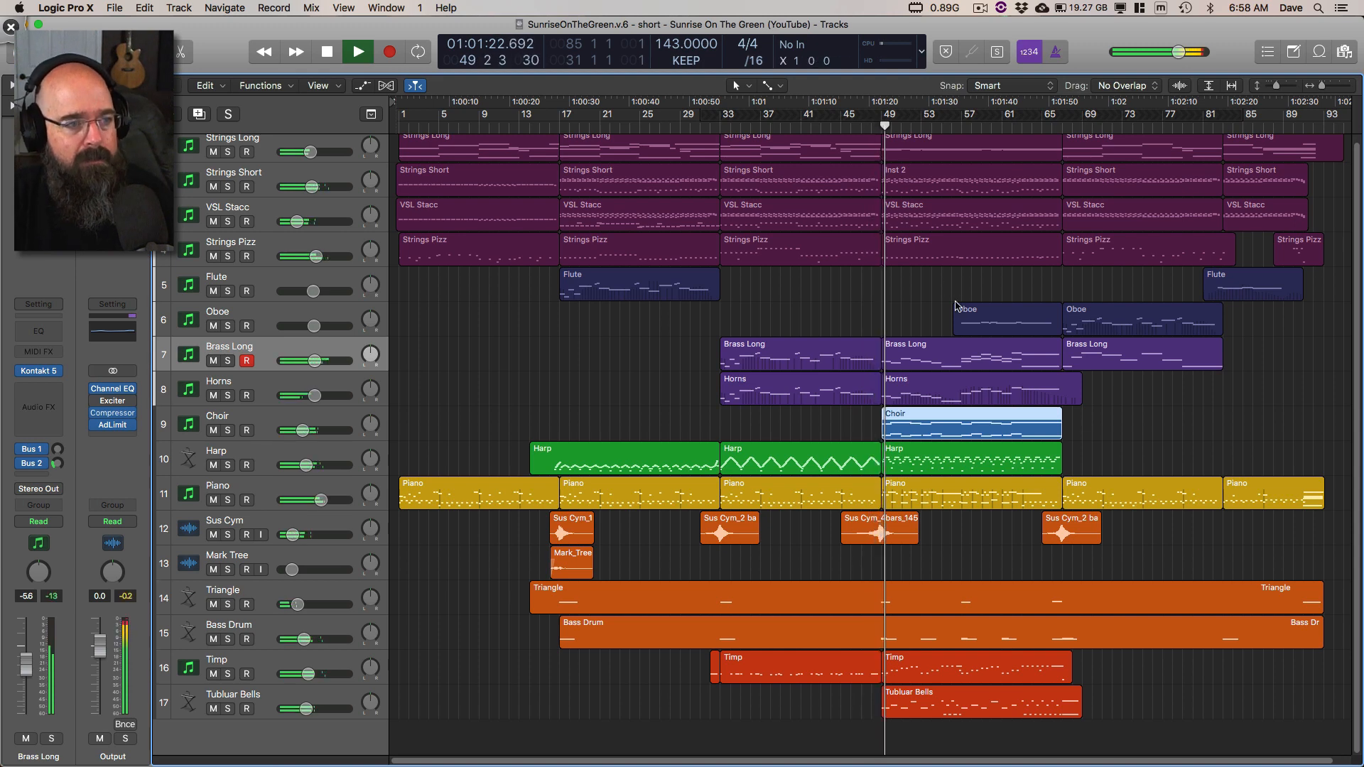
{"action": "key", "text": "super+Right"}
{"action": "key", "text": "super+Right"}
{"action": "scroll", "coordinate": [968, 397], "scroll_direction": "right", "scroll_amount": 2}
{"action": "scroll", "coordinate": [967, 396], "scroll_direction": "right", "scroll_amount": 1}
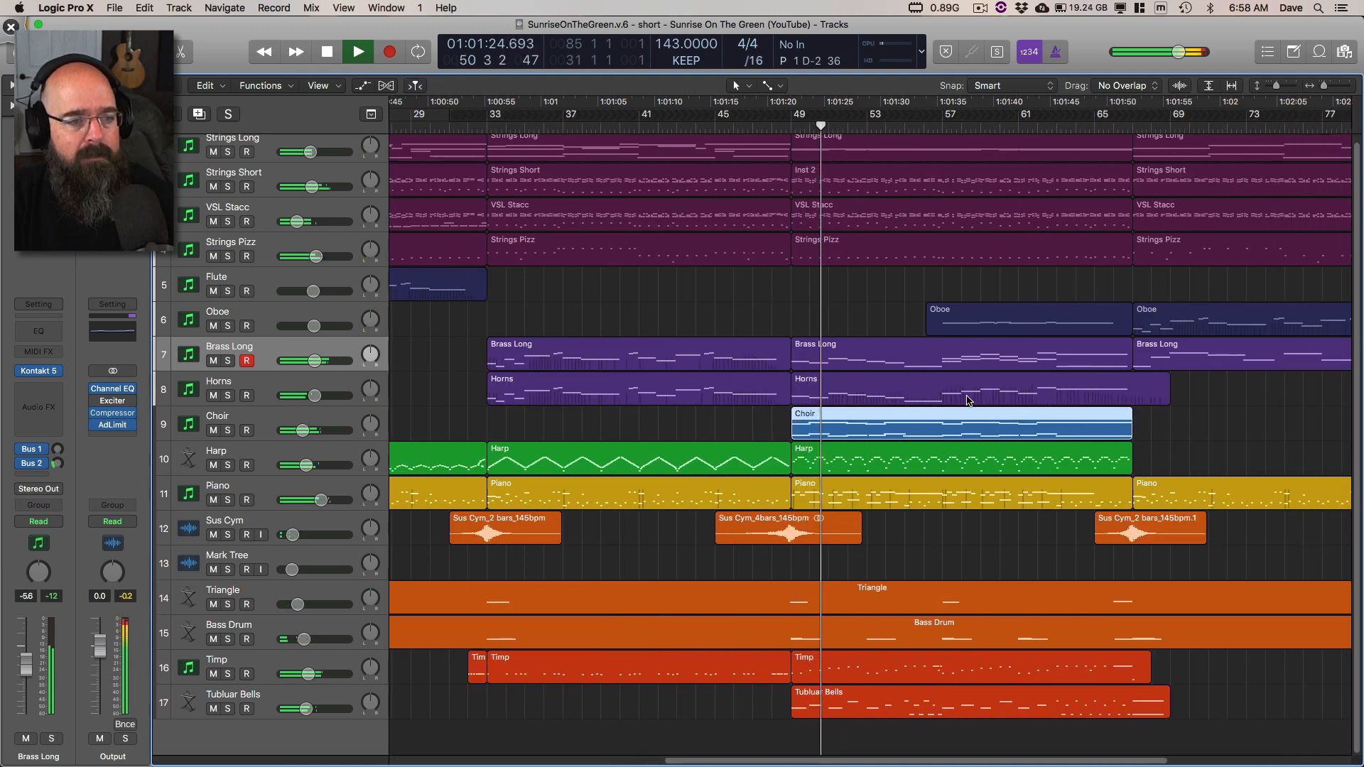
Step: Mark the string regions between bars 49 and 67 with a Deskscribble drawing and clear the marking
{"action": "key", "text": "ctrl+shift+d"}
{"action": "mouse_move", "coordinate": [801, 208]}
{"action": "left_mouse_down"}
{"action": "mouse_move", "coordinate": [874, 222]}
{"action": "mouse_move", "coordinate": [1127, 191]}
{"action": "mouse_move", "coordinate": [1136, 267]}
{"action": "left_mouse_up"}
{"action": "key", "text": "ctrl+shift+d"}
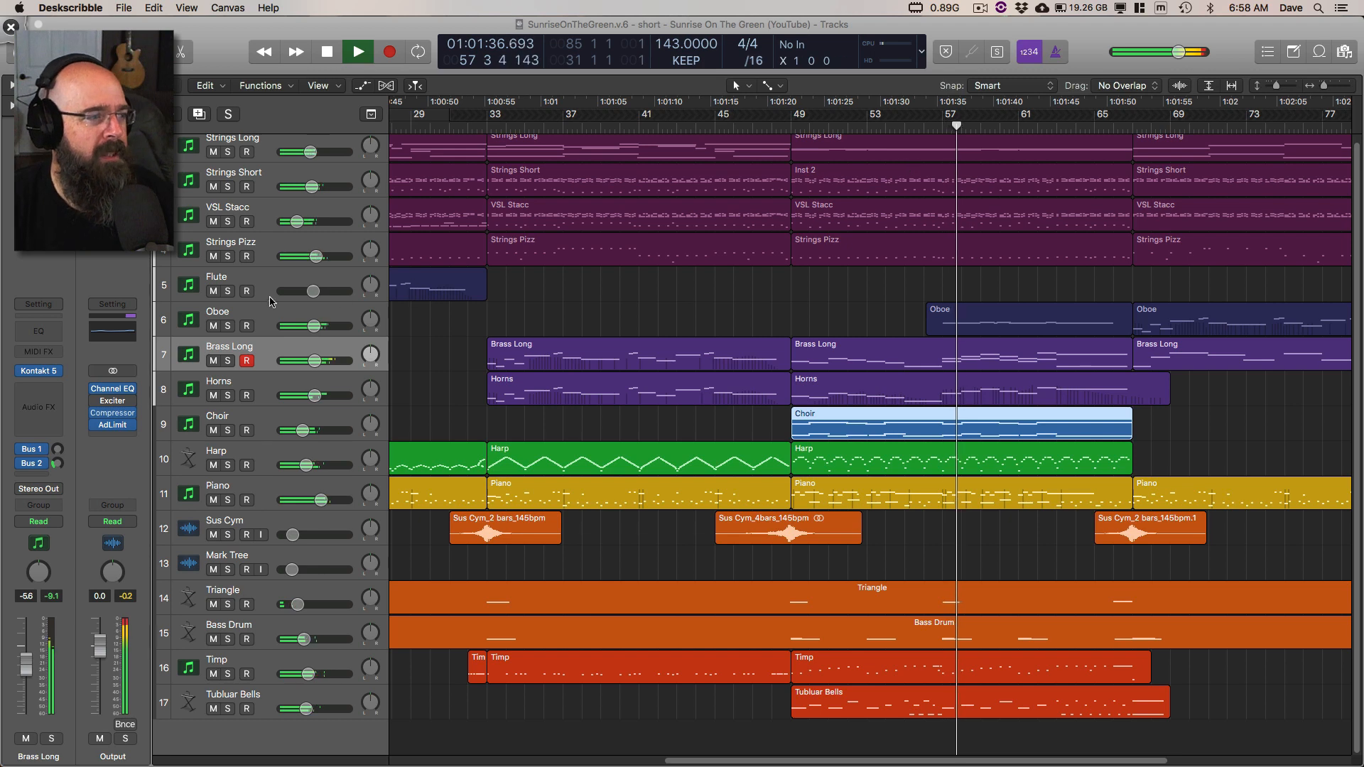
Step: Stop playback, open the Oboe track's Vienna Instruments plug-in, solo the track, and move the plug-in window clear of the Oboe regions
{"action": "left_click", "coordinate": [261, 317]}
{"action": "key", "text": "space"}
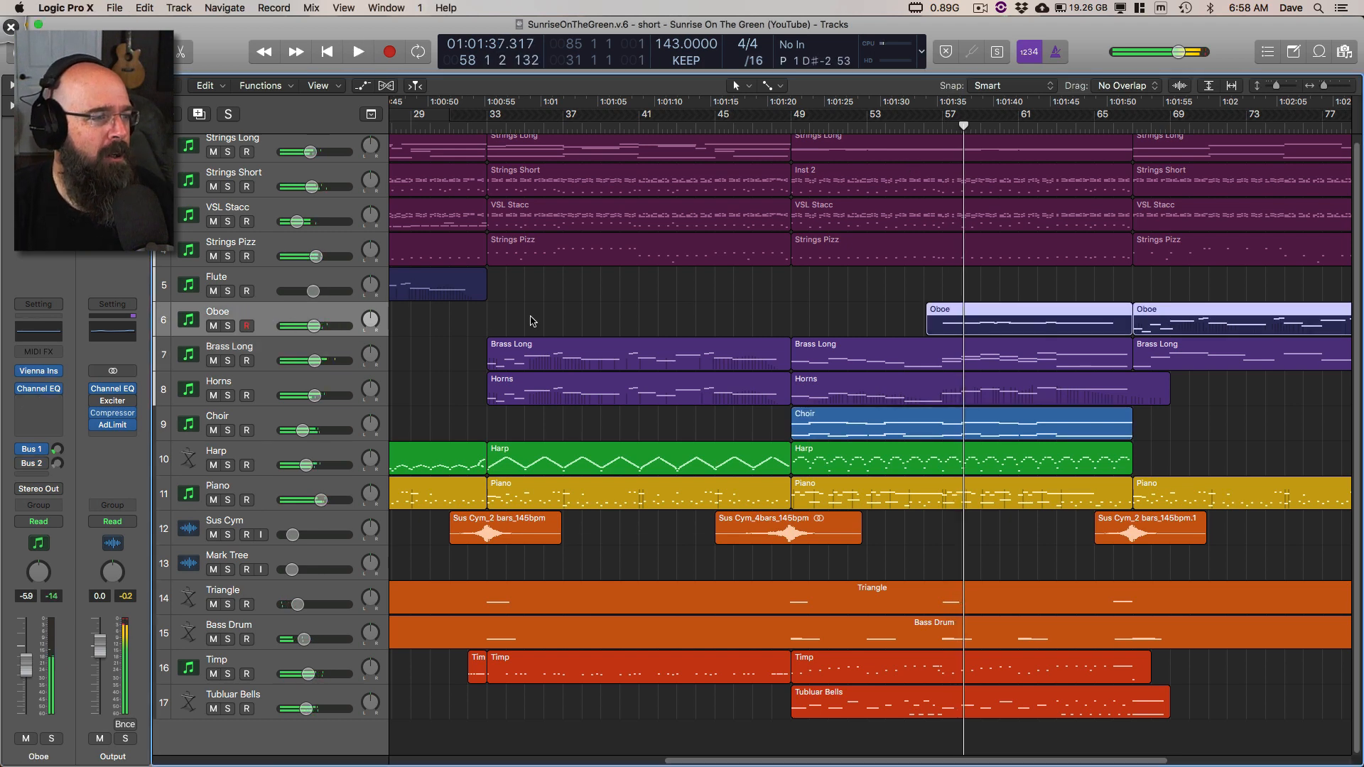
{"action": "left_click", "coordinate": [40, 373]}
{"action": "left_click_drag", "start_coordinate": [533, 49], "coordinate": [1096, 211]}
{"action": "left_click", "coordinate": [228, 326]}
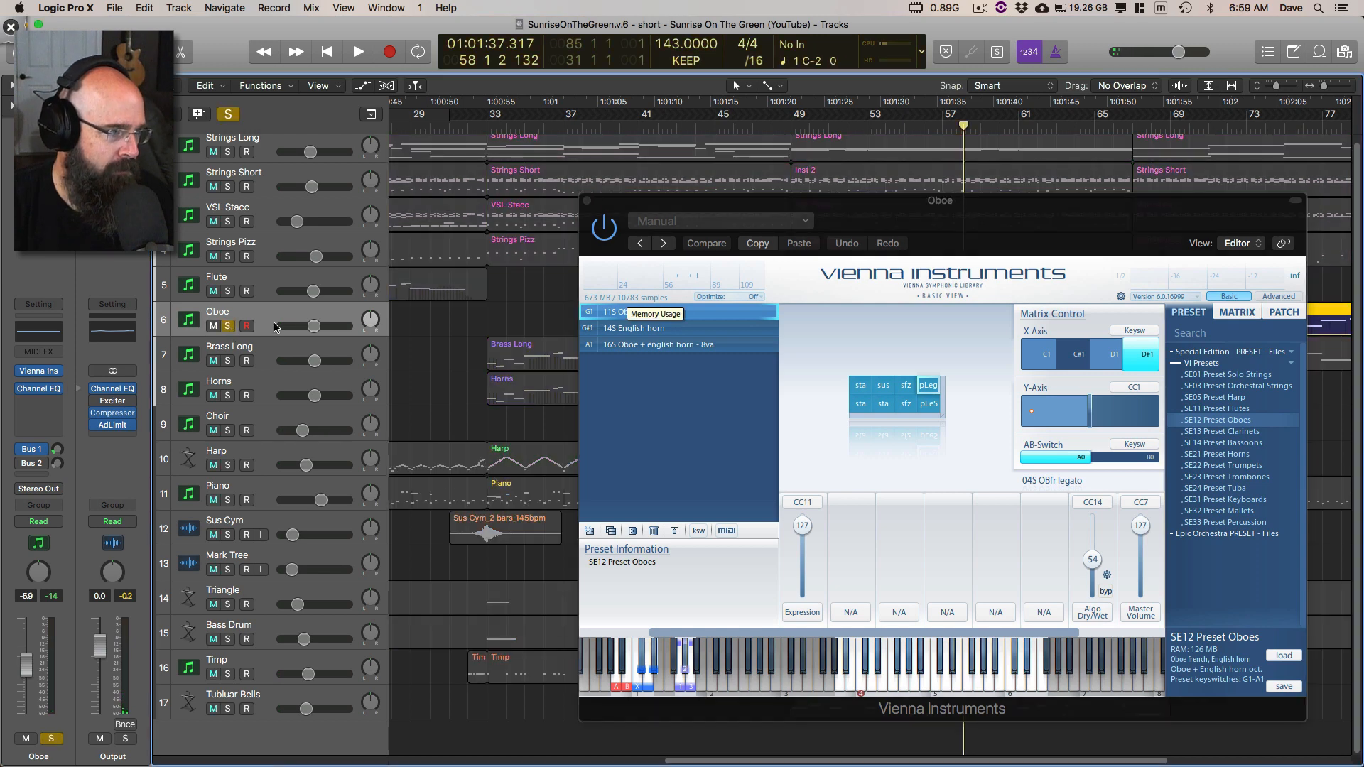
{"action": "left_click_drag", "start_coordinate": [910, 205], "coordinate": [596, 130]}
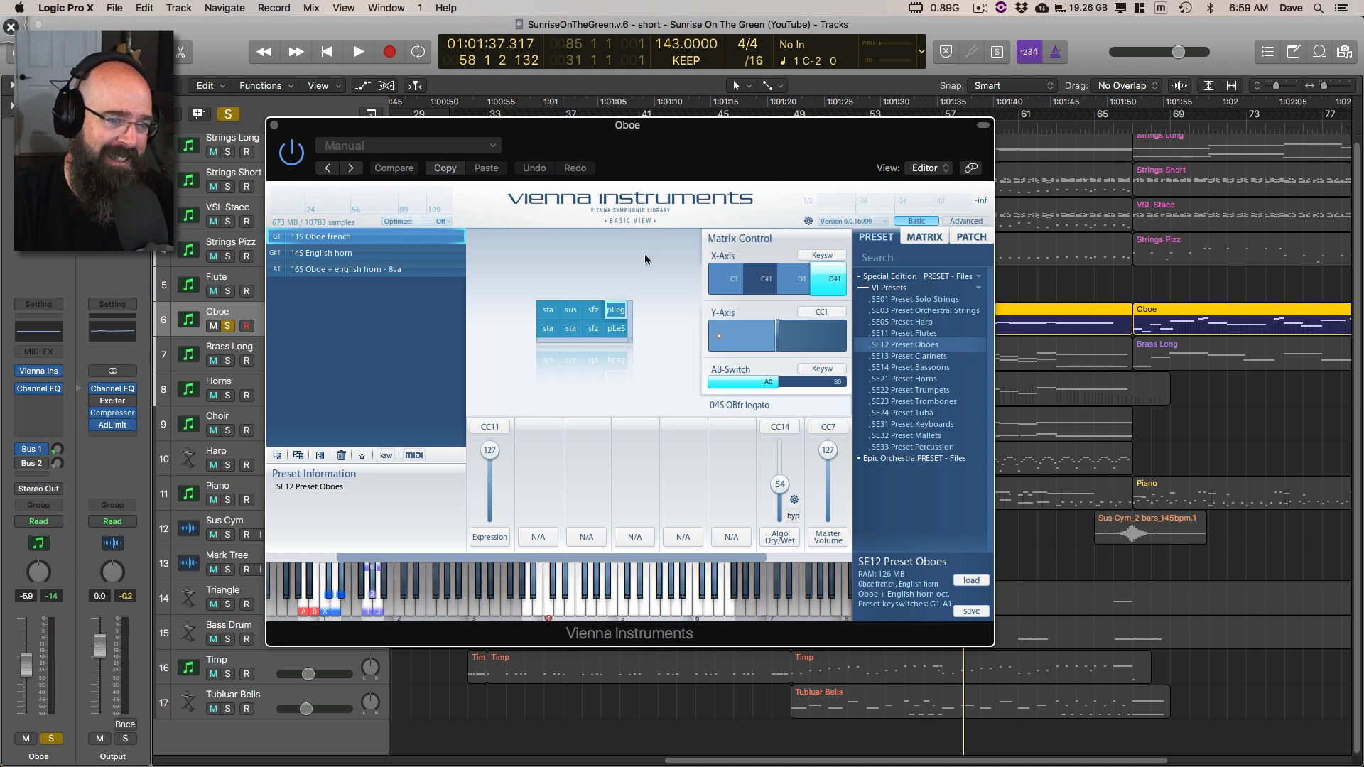
Step: Annotate the Vienna Instruments preset list in Deskscribble and erase the annotation
{"action": "key", "text": "super+Tab"}
{"action": "mouse_move", "coordinate": [935, 342]}
{"action": "left_mouse_down"}
{"action": "mouse_move", "coordinate": [945, 366]}
{"action": "mouse_move", "coordinate": [941, 350]}
{"action": "left_mouse_up"}
{"action": "key", "text": "Escape"}
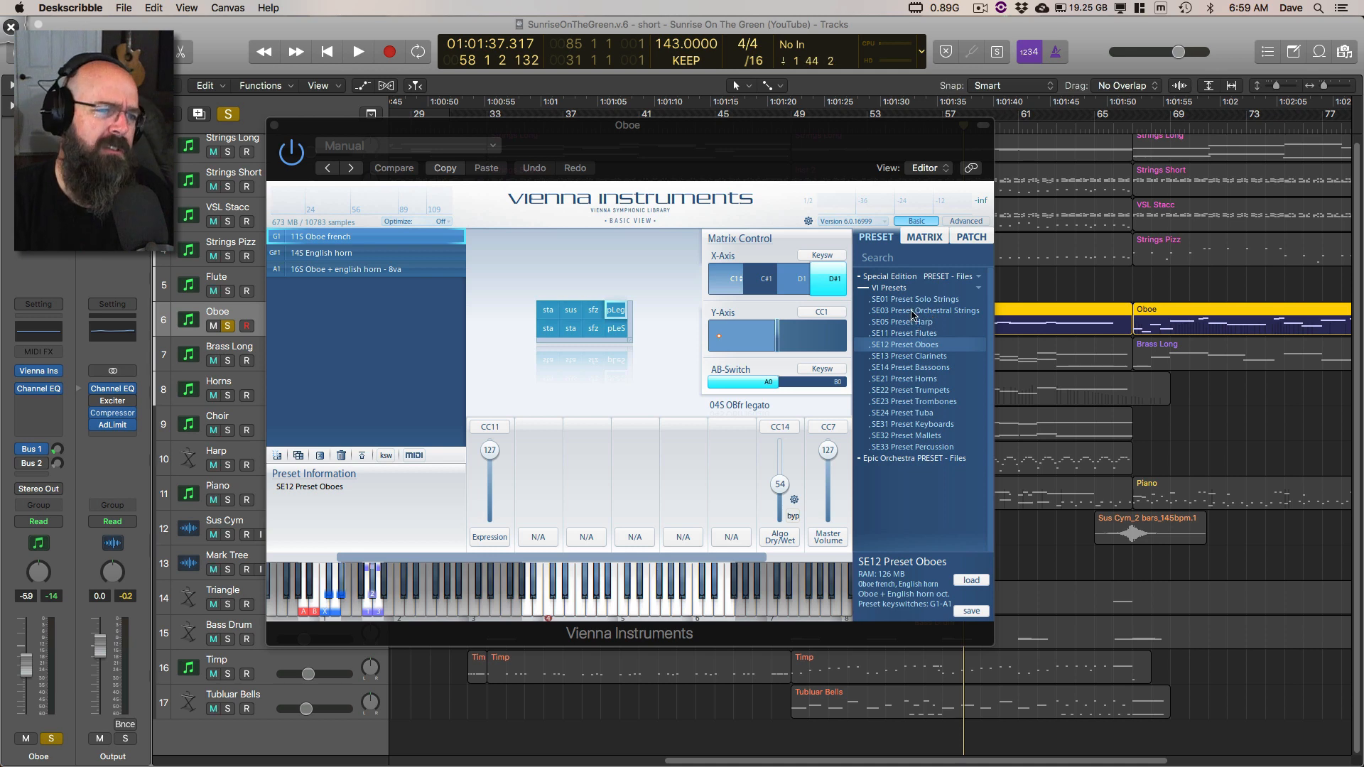
Step: Move the plug-in window further aside, play the soloed Oboe from bar 57 to about bar 68, and stop
{"action": "left_click_drag", "start_coordinate": [889, 135], "coordinate": [757, 128]}
{"action": "key", "text": "comma"}
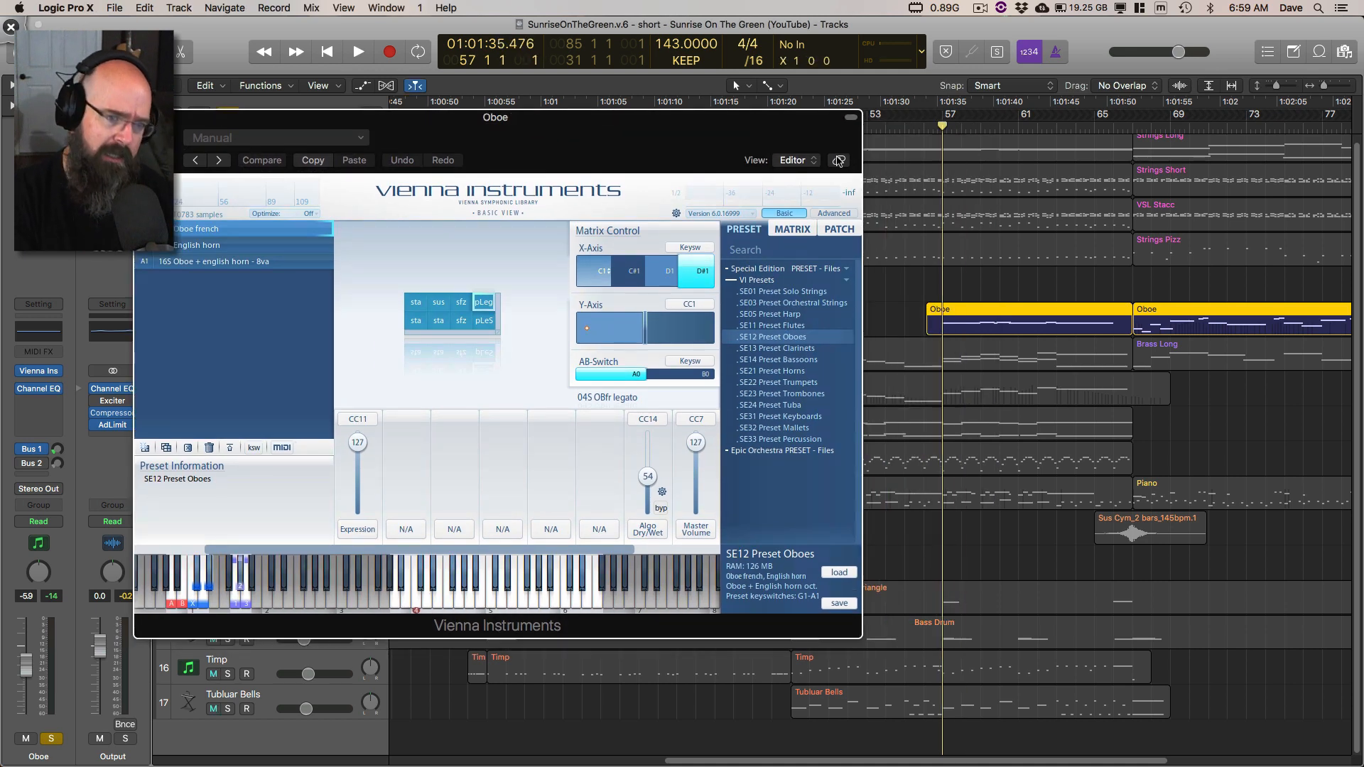
{"action": "key", "text": "space"}
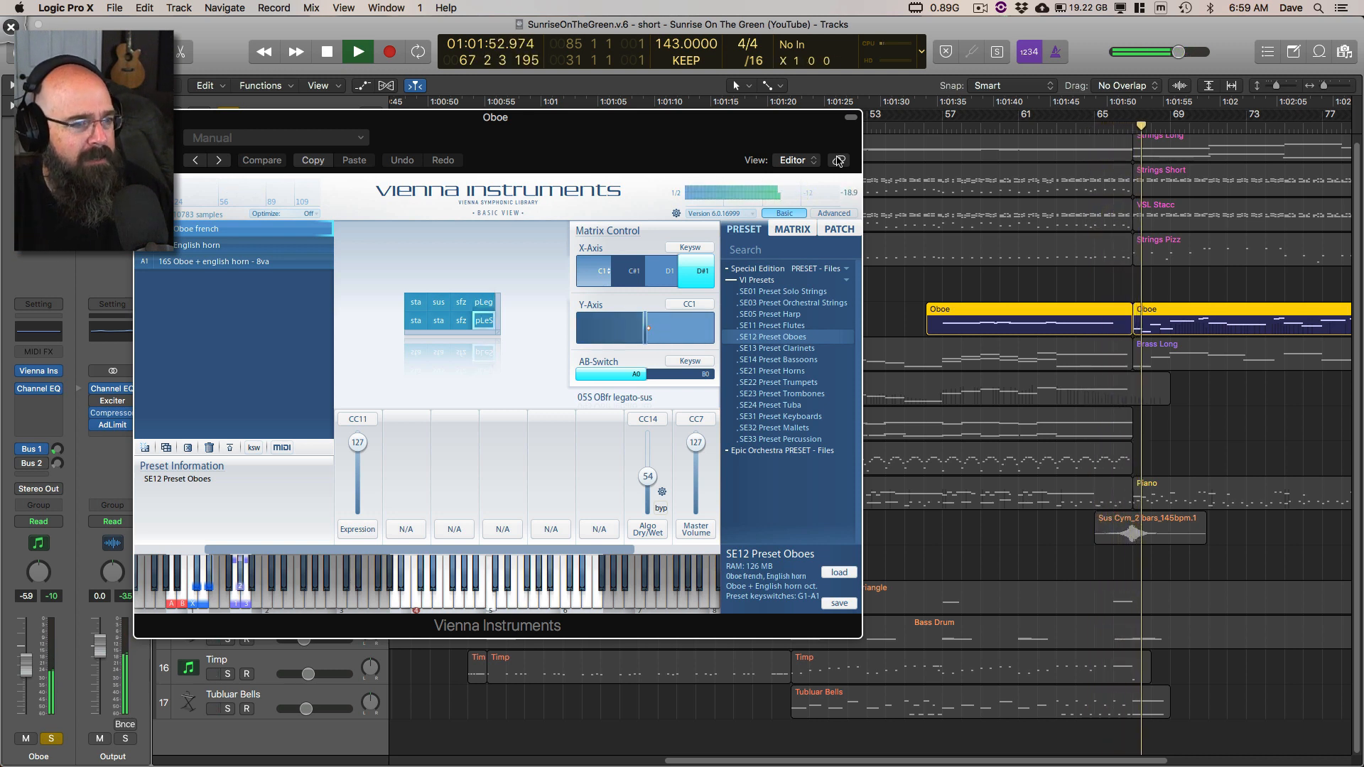
{"action": "key", "text": "space"}
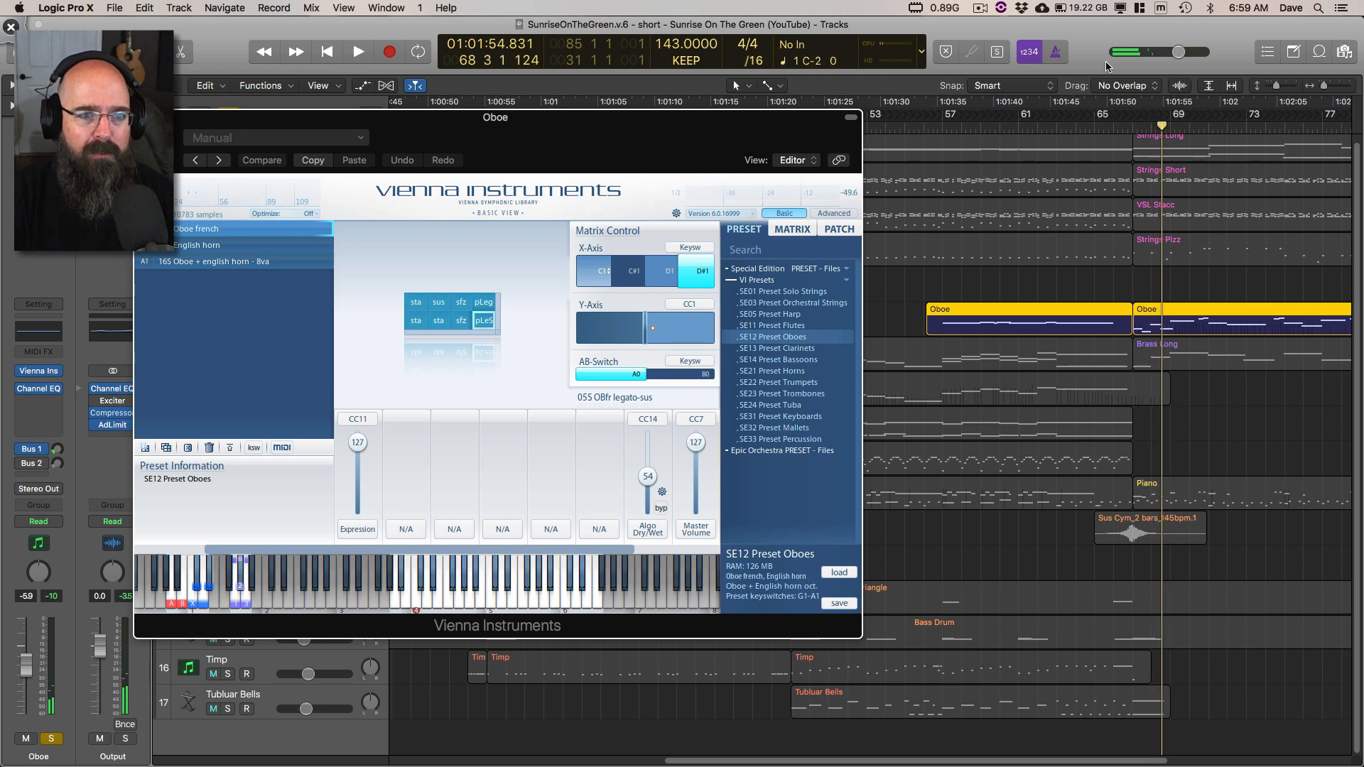
Step: Place the playhead at the start of bar 67, enlarge the Oboe regions, and audition the soloed phrase repeatedly from there, stopping in bar 67
{"action": "left_click", "coordinate": [1134, 129]}
{"action": "key", "text": "super+Right"}
{"action": "key", "text": "super+Right"}
{"action": "key", "text": "super+Right"}
{"action": "key", "text": "super+Right"}
{"action": "key", "text": "super+Right"}
{"action": "key", "text": "super+Down"}
{"action": "key", "text": "super+Down"}
{"action": "key", "text": "super+Down"}
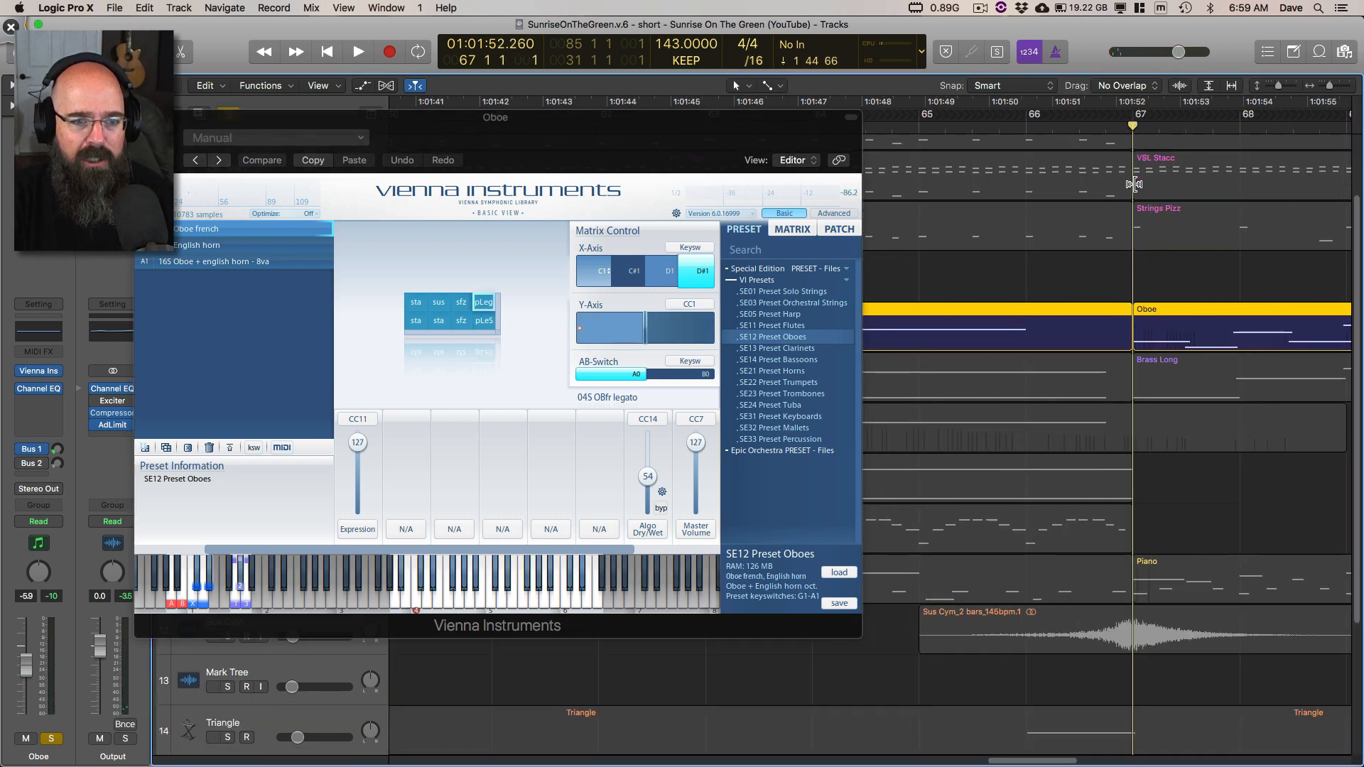
{"action": "key", "text": "space"}
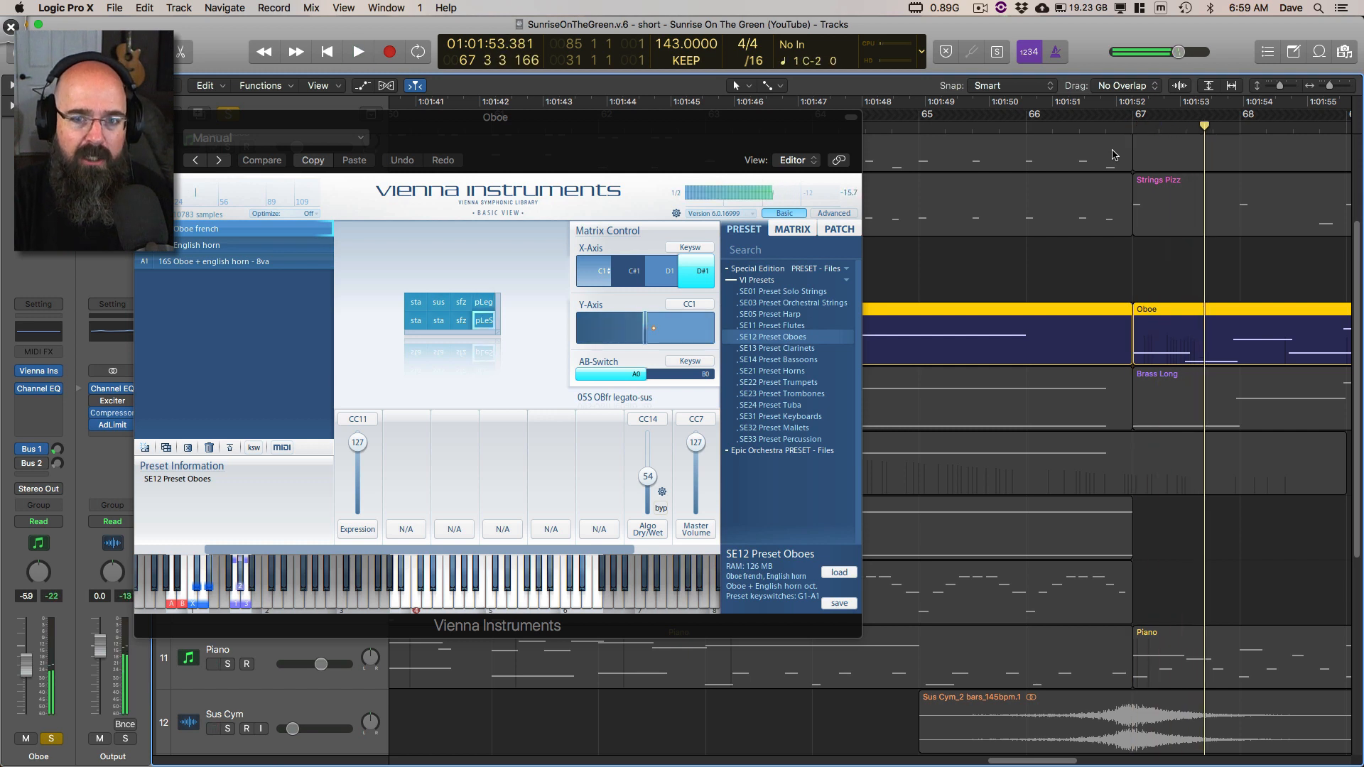
{"action": "key", "text": "space"}
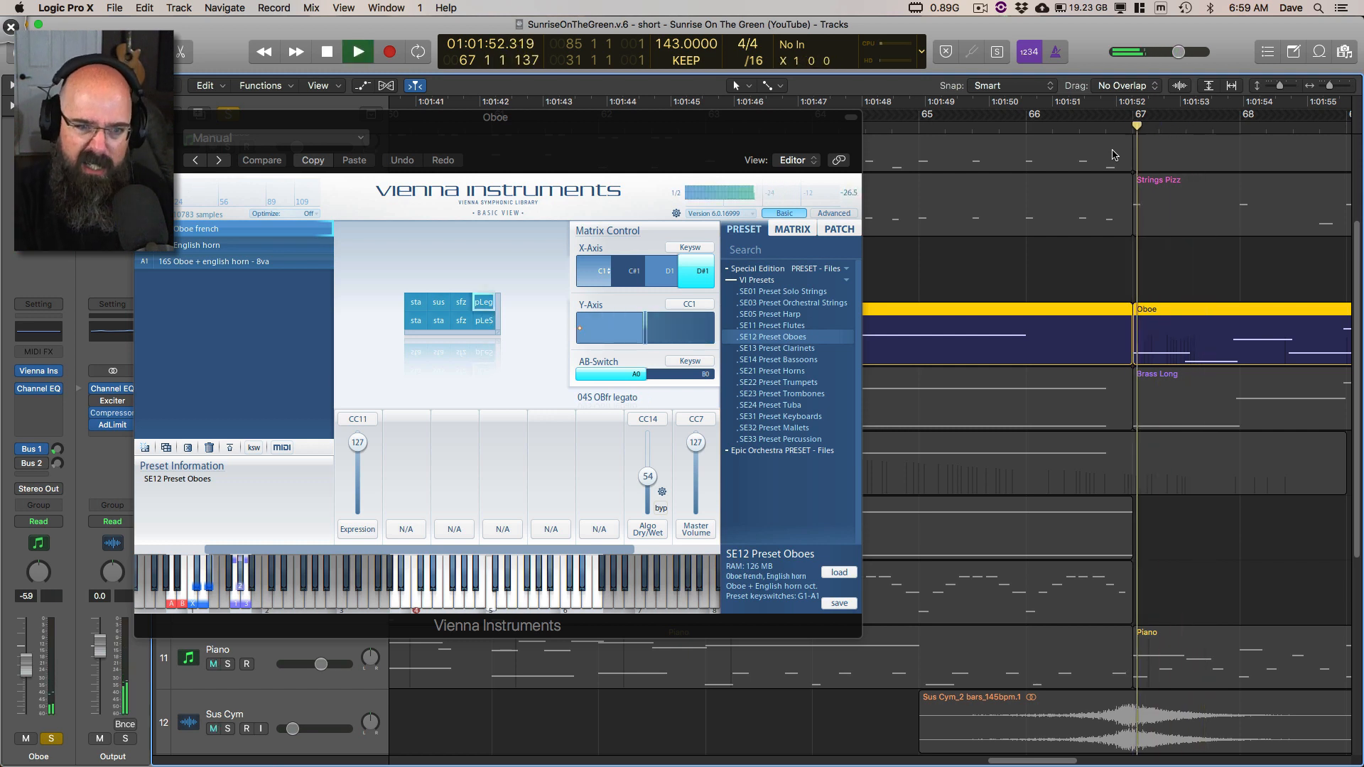
{"action": "key", "text": "space"}
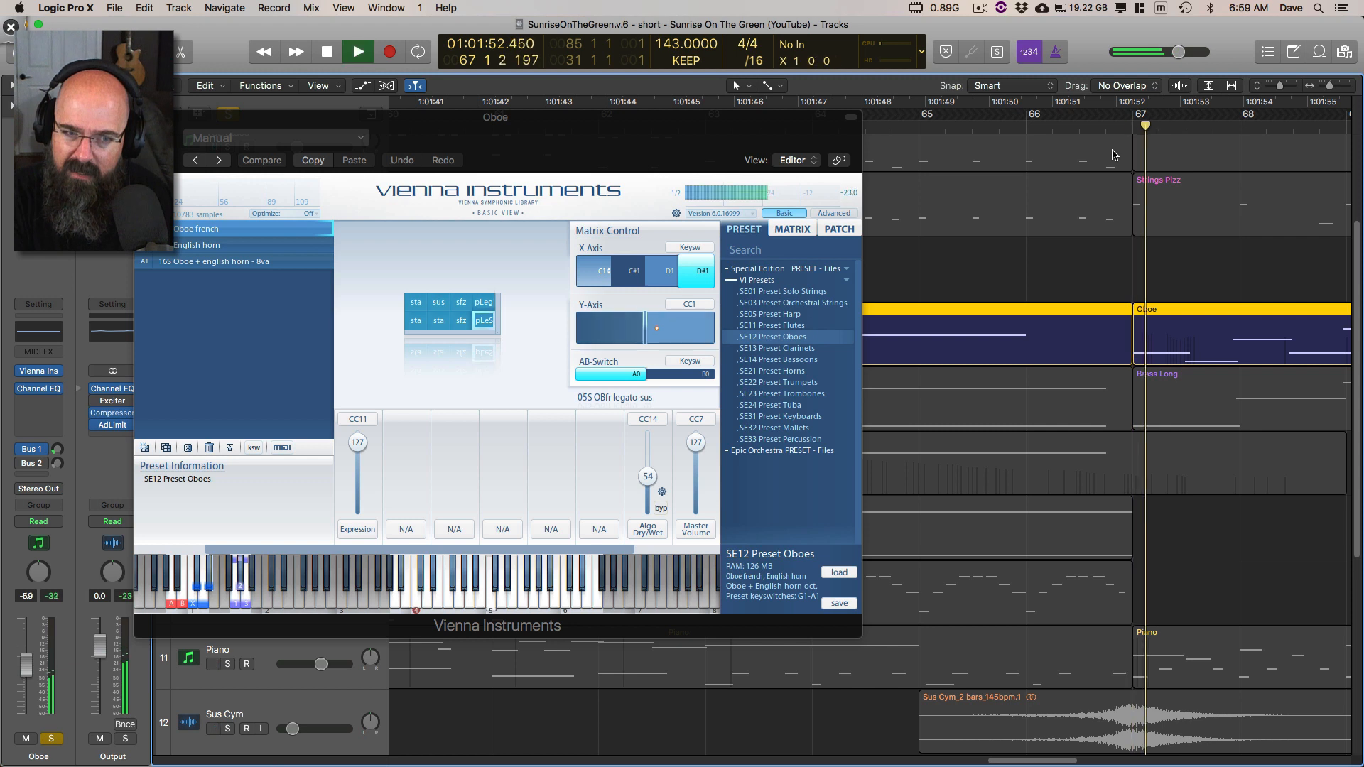
{"action": "key", "text": "space"}
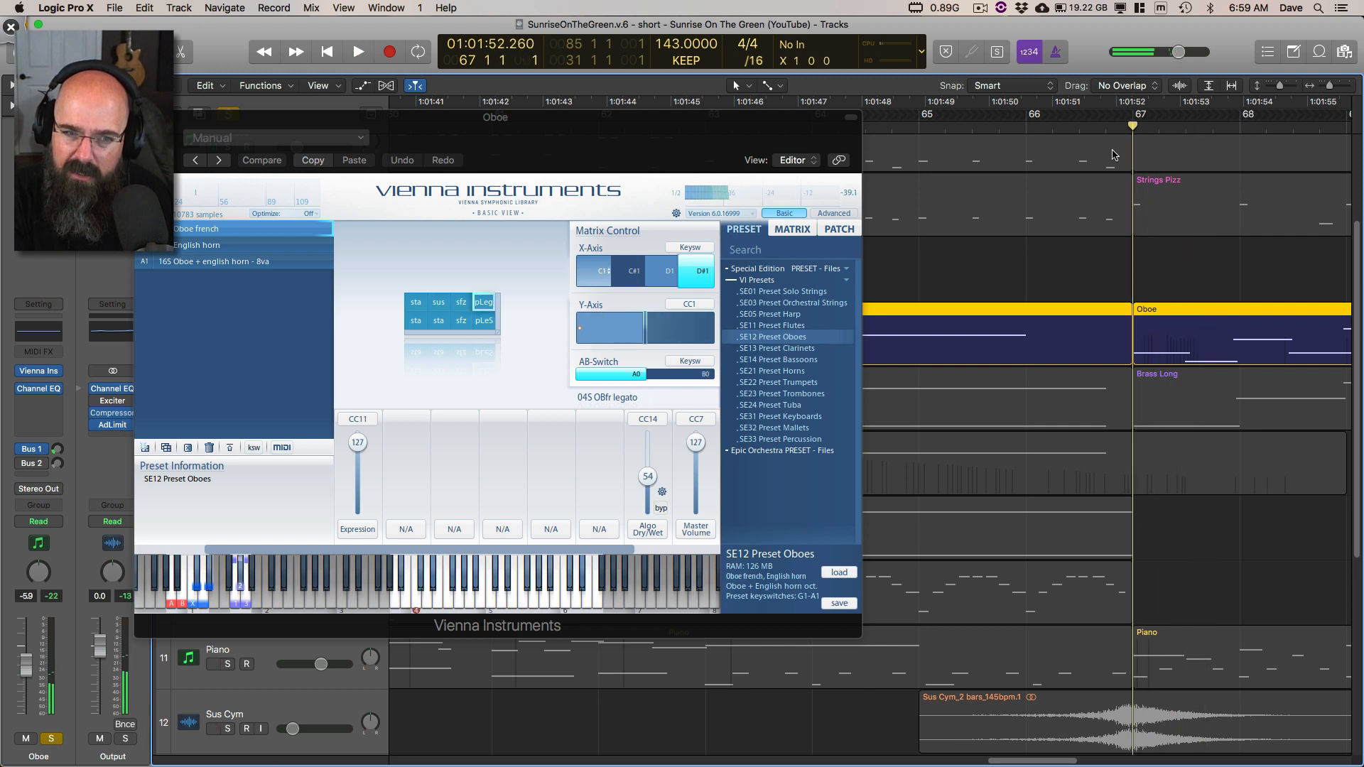
{"action": "key", "text": "space"}
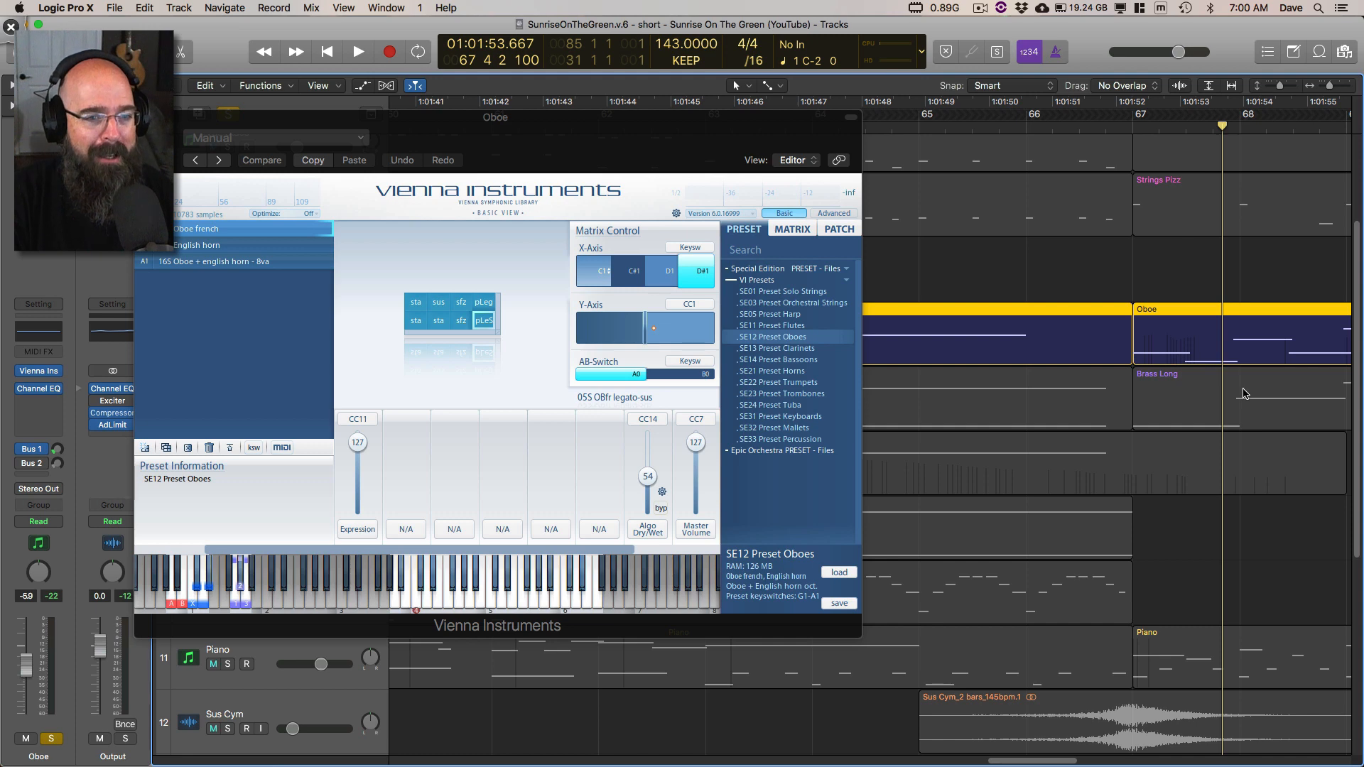
Step: Open the Oboe region that starts at bar 67 in the Piano Roll and move the plug-in window clear of its notes
{"action": "scroll", "coordinate": [1172, 362], "scroll_direction": "right", "scroll_amount": 8}
{"action": "double_click", "coordinate": [968, 336]}
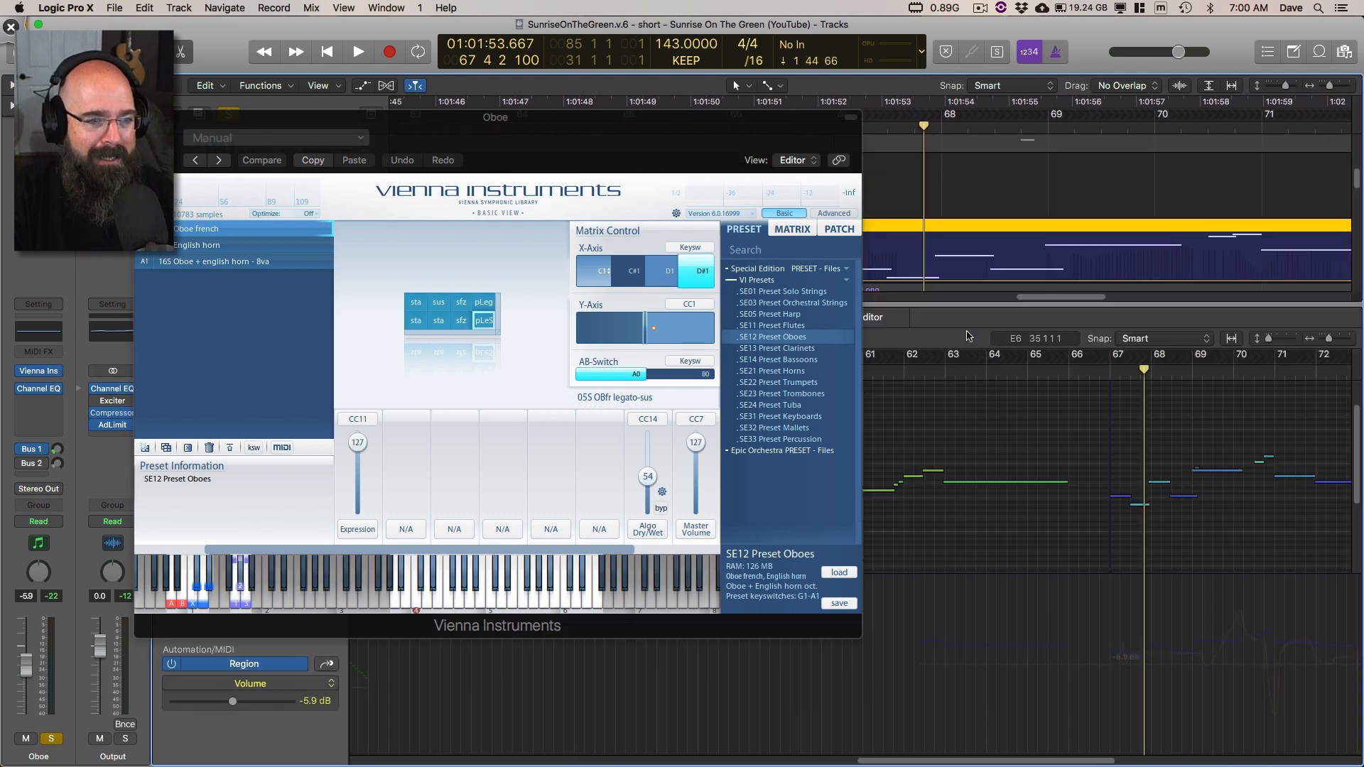
{"action": "left_click_drag", "start_coordinate": [655, 127], "coordinate": [537, 87]}
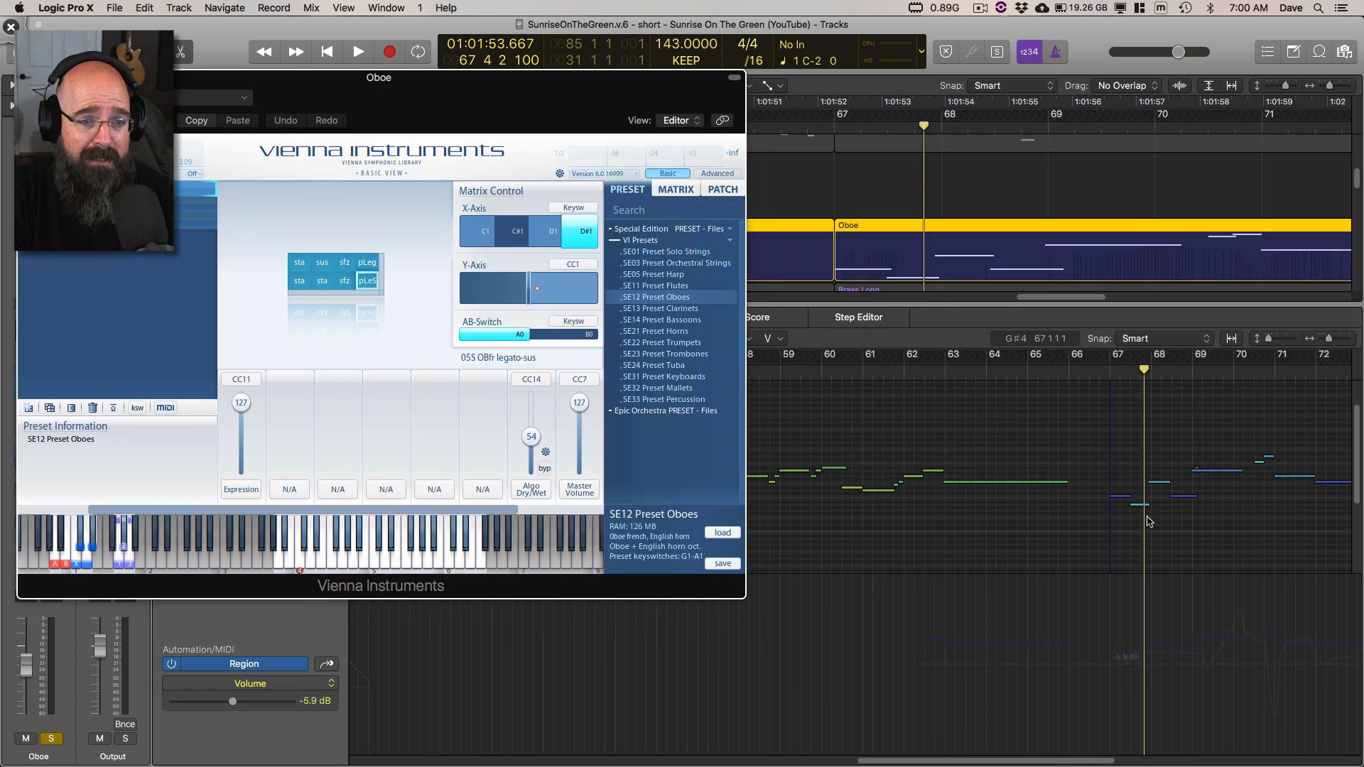
{"action": "key", "text": "super+Right"}
{"action": "key", "text": "super+Right"}
{"action": "scroll", "coordinate": [1176, 536], "scroll_direction": "right", "scroll_amount": 8}
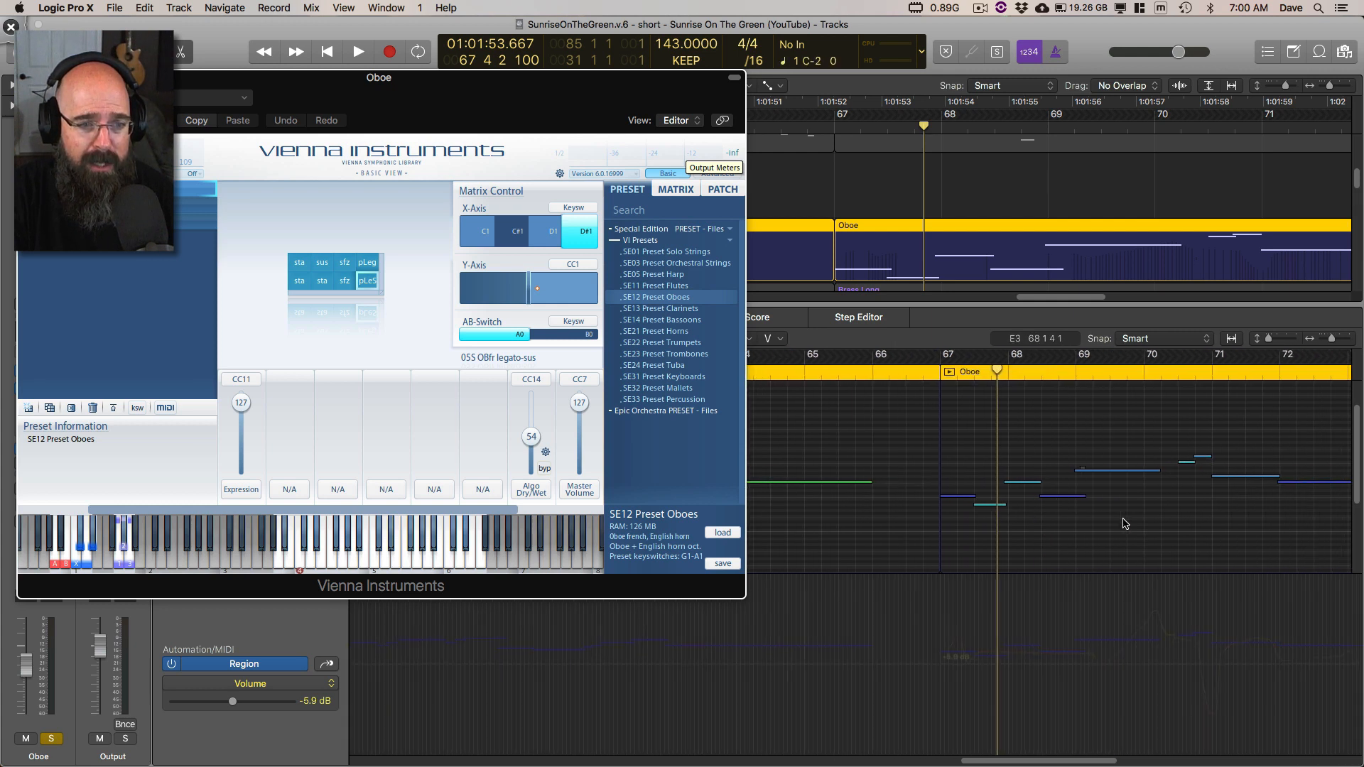
Step: Set a cycle range from bar 67 to bar 71, play the soloed Oboe within it, and stop partway through bar 69
{"action": "left_click_drag", "start_coordinate": [819, 373], "coordinate": [1053, 441]}
{"action": "key", "text": "space"}
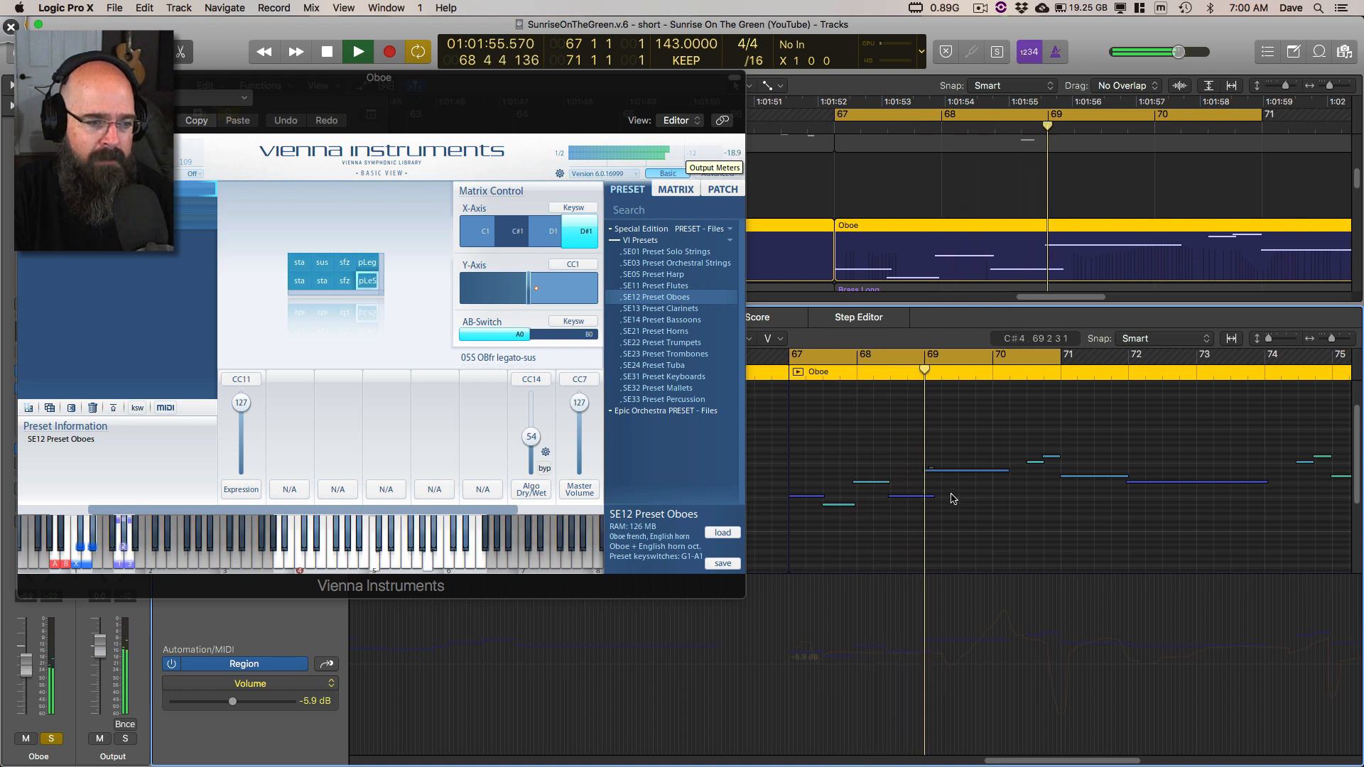
{"action": "key", "text": "space"}
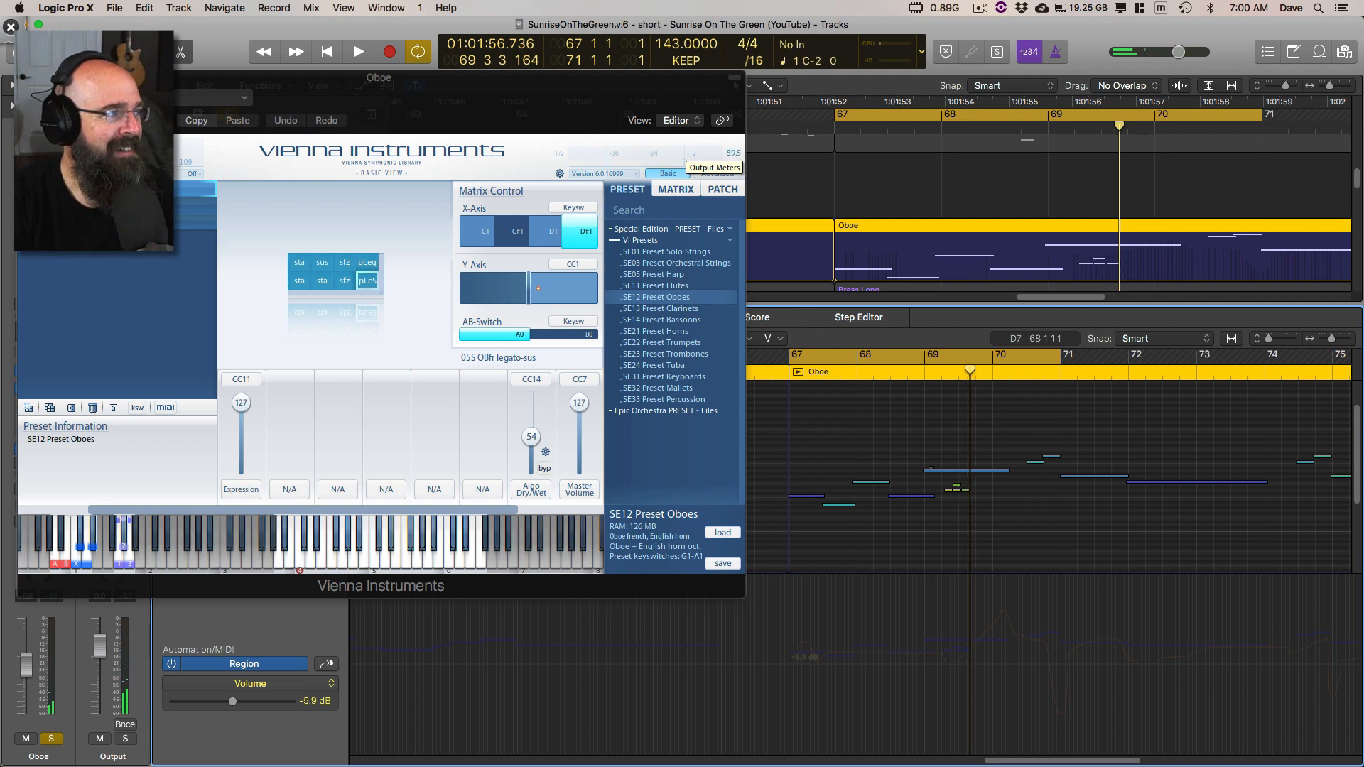
Step: Close the Oboe plug-in window and delete the four short notes in bar 69, choosing to keep the overlapped chord notes when asked
{"action": "key", "text": "super+w"}
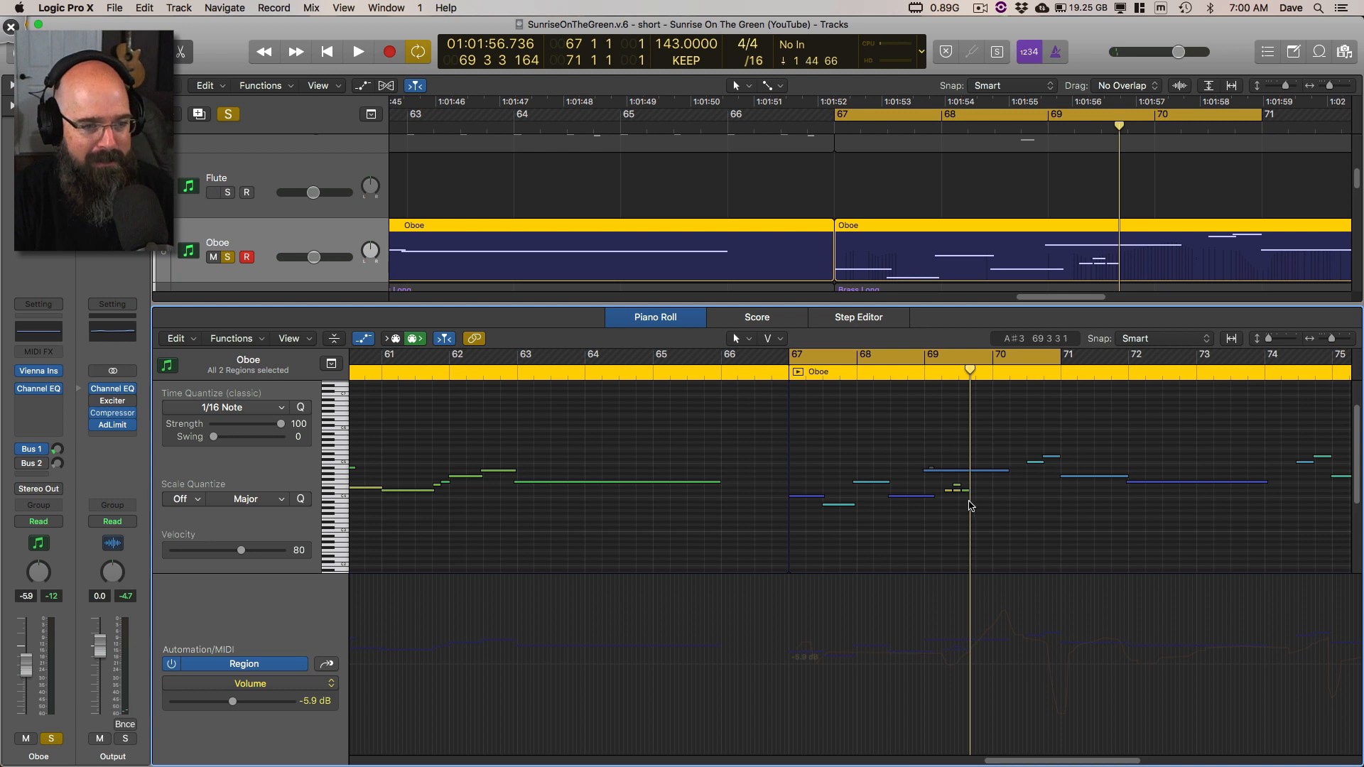
{"action": "left_click_drag", "start_coordinate": [981, 502], "coordinate": [947, 483]}
{"action": "key", "text": "shift+backslash"}
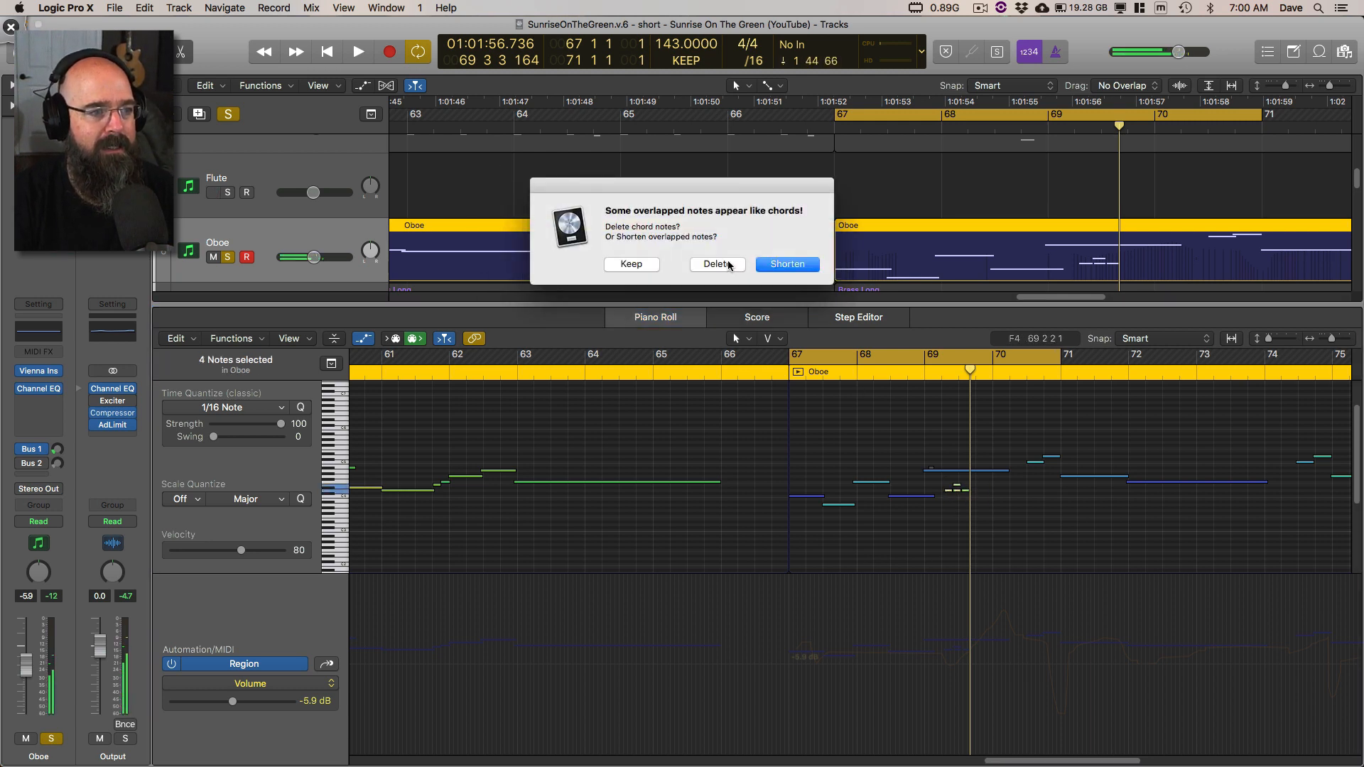
{"action": "left_click", "coordinate": [650, 266]}
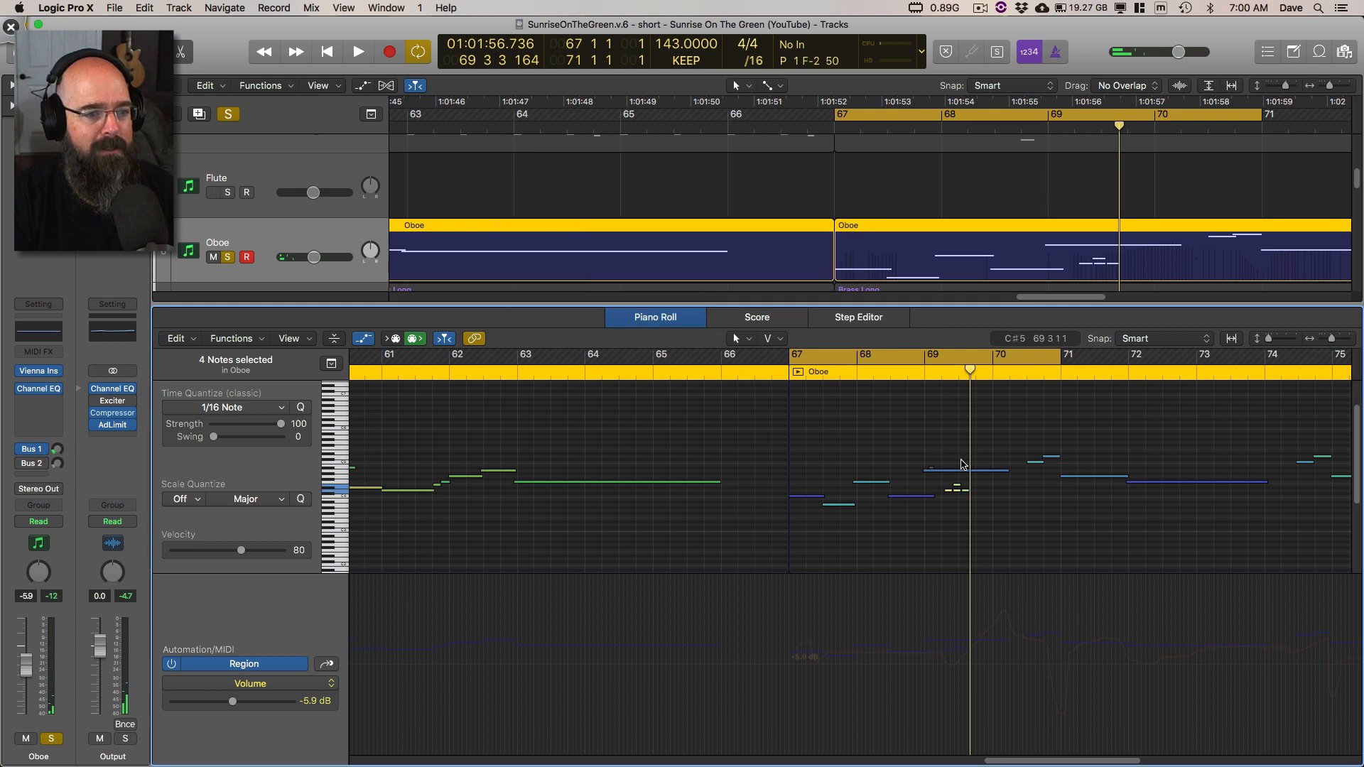
{"action": "left_click", "coordinate": [985, 512]}
{"action": "left_click_drag", "start_coordinate": [986, 511], "coordinate": [941, 482]}
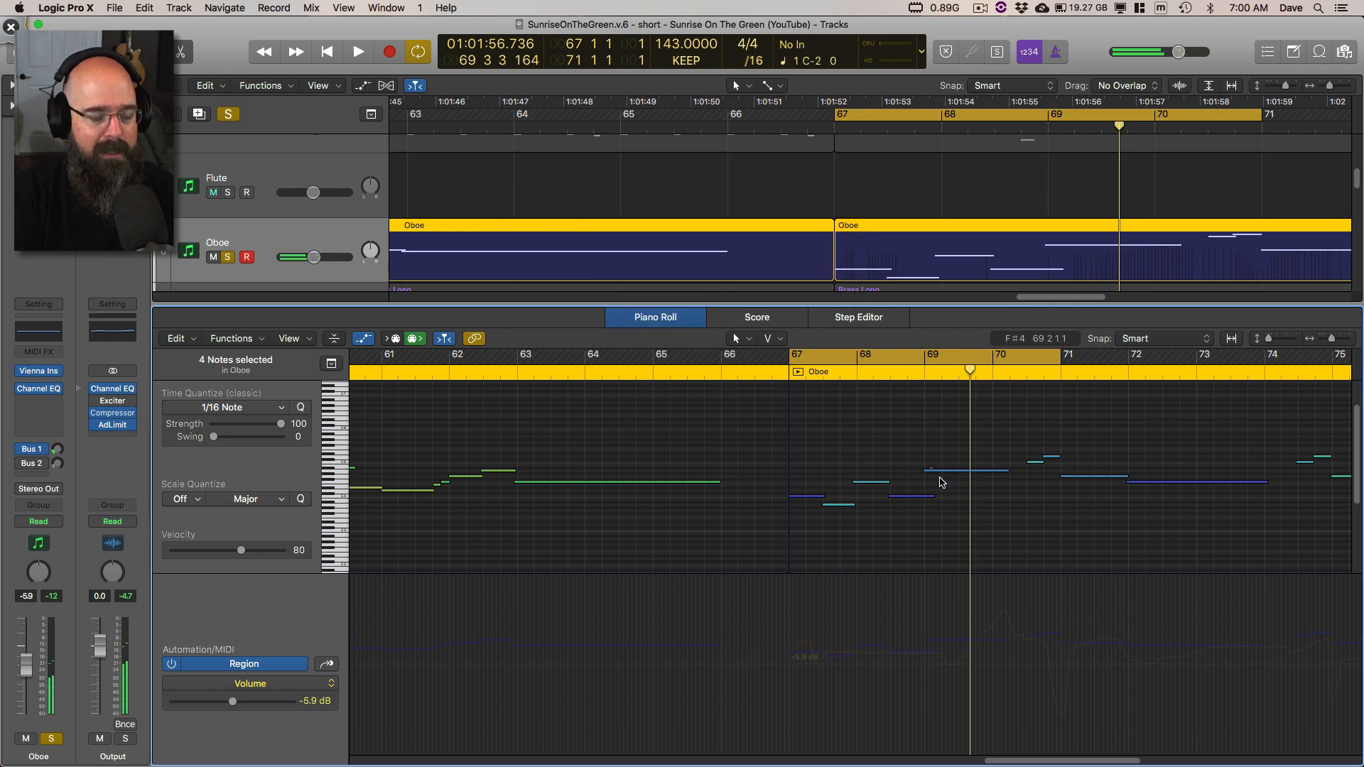
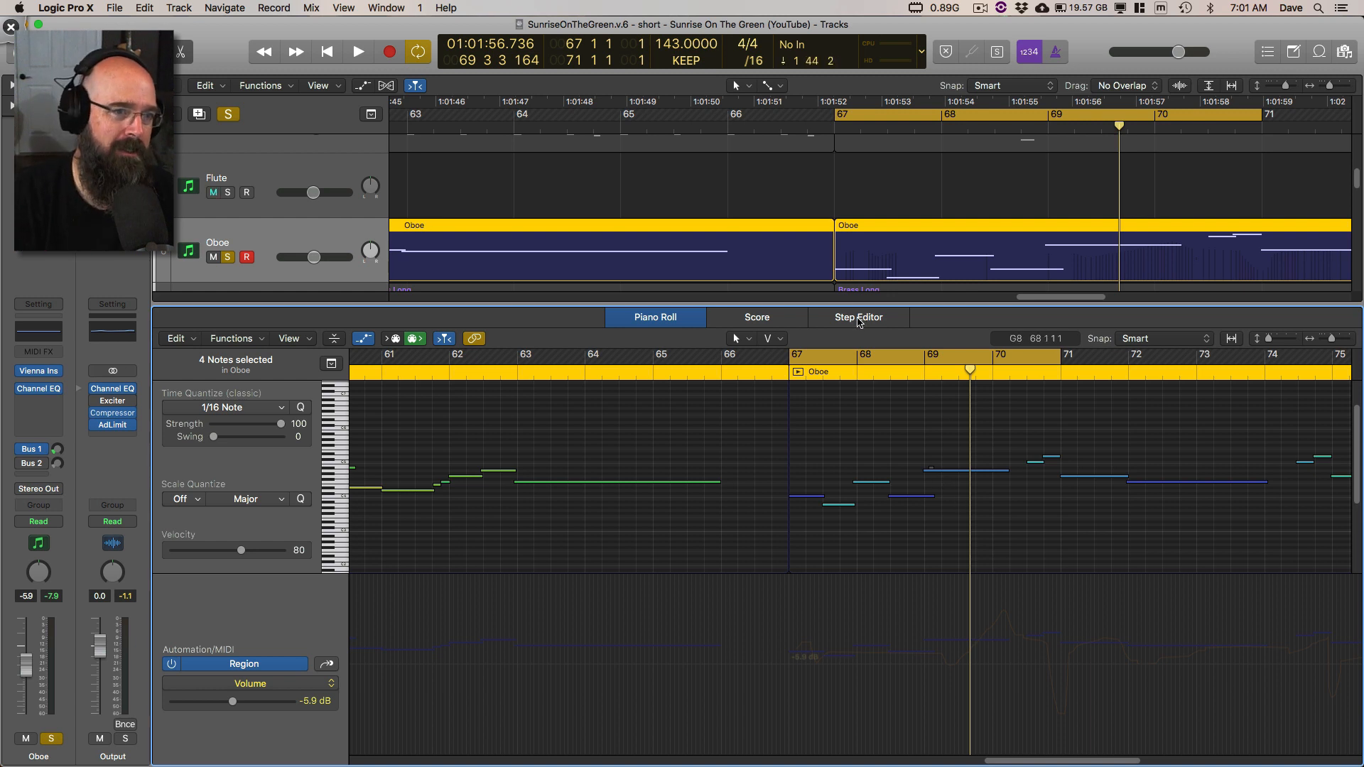
Step: Replay the soloed Oboe phrase from bar 67, stop within that bar, and close the Piano Roll
{"action": "key", "text": "space"}
{"action": "key", "text": "space"}
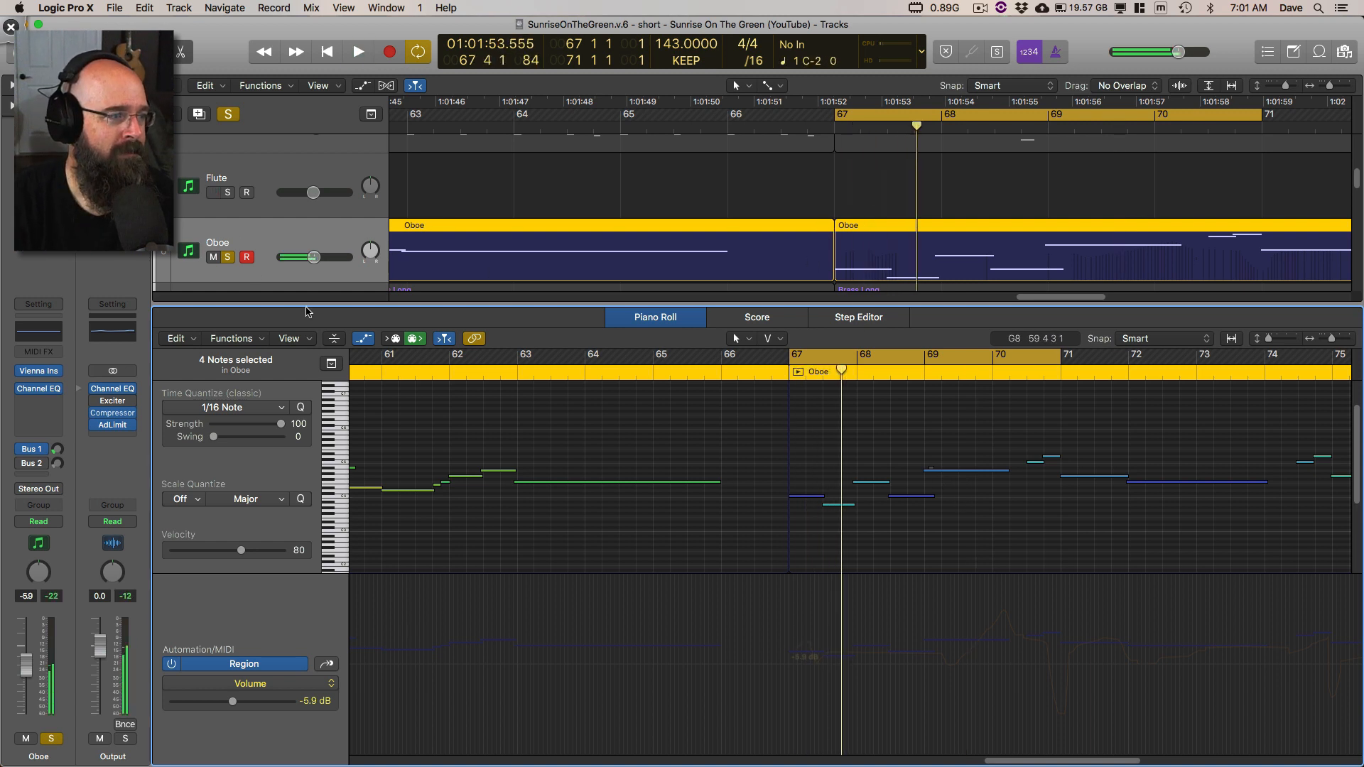
{"action": "key", "text": "e"}
Step: Show the whole arrangement in the Tracks area and turn off the cycle range
{"action": "scroll", "coordinate": [574, 432], "scroll_direction": "left", "scroll_amount": 5}
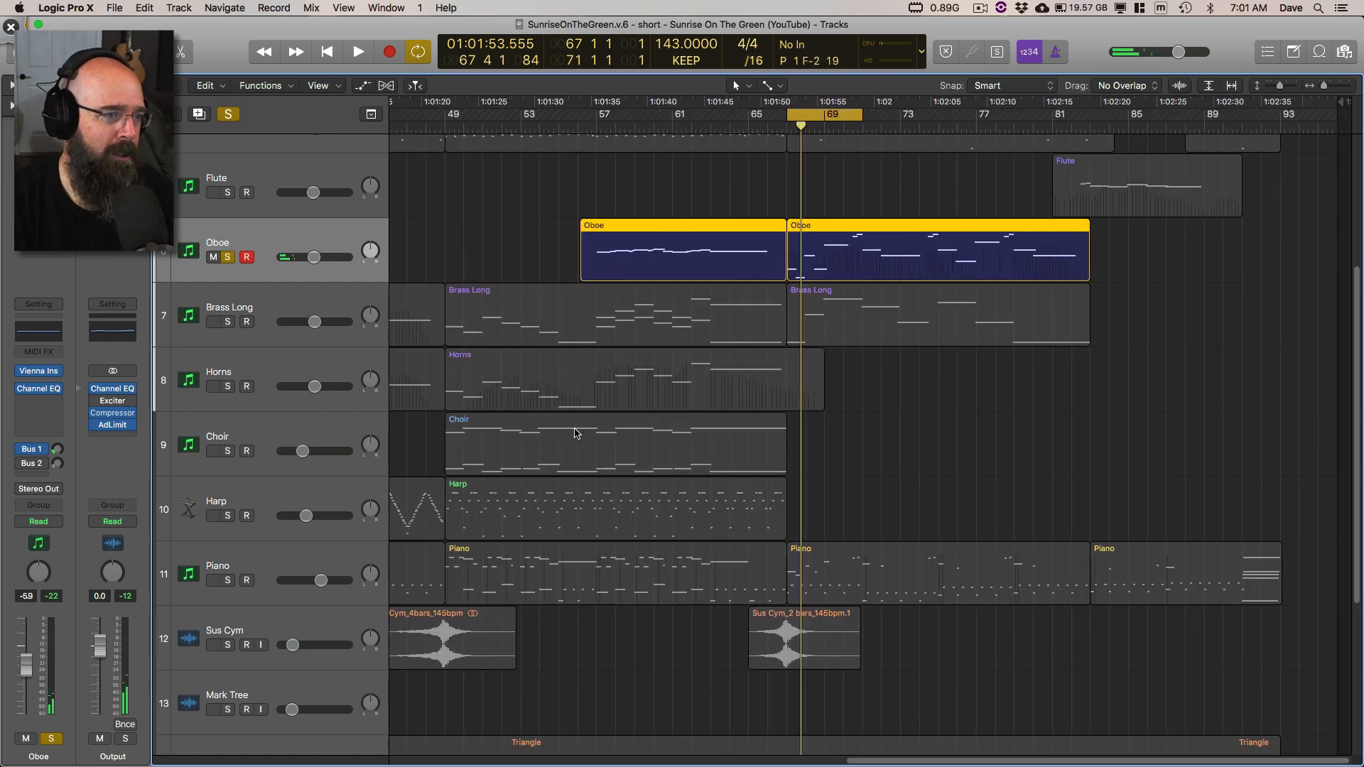
{"action": "scroll", "coordinate": [577, 433], "scroll_direction": "left", "scroll_amount": 8}
{"action": "scroll", "coordinate": [873, 250], "scroll_direction": "down", "scroll_amount": 3}
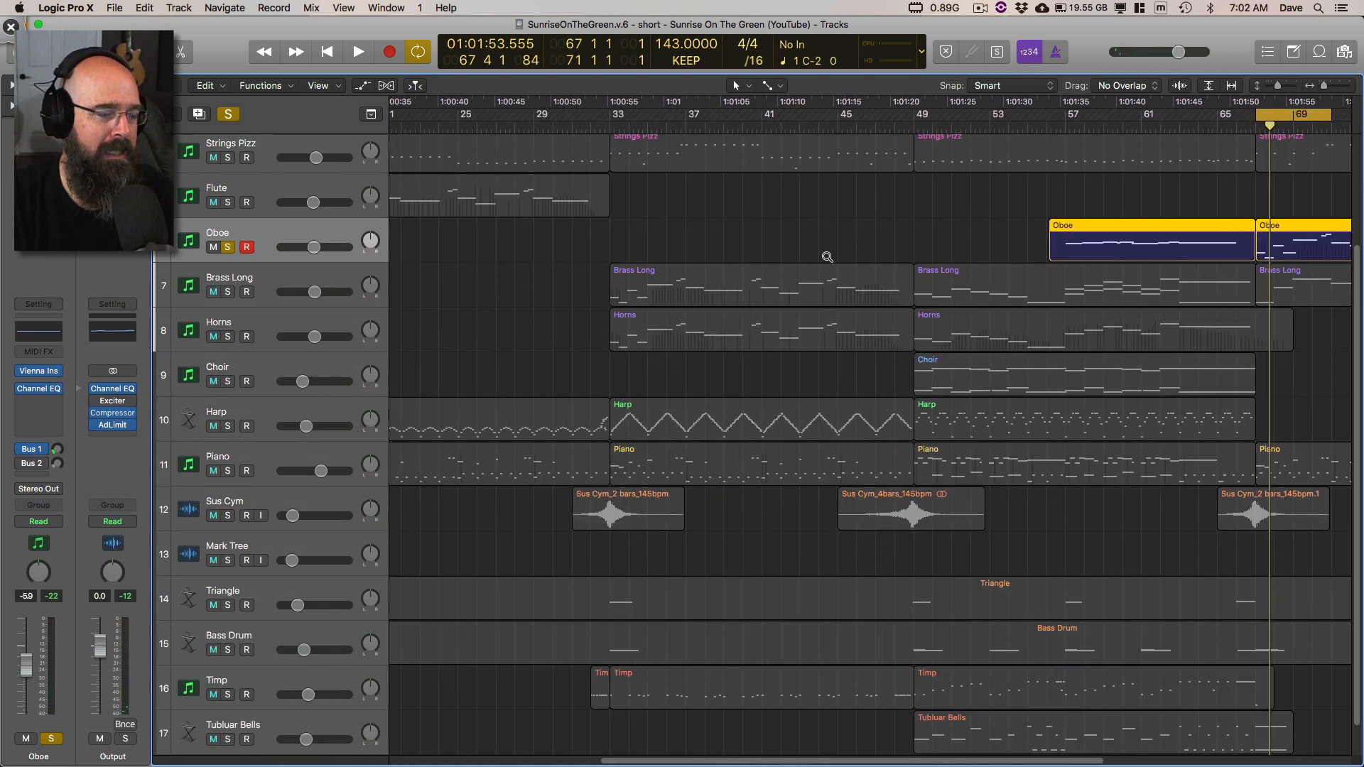
{"action": "left_click", "coordinate": [826, 257], "text": "ctrl+alt"}
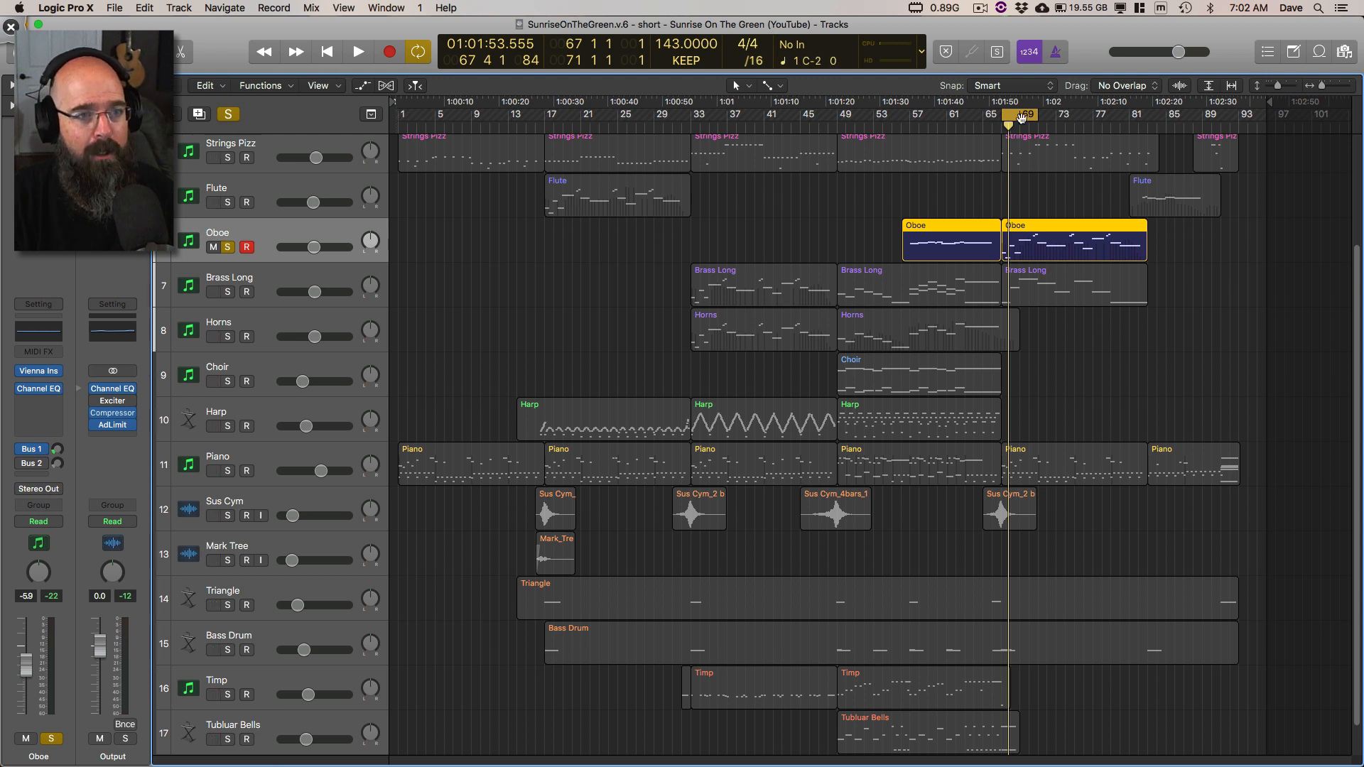
{"action": "left_click", "coordinate": [1021, 118]}
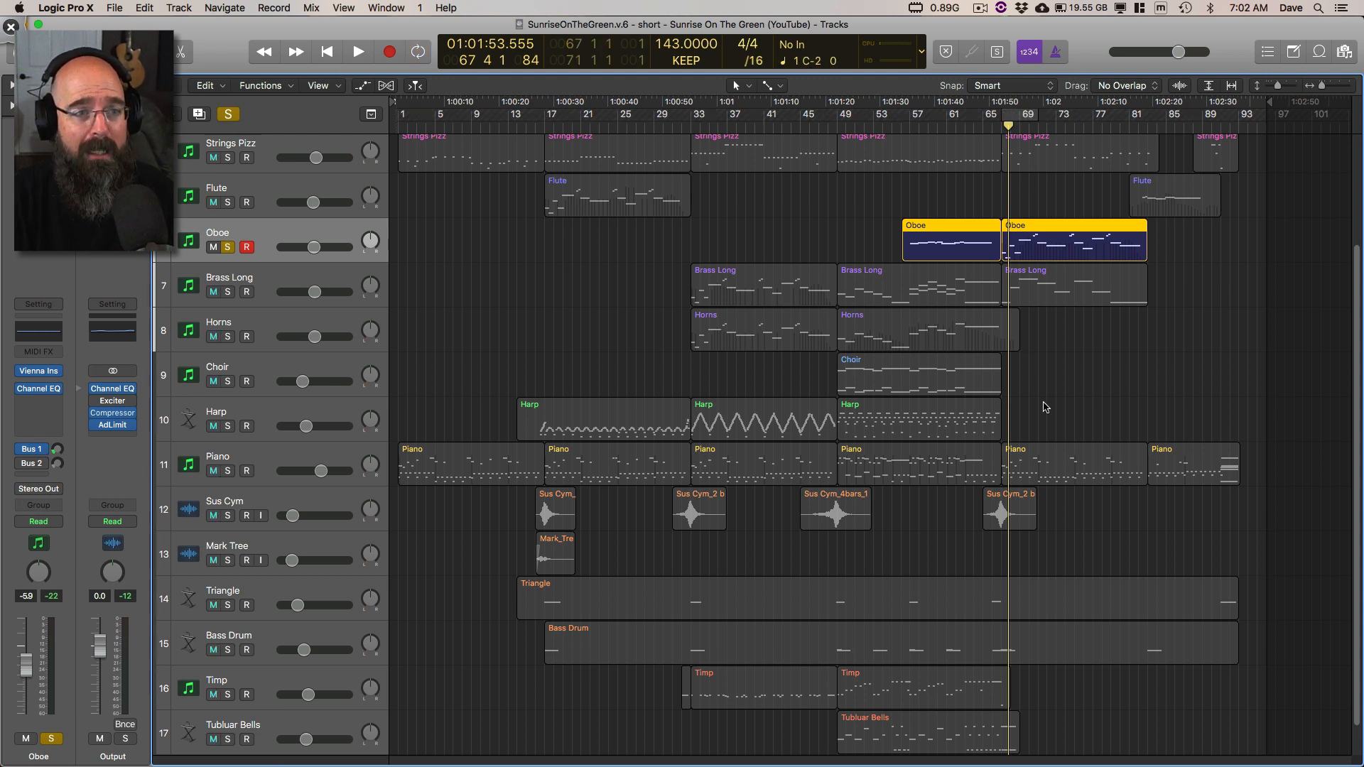
Step: Place the playhead at bar 67, clear the Oboe solo, and play the full arrangement, stopping in bar 84
{"action": "left_click", "coordinate": [1001, 130]}
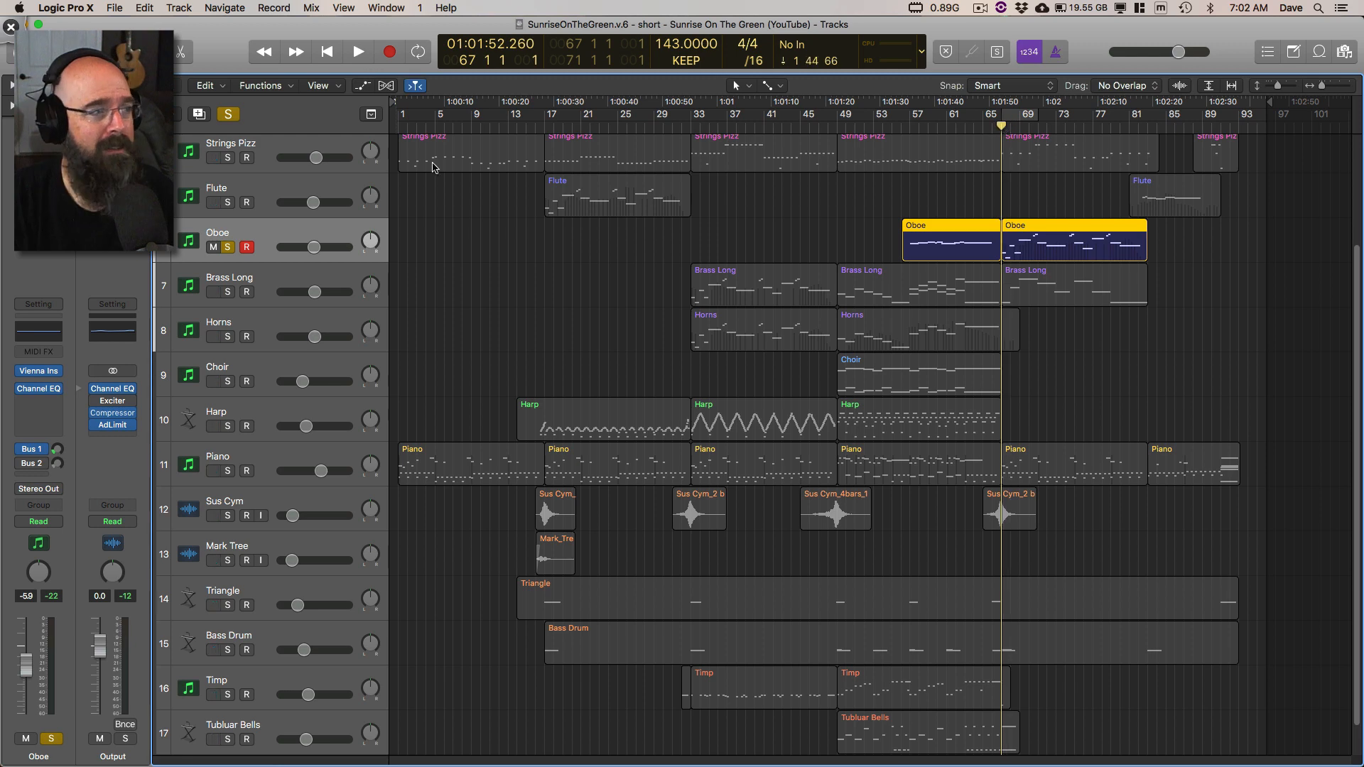
{"action": "left_click", "coordinate": [226, 118]}
{"action": "key", "text": "space"}
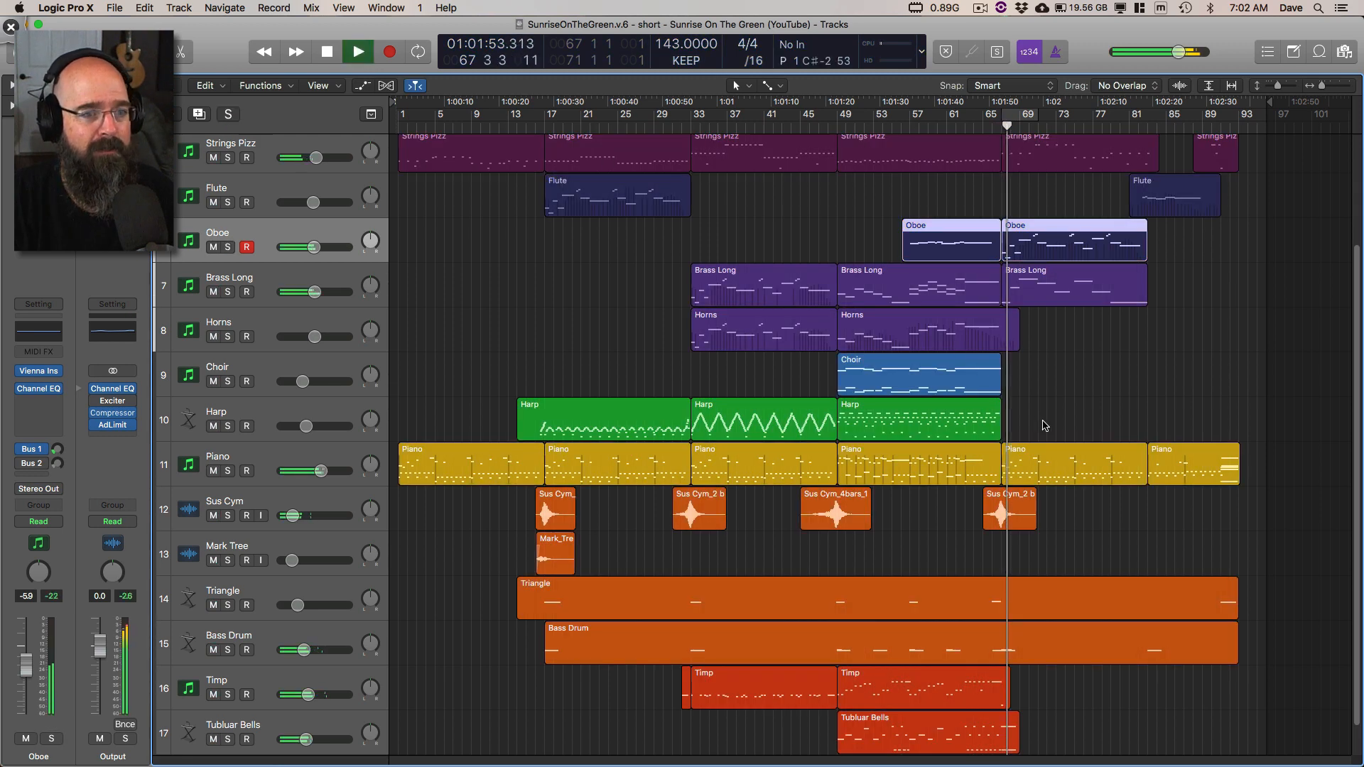
{"action": "scroll", "coordinate": [1045, 426], "scroll_direction": "up", "scroll_amount": 5}
{"action": "scroll", "coordinate": [1031, 280], "scroll_direction": "down", "scroll_amount": 3}
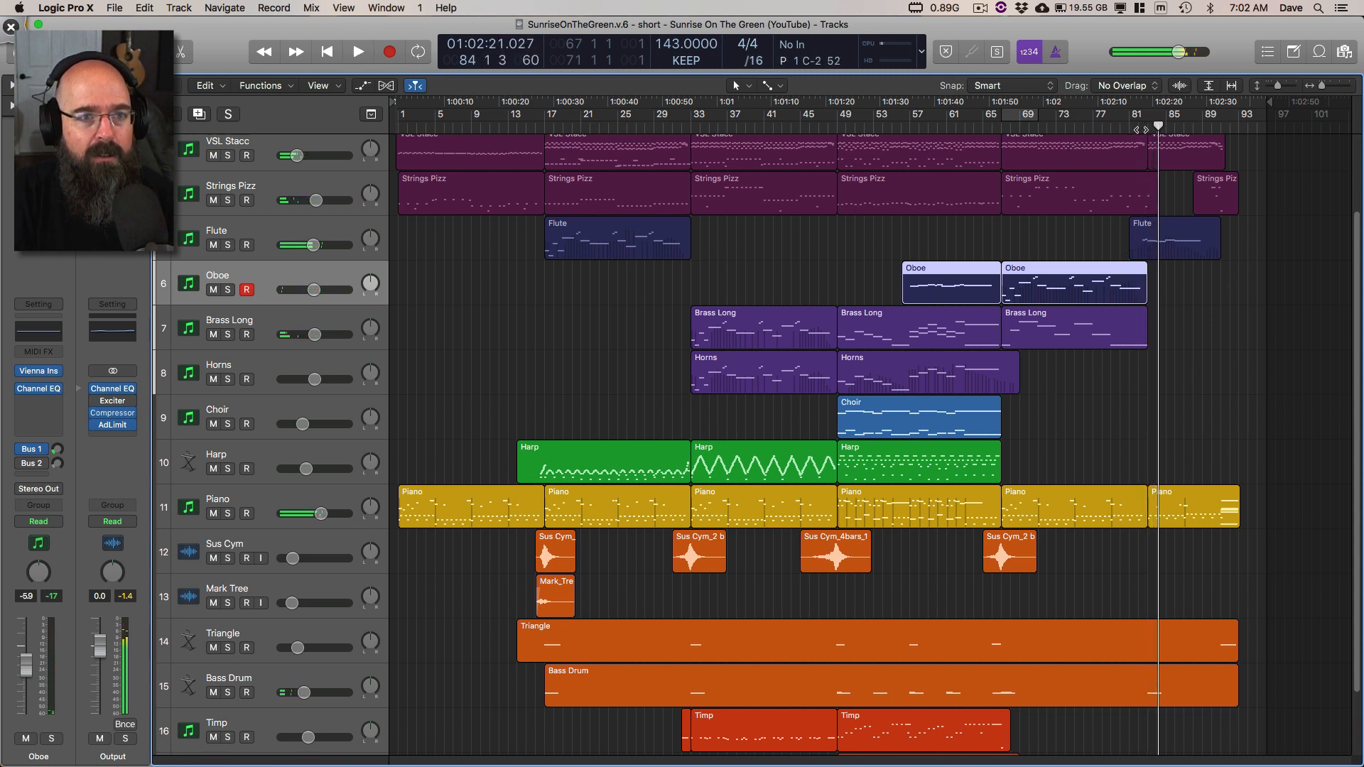
{"action": "key", "text": "space"}
Step: Solo the Flute track and audition the start of its closing region repeatedly from around bar 82, stopping in bar 83
{"action": "left_click", "coordinate": [228, 245]}
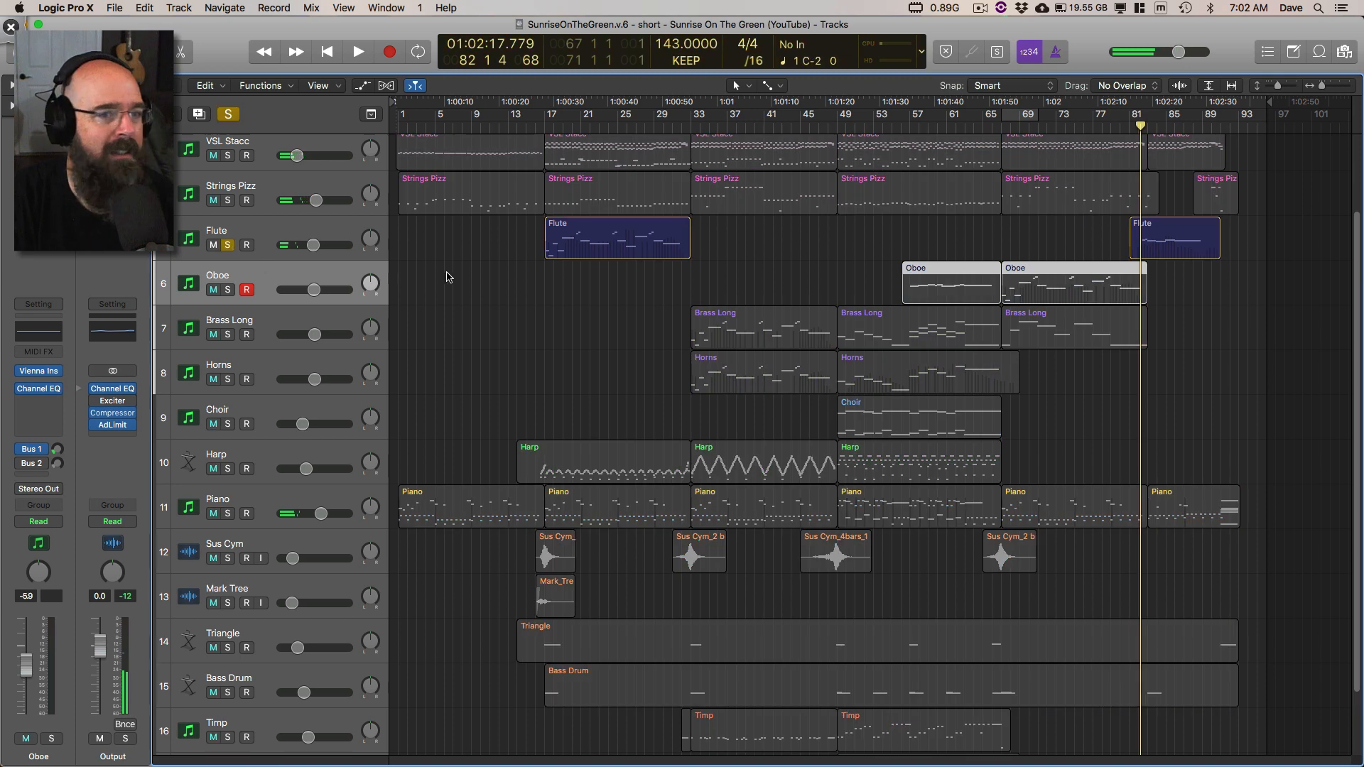
{"action": "key", "text": "space"}
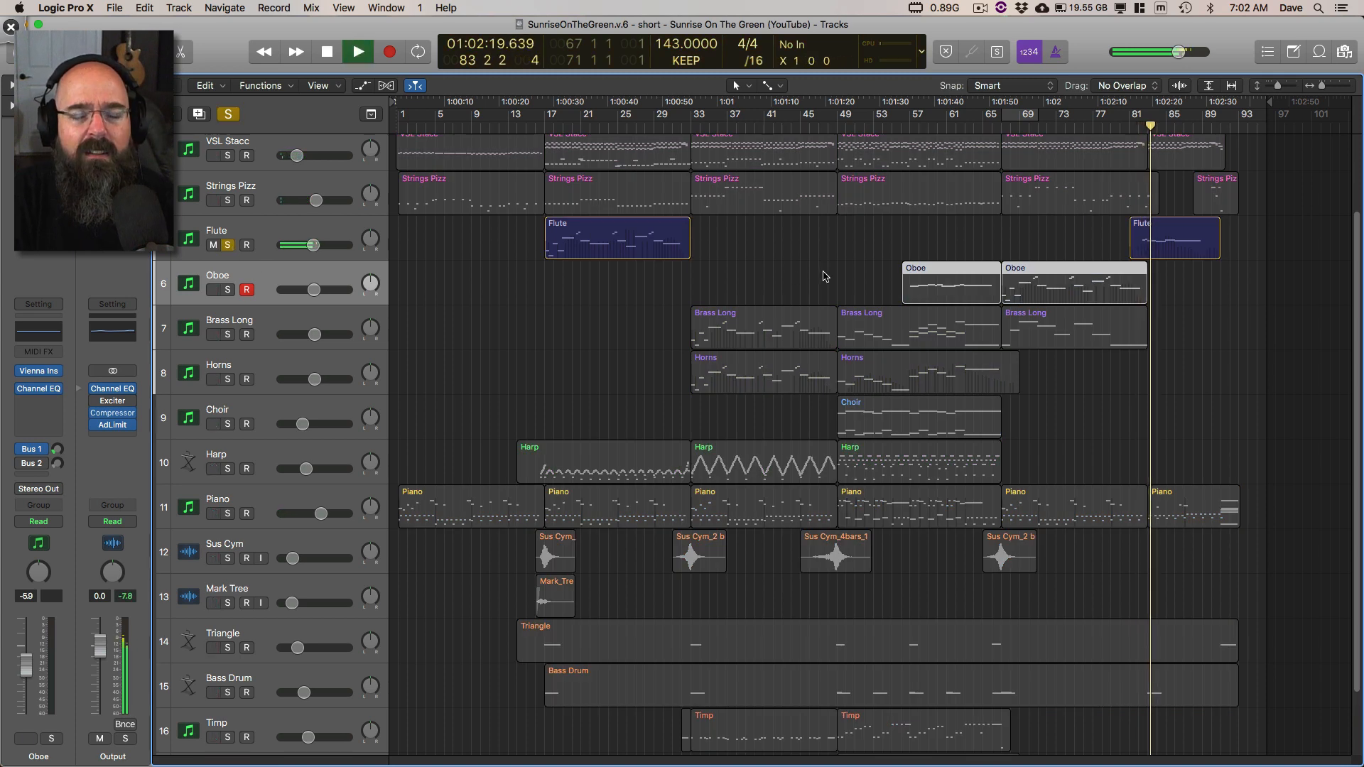
{"action": "key", "text": "space"}
{"action": "key", "text": "space"}
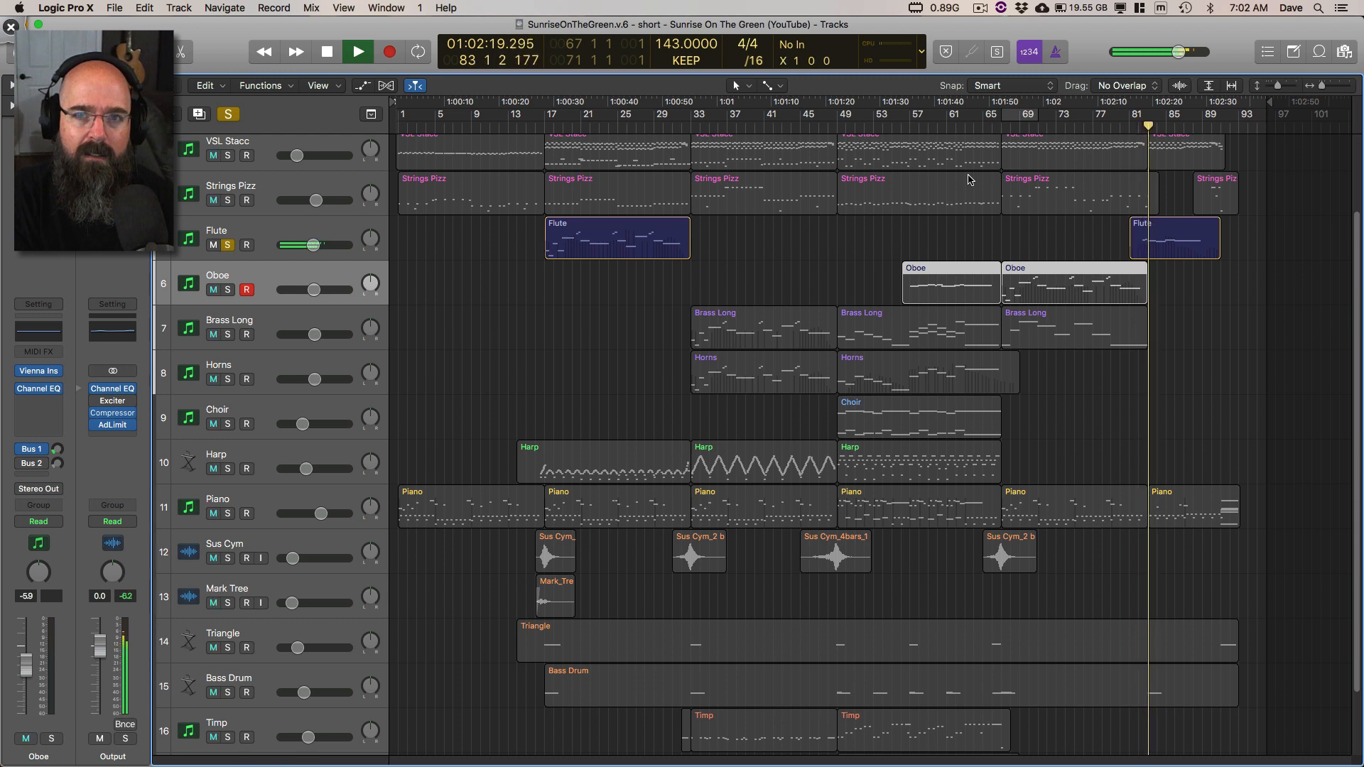
{"action": "key", "text": "space"}
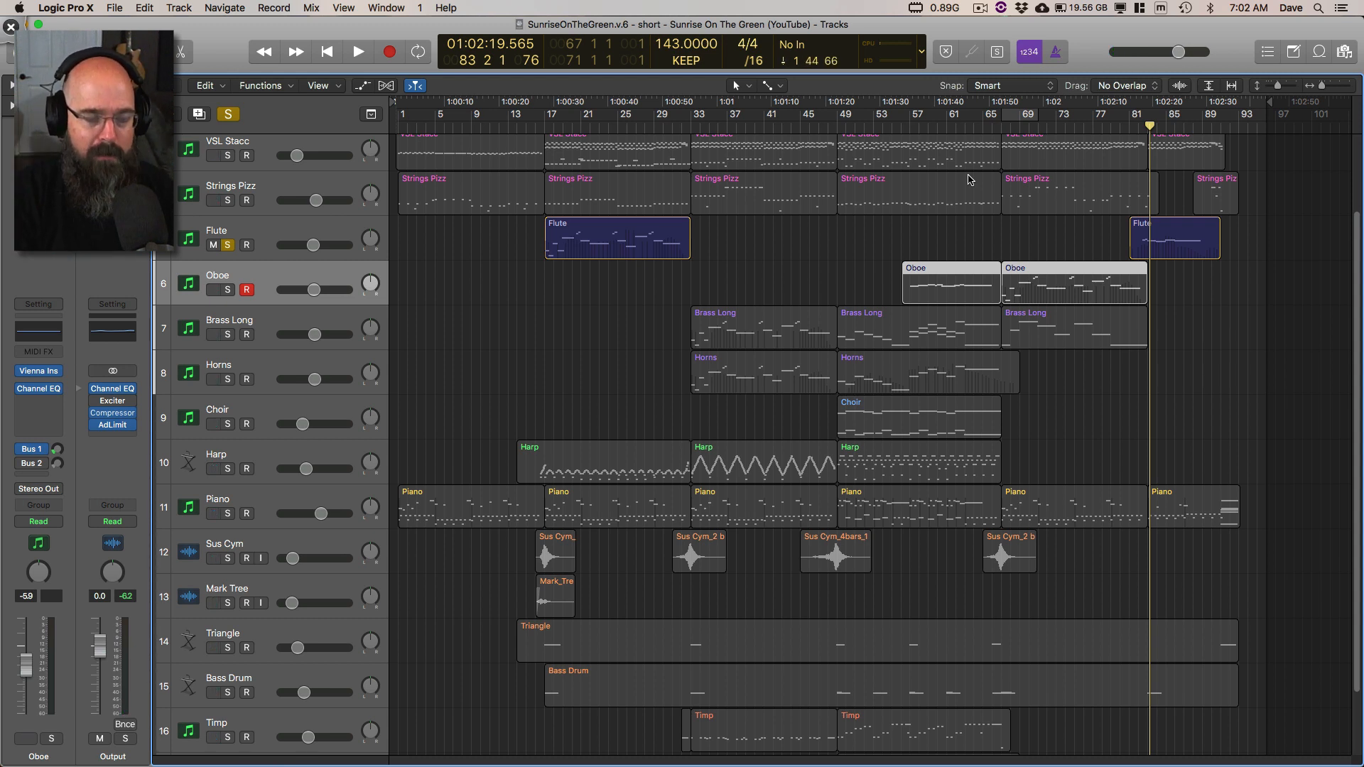
{"action": "key", "text": "space"}
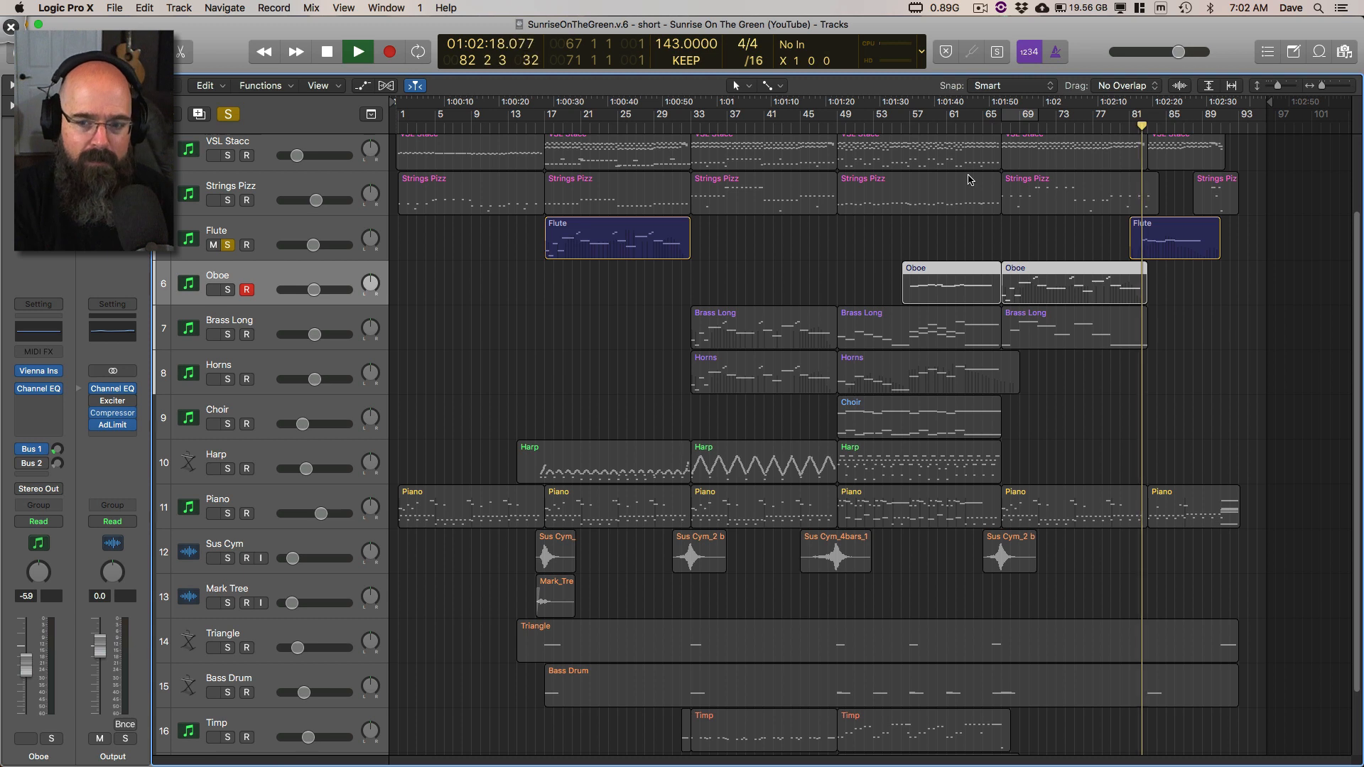
{"action": "key", "text": "space"}
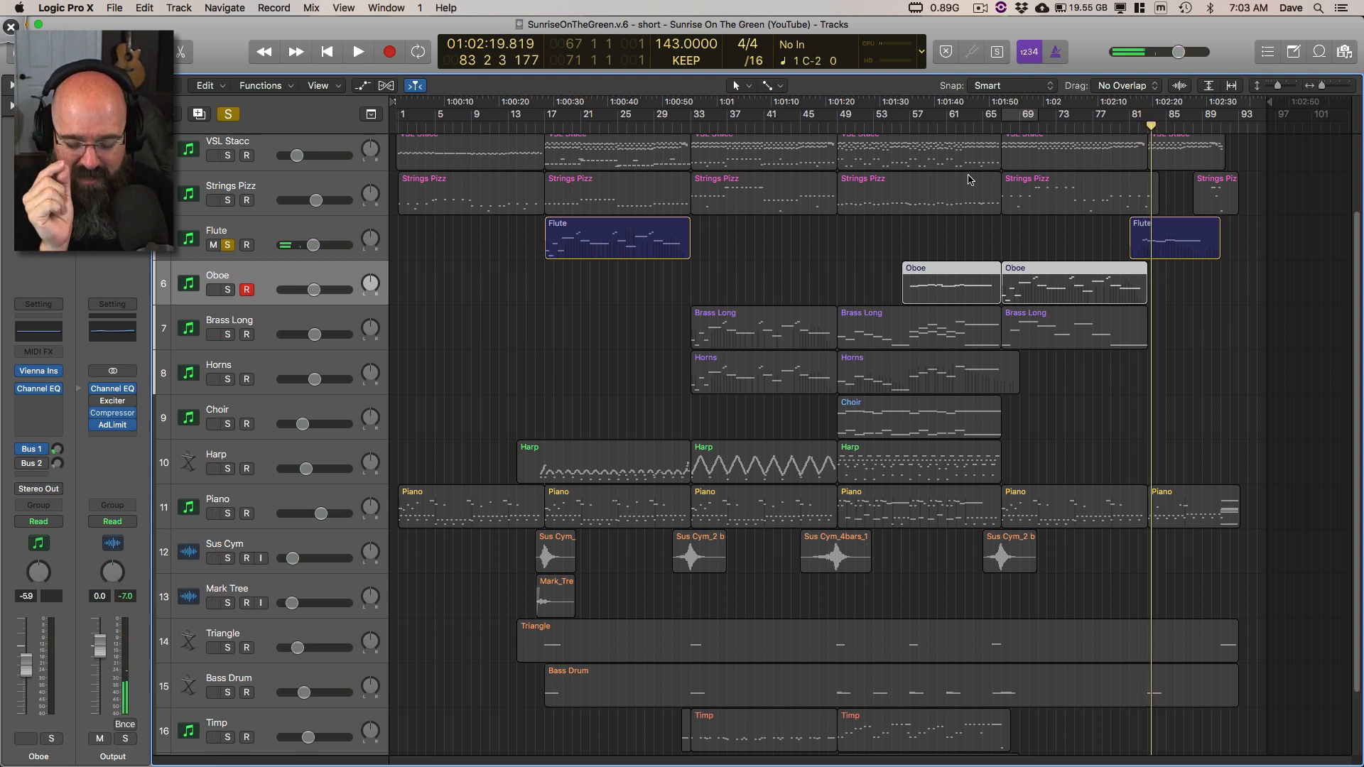
{"action": "key", "text": "space"}
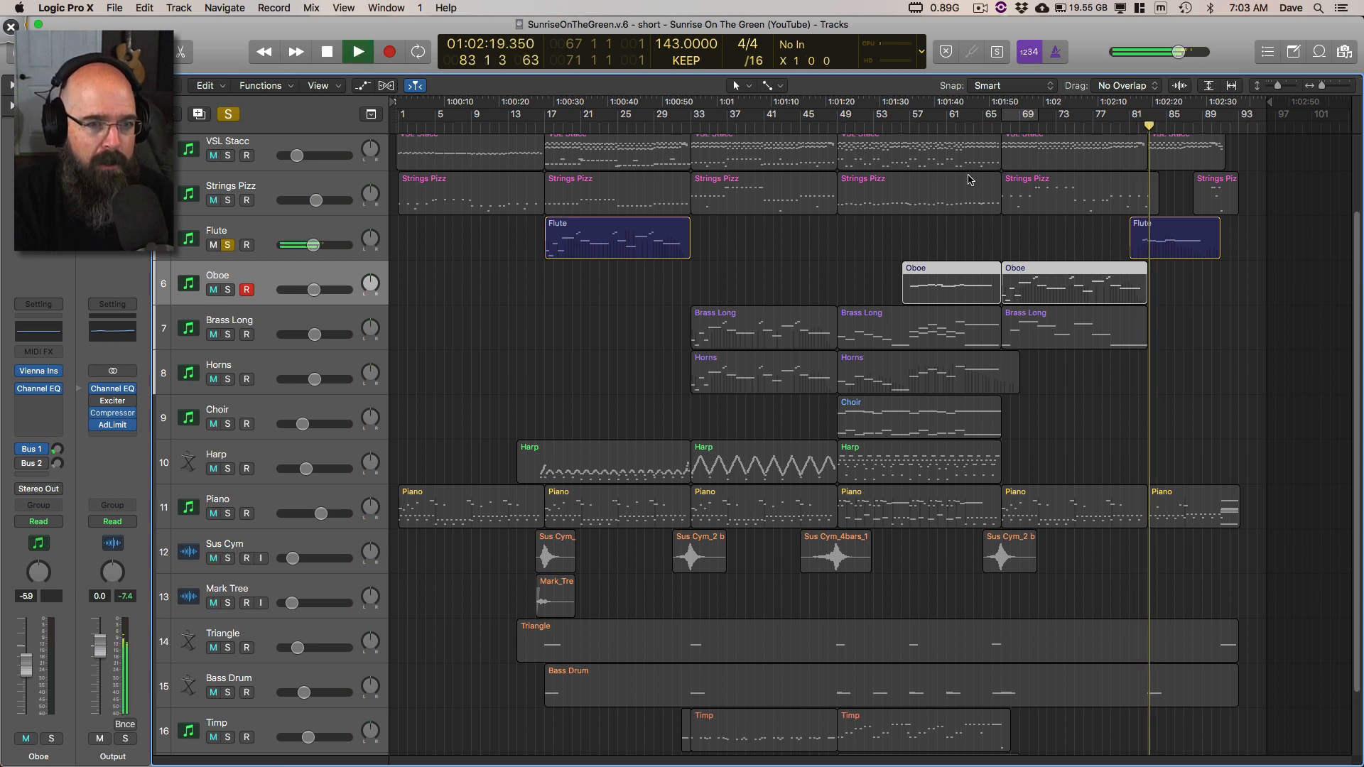
{"action": "key", "text": "space"}
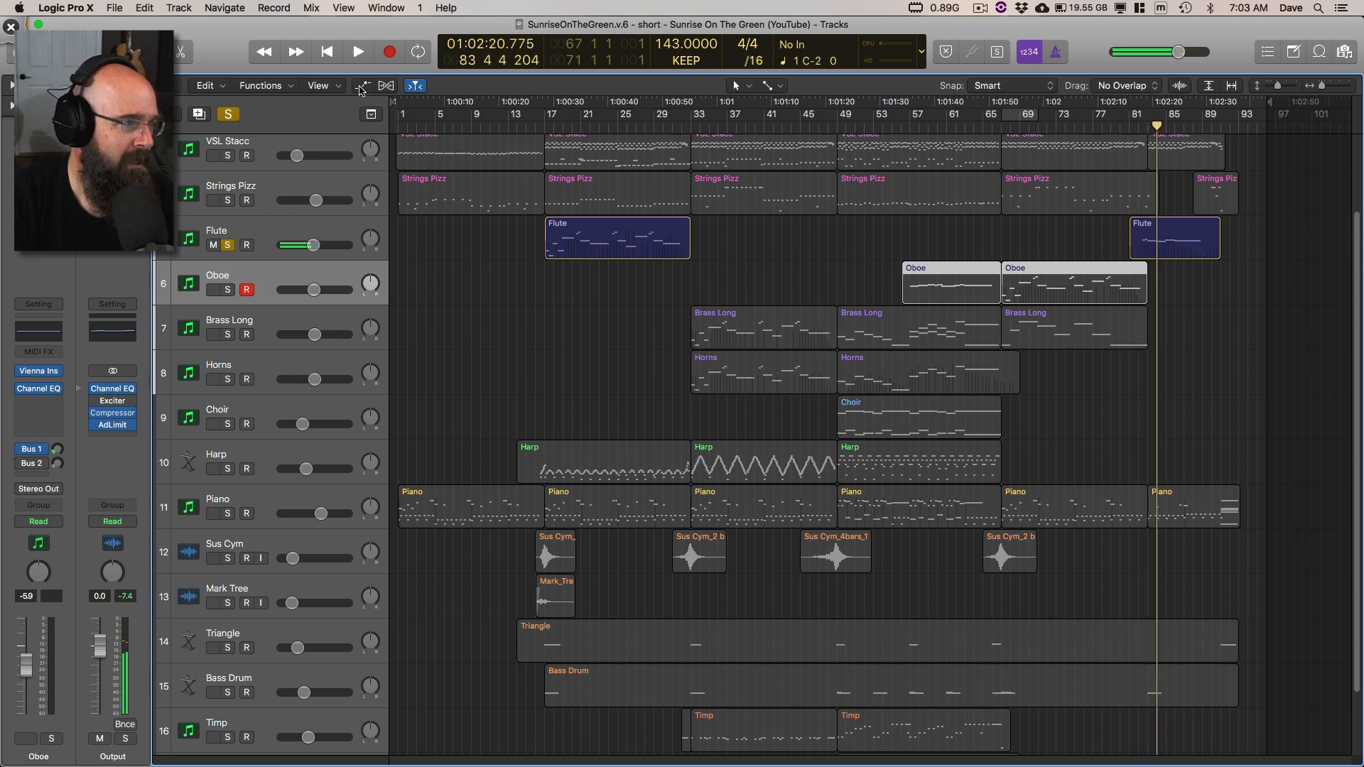
Step: Clear the Flute solo and look over the tracks from Strings Long down to Tubluar Bells
{"action": "left_click", "coordinate": [228, 115]}
{"action": "scroll", "coordinate": [657, 344], "scroll_direction": "down", "scroll_amount": 2}
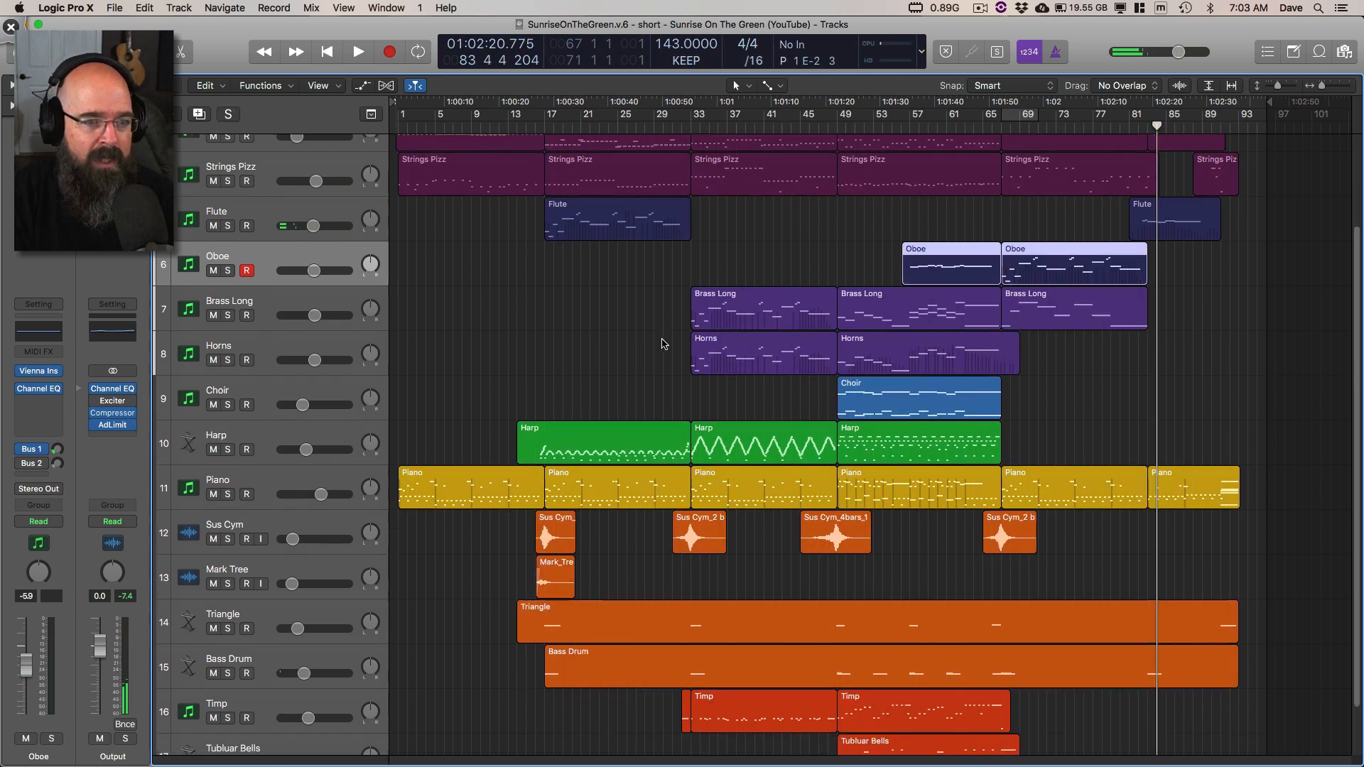
{"action": "scroll", "coordinate": [663, 344], "scroll_direction": "up", "scroll_amount": 3}
{"action": "scroll", "coordinate": [664, 344], "scroll_direction": "up", "scroll_amount": 2}
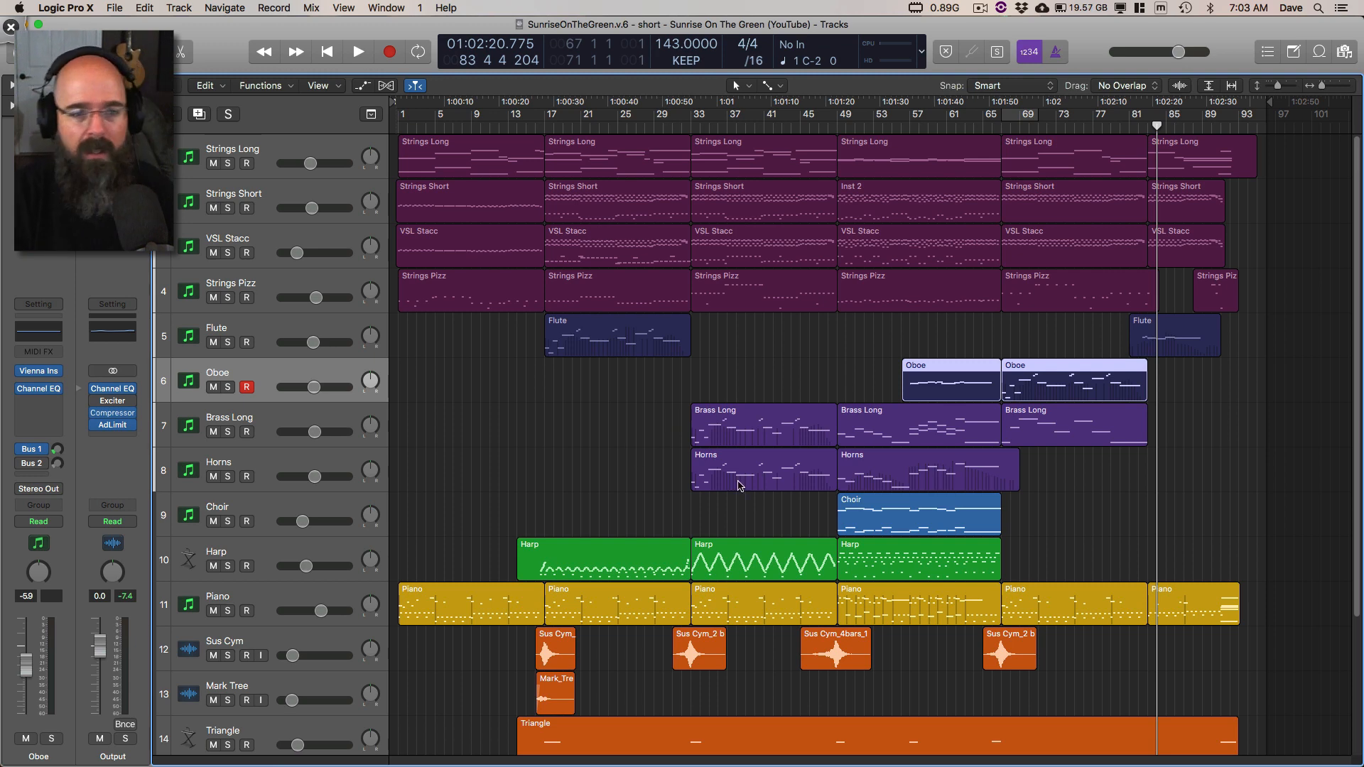
{"action": "scroll", "coordinate": [746, 504], "scroll_direction": "down", "scroll_amount": 5}
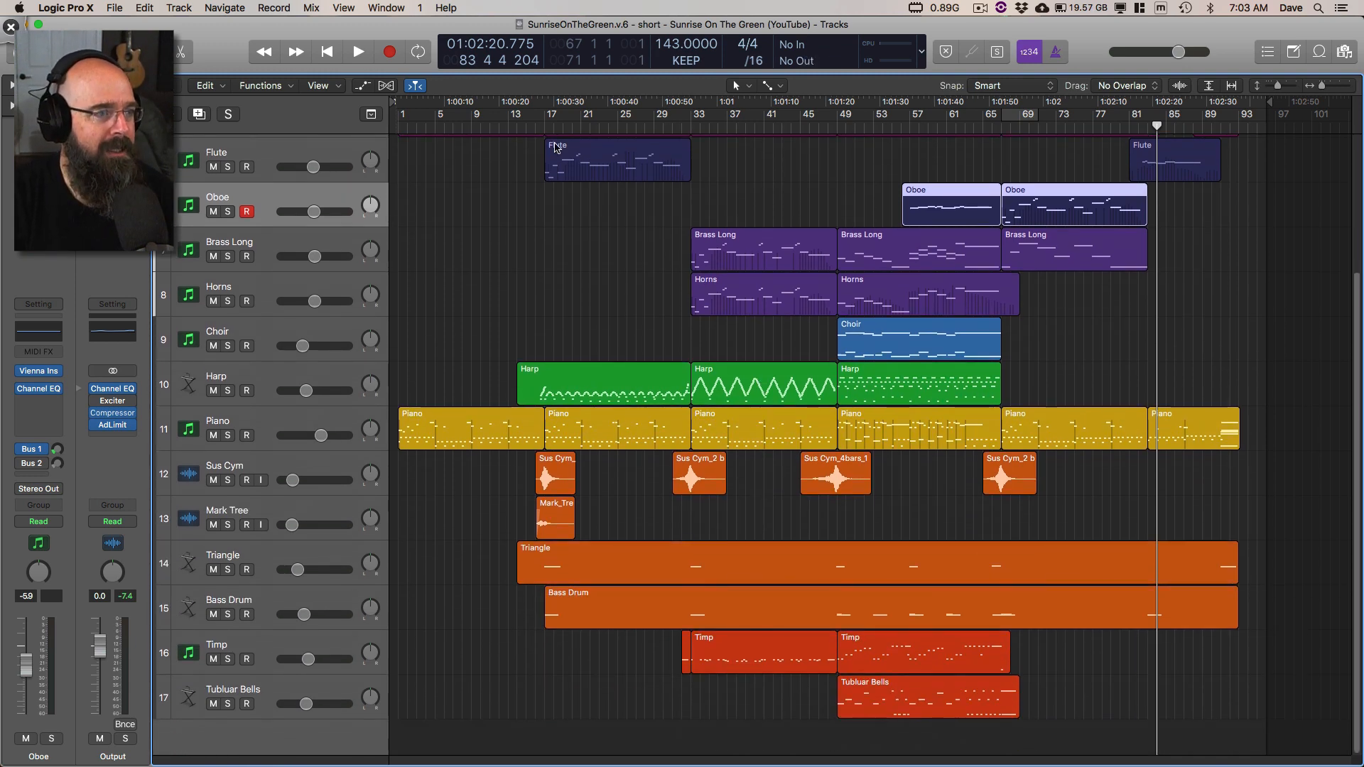
Step: Place the playhead at bar 16, solo the Sus Cym track, and play its first swell, stopping in bar 18
{"action": "left_click", "coordinate": [539, 125]}
{"action": "key", "text": "super+Right"}
{"action": "key", "text": "super+Right"}
{"action": "key", "text": "super+Left"}
{"action": "key", "text": "super+Left"}
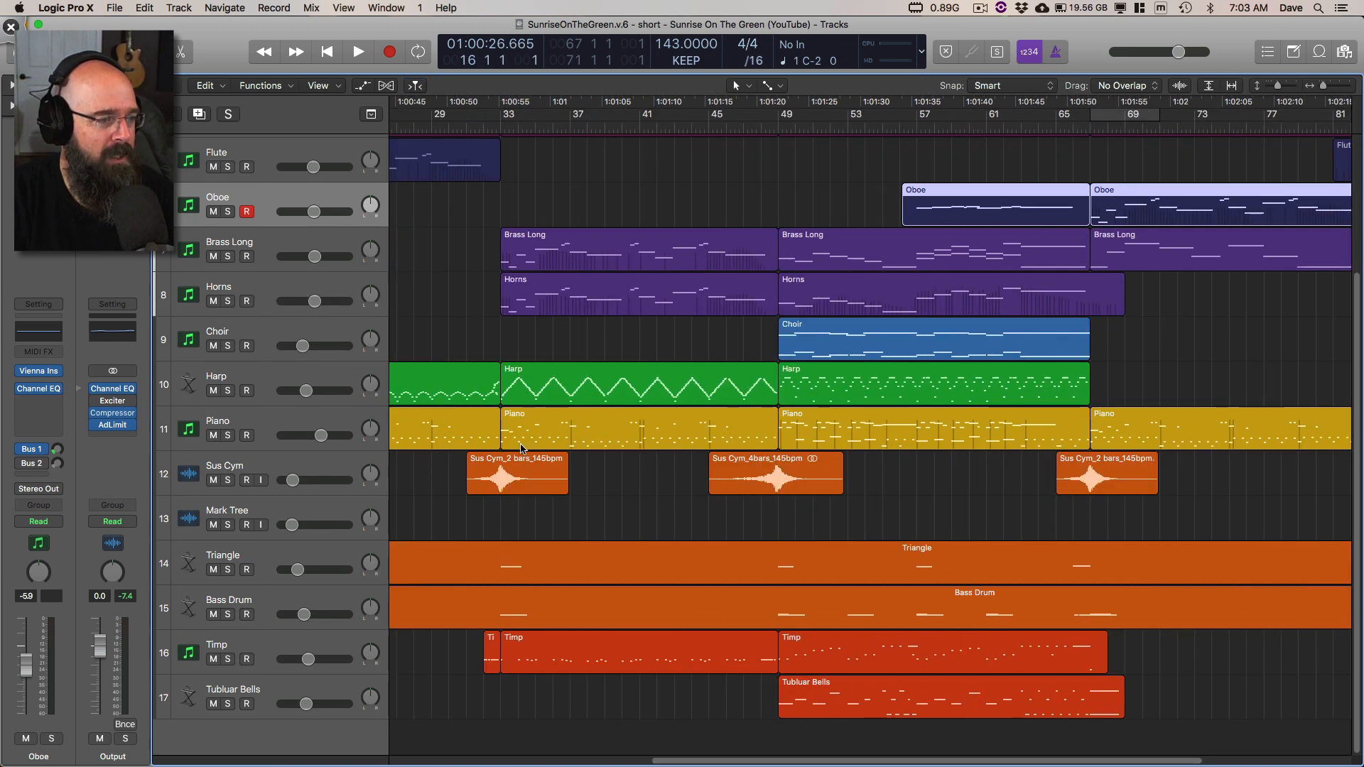
{"action": "left_click", "coordinate": [227, 481]}
{"action": "scroll", "coordinate": [602, 247], "scroll_direction": "left", "scroll_amount": 5}
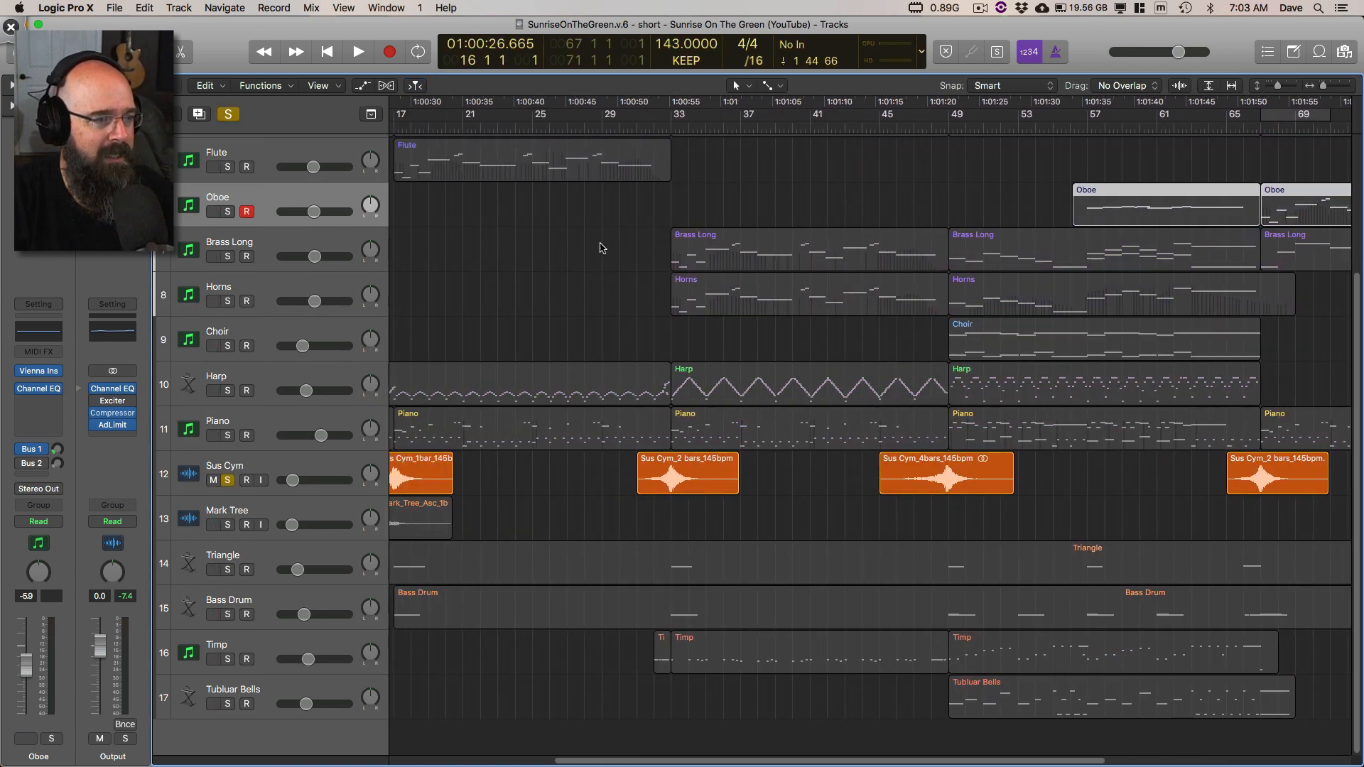
{"action": "scroll", "coordinate": [617, 316], "scroll_direction": "left", "scroll_amount": 7}
{"action": "key", "text": "space"}
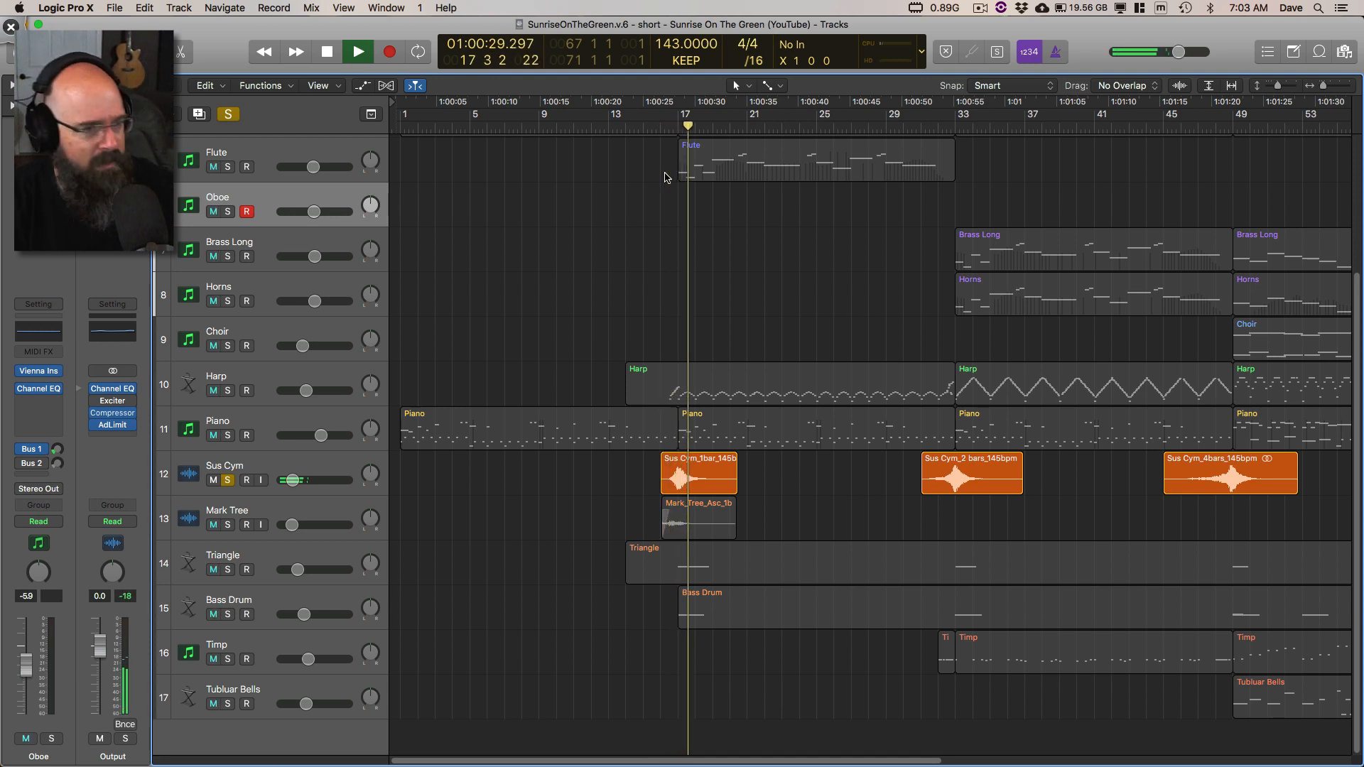
{"action": "key", "text": "space"}
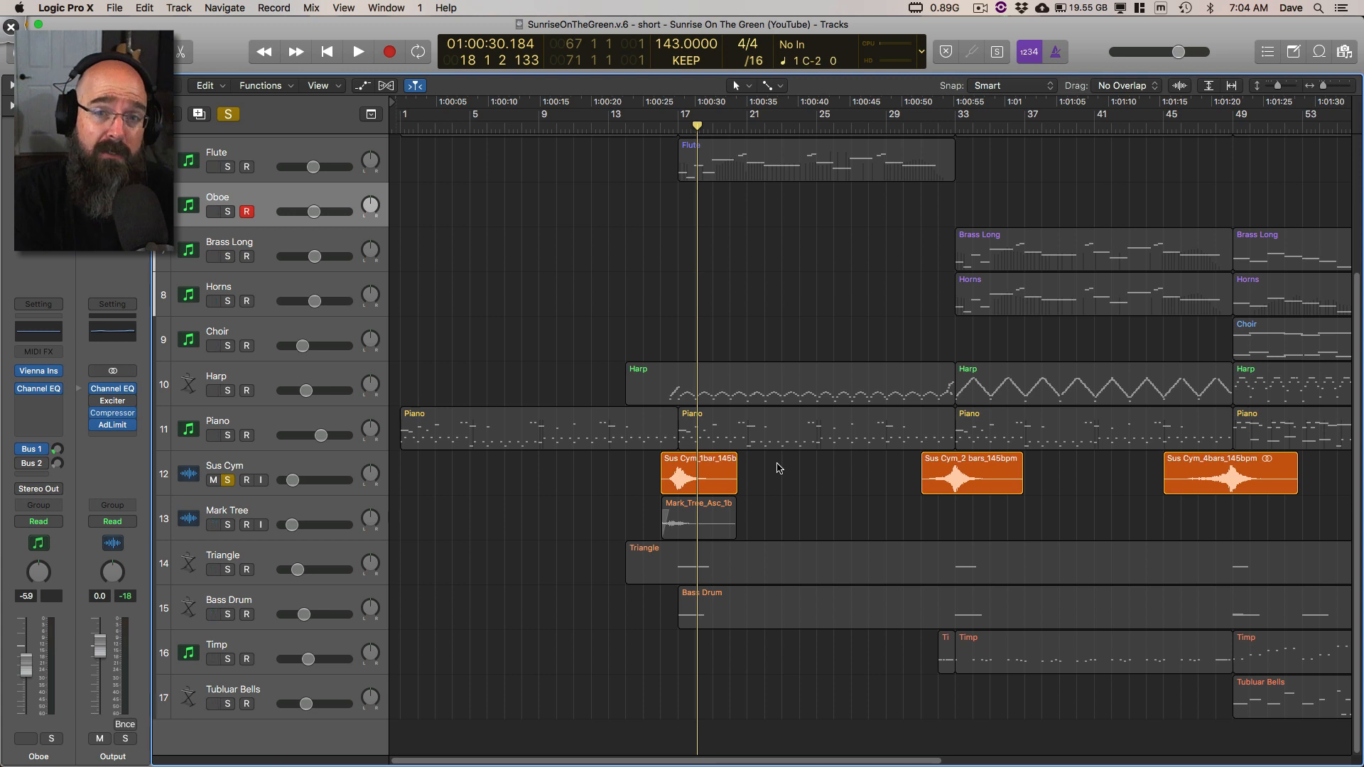
Step: Return to bar 16, enlarge the first Sus Cym region, and replay the soloed swell, stopping in bar 17
{"action": "key", "text": "comma"}
{"action": "key", "text": "comma"}
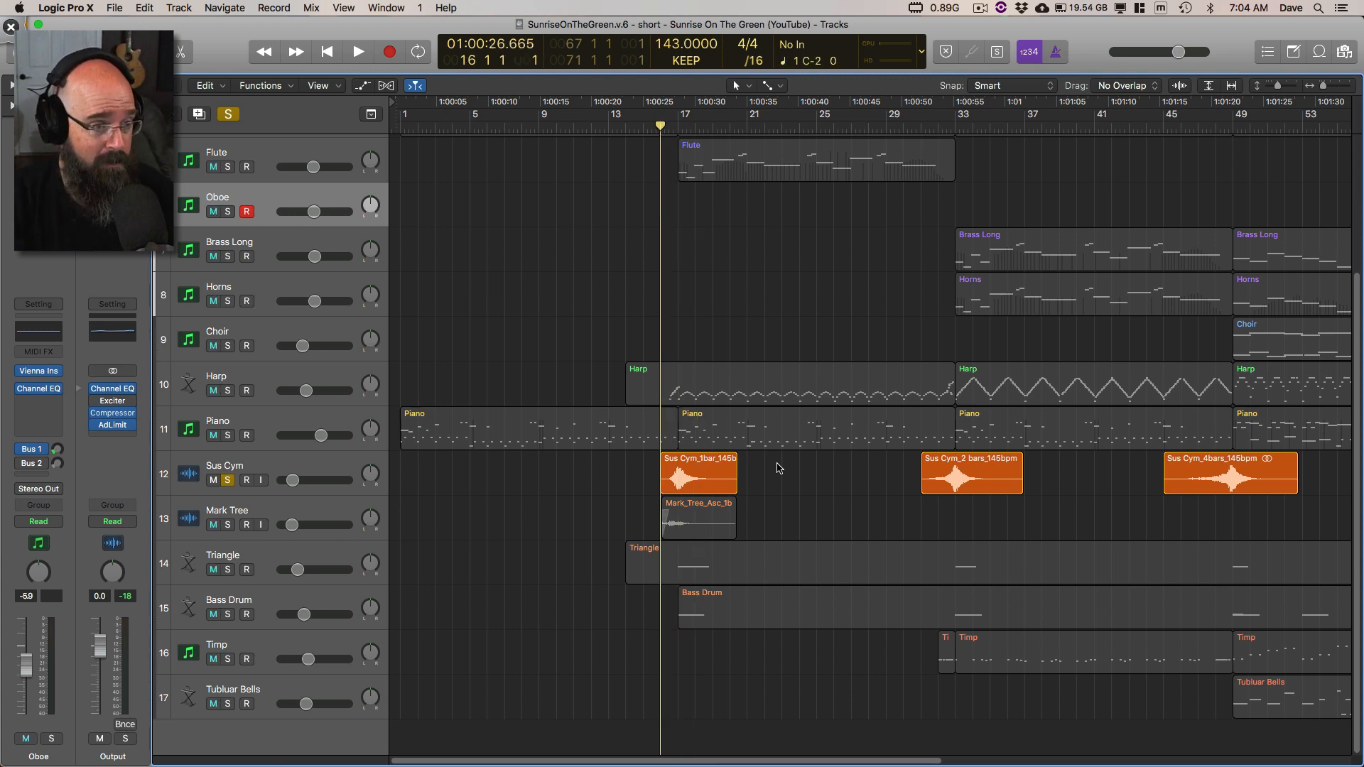
{"action": "key", "text": "cmd+Down"}
{"action": "key", "text": "cmd+Down"}
{"action": "key", "text": "super+Right"}
{"action": "key", "text": "super+Right"}
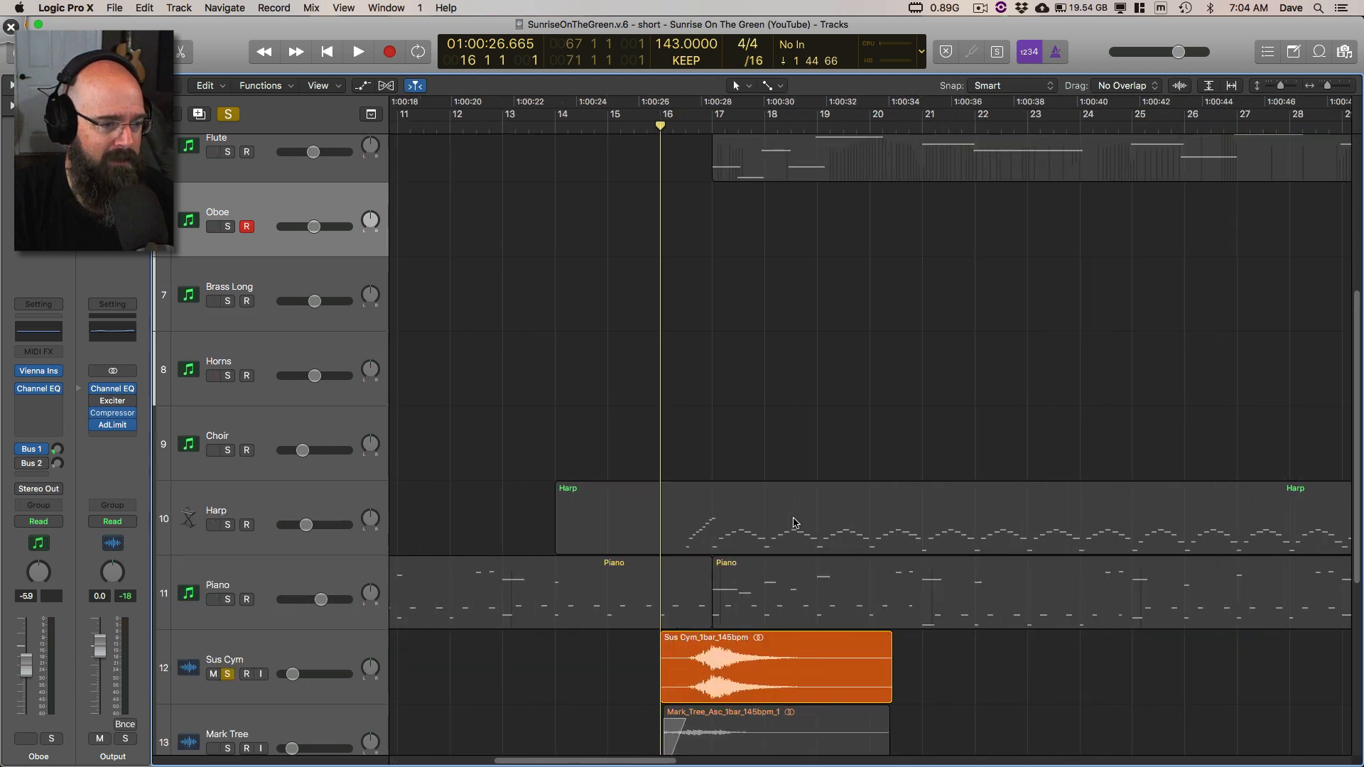
{"action": "scroll", "coordinate": [796, 512], "scroll_direction": "down", "scroll_amount": 2}
{"action": "key", "text": "space"}
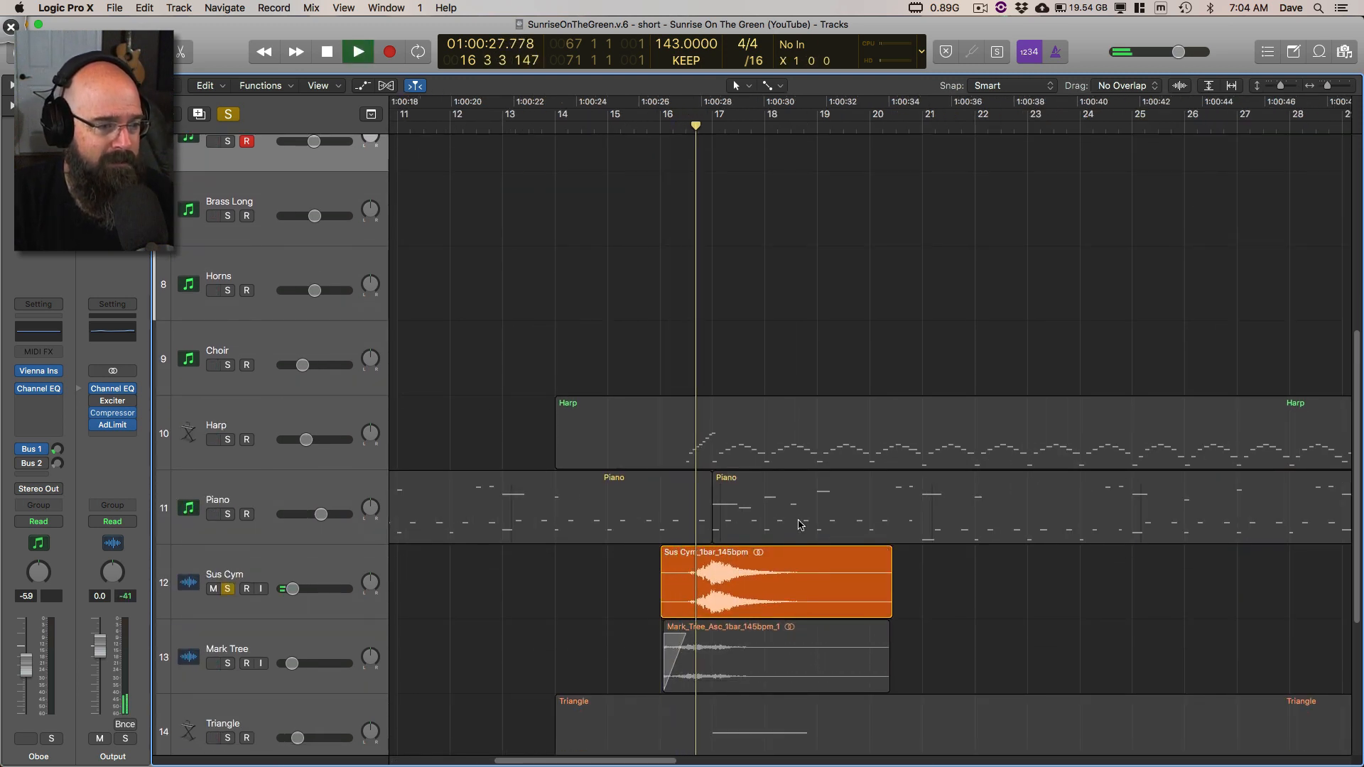
{"action": "key", "text": "space"}
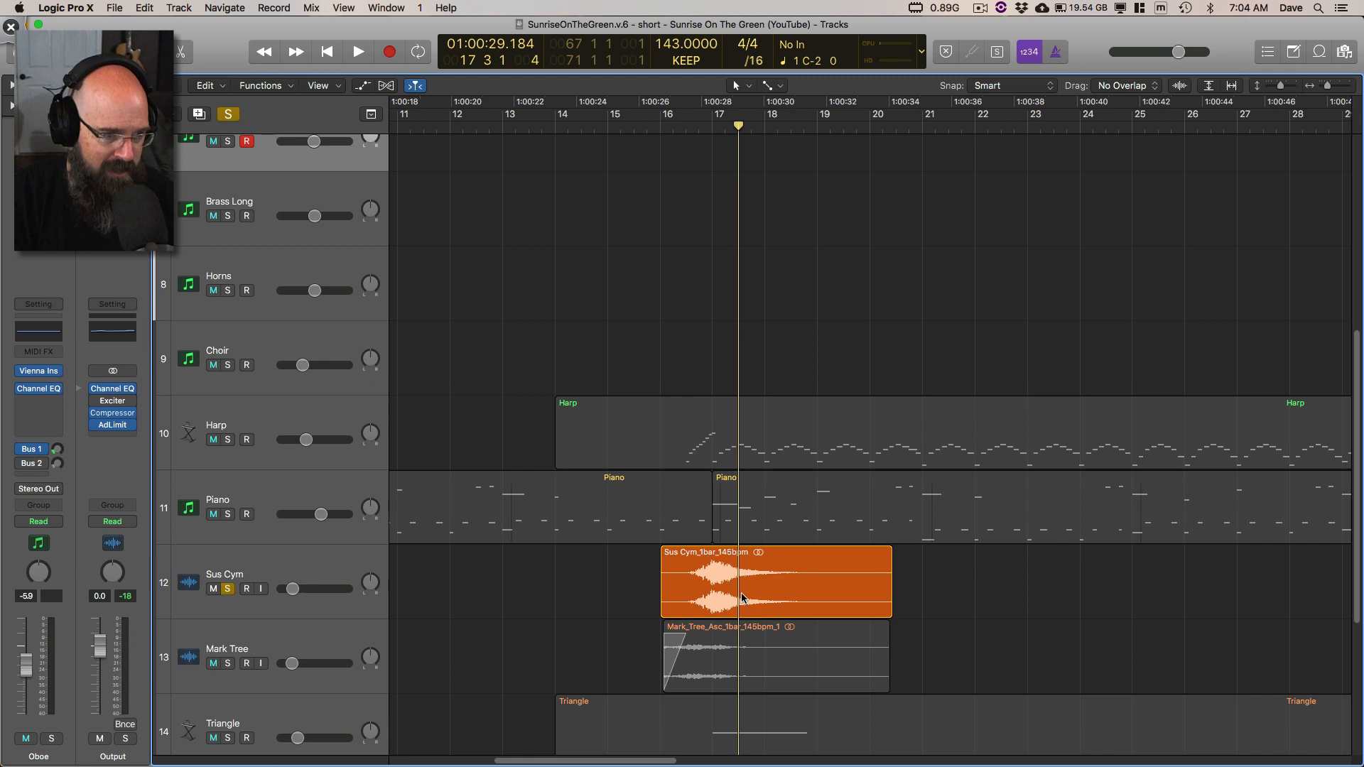
Step: Enlarge the Sus Cym waveform, select its track, and open its Sample Delay plug-in window, moving it aside
{"action": "key", "text": "super+Right"}
{"action": "key", "text": "super+Right"}
{"action": "key", "text": "super+Down"}
{"action": "key", "text": "super+Down"}
{"action": "scroll", "coordinate": [749, 594], "scroll_direction": "down", "scroll_amount": 2}
{"action": "scroll", "coordinate": [748, 600], "scroll_direction": "down", "scroll_amount": 3}
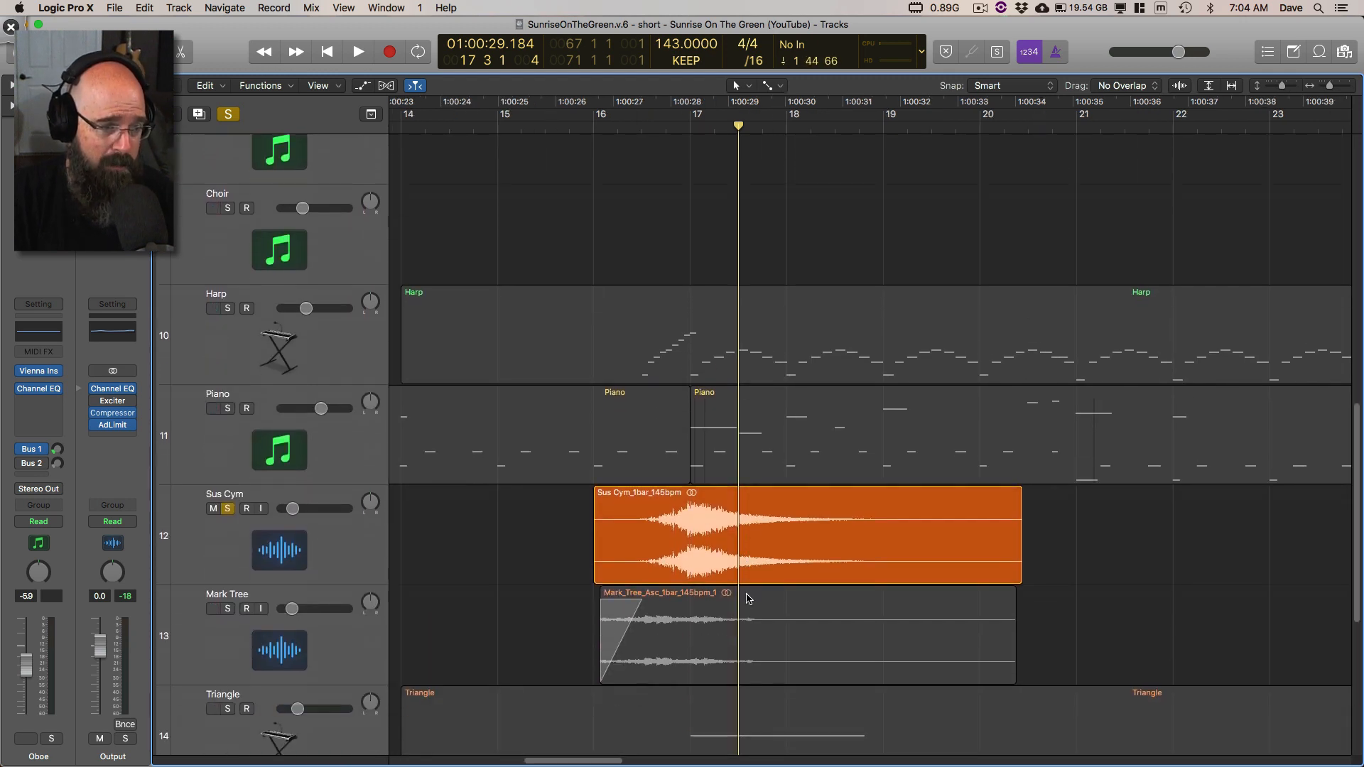
{"action": "left_click", "coordinate": [377, 553]}
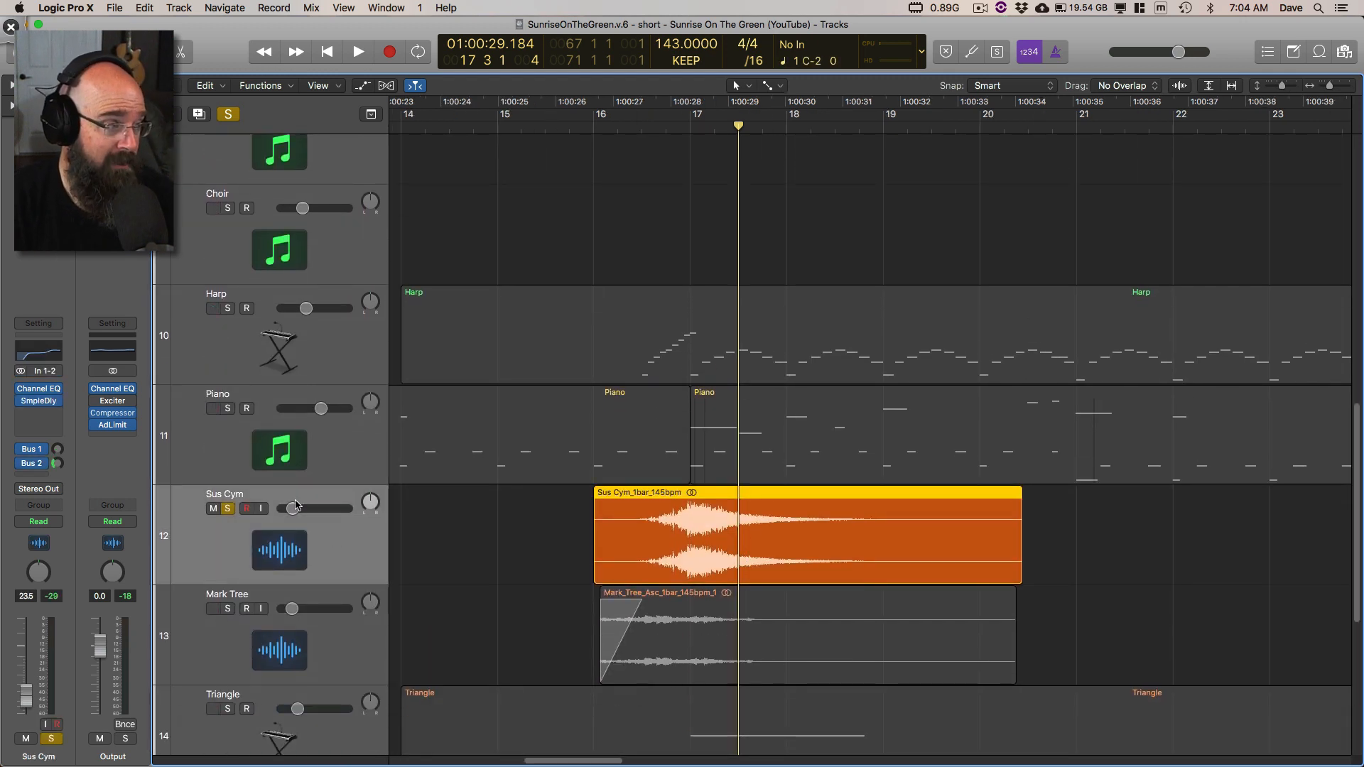
{"action": "left_click", "coordinate": [39, 403]}
{"action": "left_click", "coordinate": [227, 64]}
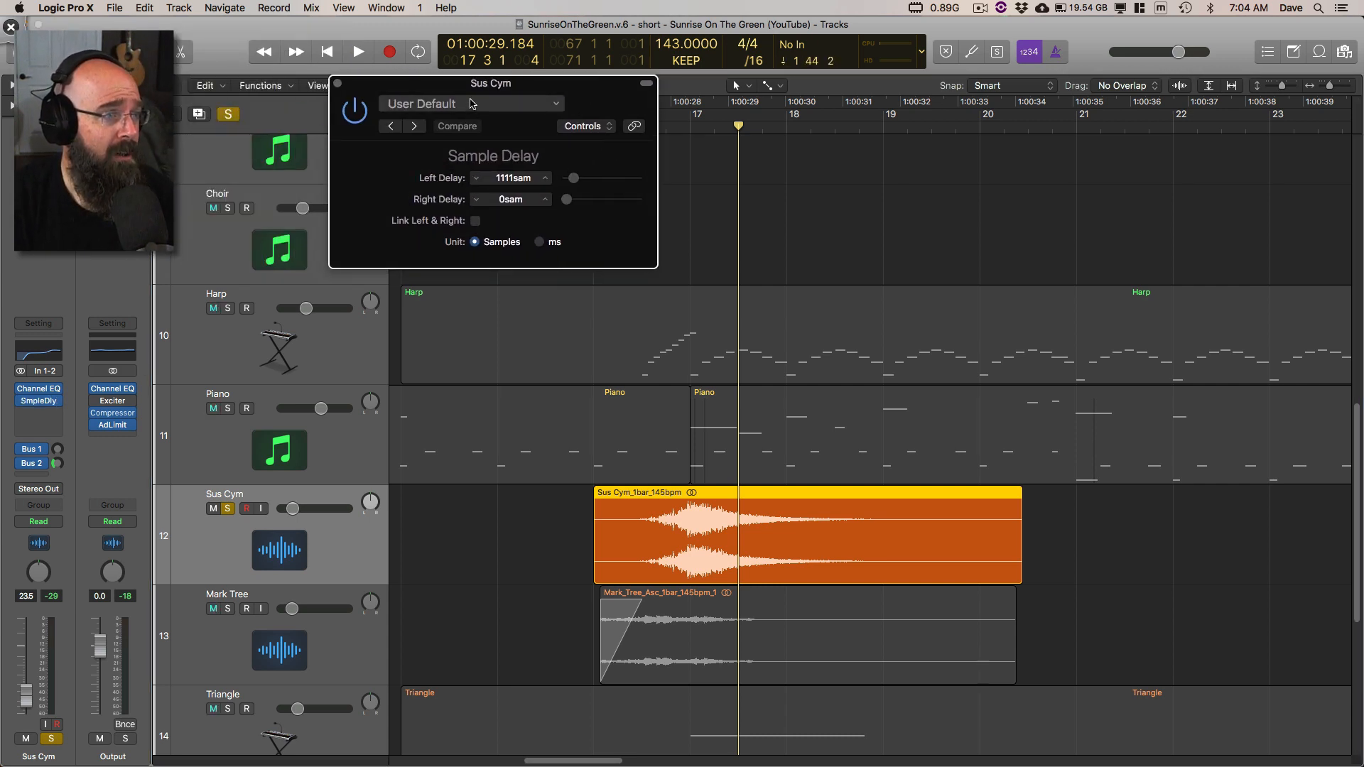
{"action": "left_click_drag", "start_coordinate": [516, 249], "coordinate": [599, 245]}
Step: Bypass the Sample Delay and both bus sends, then play the dry Sus Cym swell from bar 15, stopping in bar 18
{"action": "key", "text": "comma"}
{"action": "key", "text": "comma"}
{"action": "key", "text": "comma"}
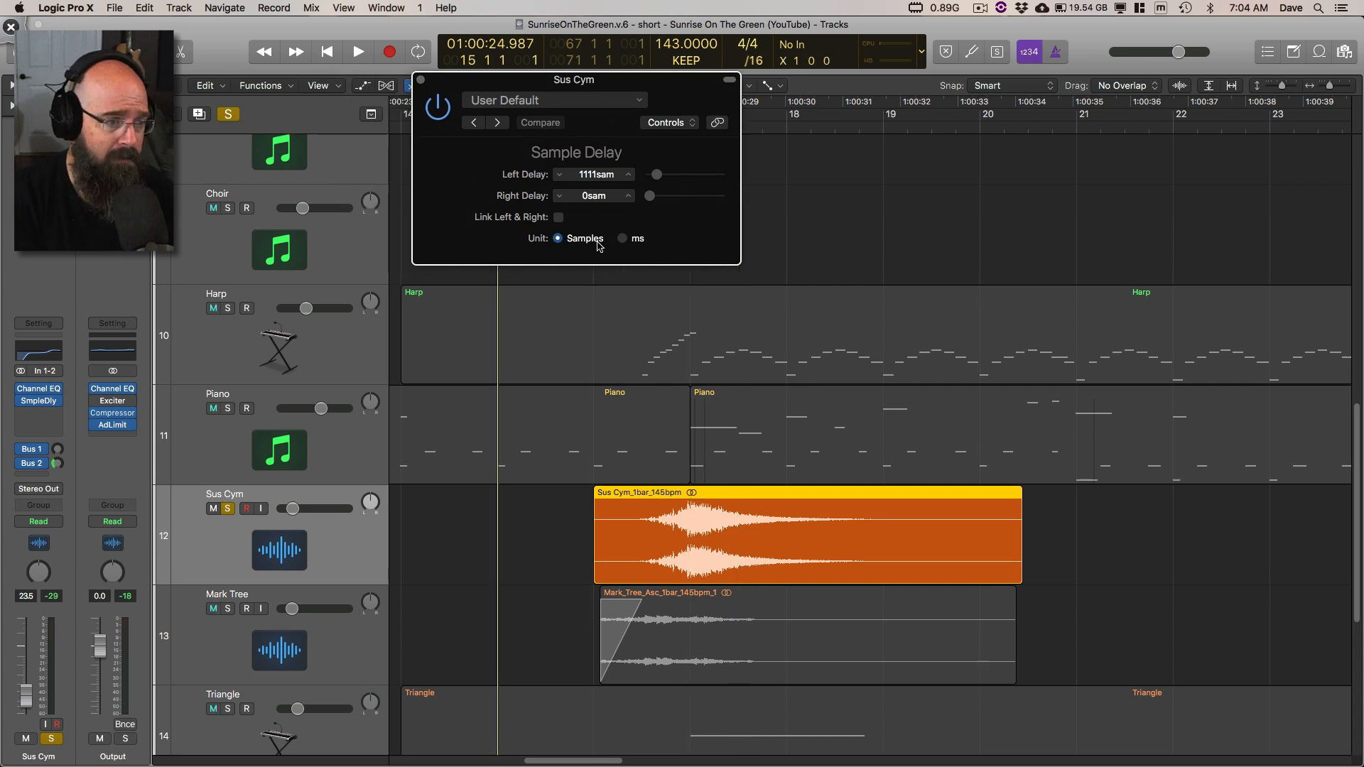
{"action": "key", "text": "space"}
{"action": "key", "text": "space"}
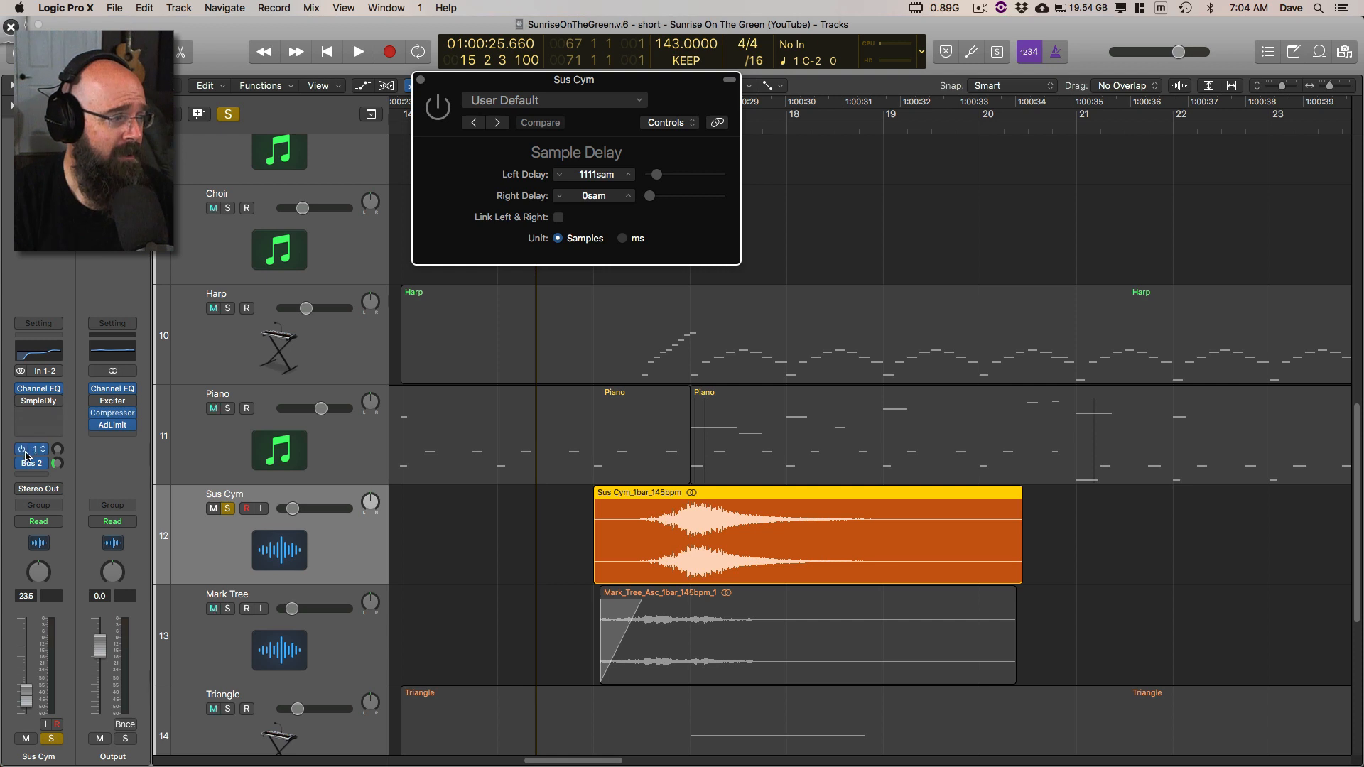
{"action": "key", "text": "space"}
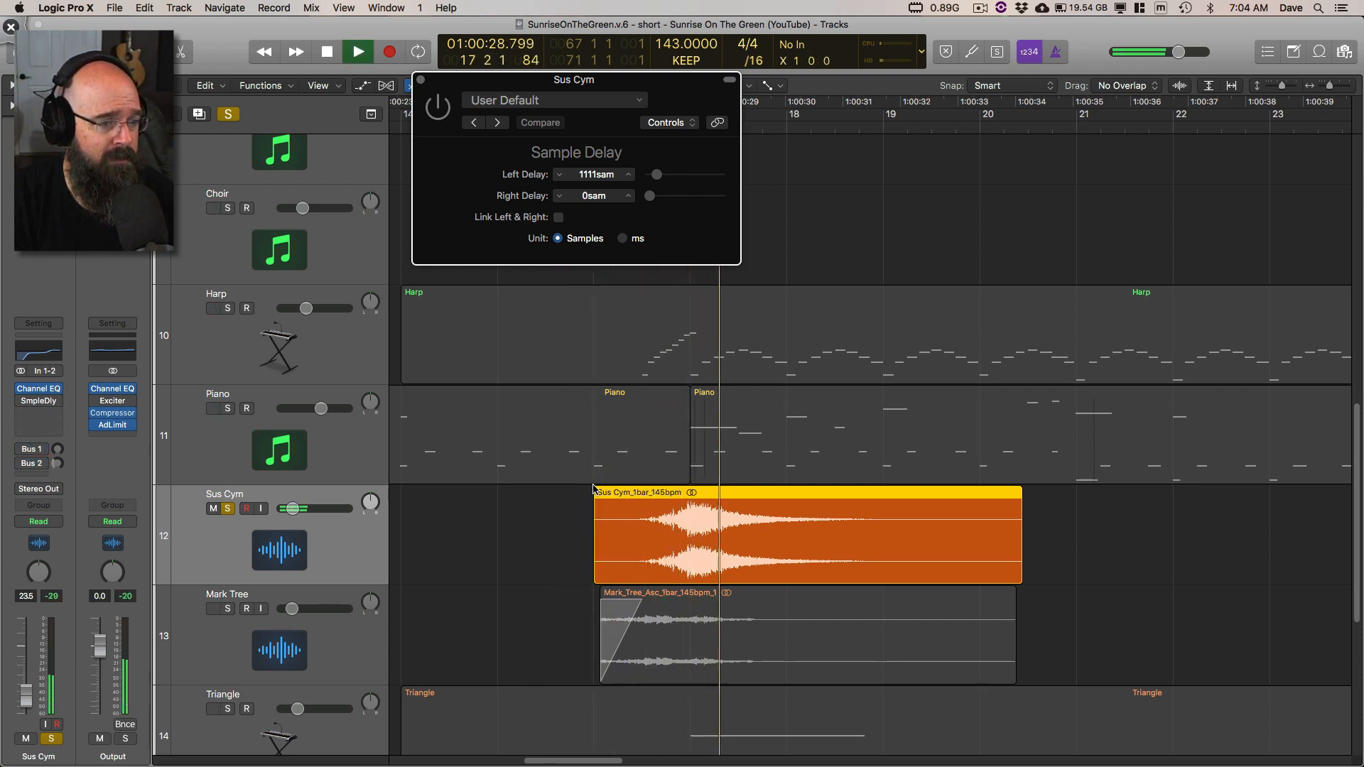
{"action": "key", "text": "space"}
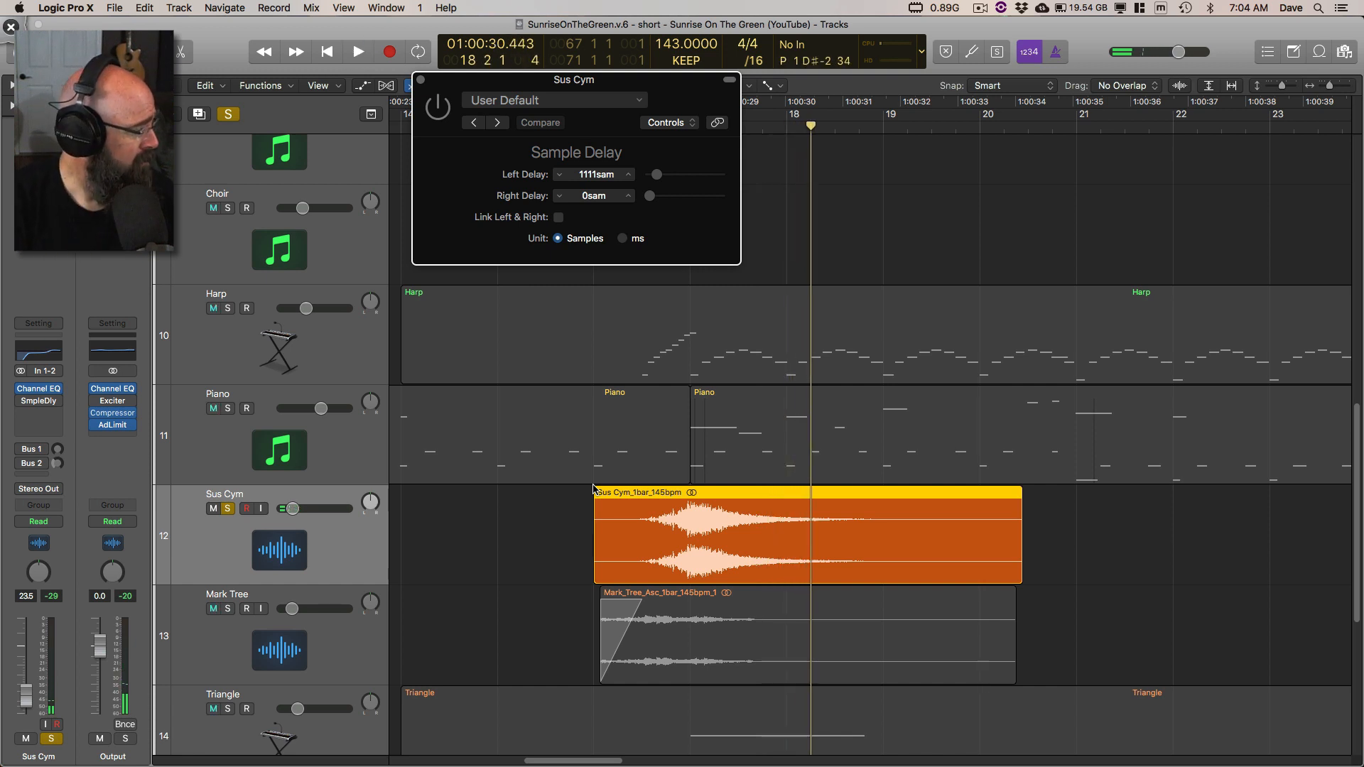
Step: Replay the dry Sus Cym swell from bar 16 with the Sample Delay bypassed, stopping in bar 17
{"action": "key", "text": "comma"}
{"action": "key", "text": "comma"}
{"action": "key", "text": "comma"}
{"action": "key", "text": "space"}
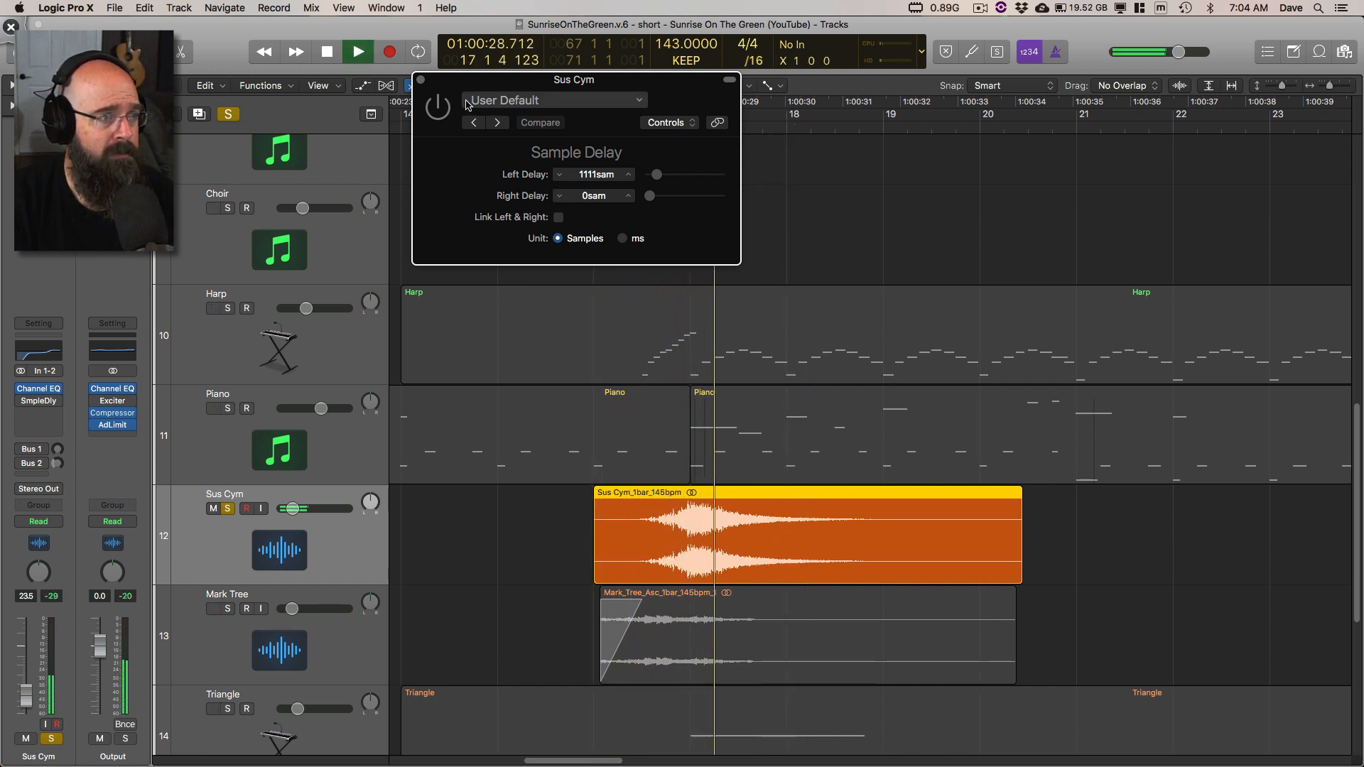
{"action": "key", "text": "space"}
Step: Re-enable the Sample Delay and play the Sus Cym swell from bar 16, stopping in bar 17
{"action": "left_click", "coordinate": [444, 110]}
{"action": "key", "text": "comma"}
{"action": "key", "text": "comma"}
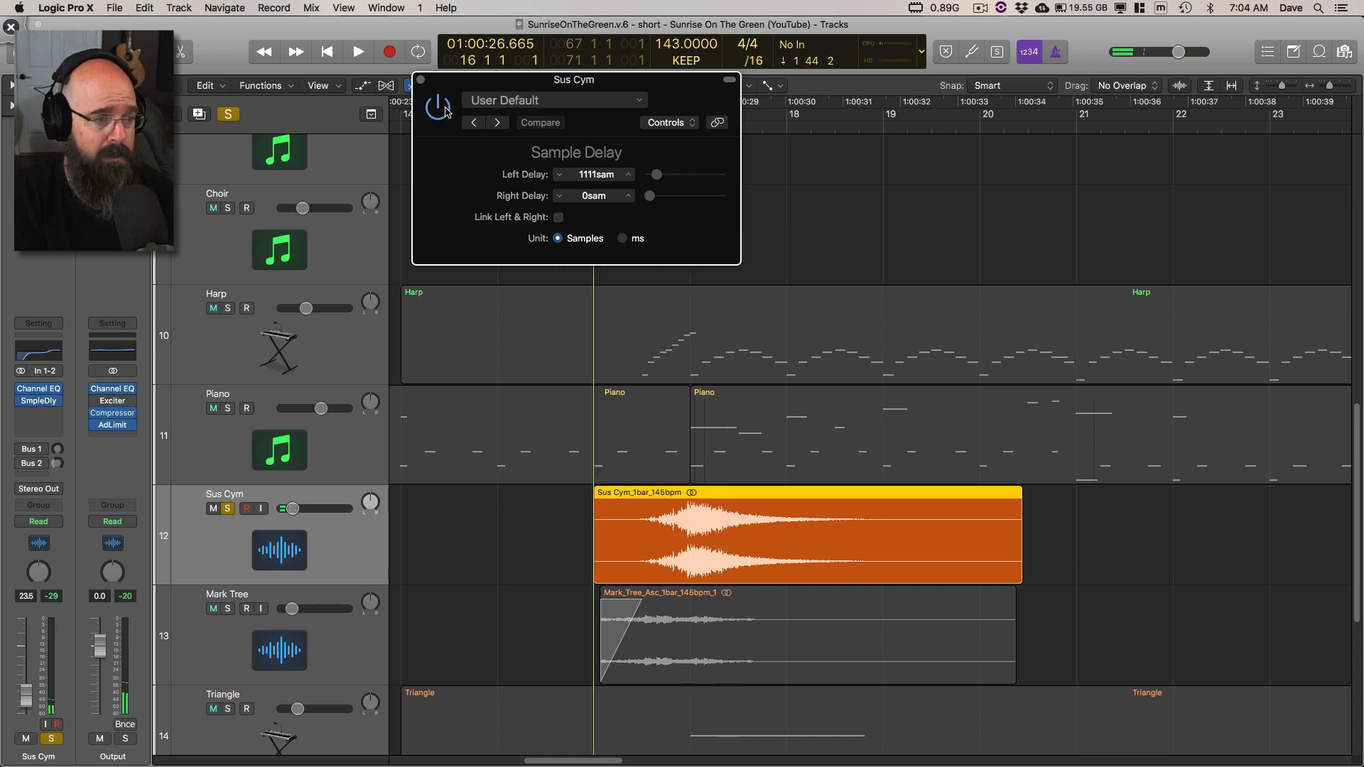
{"action": "key", "text": "space"}
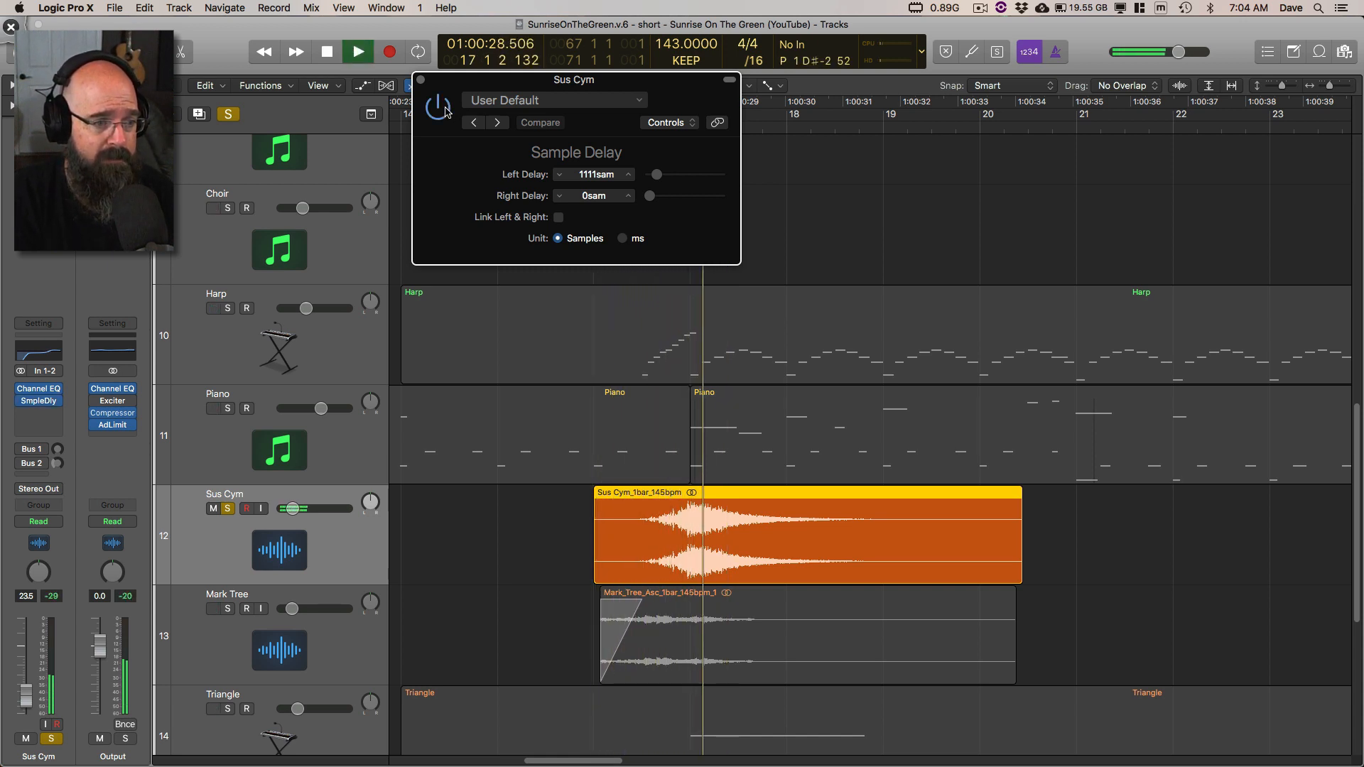
{"action": "key", "text": "space"}
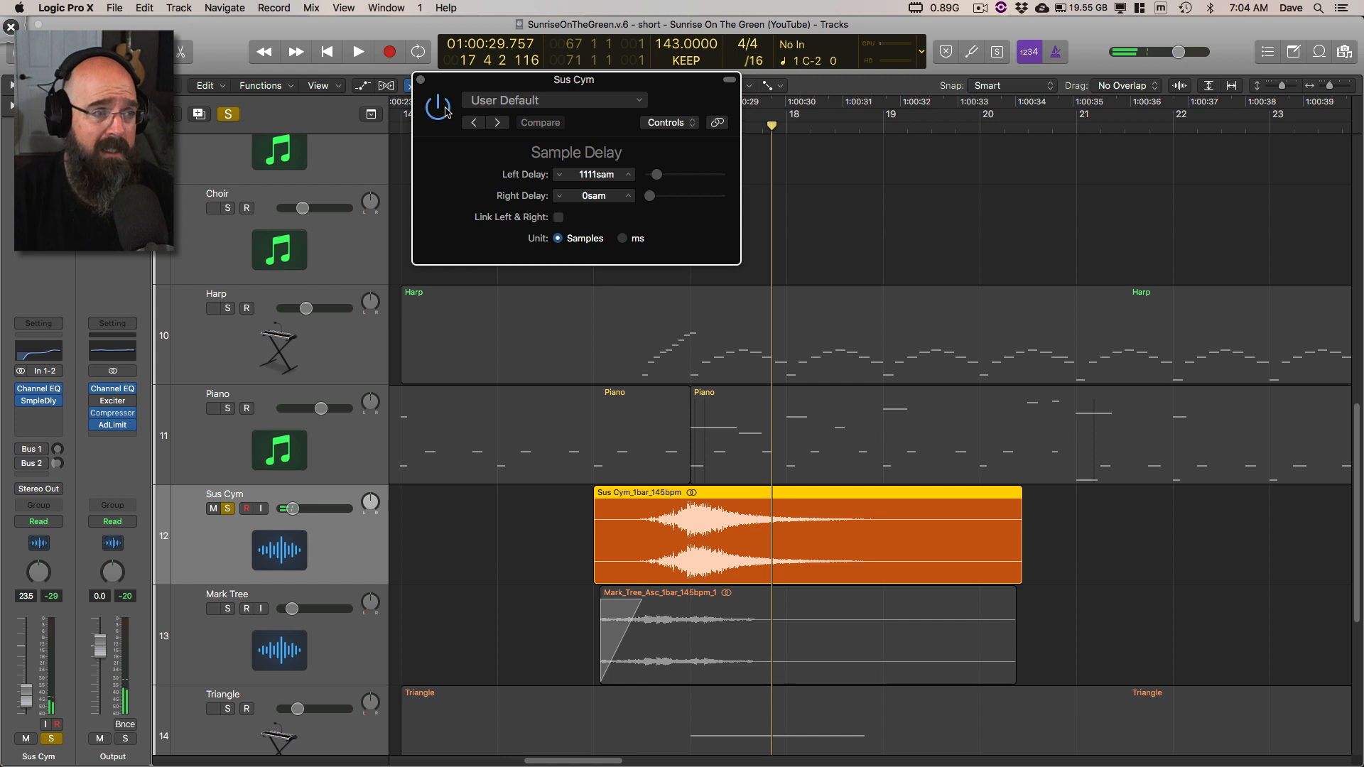
Step: Switch to Deskscribble, circle the Left Delay value of the Sample Delay, and undo the marking
{"action": "key", "text": "ctrl+Tab"}
{"action": "mouse_move", "coordinate": [604, 150]}
{"action": "left_mouse_down"}
{"action": "mouse_move", "coordinate": [626, 174]}
{"action": "mouse_move", "coordinate": [594, 164]}
{"action": "left_mouse_up"}
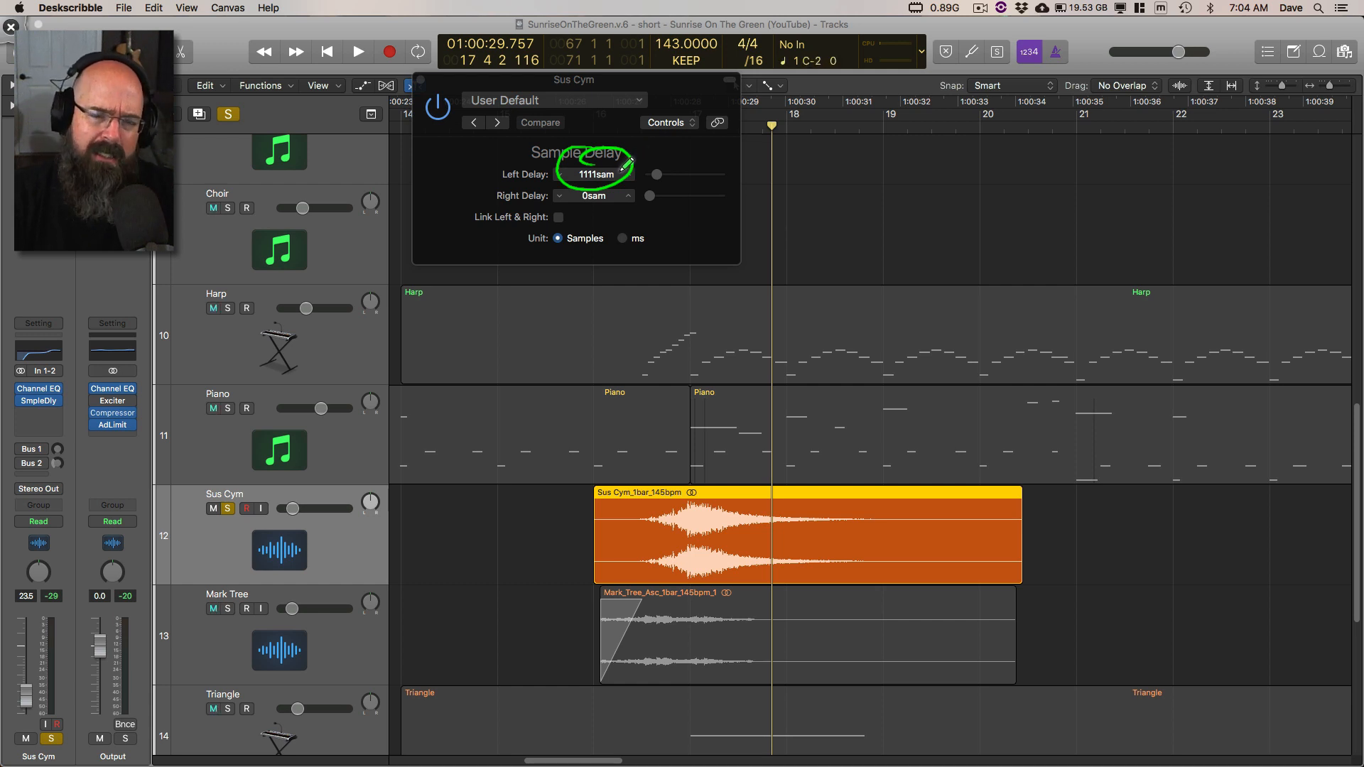
{"action": "key", "text": "super+z"}
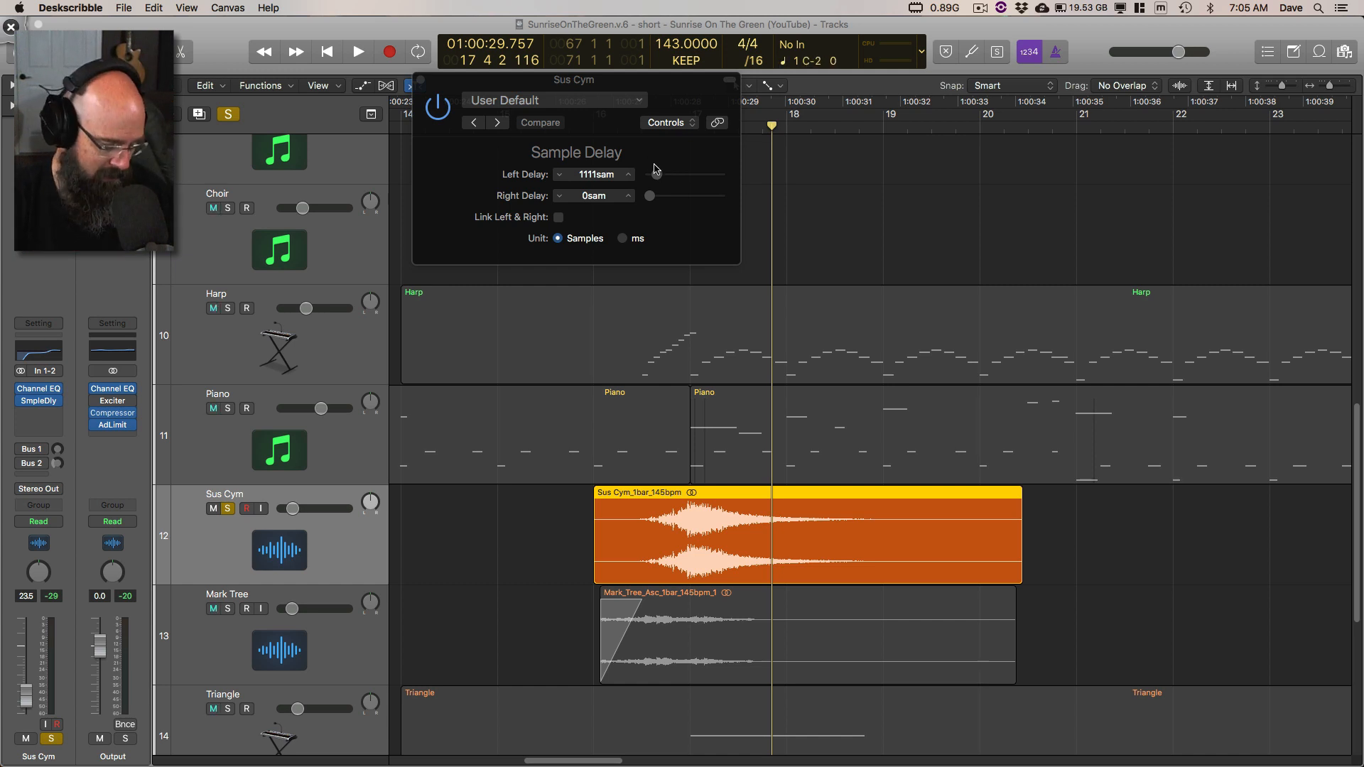
Step: Return to Logic Pro X, replay the Sus Cym swell with the delay active, stopping in bar 17, and close the Sample Delay window
{"action": "left_click", "coordinate": [661, 101]}
{"action": "key", "text": "space"}
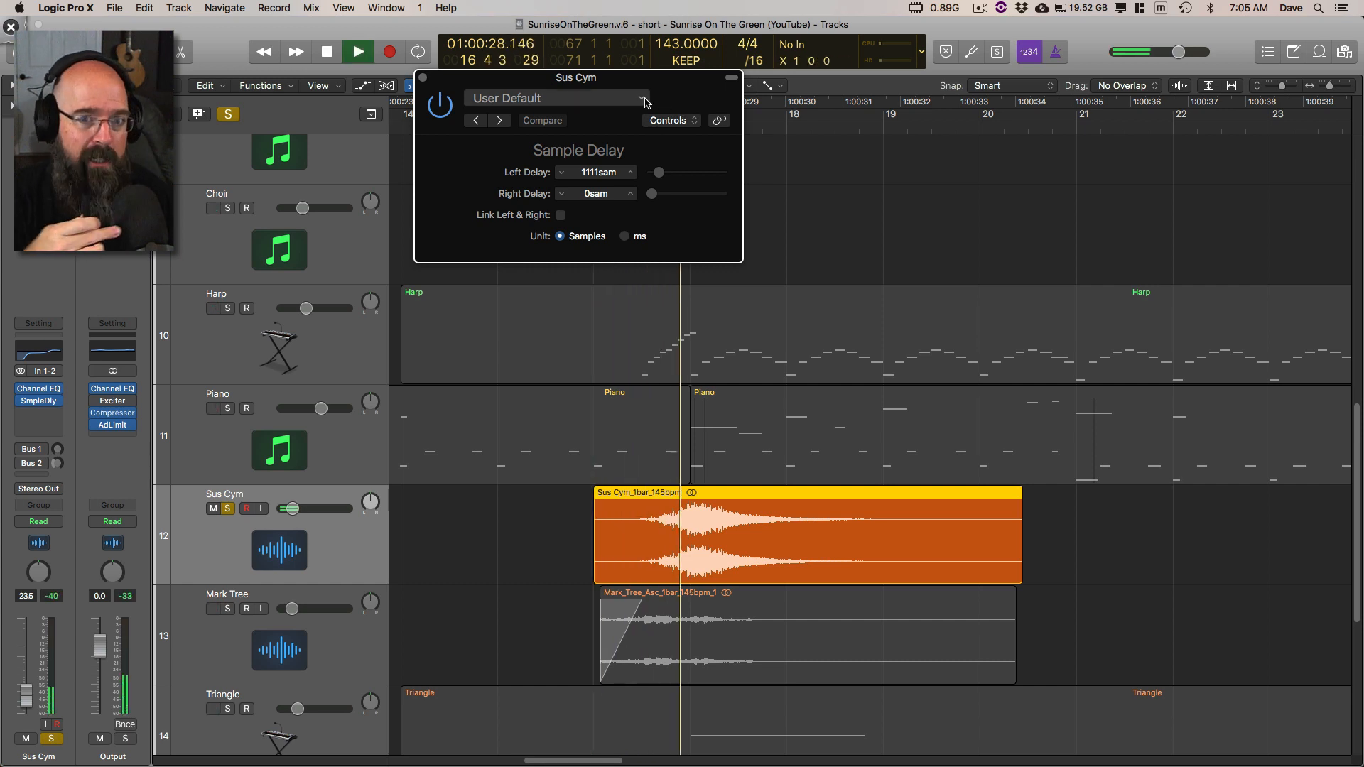
{"action": "key", "text": "space"}
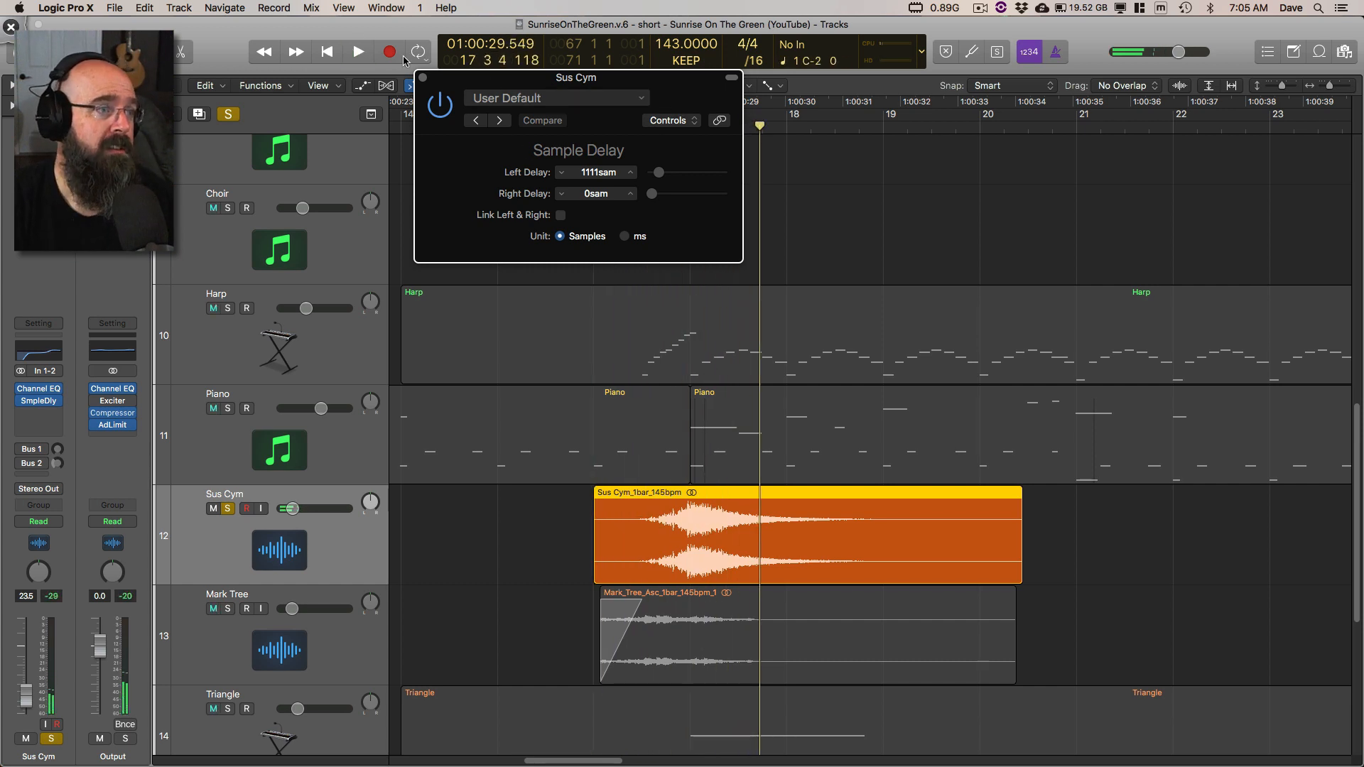
{"action": "left_click", "coordinate": [424, 78]}
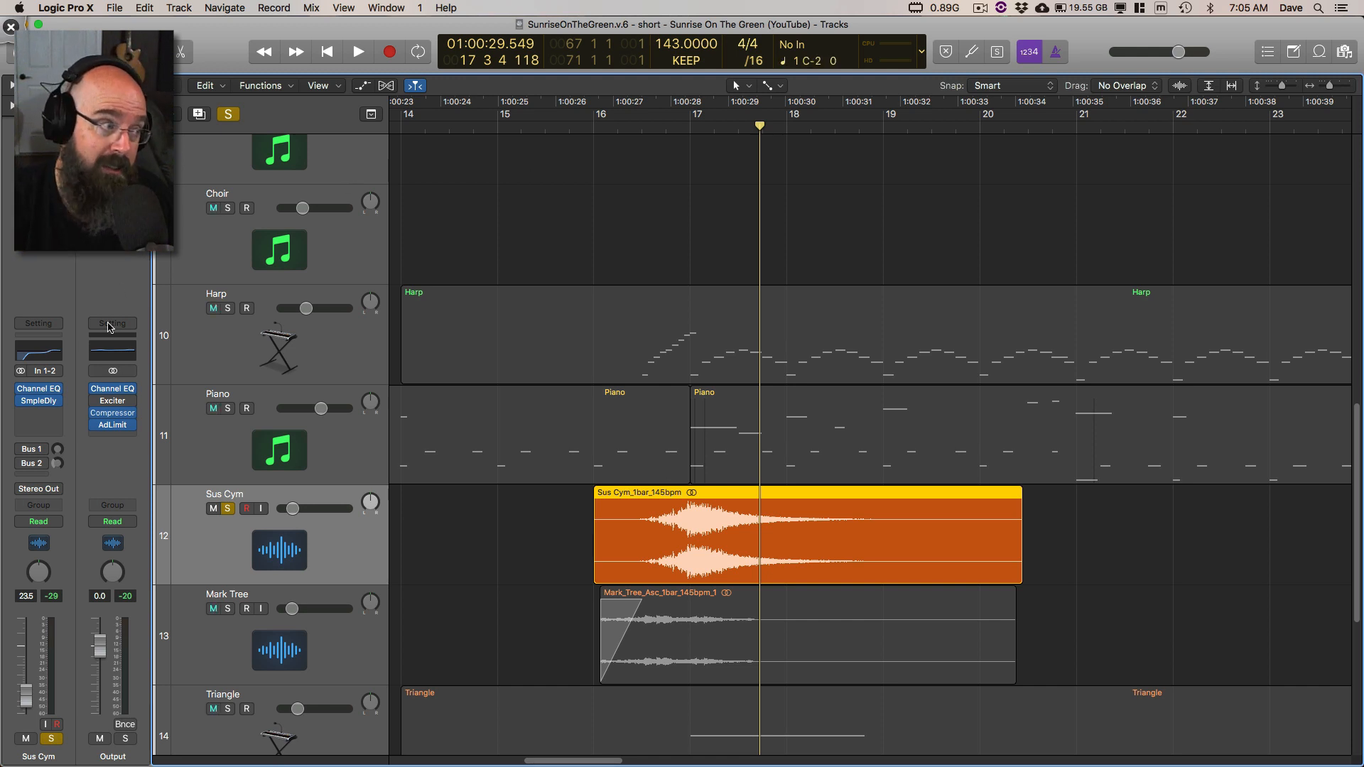
Step: Switch to Deskscribble, annotate across the EQ displays of the Sus Cym and Output channel strips, and clear the annotation
{"action": "key", "text": "ctrl+shift+d"}
{"action": "mouse_move", "coordinate": [102, 348]}
{"action": "left_mouse_down"}
{"action": "mouse_move", "coordinate": [73, 389]}
{"action": "mouse_move", "coordinate": [49, 378]}
{"action": "mouse_move", "coordinate": [43, 352]}
{"action": "left_mouse_up"}
{"action": "key", "text": "Escape"}
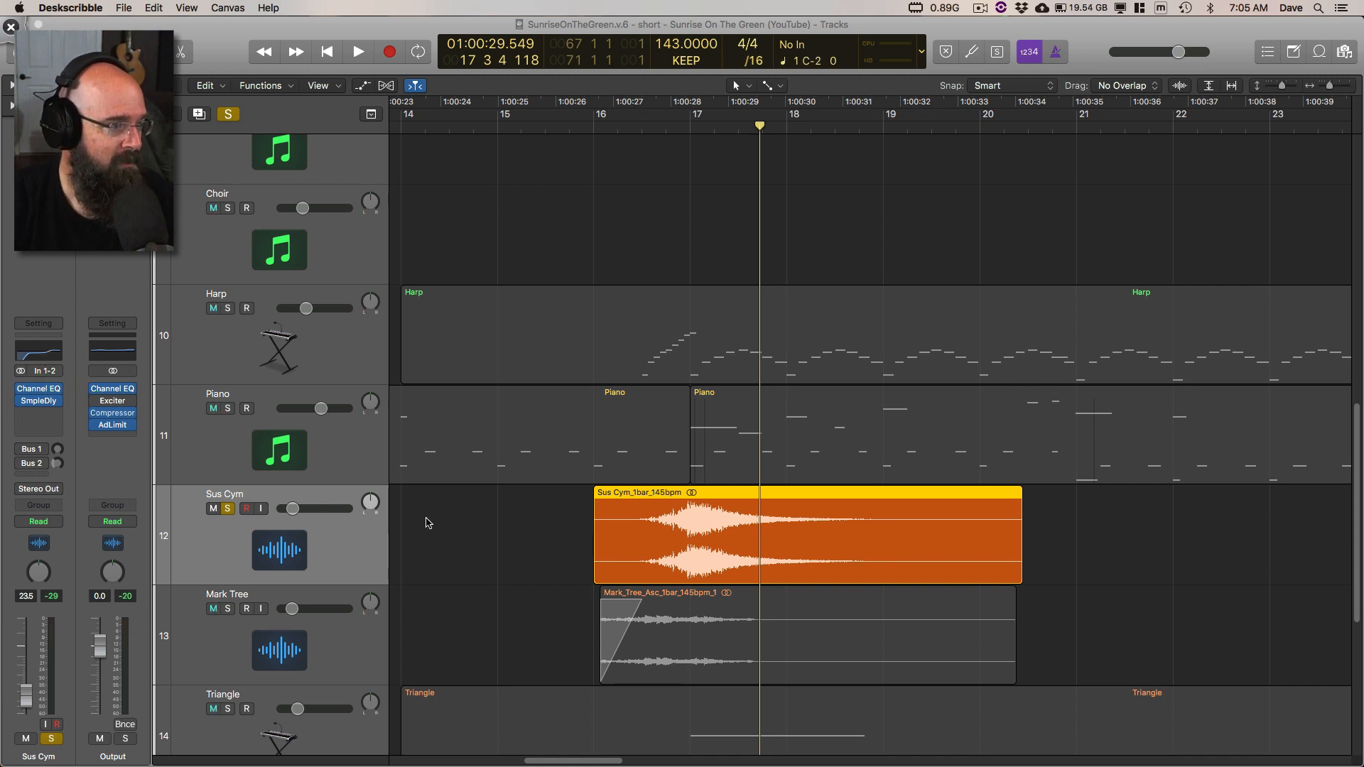
Step: Replace the Sus Cym solo with Mark Tree and play its region from bar 16, stopping in bar 17
{"action": "scroll", "coordinate": [470, 547], "scroll_direction": "down", "scroll_amount": 5}
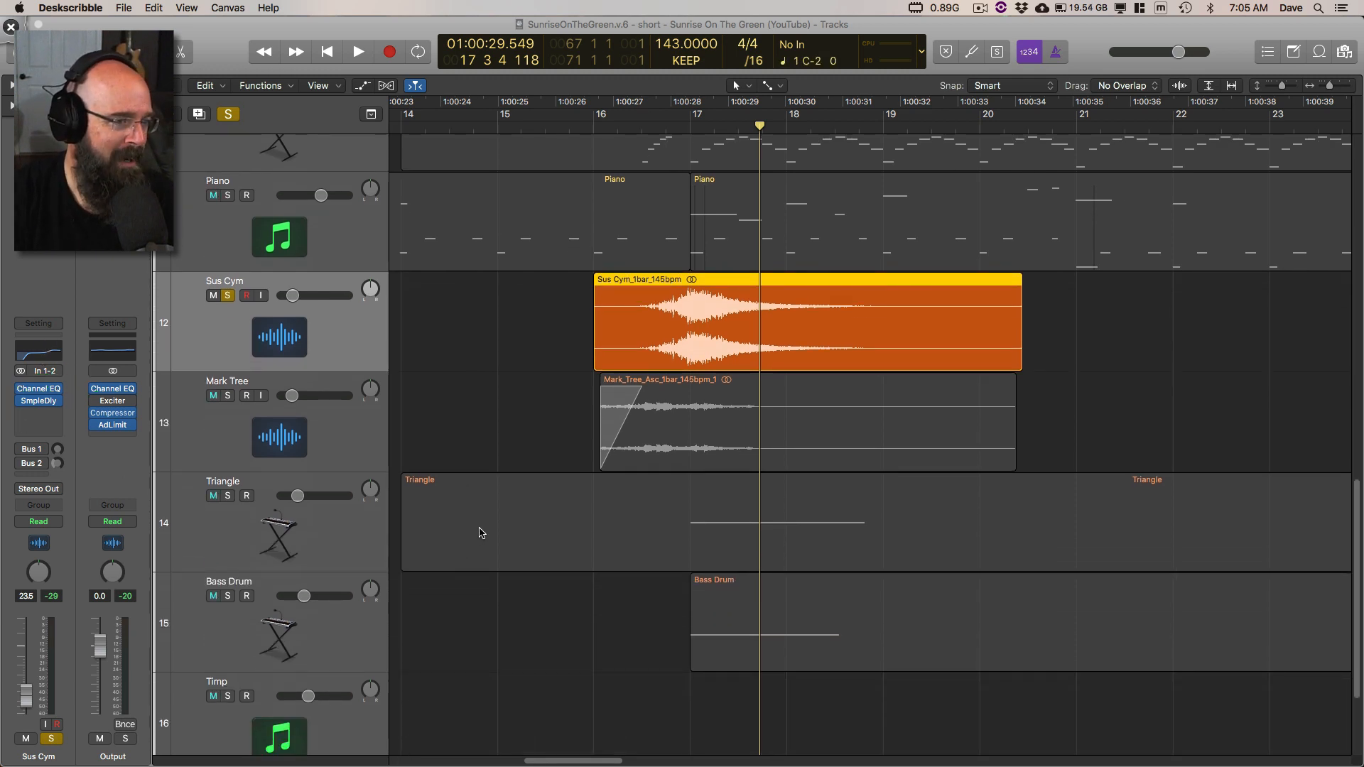
{"action": "scroll", "coordinate": [480, 533], "scroll_direction": "down", "scroll_amount": 2}
{"action": "left_click", "coordinate": [228, 210]}
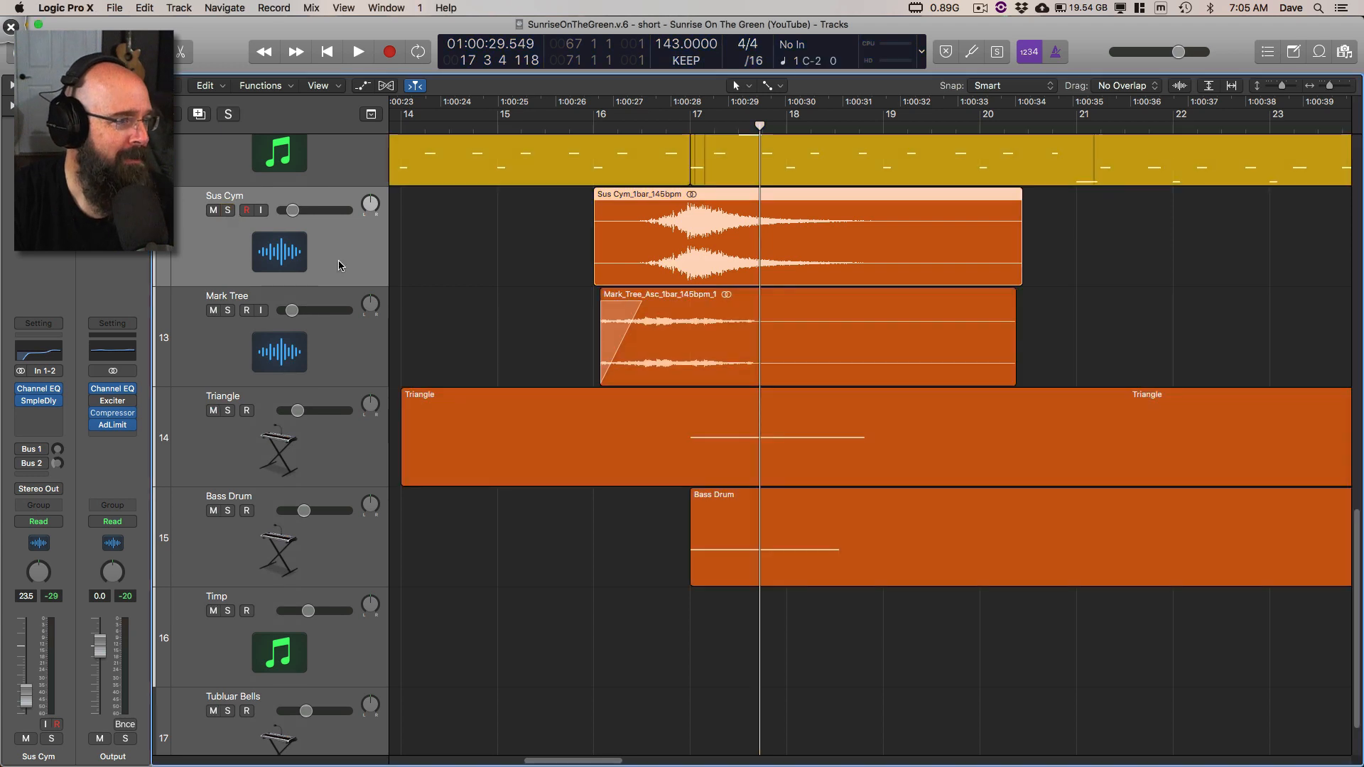
{"action": "left_click", "coordinate": [228, 311]}
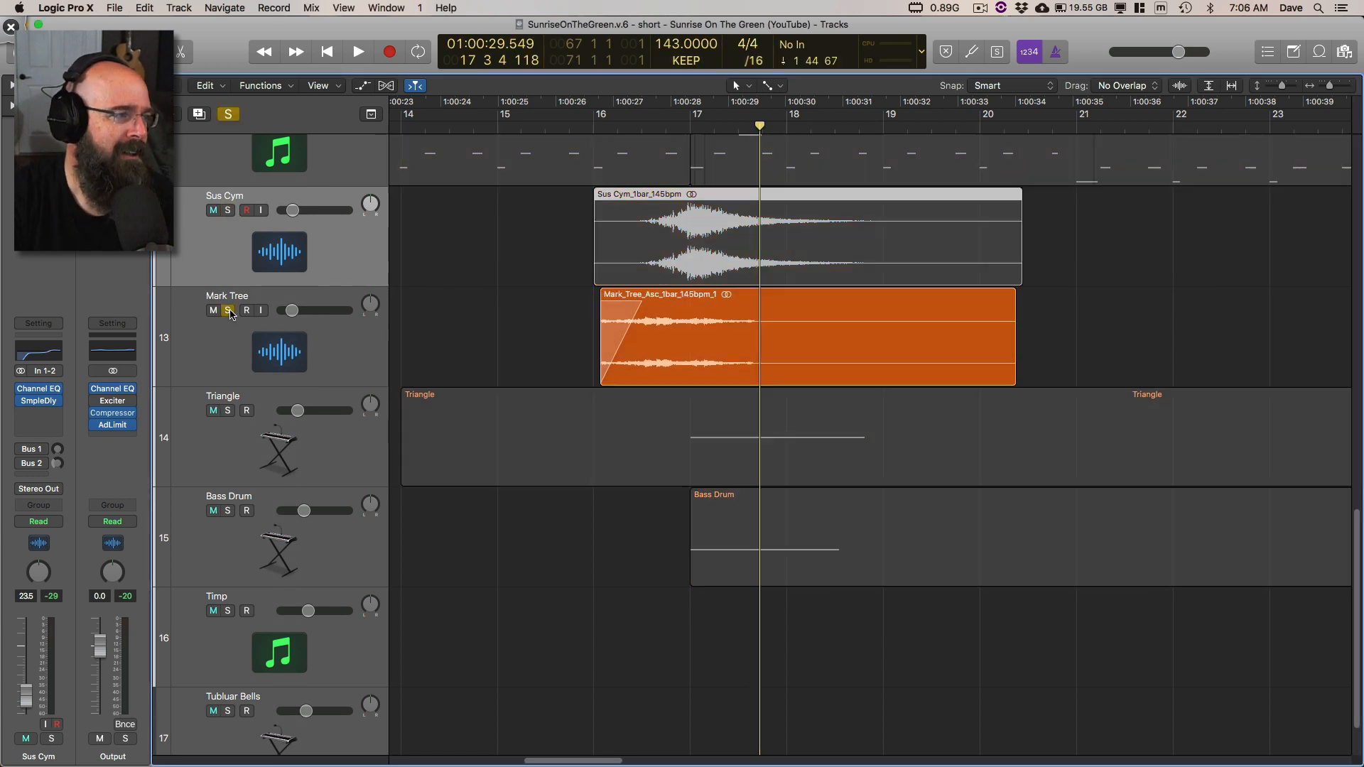
{"action": "left_click", "coordinate": [601, 122]}
{"action": "key", "text": "space"}
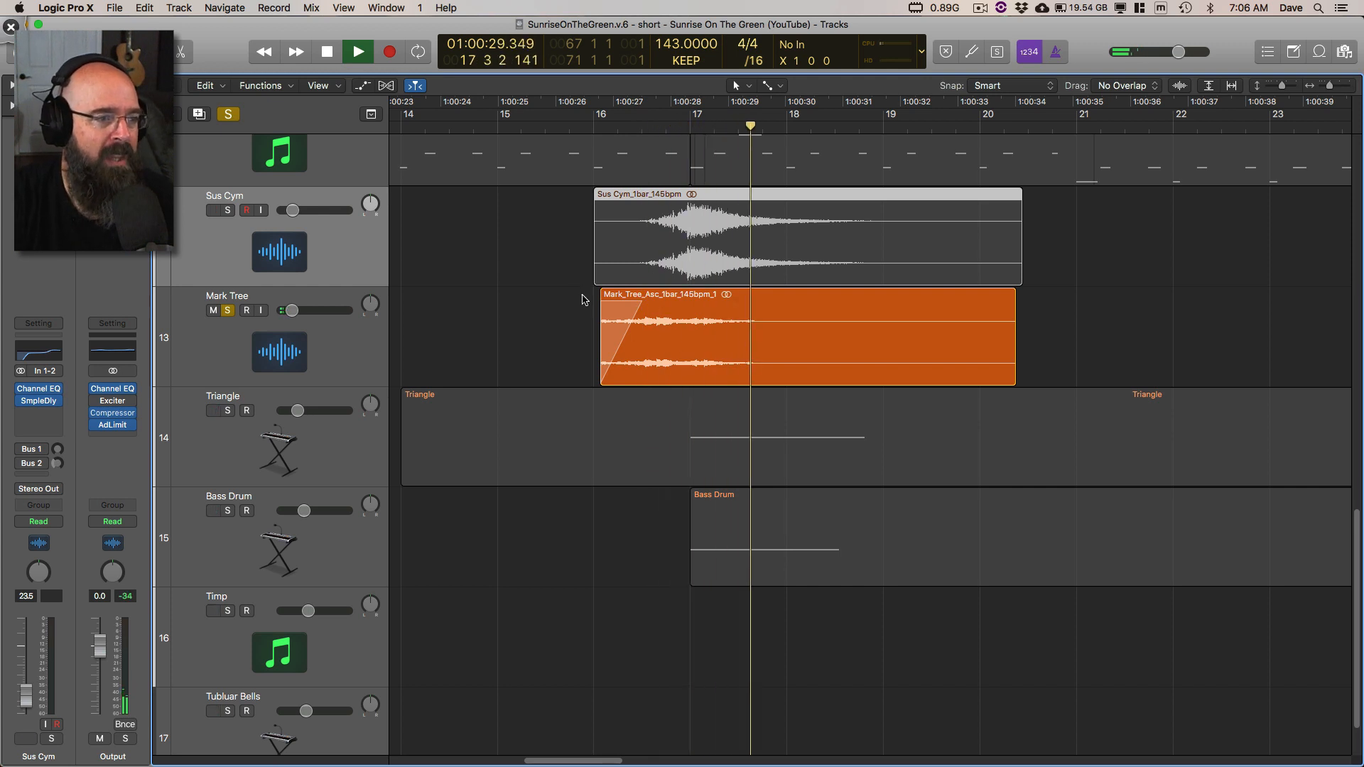
{"action": "key", "text": "space"}
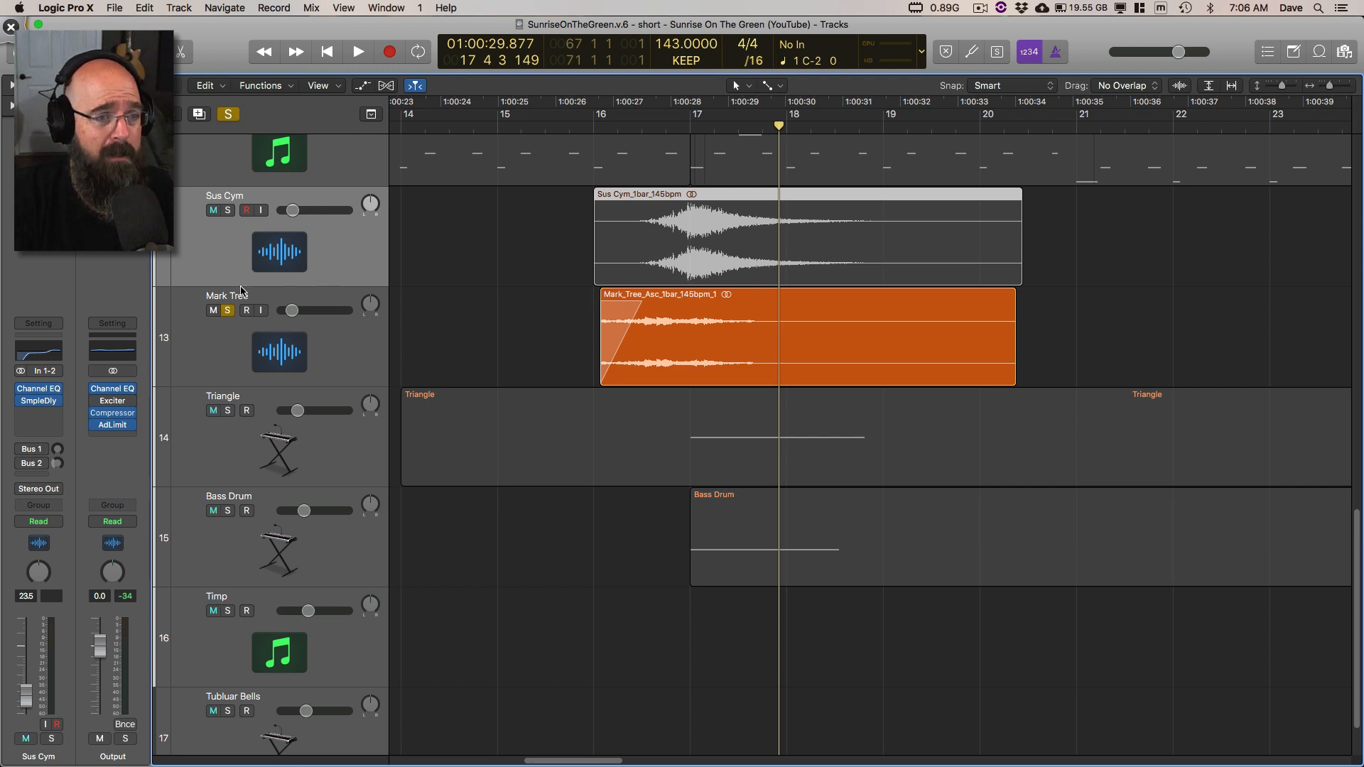
Step: Switch the solo from Mark Tree back to Sus Cym, showing its first two swell regions together
{"action": "key", "text": "super+Left"}
{"action": "key", "text": "super+Left"}
{"action": "key", "text": "super+Left"}
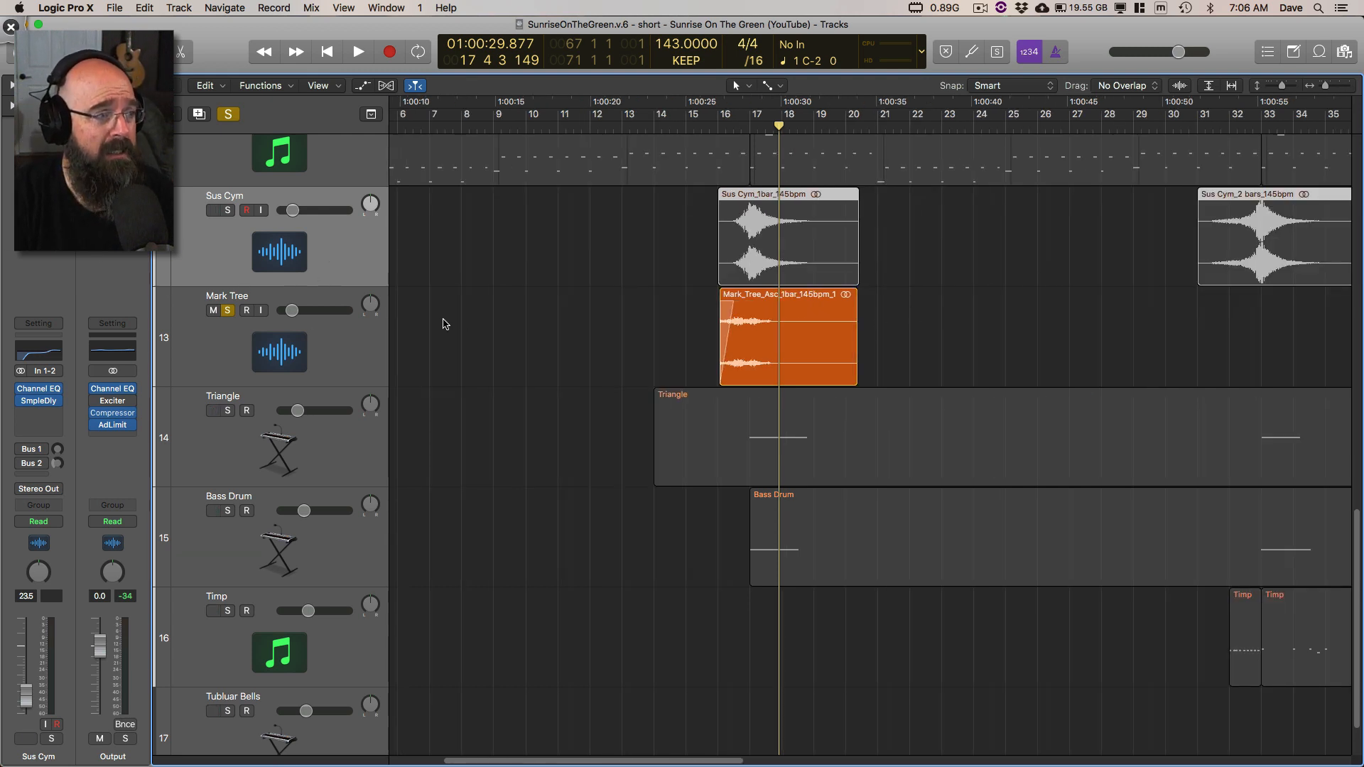
{"action": "left_click", "coordinate": [226, 311]}
{"action": "scroll", "coordinate": [583, 317], "scroll_direction": "right", "scroll_amount": 5}
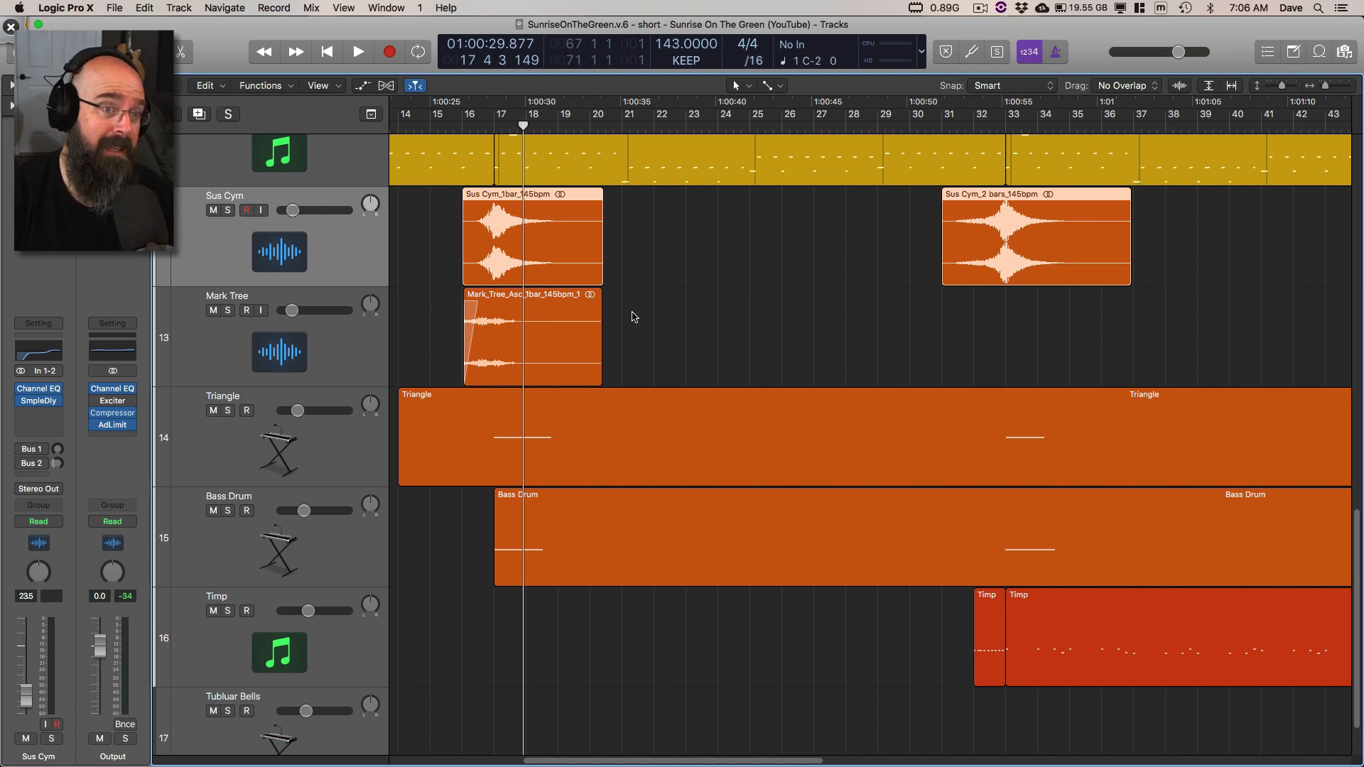
{"action": "left_click", "coordinate": [227, 211]}
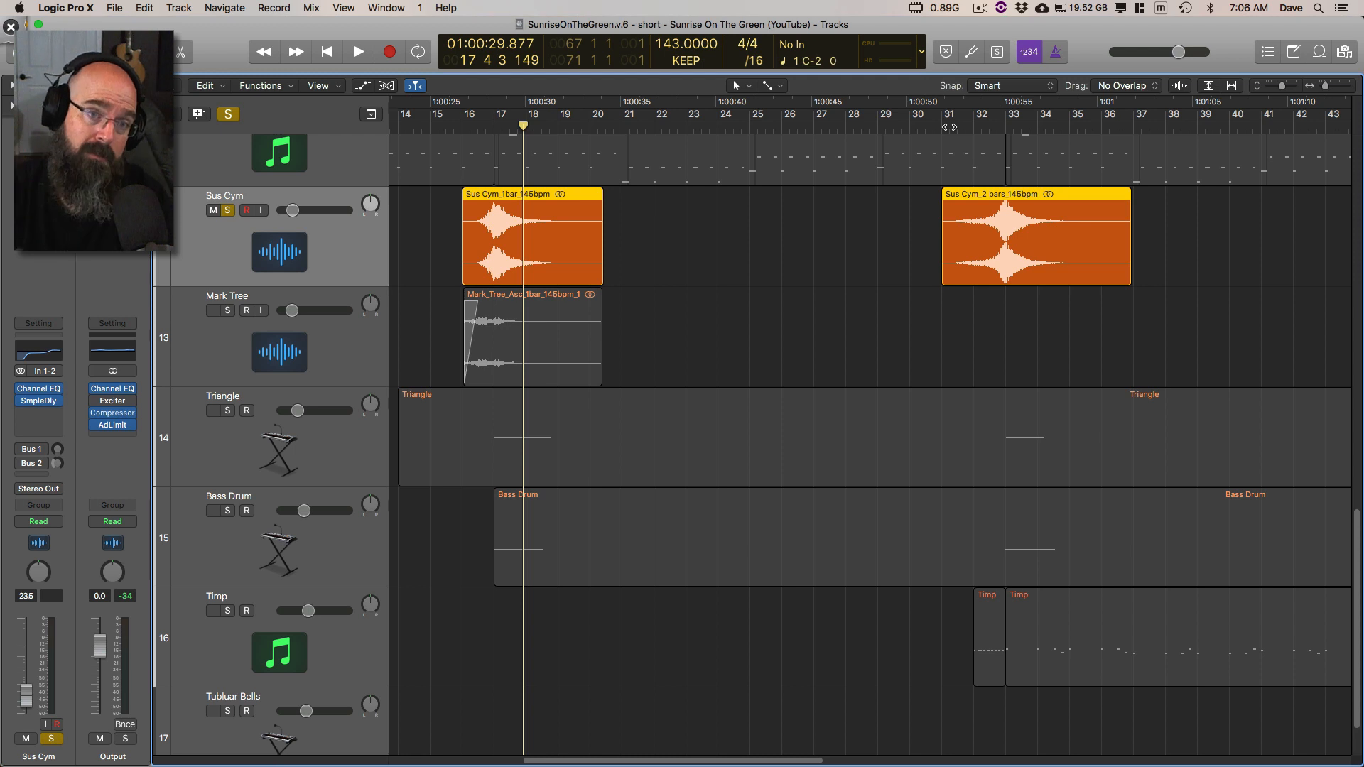
Step: Browse the bookmarked Percussion folder to the Suspended Cymbal folder, examine its sample files, and close the browser
{"action": "left_click", "coordinate": [1344, 52]}
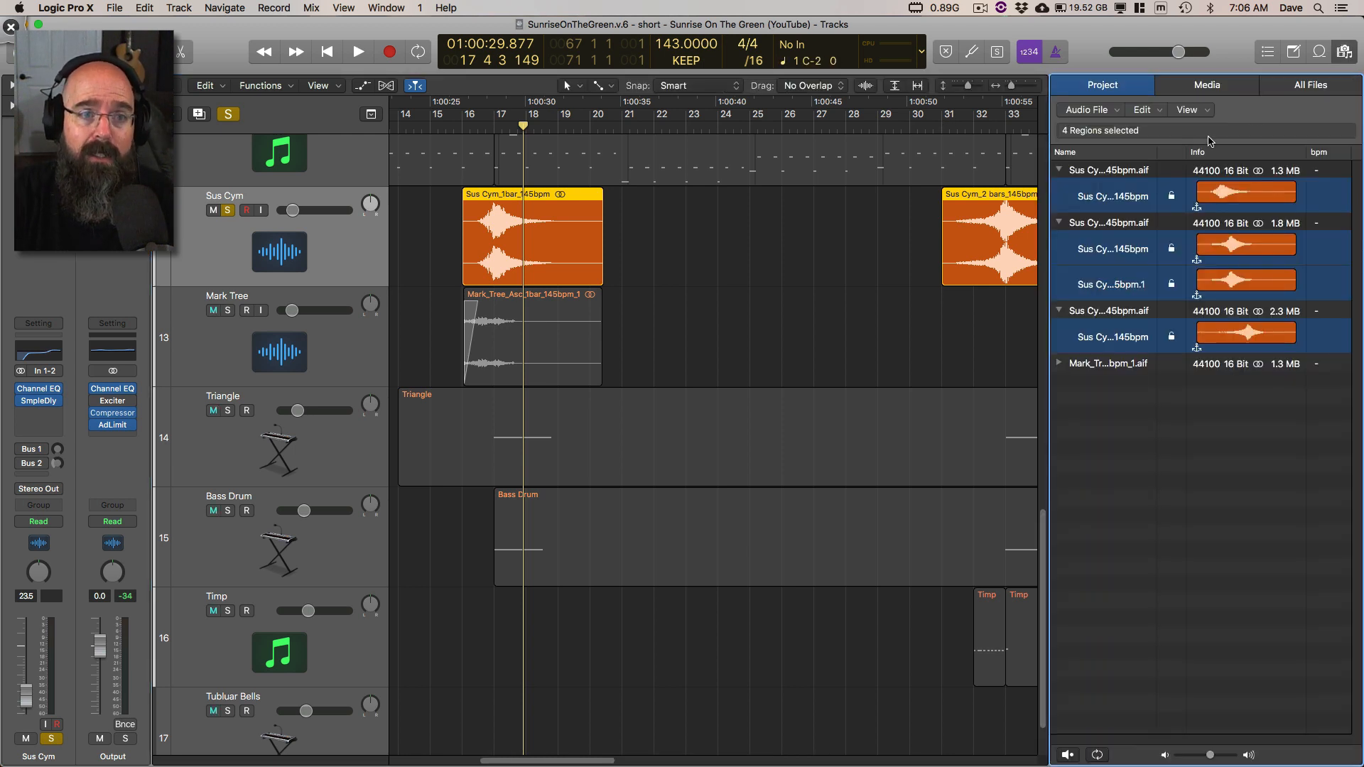
{"action": "left_click", "coordinate": [1208, 85]}
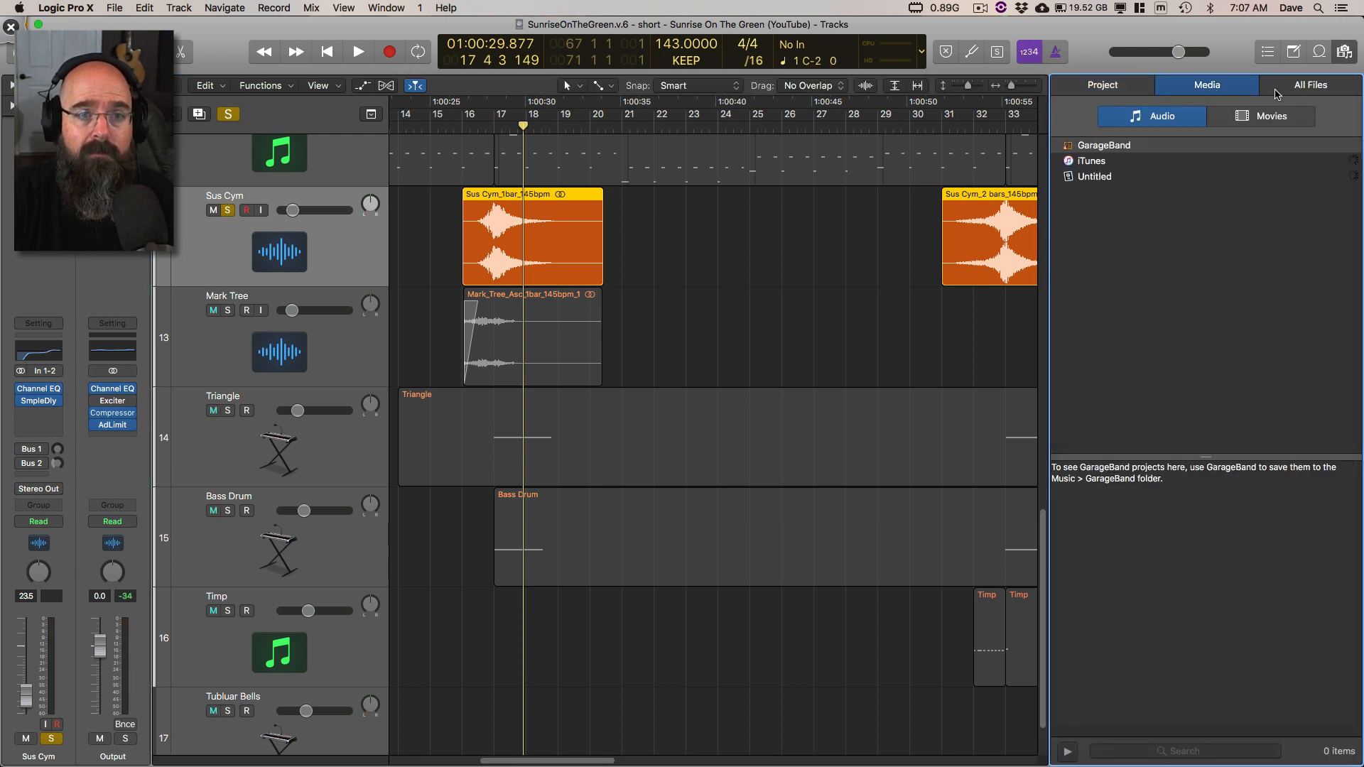
{"action": "left_click", "coordinate": [1307, 86]}
{"action": "left_click", "coordinate": [1244, 110]}
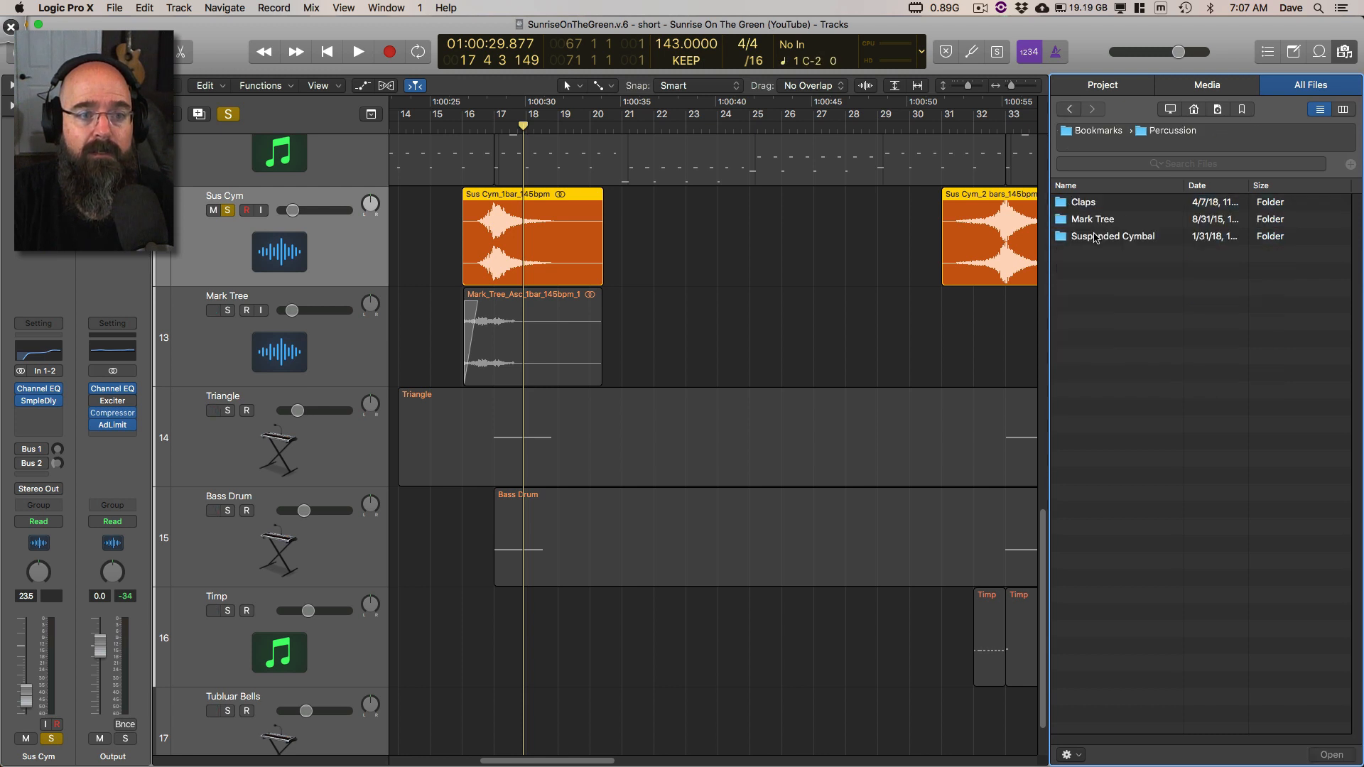
{"action": "double_click", "coordinate": [1095, 237]}
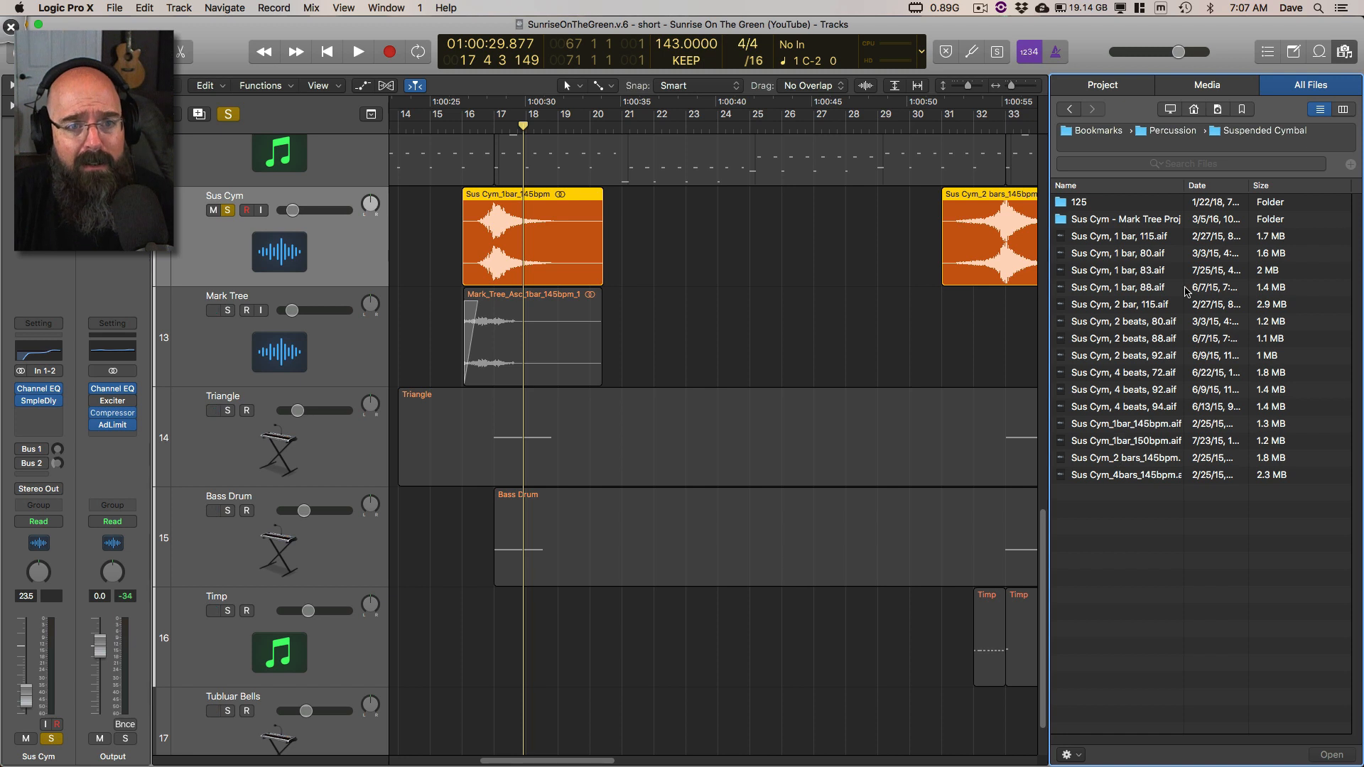
{"action": "left_click", "coordinate": [1345, 51]}
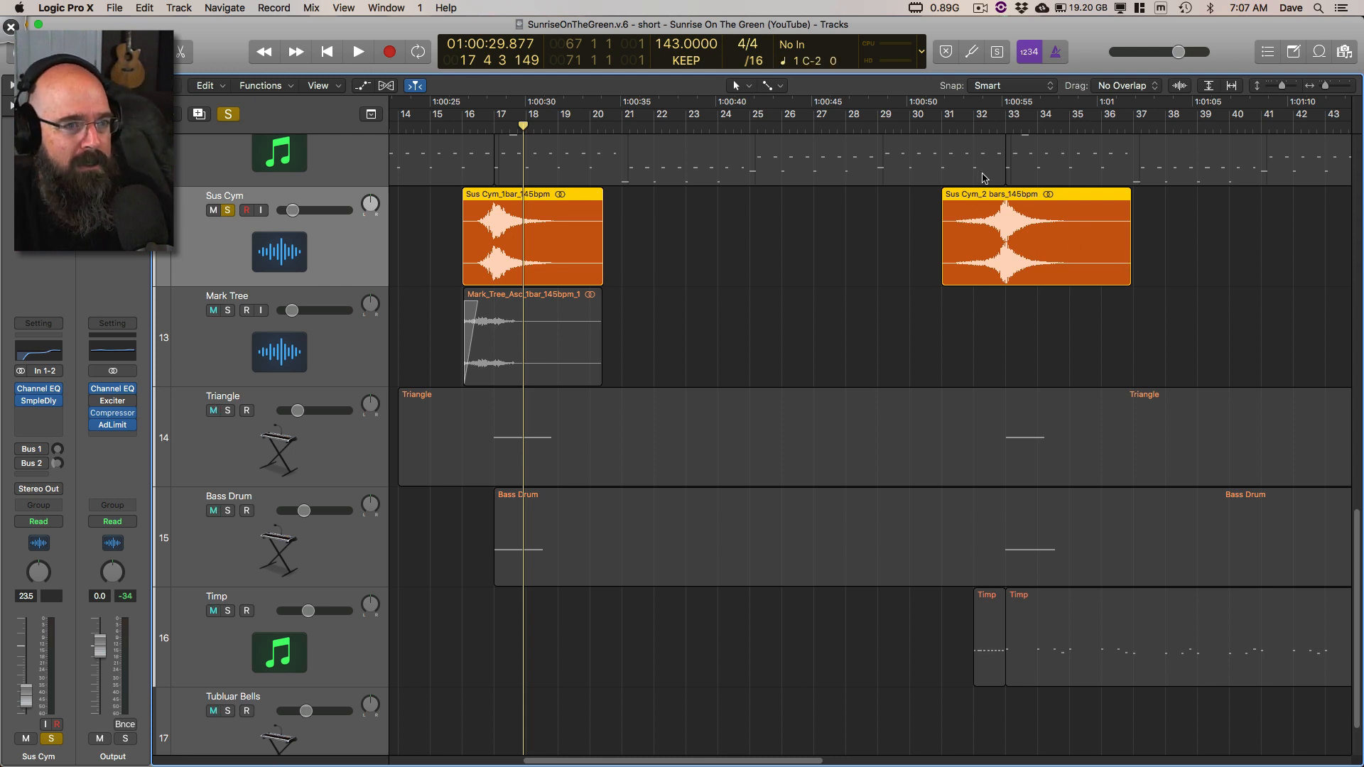
Step: Play the soloed Sus Cym swells around bars 33, 48 and 66, stopping in bar 67
{"action": "key", "text": "space"}
{"action": "key", "text": "super+Left"}
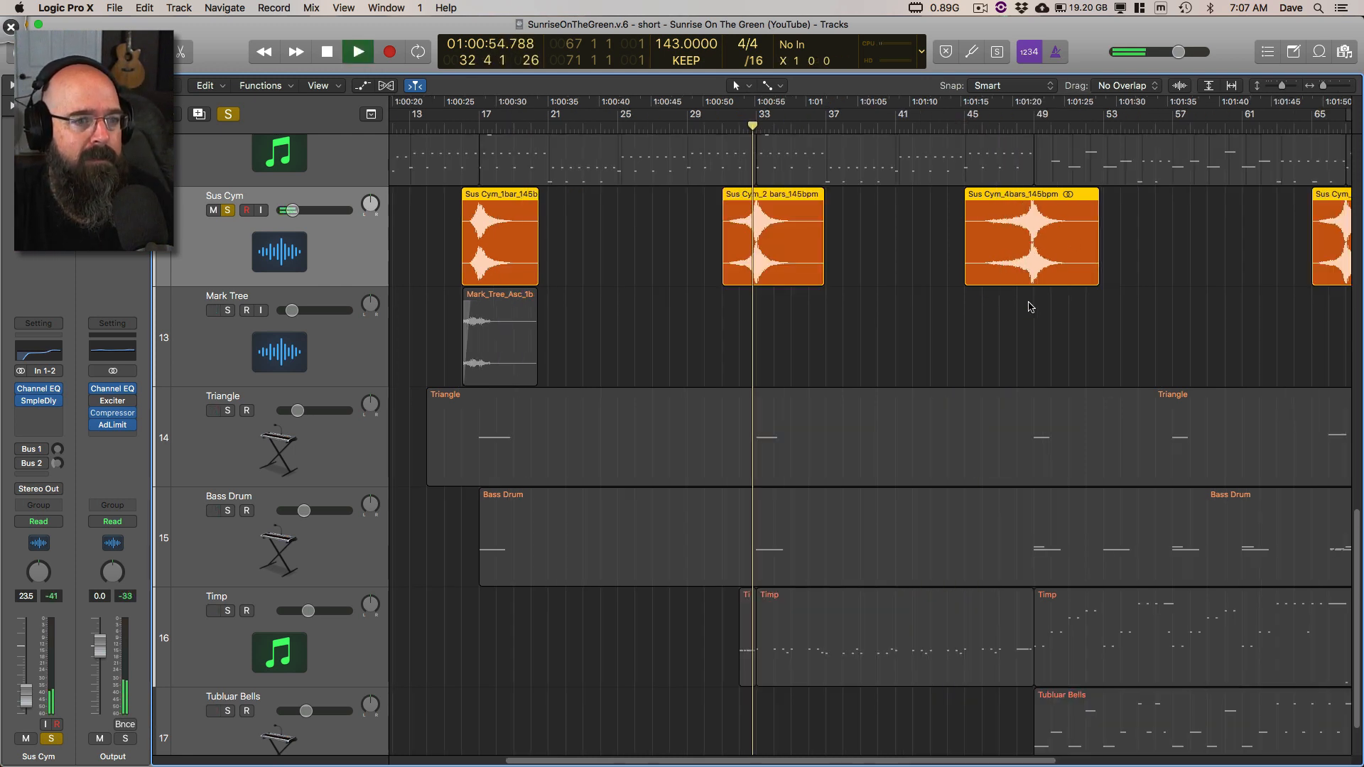
{"action": "left_click", "coordinate": [1021, 127]}
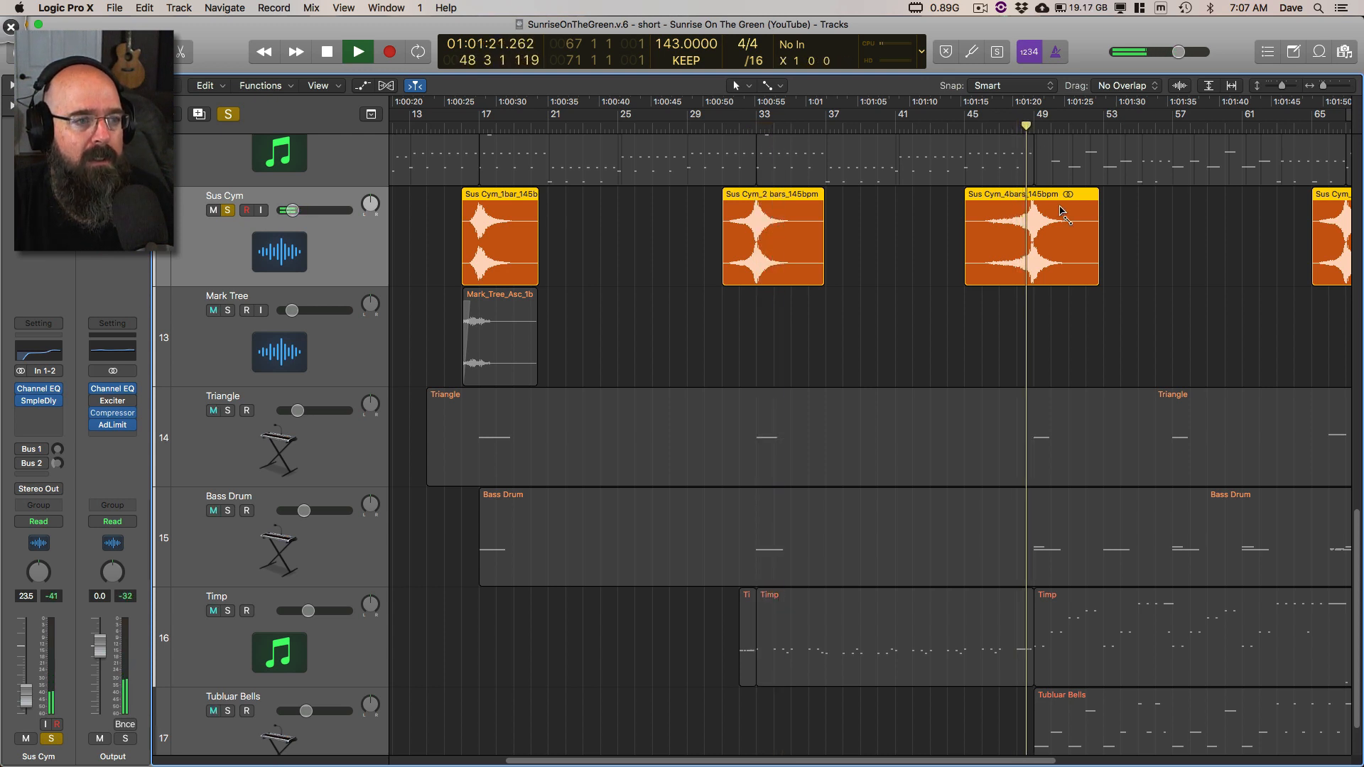
{"action": "key", "text": "super+Right"}
{"action": "key", "text": "super+Left"}
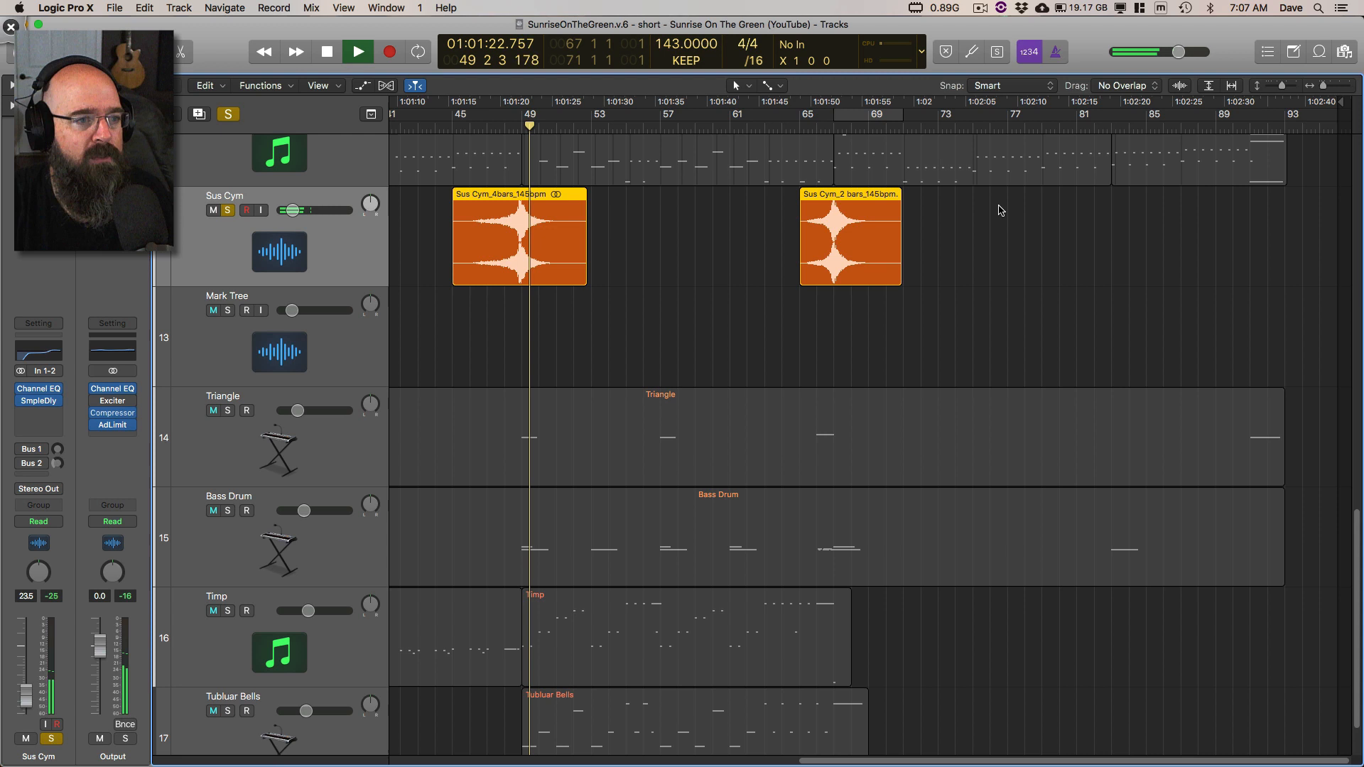
{"action": "left_click", "coordinate": [818, 127]}
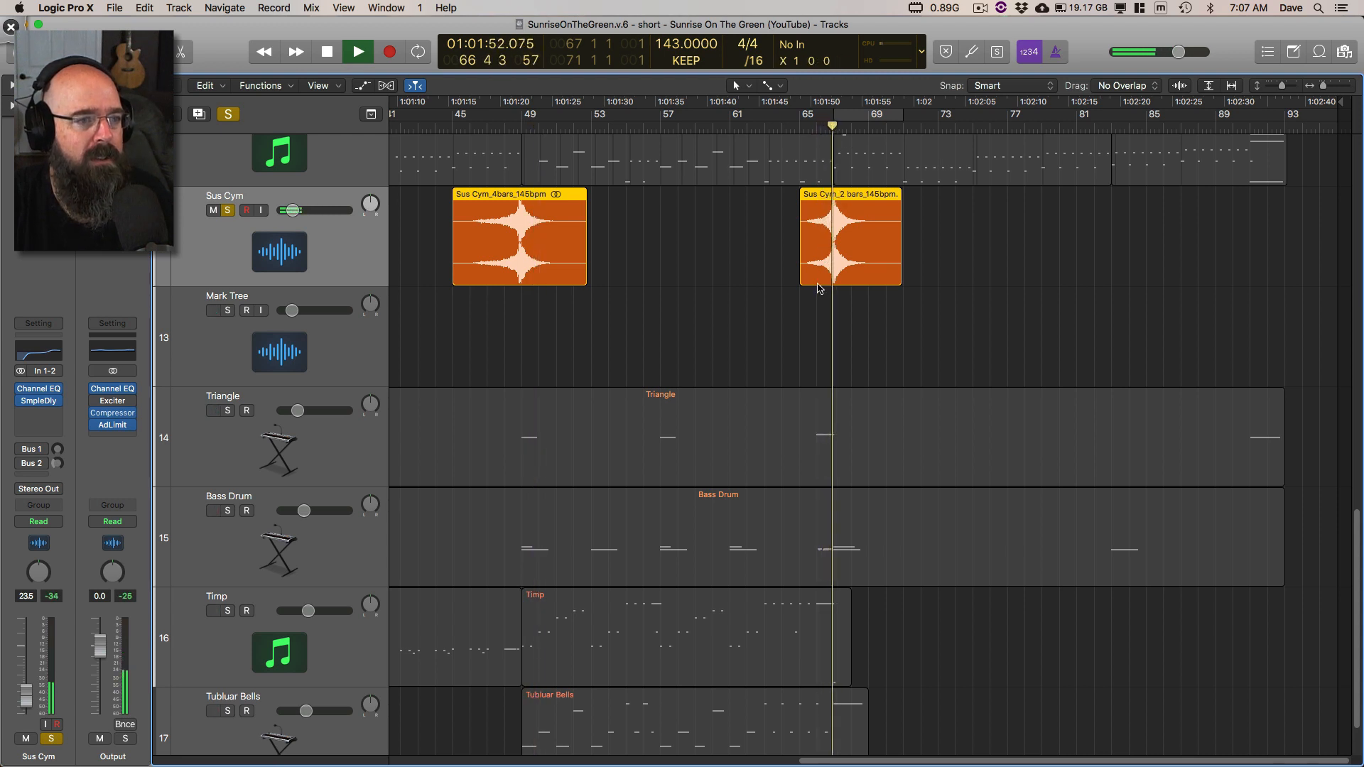
{"action": "key", "text": "space"}
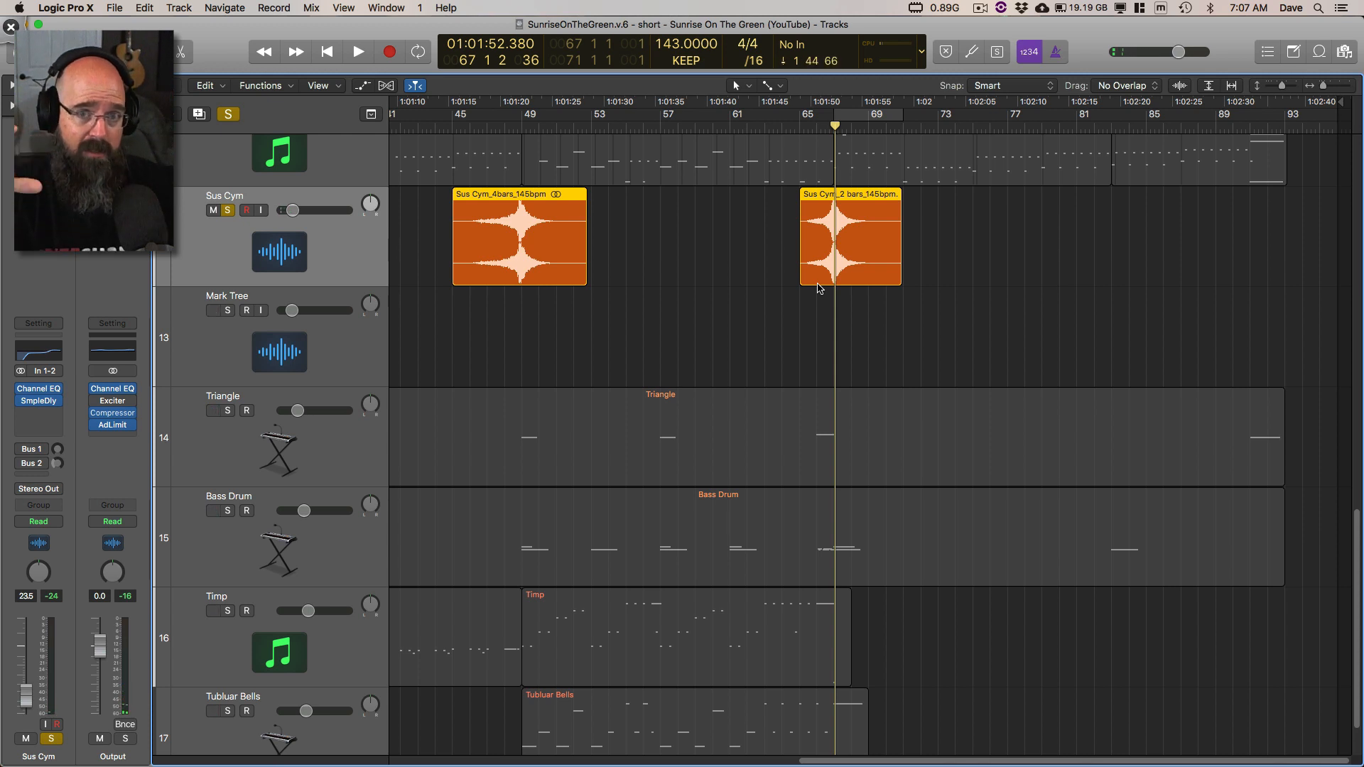
Step: Replace the Sus Cym solo with Triangle, select its track, and play its first note at bar 17, stopping within that bar
{"action": "scroll", "coordinate": [784, 320], "scroll_direction": "left", "scroll_amount": 15}
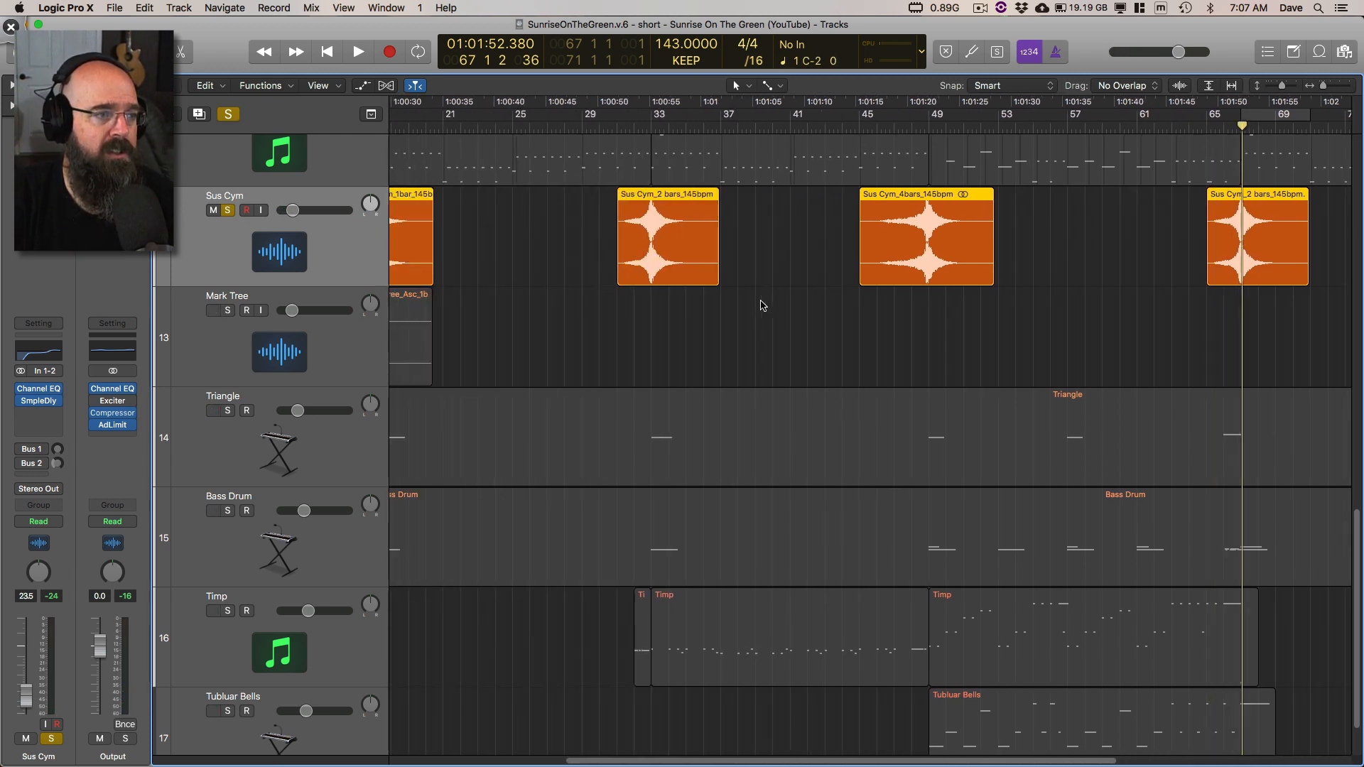
{"action": "left_click", "coordinate": [228, 211]}
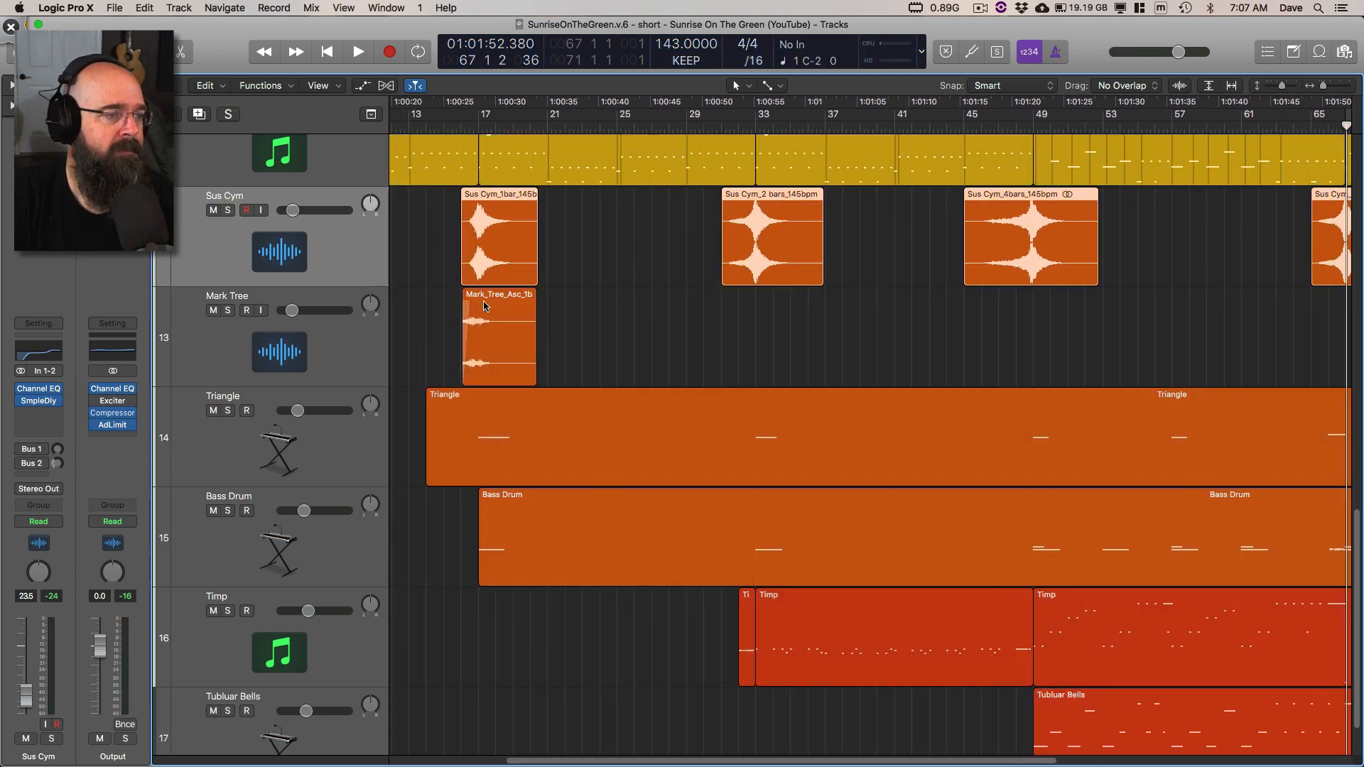
{"action": "left_click", "coordinate": [228, 410]}
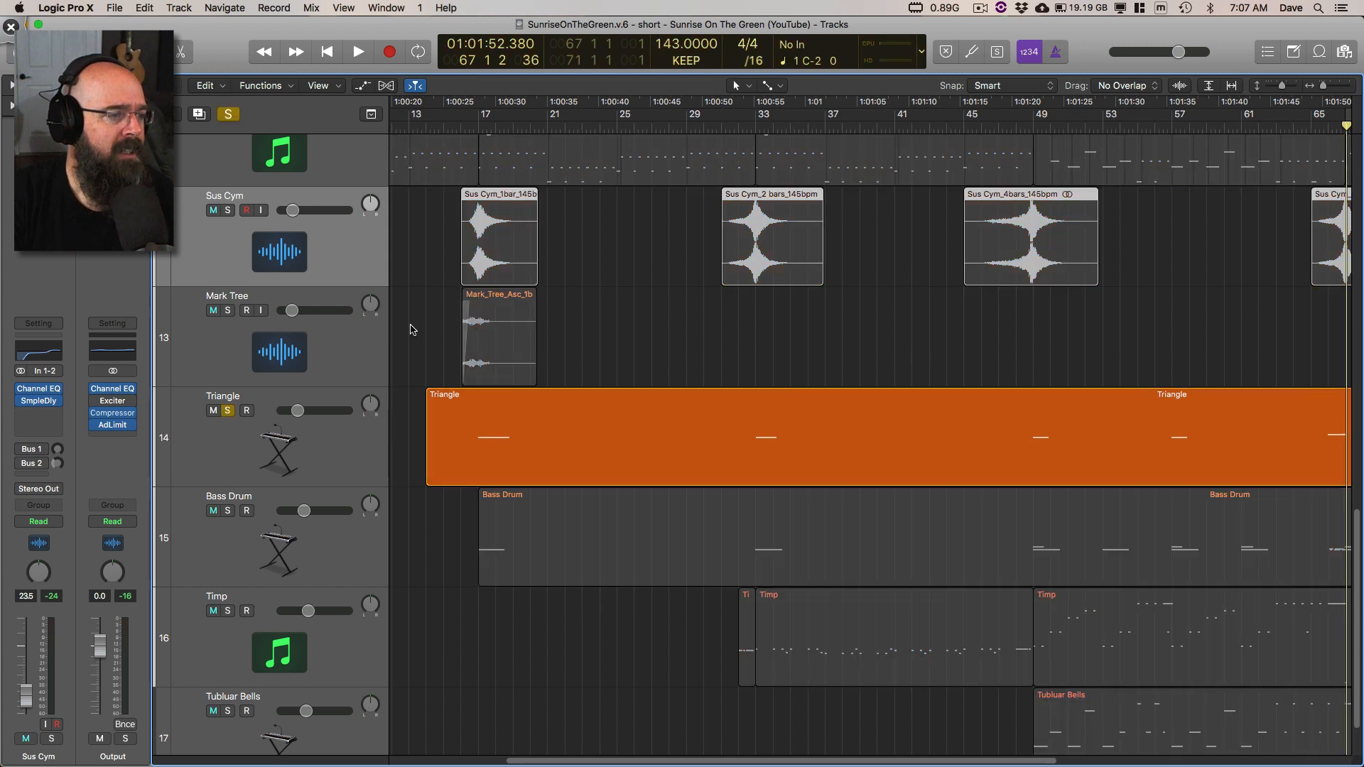
{"action": "left_click", "coordinate": [444, 128]}
{"action": "key", "text": "space"}
{"action": "left_click", "coordinate": [358, 449]}
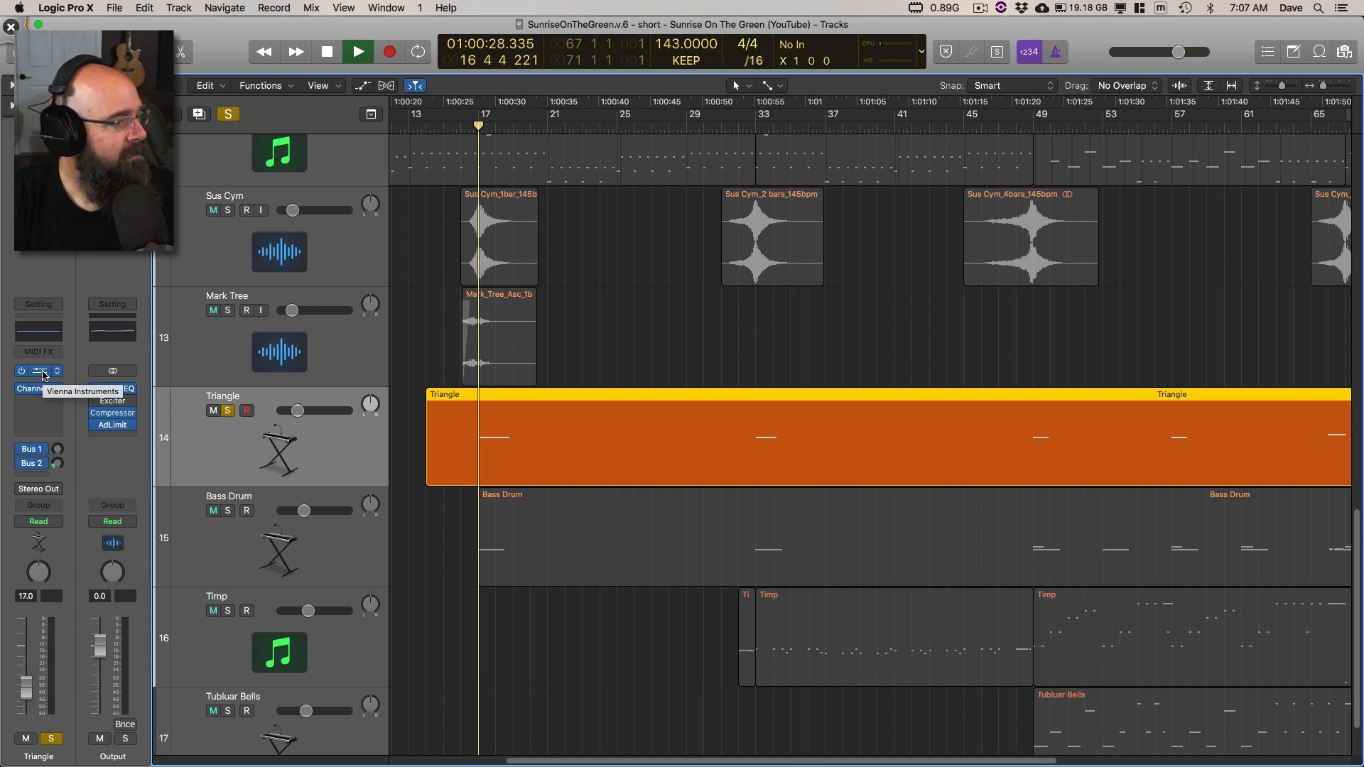
{"action": "key", "text": "space"}
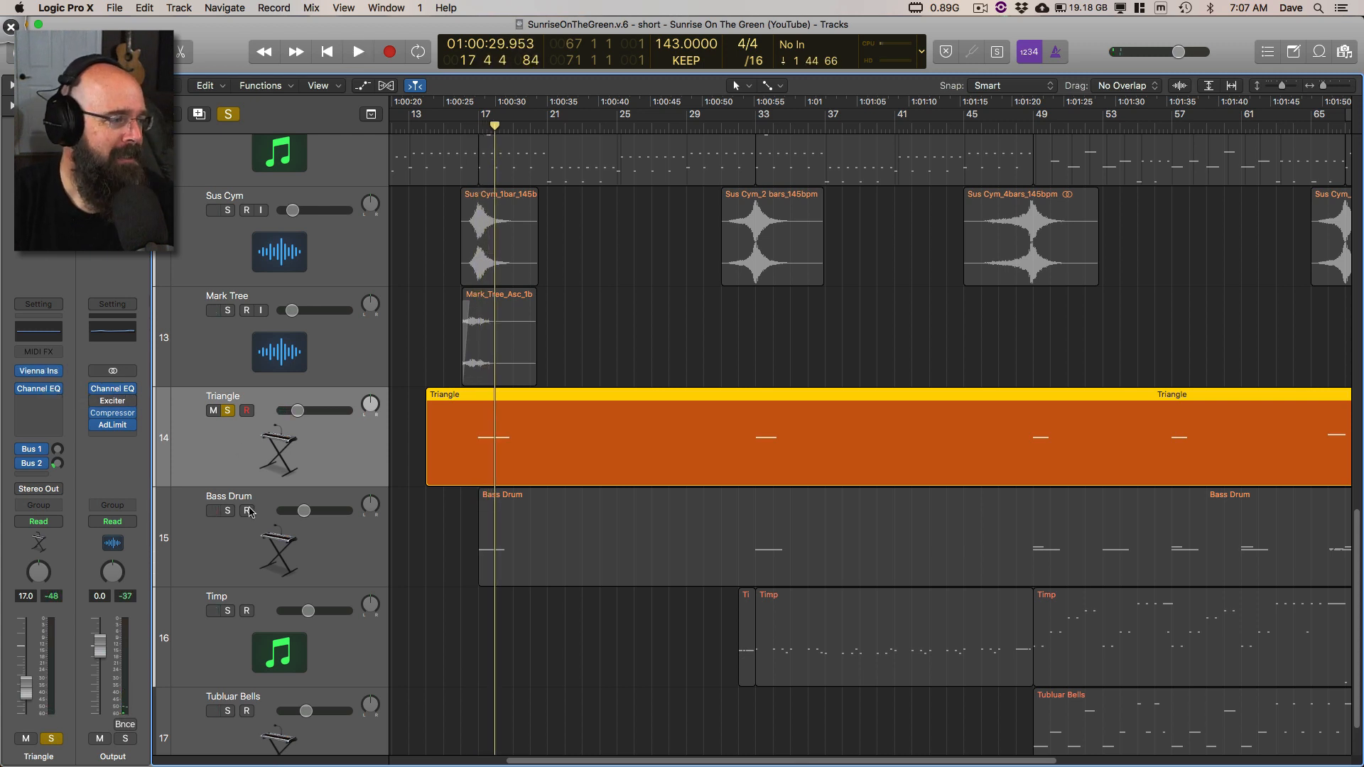
Step: Add Bass Drum to the Triangle solo, select its track, and play both from around bar 17, stopping within that bar
{"action": "left_click", "coordinate": [249, 511]}
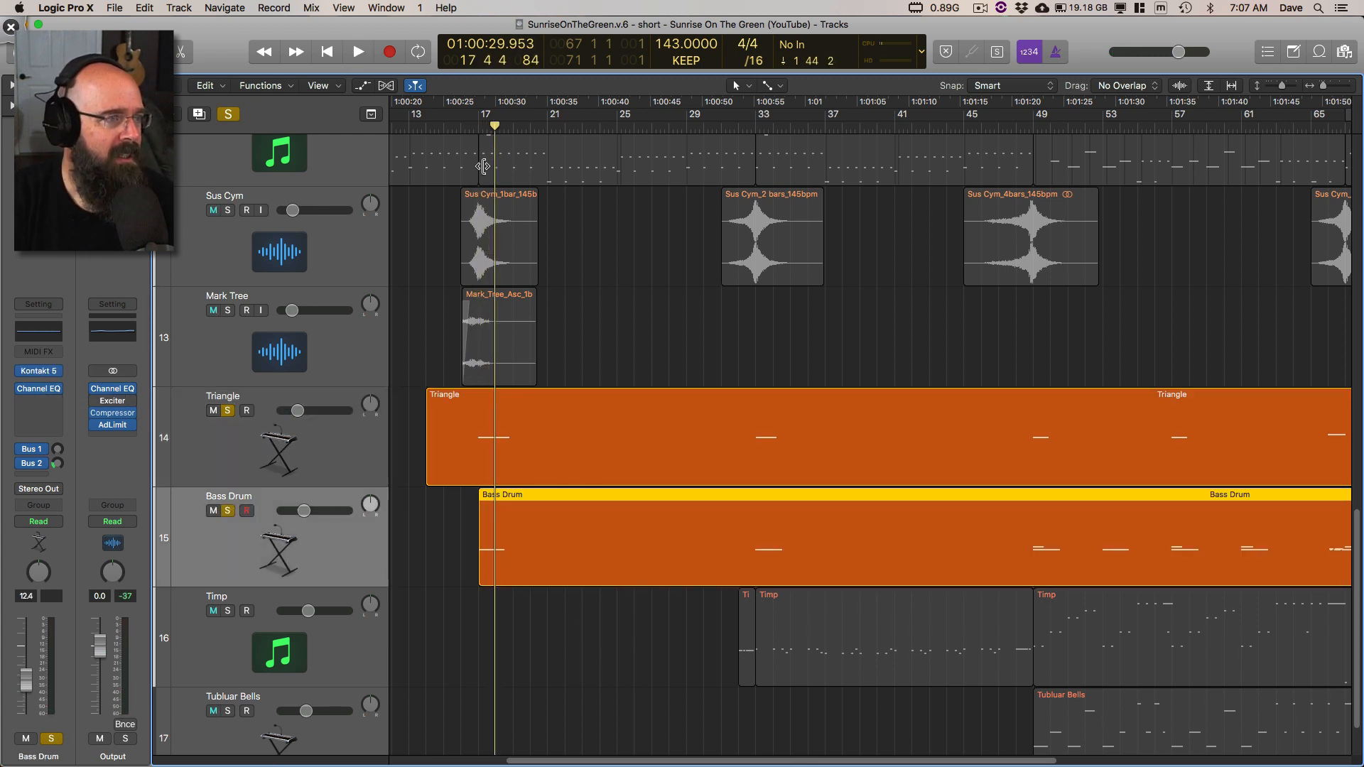
{"action": "key", "text": "space"}
{"action": "key", "text": "space"}
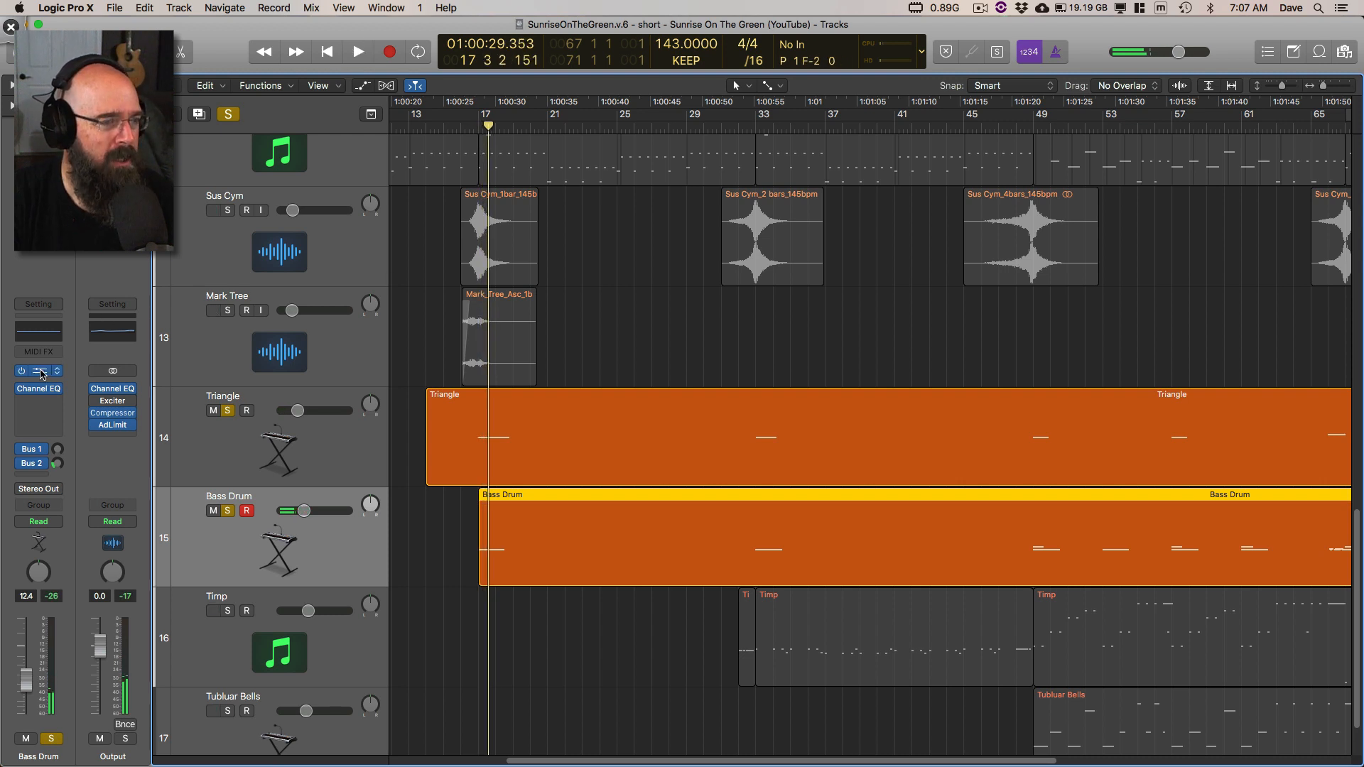
Step: Open the Bass Drum track's Kontakt 5 instrument, examine its DOW - All Hits patch, and close the plug-in window
{"action": "left_click", "coordinate": [39, 371]}
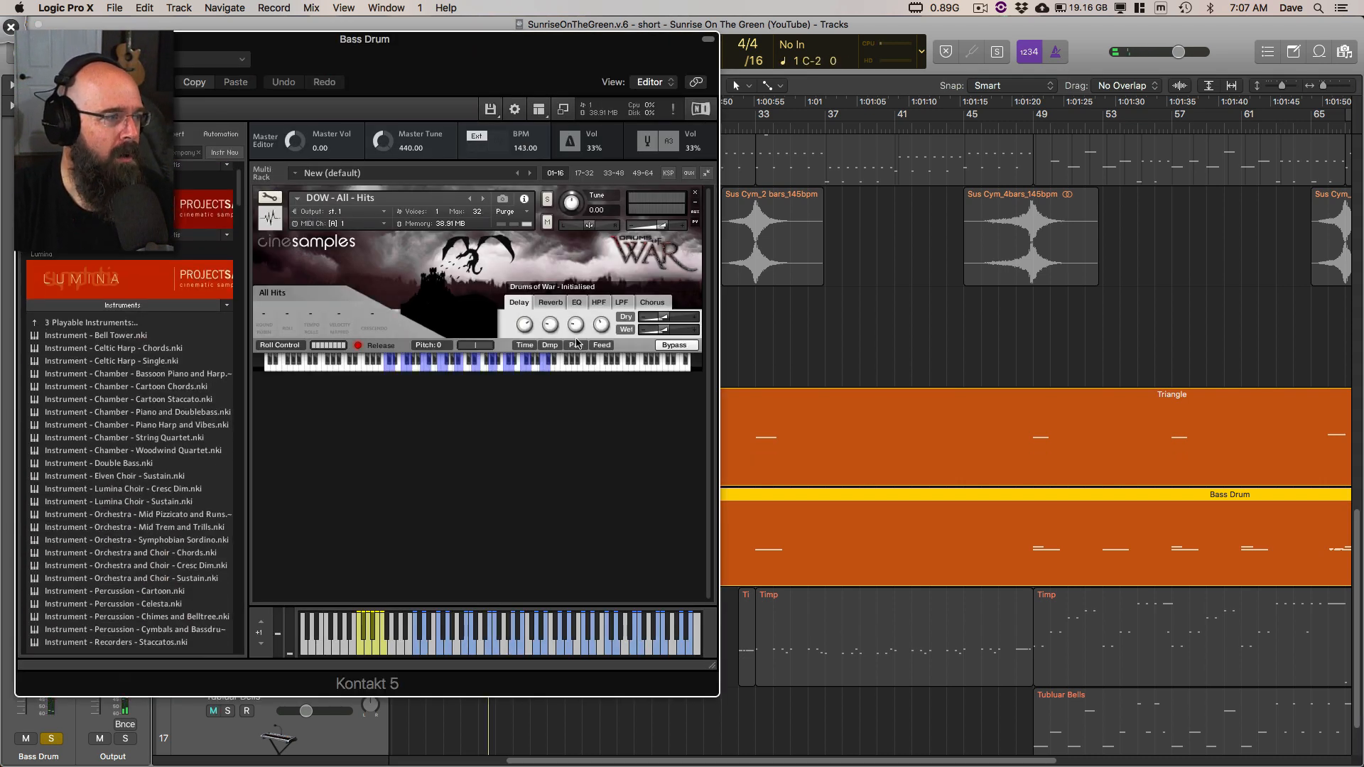
{"action": "left_click", "coordinate": [147, 303]}
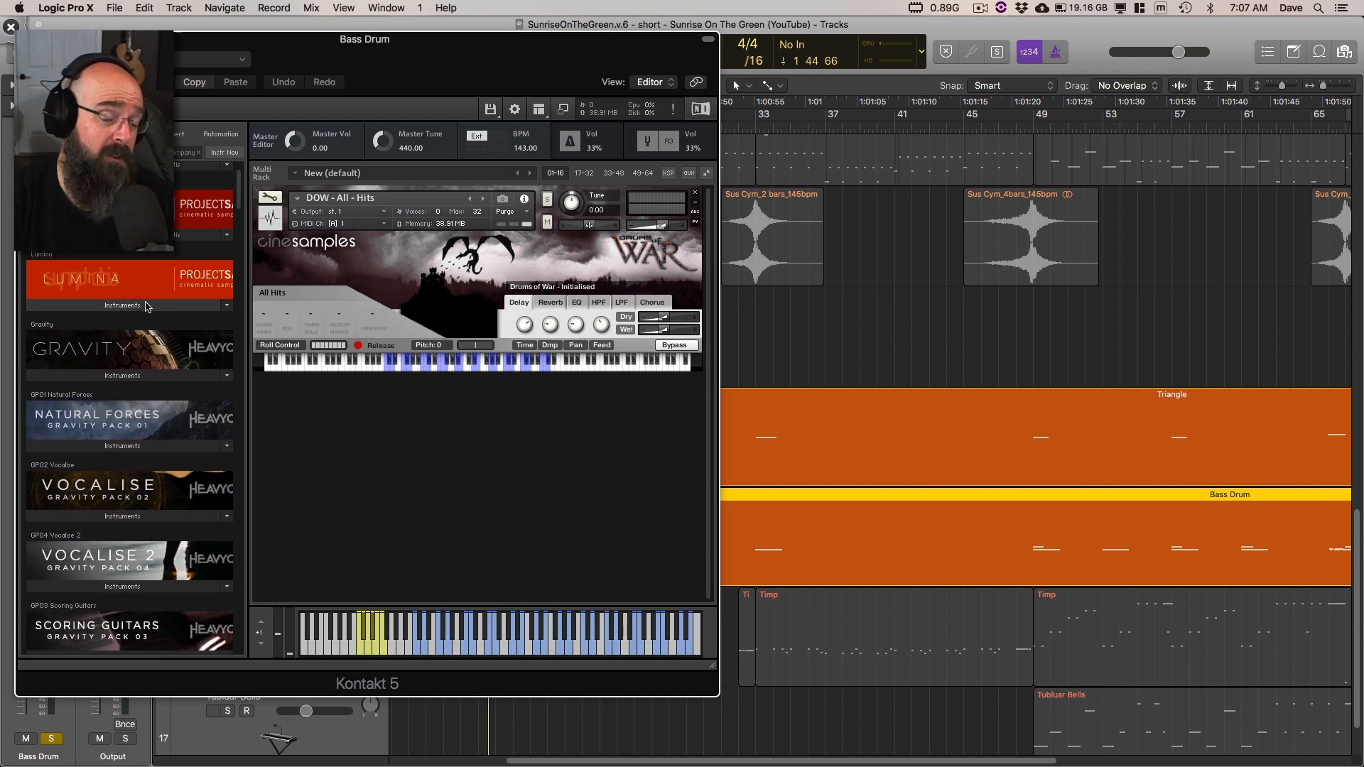
{"action": "left_click_drag", "start_coordinate": [250, 51], "coordinate": [496, 71]}
{"action": "left_click", "coordinate": [265, 66]}
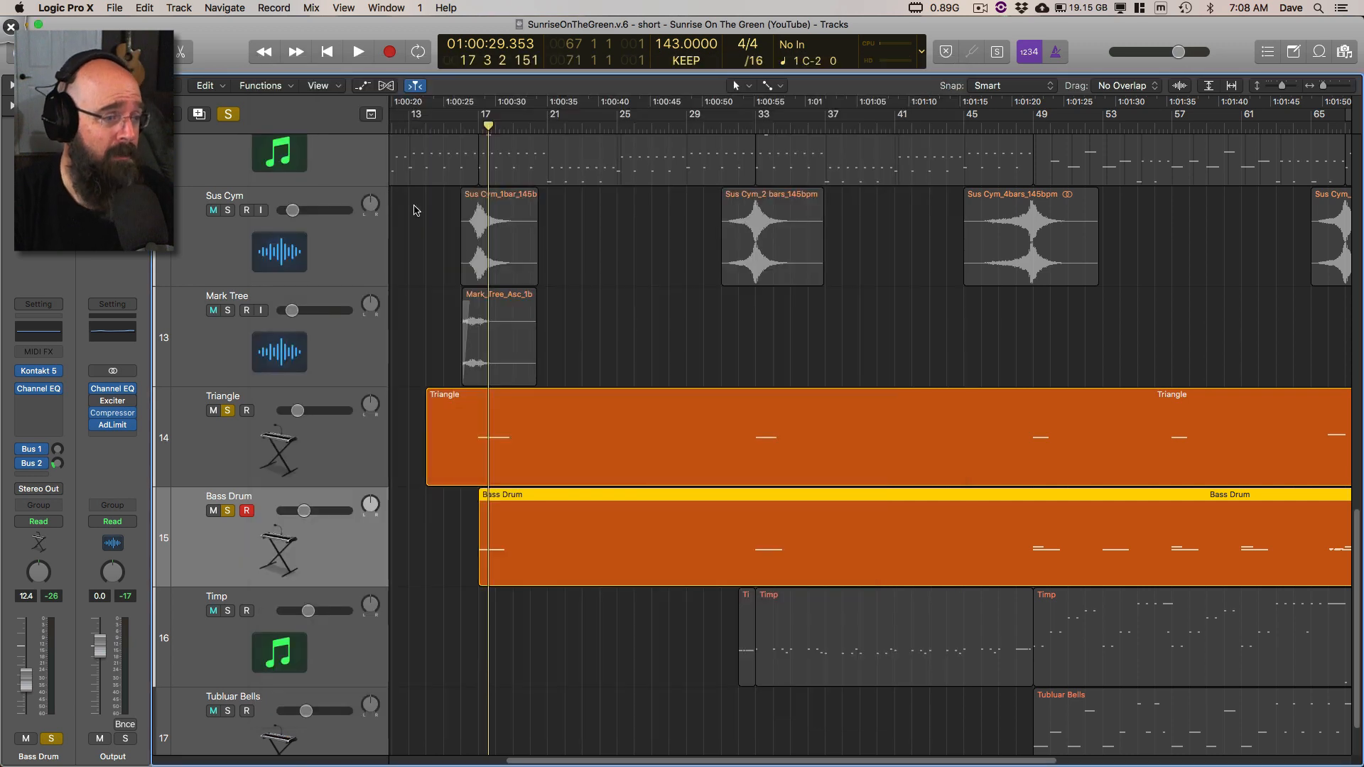
Step: Add Timp to the Triangle and Bass Drum solo, play from bar 31, select the Timp track, and stop in bar 35
{"action": "left_click", "coordinate": [229, 612]}
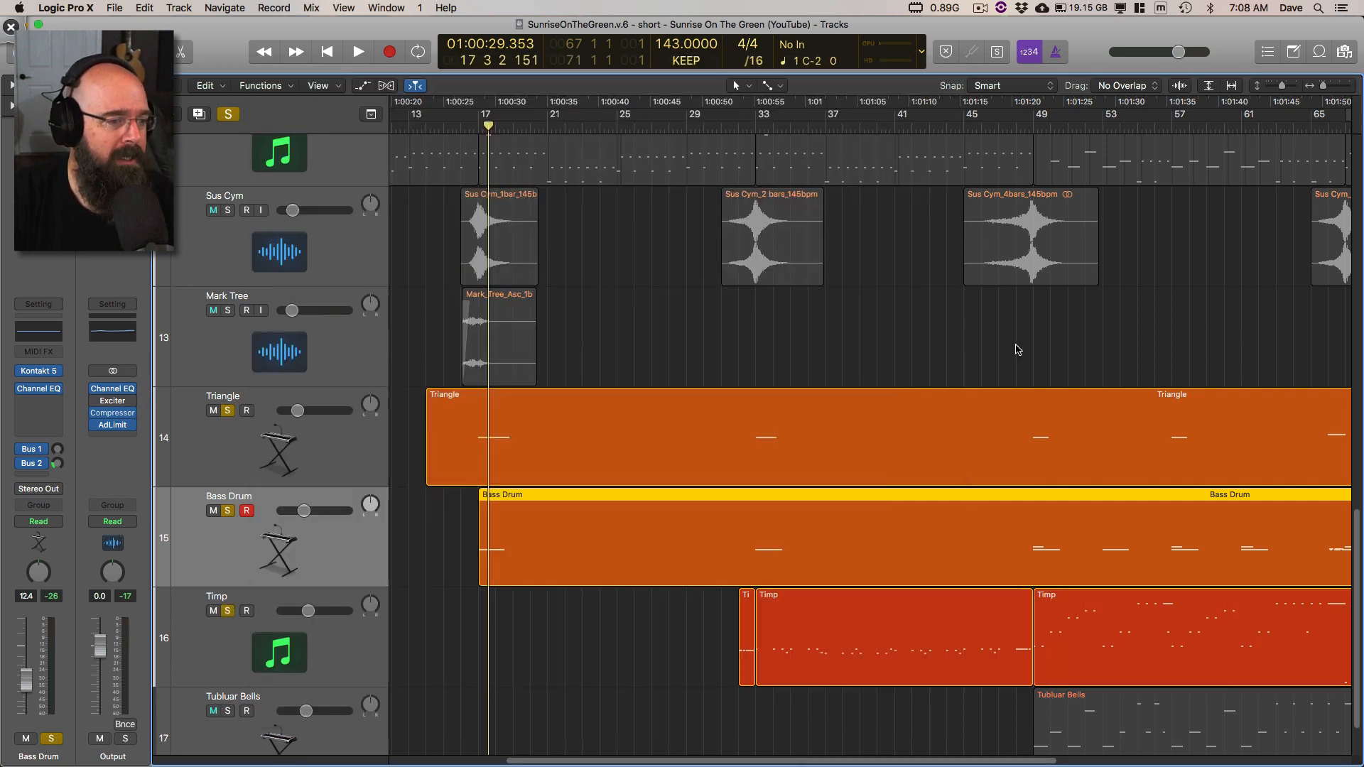
{"action": "left_click", "coordinate": [720, 128]}
{"action": "key", "text": "space"}
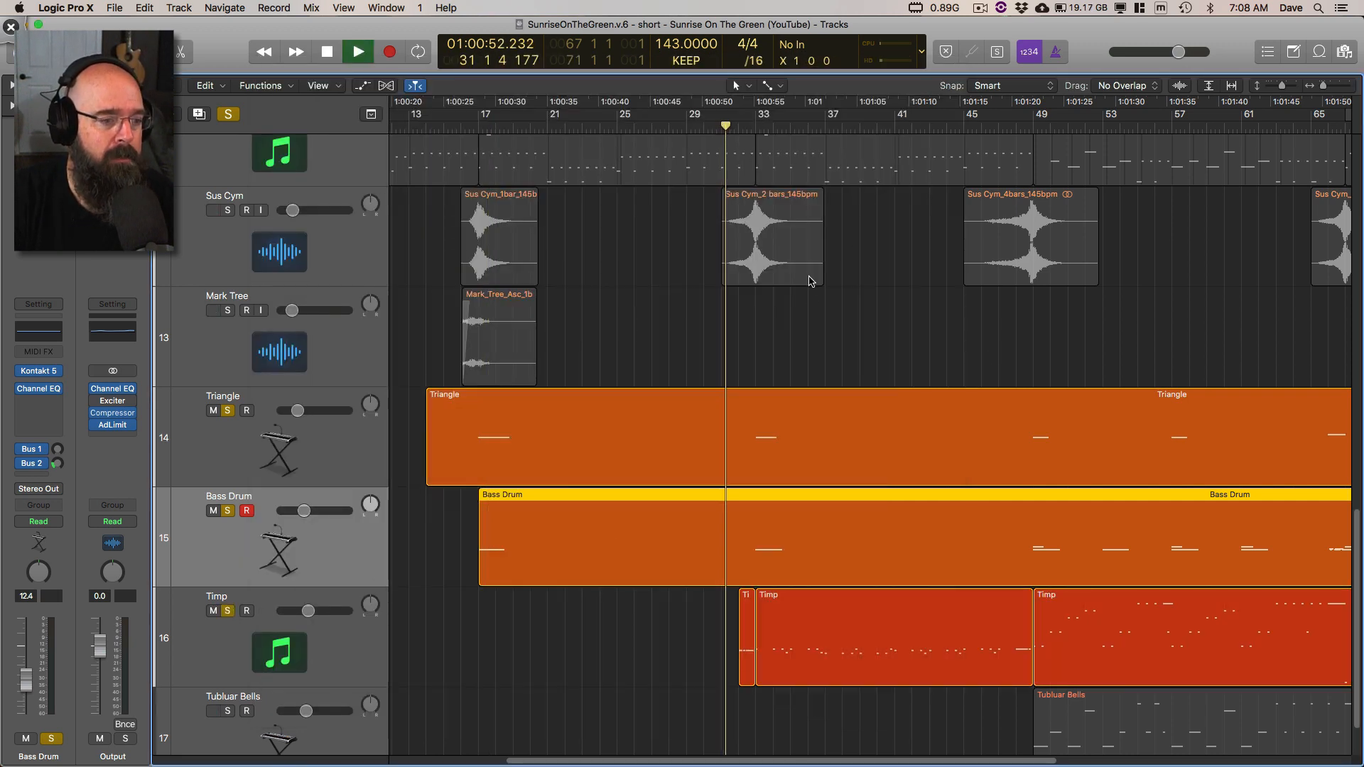
{"action": "key", "text": "super+Right"}
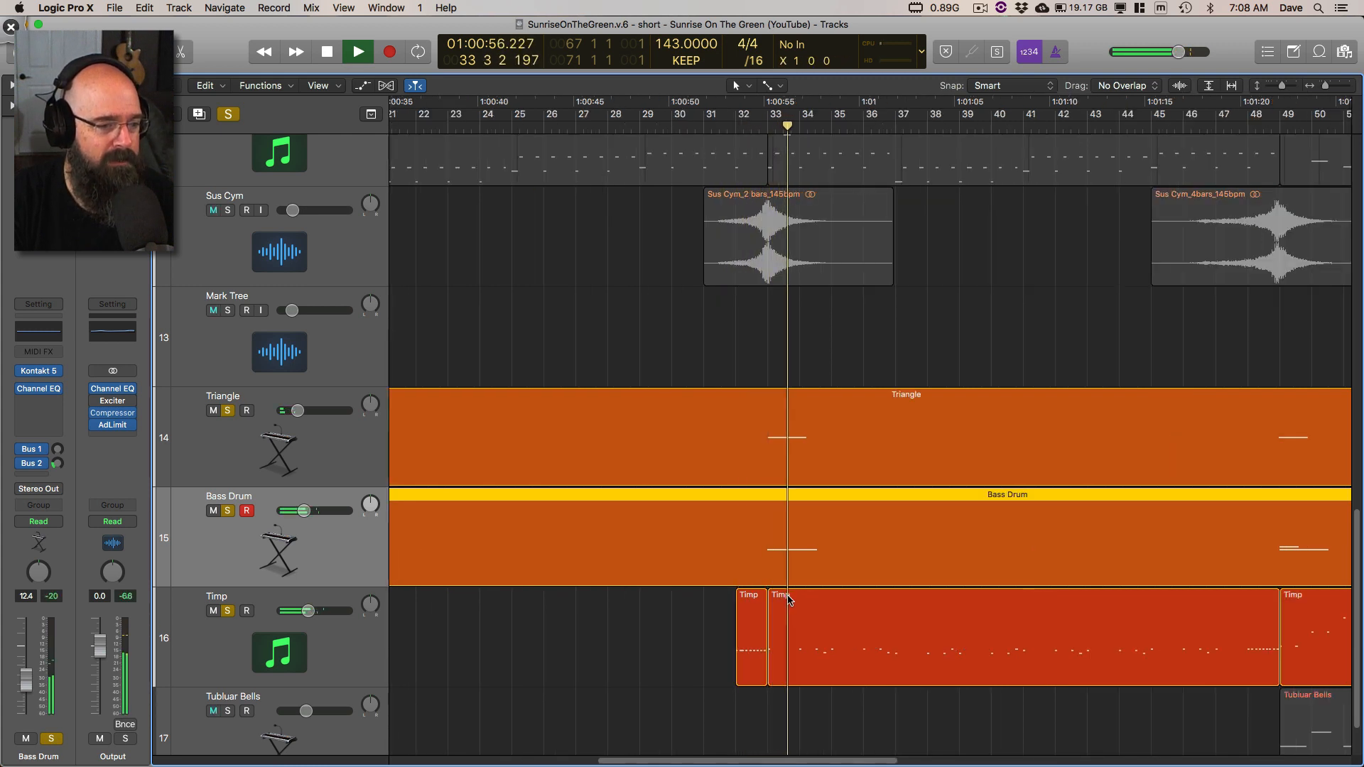
{"action": "scroll", "coordinate": [796, 602], "scroll_direction": "down", "scroll_amount": 3}
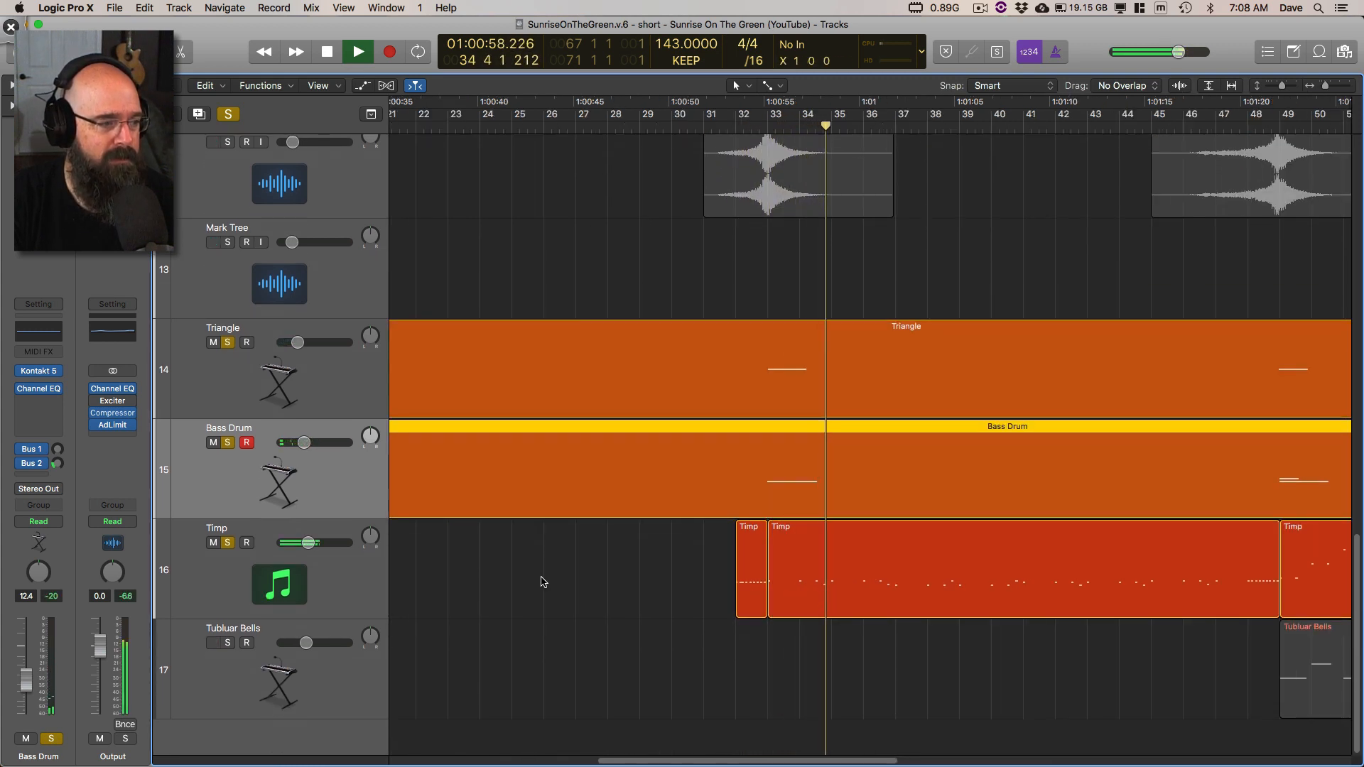
{"action": "left_click", "coordinate": [371, 588]}
{"action": "key", "text": "space"}
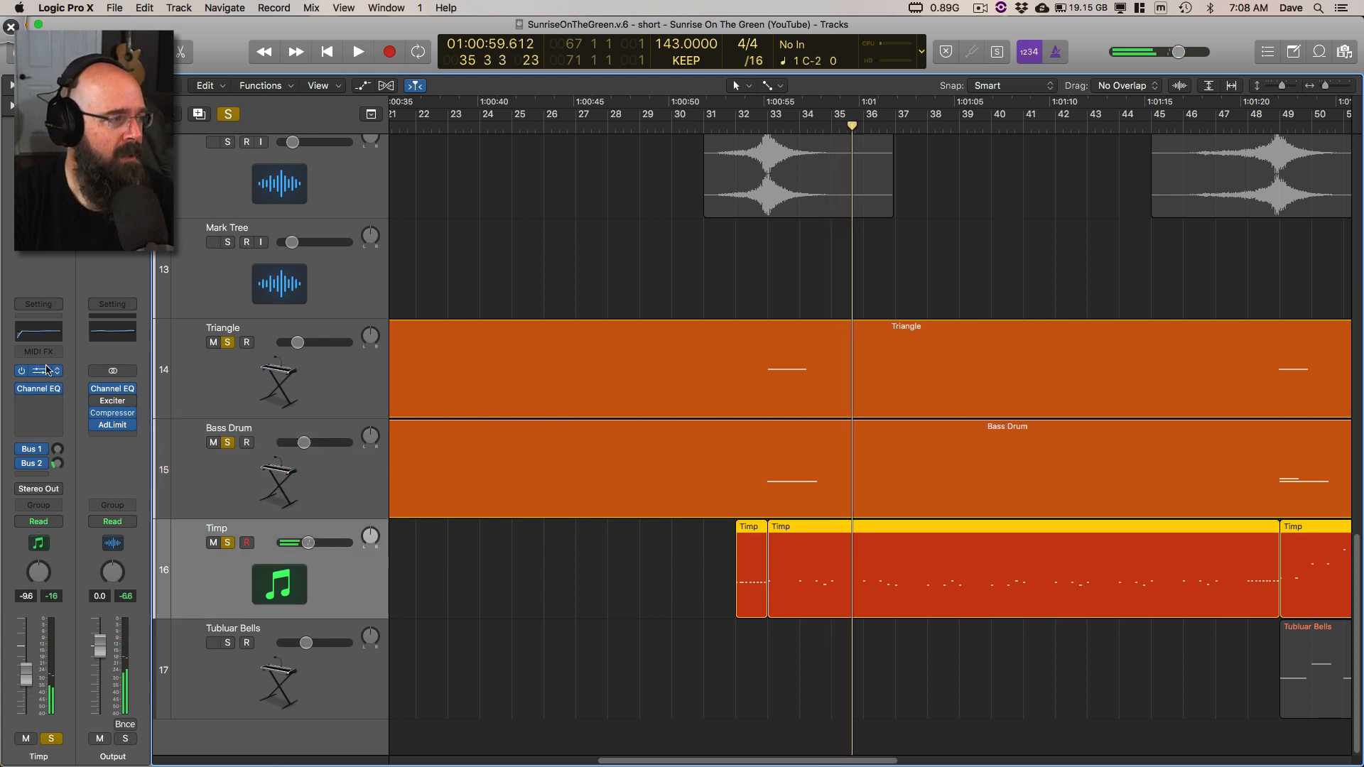
Step: Open the Timp track's Kontakt 5 instrument, examine the Timpani Hits patch, and close its window
{"action": "left_click", "coordinate": [43, 375]}
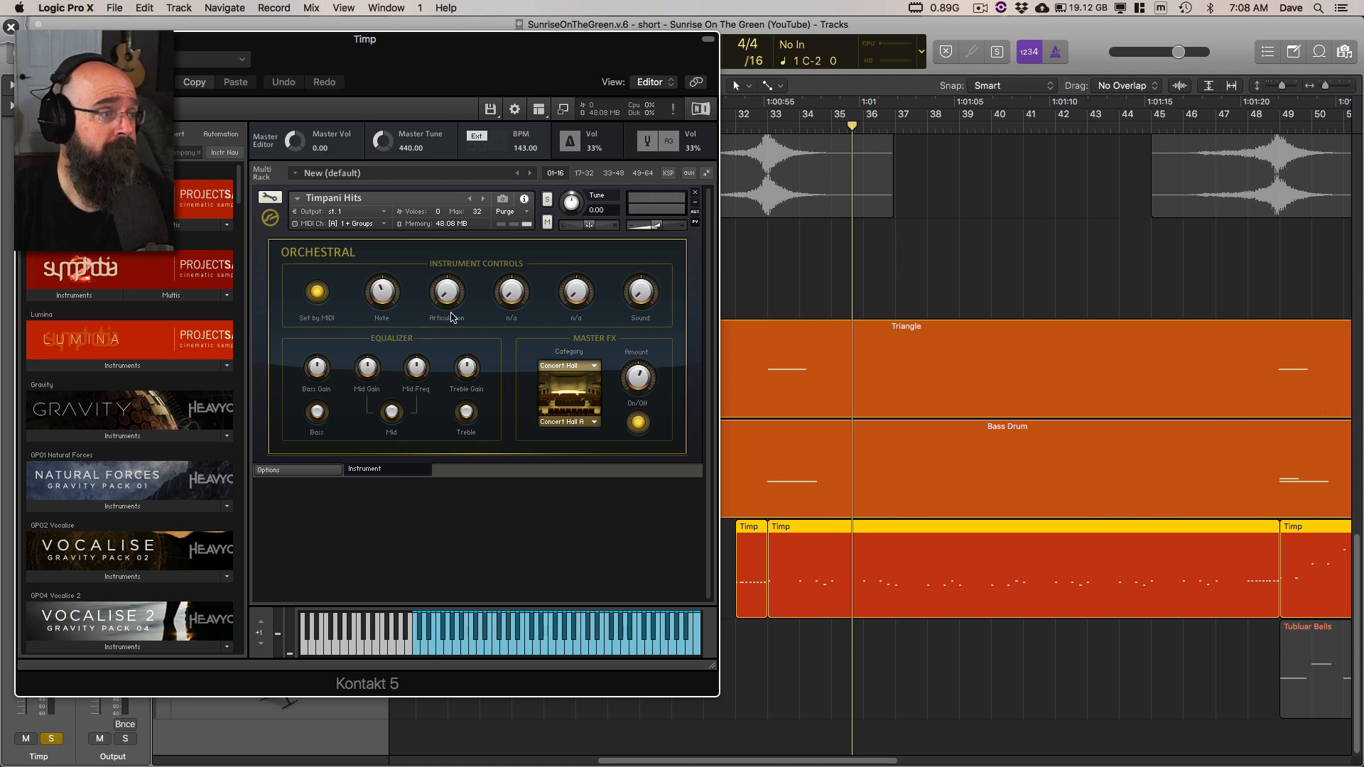
{"action": "left_click_drag", "start_coordinate": [176, 48], "coordinate": [268, 46]}
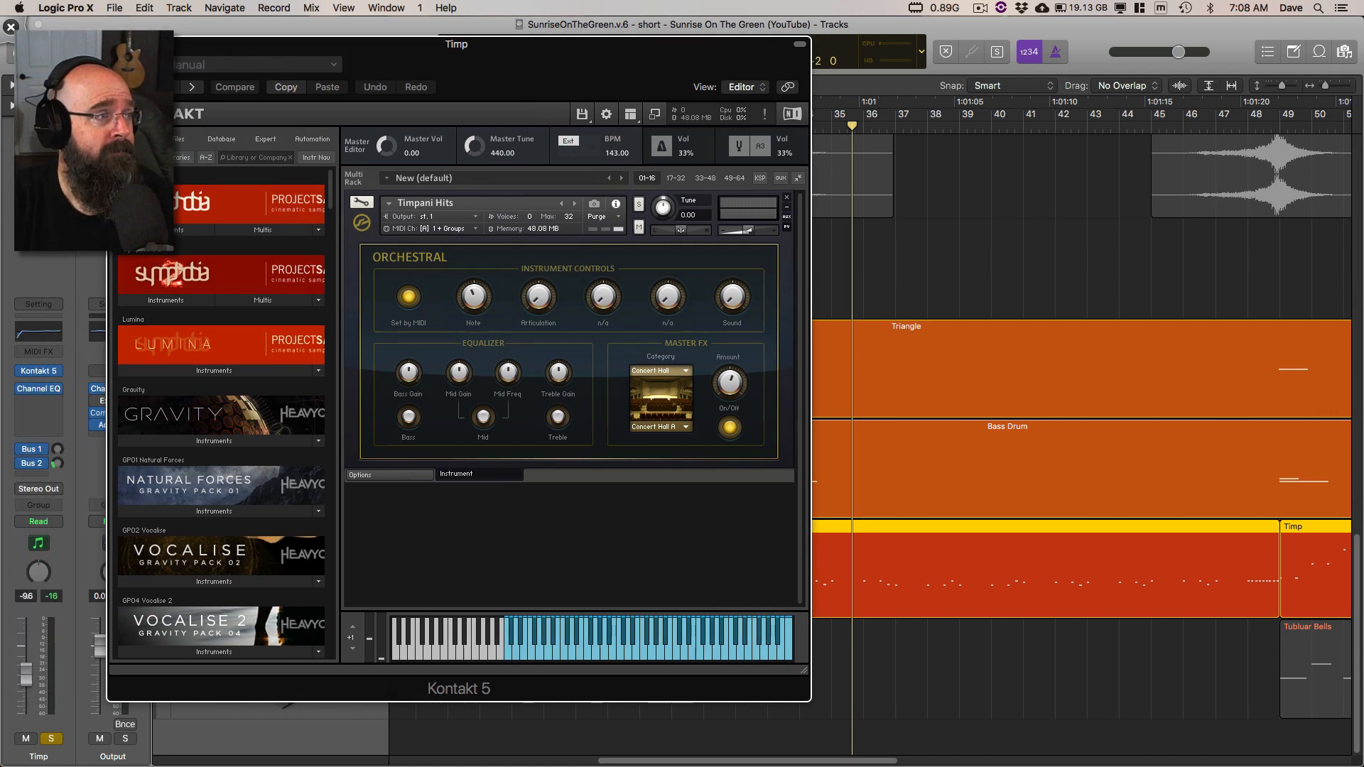
{"action": "left_click", "coordinate": [118, 44]}
Step: Resume playback from bar 35, add Tubluar Bells to the soloed percussion, and select its track
{"action": "scroll", "coordinate": [617, 378], "scroll_direction": "right", "scroll_amount": 4}
{"action": "key", "text": "space"}
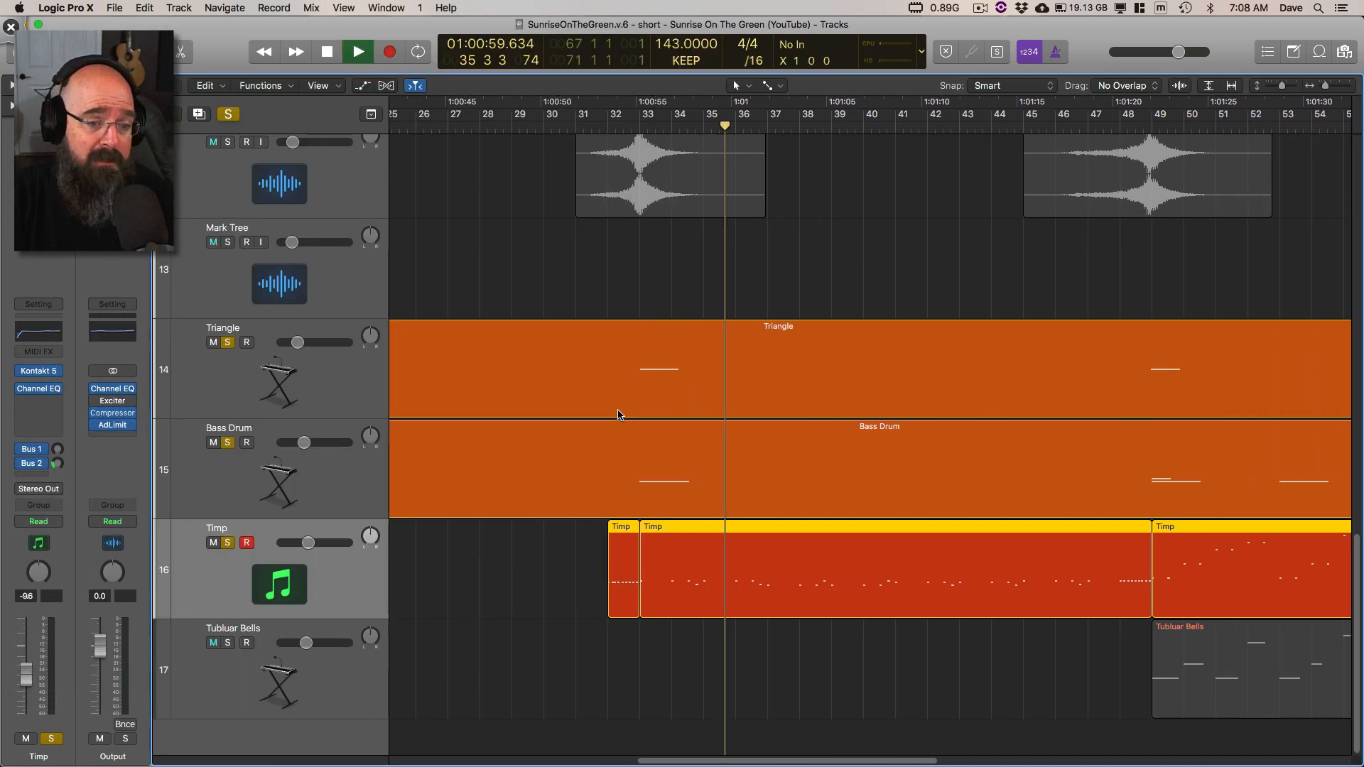
{"action": "left_click", "coordinate": [227, 643]}
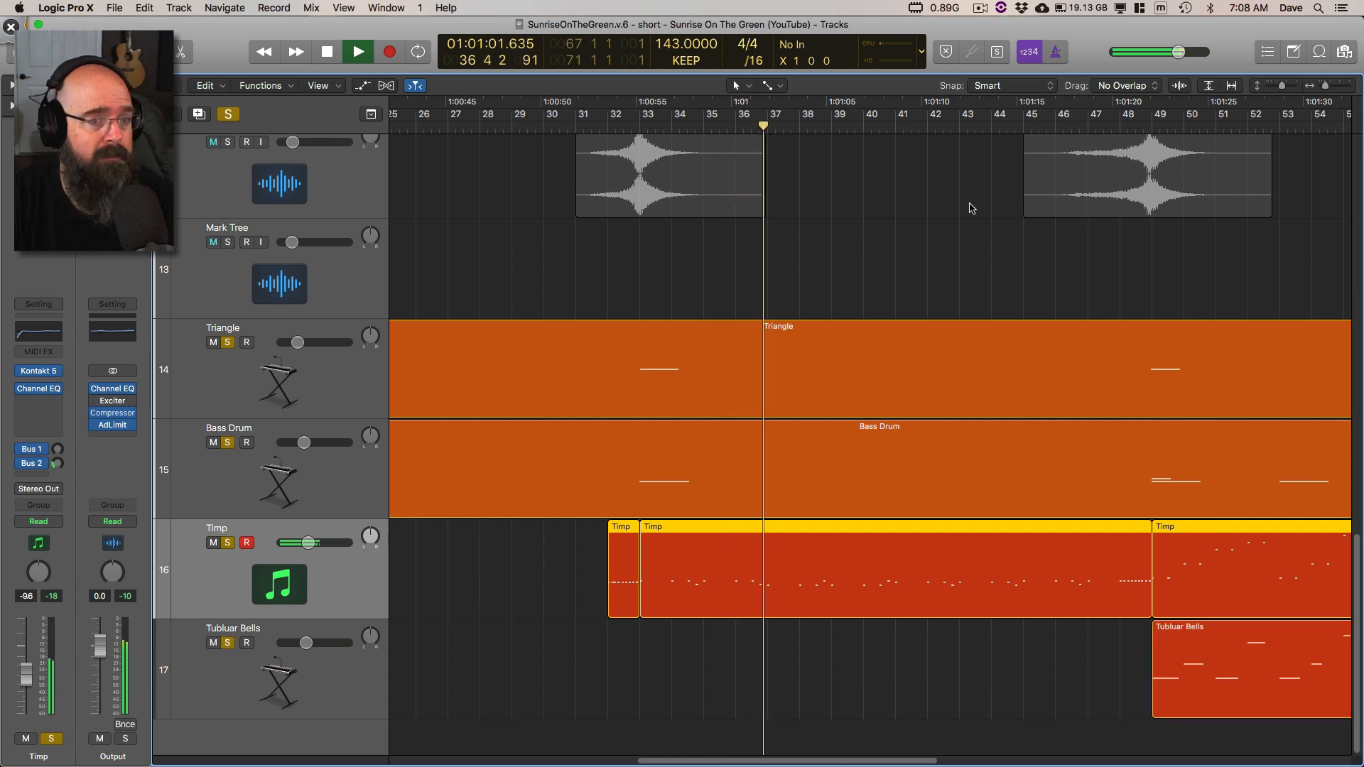
{"action": "left_click", "coordinate": [329, 676]}
Step: Open the Tubluar Bells Vienna Instruments plug-in, examine the 41 Tubular Bells patch, close it, and stop playback in bar 55
{"action": "left_click", "coordinate": [39, 371]}
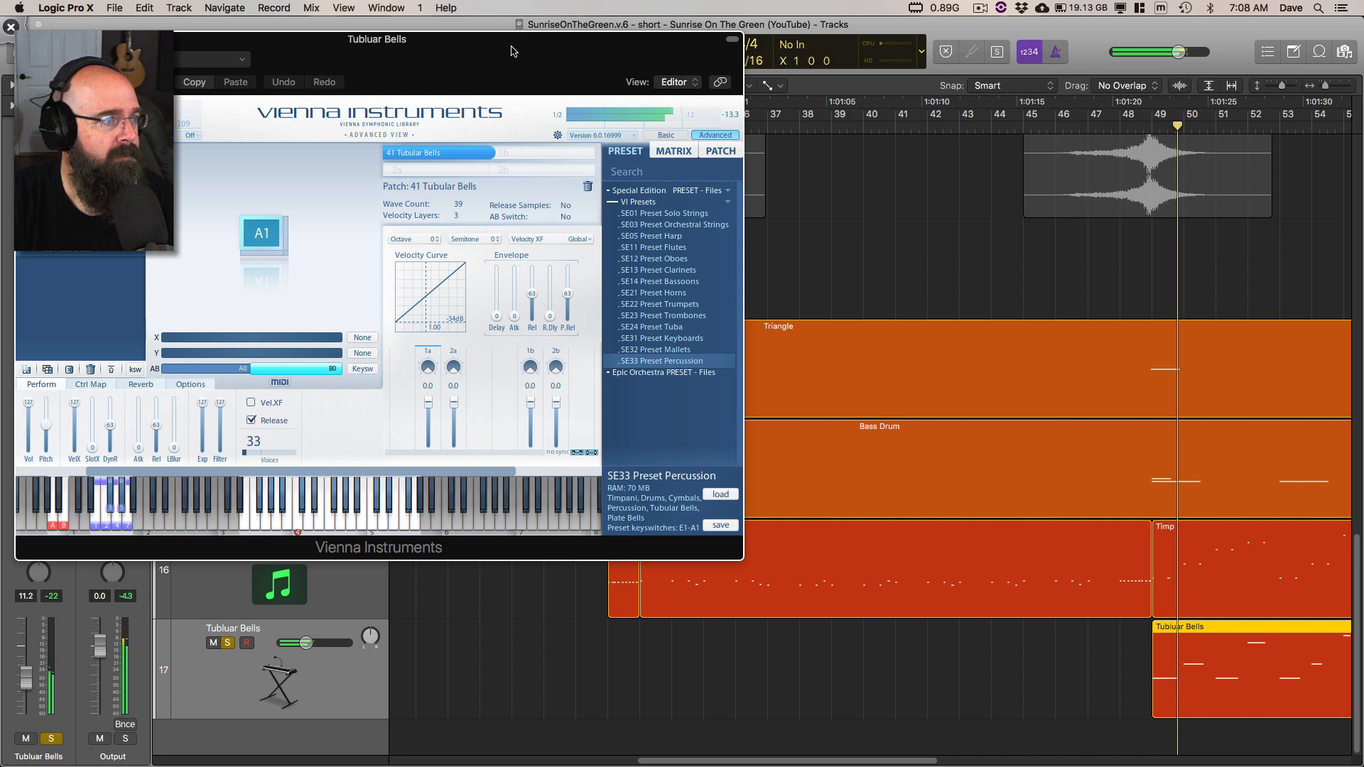
{"action": "left_click_drag", "start_coordinate": [493, 16], "coordinate": [615, 41]}
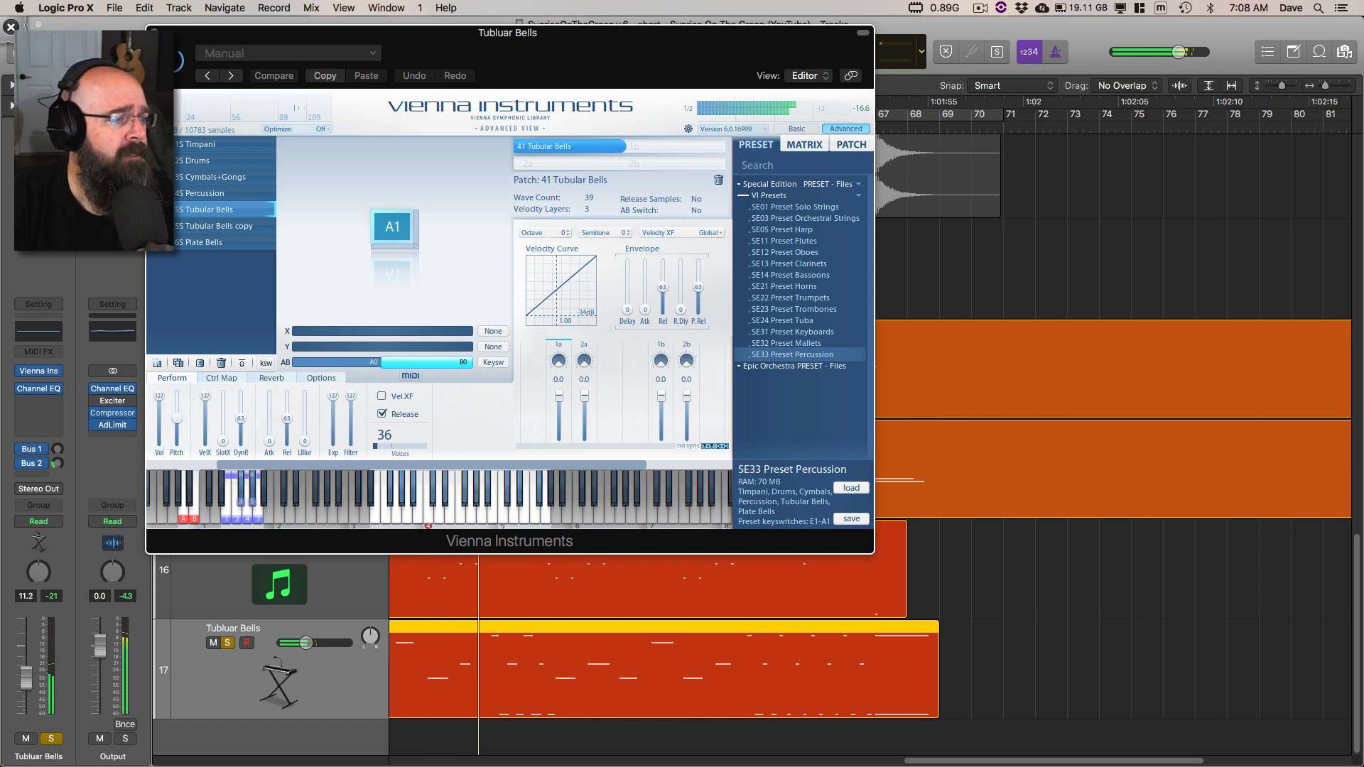
{"action": "left_click", "coordinate": [155, 33]}
{"action": "key", "text": "space"}
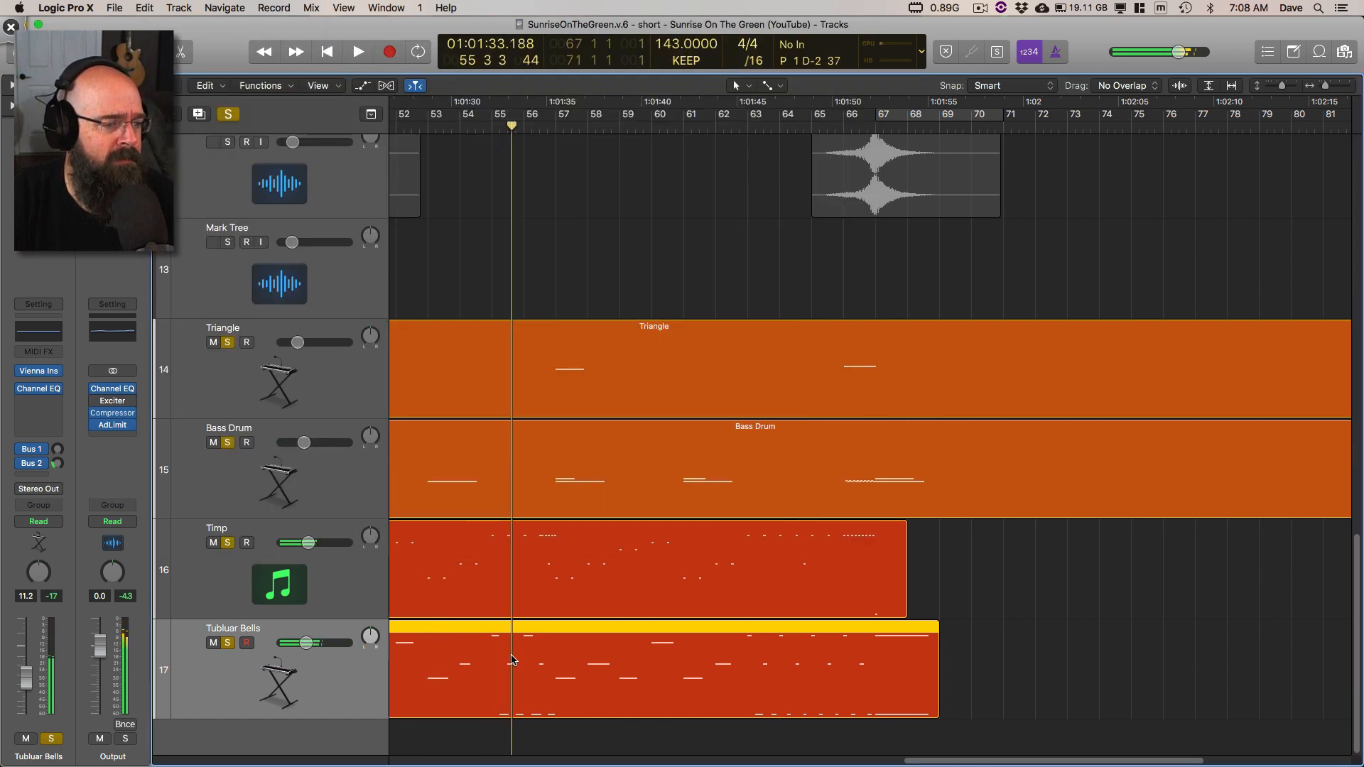
Step: Open the Tubluar Bells region in the Piano Roll and play its notes around bar 55, stopping within that bar
{"action": "left_click", "coordinate": [1047, 584]}
{"action": "left_click", "coordinate": [868, 645]}
{"action": "scroll", "coordinate": [840, 642], "scroll_direction": "left", "scroll_amount": 5}
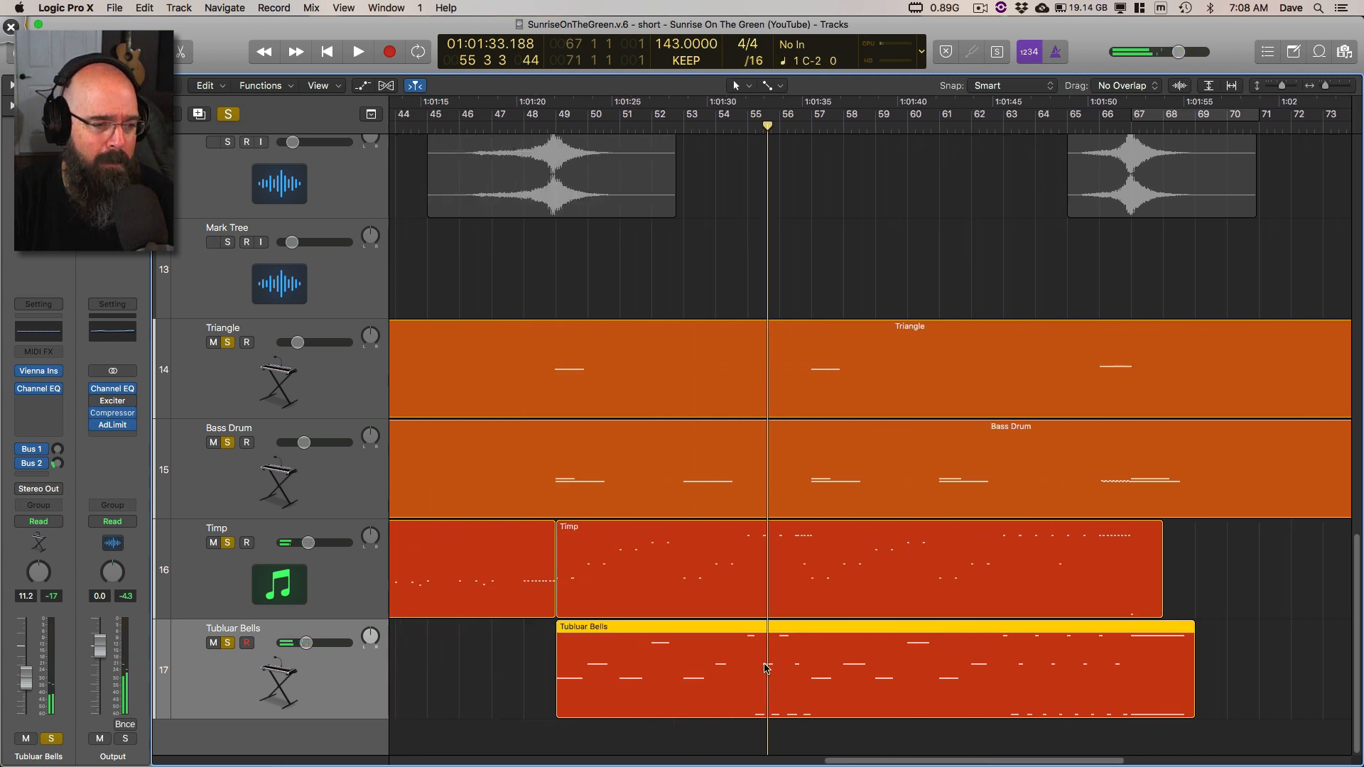
{"action": "double_click", "coordinate": [766, 665]}
{"action": "key", "text": "super+Left"}
{"action": "scroll", "coordinate": [552, 454], "scroll_direction": "left", "scroll_amount": 4}
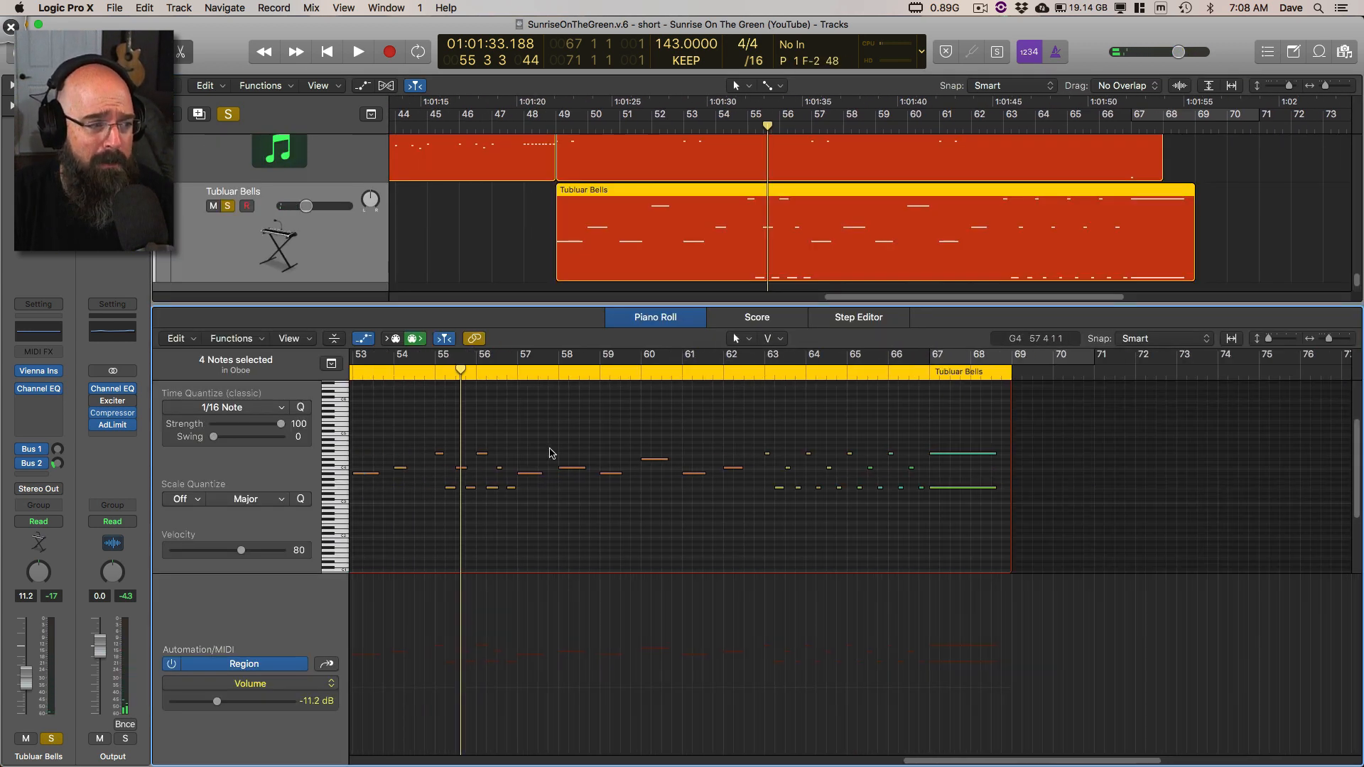
{"action": "key", "text": "space"}
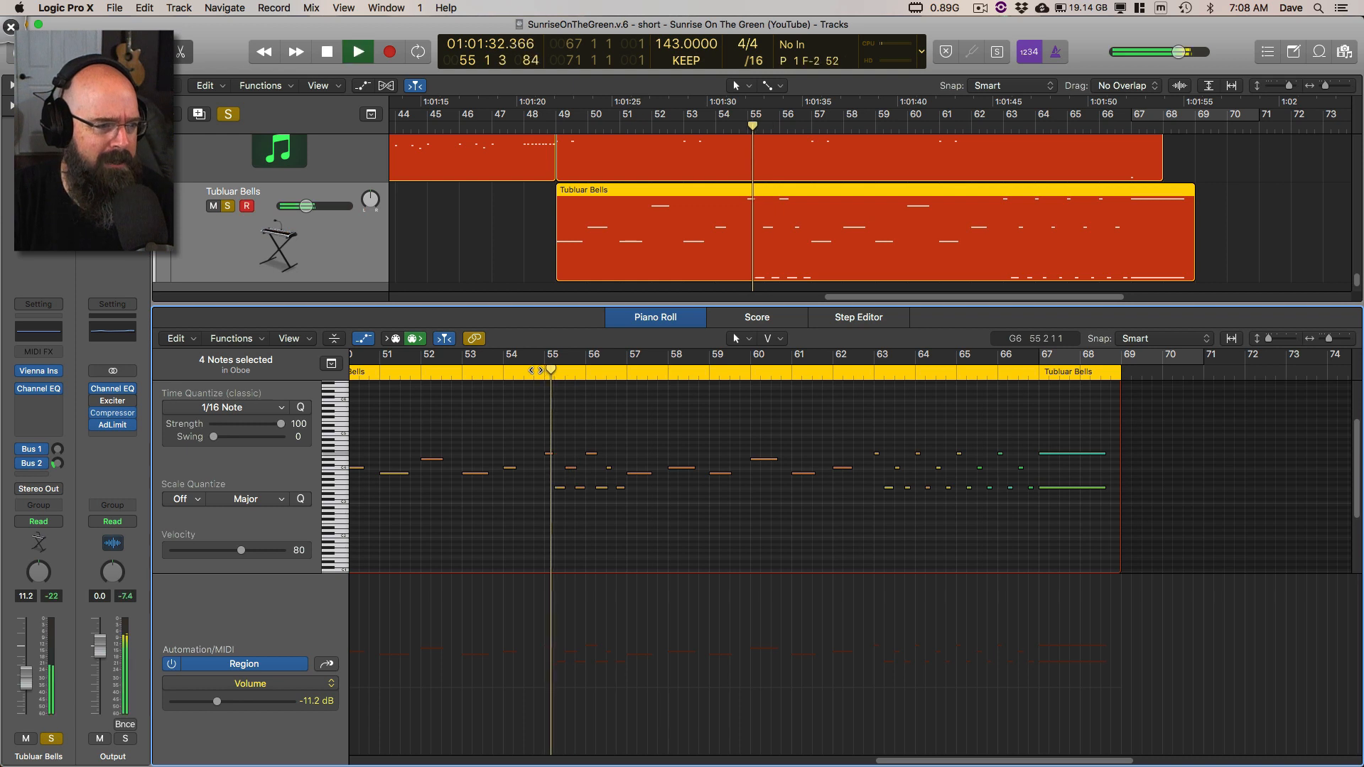
{"action": "key", "text": "space"}
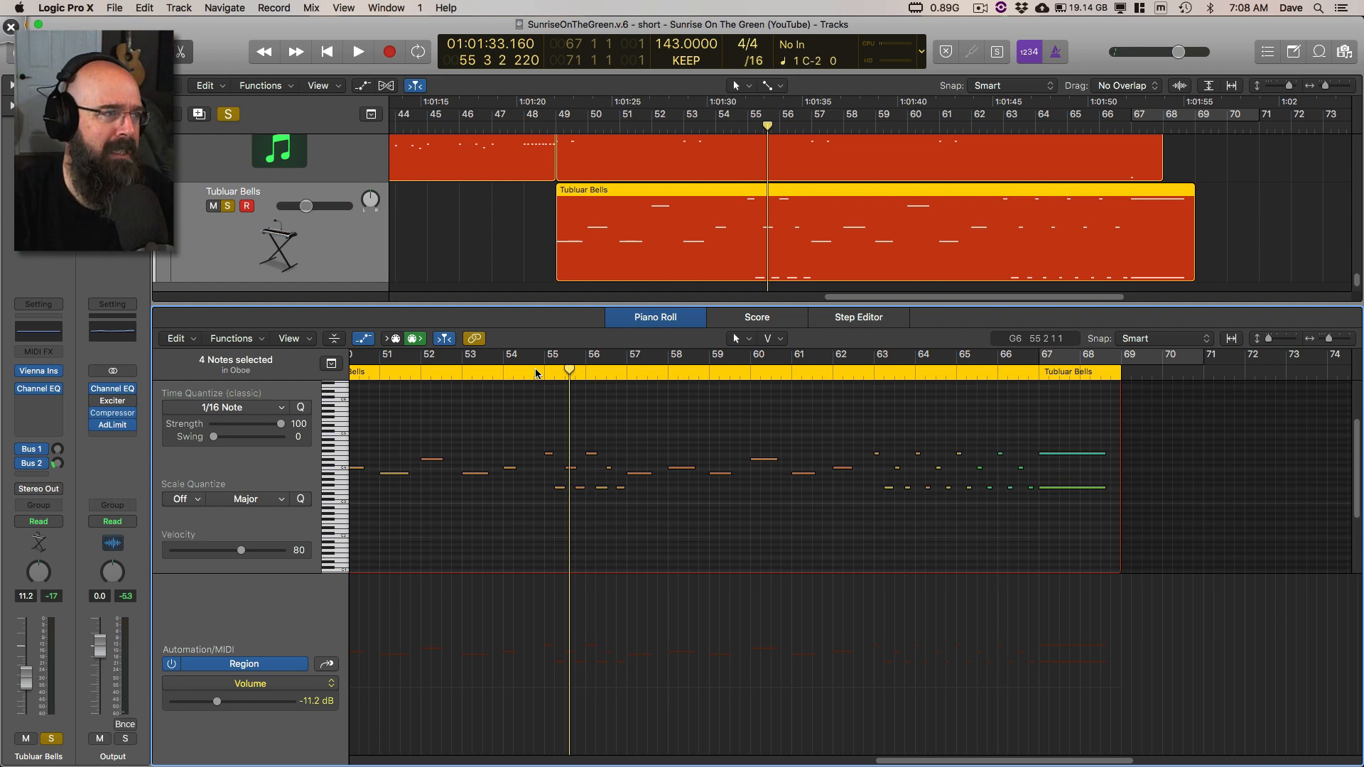
Step: Clear all track solos, close the Piano Roll, and play the full mix from bar 49
{"action": "left_click", "coordinate": [229, 115]}
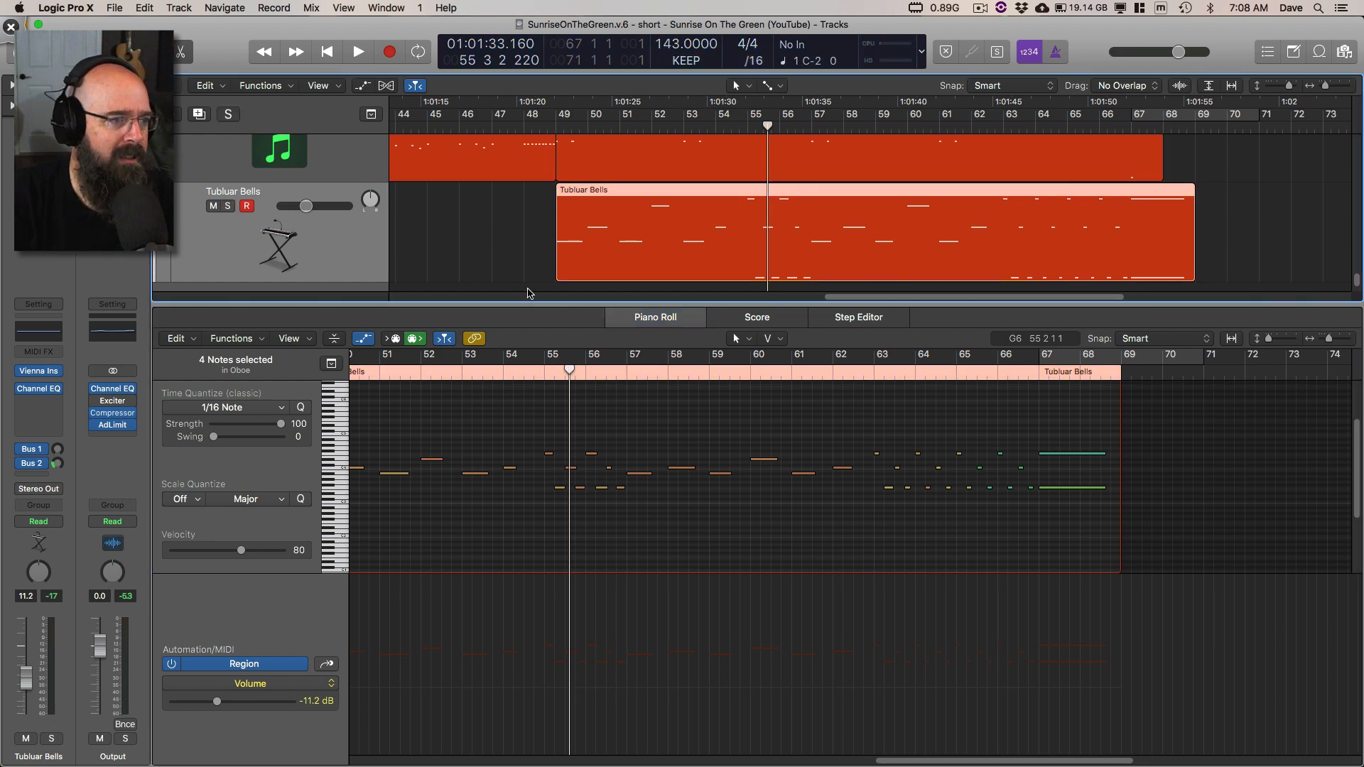
{"action": "key", "text": "e"}
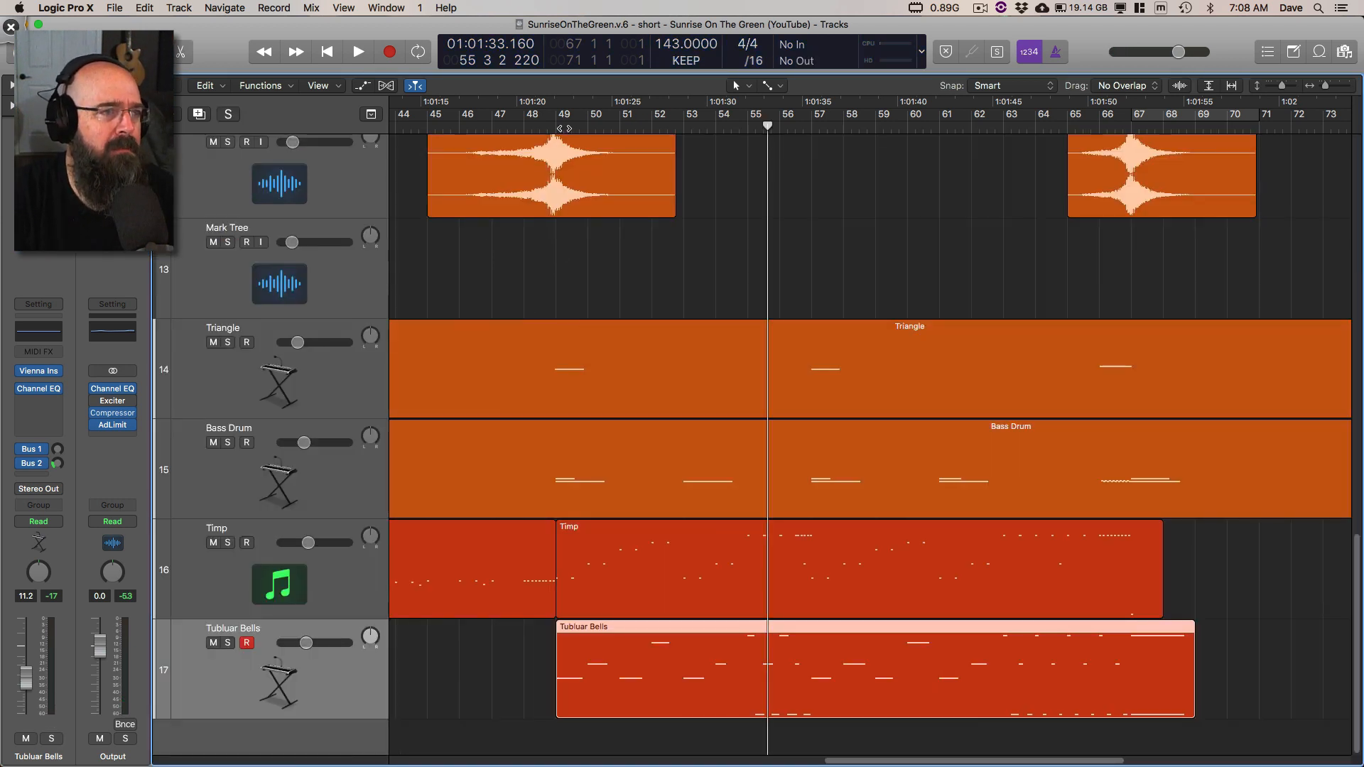
{"action": "double_click", "coordinate": [559, 129]}
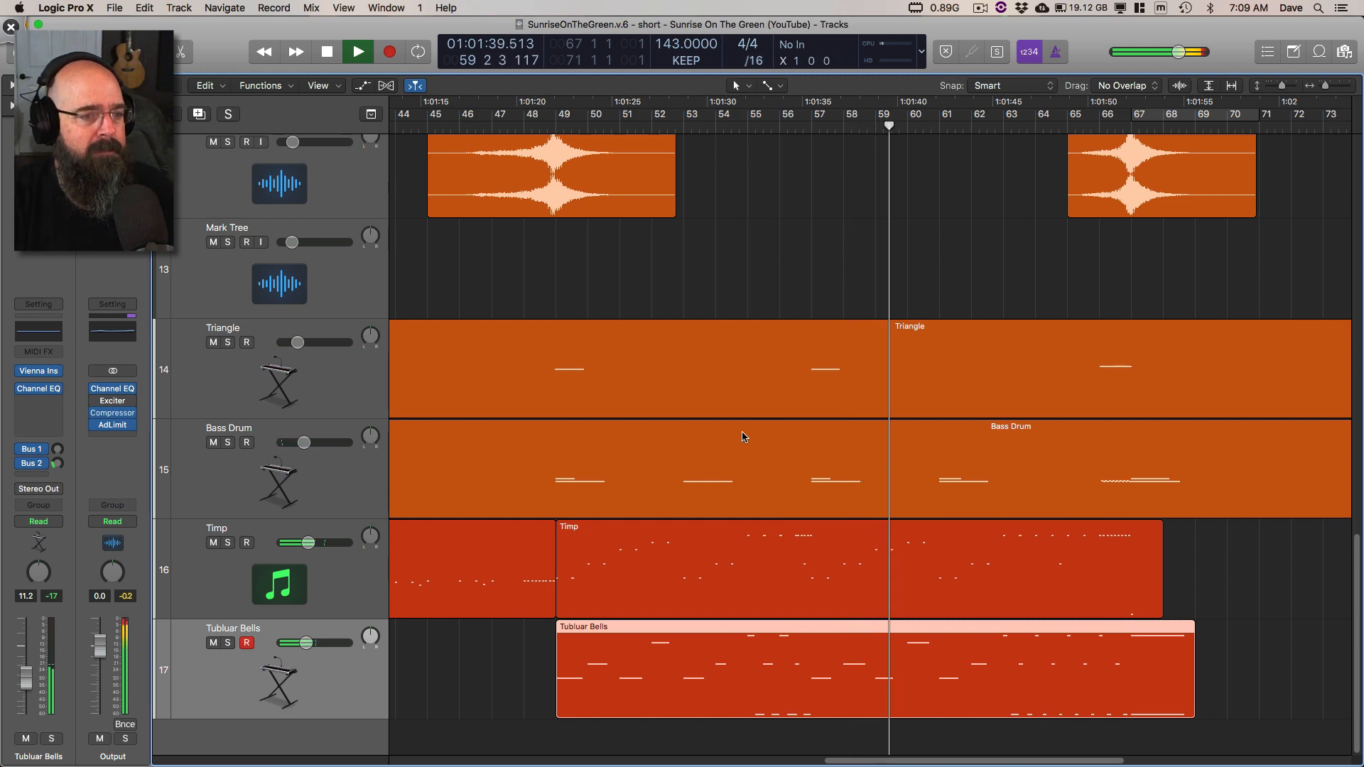
Step: Fit the whole arrangement in view, deselect all regions, and stop playback in bar 63, returning the playhead to the start
{"action": "scroll", "coordinate": [765, 431], "scroll_direction": "down", "scroll_amount": 3}
{"action": "scroll", "coordinate": [766, 423], "scroll_direction": "down", "scroll_amount": 2}
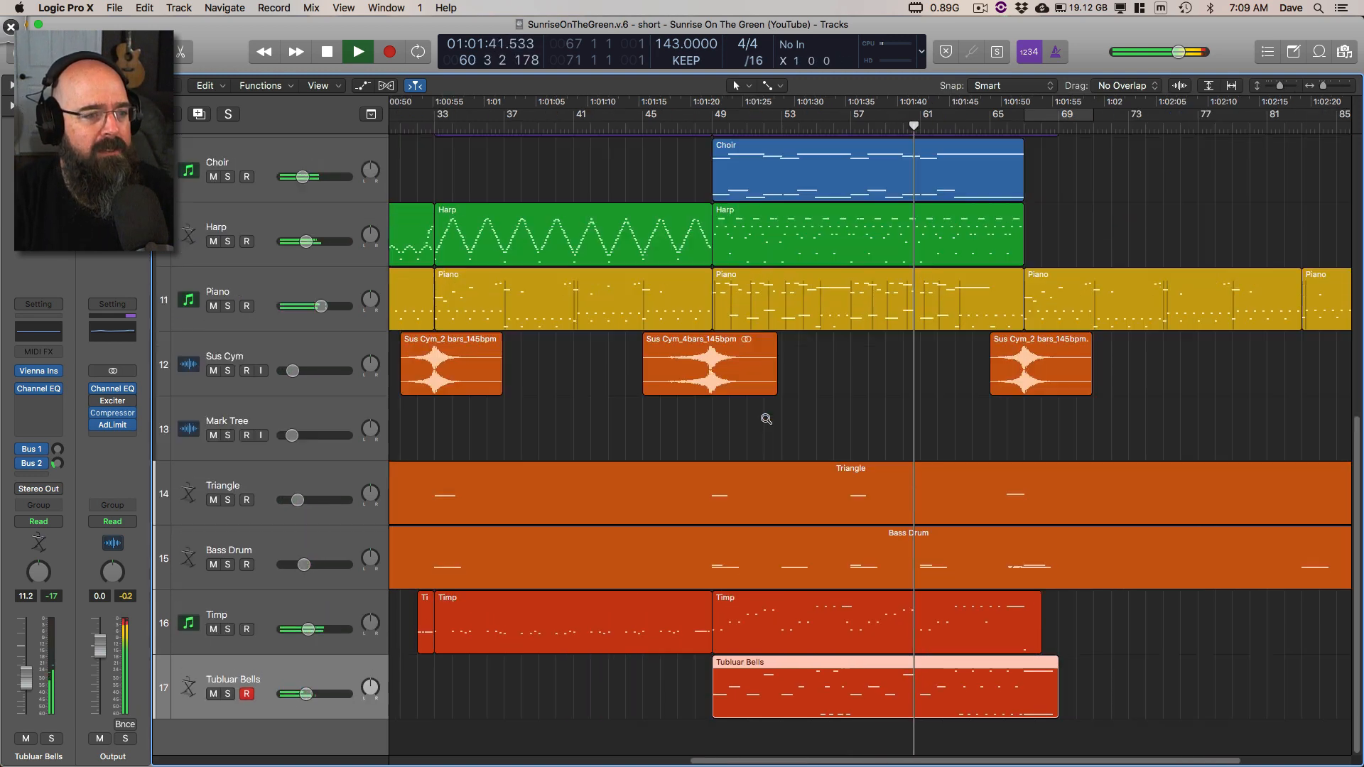
{"action": "scroll", "coordinate": [766, 419], "scroll_direction": "down", "scroll_amount": 4}
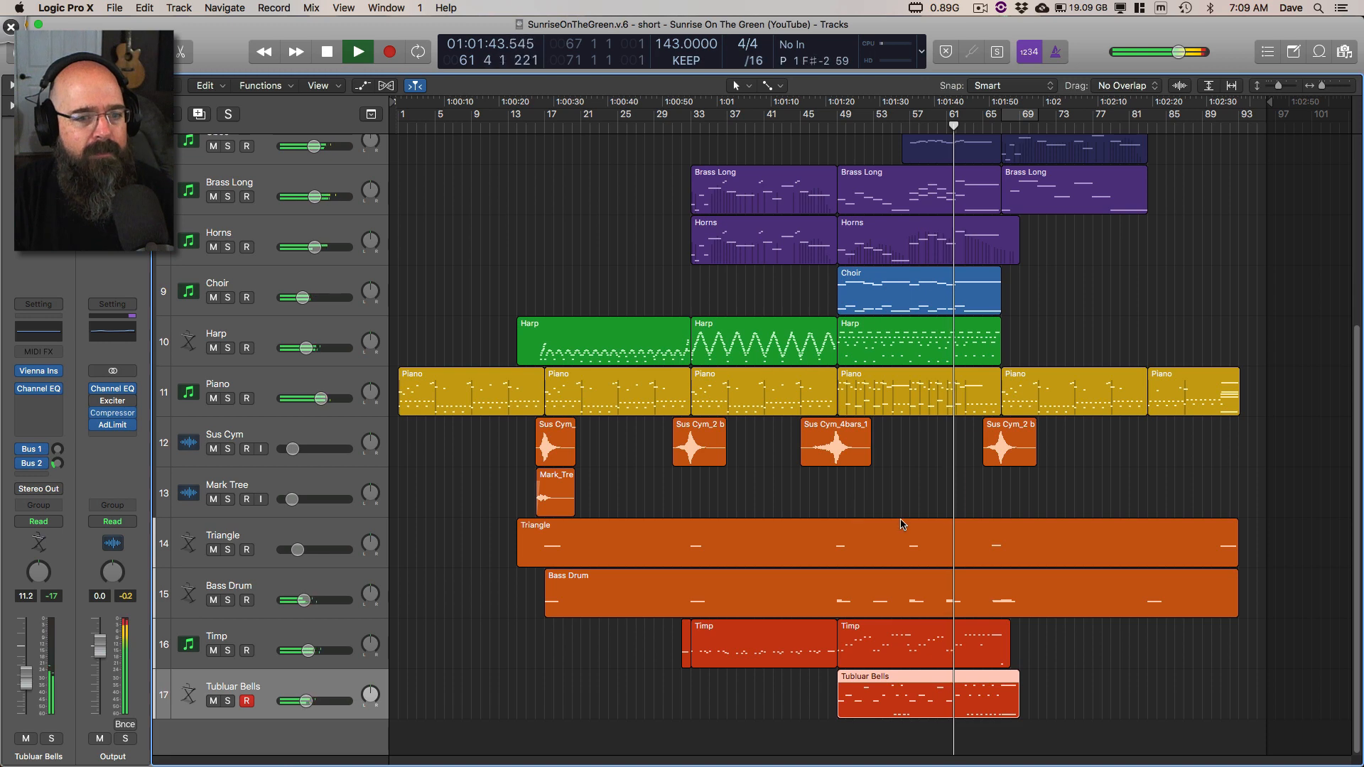
{"action": "key", "text": "super+a"}
{"action": "key", "text": "z"}
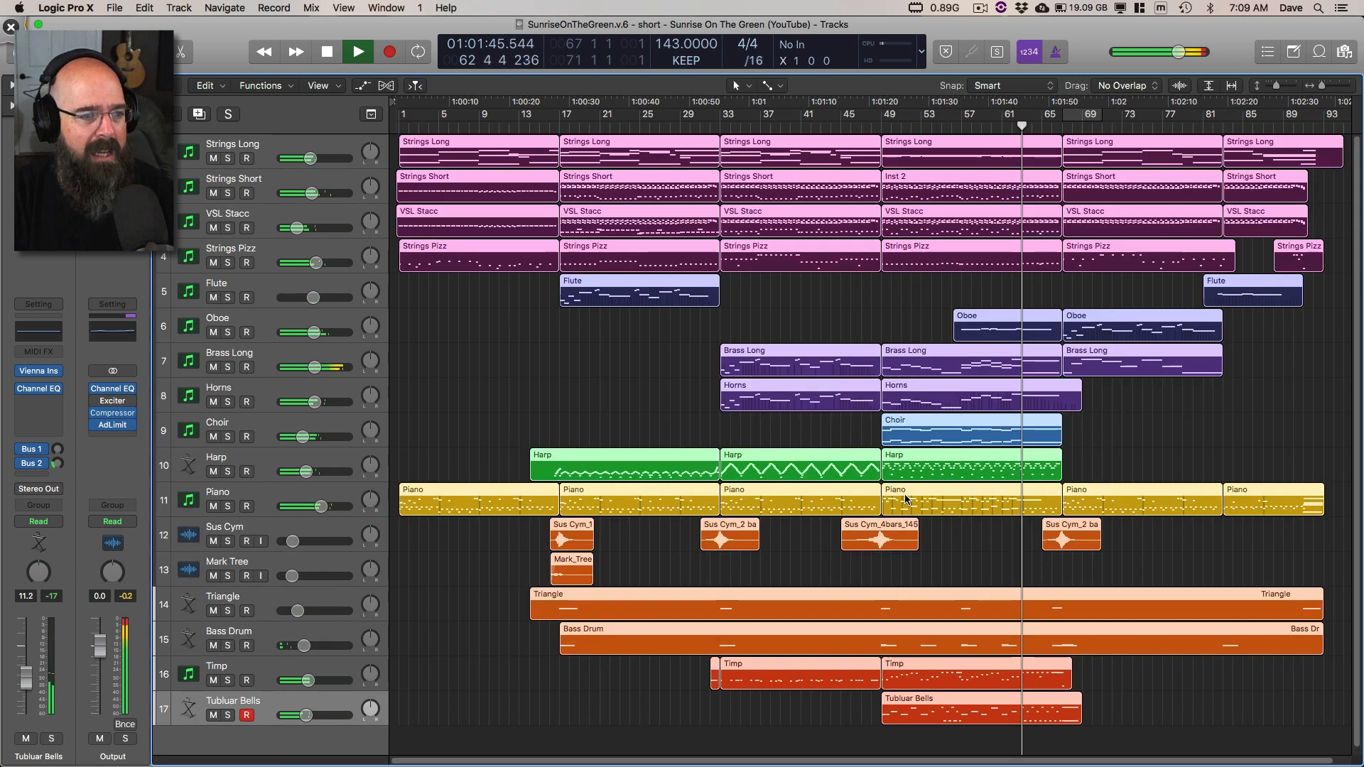
{"action": "left_click", "coordinate": [709, 425]}
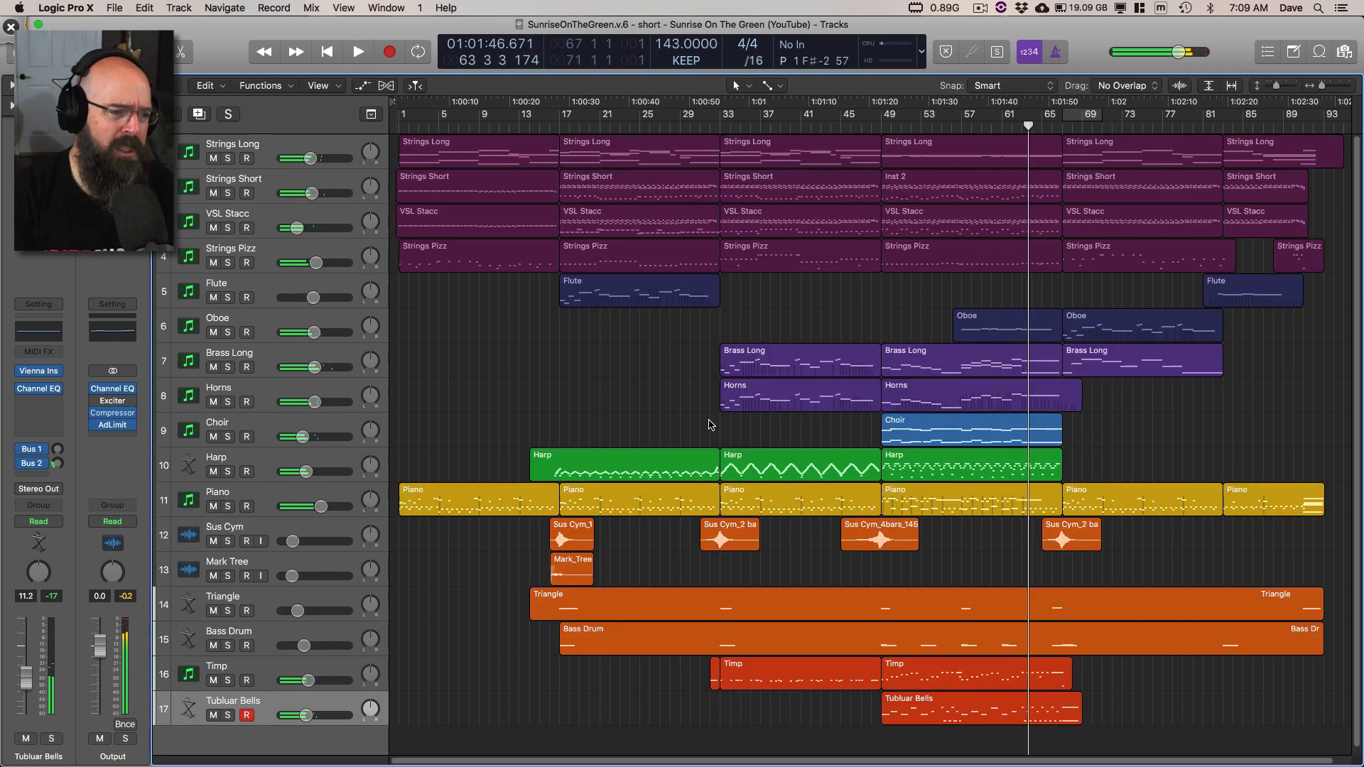
{"action": "key", "text": "space"}
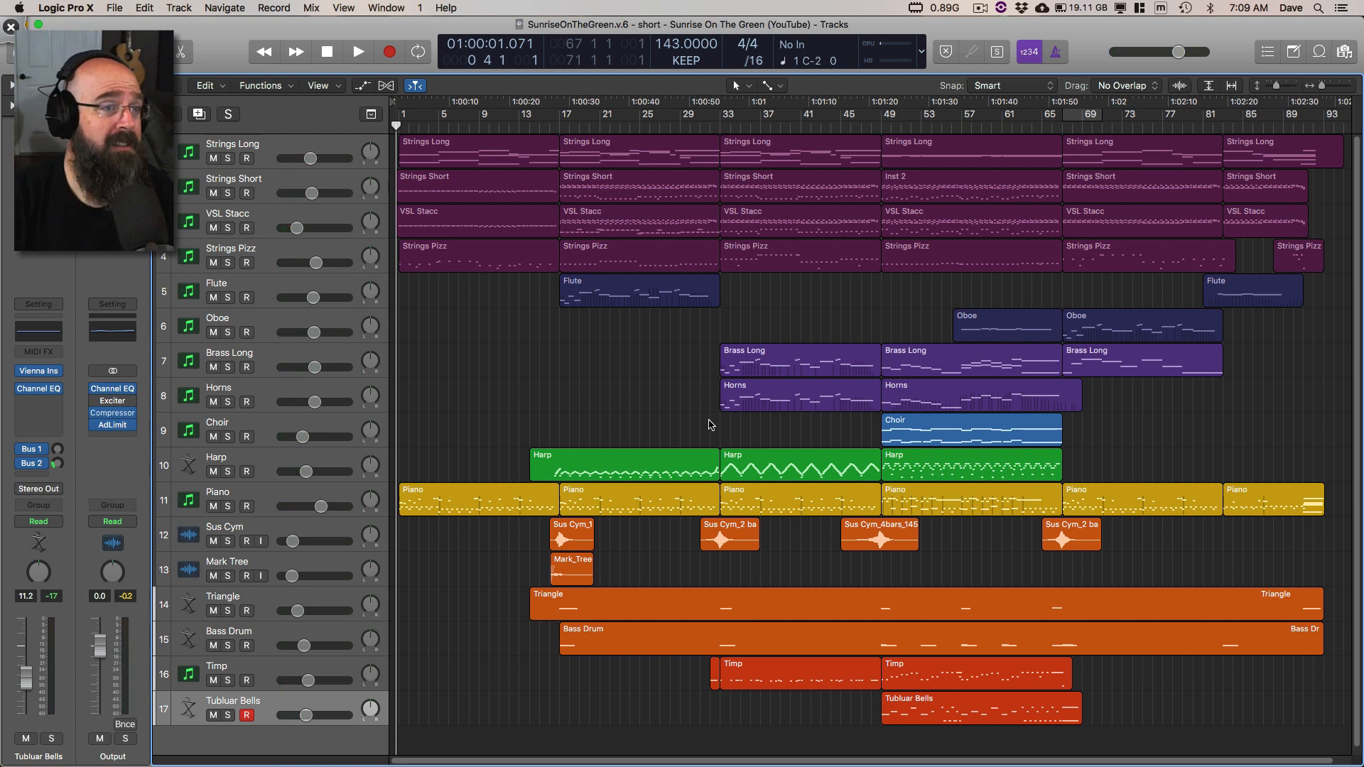
Step: Switch to Deskscribble, circle the 143 tempo, return to Logic Pro X, and play the track from the start
{"action": "key", "text": "ctrl+Tab"}
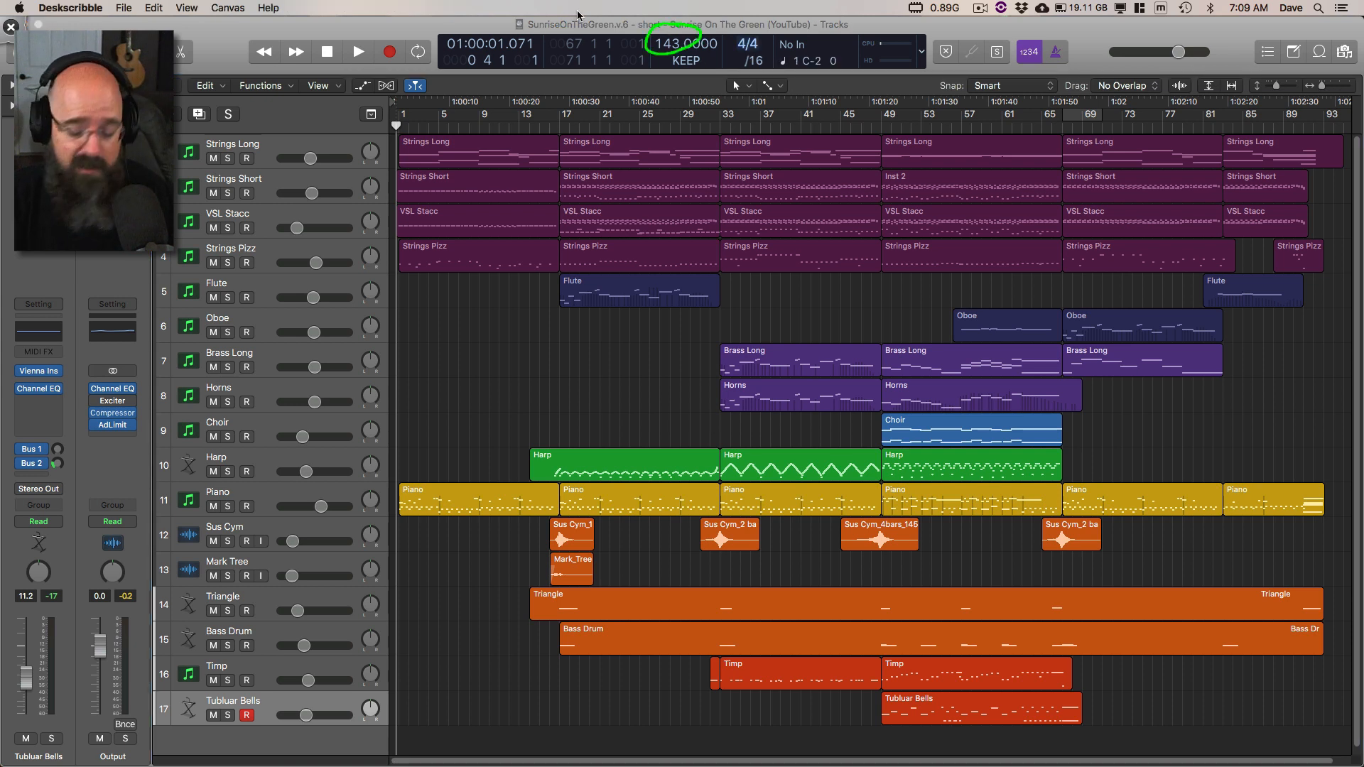
{"action": "key", "text": "ctrl+Tab"}
{"action": "key", "text": "space"}
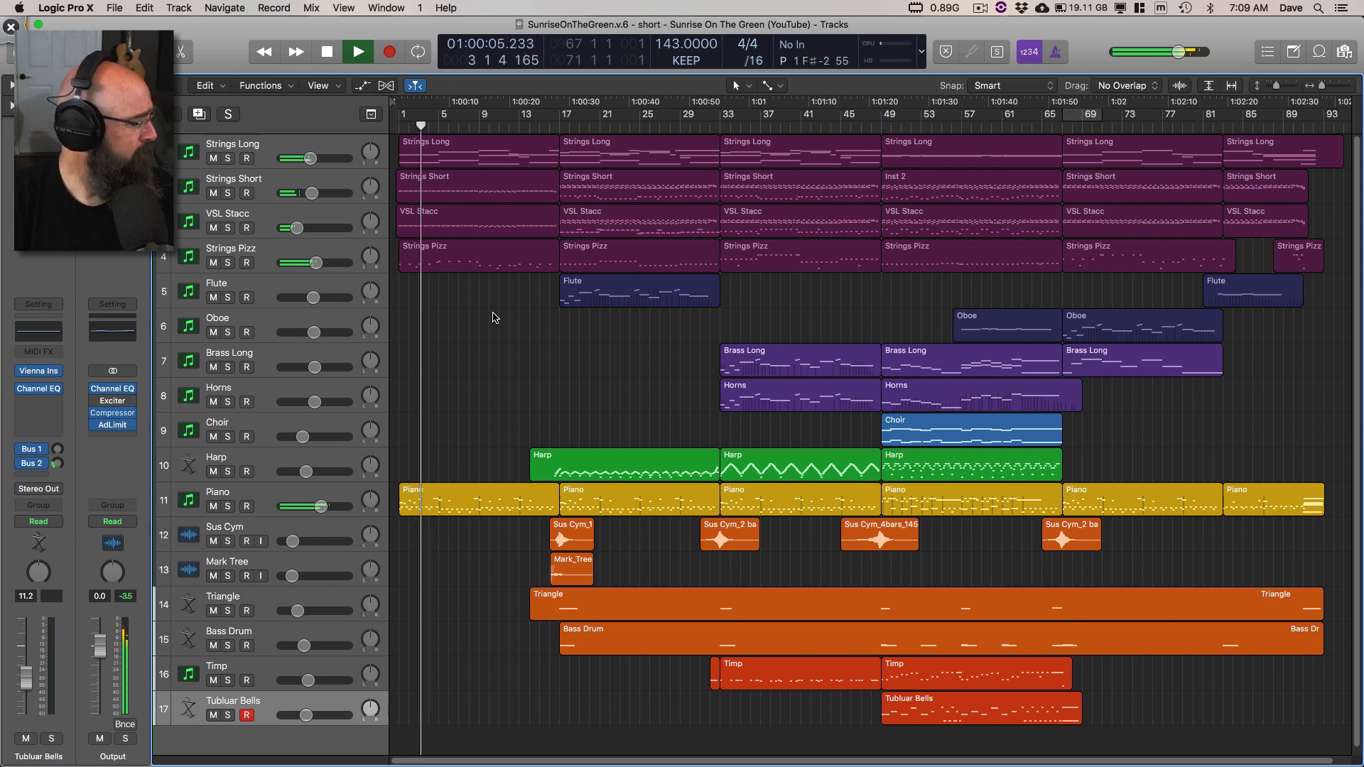
Step: Switch to Deskscribble, mark v.6 and the word short in the project title, erase the marks, and return to Logic Pro X
{"action": "key", "text": "ctrl+Tab"}
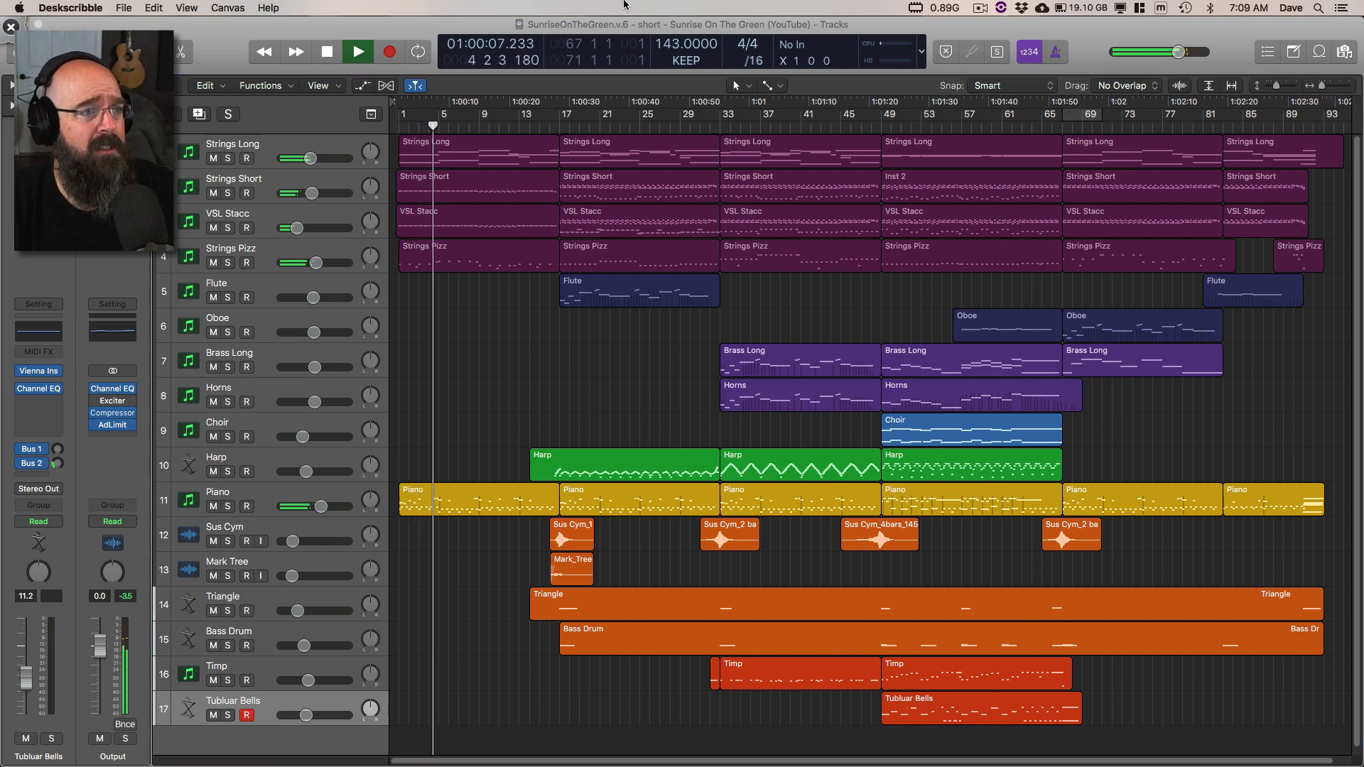
{"action": "left_click_drag", "start_coordinate": [623, 37], "coordinate": [670, 32]}
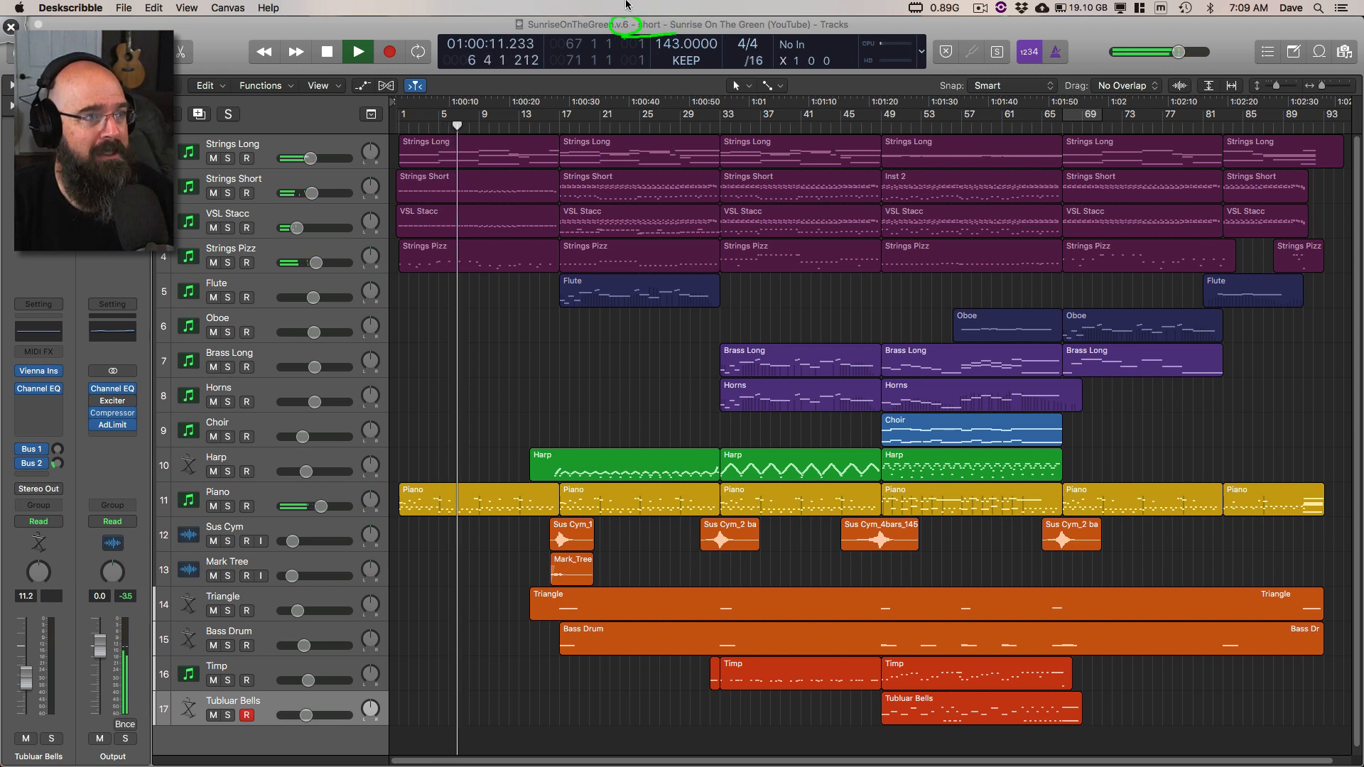
{"action": "key", "text": "Escape"}
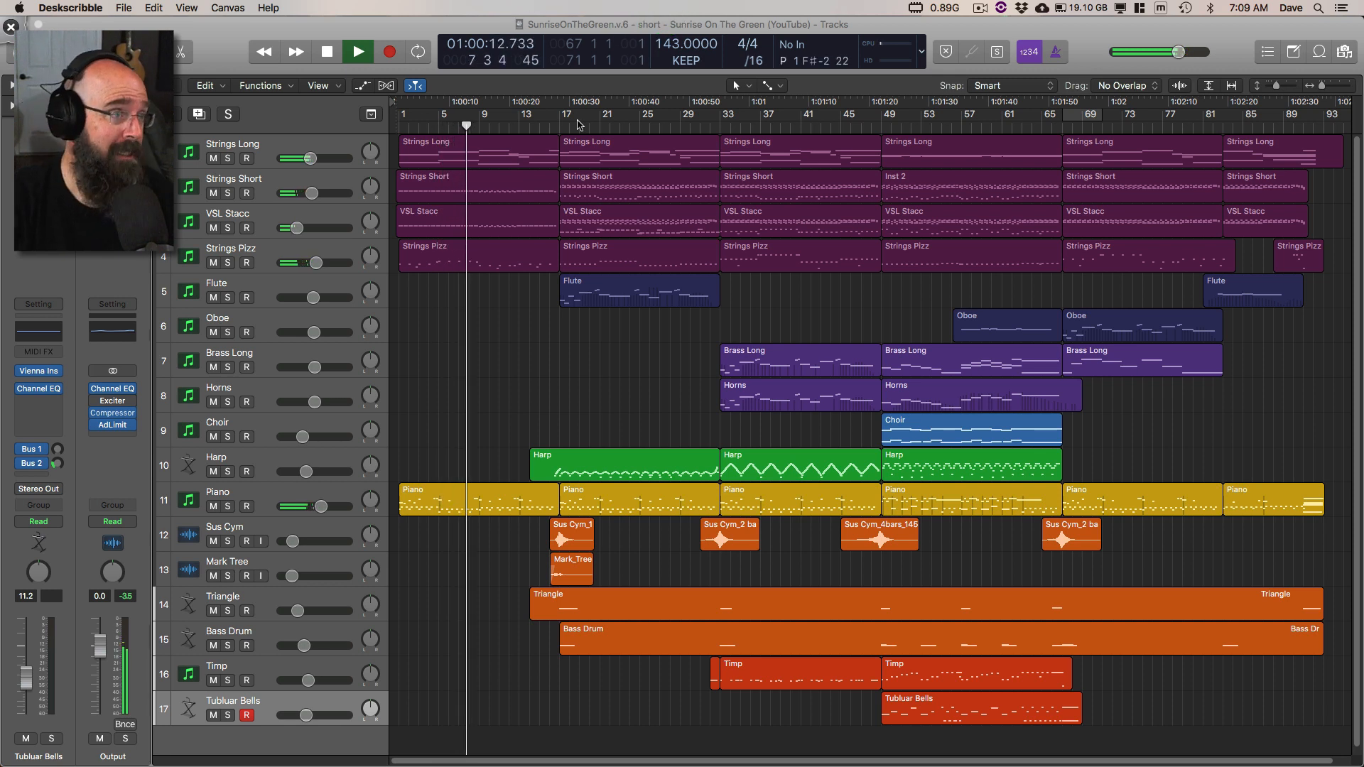
{"action": "left_click", "coordinate": [306, 25]}
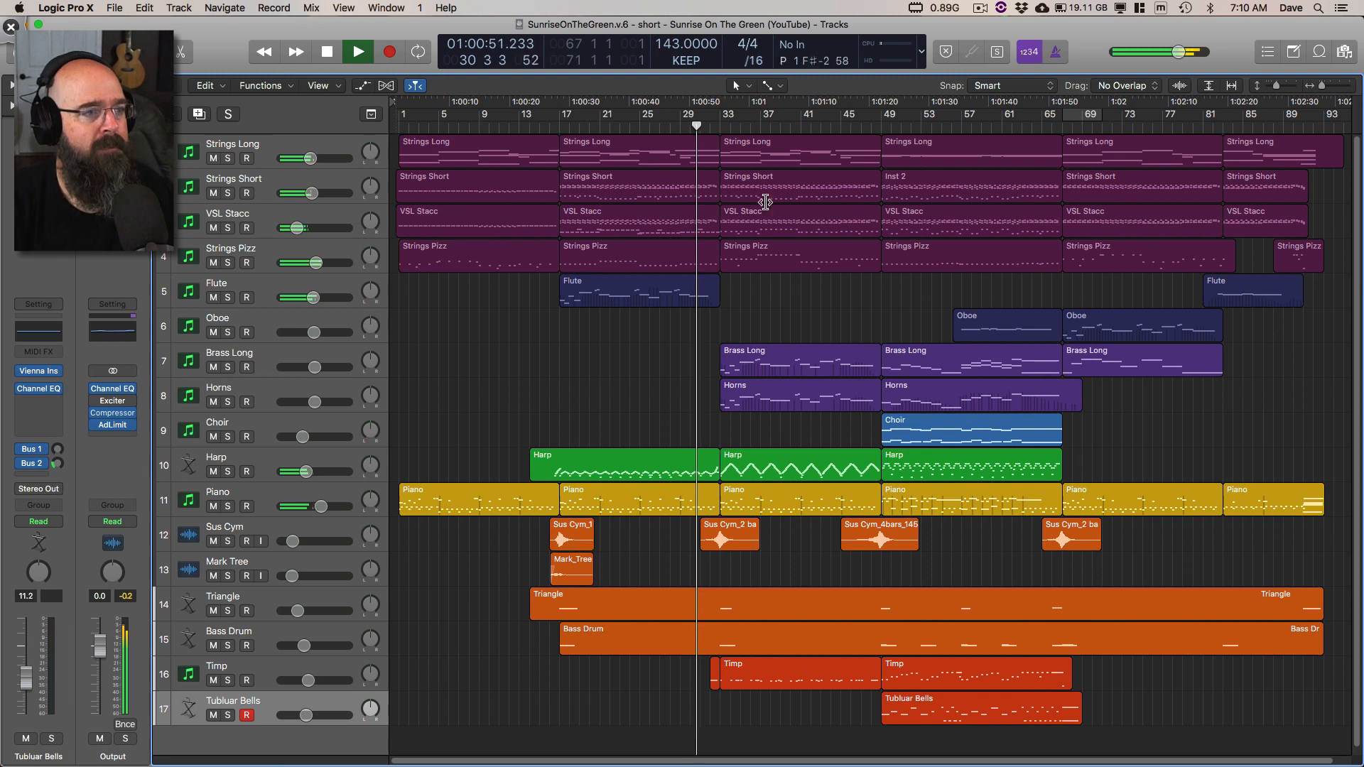
Step: Stop playback, solo Strings Long, Strings Short, VSL Stacc and Strings Pizz, and play them from the start
{"action": "left_click", "coordinate": [508, 158]}
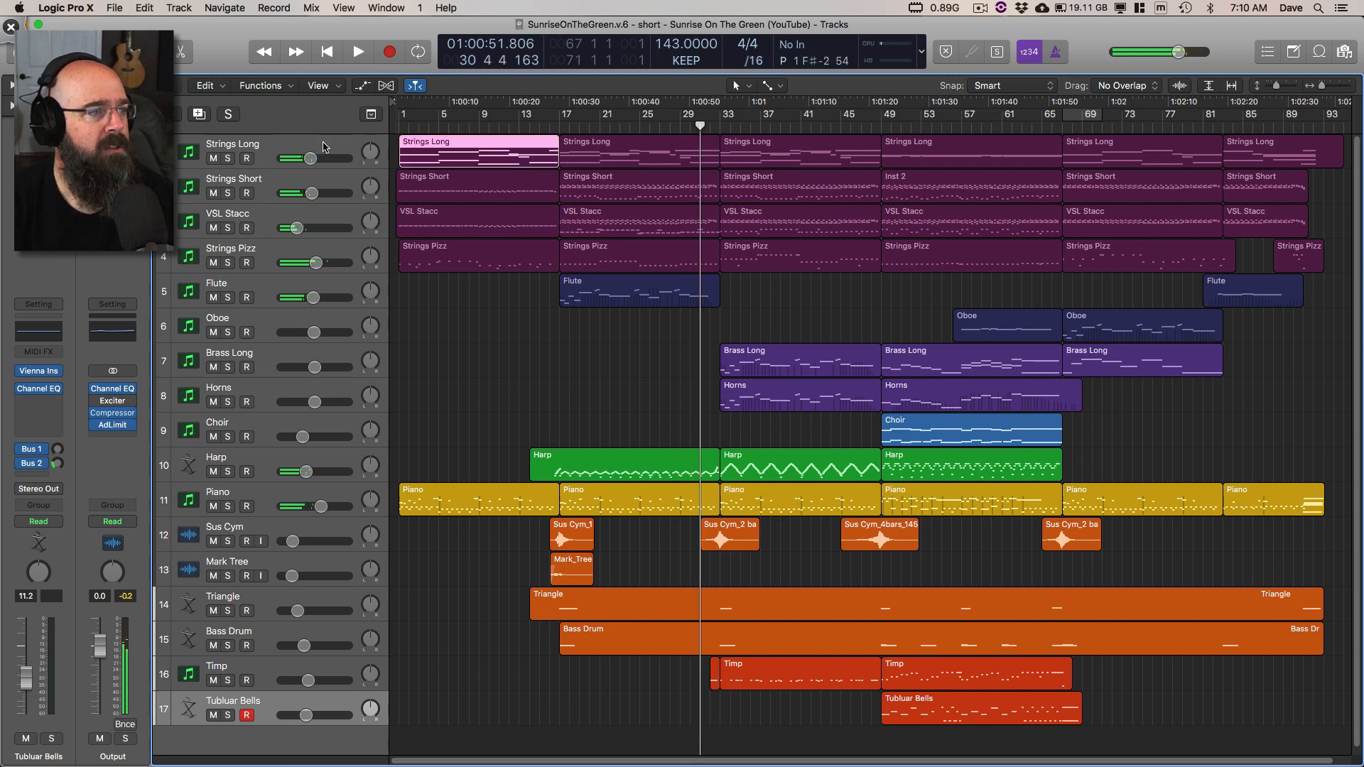
{"action": "left_click", "coordinate": [228, 158]}
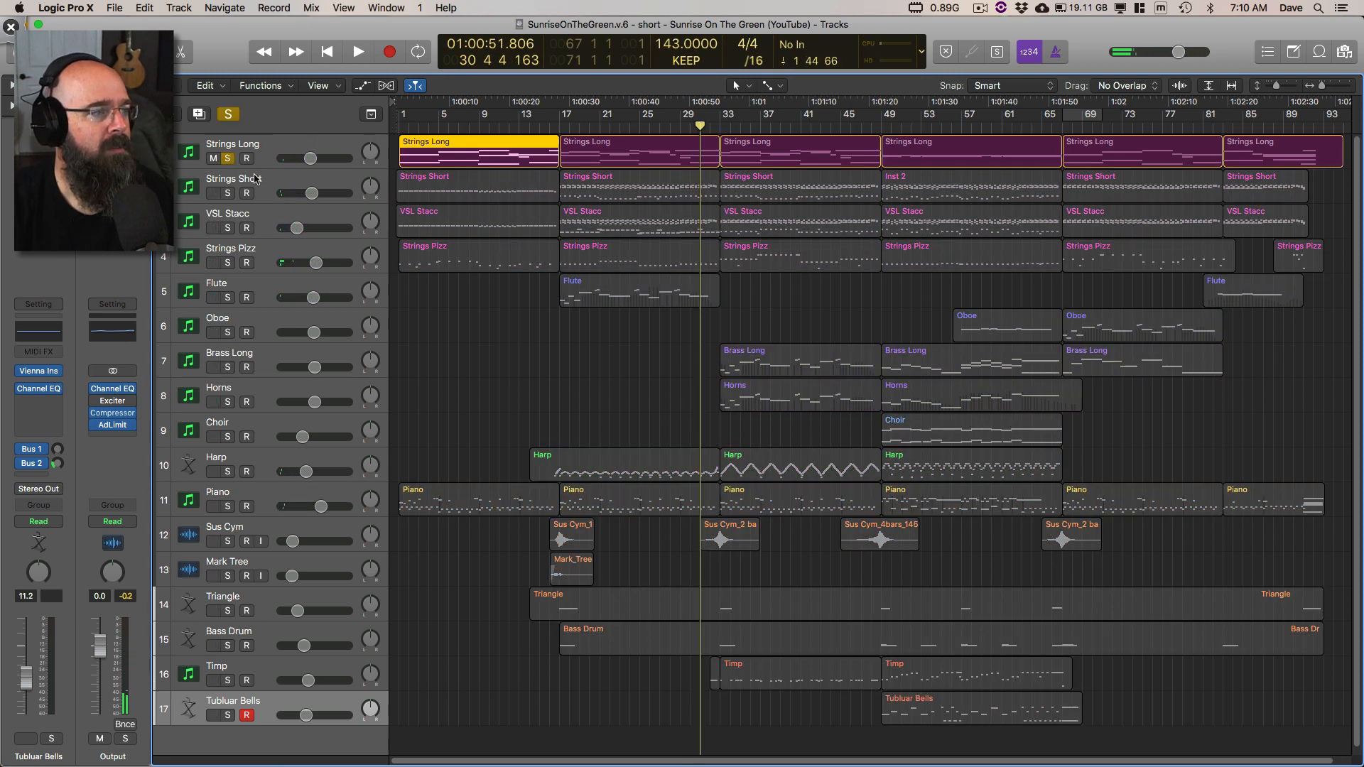
{"action": "left_click_drag", "start_coordinate": [227, 193], "coordinate": [237, 265]}
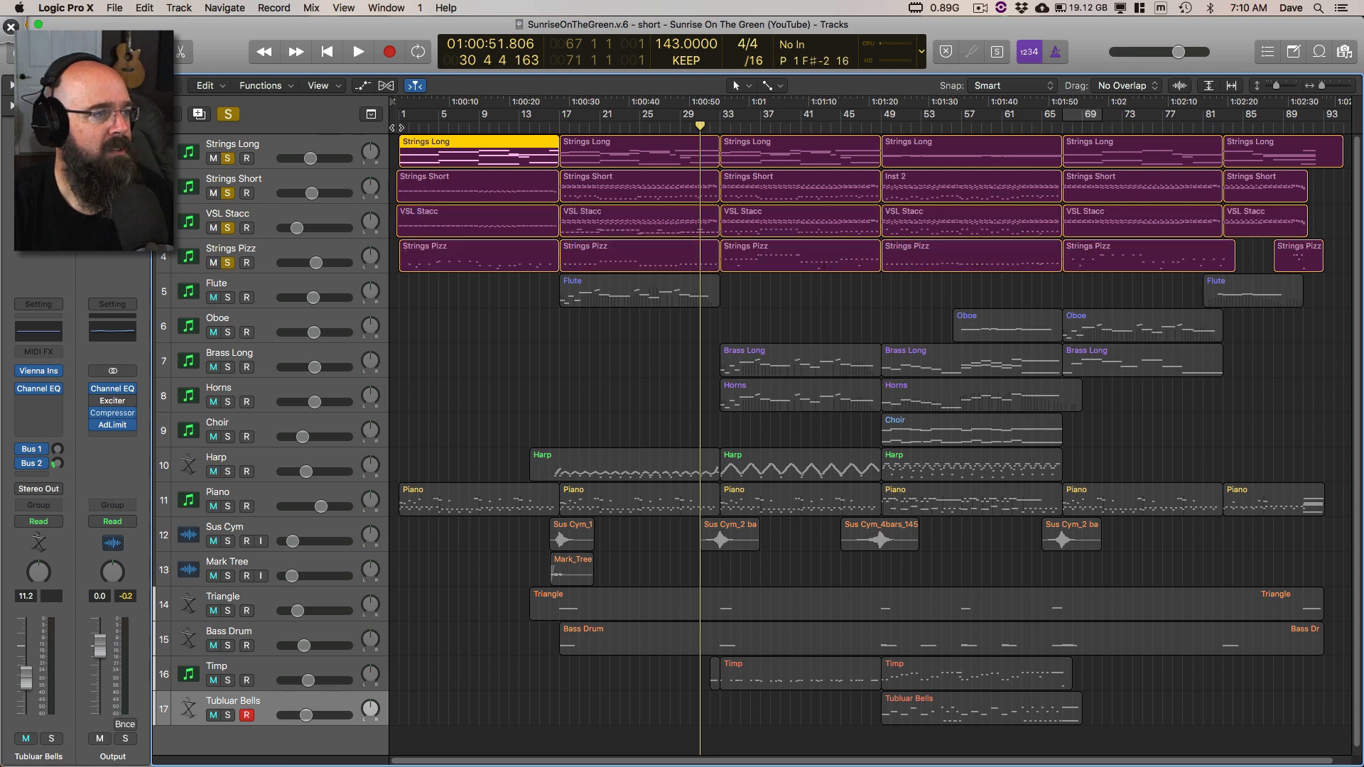
{"action": "key", "text": "Return"}
{"action": "key", "text": "space"}
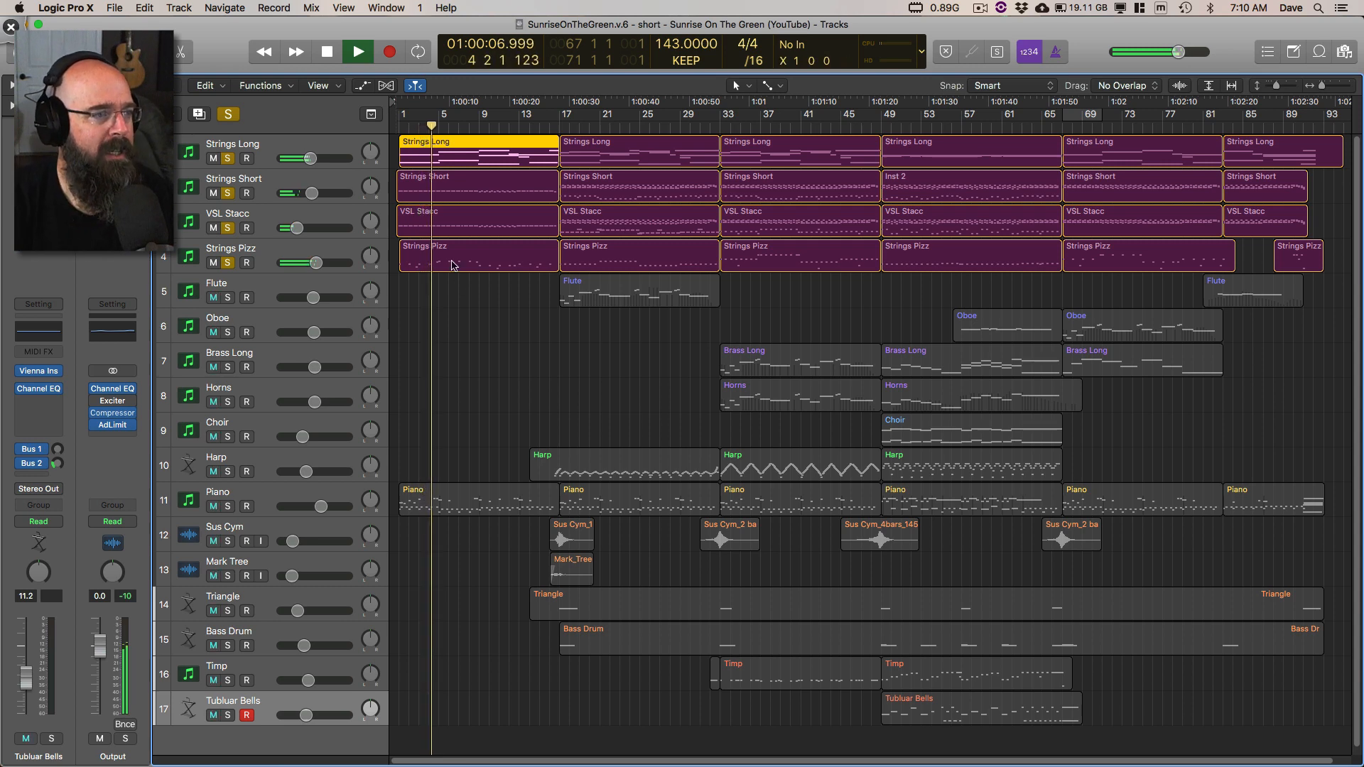
Step: Show the first two Strings Long regions in the Piano Roll, switch to Deskscribble, and mark the high note starting at bar 9
{"action": "key", "text": "p"}
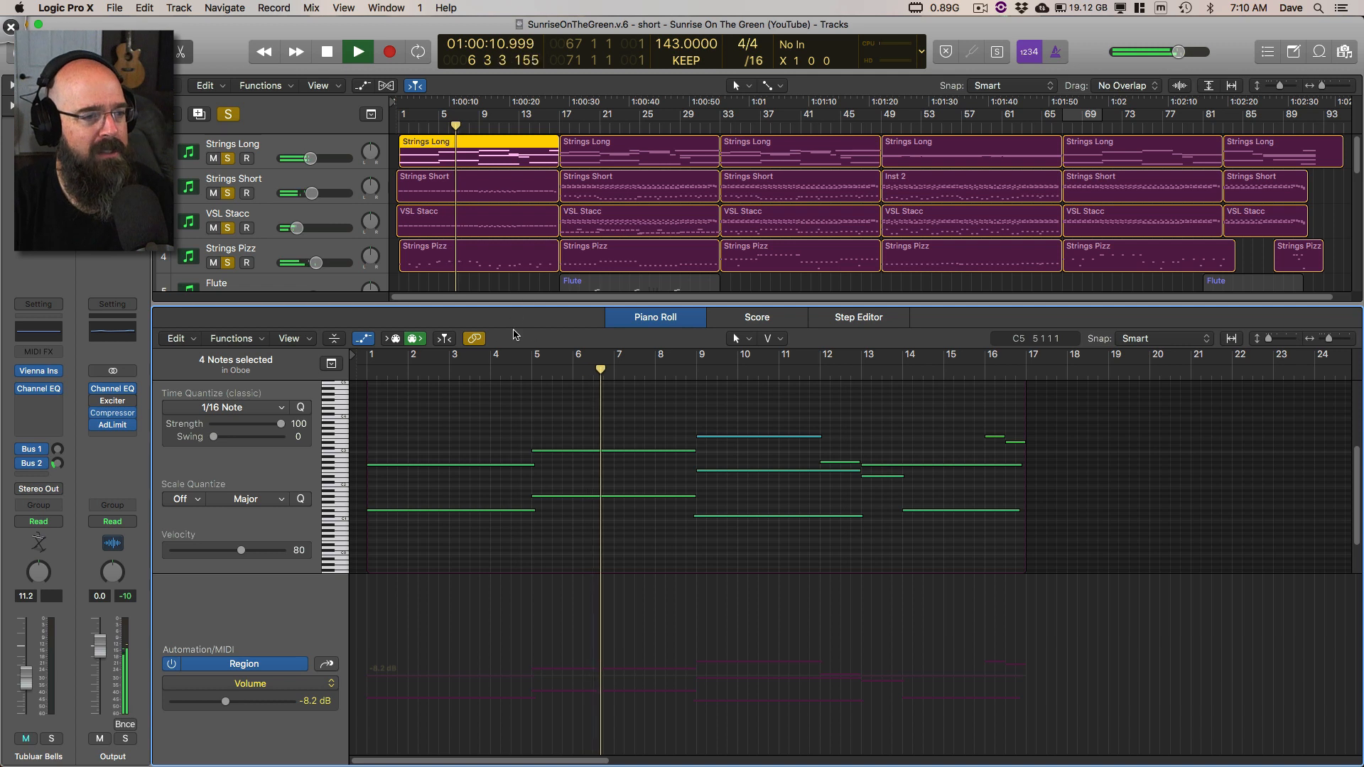
{"action": "left_click", "coordinate": [661, 152], "text": "shift"}
{"action": "key", "text": "super+shift+d"}
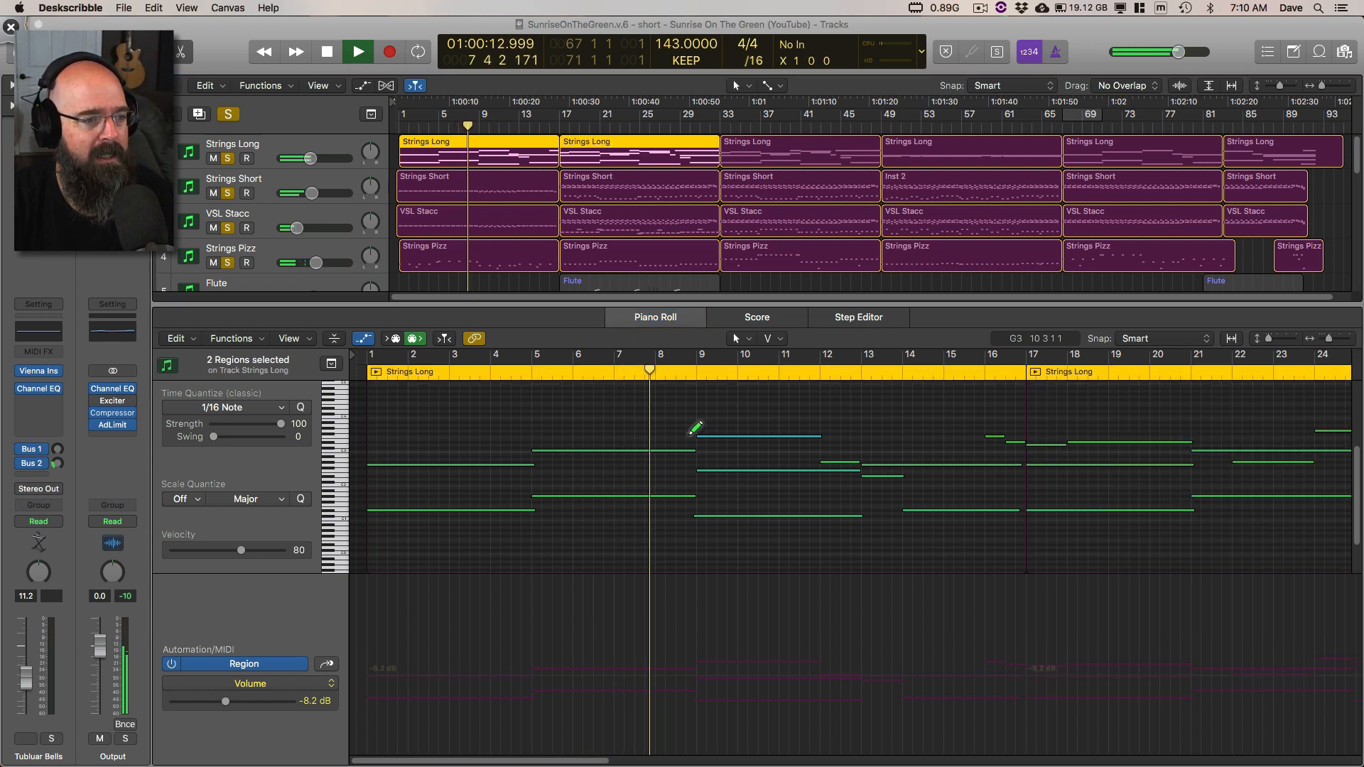
{"action": "left_click_drag", "start_coordinate": [693, 432], "coordinate": [816, 436]}
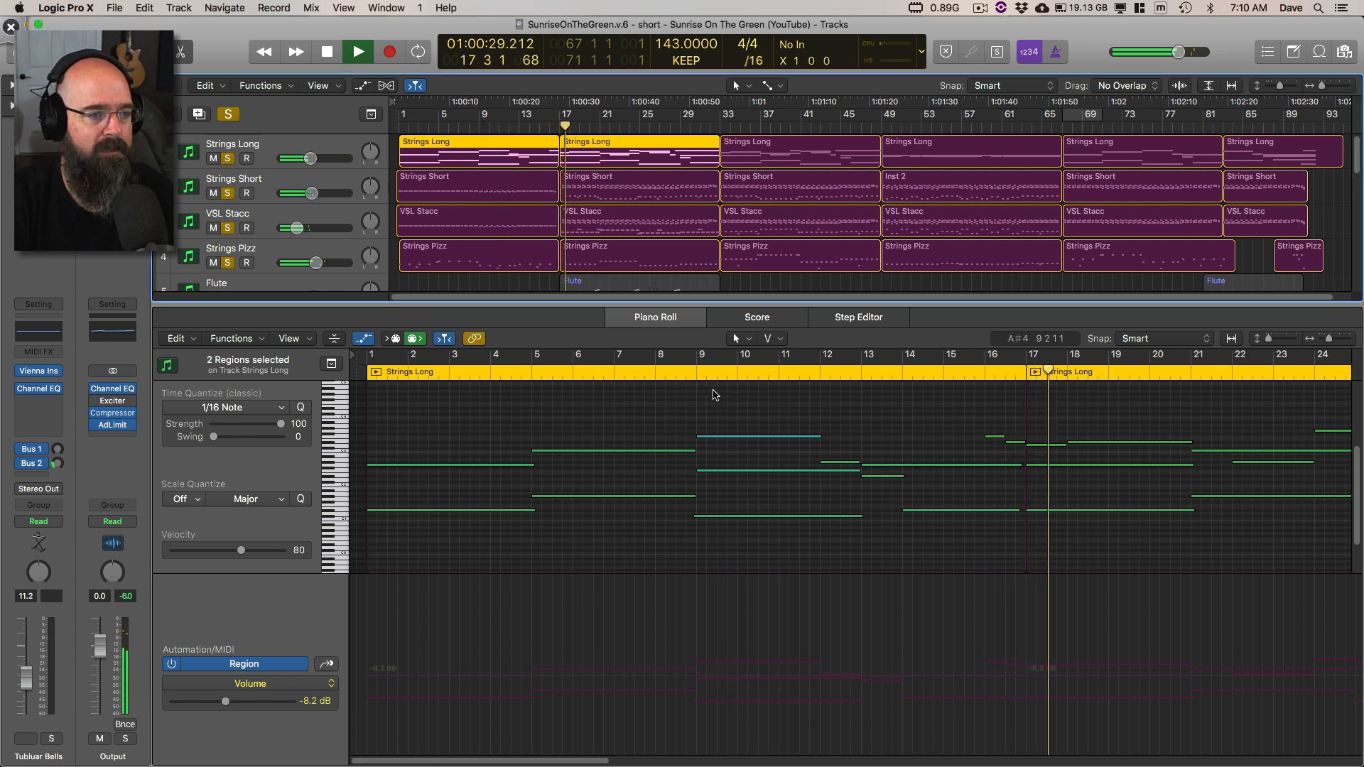
Step: In Logic Pro X, view the bar 17 Strings Short region in the Piano Roll, adding the matching Strings Long region
{"action": "left_click", "coordinate": [569, 188]}
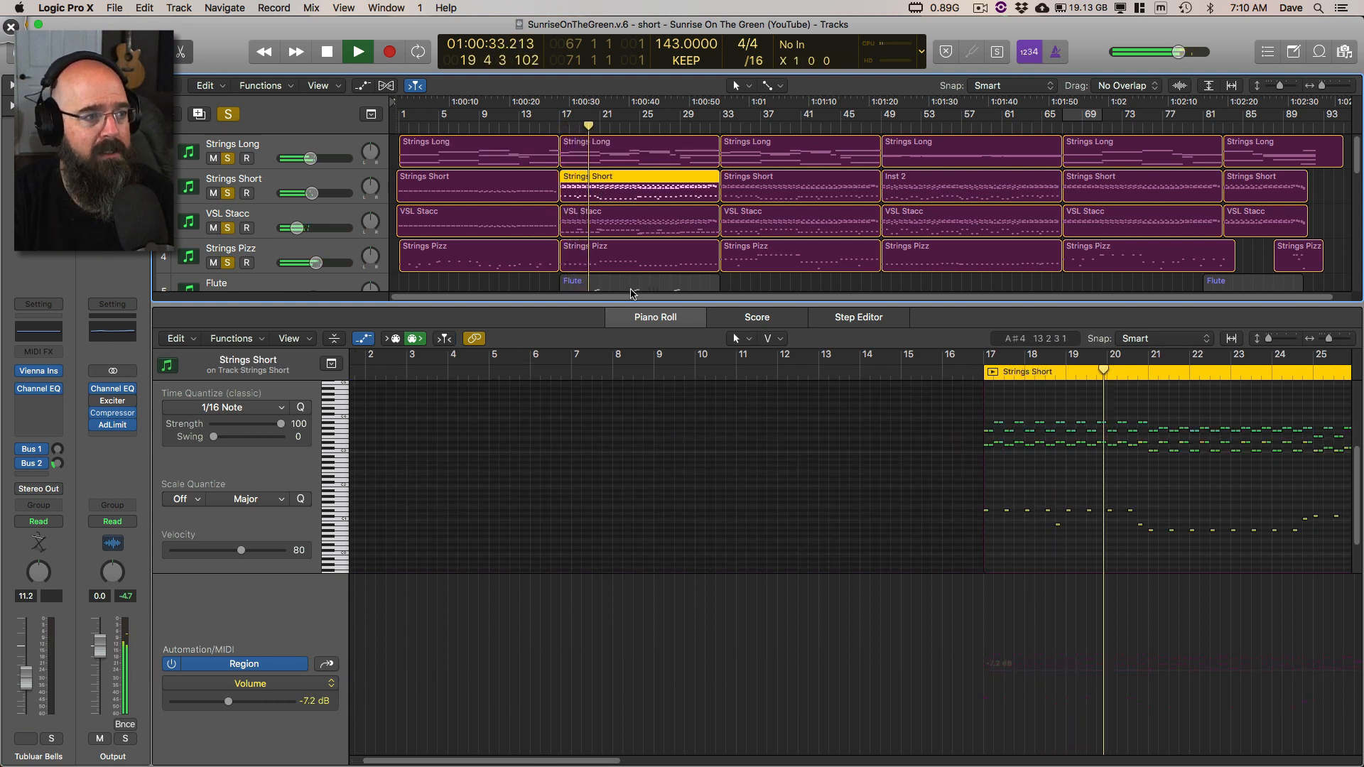
{"action": "scroll", "coordinate": [632, 245], "scroll_direction": "right", "scroll_amount": 1}
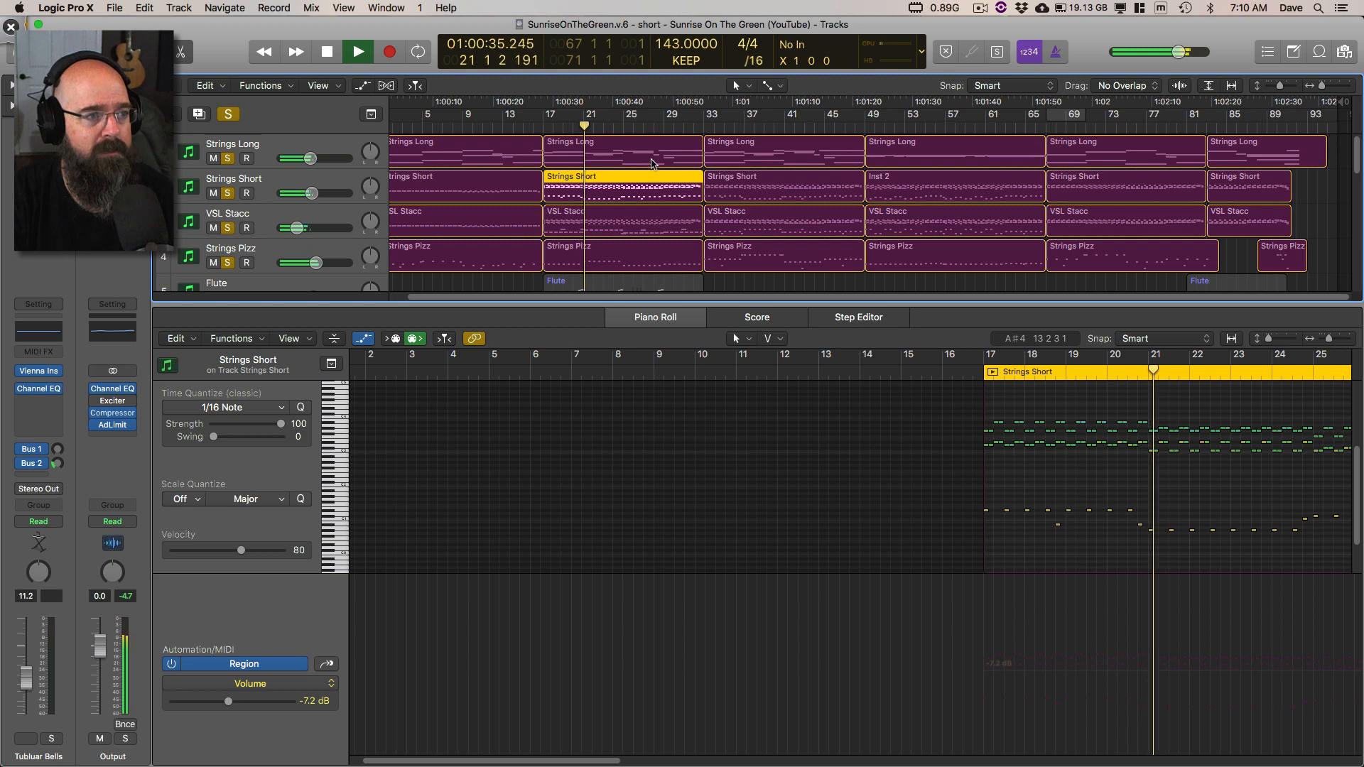
{"action": "left_click", "coordinate": [651, 161], "text": "shift"}
{"action": "scroll", "coordinate": [838, 358], "scroll_direction": "right", "scroll_amount": 3}
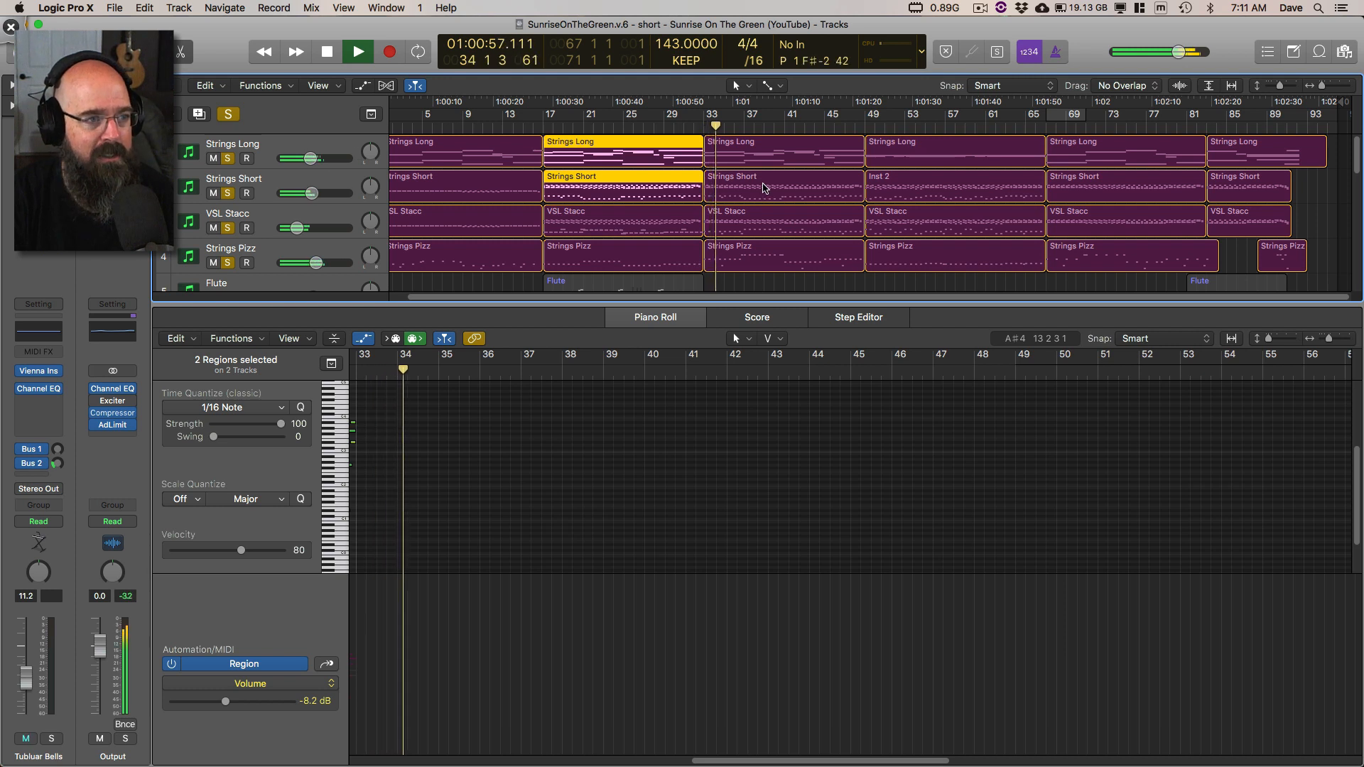
Step: View the bar 33 Strings Short and Strings Long regions together, return to the bar 17 Strings Short region, and stop playback
{"action": "left_click", "coordinate": [734, 186]}
{"action": "left_click", "coordinate": [739, 153], "text": "shift"}
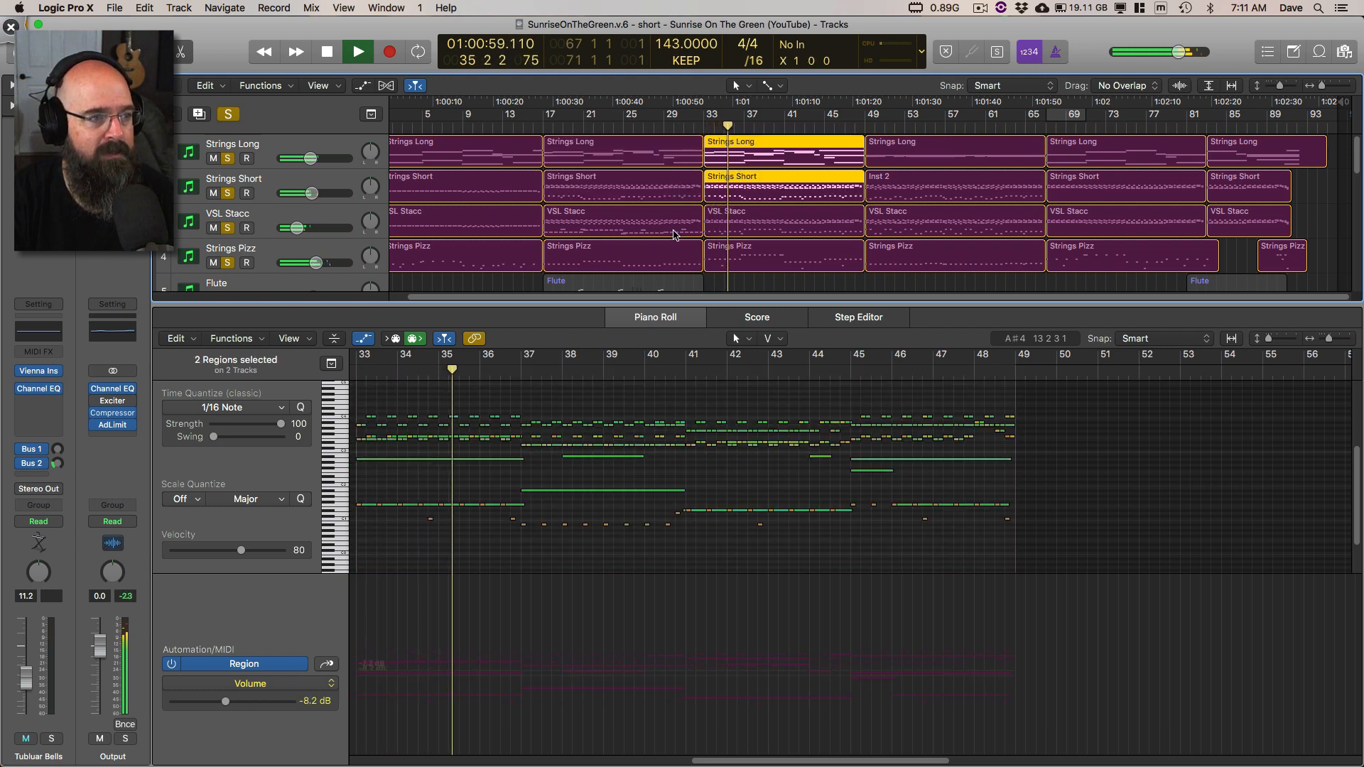
{"action": "left_click", "coordinate": [739, 200]}
{"action": "key", "text": "space"}
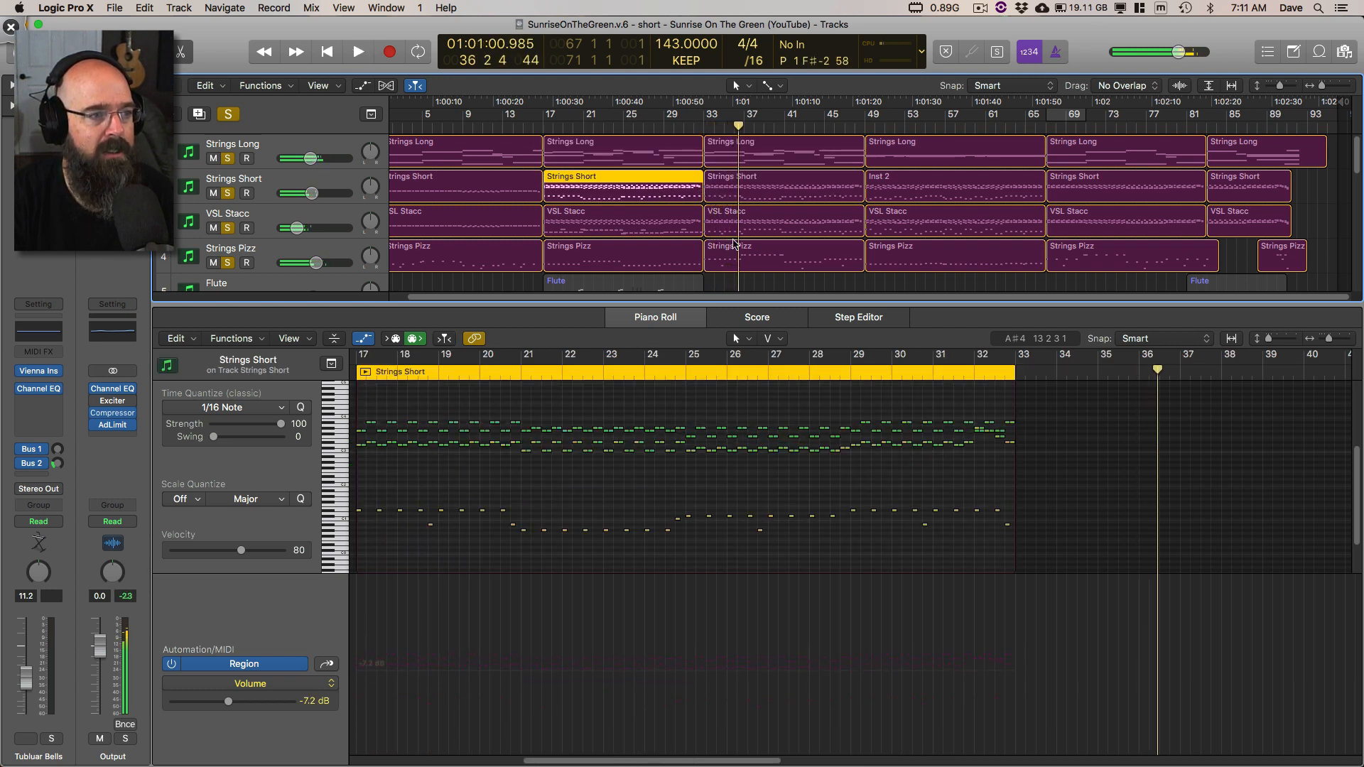
Step: Show the bar 17 and bar 33 Strings Short regions together, draw a rising arrow across their notes in Deskscribble, and erase it
{"action": "scroll", "coordinate": [828, 374], "scroll_direction": "right", "scroll_amount": 10}
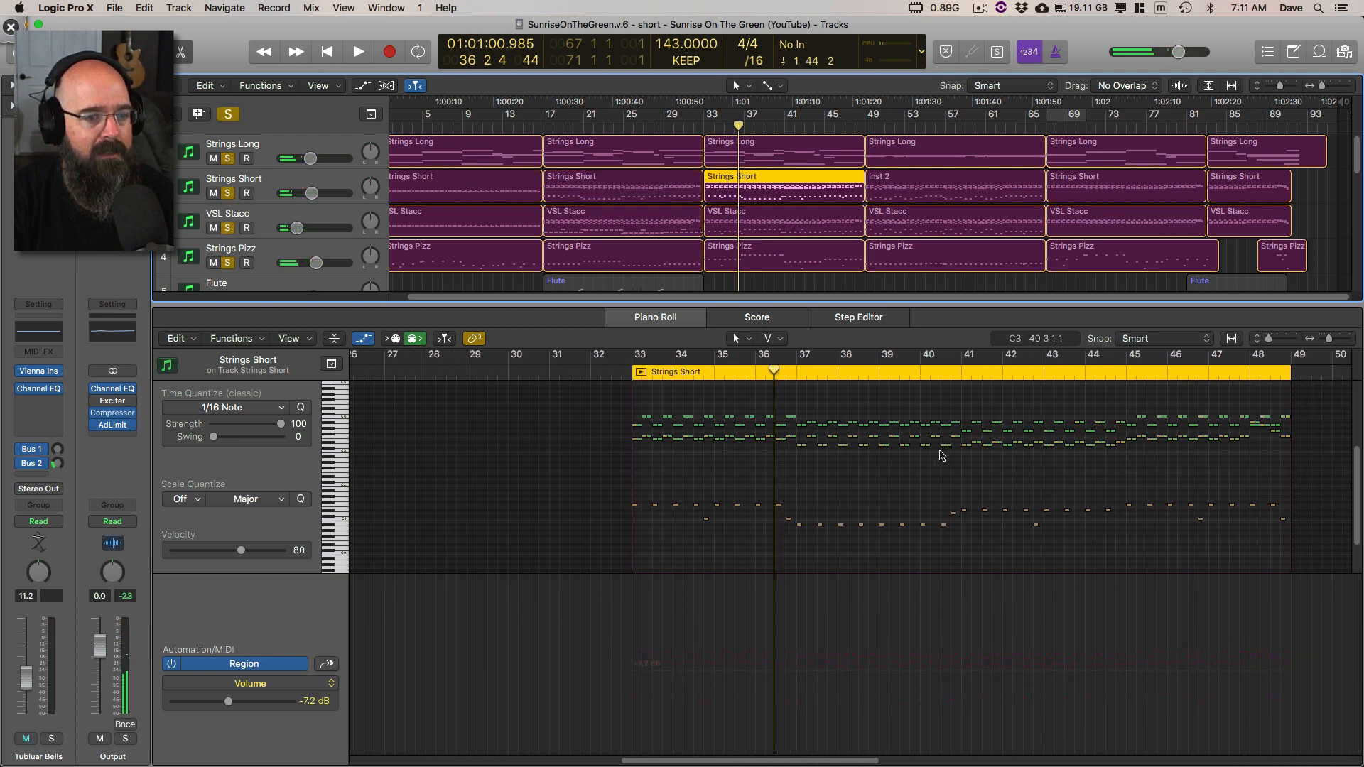
{"action": "left_click", "coordinate": [675, 194], "text": "shift"}
{"action": "key", "text": "super+Left"}
{"action": "scroll", "coordinate": [812, 474], "scroll_direction": "left", "scroll_amount": 3}
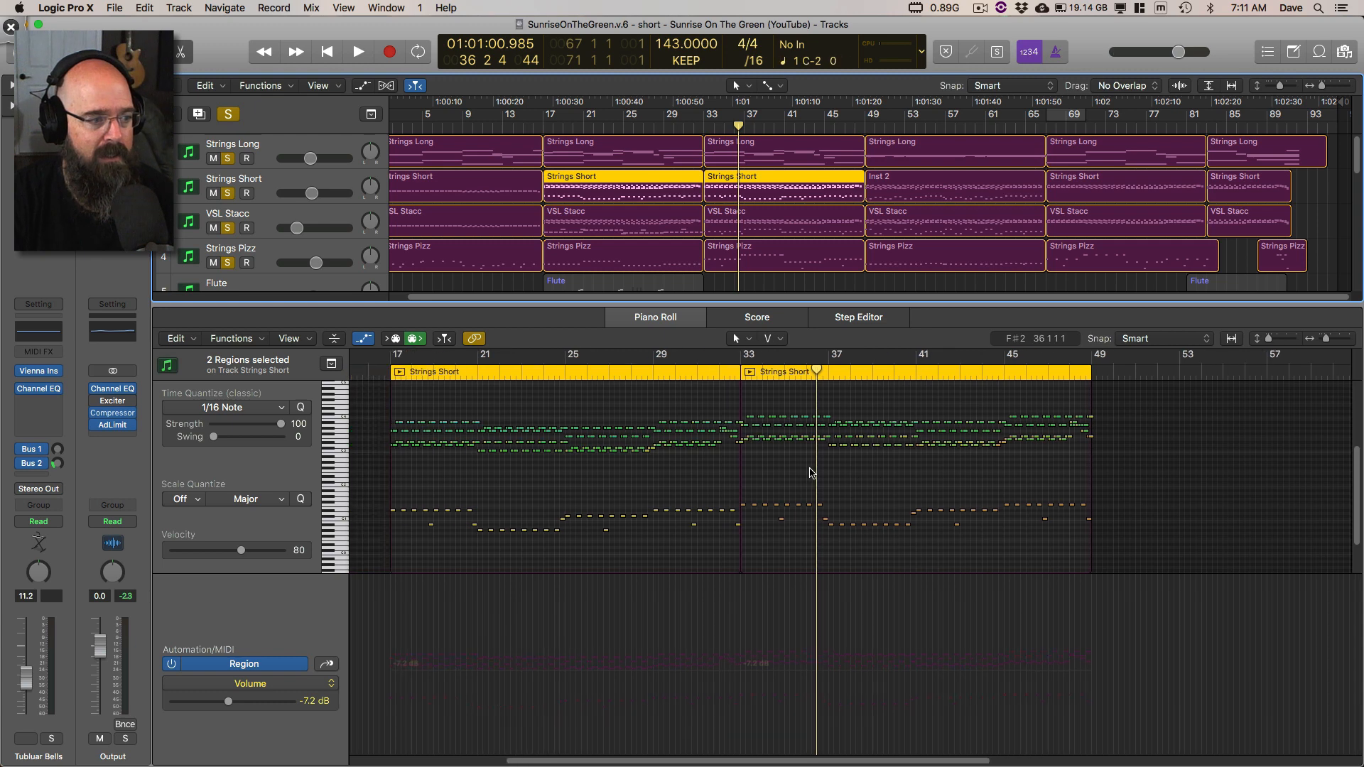
{"action": "key", "text": "ctrl+Tab"}
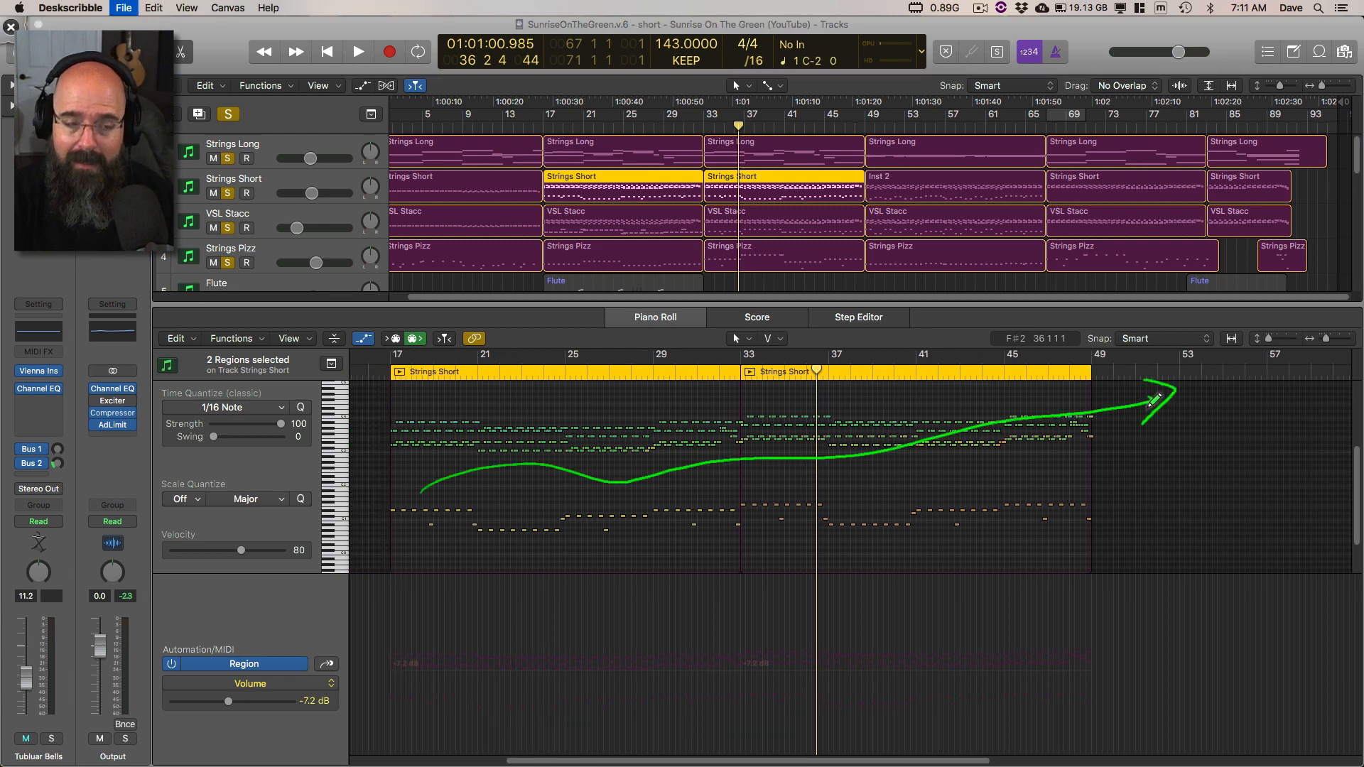
{"action": "key", "text": "super+w"}
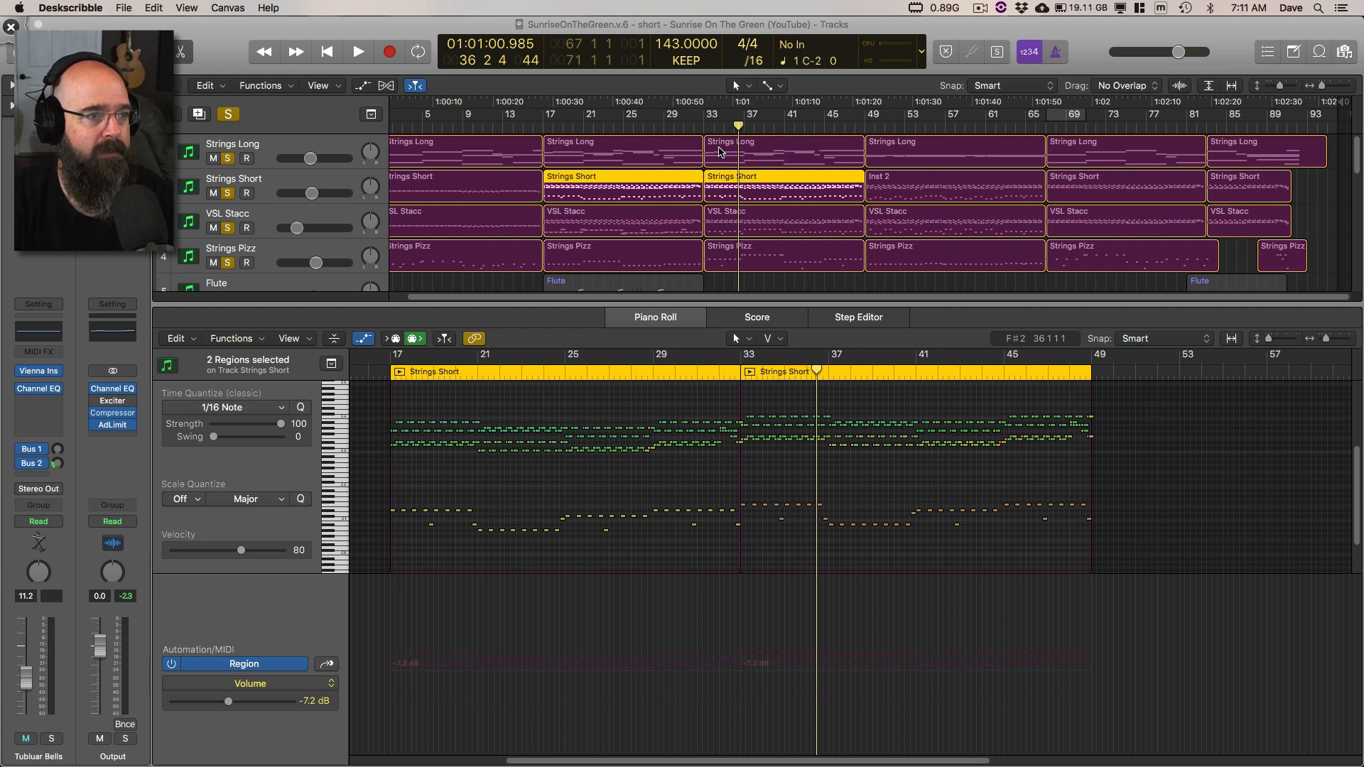
Step: Return to Logic Pro X, play the strings from bar 33, and compare the Strings Short regions at bars 33 and 17
{"action": "left_click", "coordinate": [704, 128]}
{"action": "key", "text": "space"}
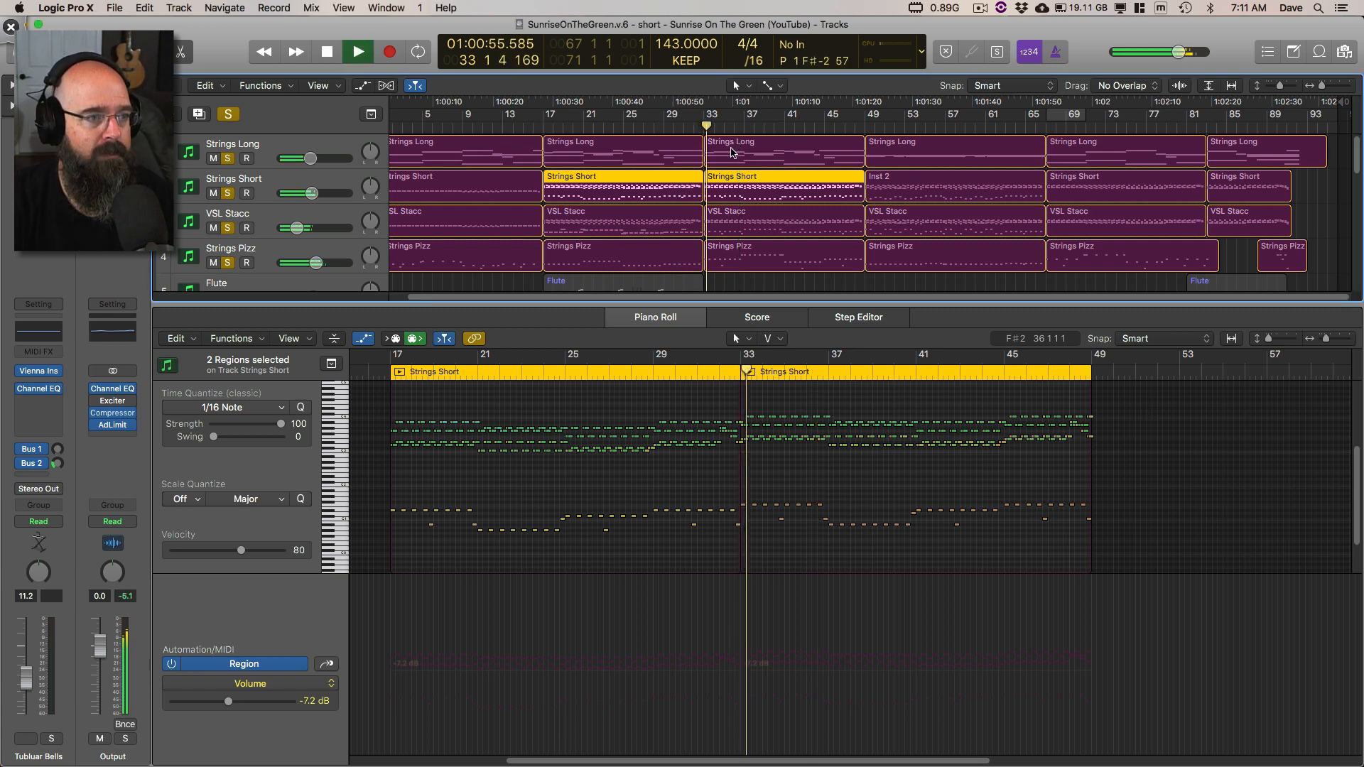
{"action": "left_click", "coordinate": [744, 231]}
{"action": "left_click", "coordinate": [679, 231]}
{"action": "left_click", "coordinate": [738, 195]}
{"action": "key", "text": "space"}
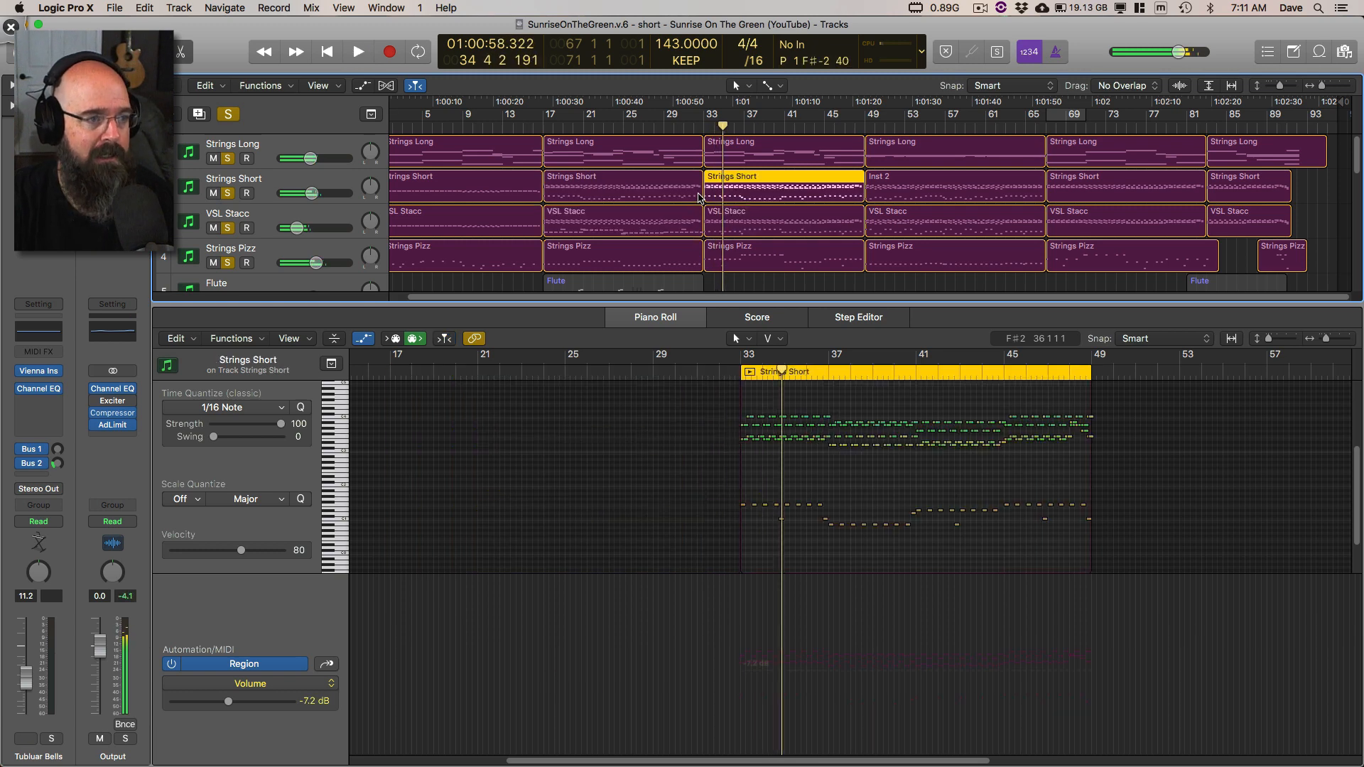
{"action": "left_click", "coordinate": [685, 200]}
{"action": "key", "text": "space"}
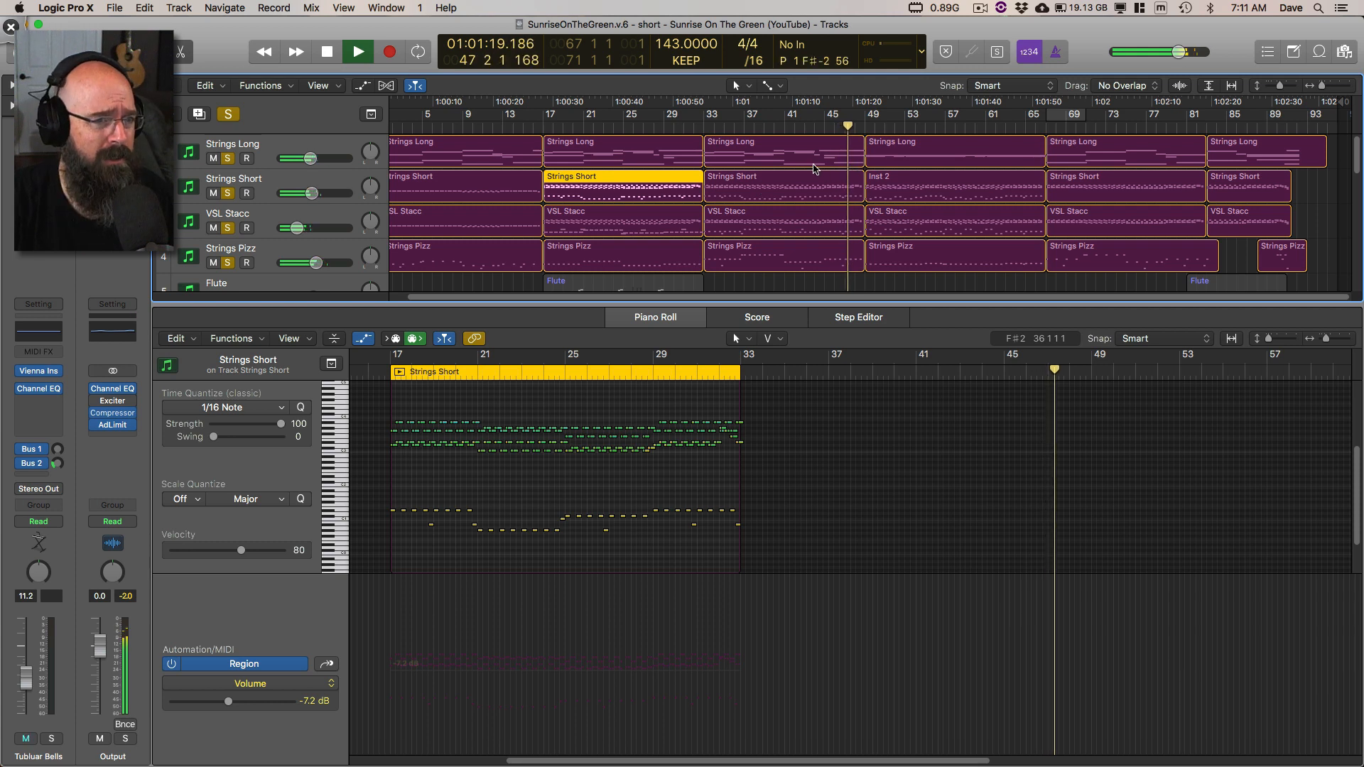
Step: Examine the bar 49 Strings Long notes in the Piano Roll during playback, and stop in bar 51
{"action": "left_click", "coordinate": [897, 146]}
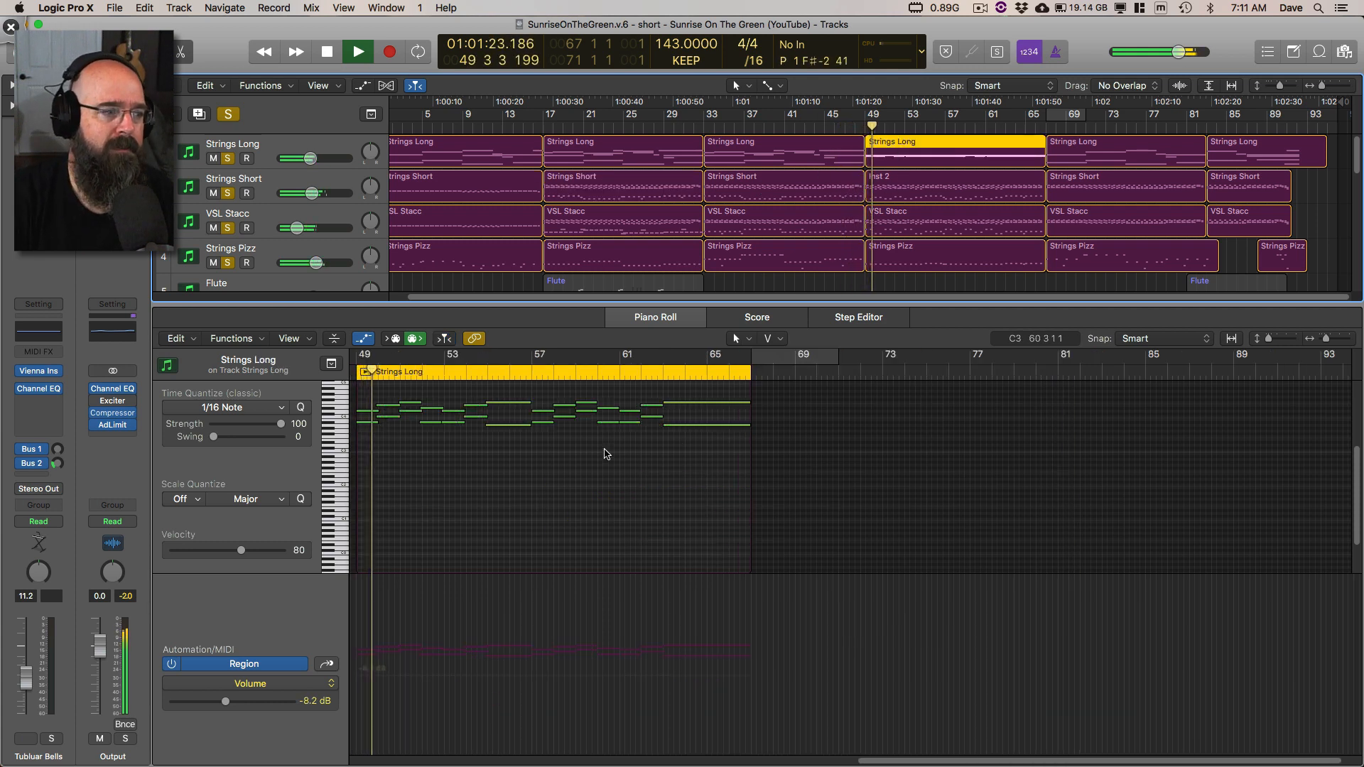
{"action": "scroll", "coordinate": [643, 454], "scroll_direction": "up", "scroll_amount": 3}
{"action": "scroll", "coordinate": [626, 463], "scroll_direction": "left", "scroll_amount": 3}
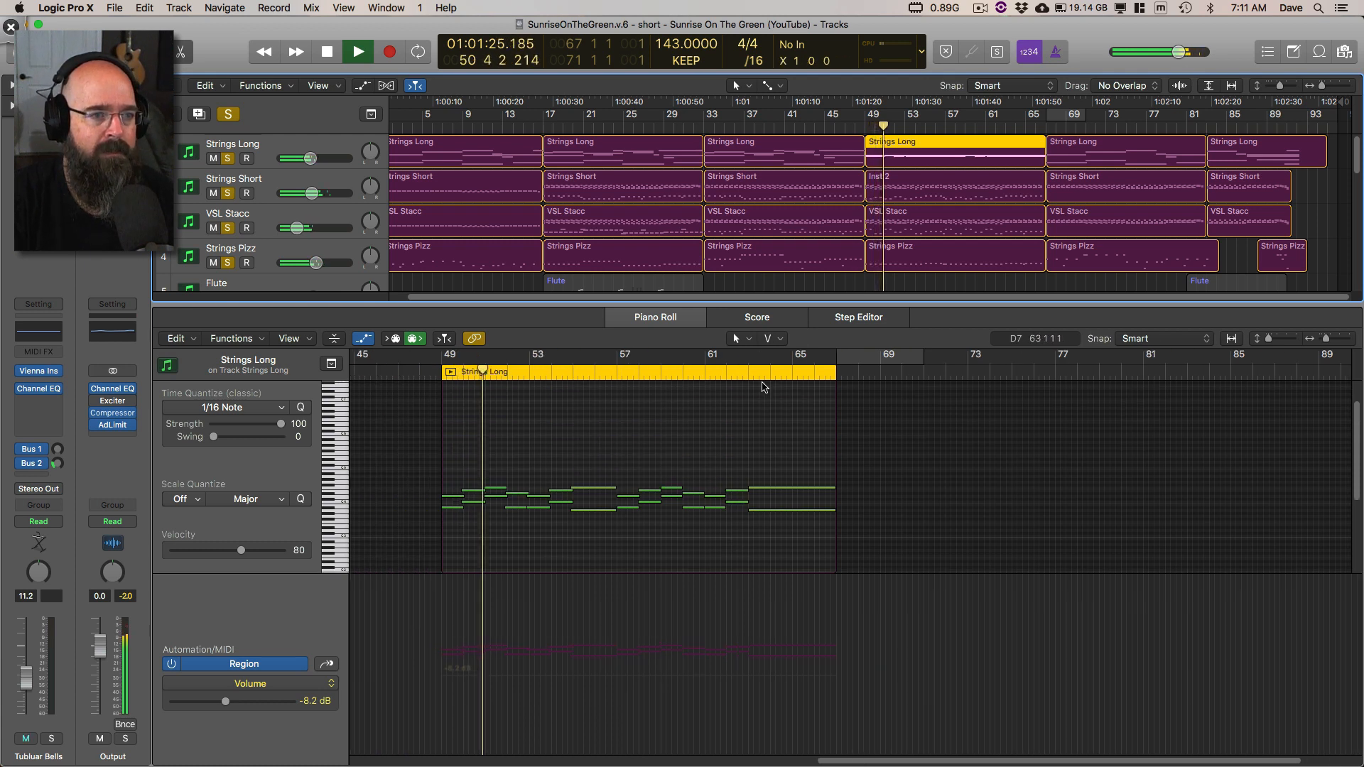
{"action": "scroll", "coordinate": [739, 387], "scroll_direction": "down", "scroll_amount": 3}
{"action": "key", "text": "space"}
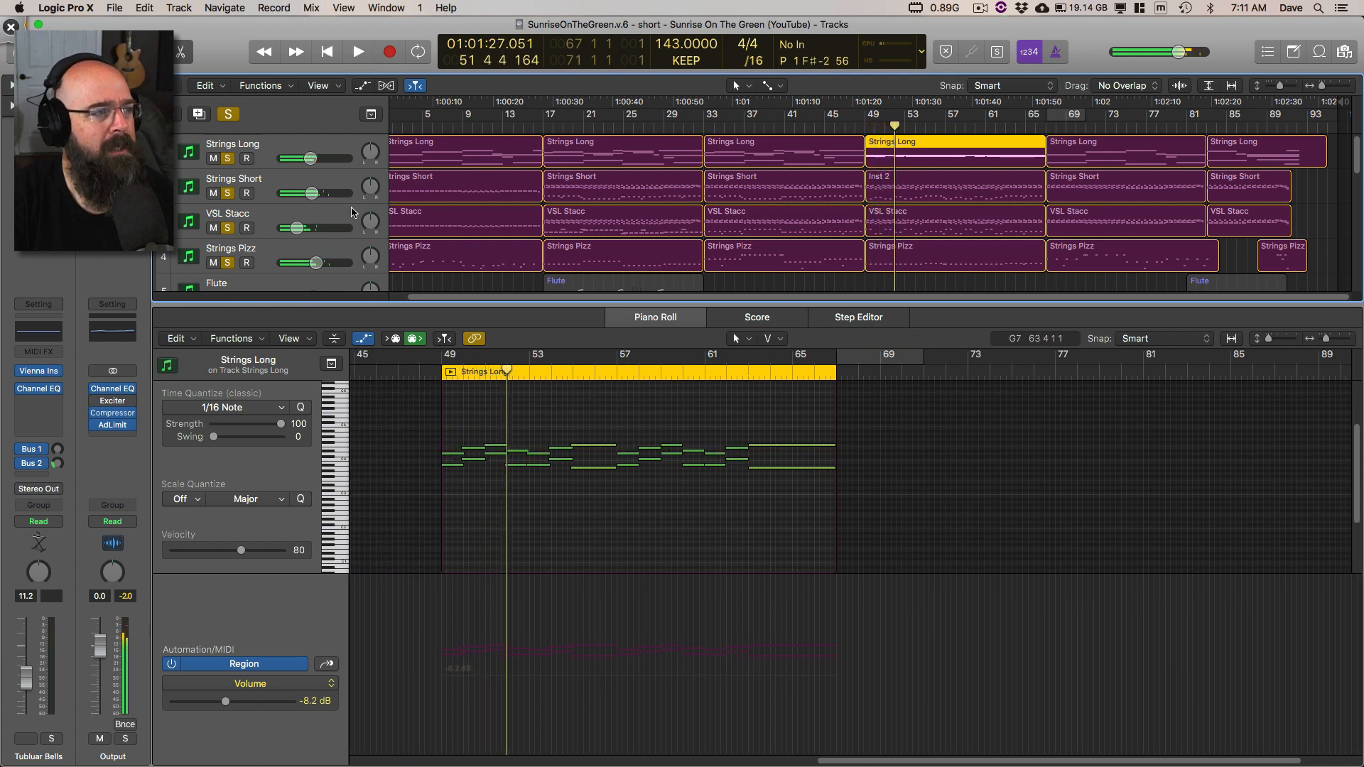
Step: Rename the Inst 2 region as Strings Short, reselect the bar 49 Strings Long region, and play from bar 49
{"action": "left_click", "coordinate": [298, 183]}
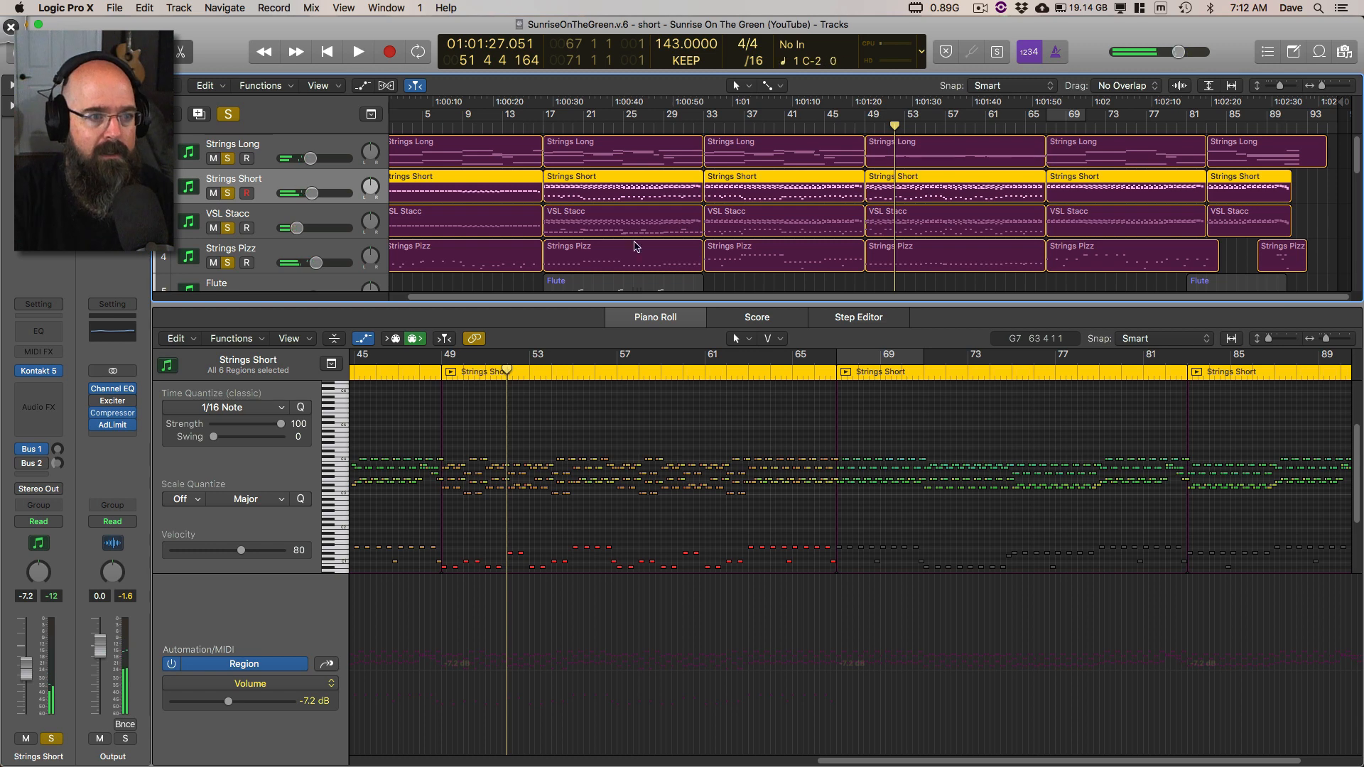
{"action": "left_click", "coordinate": [894, 146]}
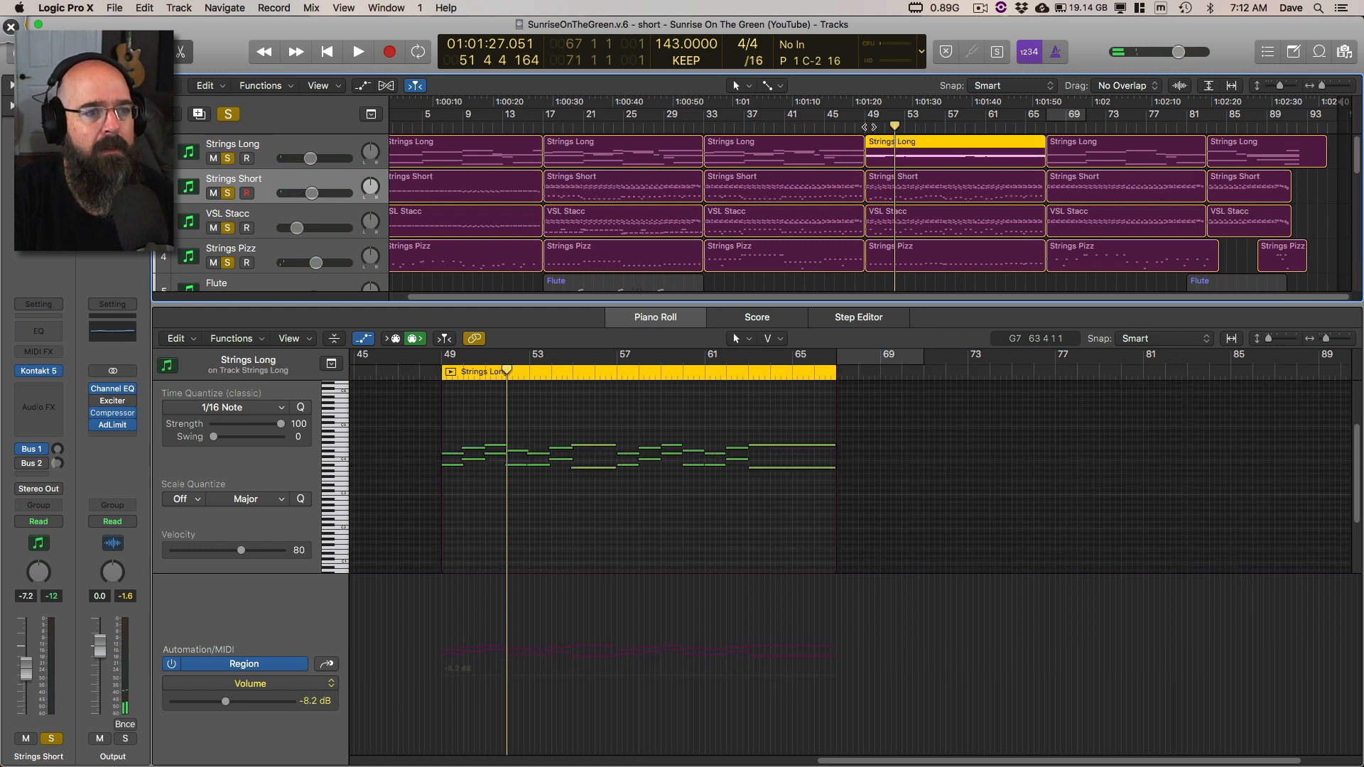
{"action": "key", "text": "shift+space"}
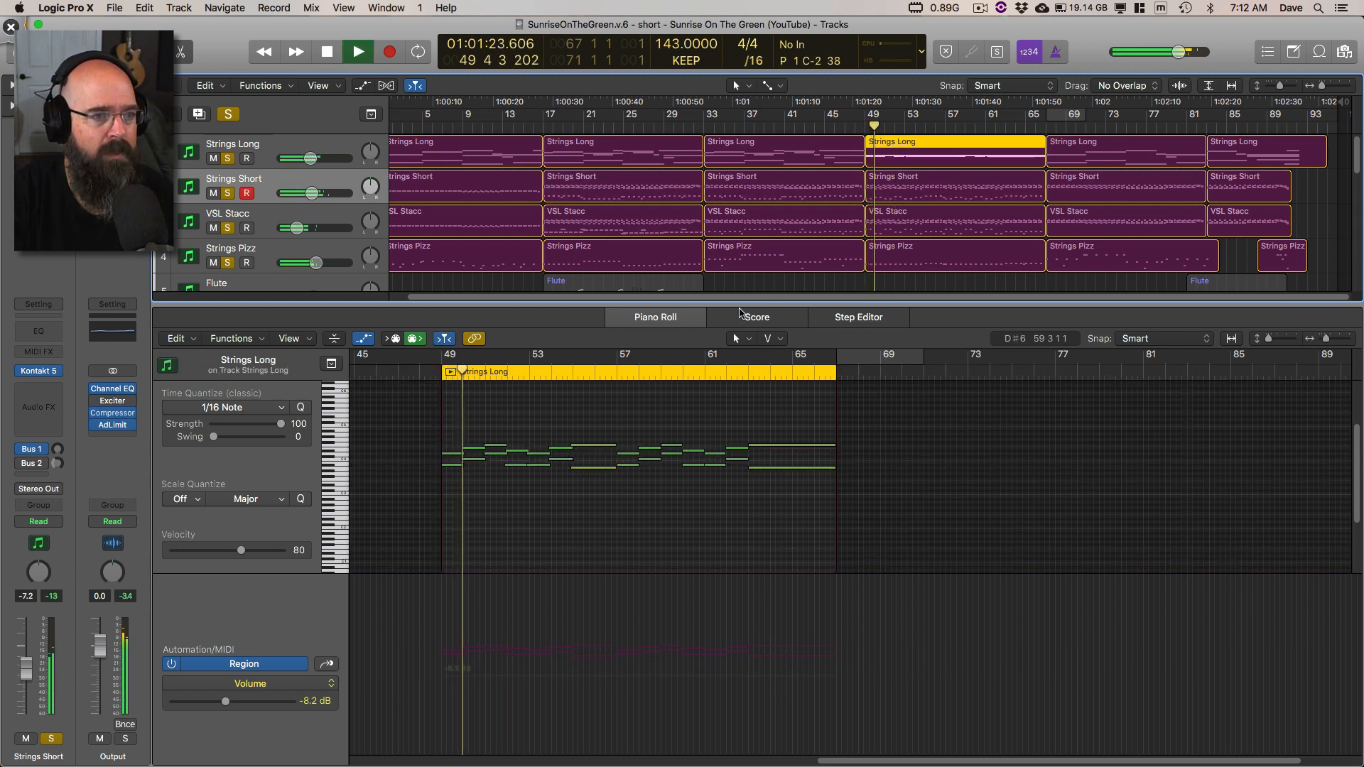
Step: Close the Piano Roll, solo the Choir track alongside the strings, and view its Kontakt 5 instrument before closing it
{"action": "key", "text": "p"}
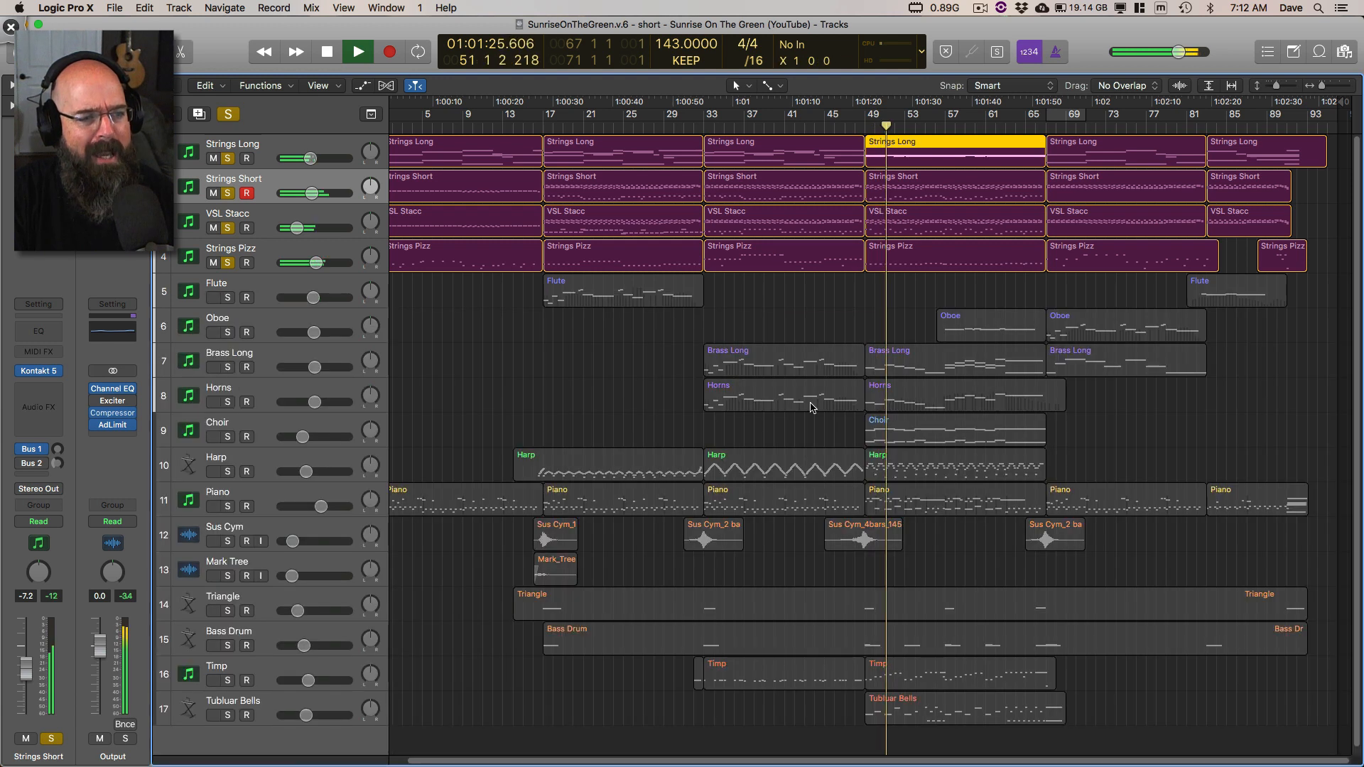
{"action": "left_click", "coordinate": [229, 438]}
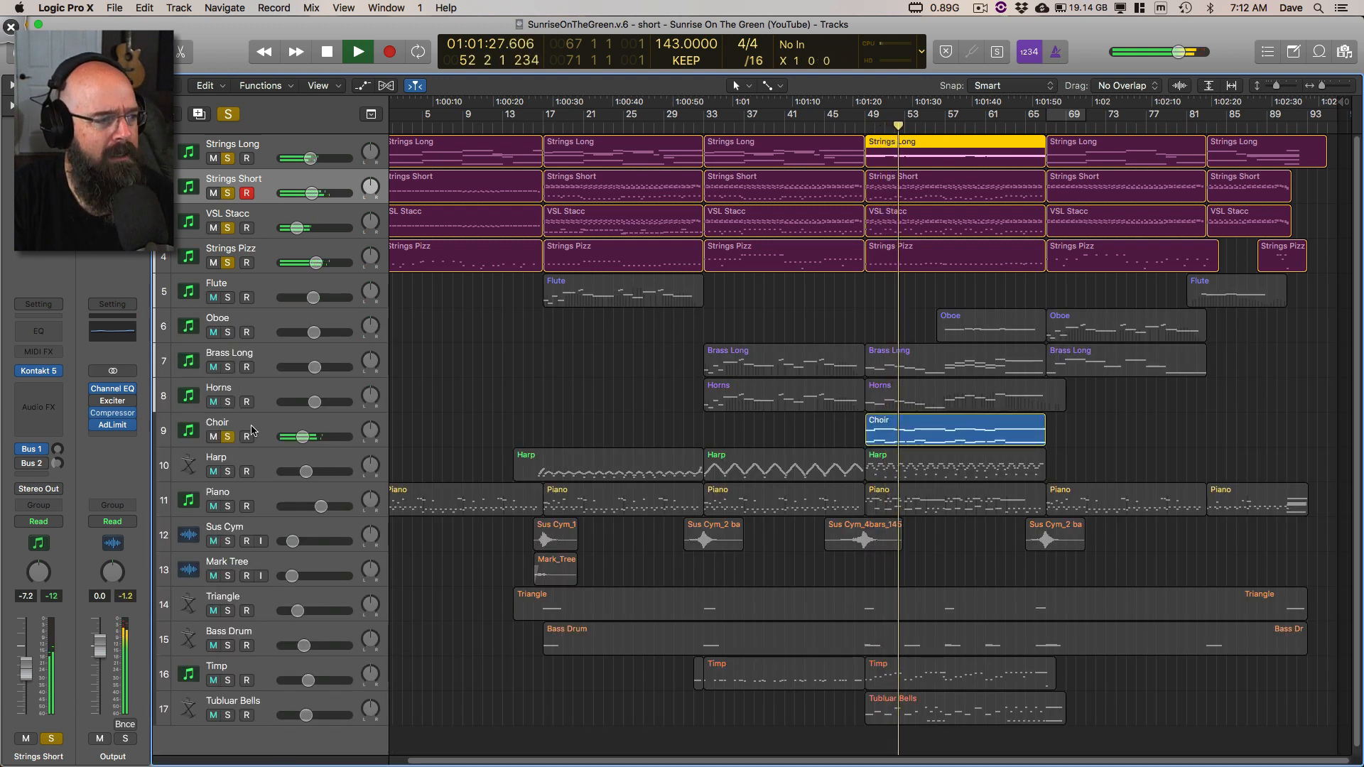
{"action": "left_click", "coordinate": [235, 430]}
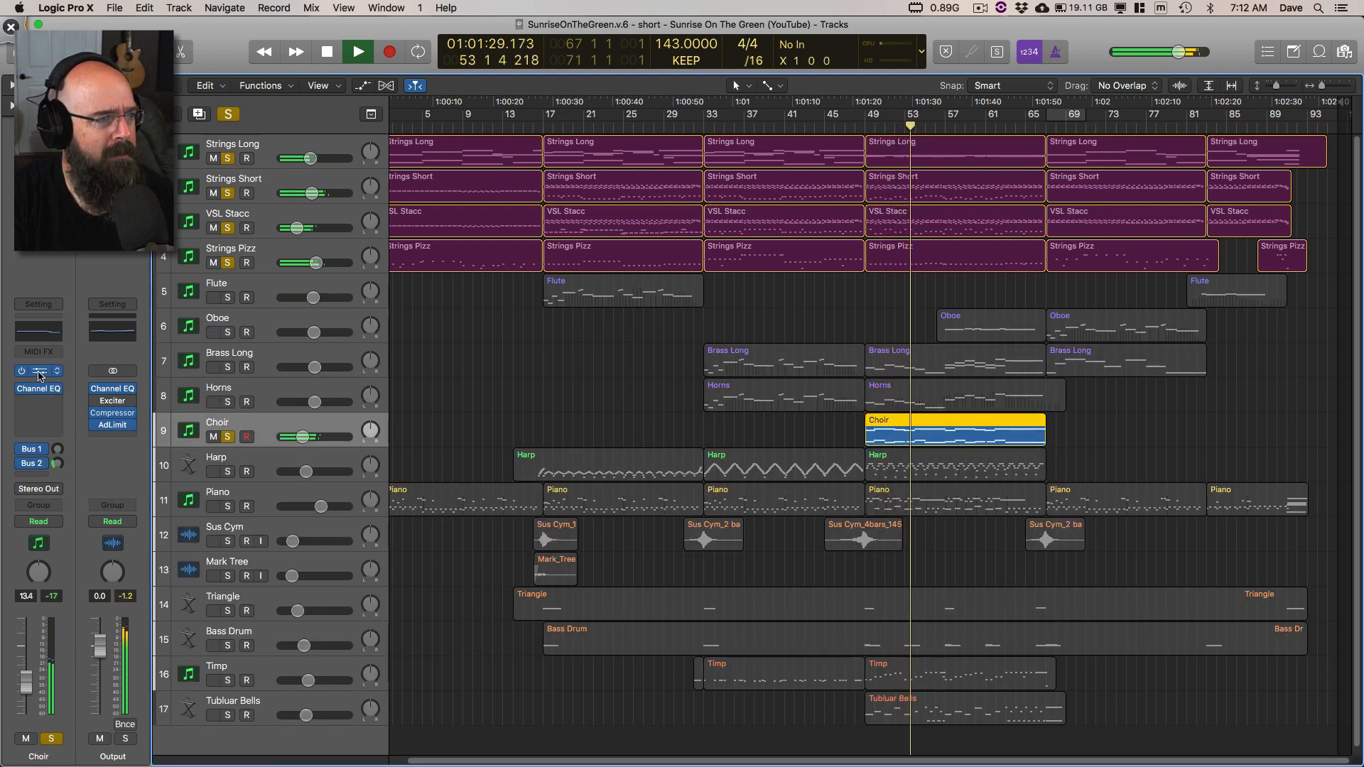
{"action": "left_click", "coordinate": [39, 372]}
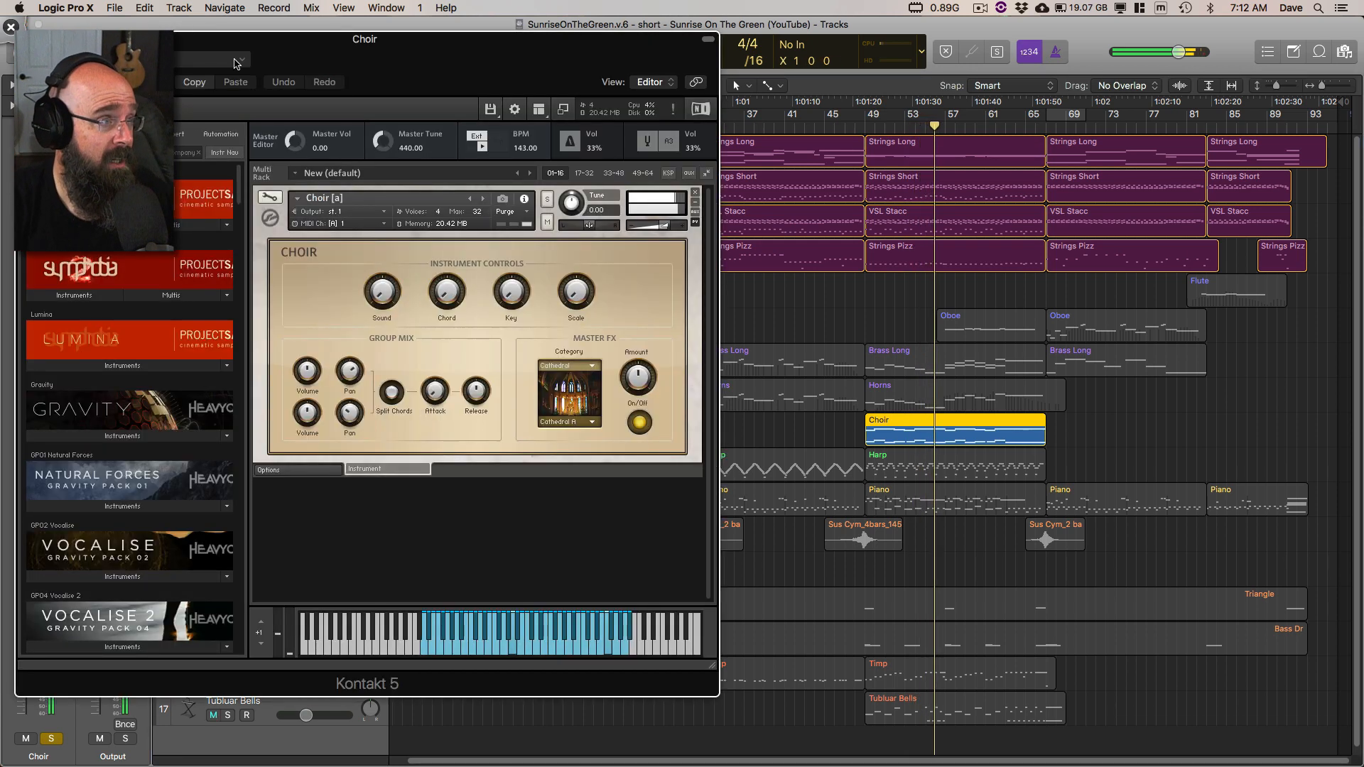
{"action": "left_click_drag", "start_coordinate": [301, 44], "coordinate": [400, 52]}
{"action": "left_click", "coordinate": [124, 47]}
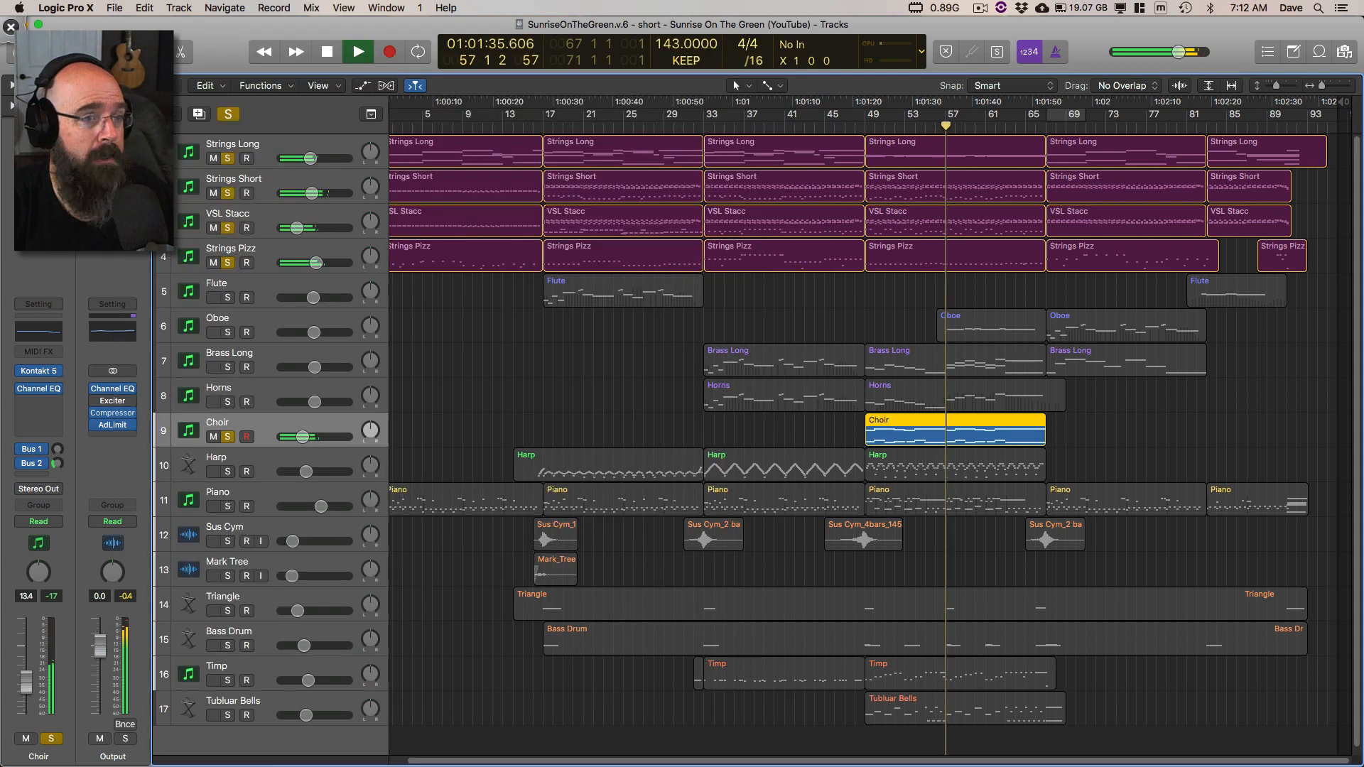
Step: Clear all track solos to hear the full mix, rewind playback a few bars, and deselect the Choir region
{"action": "left_click", "coordinate": [228, 115]}
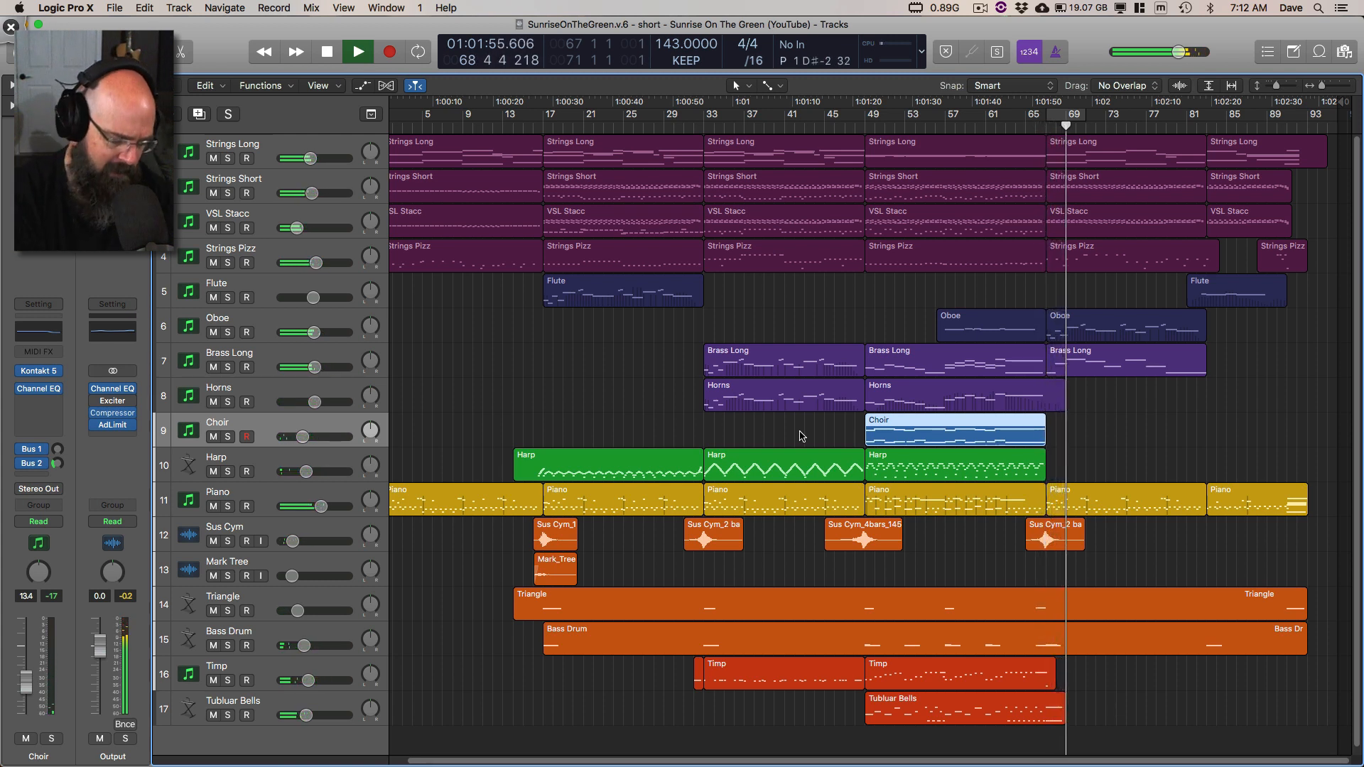
{"action": "key", "text": "comma"}
{"action": "key", "text": "comma"}
{"action": "key", "text": "comma"}
{"action": "key", "text": "comma"}
{"action": "key", "text": "comma"}
{"action": "key", "text": "comma"}
{"action": "key", "text": "comma"}
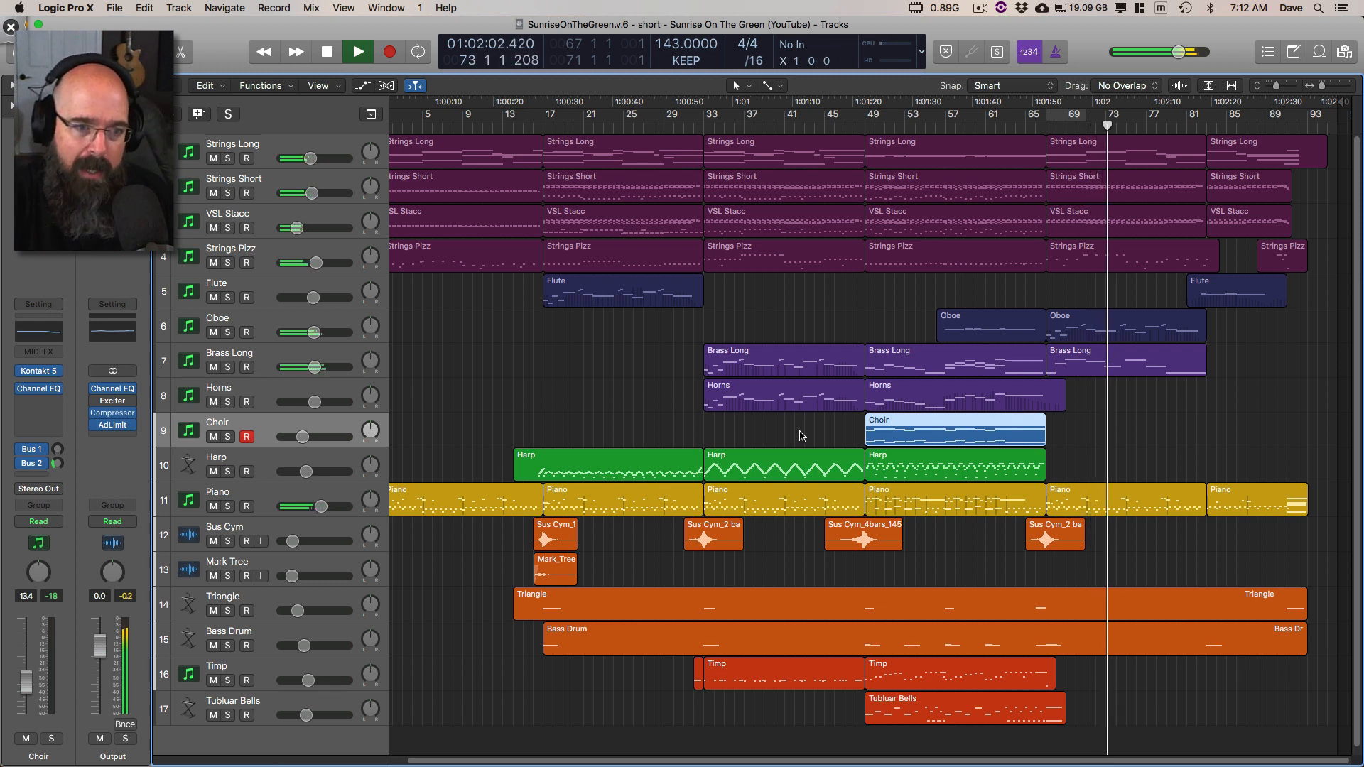
{"action": "left_click", "coordinate": [1121, 424]}
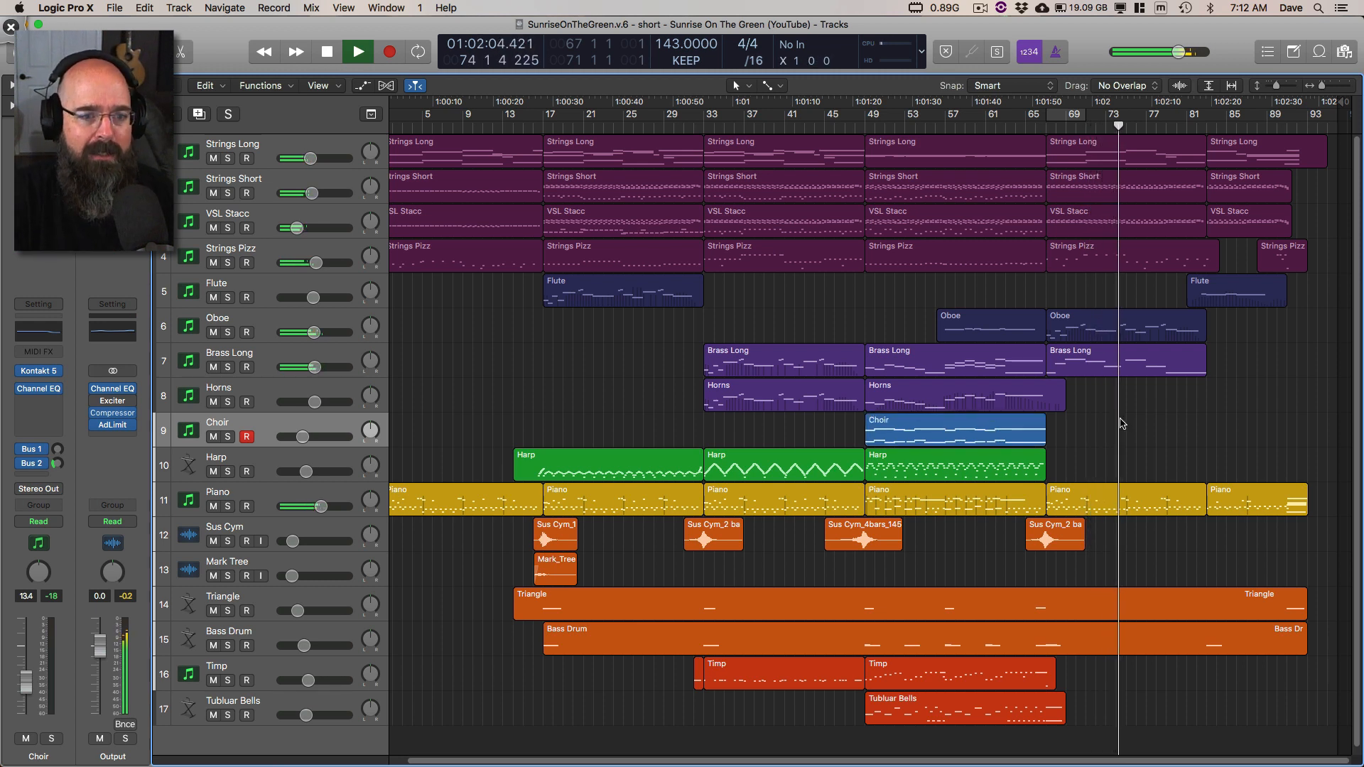
Step: Play the full mix from bar 33, stop playback, and place the playhead at bar 66
{"action": "left_click", "coordinate": [700, 130]}
{"action": "key", "text": "space"}
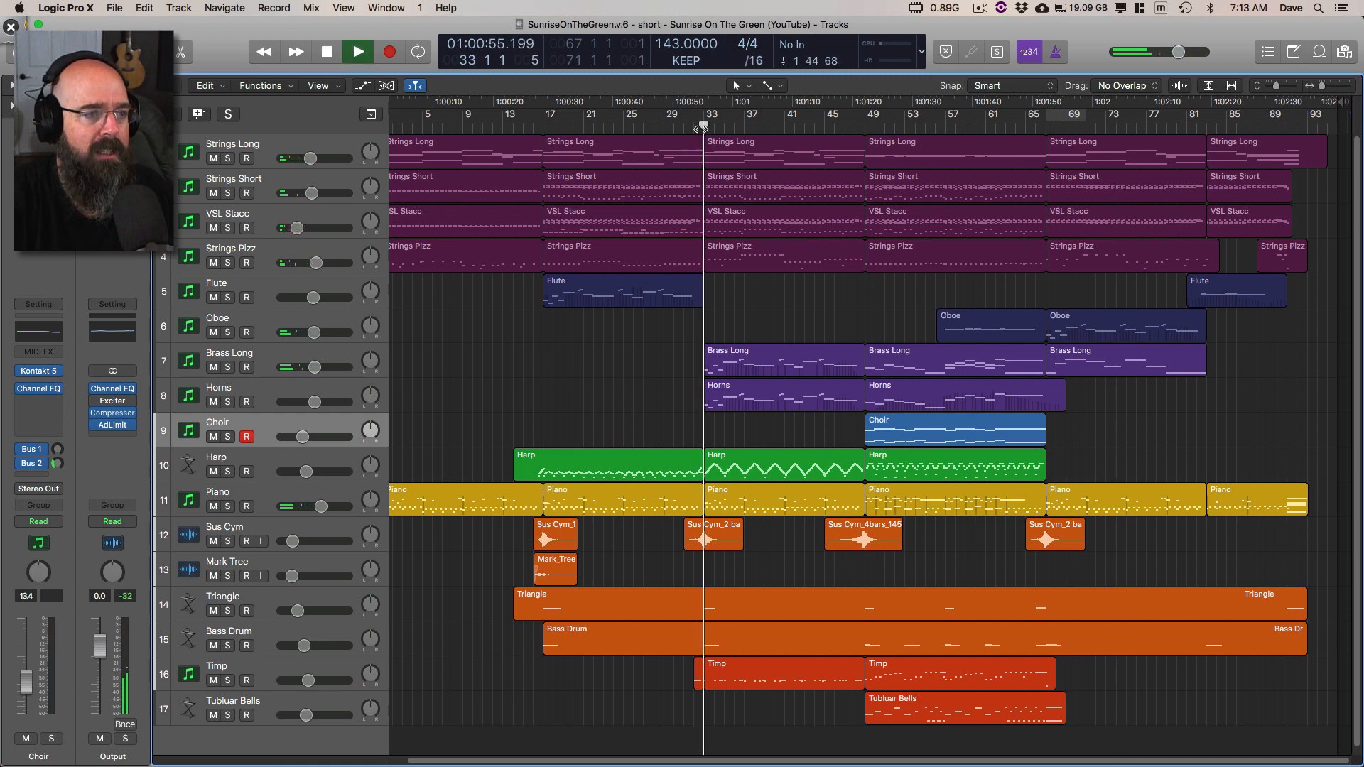
{"action": "left_click", "coordinate": [1041, 129]}
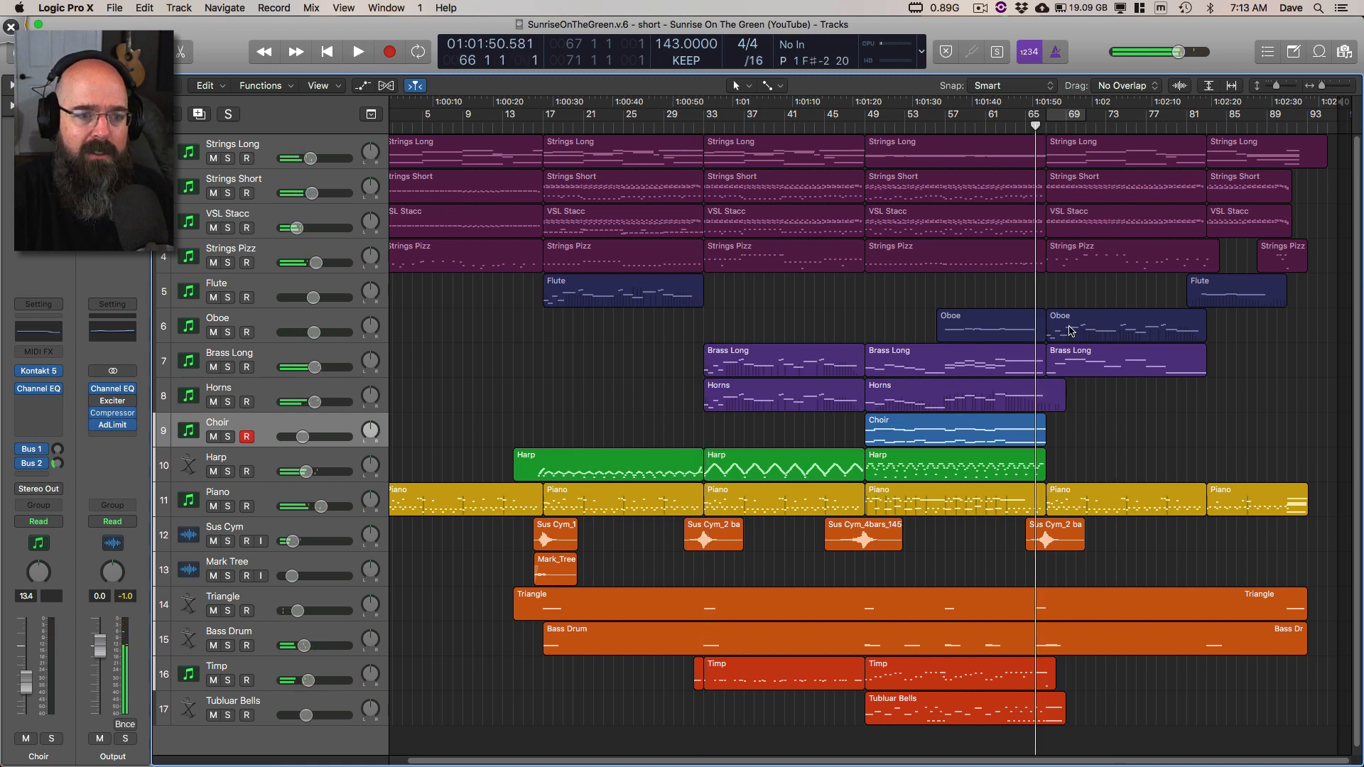
Step: View the Brass Long region at bar 66 in the Piano Roll during playback, then close the editor and deselect the region
{"action": "double_click", "coordinate": [1079, 364]}
{"action": "key", "text": "space"}
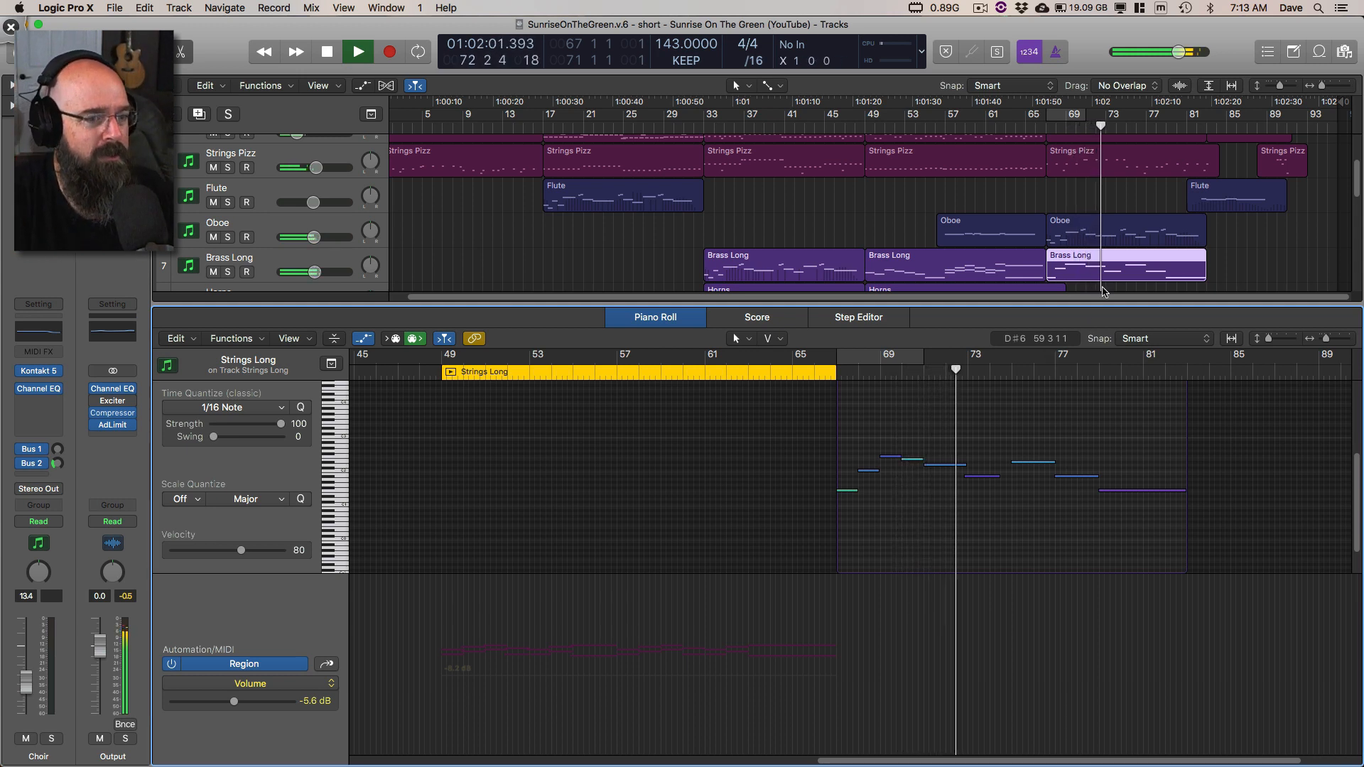
{"action": "key", "text": "p"}
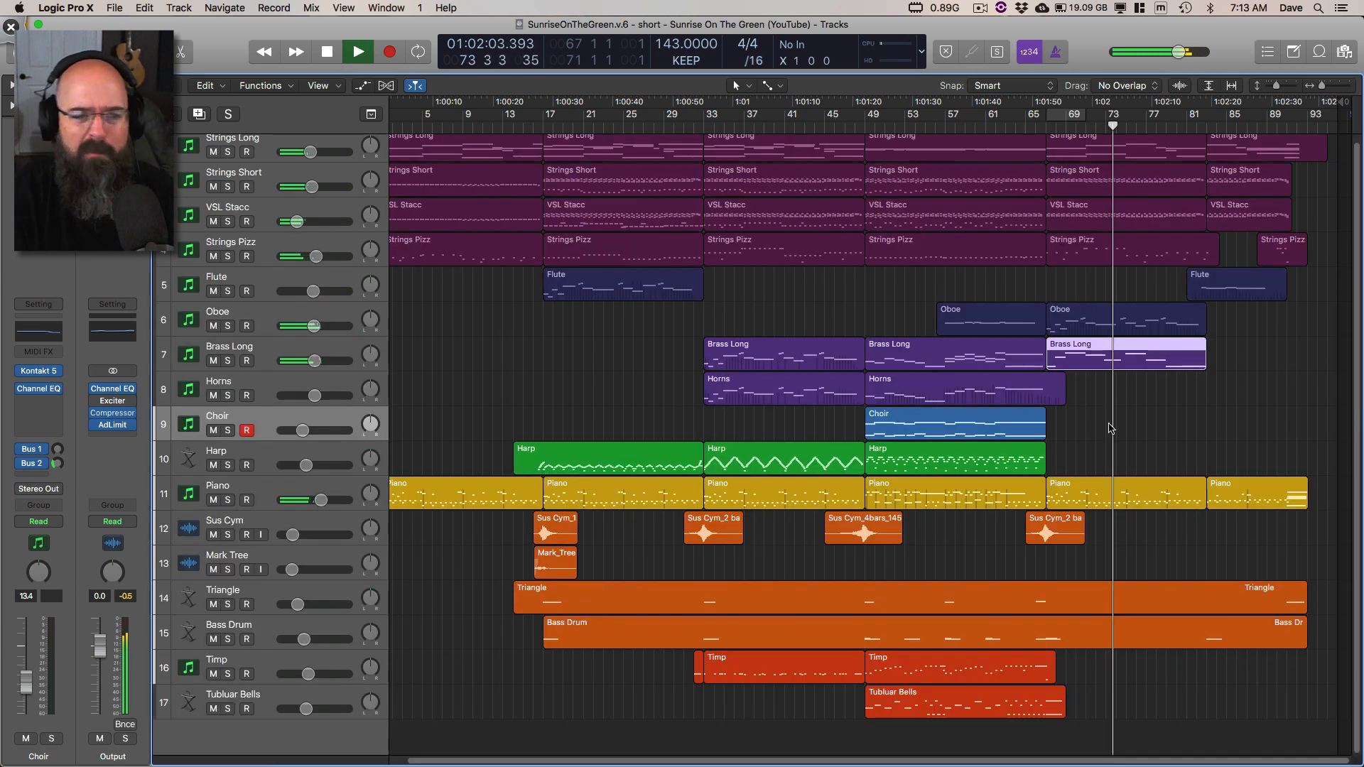
{"action": "left_click", "coordinate": [1136, 448]}
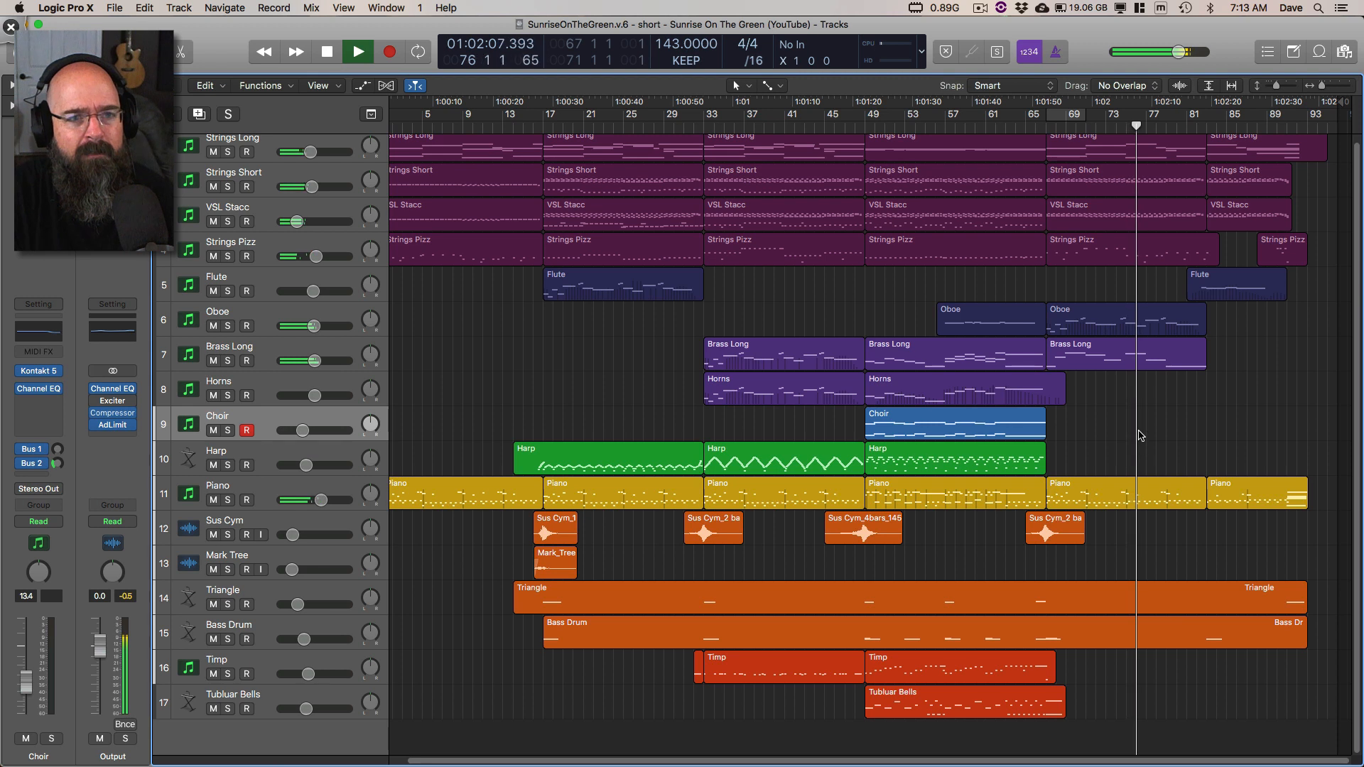
Step: Play through to the end of the piece, stop playback, and rewind the playhead to bar 87
{"action": "scroll", "coordinate": [1140, 436], "scroll_direction": "up", "scroll_amount": 1}
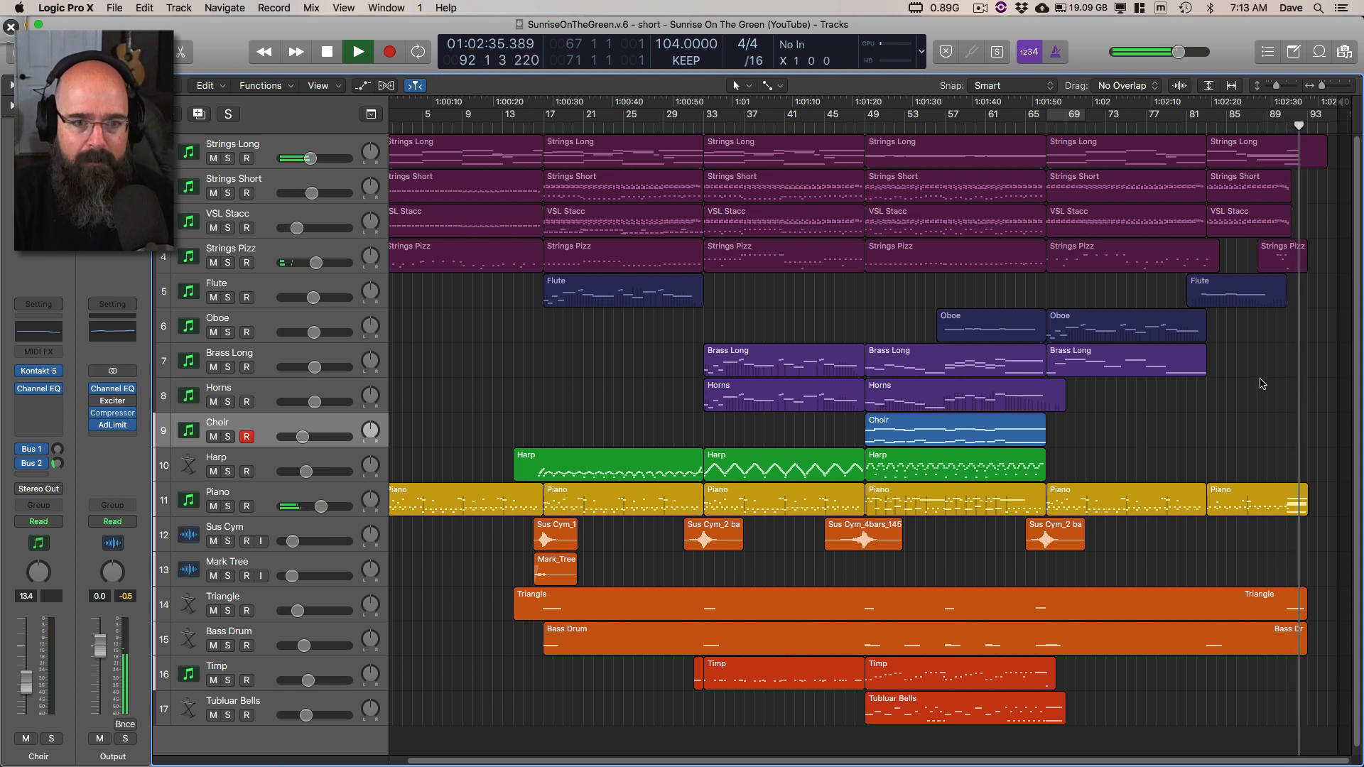
{"action": "key", "text": "space"}
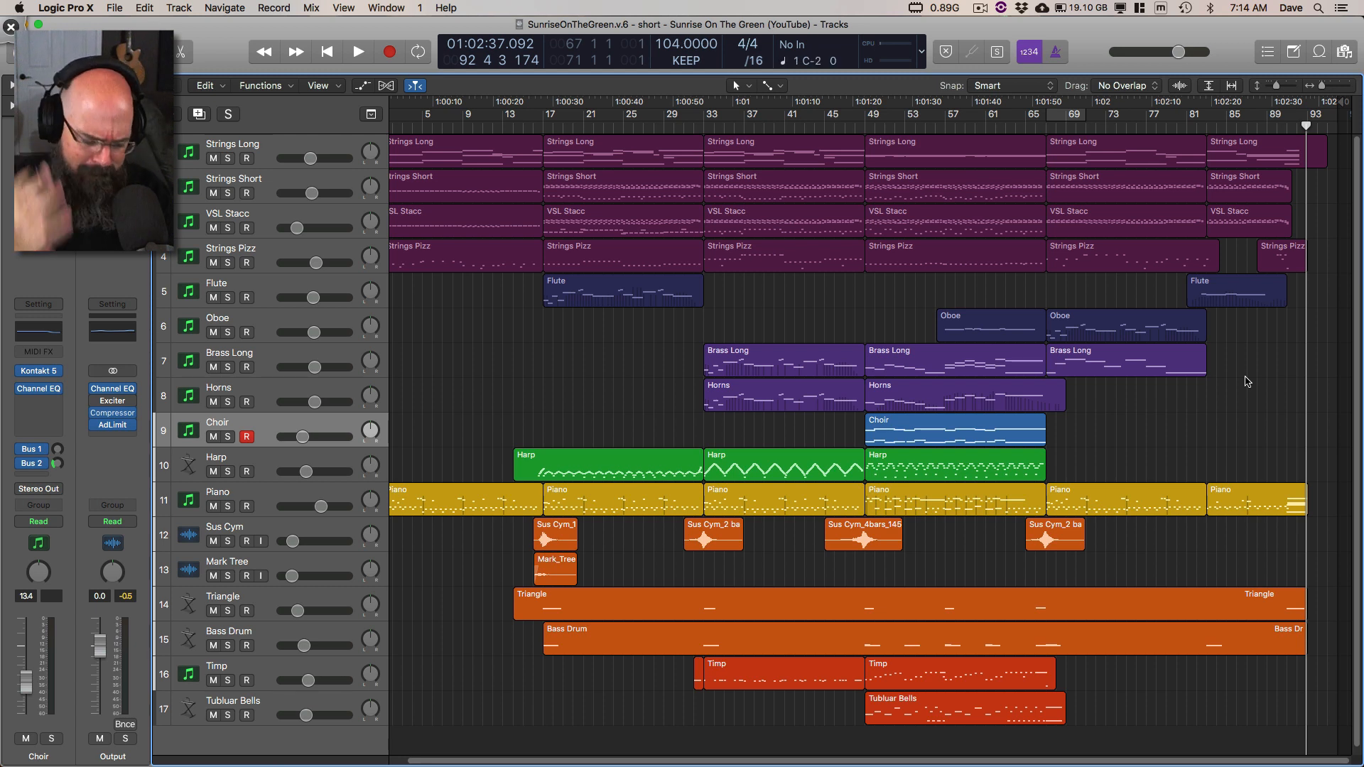
{"action": "key", "text": "comma"}
{"action": "key", "text": "comma"}
{"action": "key", "text": "comma"}
{"action": "key", "text": "comma"}
{"action": "key", "text": "comma"}
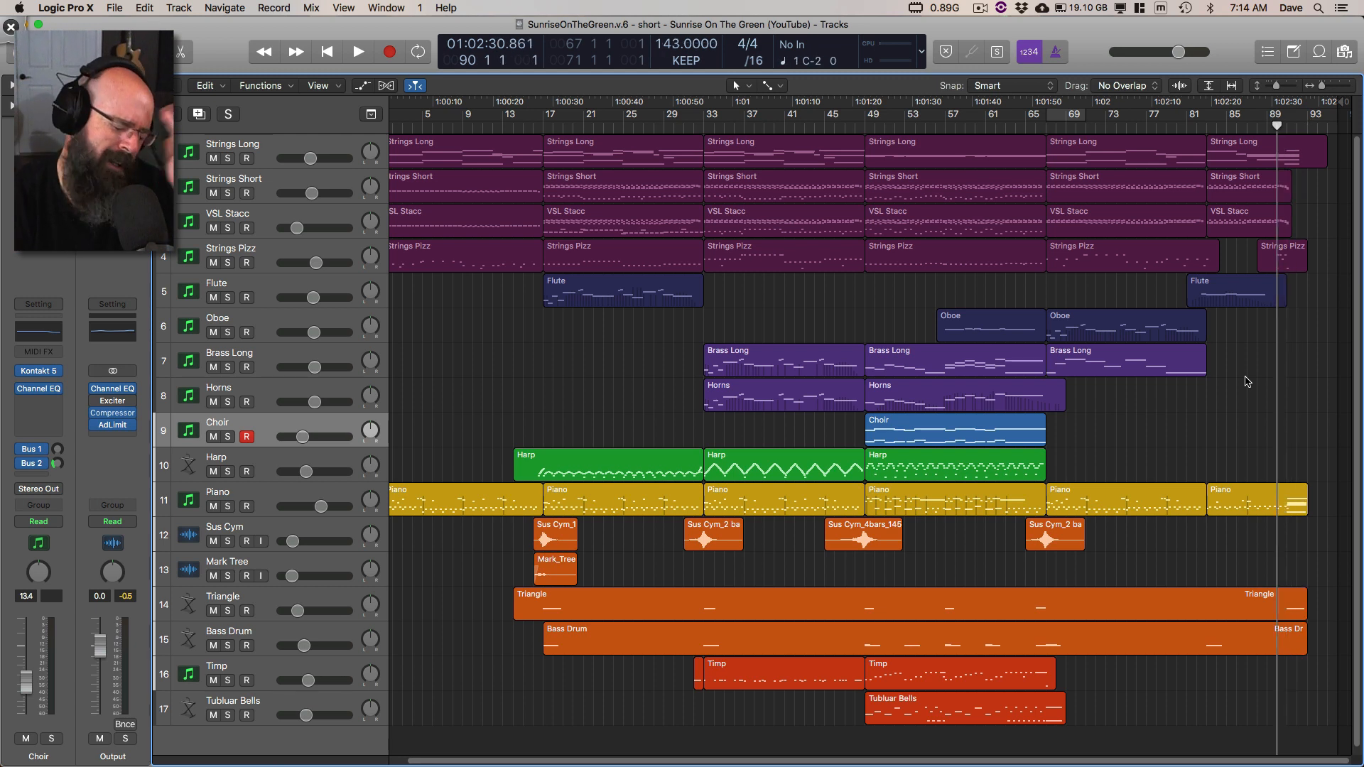
{"action": "key", "text": "comma"}
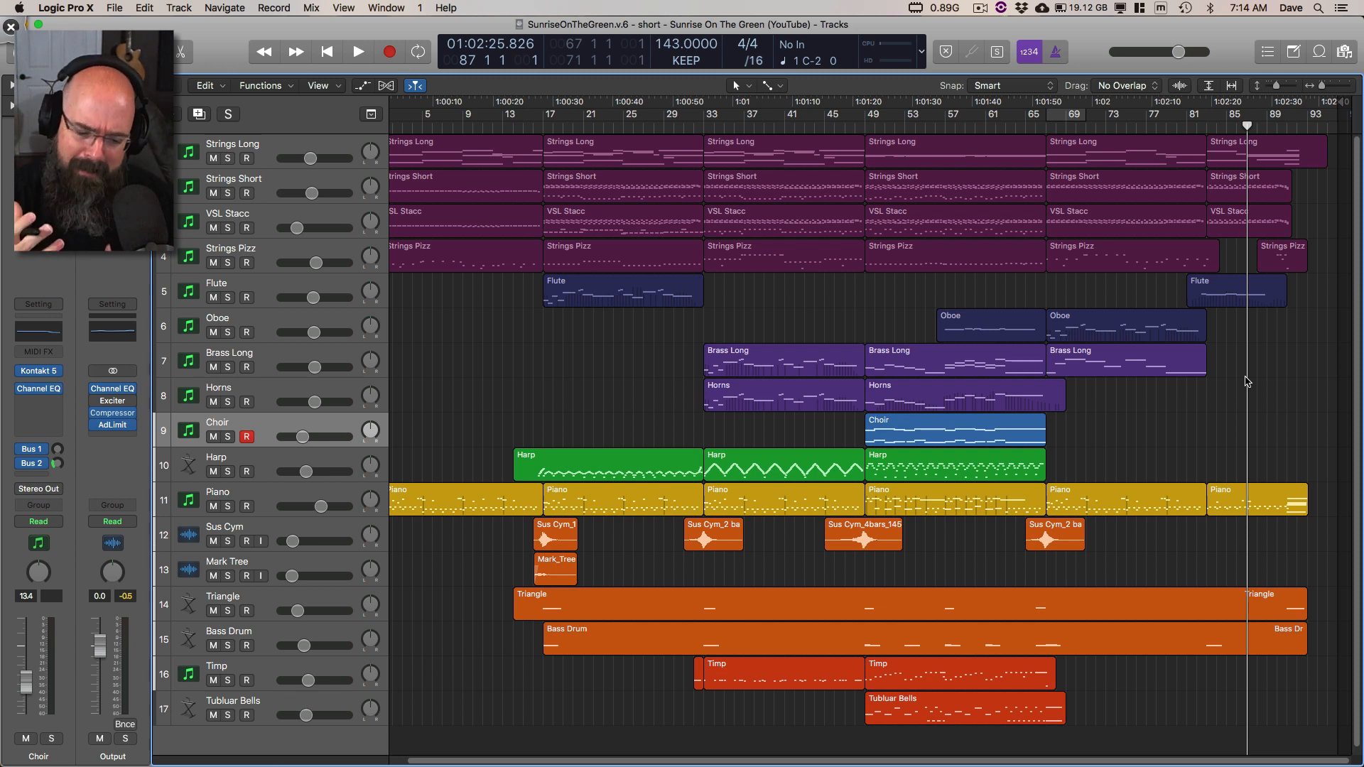
Step: Play the ending from bar 87, stop in bar 92, and return the playhead to bar 87
{"action": "key", "text": "space"}
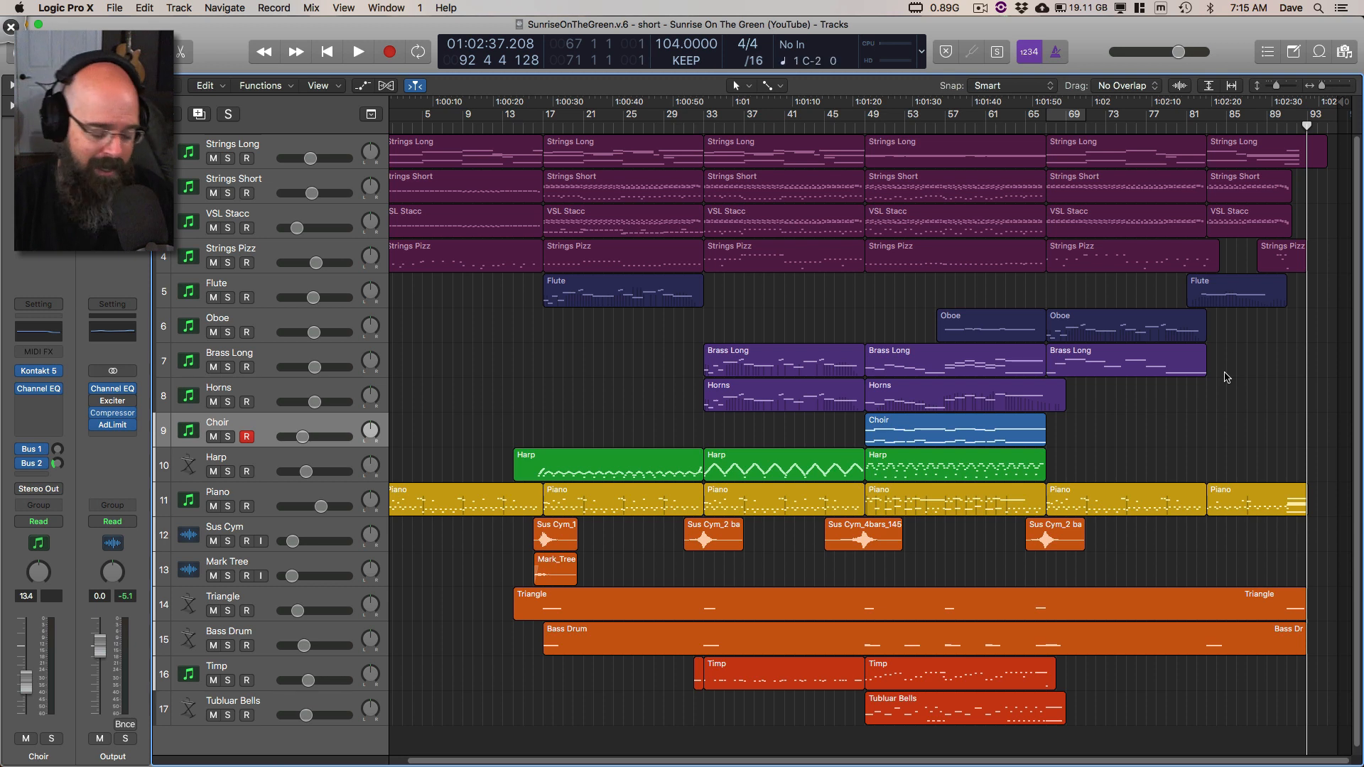
{"action": "key", "text": "comma"}
{"action": "key", "text": "comma"}
{"action": "key", "text": "comma"}
{"action": "key", "text": "comma"}
{"action": "key", "text": "comma"}
{"action": "key", "text": "comma"}
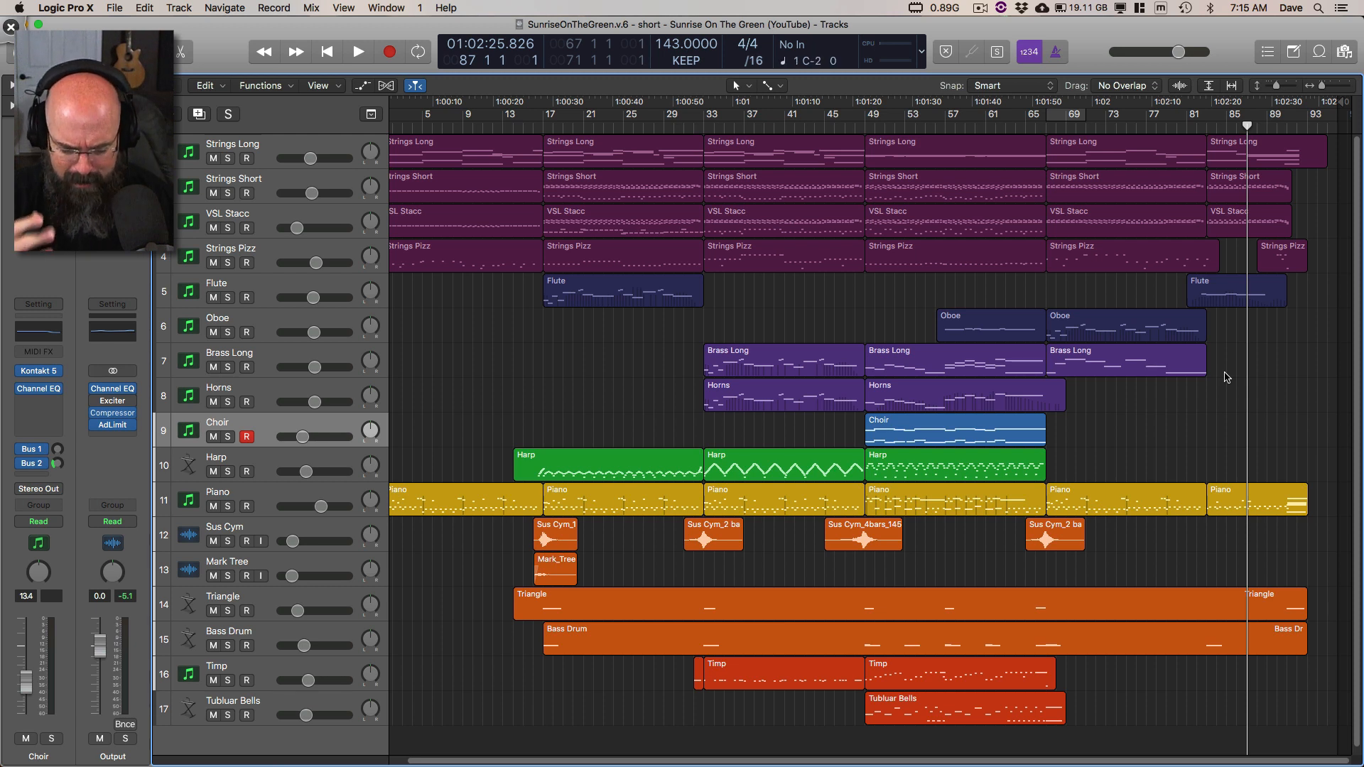
Step: Replay the ending from bar 87 while viewing the full arrangement, stop, and rewind to bar 87 again
{"action": "key", "text": "space"}
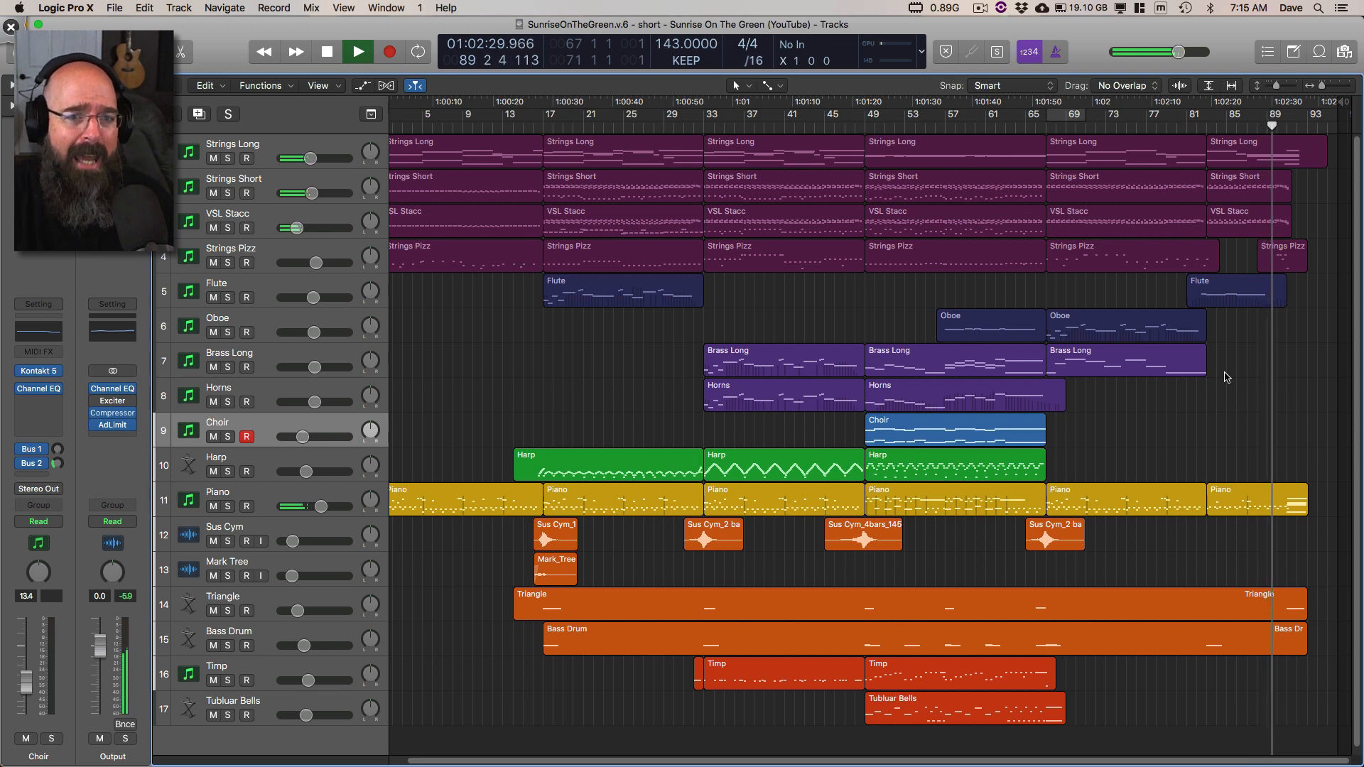
{"action": "scroll", "coordinate": [1281, 372], "scroll_direction": "up", "scroll_amount": 2}
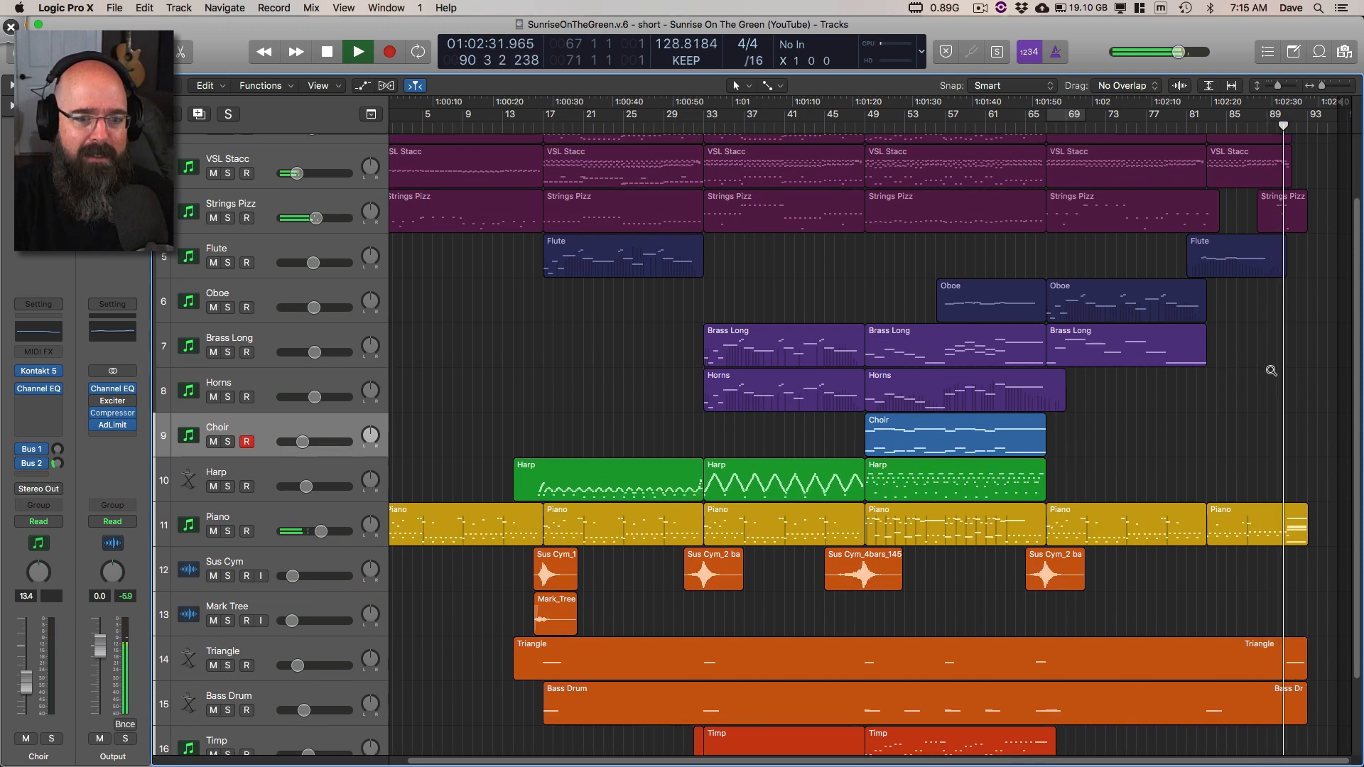
{"action": "scroll", "coordinate": [1279, 373], "scroll_direction": "down", "scroll_amount": 2}
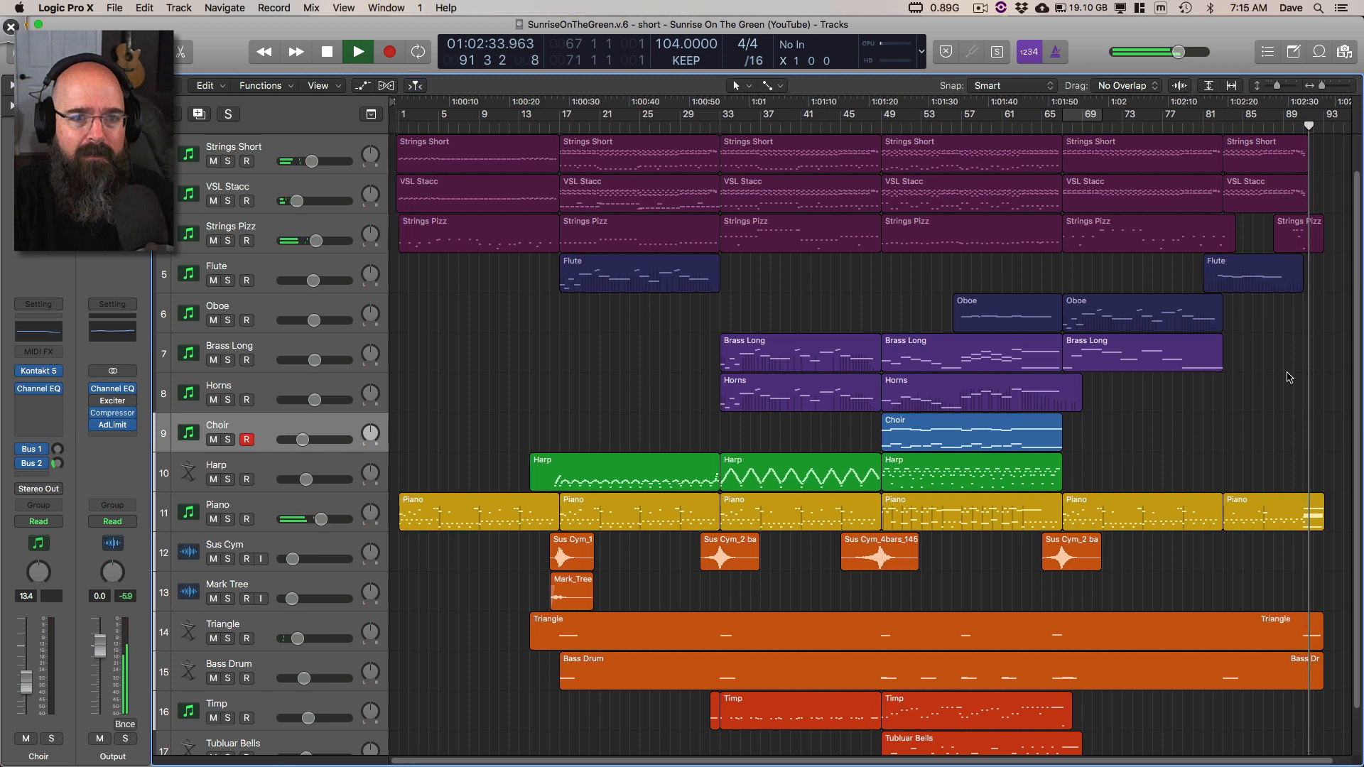
{"action": "scroll", "coordinate": [1290, 377], "scroll_direction": "up", "scroll_amount": 1}
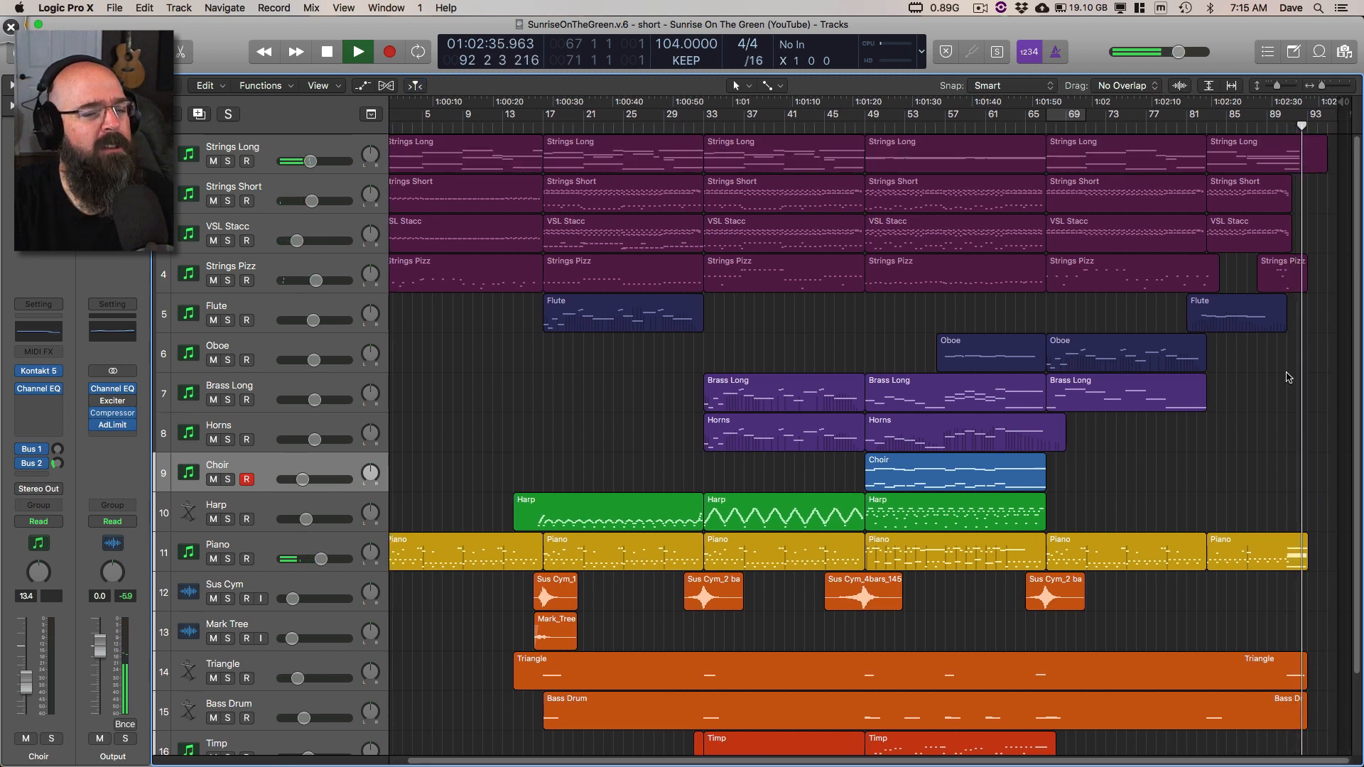
{"action": "key", "text": "space"}
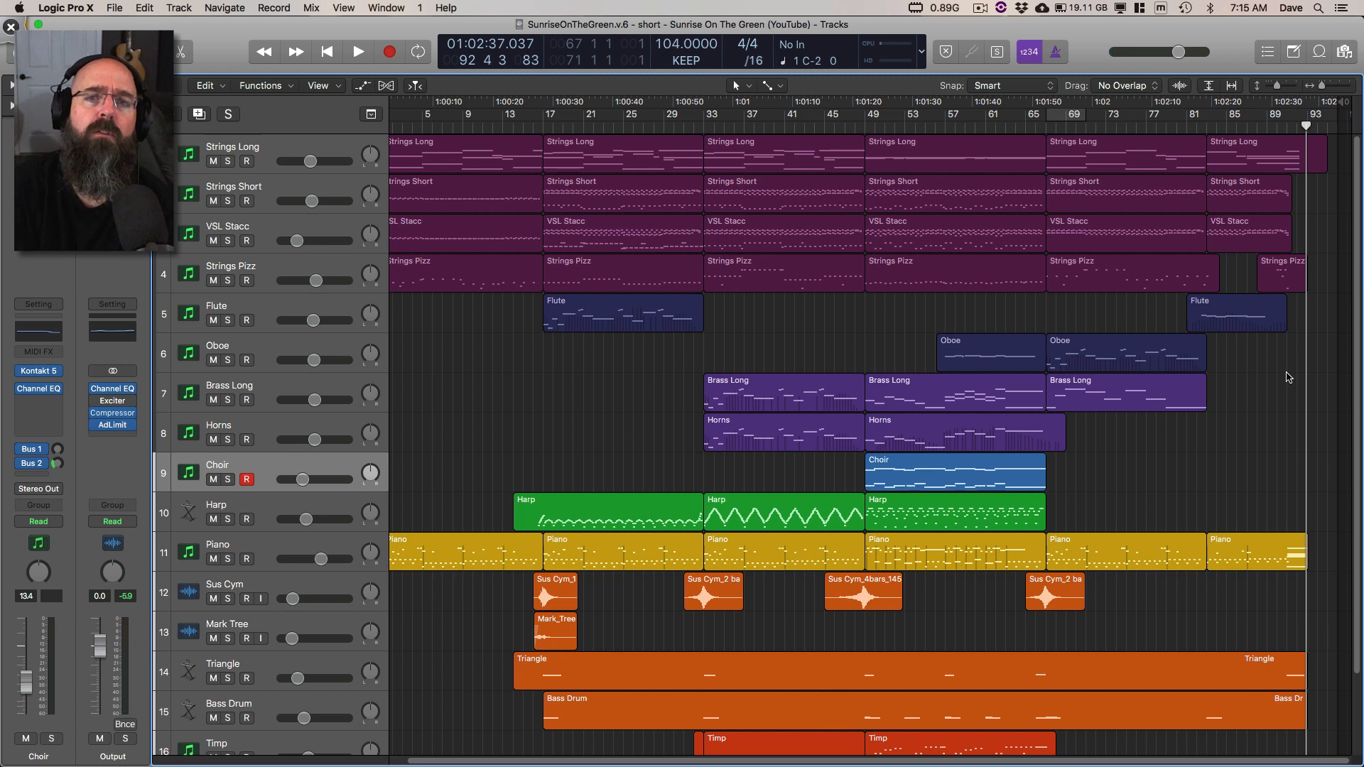
{"action": "key", "text": "comma"}
{"action": "key", "text": "comma"}
{"action": "key", "text": "comma"}
{"action": "key", "text": "comma"}
{"action": "key", "text": "comma"}
{"action": "key", "text": "comma"}
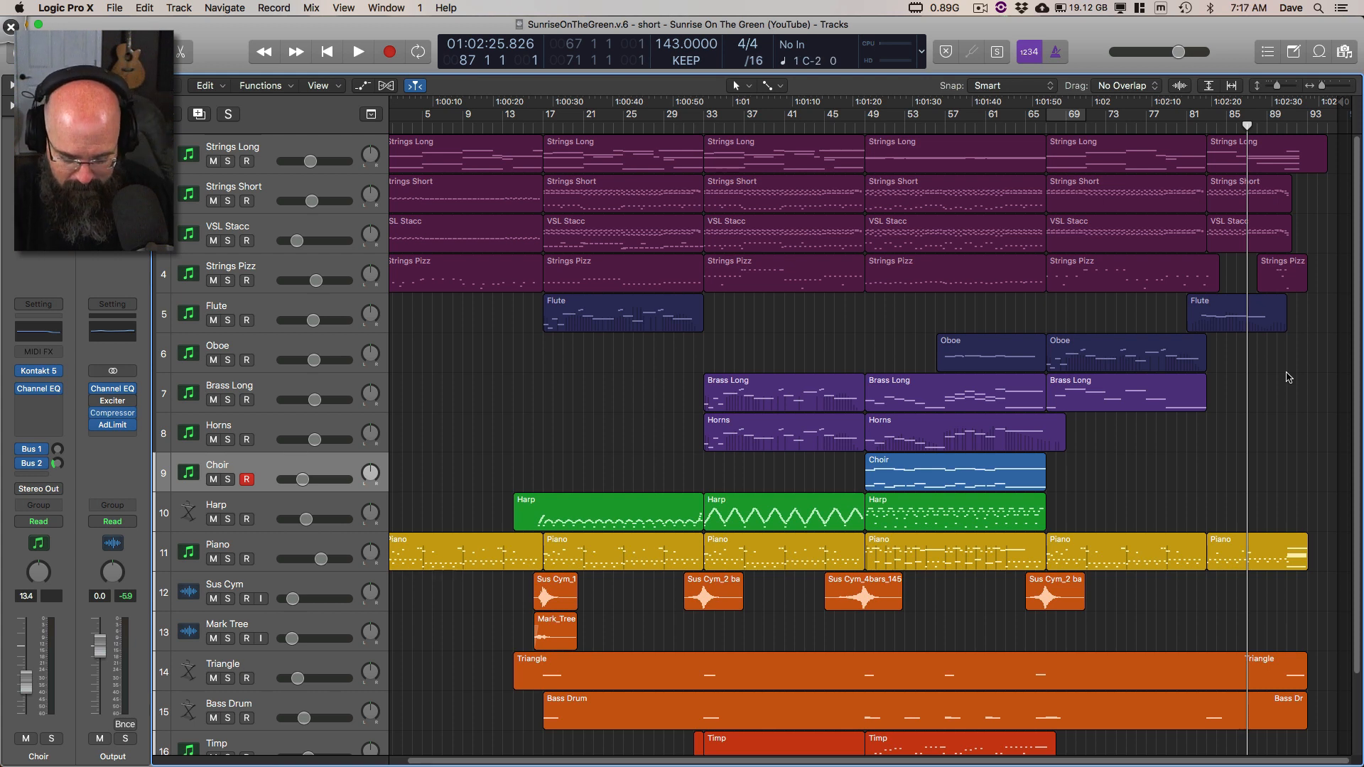
Step: Listen to the ending from bar 87 two more times, rewinding to bar 87 after each pass
{"action": "key", "text": "space"}
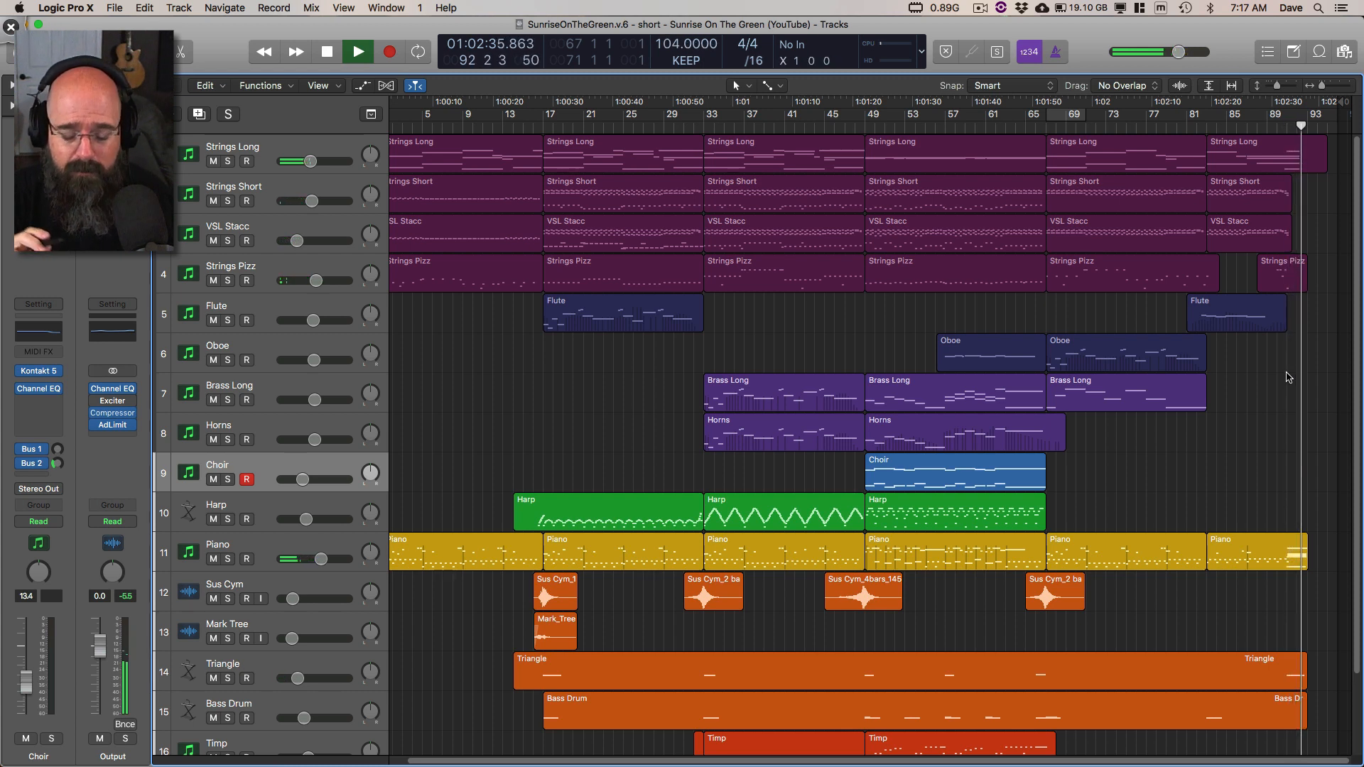
{"action": "key", "text": "space"}
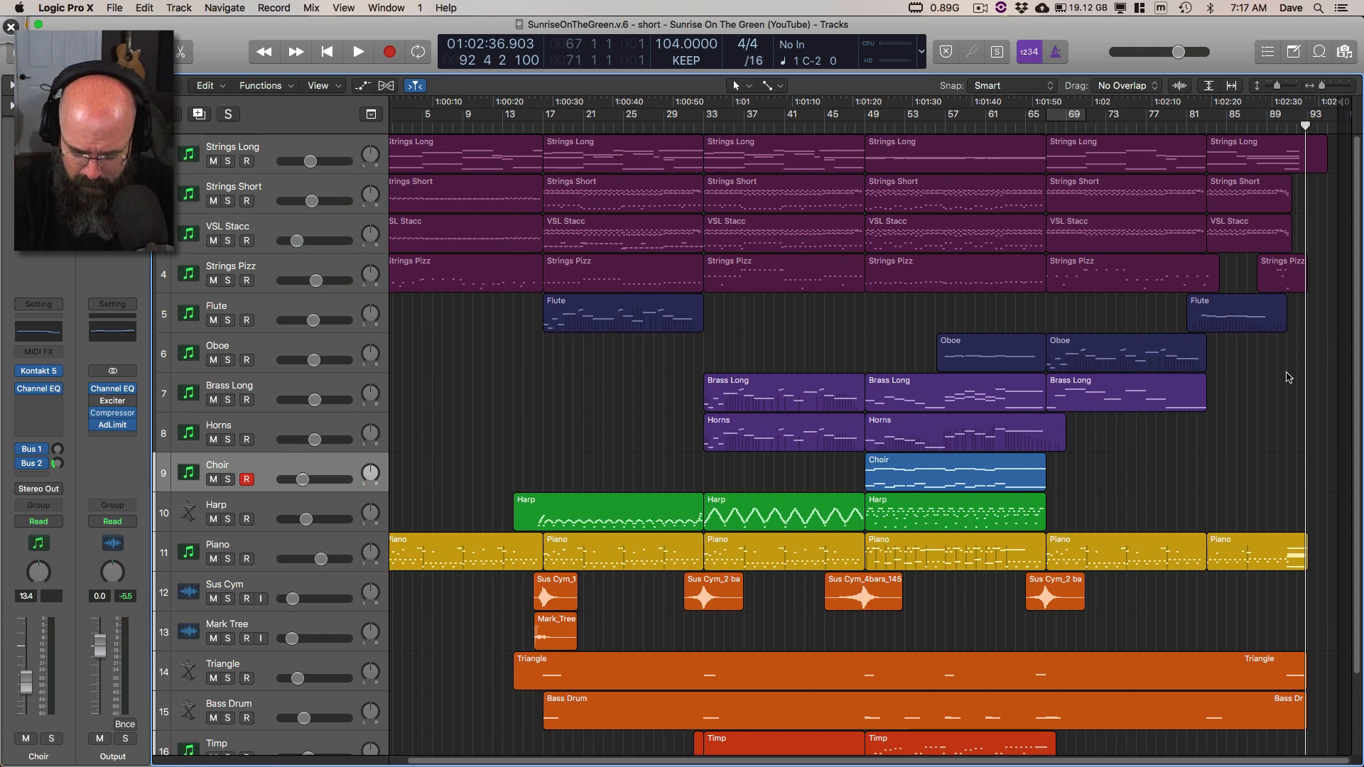
{"action": "key", "text": "comma"}
{"action": "key", "text": "comma"}
{"action": "key", "text": "comma"}
{"action": "key", "text": "comma"}
{"action": "key", "text": "comma"}
{"action": "key", "text": "comma"}
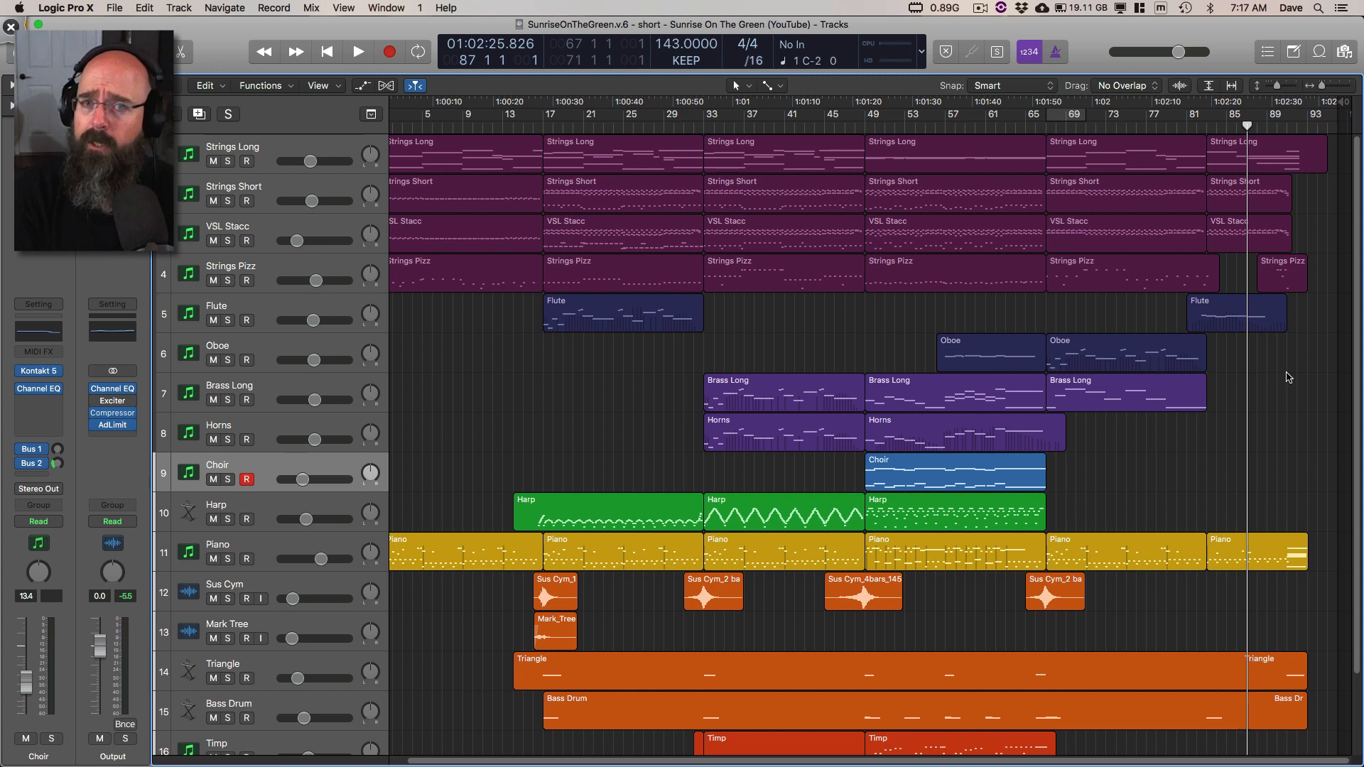
{"action": "key", "text": "space"}
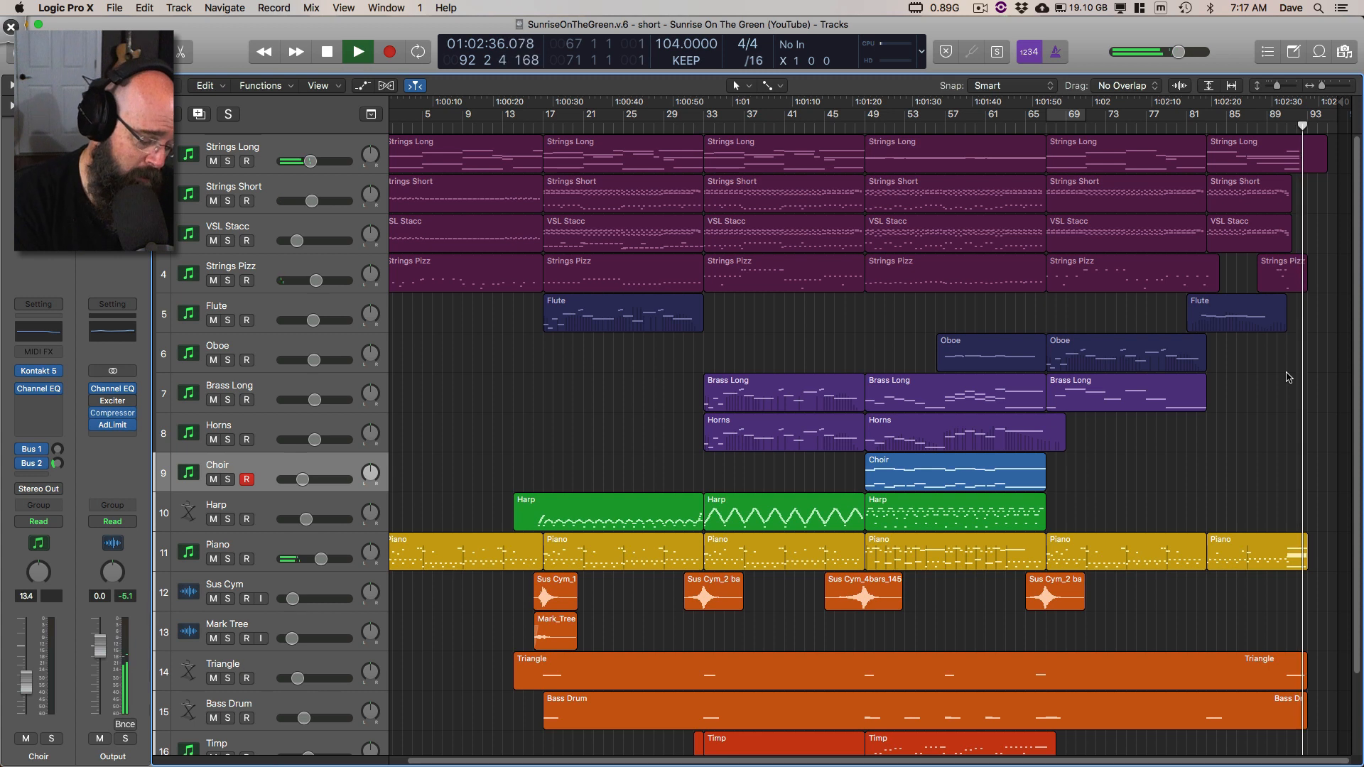
{"action": "key", "text": "space"}
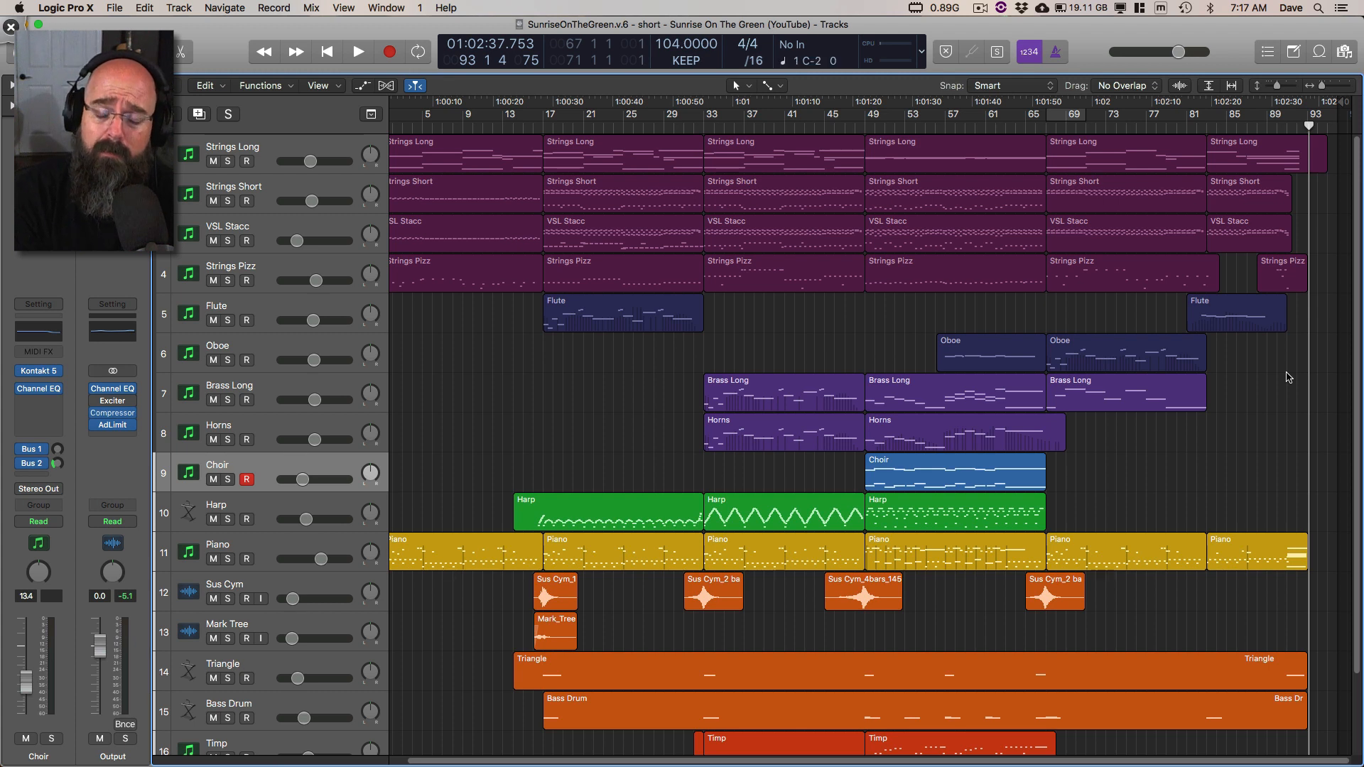
{"action": "key", "text": "comma"}
{"action": "key", "text": "comma"}
{"action": "key", "text": "comma"}
{"action": "key", "text": "comma"}
{"action": "key", "text": "comma"}
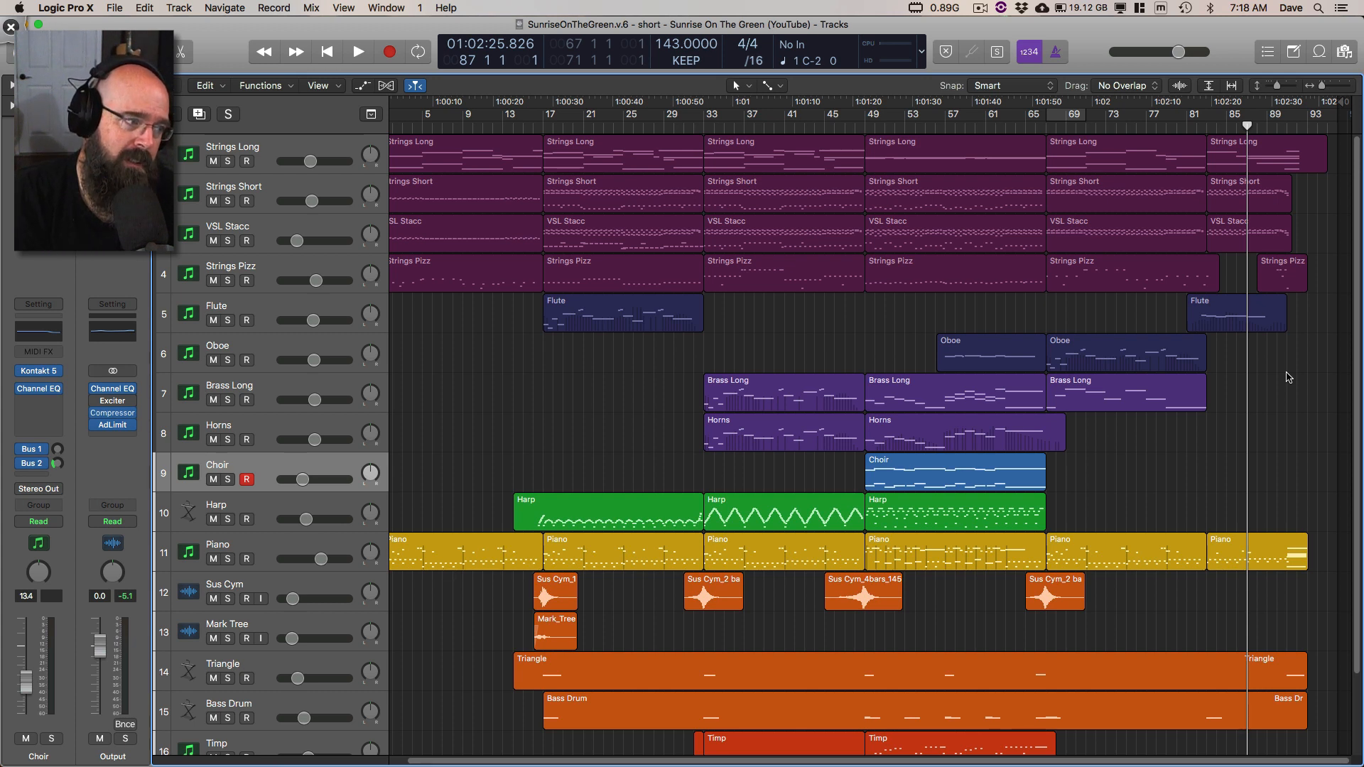
Step: Play the ending through to bar 94, stop playback, and return the playhead to the start of the project
{"action": "key", "text": "space"}
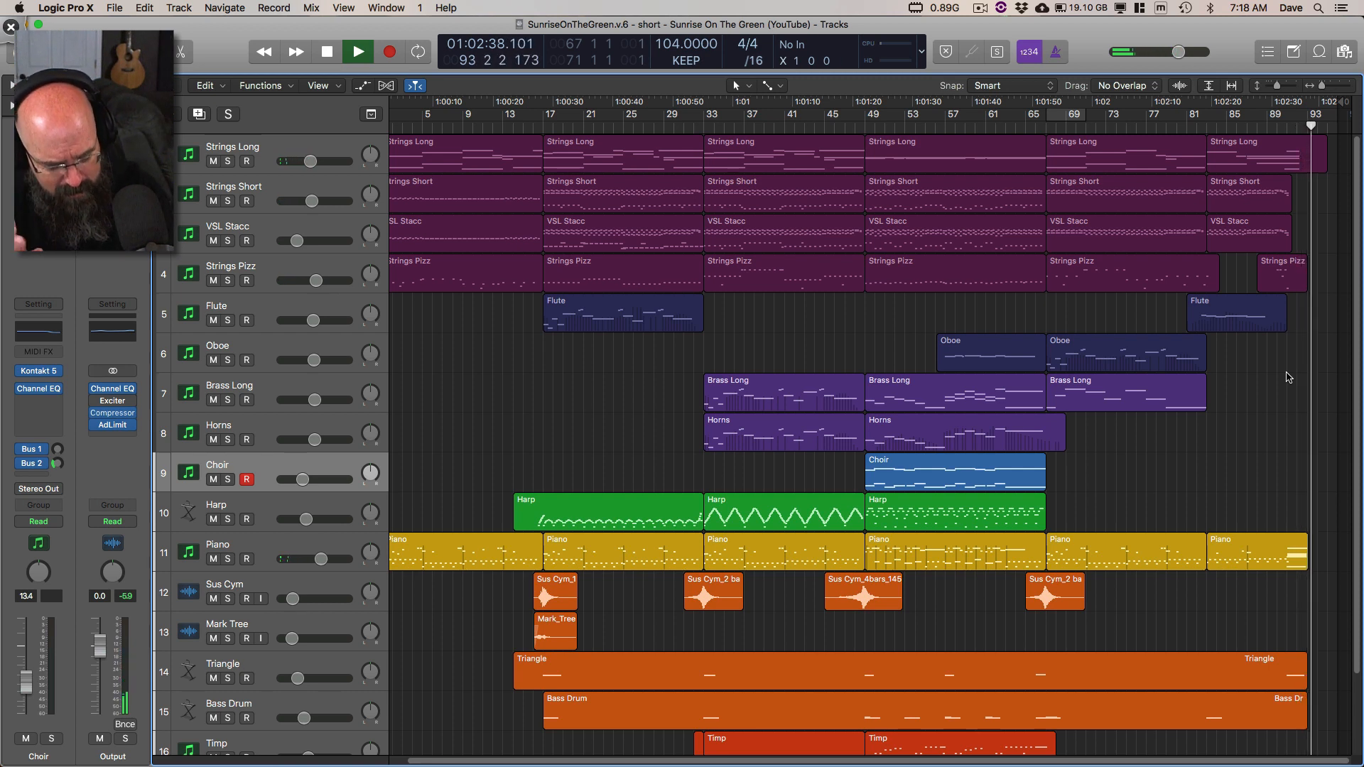
{"action": "key", "text": "space"}
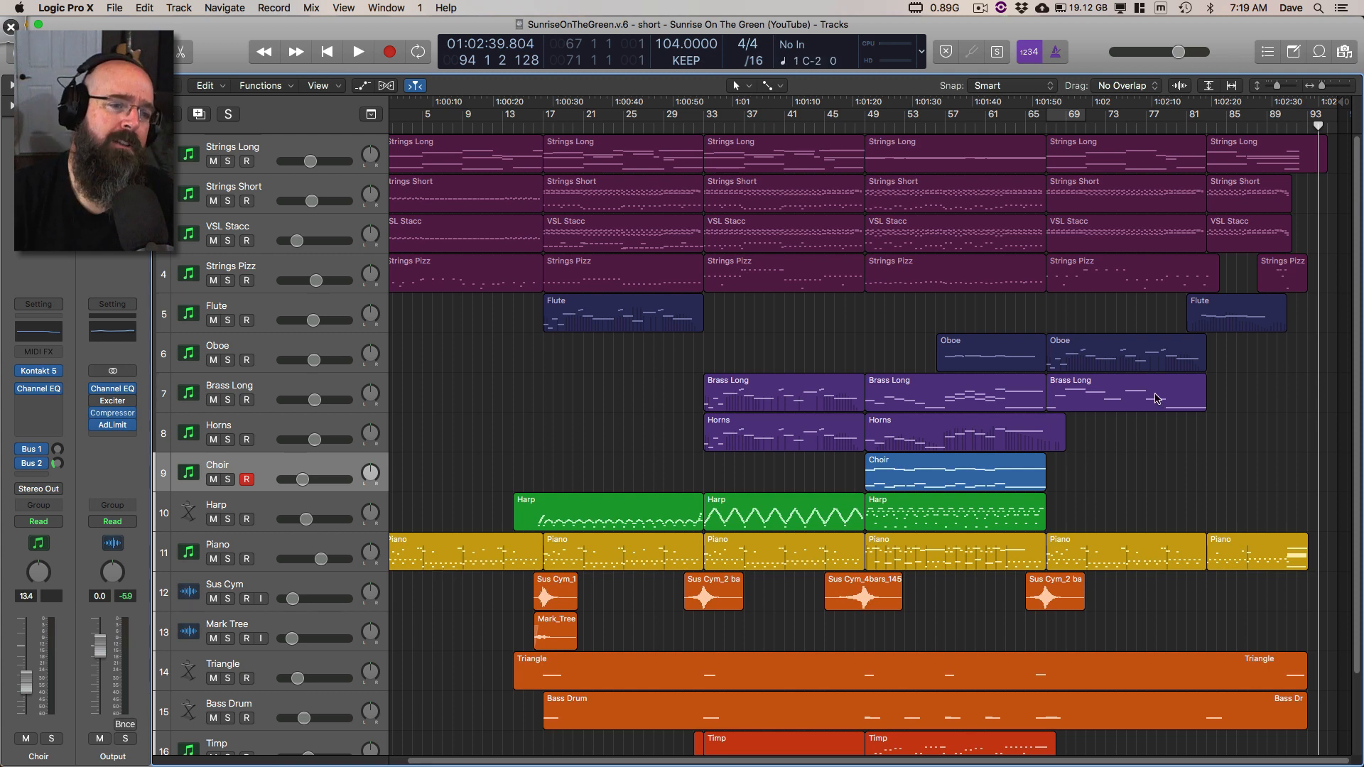
{"action": "key", "text": "Return"}
{"action": "key", "text": "space"}
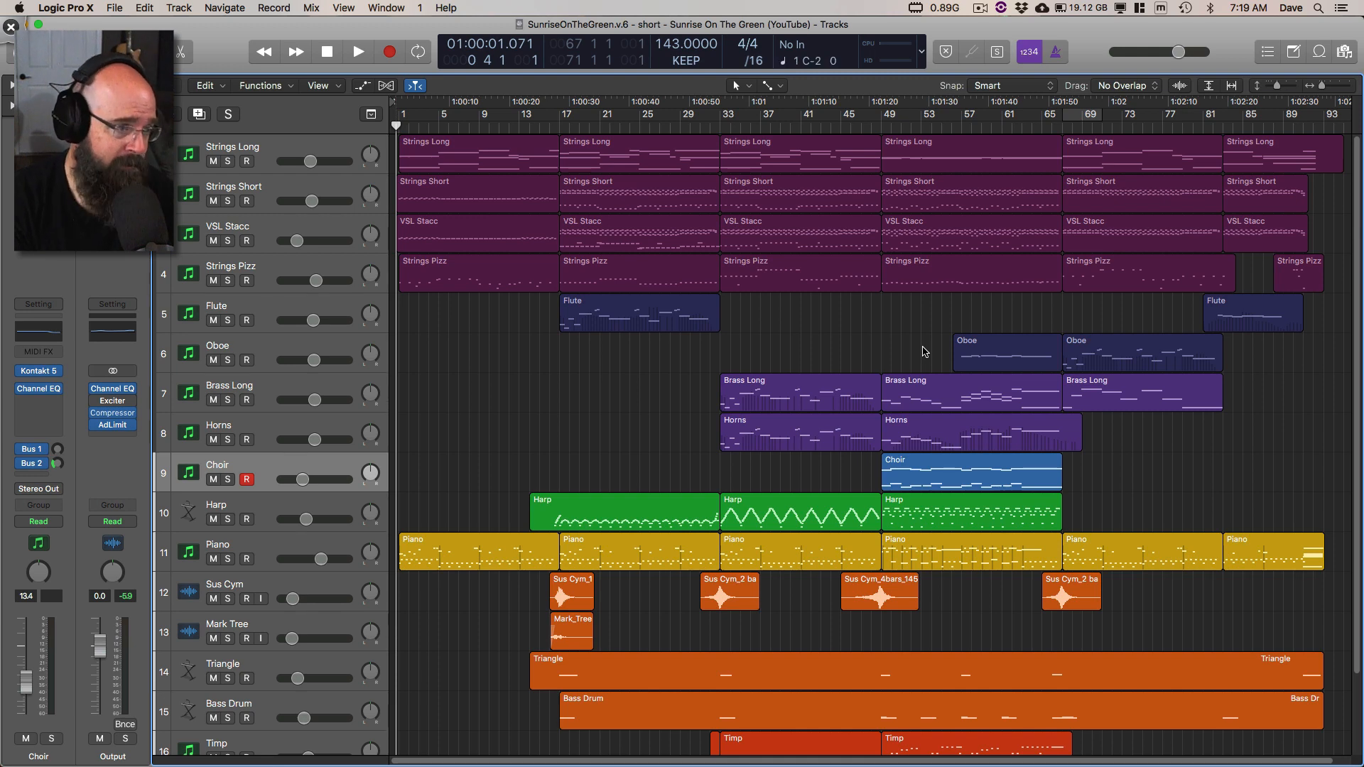
Step: Open the Mixer, switch to Deskscribble to circle the empty EQ slots on VSL Stacc, Brass Long and Horns in green, and erase the circles
{"action": "key", "text": "x"}
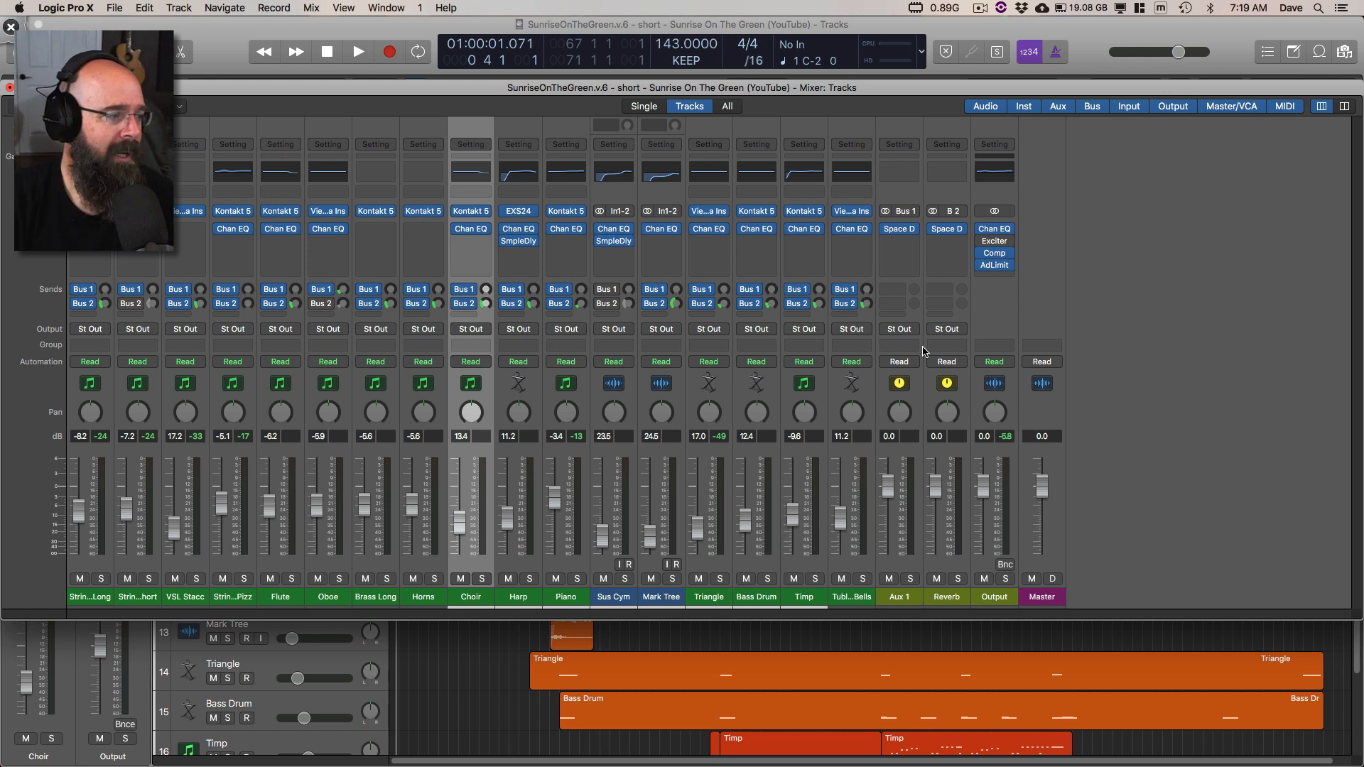
{"action": "key", "text": "ctrl+Tab"}
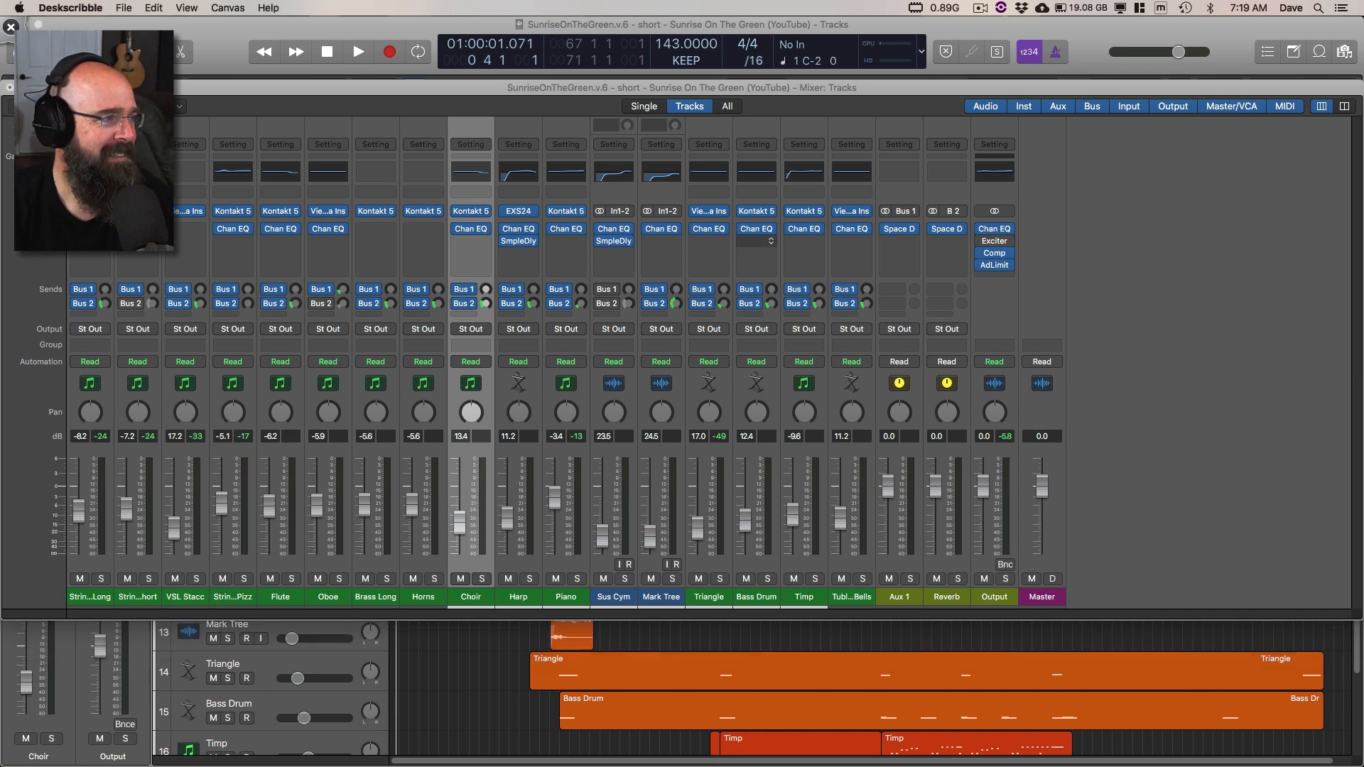
{"action": "left_click_drag", "start_coordinate": [384, 145], "coordinate": [458, 145]}
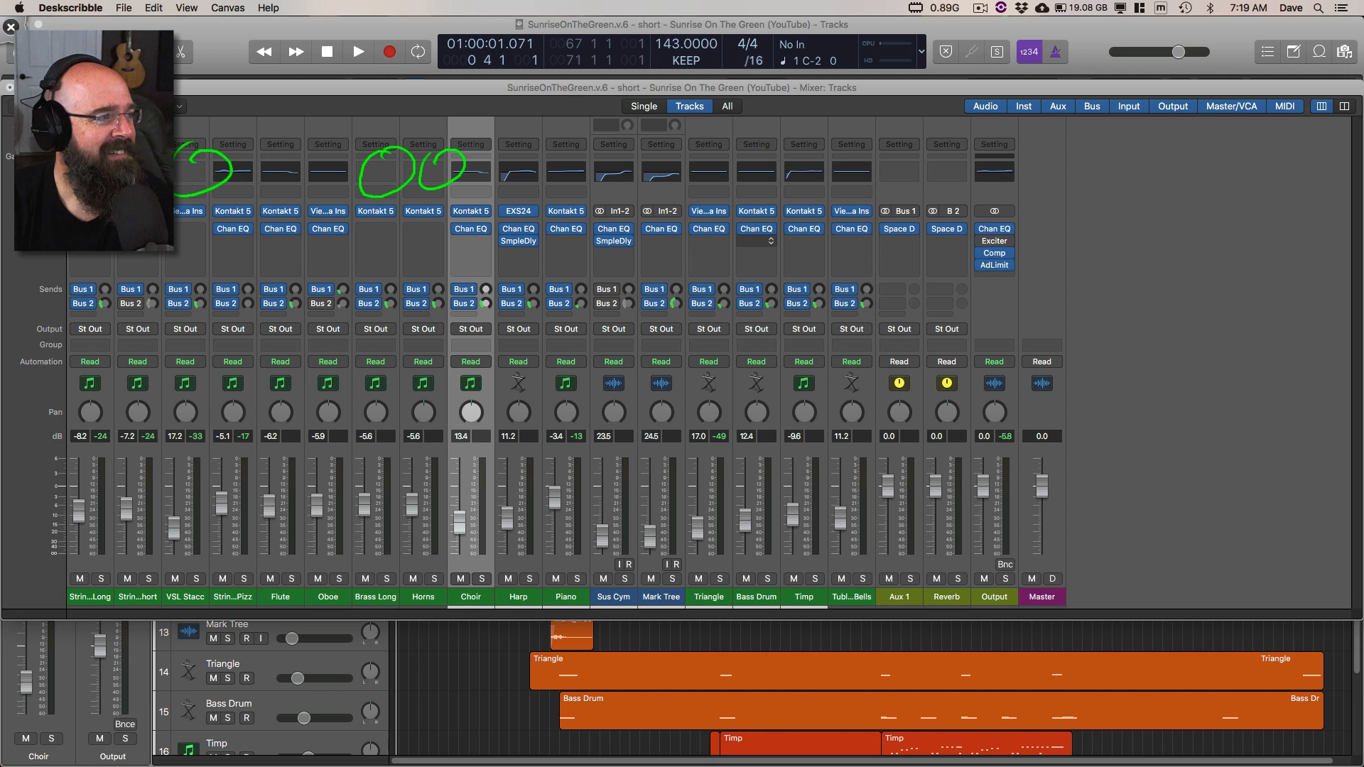
{"action": "left_click_drag", "start_coordinate": [376, 166], "coordinate": [445, 181]}
{"action": "left_click", "coordinate": [395, 180]}
{"action": "key", "text": "Escape"}
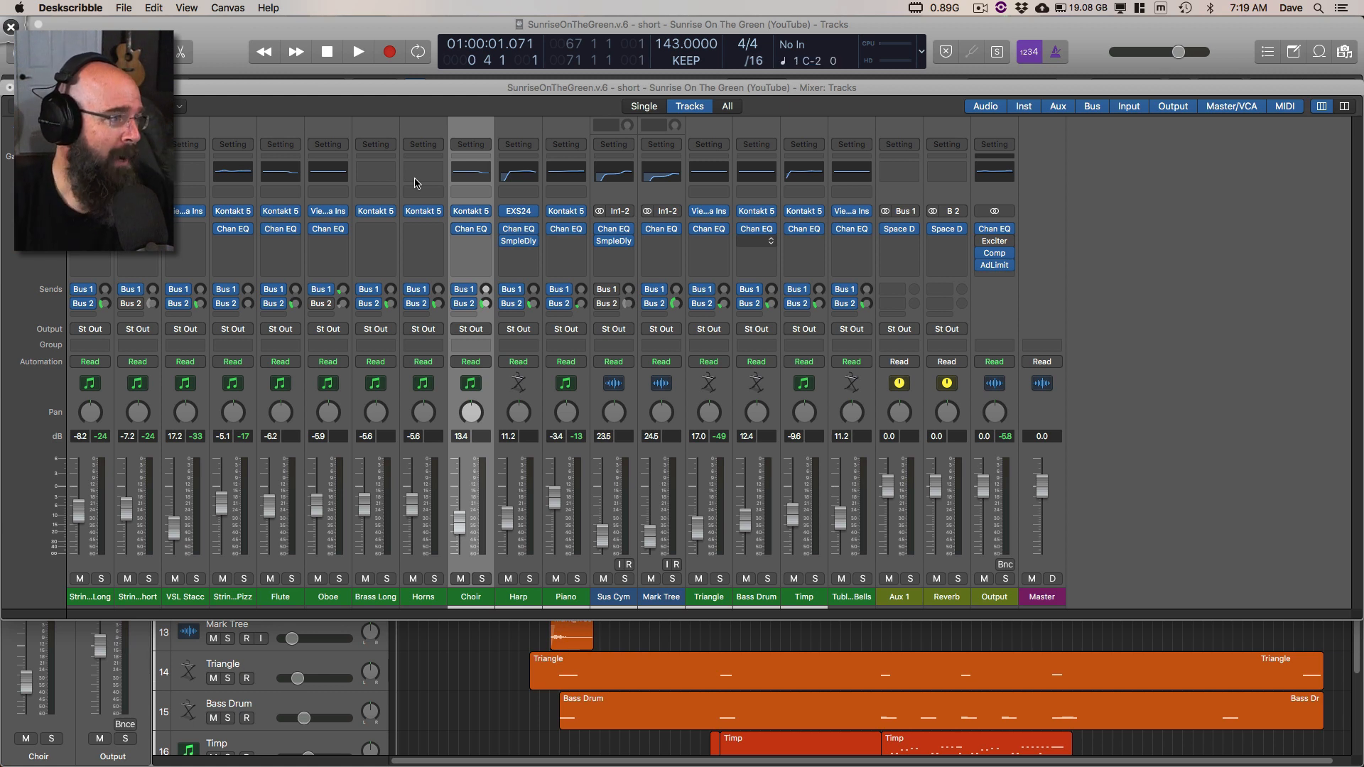
Step: Clear the scribbles around the Strings Pizz channel, mark the Output channel's AdLimit insert in green, and switch back to Logic Pro X
{"action": "mouse_move", "coordinate": [251, 140]}
{"action": "left_mouse_down"}
{"action": "mouse_move", "coordinate": [219, 148]}
{"action": "mouse_move", "coordinate": [256, 159]}
{"action": "left_mouse_up"}
{"action": "left_click", "coordinate": [230, 155]}
{"action": "left_click", "coordinate": [242, 150]}
{"action": "key", "text": "super+n"}
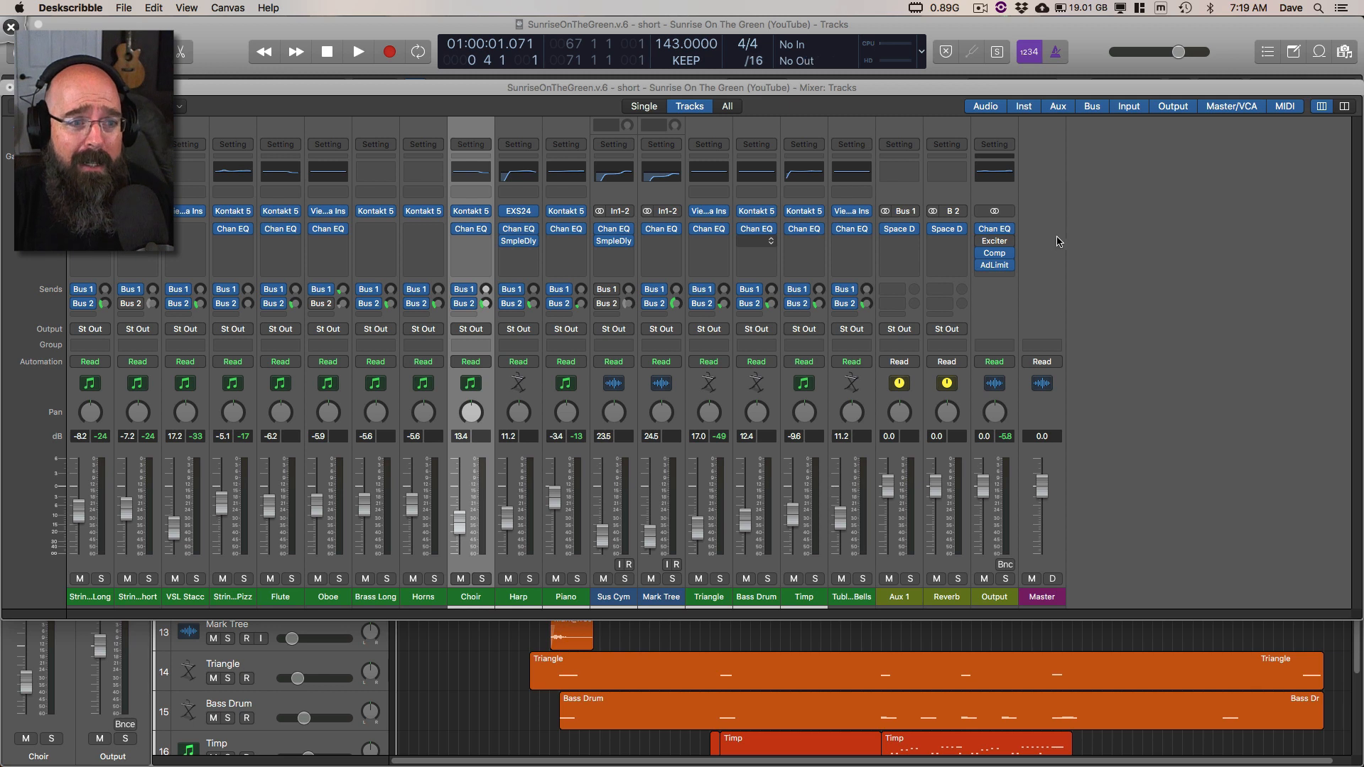
{"action": "mouse_move", "coordinate": [1034, 260]}
{"action": "left_mouse_down"}
{"action": "mouse_move", "coordinate": [1010, 284]}
{"action": "mouse_move", "coordinate": [1037, 286]}
{"action": "left_mouse_up"}
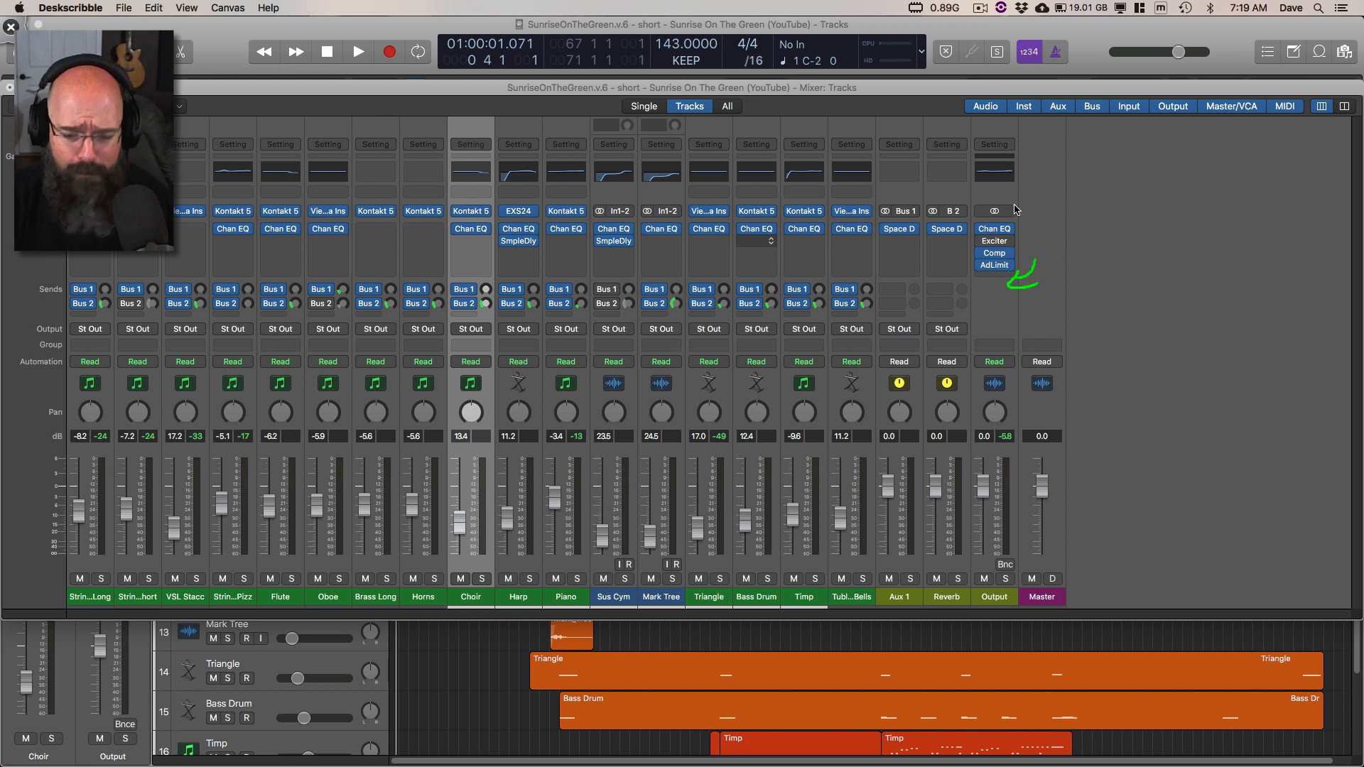
{"action": "left_click", "coordinate": [968, 91]}
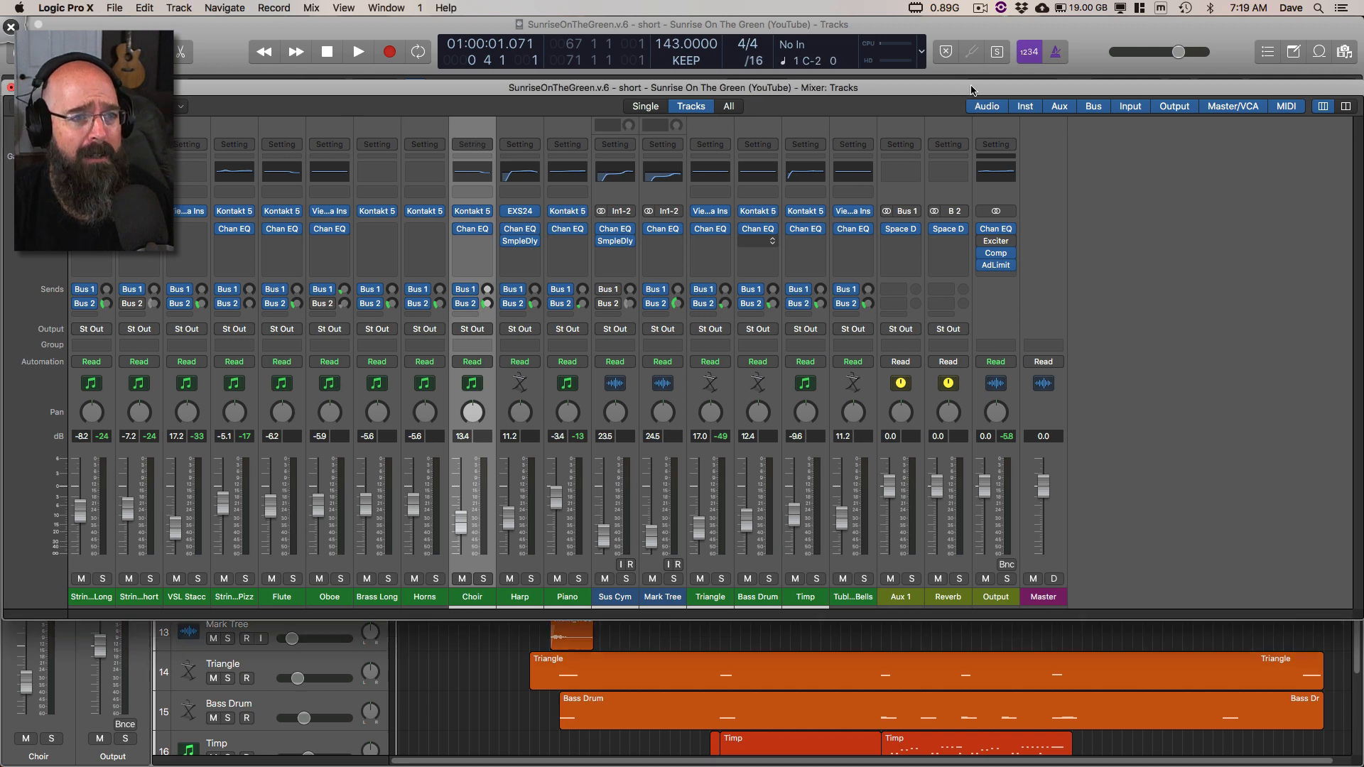
Step: Play from the start and open the Output channel's Channel EQ, Compressor and Adaptive Limiter, placing the limiter window beside the compressor
{"action": "key", "text": "space"}
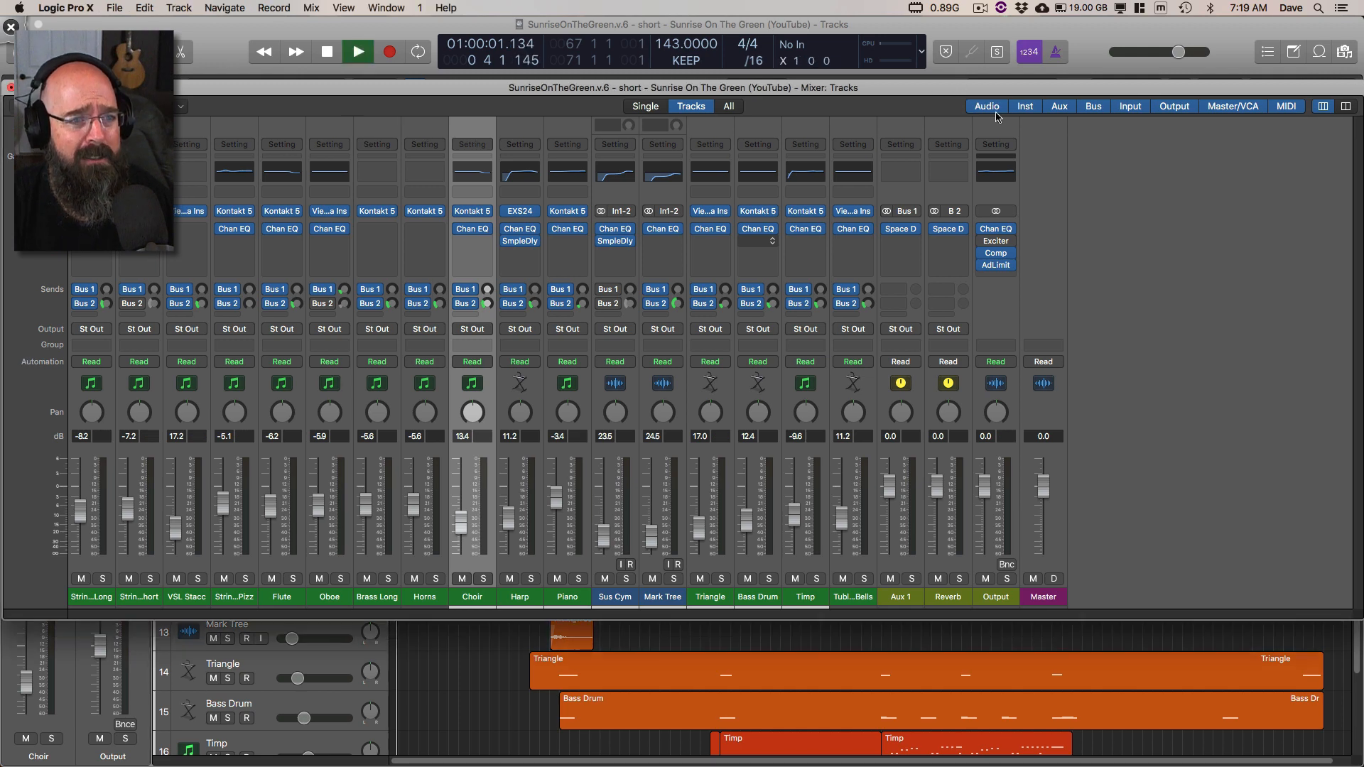
{"action": "left_click", "coordinate": [996, 230]}
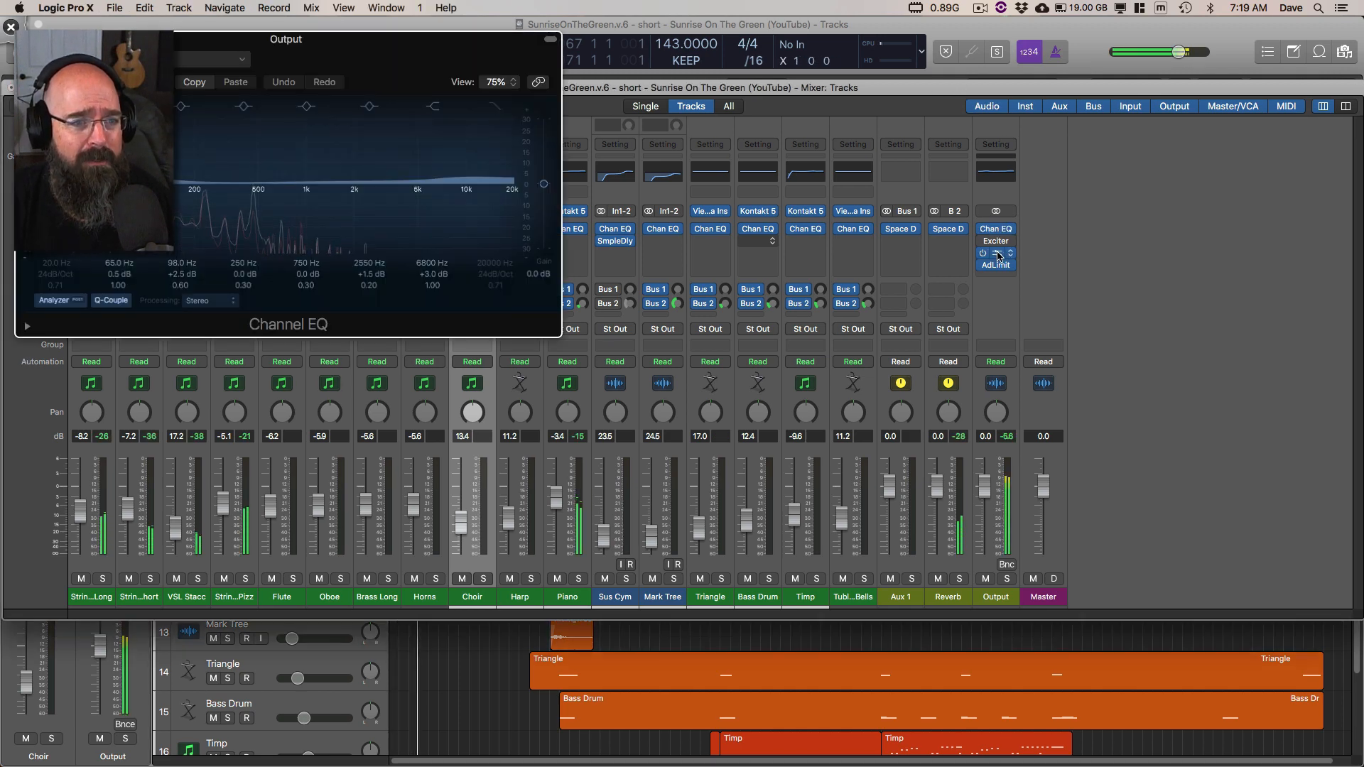
{"action": "left_click", "coordinate": [996, 253]}
{"action": "left_click", "coordinate": [998, 265]}
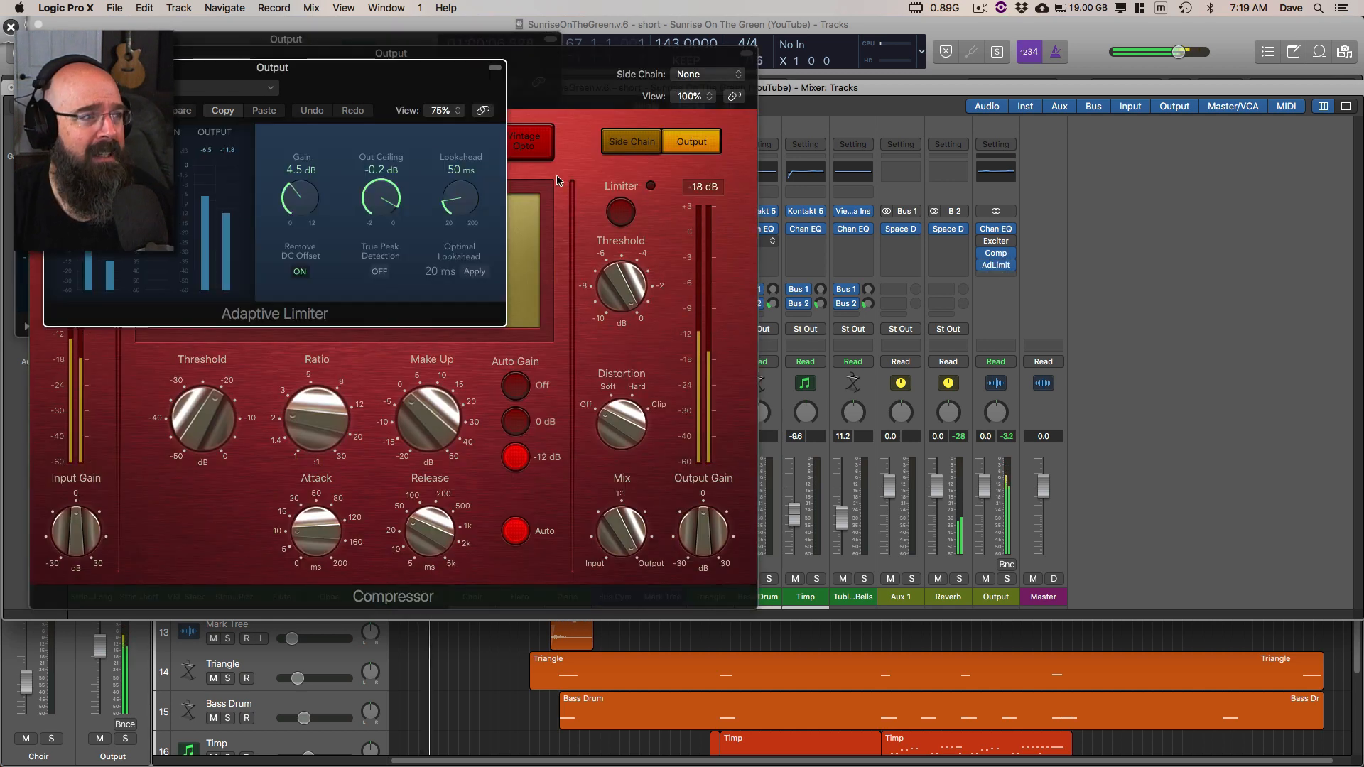
{"action": "left_click_drag", "start_coordinate": [417, 71], "coordinate": [1146, 110]}
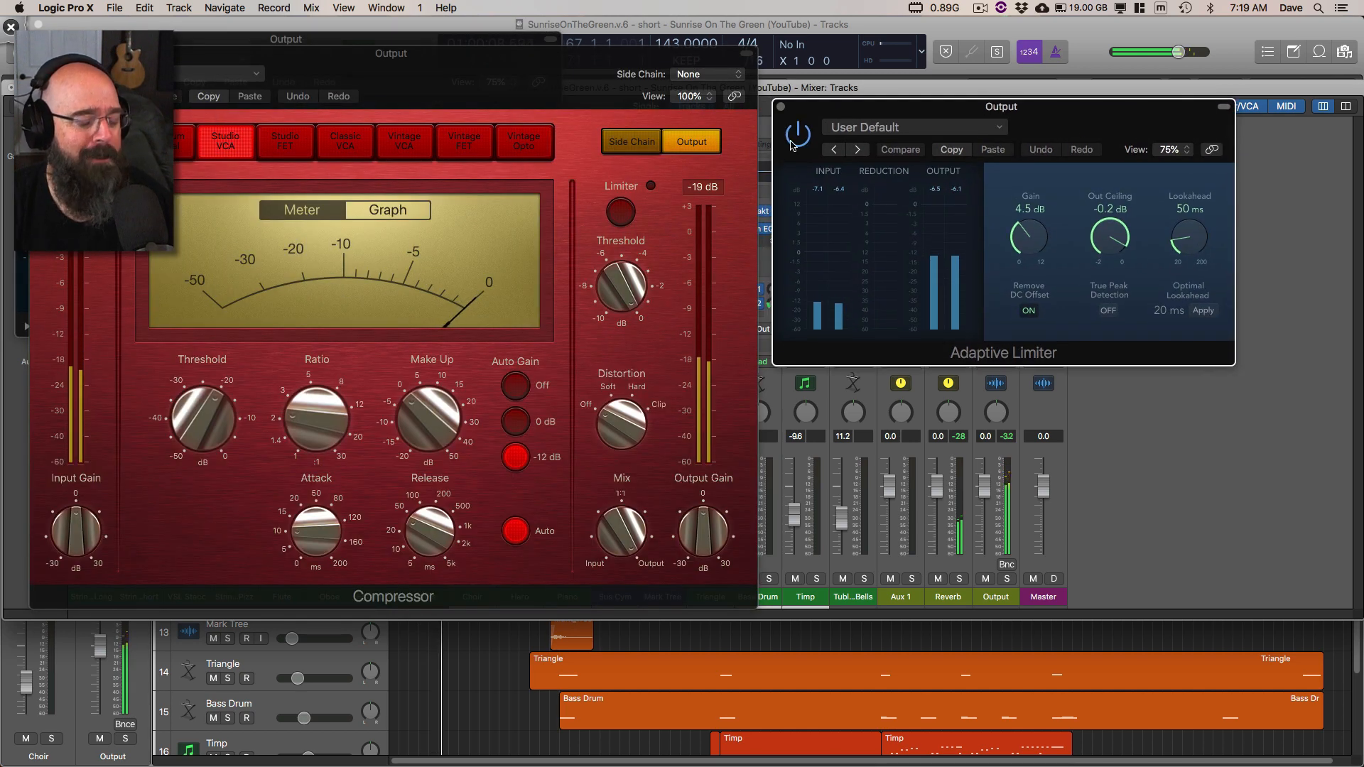
Step: Close the Adaptive Limiter, Compressor and Channel EQ windows, and close the Mixer to uncover the arrangement
{"action": "left_click", "coordinate": [782, 106]}
{"action": "left_click", "coordinate": [742, 73]}
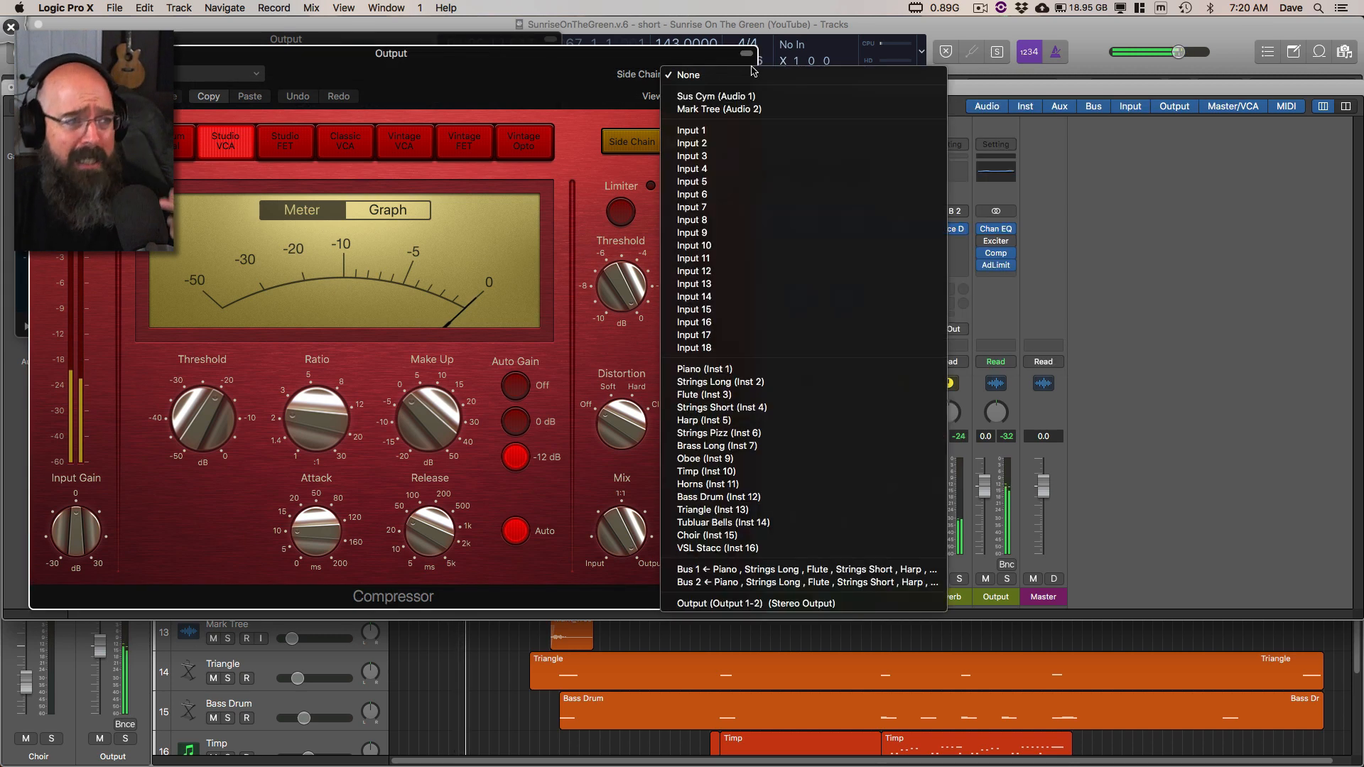
{"action": "left_click", "coordinate": [631, 65]}
{"action": "left_click_drag", "start_coordinate": [456, 85], "coordinate": [577, 84]}
{"action": "left_click", "coordinate": [162, 52]}
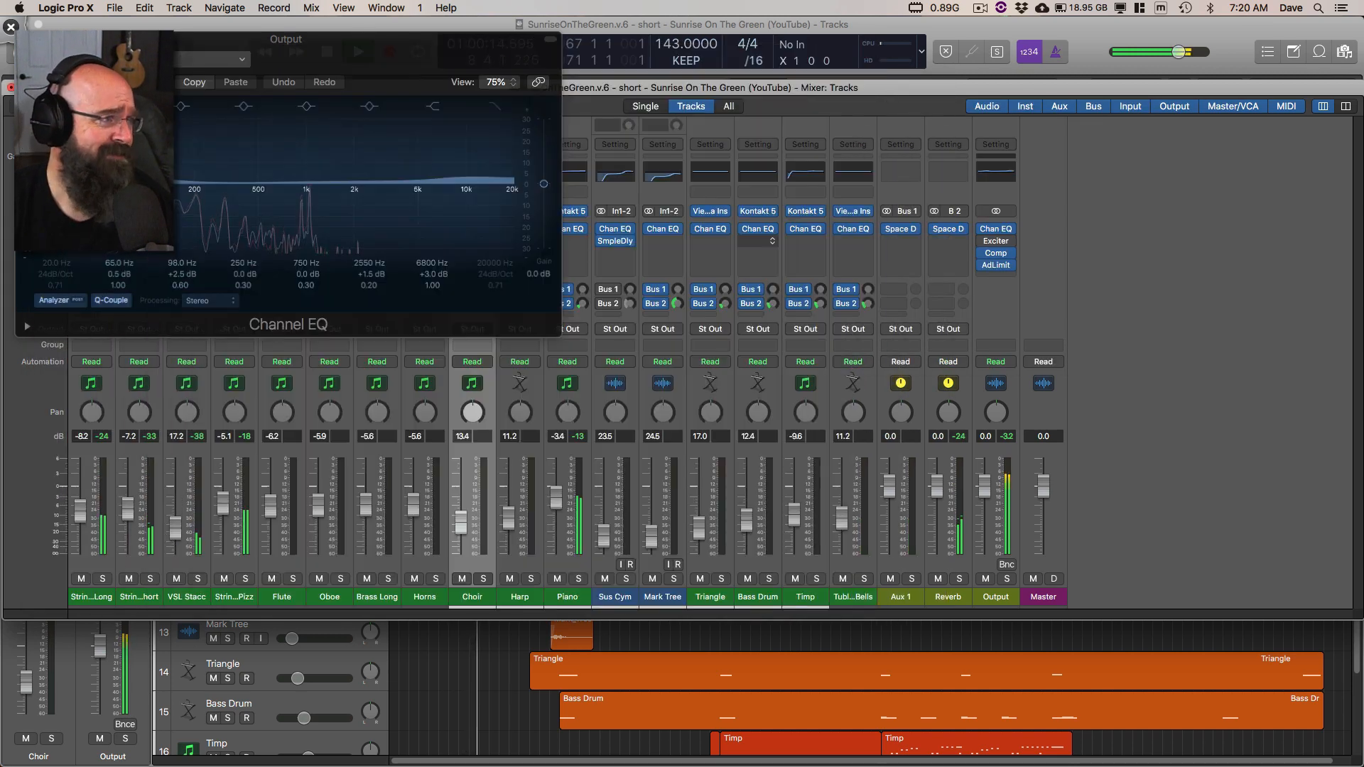
{"action": "left_click_drag", "start_coordinate": [192, 40], "coordinate": [236, 47]}
{"action": "left_click", "coordinate": [70, 48]}
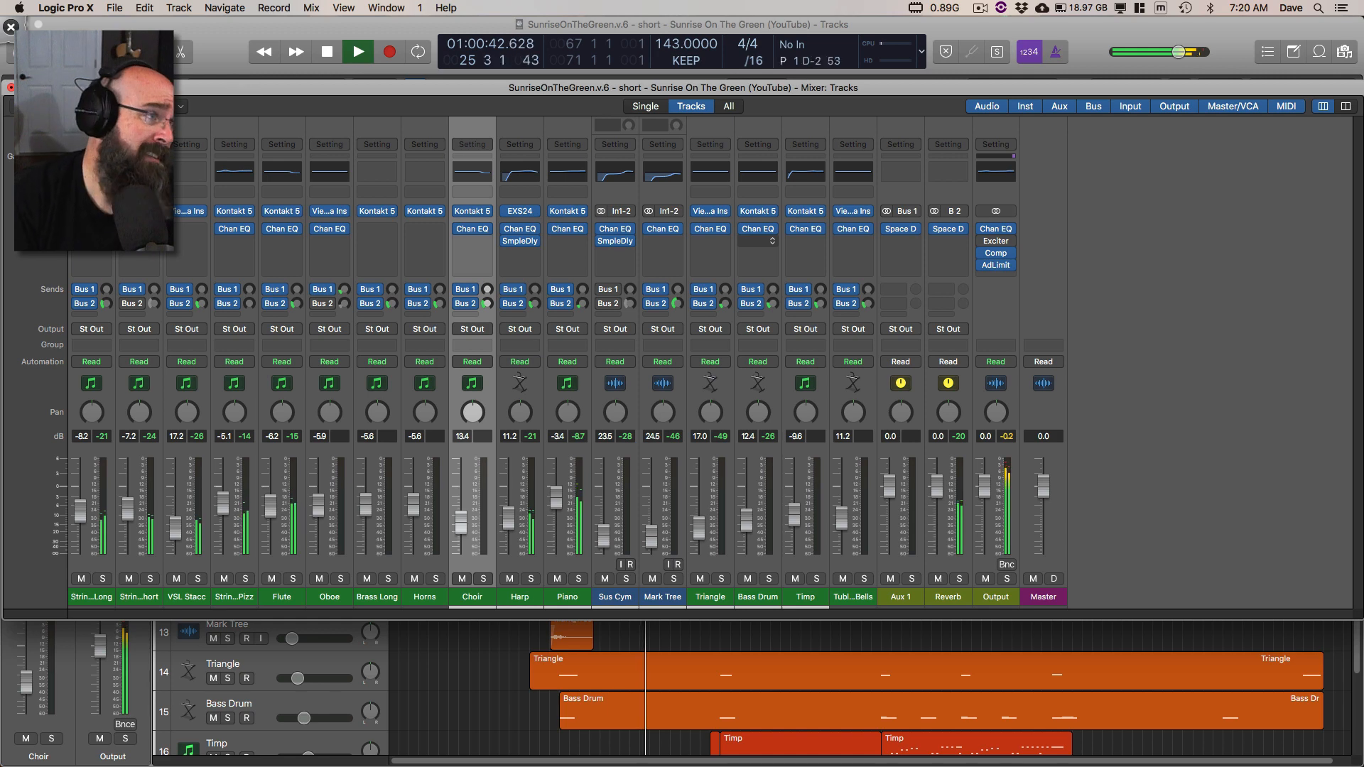
{"action": "left_click_drag", "start_coordinate": [682, 88], "coordinate": [696, 209]}
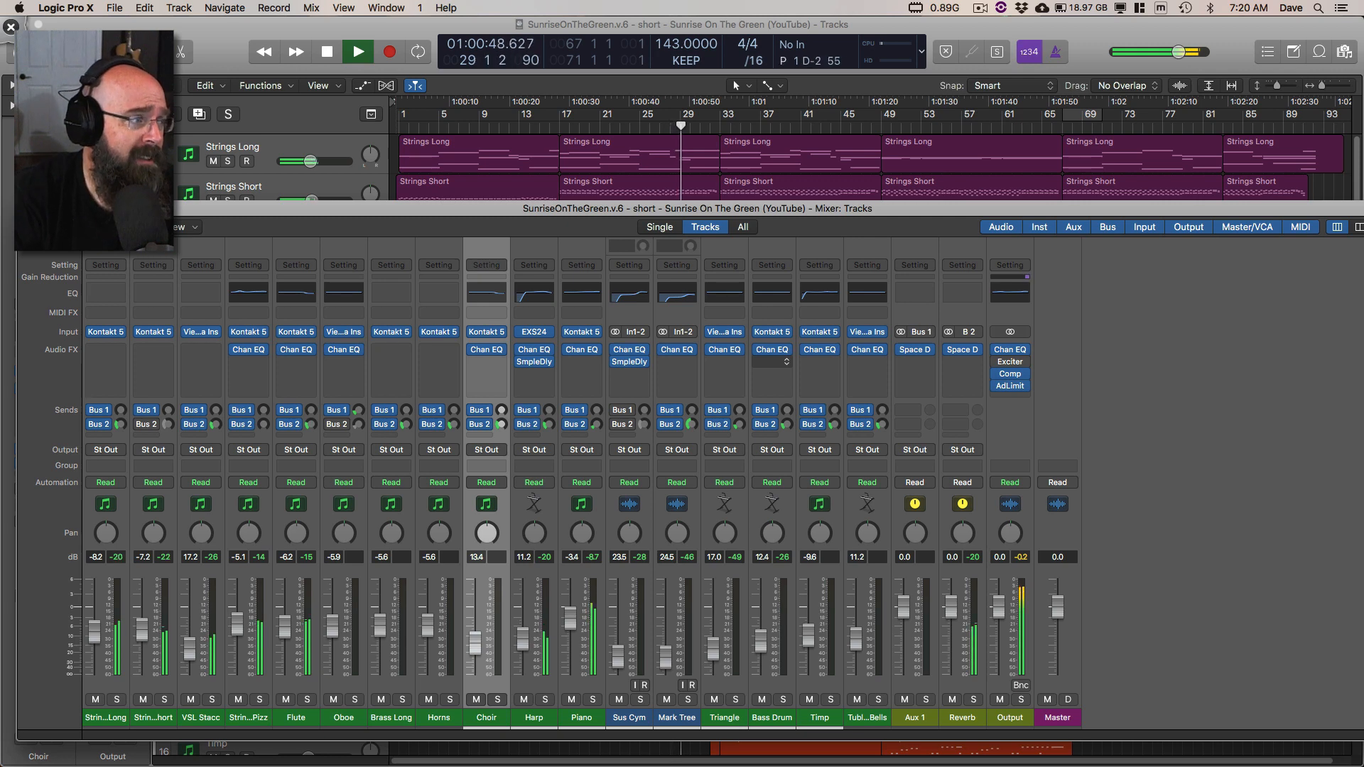
{"action": "key", "text": "super+w"}
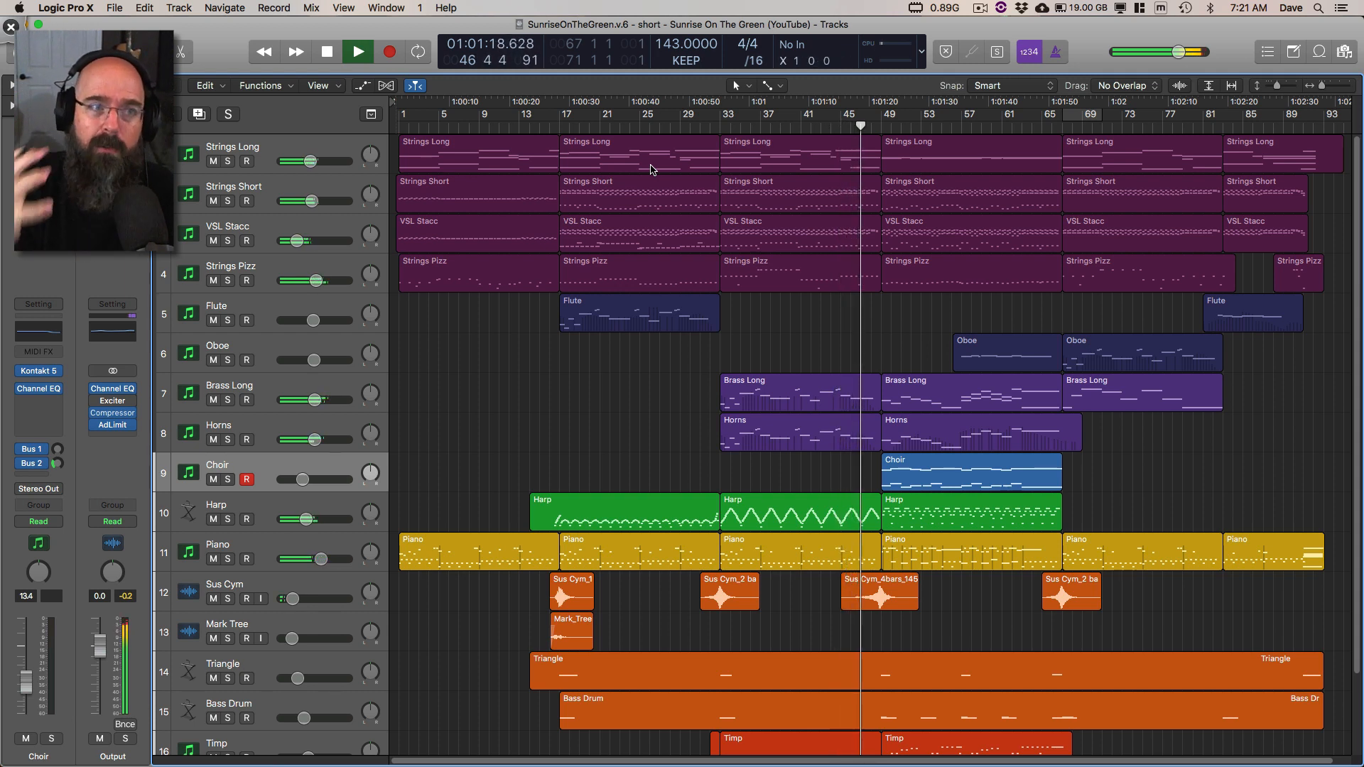
Step: Switch to Deskscribble, mark the bar 17–33 regions from Strings Long down to Strings Pizz in green, and clear the marks
{"action": "key", "text": "ctrl+Tab"}
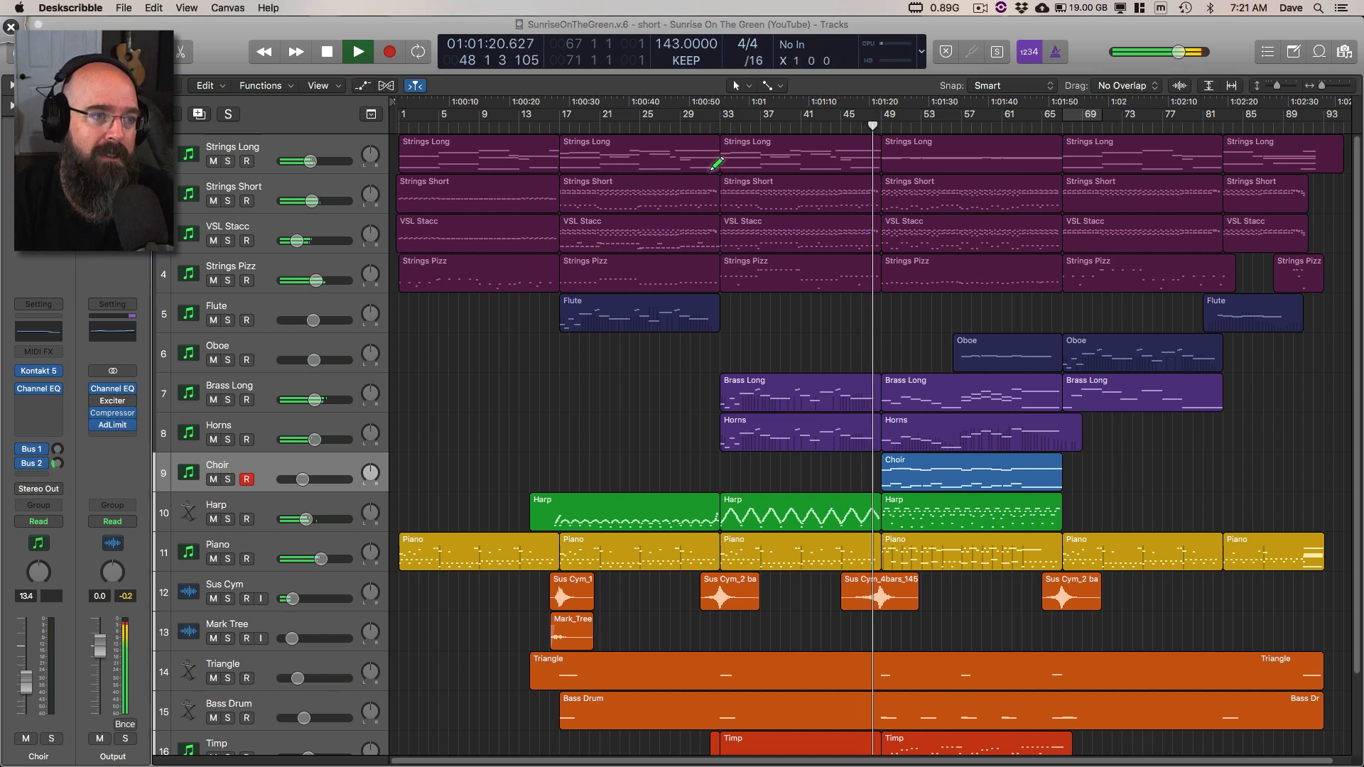
{"action": "left_click_drag", "start_coordinate": [650, 154], "coordinate": [709, 159]}
{"action": "left_click_drag", "start_coordinate": [684, 151], "coordinate": [674, 194]}
{"action": "mouse_move", "coordinate": [650, 210]}
{"action": "left_mouse_down"}
{"action": "mouse_move", "coordinate": [700, 211]}
{"action": "mouse_move", "coordinate": [672, 234]}
{"action": "left_mouse_up"}
{"action": "left_click_drag", "start_coordinate": [667, 249], "coordinate": [710, 235]}
{"action": "mouse_move", "coordinate": [685, 230]}
{"action": "left_mouse_down"}
{"action": "mouse_move", "coordinate": [682, 267]}
{"action": "mouse_move", "coordinate": [706, 283]}
{"action": "left_mouse_up"}
{"action": "left_click_drag", "start_coordinate": [686, 273], "coordinate": [690, 304]}
{"action": "key", "text": "super+n"}
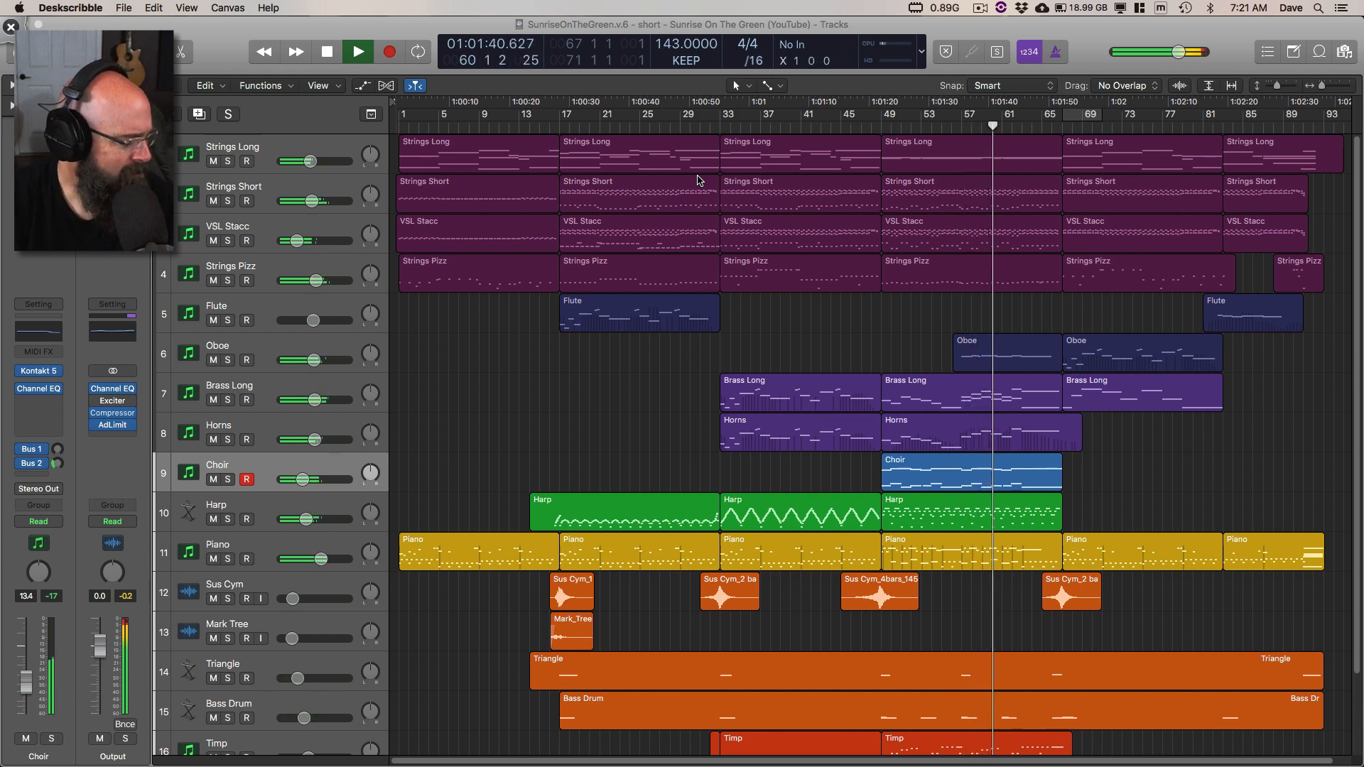
Step: Switch back to Logic Pro X, select all regions, fit all 17 tracks in the arrangement view, and deselect the regions
{"action": "scroll", "coordinate": [681, 340], "scroll_direction": "down", "scroll_amount": 3}
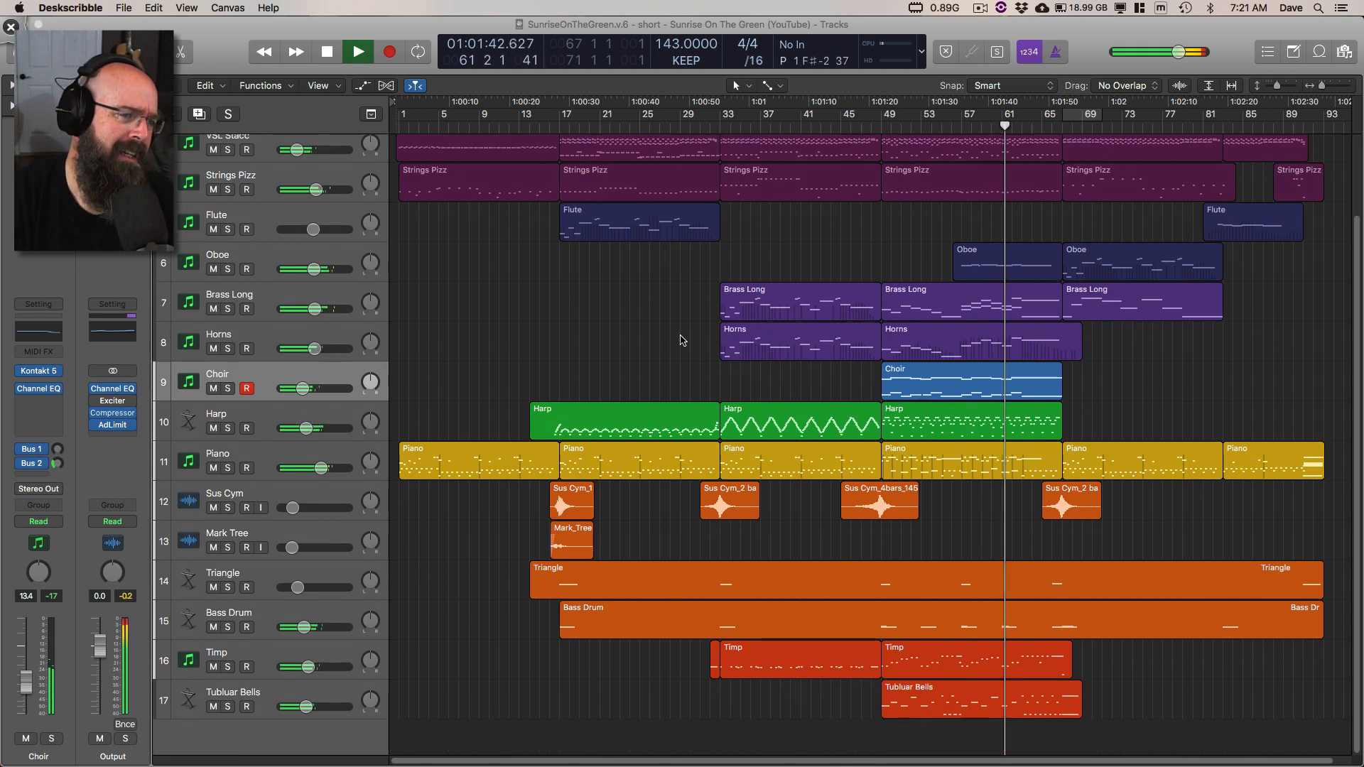
{"action": "left_click", "coordinate": [643, 337]}
{"action": "key", "text": "super+a"}
{"action": "key", "text": "z"}
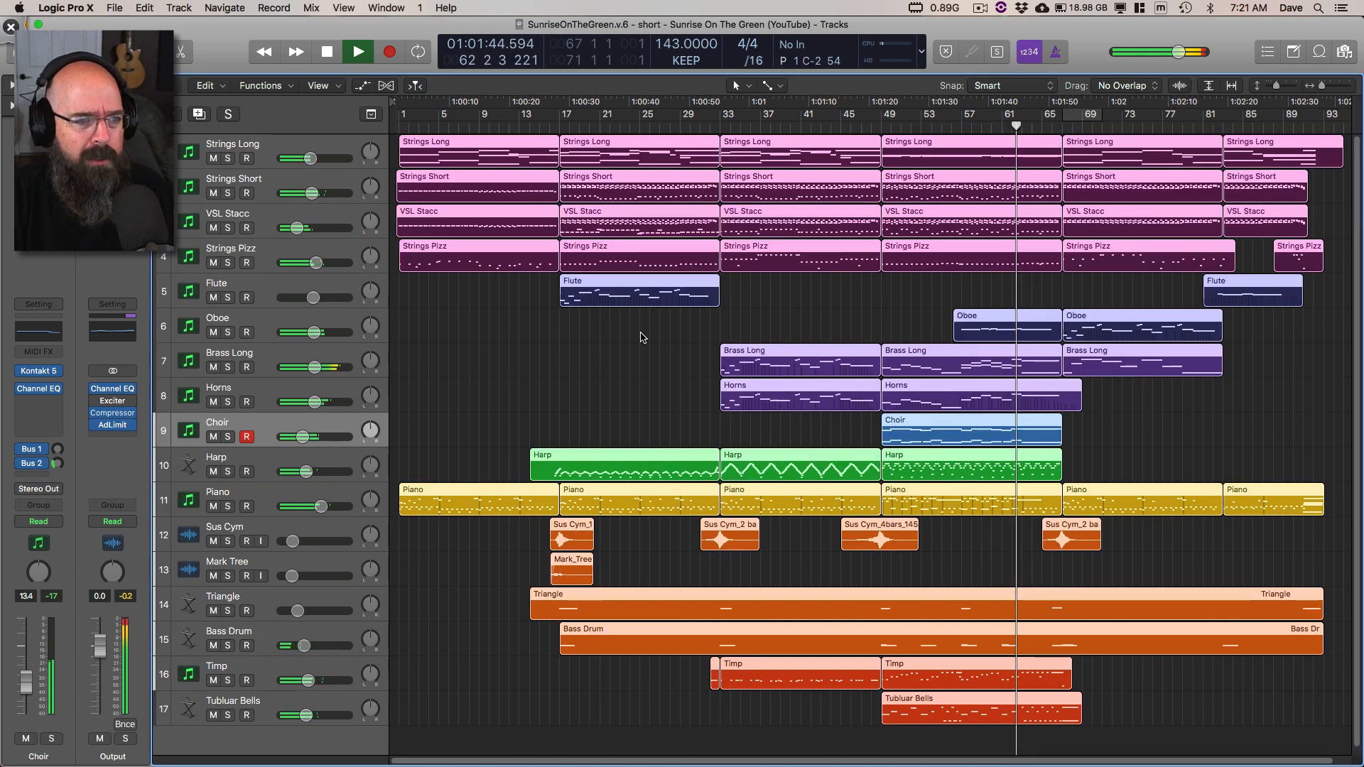
{"action": "left_click", "coordinate": [642, 338]}
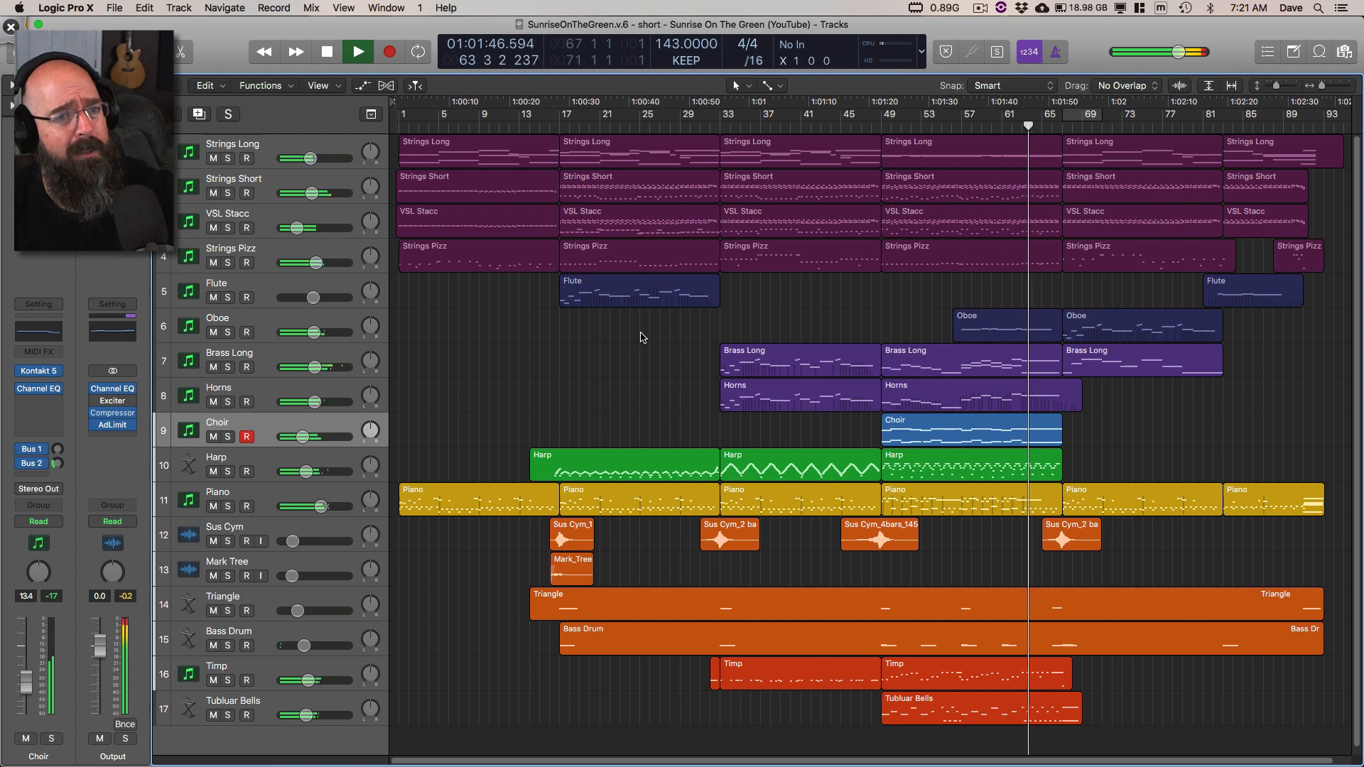